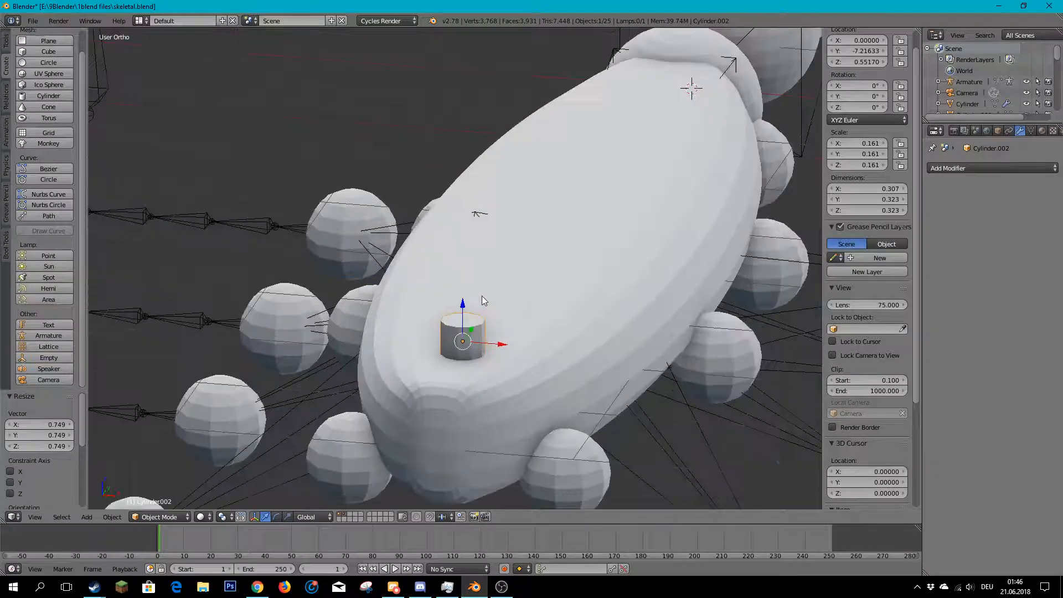
- Stretch the small cylinder on the front of the body by a factor of about 2.7 along the Z axis
{"action": "scroll", "coordinate": [467, 310], "scroll_direction": "down", "scroll_amount": 3}
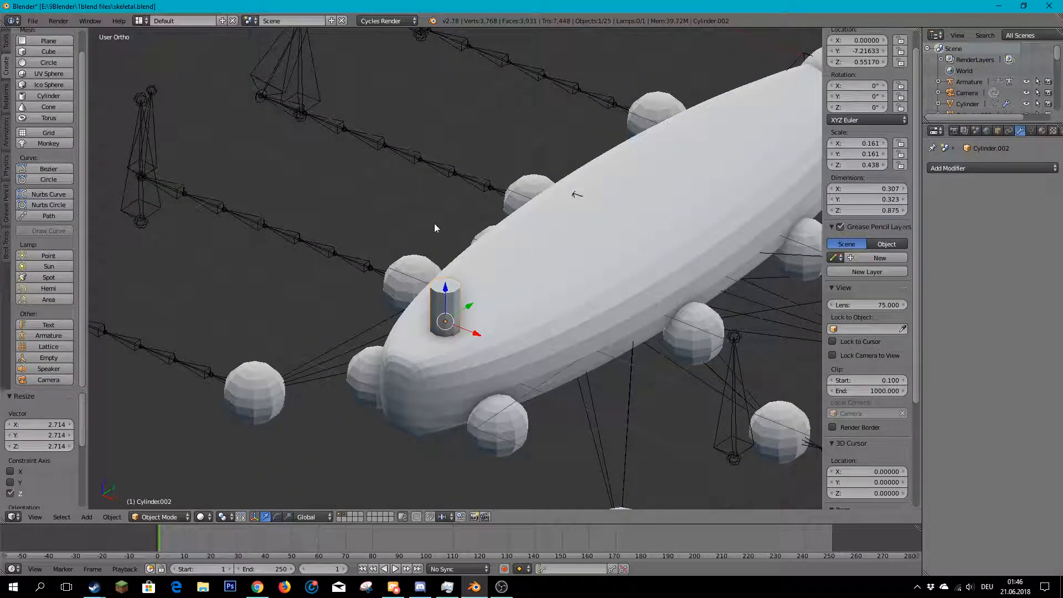
{"action": "scroll", "coordinate": [449, 261], "scroll_direction": "down", "scroll_amount": 4}
{"action": "middle_click_drag", "start_coordinate": [449, 260], "coordinate": [526, 294]}
{"action": "scroll", "coordinate": [558, 283], "scroll_direction": "up", "scroll_amount": 3}
- Select the cylinder's top face in edit mode and extrude it upward by about 0.54
{"action": "key", "text": "Tab"}
{"action": "scroll", "coordinate": [506, 304], "scroll_direction": "up", "scroll_amount": 4}
{"action": "right_click", "coordinate": [506, 304]}
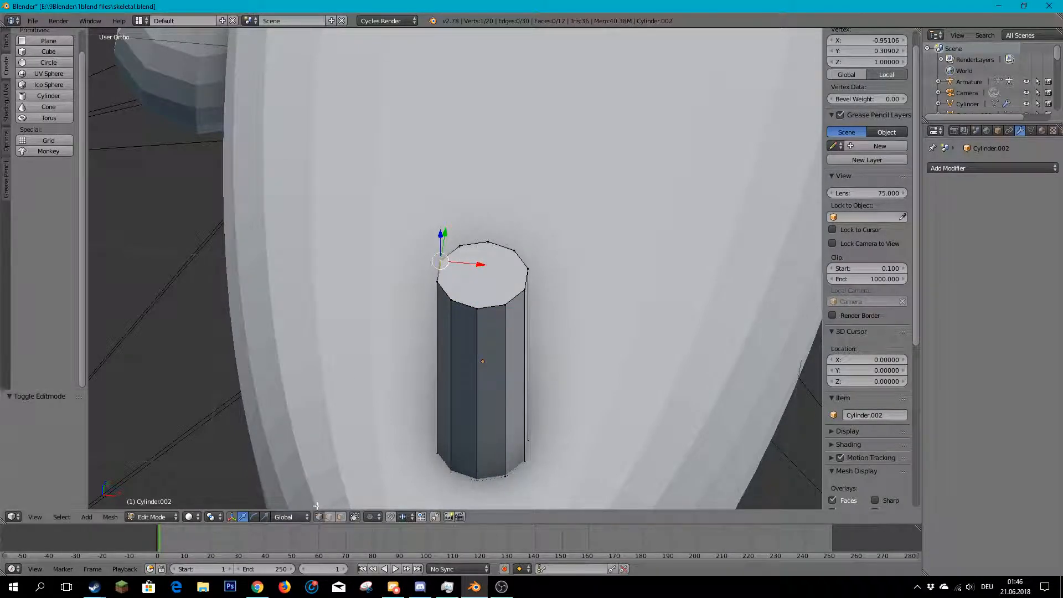
{"action": "left_click", "coordinate": [341, 516]}
{"action": "right_click", "coordinate": [483, 274]}
{"action": "scroll", "coordinate": [501, 311], "scroll_direction": "down", "scroll_amount": 4}
{"action": "middle_click_drag", "start_coordinate": [501, 310], "coordinate": [513, 276]}
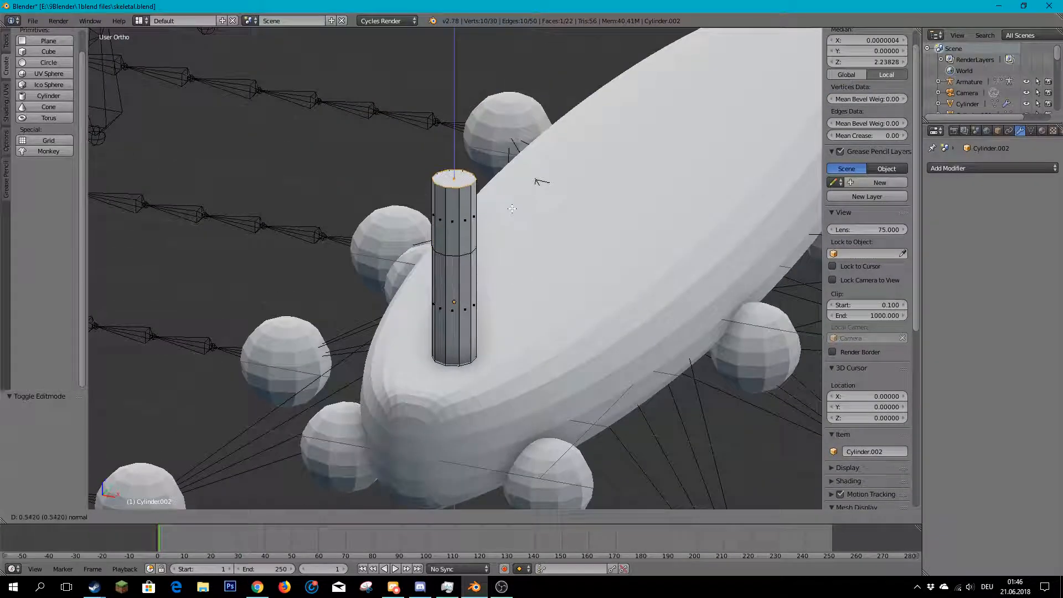
{"action": "left_click", "coordinate": [512, 208]}
- Scale up the extruded top face so the column flares outward to about twice its width
{"action": "scroll", "coordinate": [512, 209], "scroll_direction": "down", "scroll_amount": 4}
{"action": "scroll", "coordinate": [431, 262], "scroll_direction": "up", "scroll_amount": 4}
{"action": "middle_click_drag", "start_coordinate": [430, 262], "coordinate": [431, 244]}
{"action": "left_click", "coordinate": [587, 292]}
- Extrude the widened top face upward by 0.708 to form a thick head
{"action": "scroll", "coordinate": [587, 292], "scroll_direction": "down", "scroll_amount": 4}
{"action": "middle_click_drag", "start_coordinate": [587, 292], "coordinate": [455, 181]}
{"action": "scroll", "coordinate": [570, 260], "scroll_direction": "up", "scroll_amount": 5}
{"action": "scroll", "coordinate": [567, 237], "scroll_direction": "up", "scroll_amount": 2}
{"action": "scroll", "coordinate": [567, 237], "scroll_direction": "down", "scroll_amount": 4}
{"action": "key", "text": "e"}
{"action": "left_click", "coordinate": [553, 190]}
- Select the whole head block above the flare and move it down by 0.675 along Z
{"action": "scroll", "coordinate": [529, 242], "scroll_direction": "up", "scroll_amount": 4}
{"action": "scroll", "coordinate": [713, 175], "scroll_direction": "down", "scroll_amount": 4}
{"action": "scroll", "coordinate": [399, 193], "scroll_direction": "up", "scroll_amount": 4}
{"action": "scroll", "coordinate": [398, 192], "scroll_direction": "down", "scroll_amount": 2}
{"action": "scroll", "coordinate": [343, 550], "scroll_direction": "up", "scroll_amount": 1}
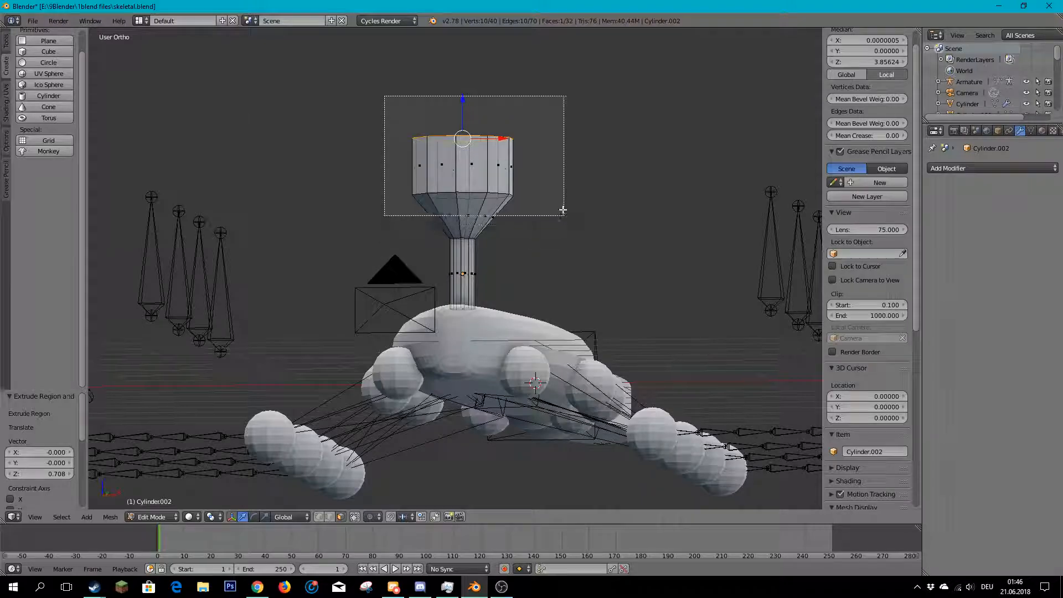
{"action": "scroll", "coordinate": [519, 237], "scroll_direction": "up", "scroll_amount": 3}
{"action": "middle_click_drag", "start_coordinate": [520, 237], "coordinate": [513, 164]}
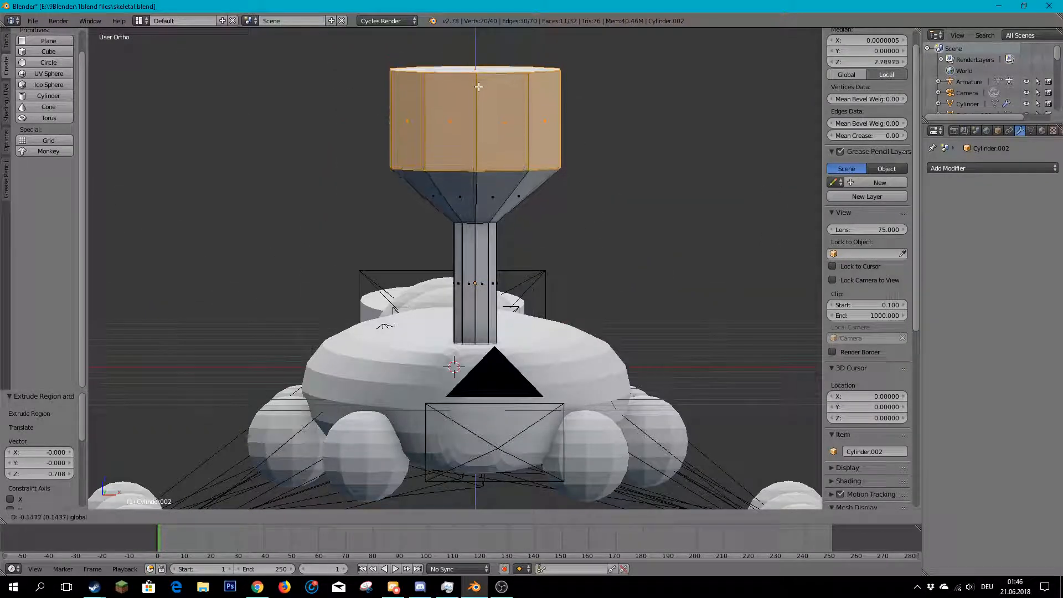
{"action": "left_click", "coordinate": [474, 160]}
- Scale the selected head block uniformly to 0.640 of its size
{"action": "middle_click_drag", "start_coordinate": [474, 160], "coordinate": [391, 278]}
{"action": "scroll", "coordinate": [565, 251], "scroll_direction": "up", "scroll_amount": 3}
{"action": "scroll", "coordinate": [653, 304], "scroll_direction": "down", "scroll_amount": 4}
{"action": "scroll", "coordinate": [454, 282], "scroll_direction": "up", "scroll_amount": 6}
{"action": "scroll", "coordinate": [483, 247], "scroll_direction": "down", "scroll_amount": 3}
{"action": "middle_click_drag", "start_coordinate": [484, 246], "coordinate": [367, 262]}
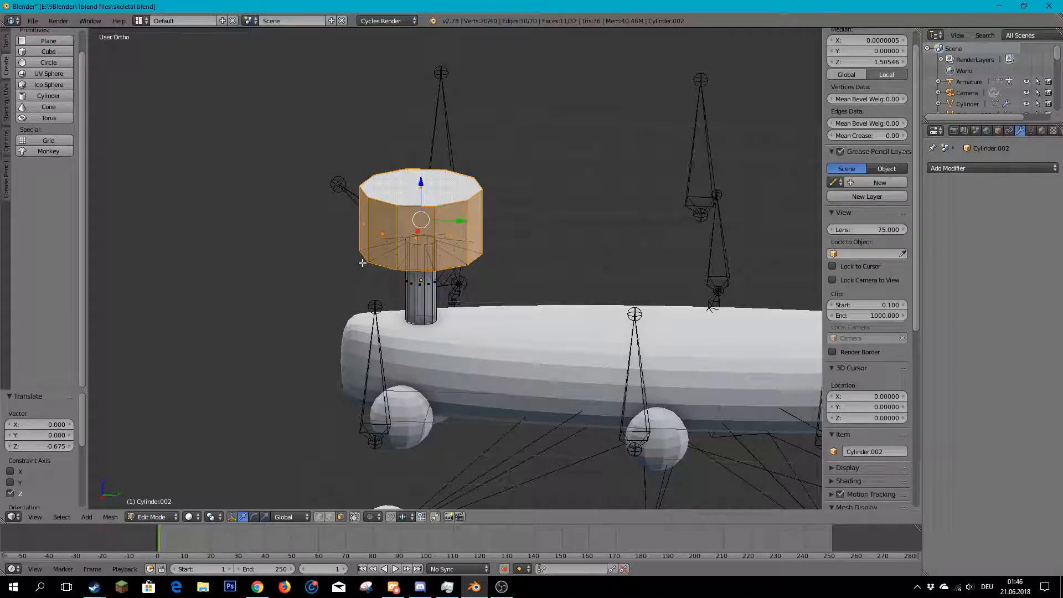
{"action": "middle_click_drag", "start_coordinate": [363, 264], "coordinate": [668, 257]}
{"action": "key", "text": "s"}
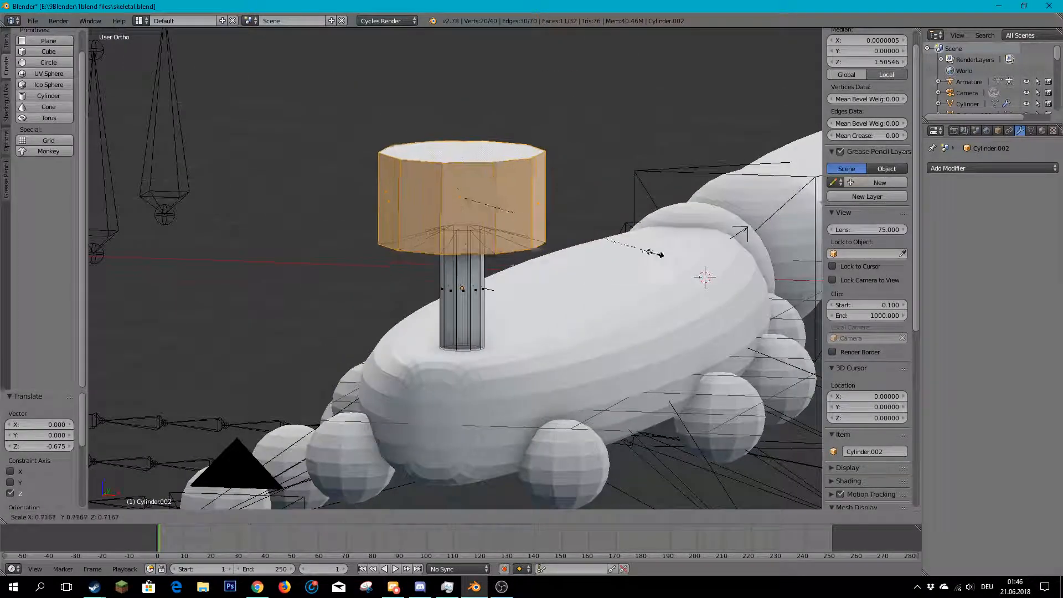
{"action": "left_click", "coordinate": [595, 240]}
- Add the column's upper vertex ring to the head selection and lower both by 0.311 along Z
{"action": "middle_click_drag", "start_coordinate": [595, 240], "coordinate": [469, 266]}
{"action": "scroll", "coordinate": [469, 298], "scroll_direction": "up", "scroll_amount": 3}
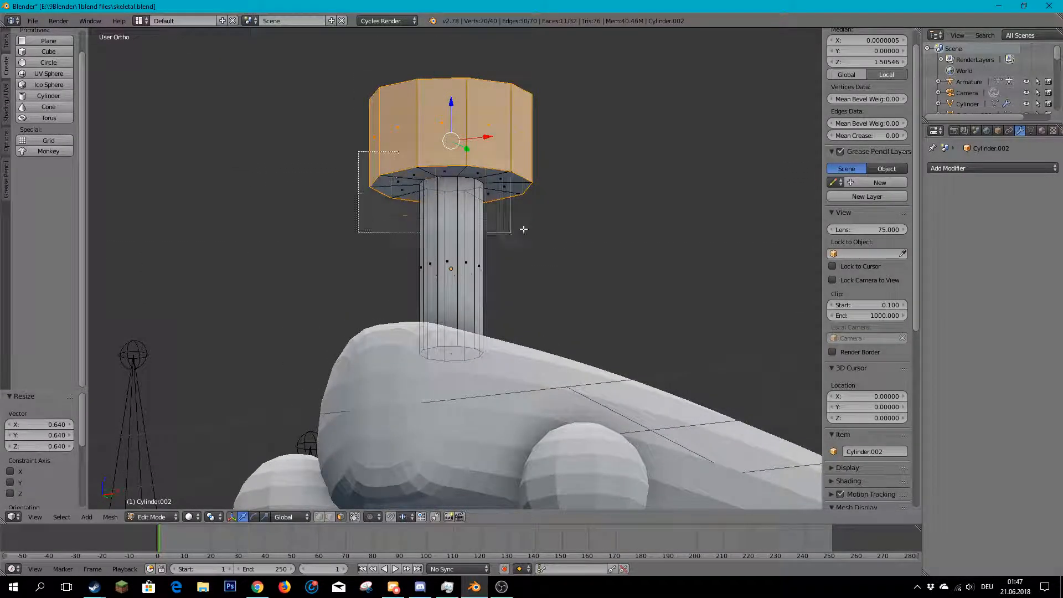
{"action": "left_click_drag", "start_coordinate": [513, 233], "coordinate": [517, 234]}
{"action": "scroll", "coordinate": [502, 282], "scroll_direction": "up", "scroll_amount": 3}
{"action": "middle_click_drag", "start_coordinate": [501, 287], "coordinate": [546, 312]}
{"action": "scroll", "coordinate": [539, 260], "scroll_direction": "down", "scroll_amount": 4}
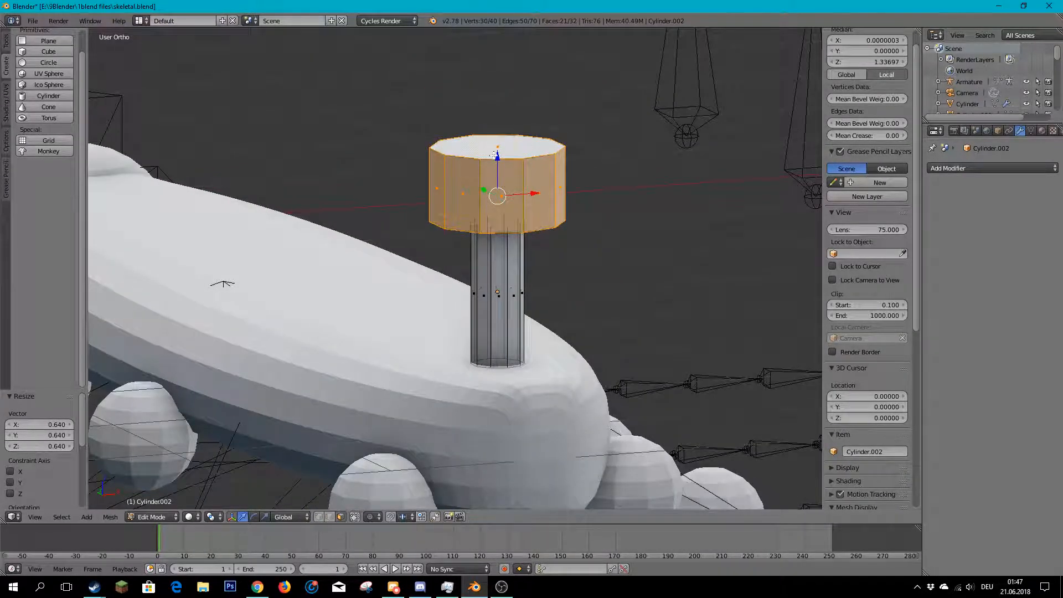
{"action": "scroll", "coordinate": [509, 203], "scroll_direction": "down", "scroll_amount": 2}
{"action": "middle_click_drag", "start_coordinate": [510, 203], "coordinate": [680, 210]}
- Select the two vertices of the head's front middle edge and move them inward along Y by 0.055, plus about 0.012 more
{"action": "scroll", "coordinate": [391, 287], "scroll_direction": "up", "scroll_amount": 3}
{"action": "middle_click_drag", "start_coordinate": [391, 286], "coordinate": [484, 274]}
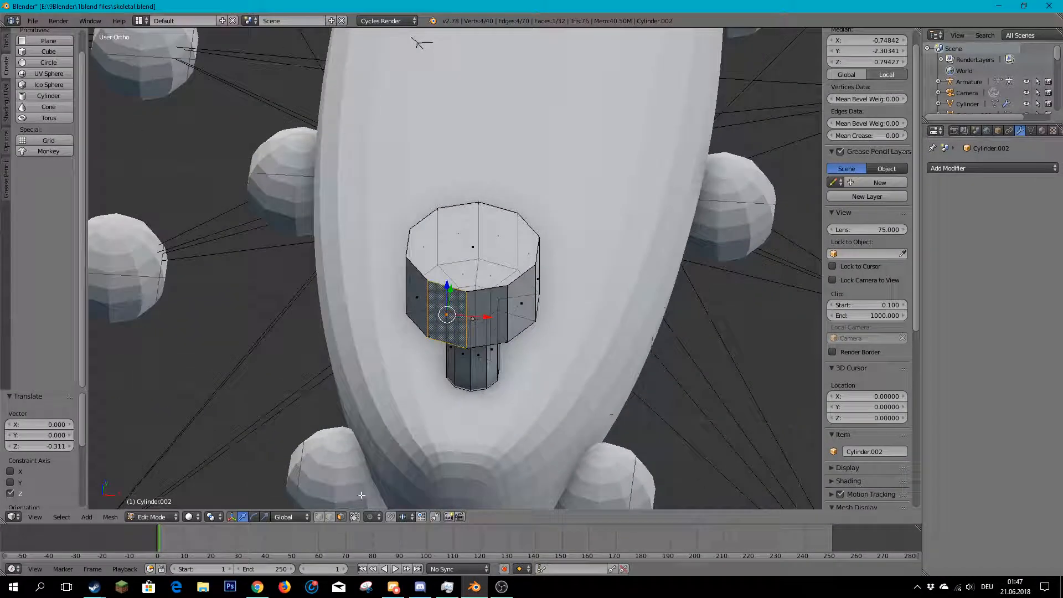
{"action": "left_click", "coordinate": [319, 519]}
{"action": "right_click", "coordinate": [467, 290]}
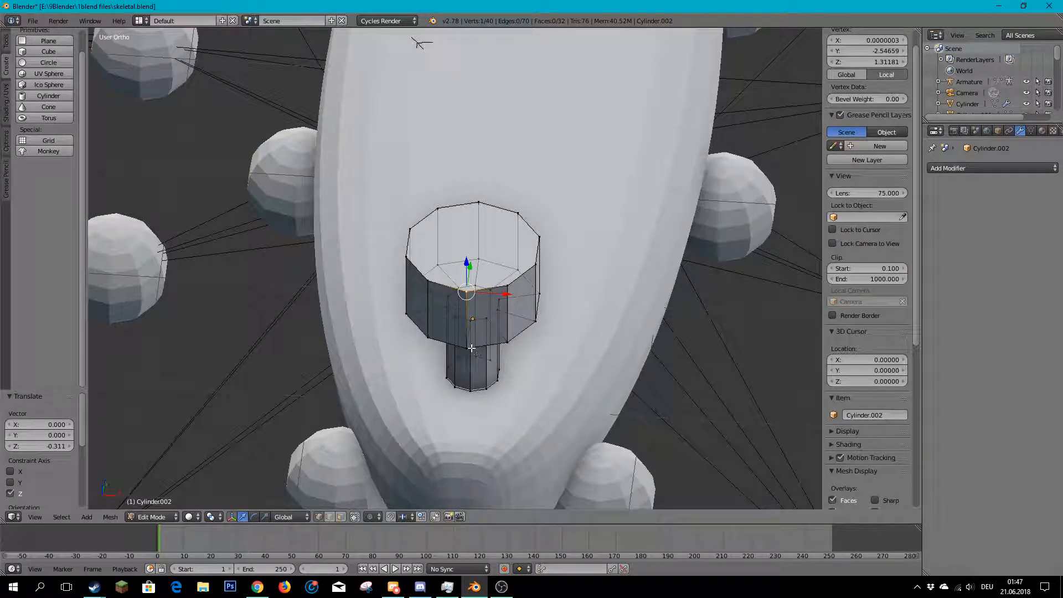
{"action": "right_click", "coordinate": [467, 349], "text": "shift"}
{"action": "scroll", "coordinate": [470, 344], "scroll_direction": "down", "scroll_amount": 4}
{"action": "middle_click_drag", "start_coordinate": [548, 248], "coordinate": [458, 280]}
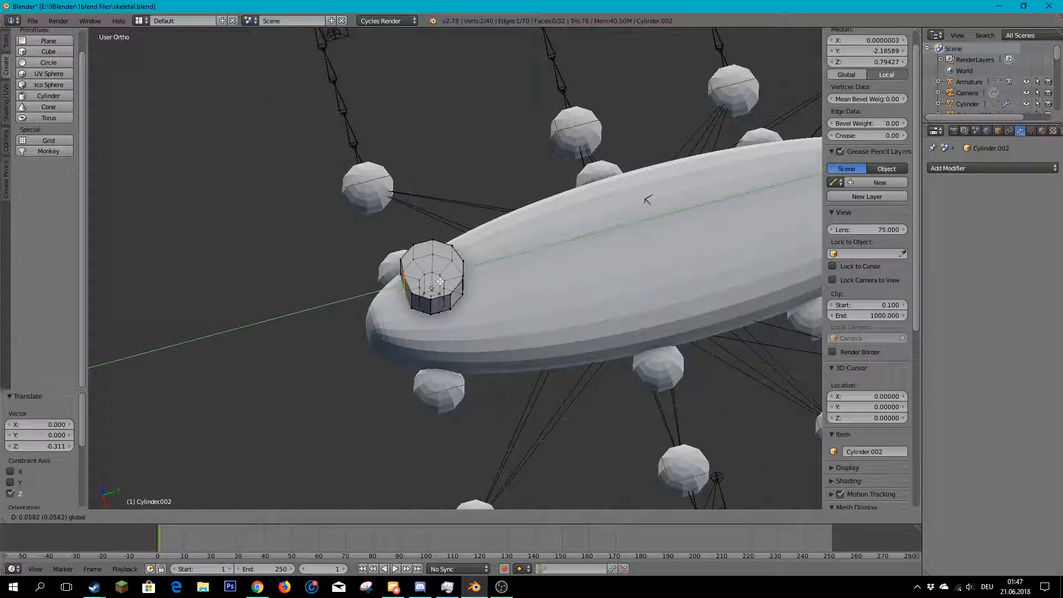
{"action": "scroll", "coordinate": [430, 301], "scroll_direction": "up", "scroll_amount": 3}
{"action": "middle_click_drag", "start_coordinate": [430, 300], "coordinate": [383, 288]}
{"action": "scroll", "coordinate": [437, 244], "scroll_direction": "up", "scroll_amount": 3}
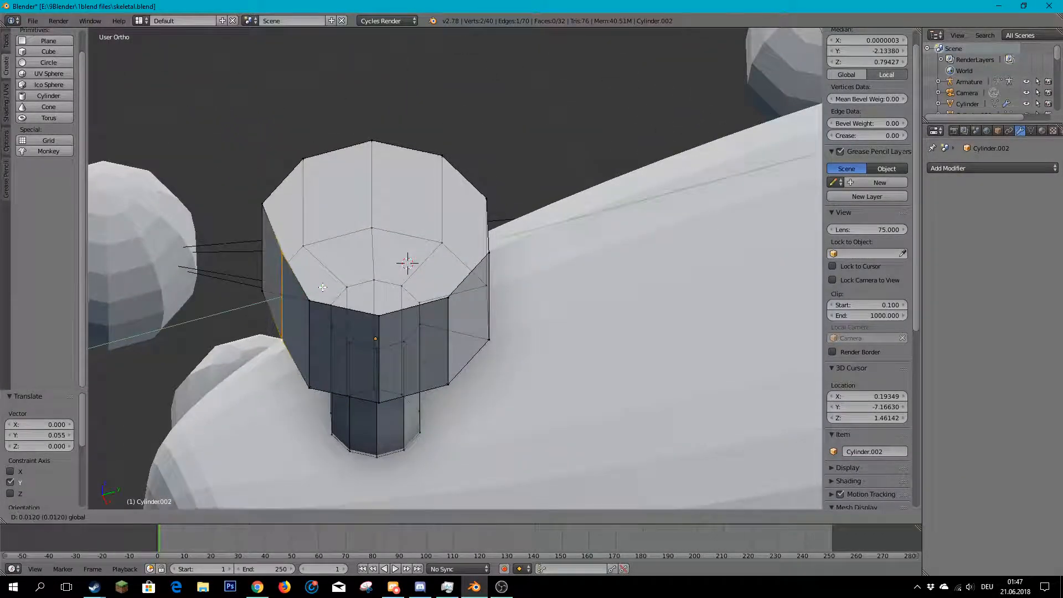
- Select the opposite middle edge at the rear of the head and move it inward along Y by 0.060
{"action": "scroll", "coordinate": [487, 270], "scroll_direction": "down", "scroll_amount": 1}
{"action": "middle_click_drag", "start_coordinate": [526, 265], "coordinate": [422, 285]}
{"action": "right_click", "coordinate": [450, 292]}
{"action": "right_click", "coordinate": [449, 227], "text": "shift"}
{"action": "scroll", "coordinate": [456, 266], "scroll_direction": "down", "scroll_amount": 5}
{"action": "middle_click_drag", "start_coordinate": [382, 253], "coordinate": [471, 294]}
{"action": "scroll", "coordinate": [425, 304], "scroll_direction": "up", "scroll_amount": 5}
- Select all the front vertices of the head in top view and move them inward along Y by 0.175
{"action": "right_click", "coordinate": [344, 380]}
{"action": "scroll", "coordinate": [412, 373], "scroll_direction": "down", "scroll_amount": 2}
{"action": "mouse_move", "coordinate": [412, 372]}
{"action": "middle_mouse_down"}
{"action": "mouse_move", "coordinate": [291, 366]}
{"action": "mouse_move", "coordinate": [402, 373]}
{"action": "middle_mouse_up"}
{"action": "scroll", "coordinate": [440, 323], "scroll_direction": "up", "scroll_amount": 1}
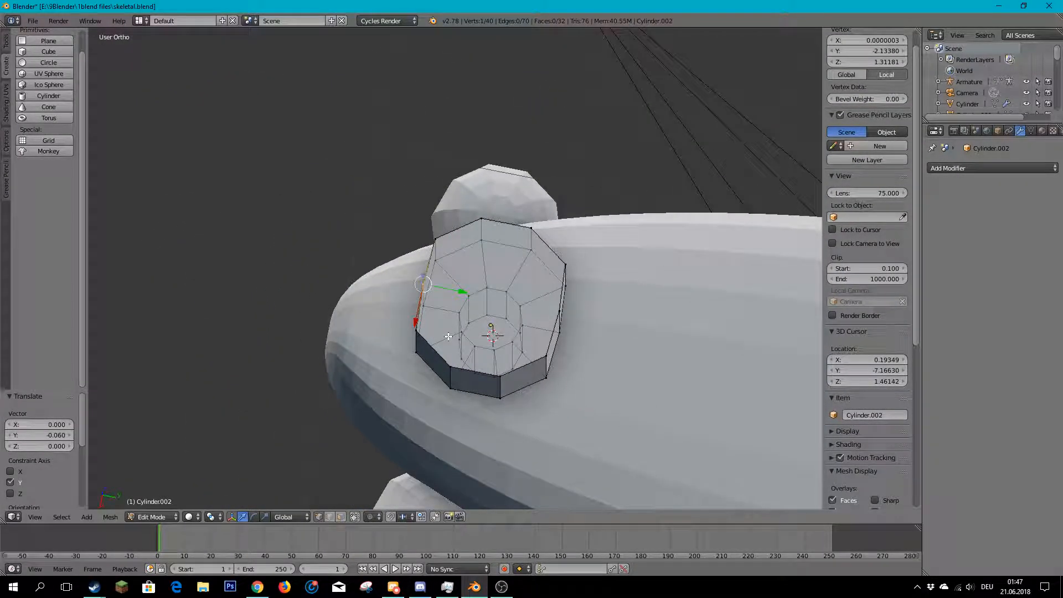
{"action": "key", "text": "KP_7"}
{"action": "middle_click_drag", "start_coordinate": [583, 317], "coordinate": [549, 349], "text": "shift"}
{"action": "scroll", "coordinate": [460, 464], "scroll_direction": "up", "scroll_amount": 2}
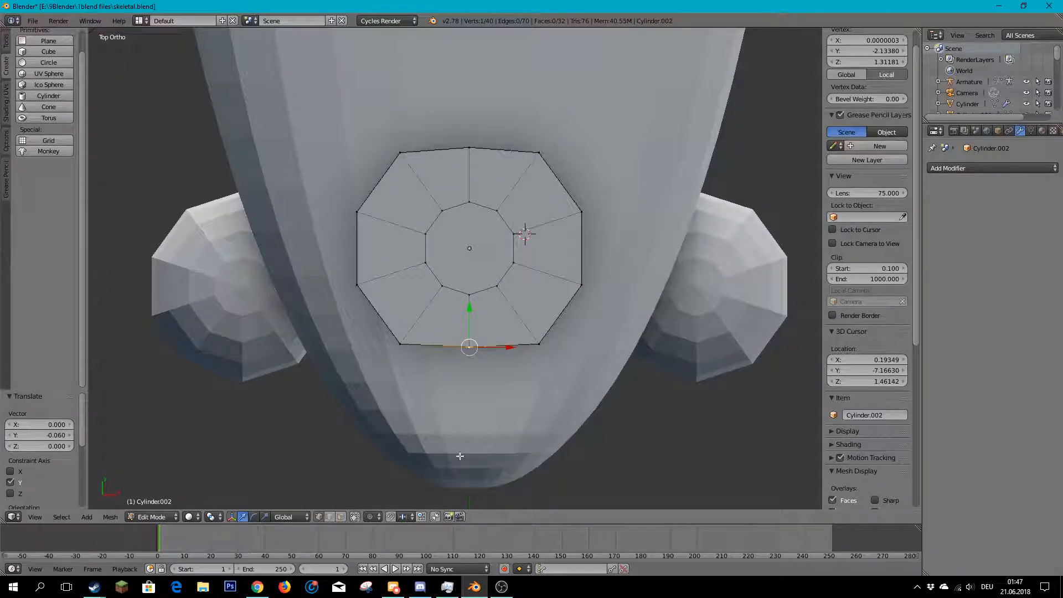
{"action": "left_click_drag", "start_coordinate": [371, 352], "coordinate": [469, 295]}
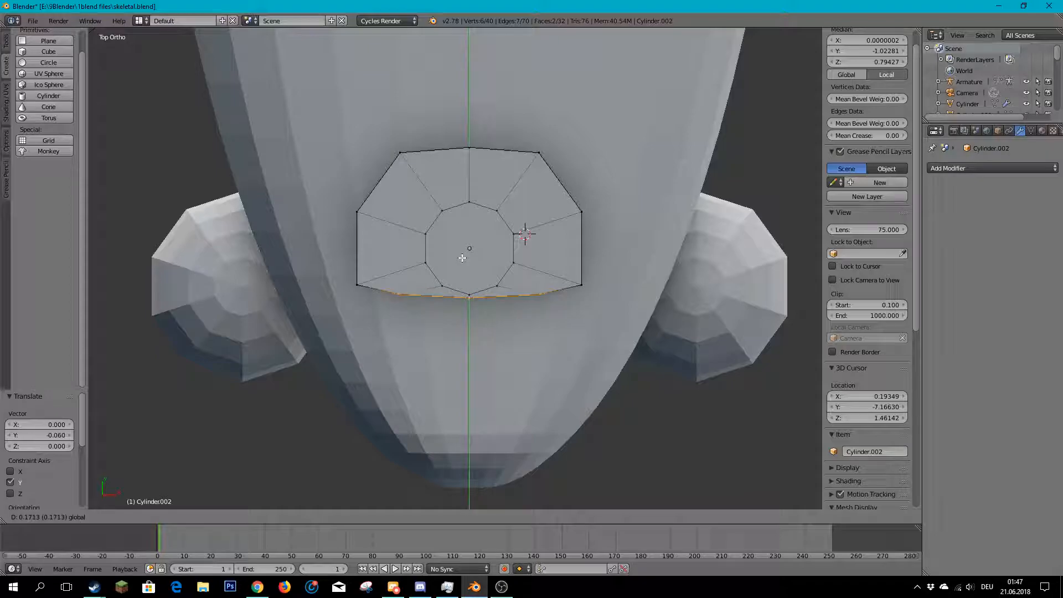
{"action": "left_click", "coordinate": [462, 257]}
- Move the head's front vertices back outward by 0.041 and shift its two front side edges forward by 0.073 along Y
{"action": "scroll", "coordinate": [484, 349], "scroll_direction": "down", "scroll_amount": 2}
{"action": "middle_click_drag", "start_coordinate": [484, 349], "coordinate": [375, 283]}
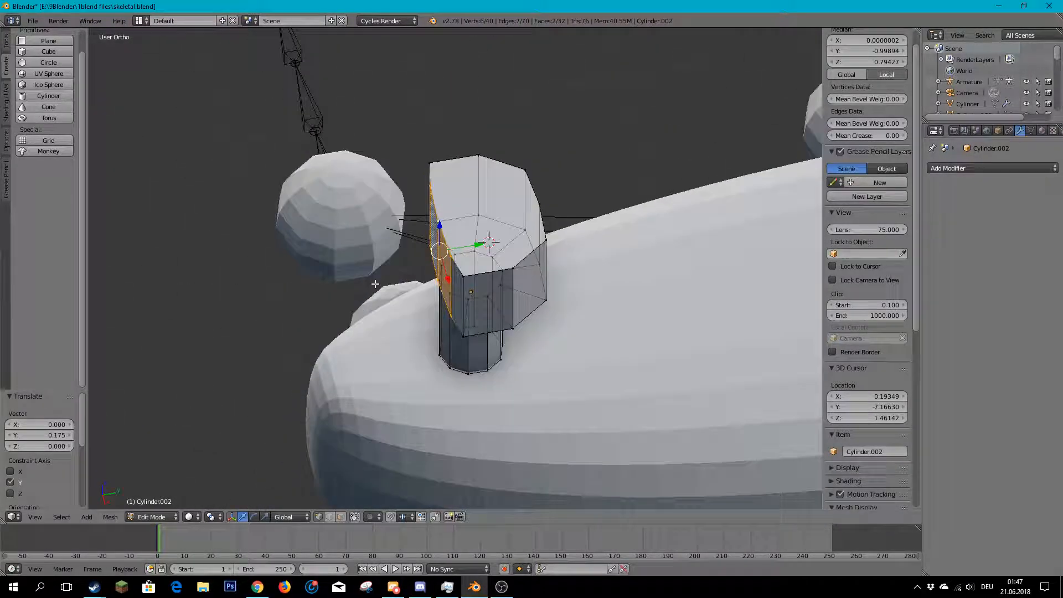
{"action": "right_click", "coordinate": [467, 286]}
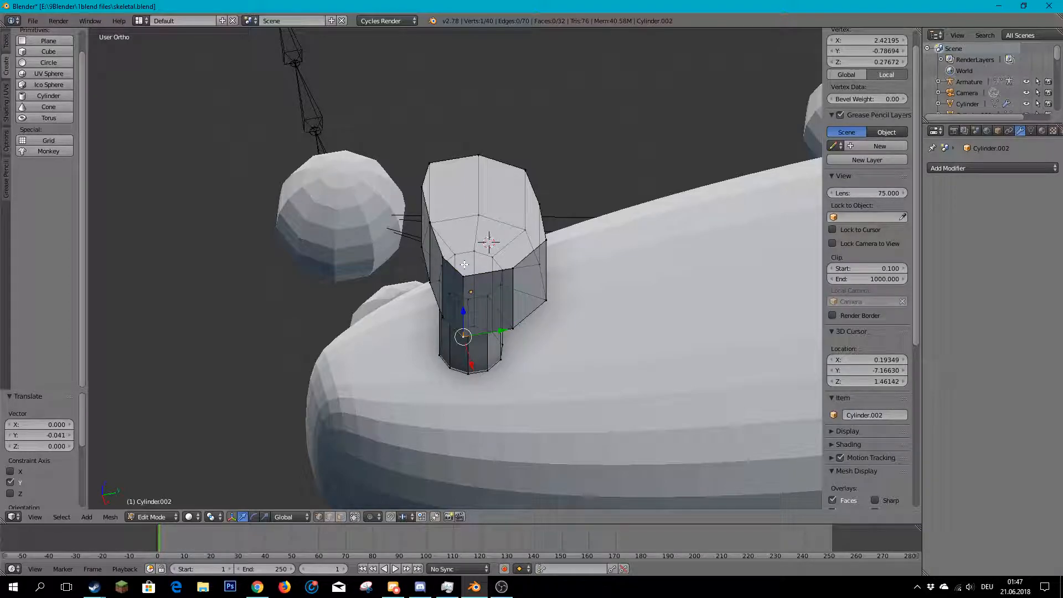
{"action": "left_click", "coordinate": [355, 517]}
{"action": "right_click", "coordinate": [464, 280], "text": "shift"}
{"action": "middle_click_drag", "start_coordinate": [464, 280], "coordinate": [499, 350]}
{"action": "scroll", "coordinate": [416, 272], "scroll_direction": "up", "scroll_amount": 4}
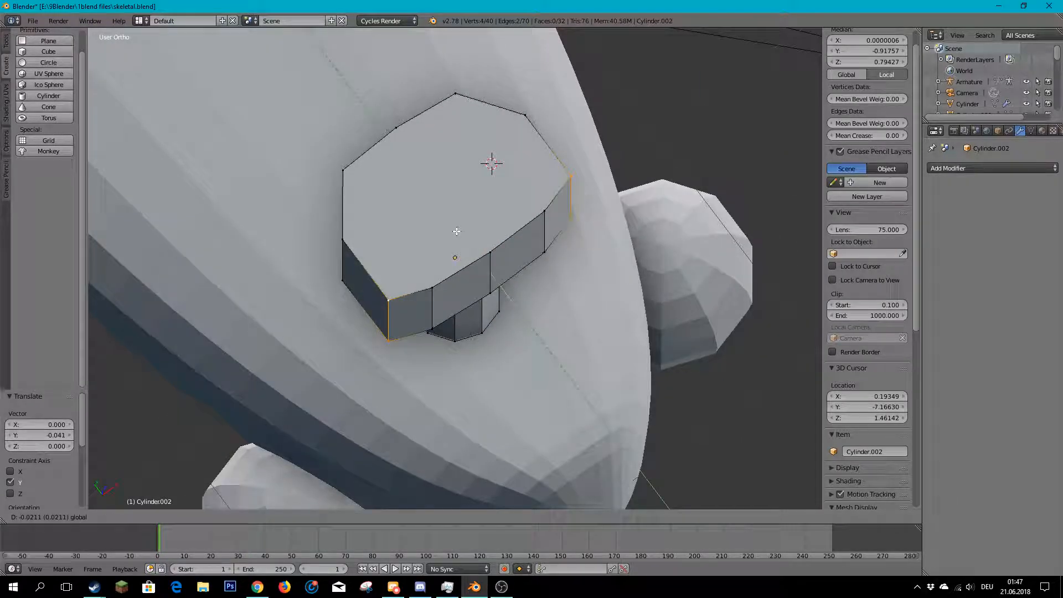
{"action": "scroll", "coordinate": [486, 250], "scroll_direction": "down", "scroll_amount": 3}
{"action": "middle_click_drag", "start_coordinate": [487, 250], "coordinate": [550, 282]}
{"action": "scroll", "coordinate": [555, 322], "scroll_direction": "up", "scroll_amount": 3}
{"action": "middle_click_drag", "start_coordinate": [555, 323], "coordinate": [493, 215]}
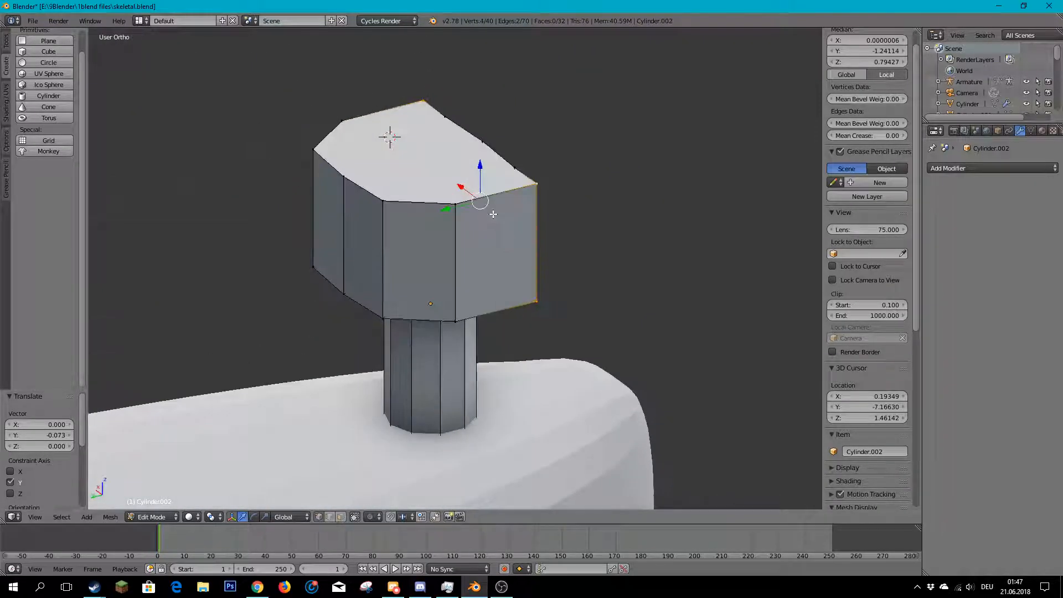
- Examine the flattened head and its column from several sides
{"action": "scroll", "coordinate": [493, 215], "scroll_direction": "down", "scroll_amount": 7}
{"action": "middle_click_drag", "start_coordinate": [265, 380], "coordinate": [471, 288]}
{"action": "scroll", "coordinate": [588, 311], "scroll_direction": "up", "scroll_amount": 5}
{"action": "scroll", "coordinate": [487, 329], "scroll_direction": "down", "scroll_amount": 5}
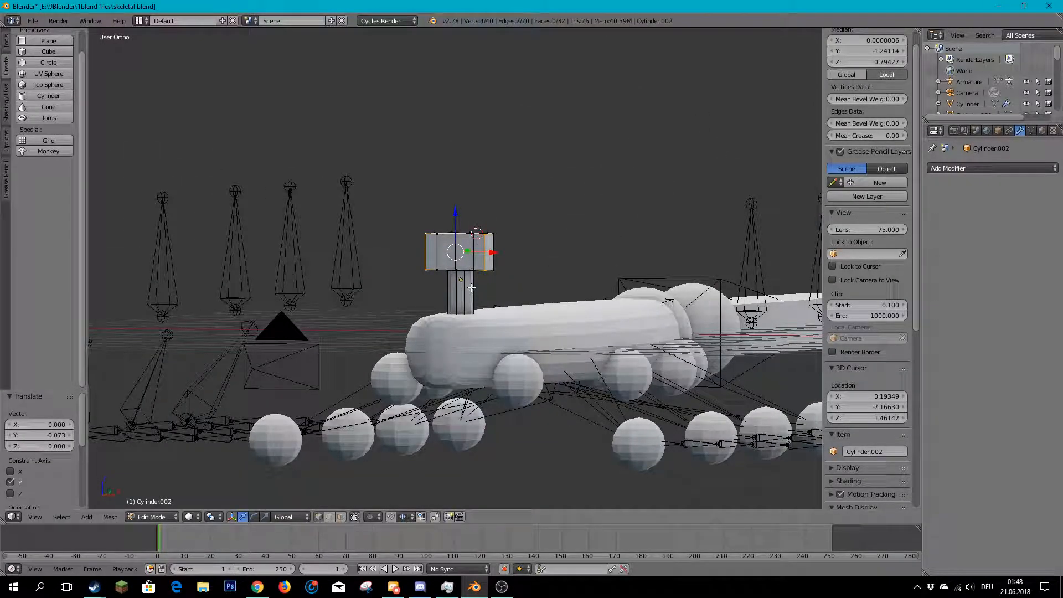
{"action": "middle_click_drag", "start_coordinate": [471, 288], "coordinate": [427, 247]}
{"action": "scroll", "coordinate": [535, 315], "scroll_direction": "up", "scroll_amount": 5}
{"action": "scroll", "coordinate": [556, 281], "scroll_direction": "down", "scroll_amount": 3}
{"action": "scroll", "coordinate": [465, 284], "scroll_direction": "down", "scroll_amount": 3}
{"action": "scroll", "coordinate": [427, 248], "scroll_direction": "up", "scroll_amount": 2}
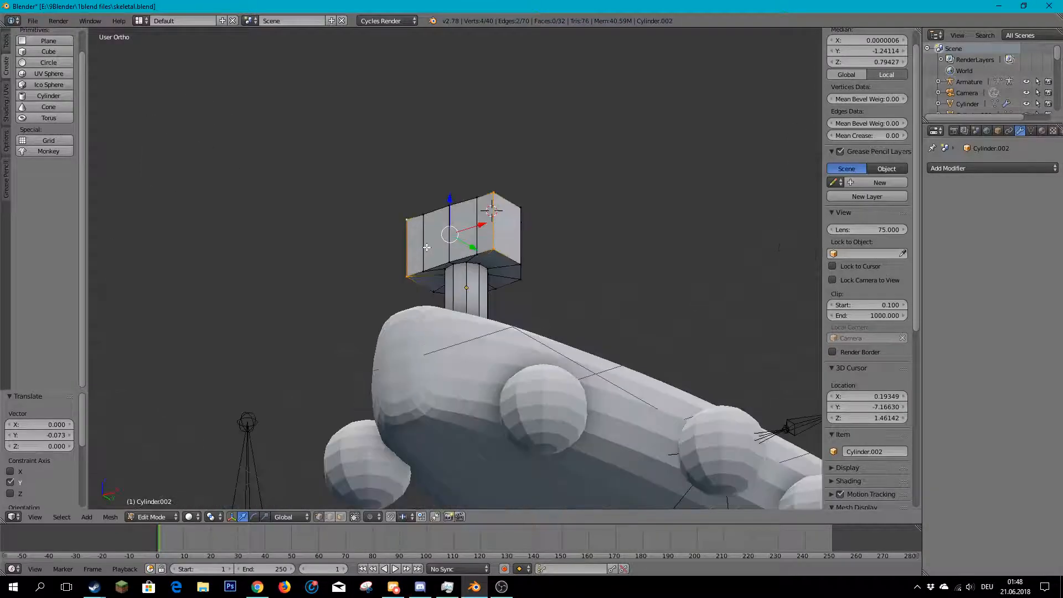
- Try to inset the front of the head
{"action": "key", "text": "i"}
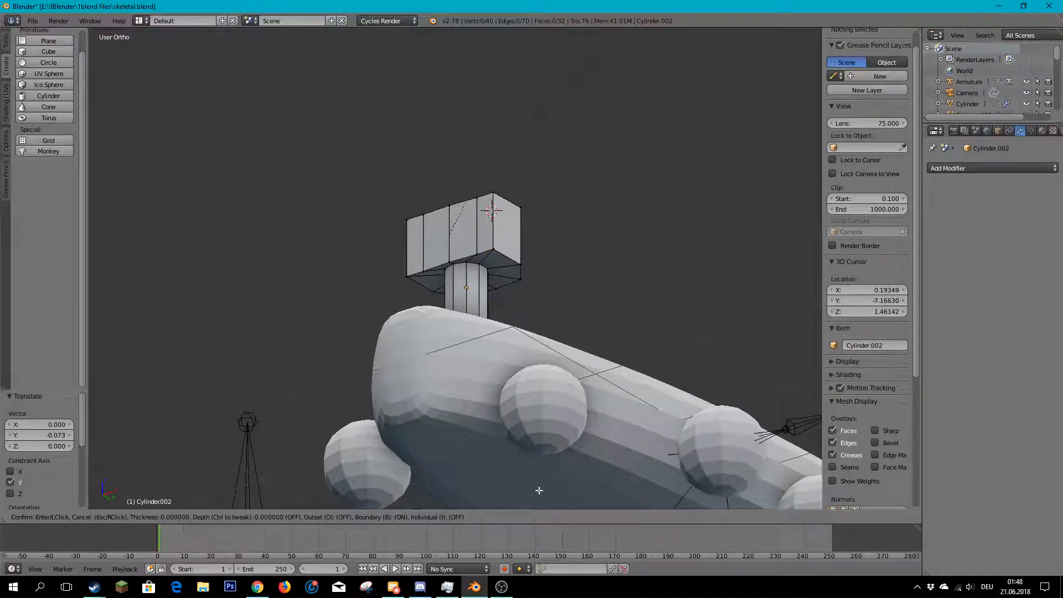
{"action": "right_click", "coordinate": [424, 291]}
- Select all vertices around the head's lower and upper rims and delete them, leaving only the column
{"action": "scroll", "coordinate": [426, 285], "scroll_direction": "down", "scroll_amount": 5}
{"action": "middle_click_drag", "start_coordinate": [429, 260], "coordinate": [368, 187]}
{"action": "scroll", "coordinate": [531, 306], "scroll_direction": "up", "scroll_amount": 6}
{"action": "scroll", "coordinate": [508, 279], "scroll_direction": "down", "scroll_amount": 3}
{"action": "scroll", "coordinate": [371, 190], "scroll_direction": "up", "scroll_amount": 3}
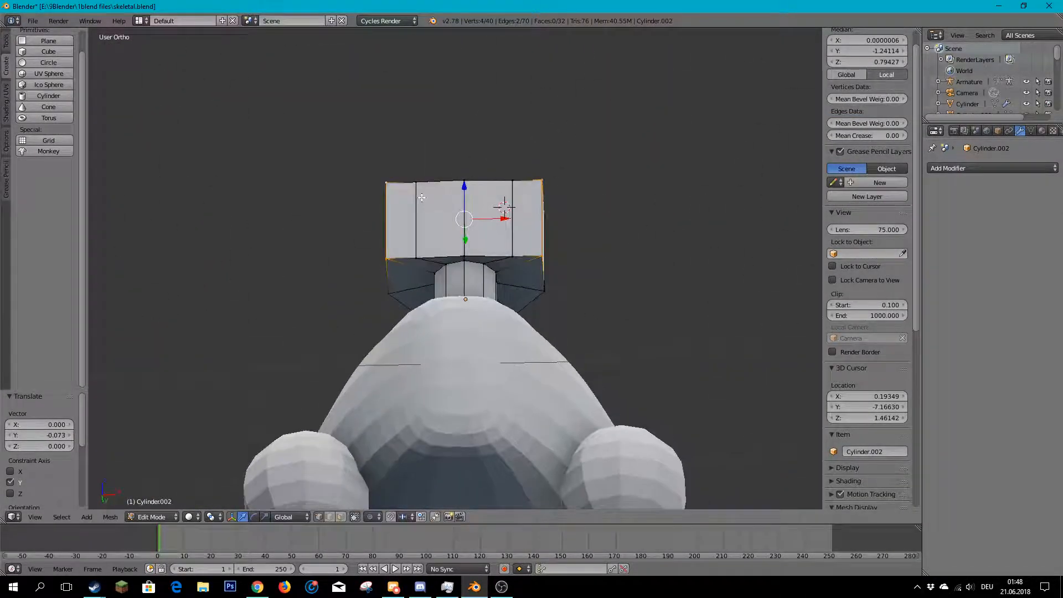
{"action": "right_click", "coordinate": [470, 254]}
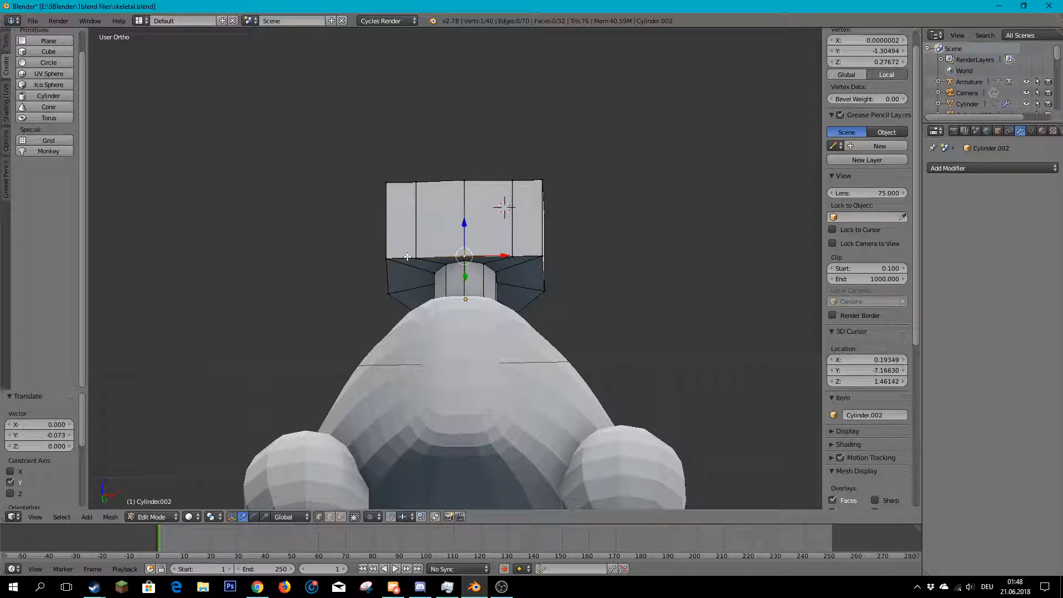
{"action": "right_click", "coordinate": [407, 257], "text": "shift"}
{"action": "scroll", "coordinate": [550, 306], "scroll_direction": "down", "scroll_amount": 3}
{"action": "scroll", "coordinate": [550, 306], "scroll_direction": "up", "scroll_amount": 4}
{"action": "middle_click_drag", "start_coordinate": [550, 306], "coordinate": [409, 197]}
{"action": "right_click", "coordinate": [306, 251], "text": "shift"}
{"action": "scroll", "coordinate": [292, 348], "scroll_direction": "down", "scroll_amount": 3}
{"action": "middle_click_drag", "start_coordinate": [292, 349], "coordinate": [456, 323]}
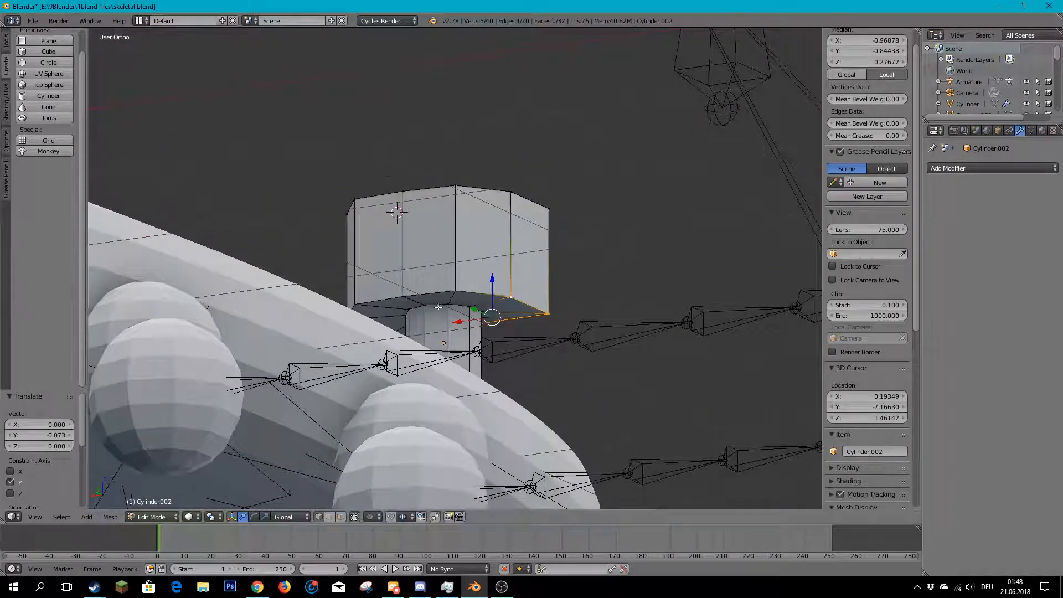
{"action": "scroll", "coordinate": [454, 313], "scroll_direction": "up", "scroll_amount": 3}
{"action": "right_click", "coordinate": [371, 322], "text": "shift"}
{"action": "middle_click_drag", "start_coordinate": [372, 321], "coordinate": [417, 298]}
{"action": "right_click", "coordinate": [401, 283], "text": "shift"}
{"action": "scroll", "coordinate": [311, 261], "scroll_direction": "down", "scroll_amount": 3}
{"action": "middle_click_drag", "start_coordinate": [311, 261], "coordinate": [548, 354]}
{"action": "right_click", "coordinate": [415, 278], "text": "shift"}
{"action": "scroll", "coordinate": [546, 349], "scroll_direction": "up", "scroll_amount": 4}
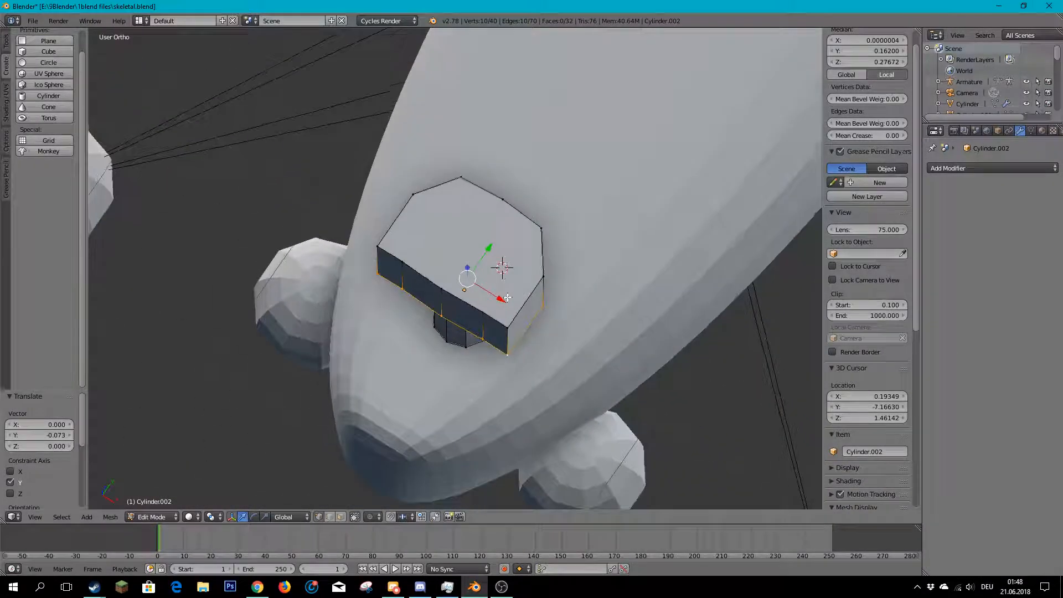
{"action": "right_click", "coordinate": [510, 325], "text": "shift"}
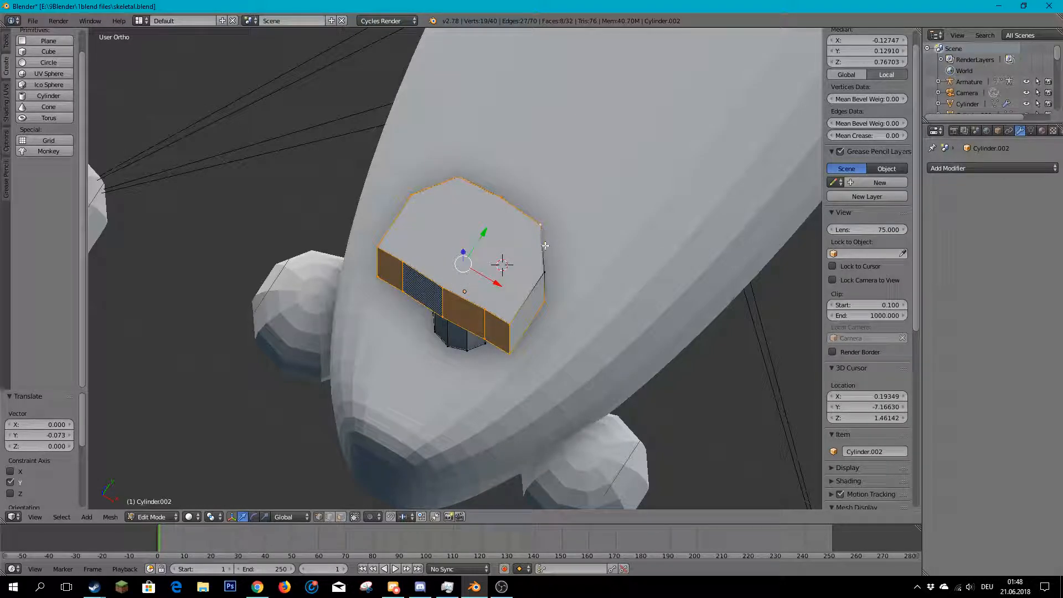
{"action": "scroll", "coordinate": [600, 371], "scroll_direction": "down", "scroll_amount": 3}
{"action": "middle_click_drag", "start_coordinate": [601, 371], "coordinate": [509, 190]}
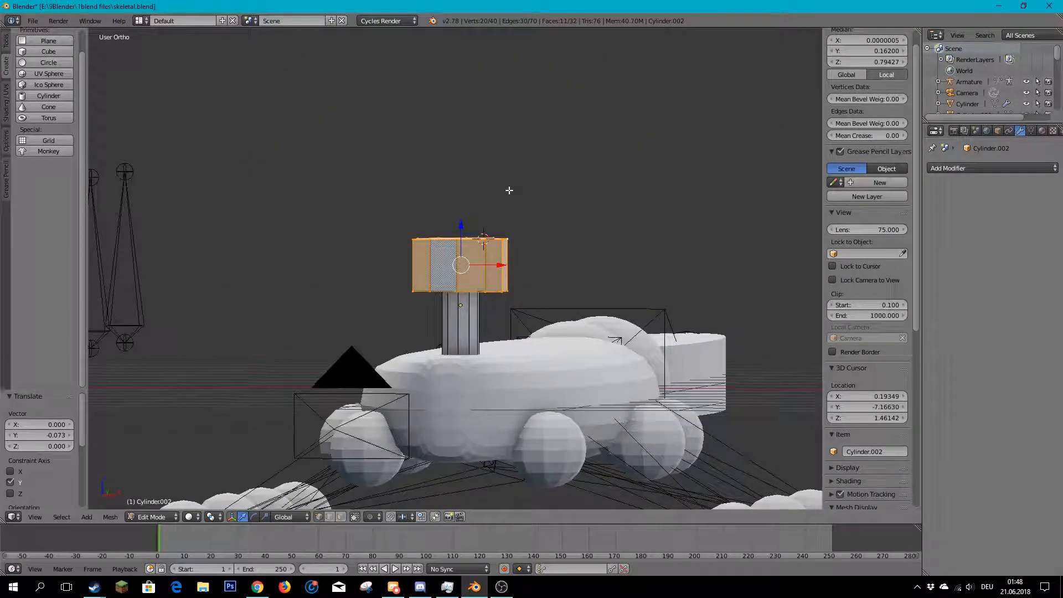
{"action": "key", "text": "x"}
{"action": "left_click", "coordinate": [482, 124]}
- Select the open upper rim of the column and fill it with a face
{"action": "scroll", "coordinate": [509, 319], "scroll_direction": "up", "scroll_amount": 6}
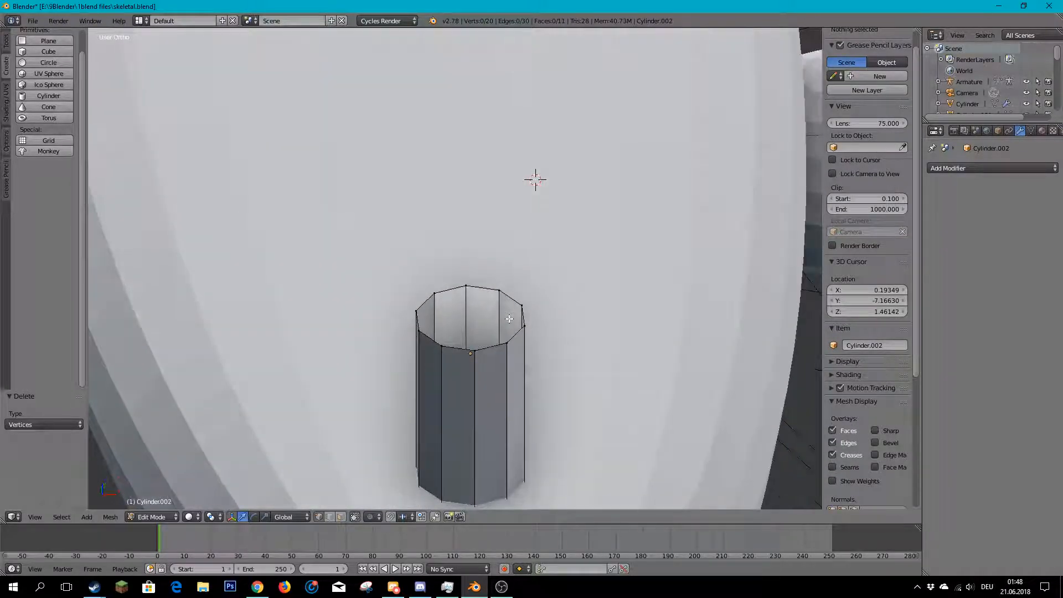
{"action": "right_click", "coordinate": [508, 339]}
{"action": "scroll", "coordinate": [508, 339], "scroll_direction": "down", "scroll_amount": 3}
{"action": "middle_click_drag", "start_coordinate": [507, 338], "coordinate": [457, 363]}
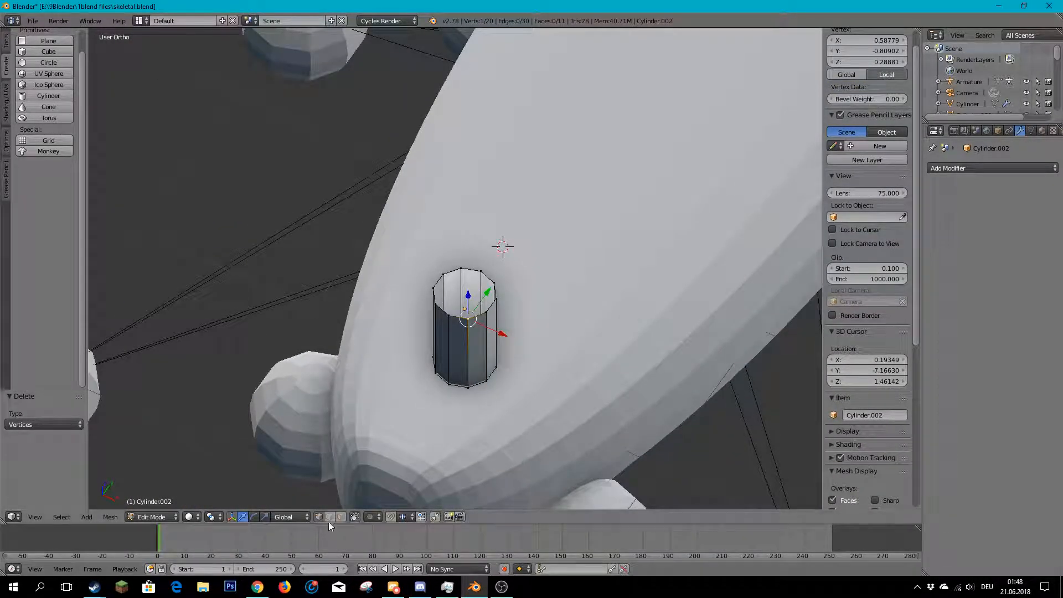
{"action": "scroll", "coordinate": [542, 325], "scroll_direction": "up", "scroll_amount": 4}
{"action": "middle_click_drag", "start_coordinate": [521, 342], "coordinate": [544, 338]}
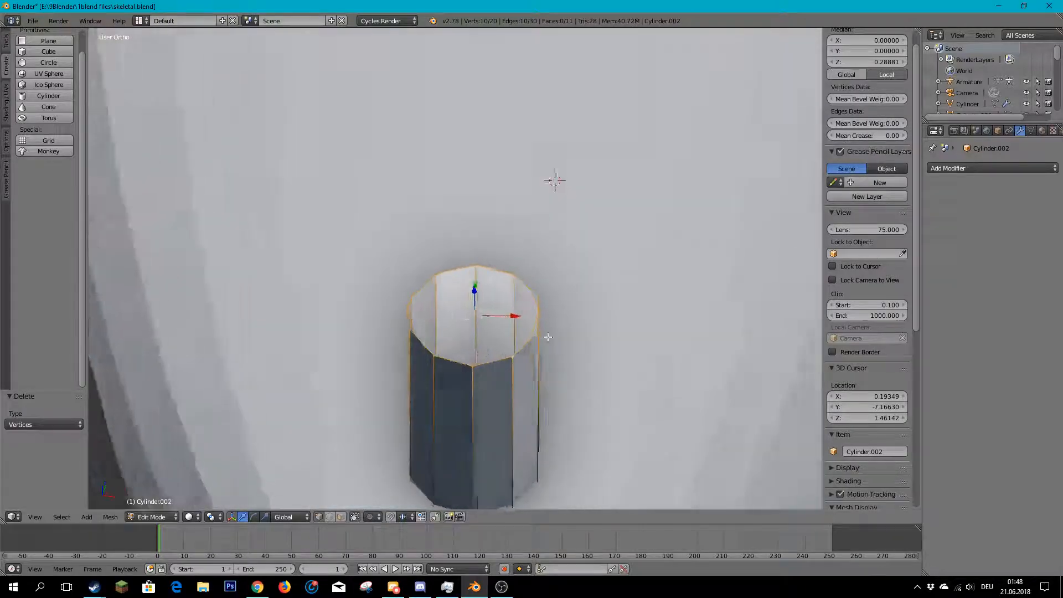
{"action": "key", "text": "f"}
- Examine the capped column's size and position on the front of the body
{"action": "scroll", "coordinate": [532, 344], "scroll_direction": "down", "scroll_amount": 5}
{"action": "scroll", "coordinate": [467, 363], "scroll_direction": "up", "scroll_amount": 1}
{"action": "middle_click_drag", "start_coordinate": [468, 363], "coordinate": [482, 292]}
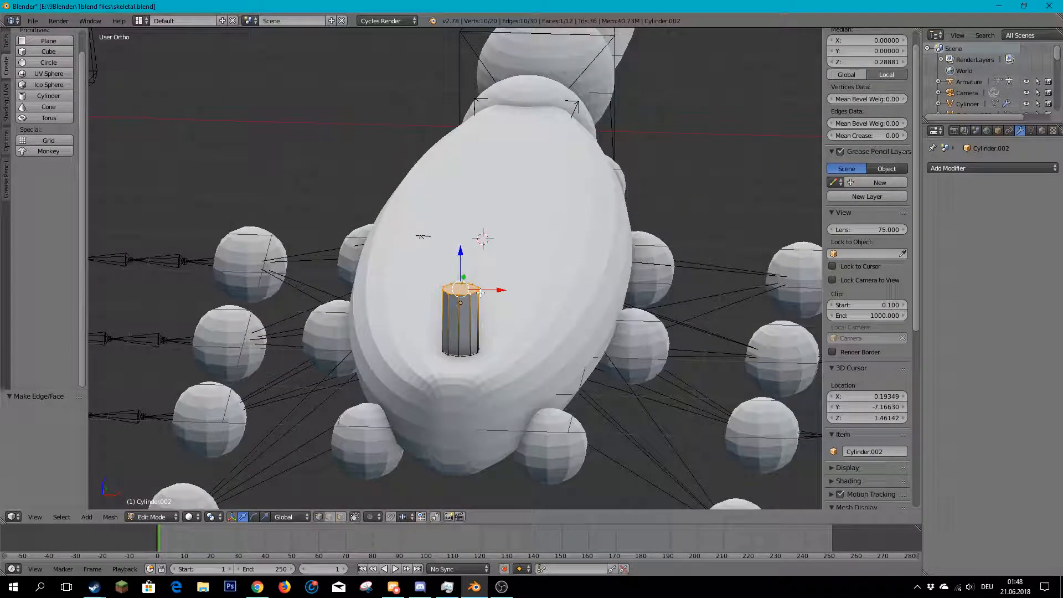
{"action": "scroll", "coordinate": [485, 317], "scroll_direction": "up", "scroll_amount": 6}
{"action": "scroll", "coordinate": [487, 352], "scroll_direction": "down", "scroll_amount": 2}
{"action": "scroll", "coordinate": [554, 369], "scroll_direction": "up", "scroll_amount": 1}
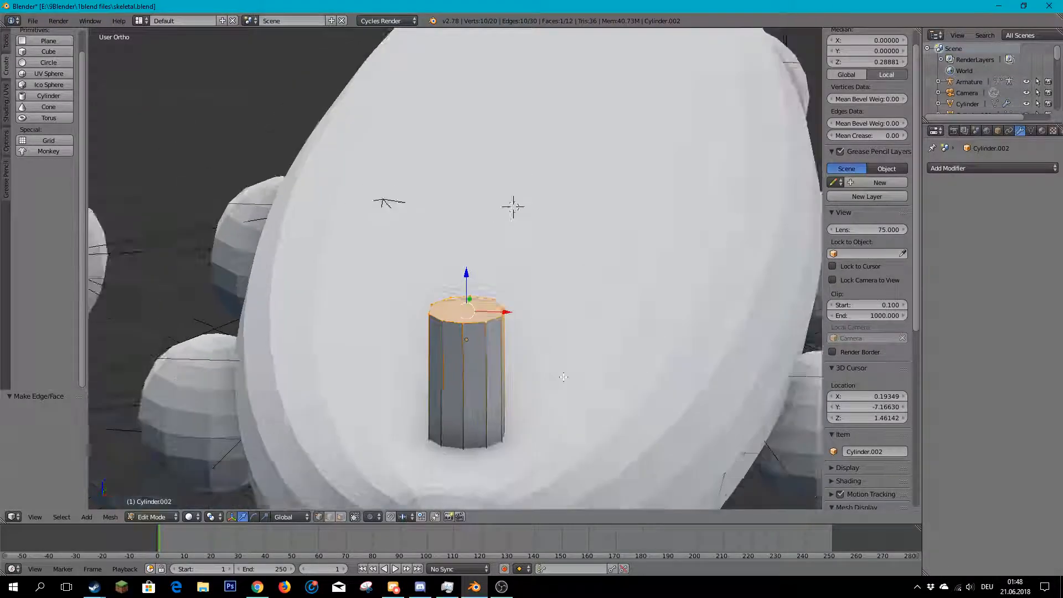
{"action": "scroll", "coordinate": [558, 367], "scroll_direction": "down", "scroll_amount": 5}
{"action": "scroll", "coordinate": [560, 363], "scroll_direction": "up", "scroll_amount": 1}
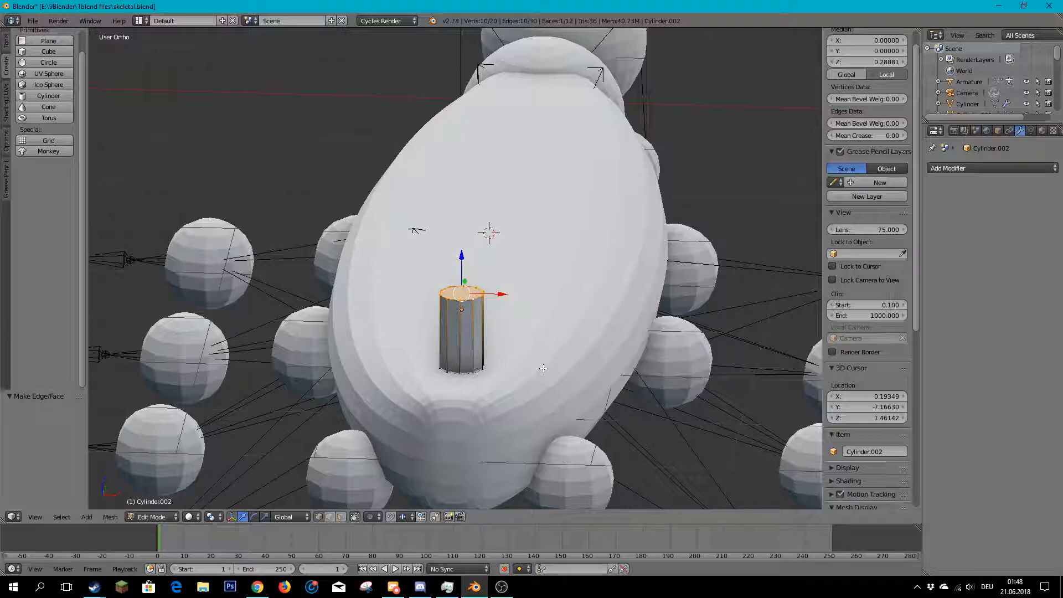
- Inspect the capped column's height from several sides against the body and rig
{"action": "scroll", "coordinate": [540, 366], "scroll_direction": "up", "scroll_amount": 4}
{"action": "middle_click_drag", "start_coordinate": [512, 358], "coordinate": [467, 369]}
{"action": "scroll", "coordinate": [466, 367], "scroll_direction": "down", "scroll_amount": 4}
{"action": "middle_click_drag", "start_coordinate": [525, 336], "coordinate": [486, 365]}
{"action": "scroll", "coordinate": [493, 348], "scroll_direction": "up", "scroll_amount": 5}
{"action": "scroll", "coordinate": [485, 366], "scroll_direction": "down", "scroll_amount": 5}
{"action": "scroll", "coordinate": [363, 339], "scroll_direction": "up", "scroll_amount": 2}
{"action": "middle_click_drag", "start_coordinate": [362, 339], "coordinate": [182, 412]}
{"action": "scroll", "coordinate": [401, 333], "scroll_direction": "up", "scroll_amount": 3}
{"action": "scroll", "coordinate": [263, 425], "scroll_direction": "down", "scroll_amount": 3}
{"action": "scroll", "coordinate": [404, 458], "scroll_direction": "up", "scroll_amount": 5}
{"action": "middle_click_drag", "start_coordinate": [404, 458], "coordinate": [558, 354]}
{"action": "scroll", "coordinate": [512, 221], "scroll_direction": "down", "scroll_amount": 5}
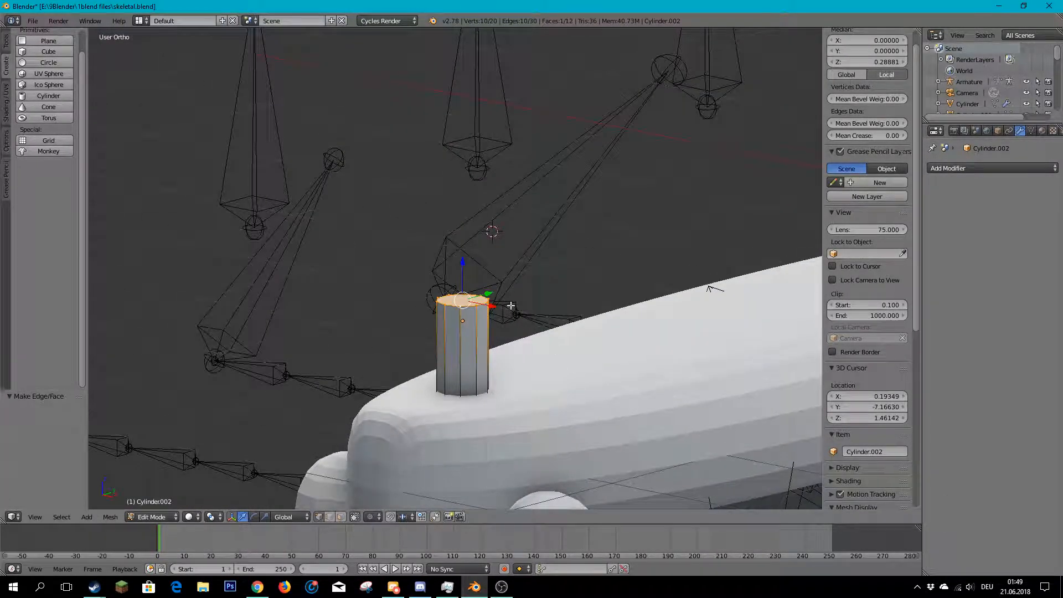
- Raise the column's top face by 0.25 along Z
{"action": "left_click_drag", "start_coordinate": [459, 228], "coordinate": [459, 226]}
{"action": "scroll", "coordinate": [441, 347], "scroll_direction": "up", "scroll_amount": 4}
{"action": "middle_click_drag", "start_coordinate": [441, 346], "coordinate": [462, 338]}
{"action": "scroll", "coordinate": [468, 330], "scroll_direction": "down", "scroll_amount": 4}
{"action": "scroll", "coordinate": [498, 339], "scroll_direction": "up", "scroll_amount": 4}
{"action": "scroll", "coordinate": [542, 332], "scroll_direction": "down", "scroll_amount": 4}
- Select both vertices of one vertical edge on the column's +X side and move them outward 0.053 along X
{"action": "right_click", "coordinate": [444, 274]}
{"action": "middle_click_drag", "start_coordinate": [444, 275], "coordinate": [537, 411]}
{"action": "right_click", "coordinate": [454, 474], "text": "shift"}
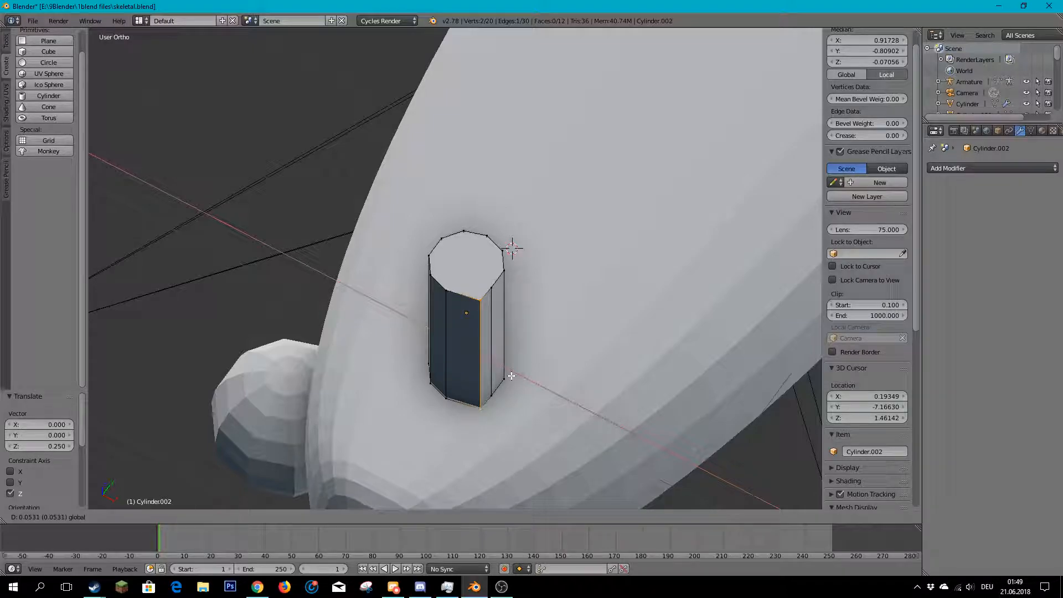
{"action": "left_click_drag", "start_coordinate": [511, 376], "coordinate": [511, 376]}
- Select the vertical edge at the opposite end of the +X side and move it 0.060 along X to flatten that side
{"action": "scroll", "coordinate": [511, 376], "scroll_direction": "up", "scroll_amount": 4}
{"action": "middle_click_drag", "start_coordinate": [511, 375], "coordinate": [426, 383]}
{"action": "right_click", "coordinate": [515, 325]}
{"action": "scroll", "coordinate": [515, 325], "scroll_direction": "down", "scroll_amount": 3}
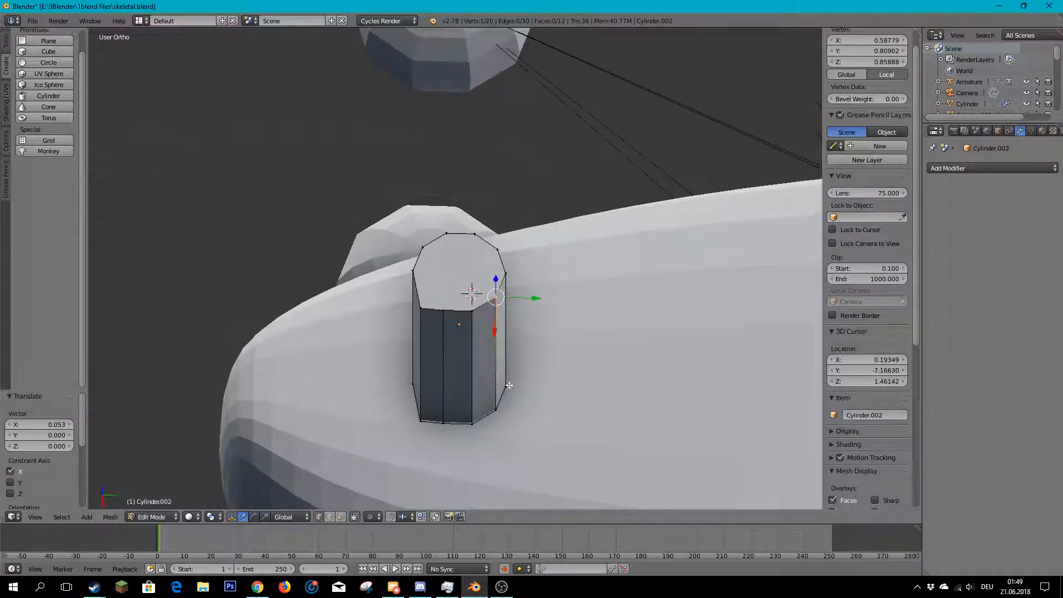
{"action": "right_click", "coordinate": [481, 390], "text": "shift"}
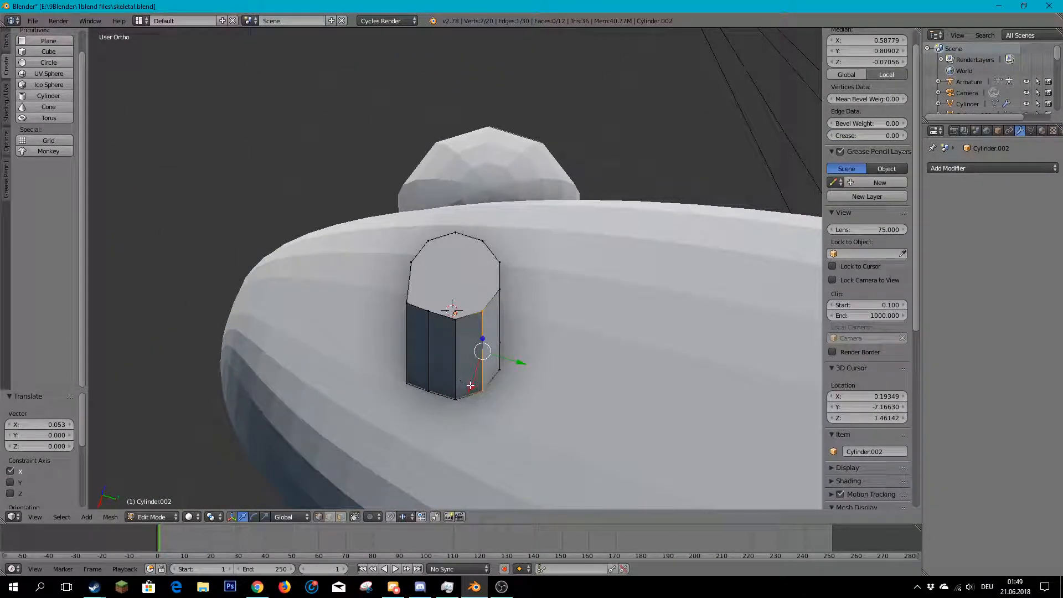
{"action": "left_click_drag", "start_coordinate": [470, 384], "coordinate": [470, 405]}
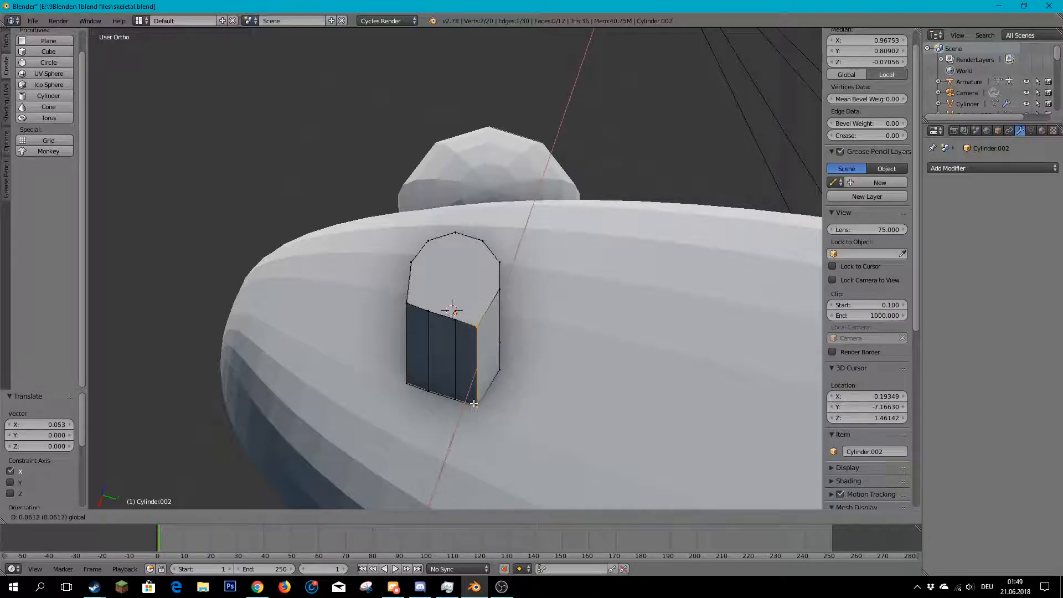
{"action": "left_click", "coordinate": [476, 400]}
{"action": "middle_click_drag", "start_coordinate": [476, 400], "coordinate": [421, 355]}
{"action": "scroll", "coordinate": [512, 361], "scroll_direction": "up", "scroll_amount": 3}
{"action": "scroll", "coordinate": [512, 361], "scroll_direction": "down", "scroll_amount": 5}
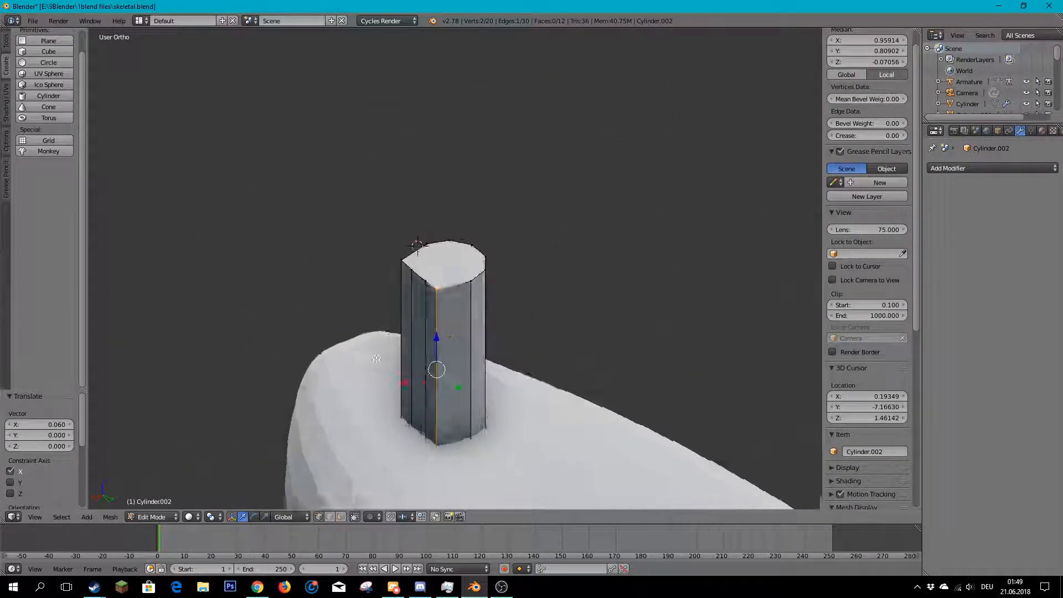
{"action": "scroll", "coordinate": [484, 344], "scroll_direction": "up", "scroll_amount": 2}
- Return to Object Mode and raise the whole column 0.303 along Z
{"action": "key", "text": "Tab"}
{"action": "left_click_drag", "start_coordinate": [466, 326], "coordinate": [454, 269]}
{"action": "middle_click_drag", "start_coordinate": [454, 268], "coordinate": [491, 330]}
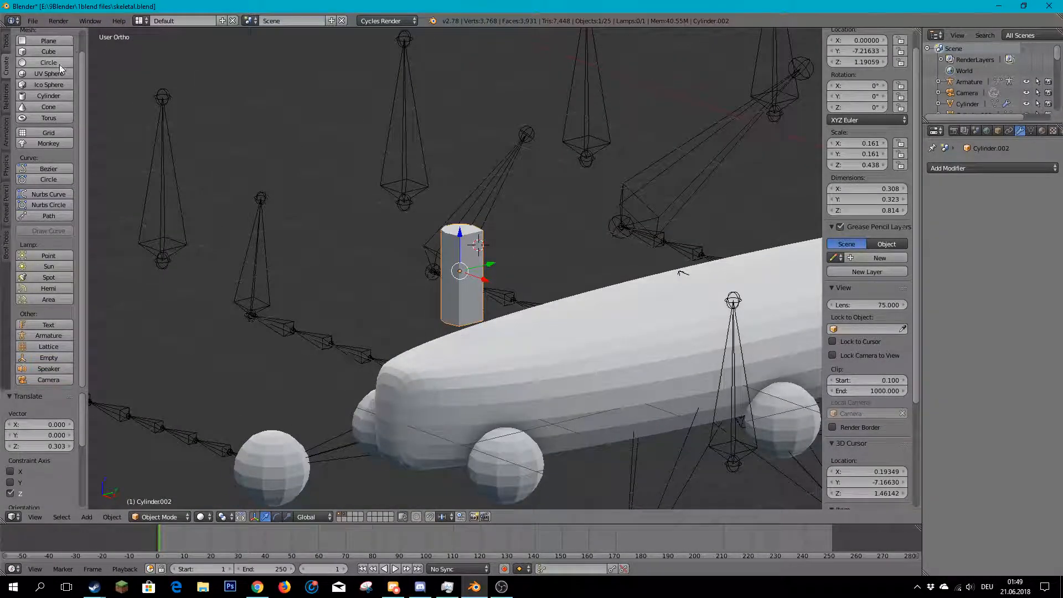
- Add a new cylinder near the column and scale it uniformly to 0.193
{"action": "left_click", "coordinate": [49, 95]}
{"action": "middle_click_drag", "start_coordinate": [388, 233], "coordinate": [541, 288]}
{"action": "scroll", "coordinate": [542, 288], "scroll_direction": "up", "scroll_amount": 5}
{"action": "key", "text": "s"}
{"action": "left_click", "coordinate": [504, 260]}
{"action": "scroll", "coordinate": [440, 284], "scroll_direction": "up", "scroll_amount": 3}
{"action": "middle_click_drag", "start_coordinate": [439, 284], "coordinate": [490, 240]}
{"action": "scroll", "coordinate": [547, 270], "scroll_direction": "down", "scroll_amount": 6}
{"action": "scroll", "coordinate": [554, 256], "scroll_direction": "up", "scroll_amount": 1}
{"action": "scroll", "coordinate": [480, 241], "scroll_direction": "up", "scroll_amount": 3}
{"action": "scroll", "coordinate": [480, 241], "scroll_direction": "down", "scroll_amount": 3}
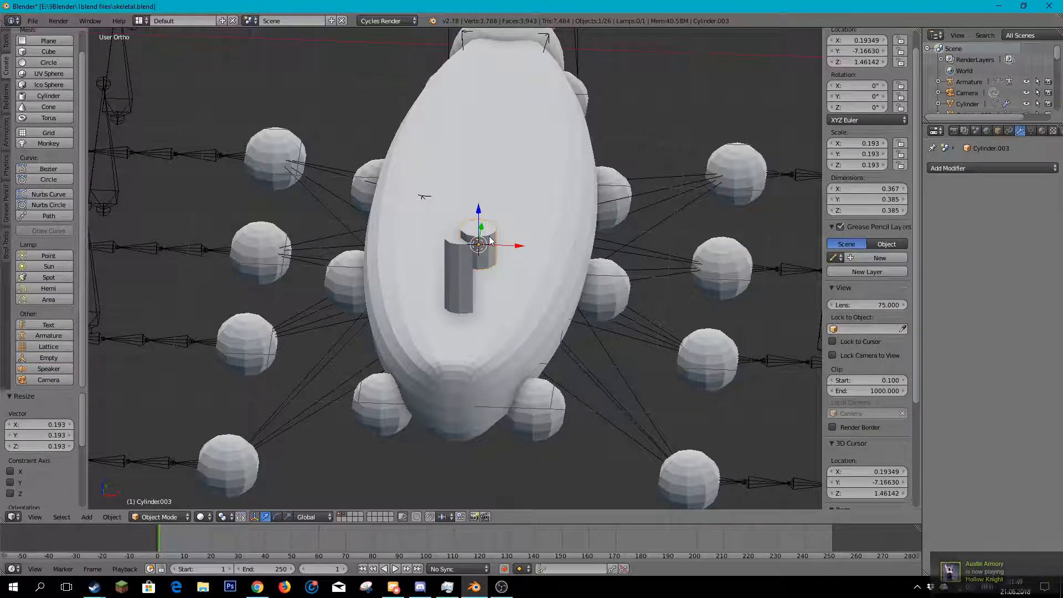
- Center the new cylinder by setting its X location to 0
{"action": "scroll", "coordinate": [482, 210], "scroll_direction": "down", "scroll_amount": 4}
{"action": "middle_click_drag", "start_coordinate": [474, 177], "coordinate": [426, 172]}
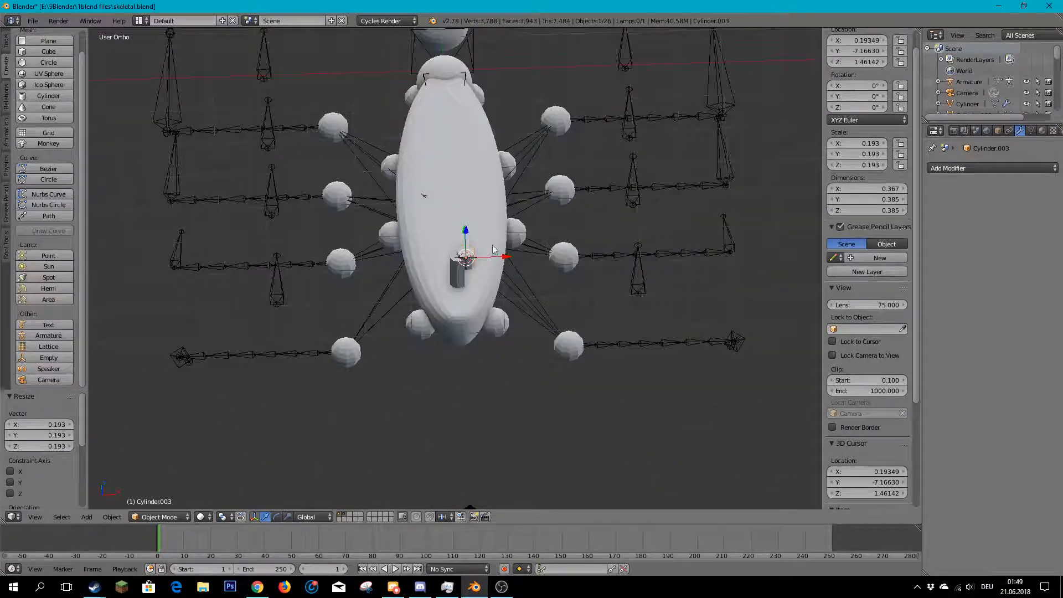
{"action": "scroll", "coordinate": [428, 177], "scroll_direction": "up", "scroll_amount": 5}
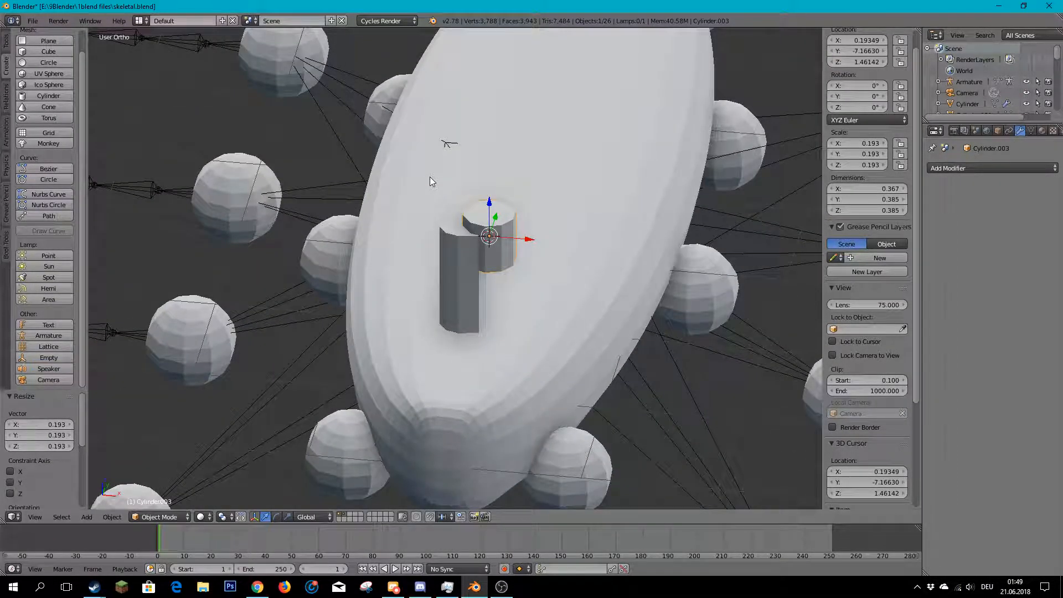
{"action": "key", "text": "g"}
{"action": "key", "text": "x"}
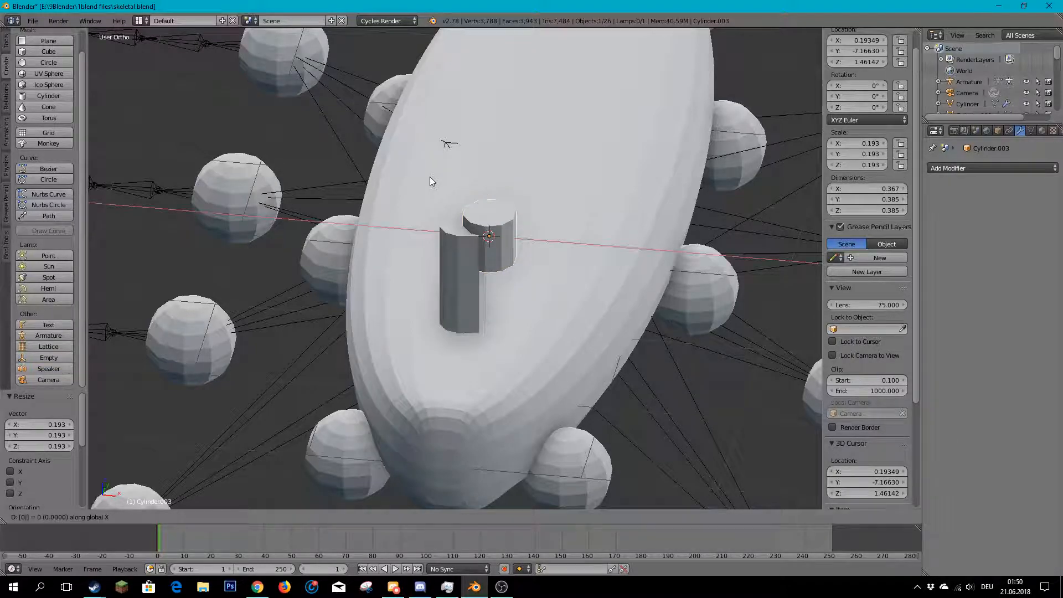
{"action": "key", "text": "Return"}
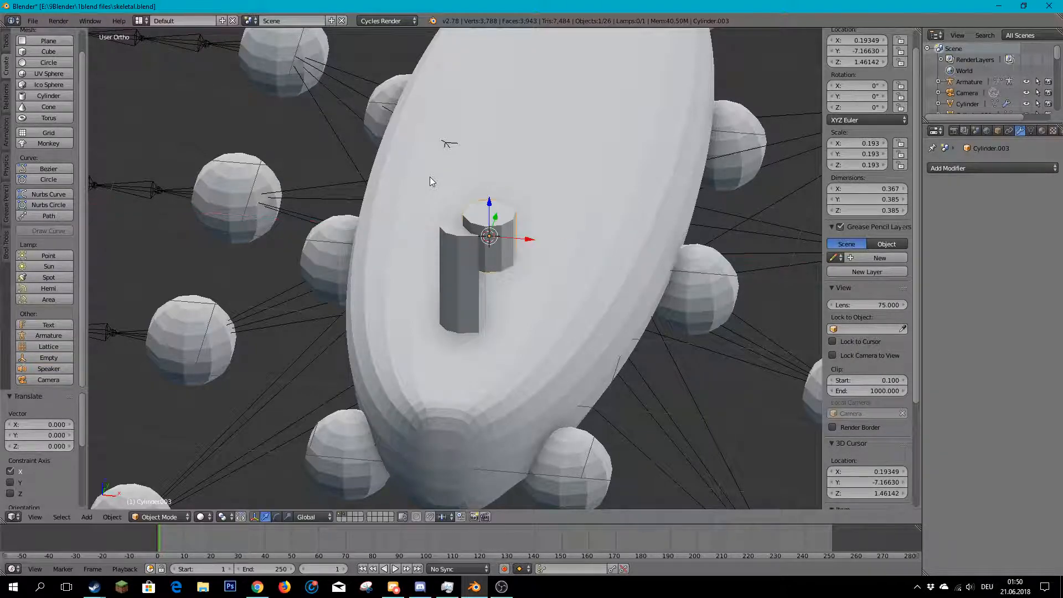
{"action": "middle_click_drag", "start_coordinate": [403, 354], "coordinate": [425, 305]}
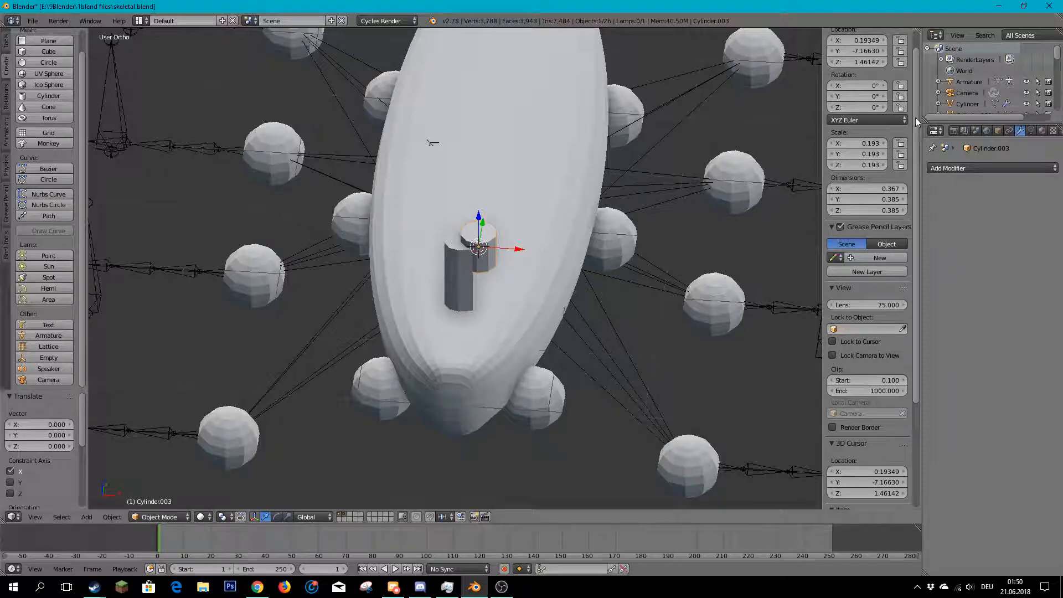
{"action": "left_click", "coordinate": [998, 131]}
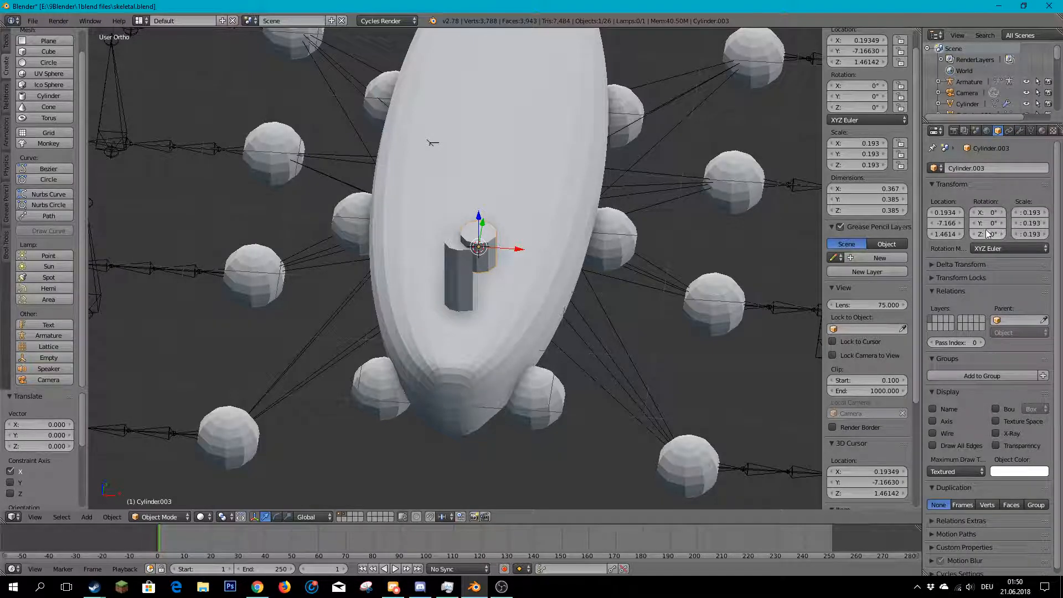
{"action": "key", "text": "Return"}
- Lower the new cylinder beneath the column to about Z 0.697 and scale it to 0.320 in X and Y and 0.183 in Z
{"action": "scroll", "coordinate": [684, 250], "scroll_direction": "up", "scroll_amount": 5}
{"action": "middle_click_drag", "start_coordinate": [676, 250], "coordinate": [445, 152]}
{"action": "left_click_drag", "start_coordinate": [472, 190], "coordinate": [476, 343]}
{"action": "key", "text": "s"}
{"action": "key", "text": "z"}
{"action": "left_click", "coordinate": [602, 366]}
{"action": "key", "text": "s"}
{"action": "left_click", "coordinate": [659, 368]}
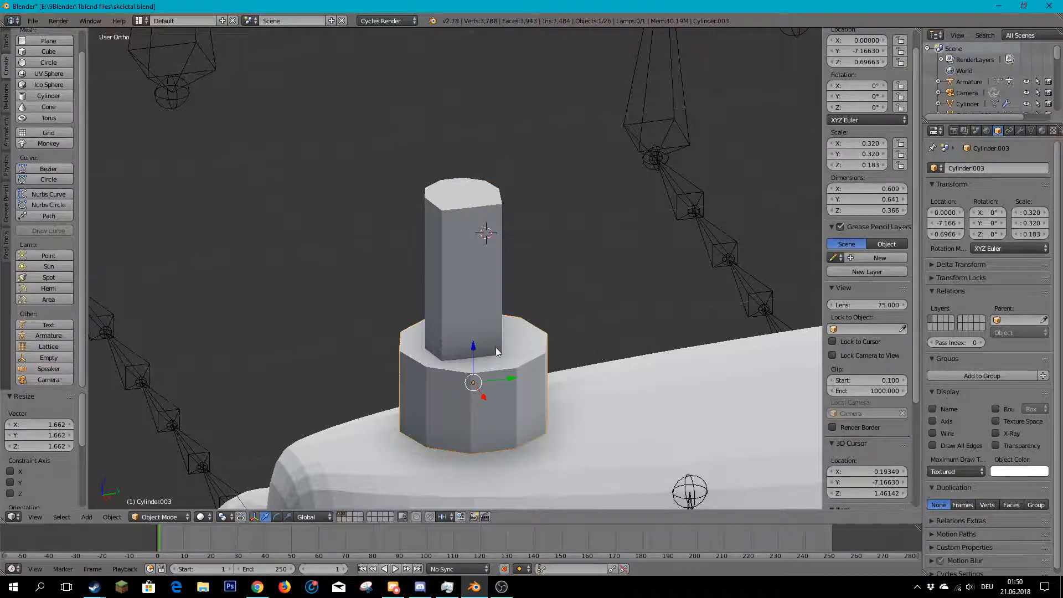
- Lower the base cylinder 0.152 along Z onto the body and shrink it by a factor of 0.793
{"action": "scroll", "coordinate": [463, 277], "scroll_direction": "down", "scroll_amount": 3}
{"action": "key", "text": "g"}
{"action": "key", "text": "z"}
{"action": "left_click", "coordinate": [463, 308]}
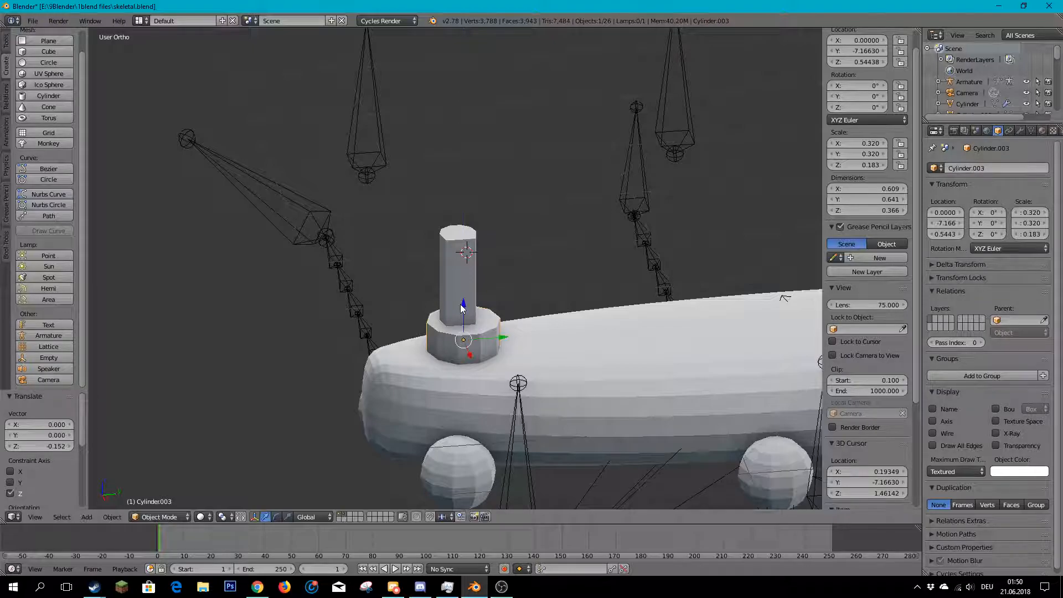
{"action": "key", "text": "s"}
{"action": "left_click", "coordinate": [462, 315]}
- Flatten the base cylinder into a thin disc with a Z scale of 0.070
{"action": "scroll", "coordinate": [458, 376], "scroll_direction": "up", "scroll_amount": 2}
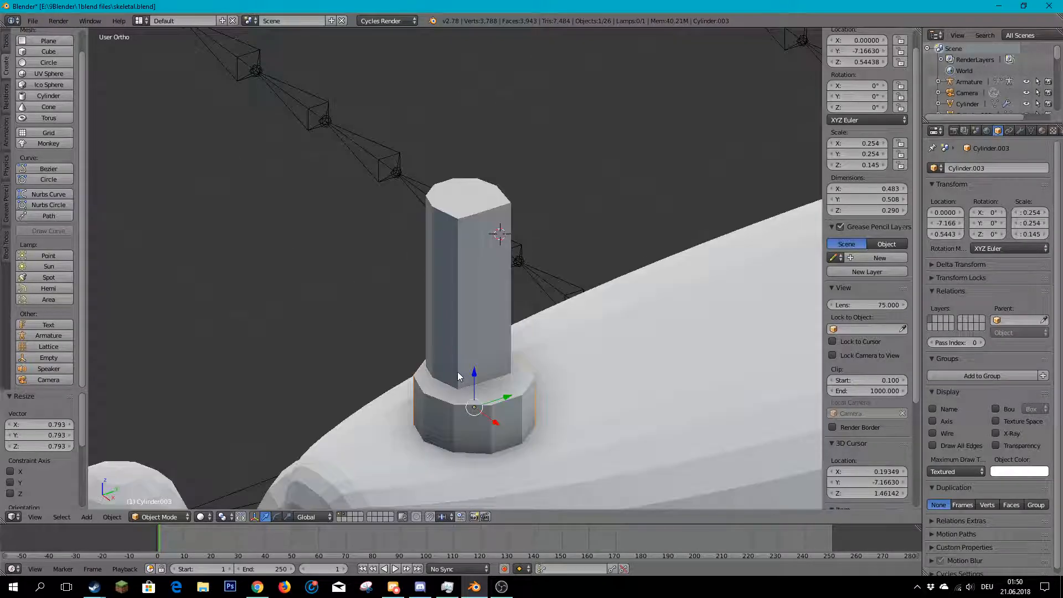
{"action": "key", "text": "s"}
{"action": "key", "text": "z"}
{"action": "left_click", "coordinate": [500, 364]}
- Move the base disc -0.066 along Y under the column and -0.036 along Z onto the body's surface
{"action": "middle_click_drag", "start_coordinate": [501, 363], "coordinate": [478, 425]}
{"action": "left_click_drag", "start_coordinate": [507, 370], "coordinate": [492, 373]}
{"action": "scroll", "coordinate": [404, 367], "scroll_direction": "down", "scroll_amount": 4}
{"action": "middle_click_drag", "start_coordinate": [402, 367], "coordinate": [491, 274]}
{"action": "scroll", "coordinate": [487, 349], "scroll_direction": "up", "scroll_amount": 1}
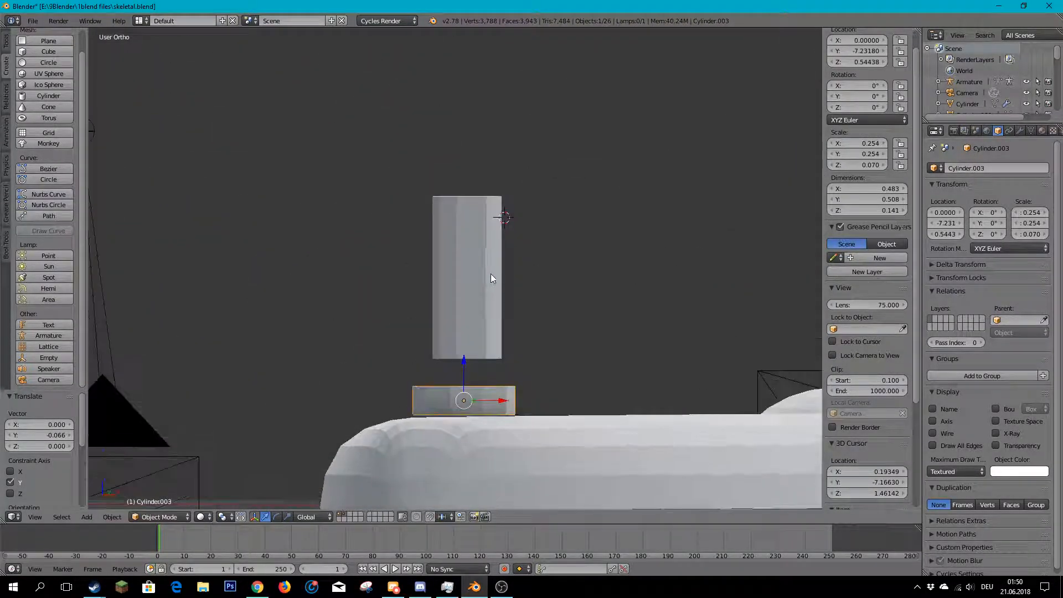
{"action": "left_click_drag", "start_coordinate": [468, 352], "coordinate": [467, 370]}
{"action": "scroll", "coordinate": [470, 367], "scroll_direction": "down", "scroll_amount": 4}
{"action": "middle_click_drag", "start_coordinate": [470, 366], "coordinate": [401, 357]}
{"action": "scroll", "coordinate": [466, 373], "scroll_direction": "up", "scroll_amount": 3}
- Try lower viewport subdivision levels on the body's Subdivision Surface modifier and restore level 2
{"action": "right_click", "coordinate": [580, 392]}
{"action": "left_click", "coordinate": [1019, 132]}
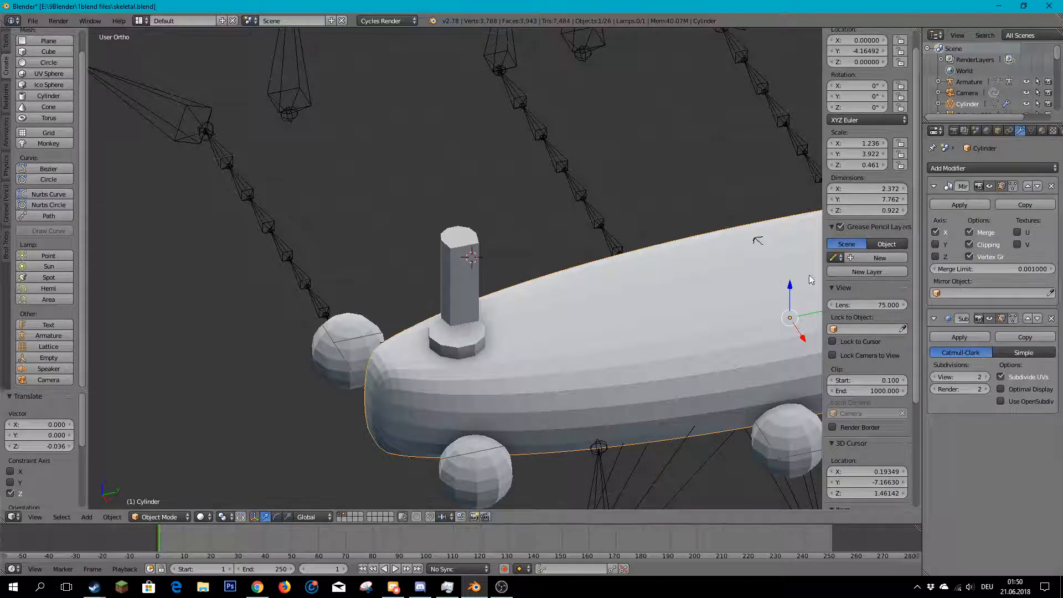
{"action": "left_click", "coordinate": [934, 378]}
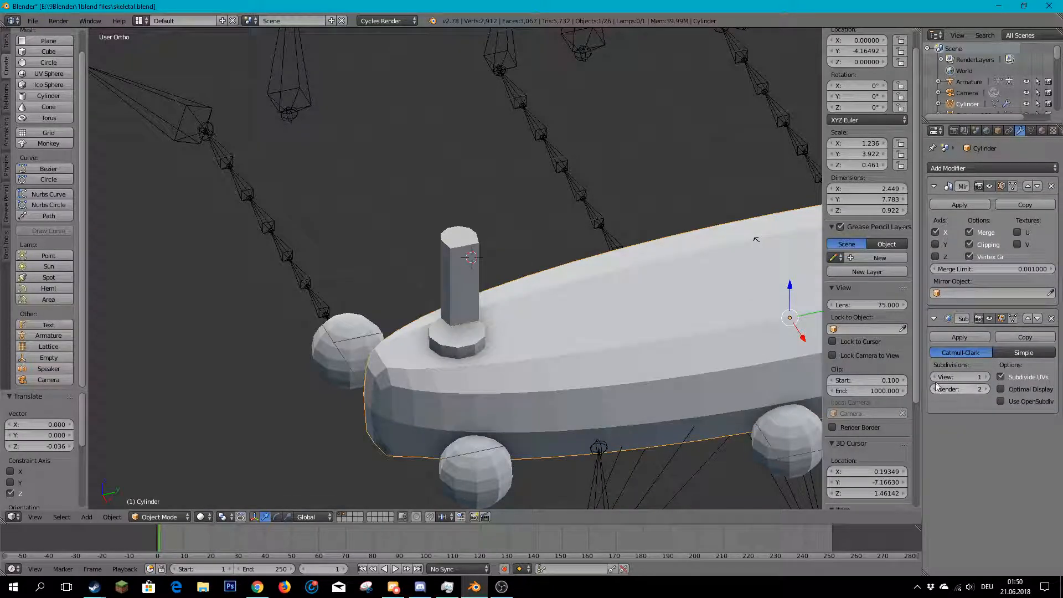
{"action": "left_click", "coordinate": [935, 377]}
{"action": "middle_click_drag", "start_coordinate": [395, 362], "coordinate": [570, 302]}
{"action": "left_click", "coordinate": [987, 377]}
{"action": "left_click", "coordinate": [987, 377]}
- Inspect how the base disc sits on the body beneath the column
{"action": "scroll", "coordinate": [645, 370], "scroll_direction": "up", "scroll_amount": 4}
{"action": "middle_click_drag", "start_coordinate": [646, 370], "coordinate": [615, 385]}
{"action": "scroll", "coordinate": [582, 394], "scroll_direction": "down", "scroll_amount": 1}
{"action": "right_click", "coordinate": [481, 417]}
{"action": "scroll", "coordinate": [480, 360], "scroll_direction": "down", "scroll_amount": 7}
{"action": "middle_click_drag", "start_coordinate": [480, 359], "coordinate": [471, 322]}
{"action": "scroll", "coordinate": [470, 319], "scroll_direction": "up", "scroll_amount": 3}
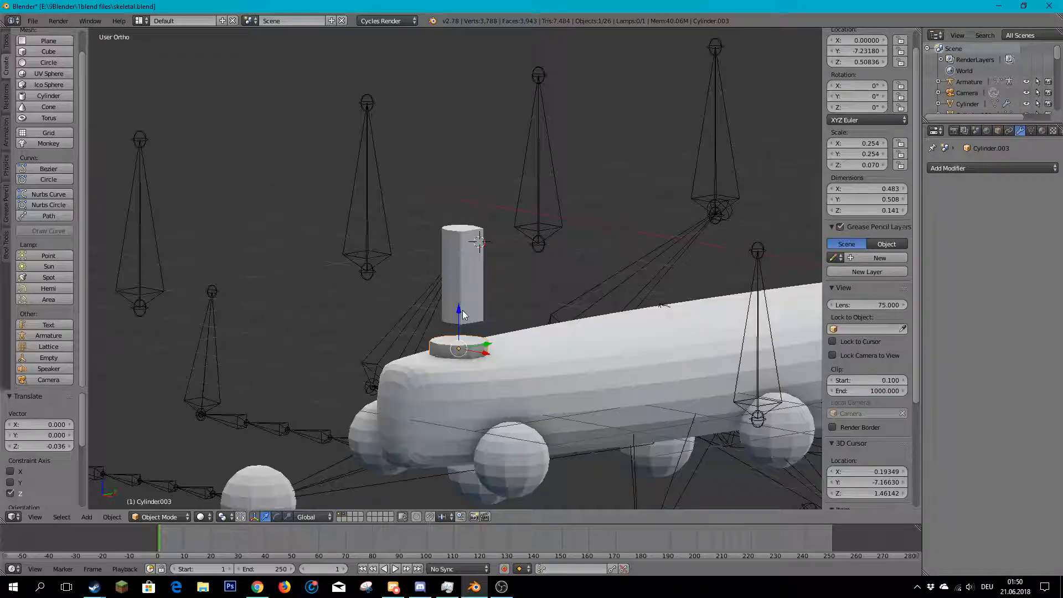
{"action": "scroll", "coordinate": [466, 324], "scroll_direction": "up", "scroll_amount": 3}
- Select the column and lower it along Z onto the base disc
{"action": "right_click", "coordinate": [478, 288]}
{"action": "middle_click_drag", "start_coordinate": [477, 287], "coordinate": [384, 331]}
{"action": "scroll", "coordinate": [455, 294], "scroll_direction": "up", "scroll_amount": 2}
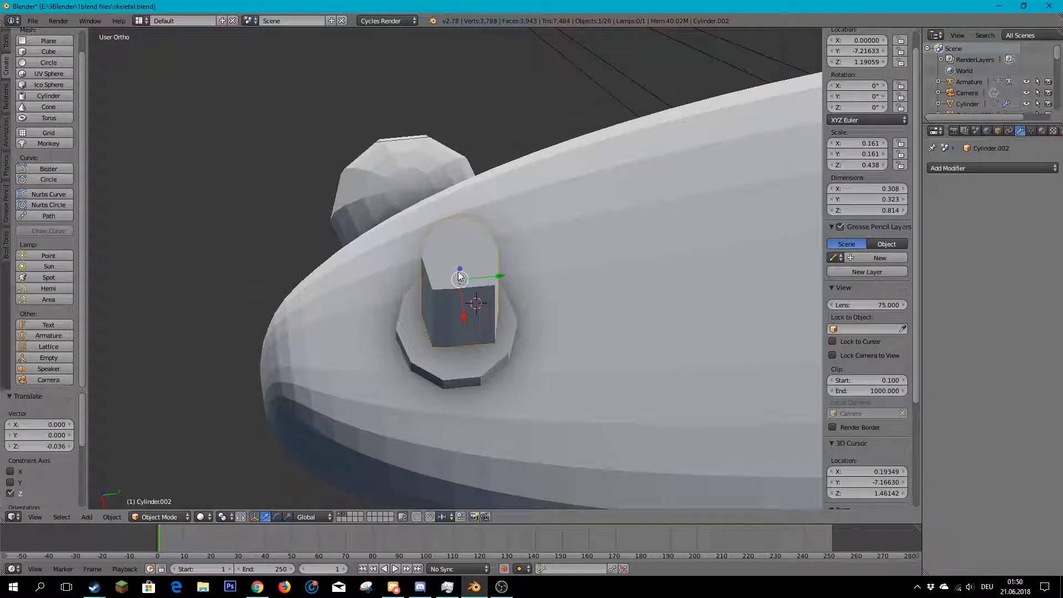
{"action": "key", "text": "g"}
{"action": "key", "text": "z"}
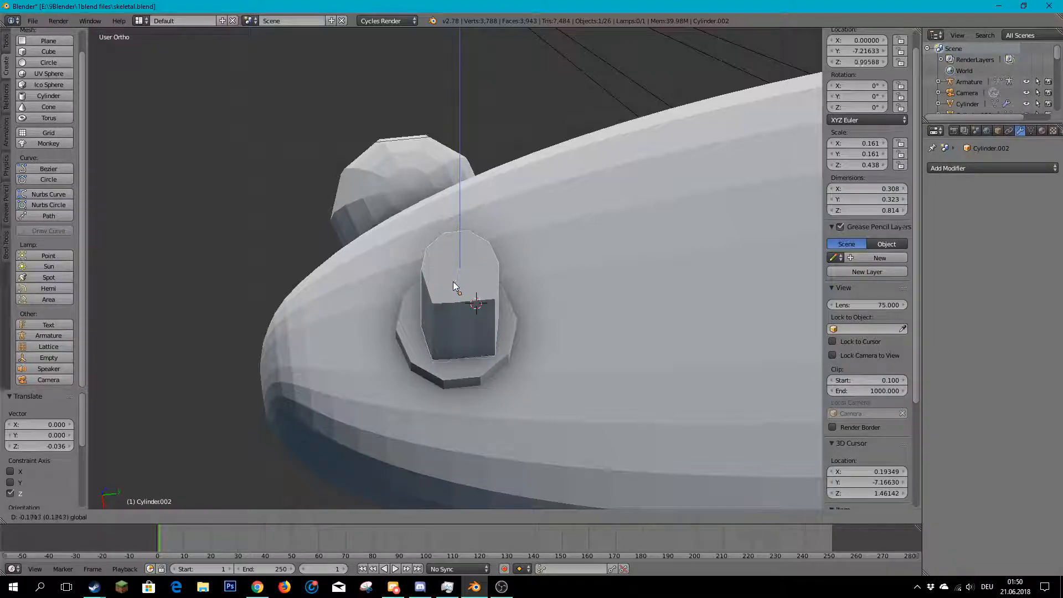
{"action": "left_click", "coordinate": [453, 324]}
{"action": "scroll", "coordinate": [453, 320], "scroll_direction": "up", "scroll_amount": 4}
{"action": "middle_click_drag", "start_coordinate": [453, 319], "coordinate": [481, 294]}
{"action": "scroll", "coordinate": [561, 248], "scroll_direction": "down", "scroll_amount": 4}
{"action": "scroll", "coordinate": [532, 361], "scroll_direction": "up", "scroll_amount": 3}
- In Edit Mode, align the column's front corner edge with its flat side in top view, moving it along X to about 0.958
{"action": "key", "text": "Tab"}
{"action": "right_click", "coordinate": [481, 382], "text": "shift"}
{"action": "scroll", "coordinate": [520, 415], "scroll_direction": "down", "scroll_amount": 3}
{"action": "middle_click_drag", "start_coordinate": [520, 416], "coordinate": [538, 362]}
{"action": "scroll", "coordinate": [520, 401], "scroll_direction": "up", "scroll_amount": 5}
{"action": "middle_click_drag", "start_coordinate": [570, 287], "coordinate": [452, 227], "text": "shift"}
{"action": "scroll", "coordinate": [438, 260], "scroll_direction": "up", "scroll_amount": 3}
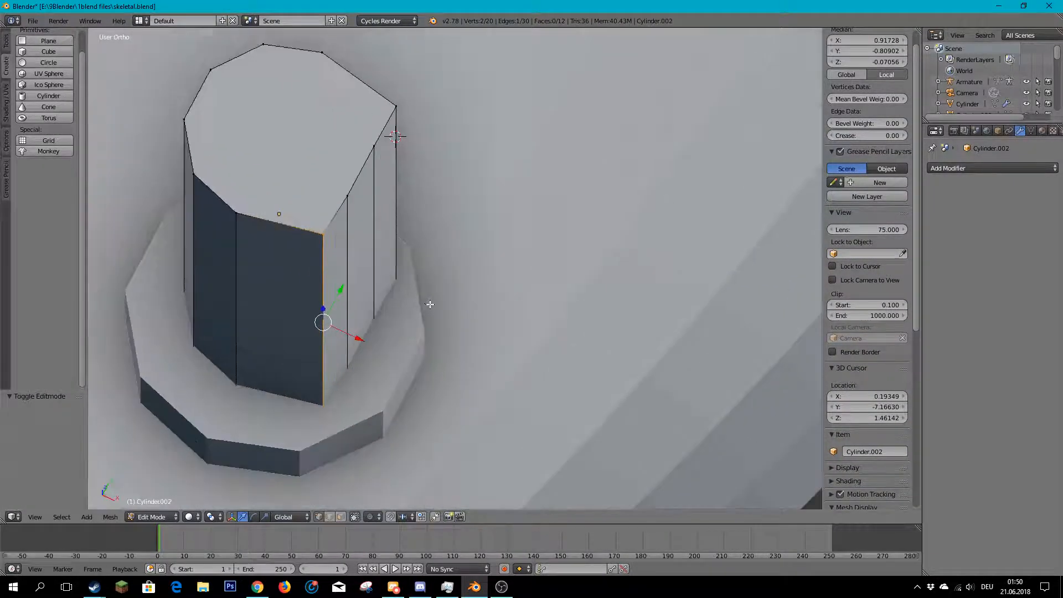
{"action": "middle_click_drag", "start_coordinate": [427, 301], "coordinate": [470, 330]}
{"action": "key", "text": "KP_7"}
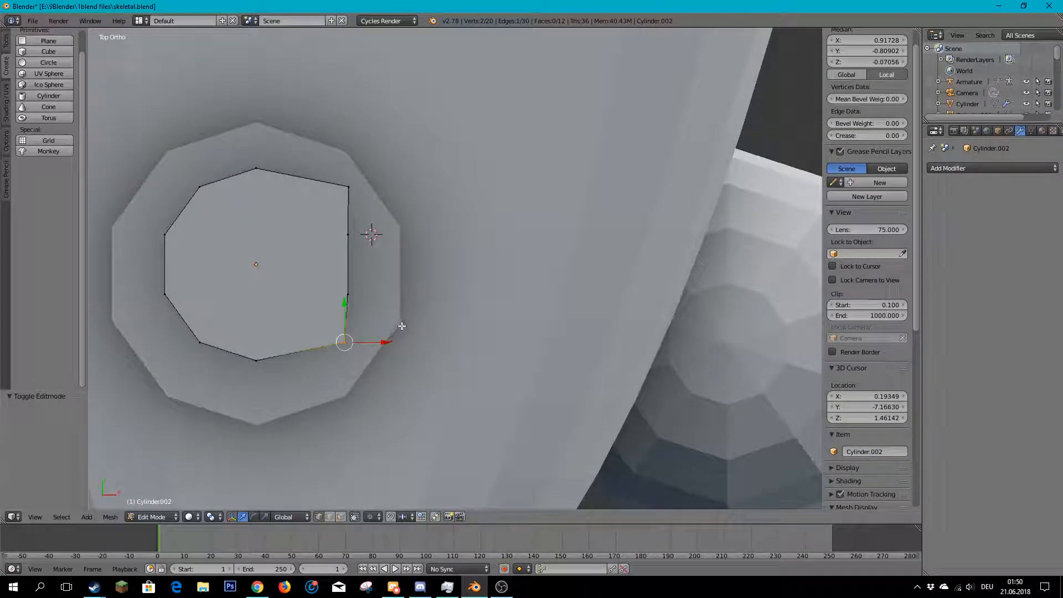
{"action": "left_click_drag", "start_coordinate": [390, 341], "coordinate": [391, 341]}
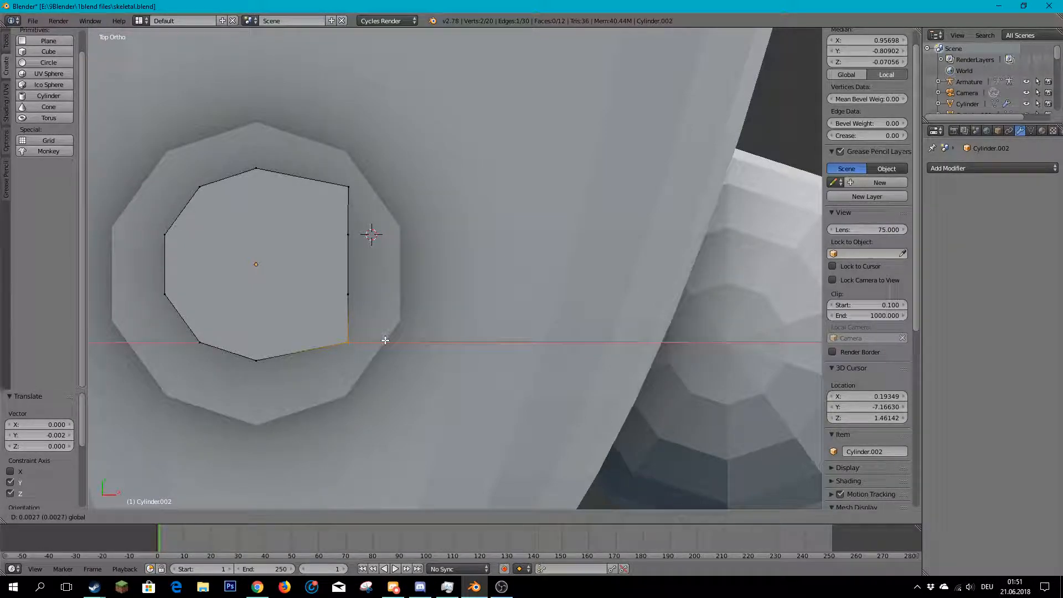
{"action": "left_click_drag", "start_coordinate": [386, 341], "coordinate": [387, 340]}
- Examine the straightened side of the column and its fit on the base disc from several angles
{"action": "scroll", "coordinate": [377, 294], "scroll_direction": "up", "scroll_amount": 2}
{"action": "middle_click_drag", "start_coordinate": [372, 289], "coordinate": [396, 224]}
{"action": "scroll", "coordinate": [403, 197], "scroll_direction": "down", "scroll_amount": 6}
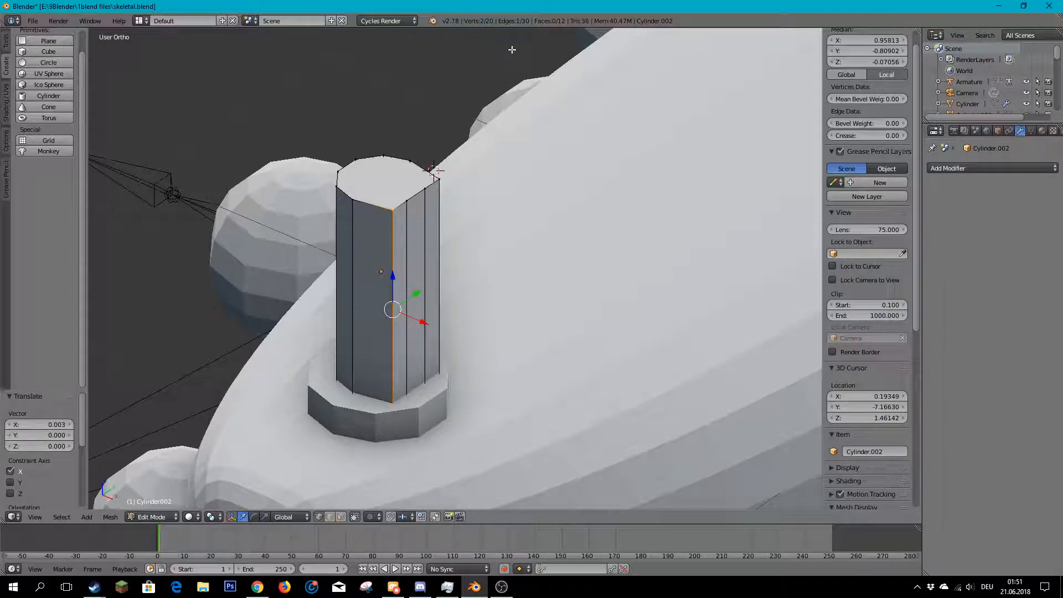
{"action": "scroll", "coordinate": [375, 308], "scroll_direction": "up", "scroll_amount": 4}
{"action": "scroll", "coordinate": [342, 268], "scroll_direction": "down", "scroll_amount": 1}
{"action": "middle_click_drag", "start_coordinate": [375, 308], "coordinate": [342, 226]}
{"action": "scroll", "coordinate": [380, 244], "scroll_direction": "down", "scroll_amount": 12}
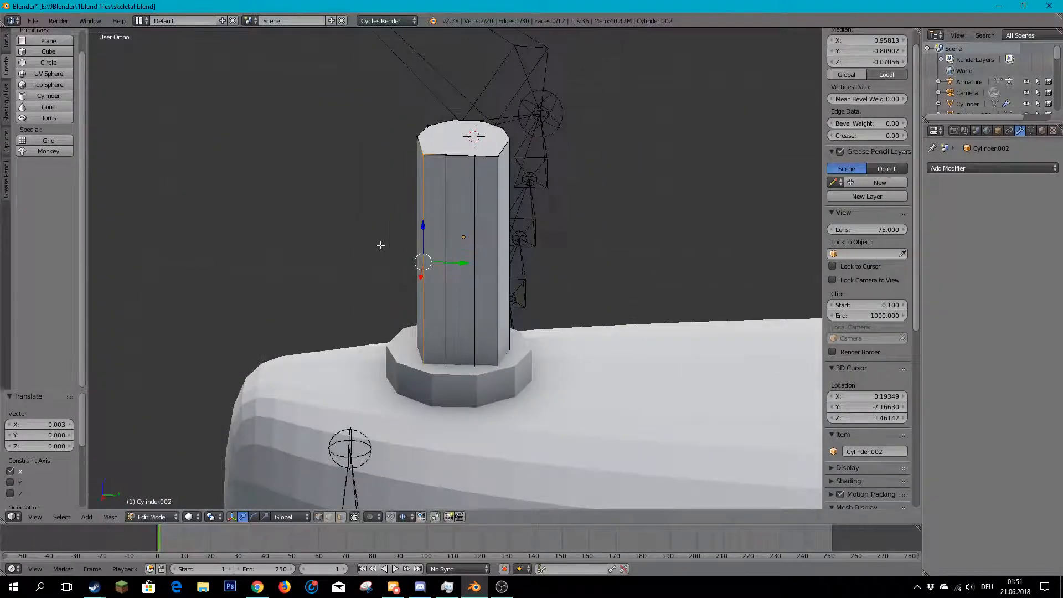
{"action": "middle_click_drag", "start_coordinate": [391, 280], "coordinate": [501, 288]}
{"action": "scroll", "coordinate": [501, 288], "scroll_direction": "up", "scroll_amount": 8}
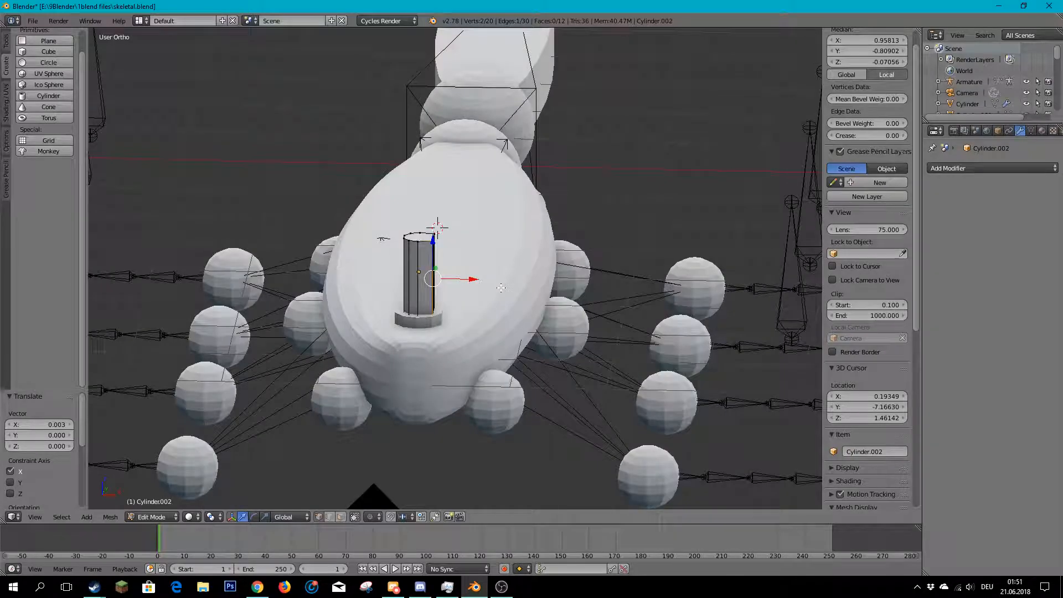
{"action": "scroll", "coordinate": [501, 288], "scroll_direction": "down", "scroll_amount": 3}
{"action": "middle_click_drag", "start_coordinate": [501, 288], "coordinate": [430, 268]}
{"action": "scroll", "coordinate": [436, 211], "scroll_direction": "up", "scroll_amount": 8}
{"action": "scroll", "coordinate": [472, 299], "scroll_direction": "up", "scroll_amount": 3}
{"action": "scroll", "coordinate": [430, 268], "scroll_direction": "down", "scroll_amount": 4}
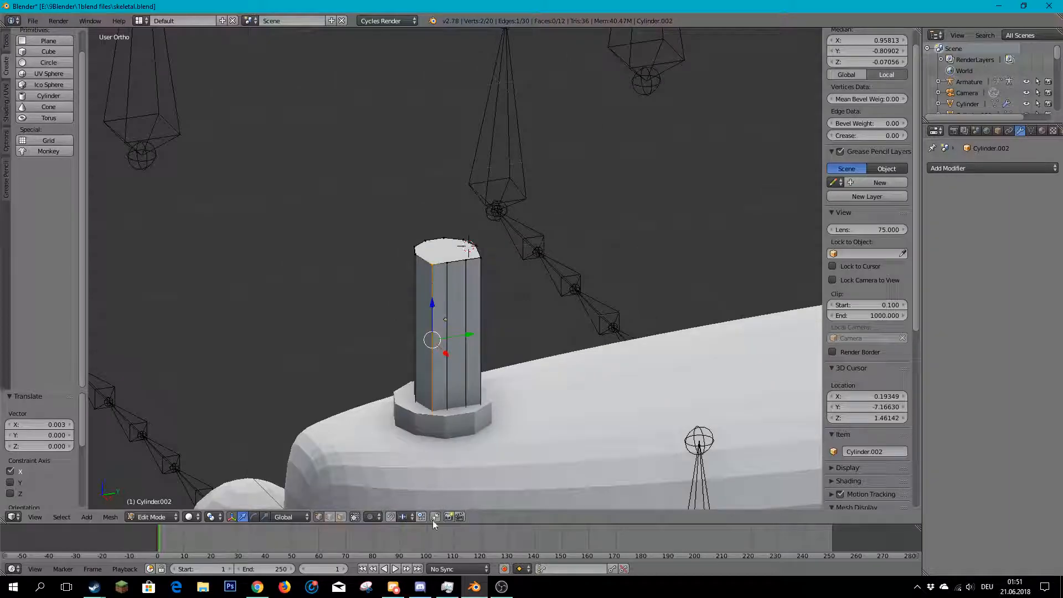
- Try subdividing the three faces of the column's flat side and undo the subdivision
{"action": "left_click", "coordinate": [341, 517]}
{"action": "left_click", "coordinate": [459, 323]}
{"action": "left_click", "coordinate": [459, 323], "text": "shift"}
{"action": "left_click", "coordinate": [473, 327], "text": "shift"}
{"action": "key", "text": "w"}
{"action": "left_click", "coordinate": [478, 305]}
{"action": "scroll", "coordinate": [443, 333], "scroll_direction": "up", "scroll_amount": 4}
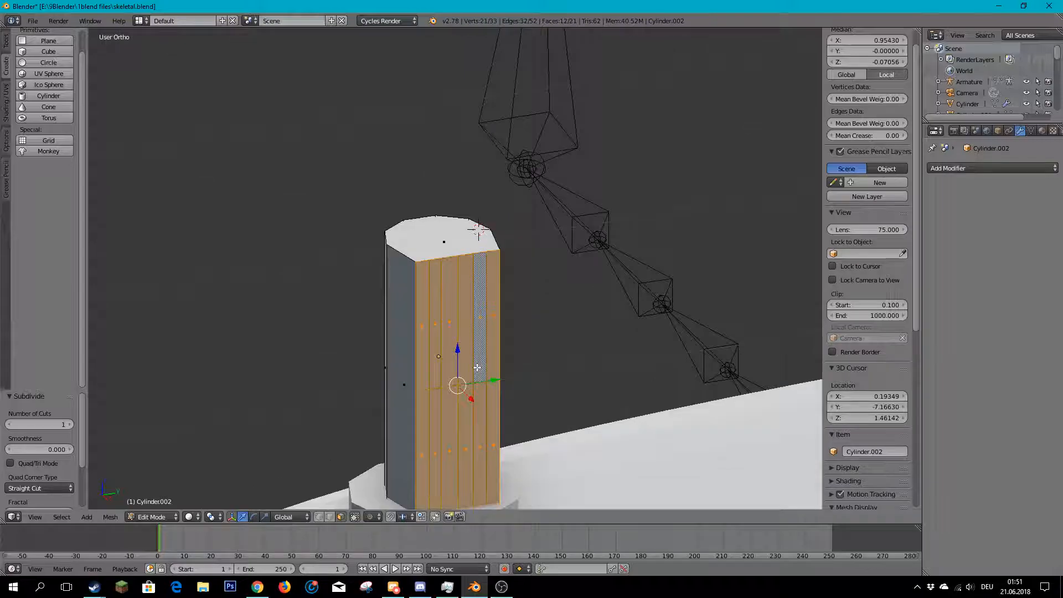
{"action": "key", "text": "ctrl+z"}
- Select the four vertical edges of the column's flat side and subdivide them with one cut
{"action": "middle_click_drag", "start_coordinate": [425, 354], "coordinate": [305, 486]}
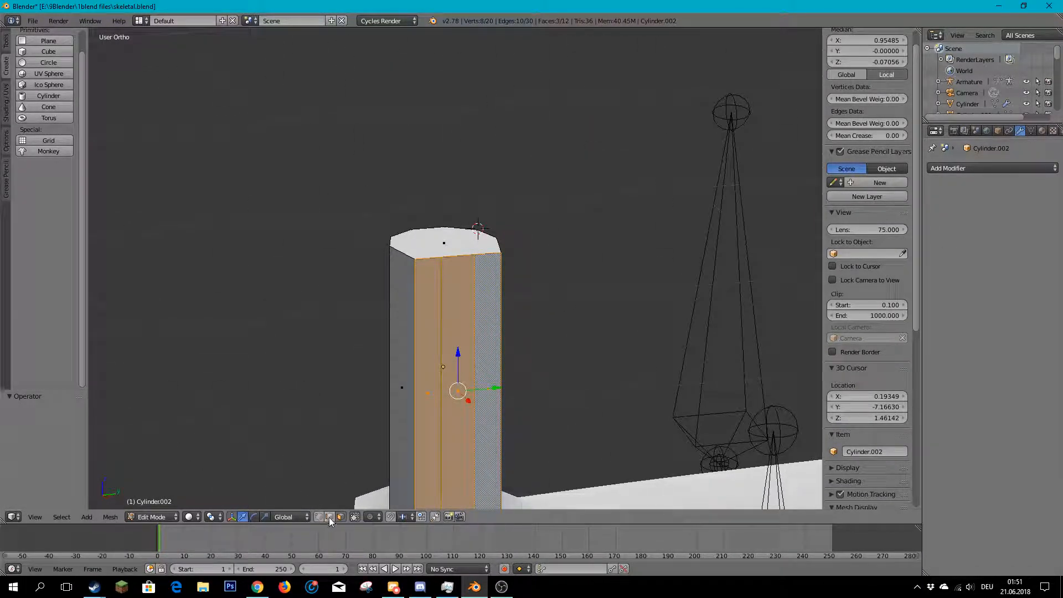
{"action": "right_click", "coordinate": [413, 408]}
{"action": "right_click", "coordinate": [473, 408], "text": "shift"}
{"action": "key", "text": "w"}
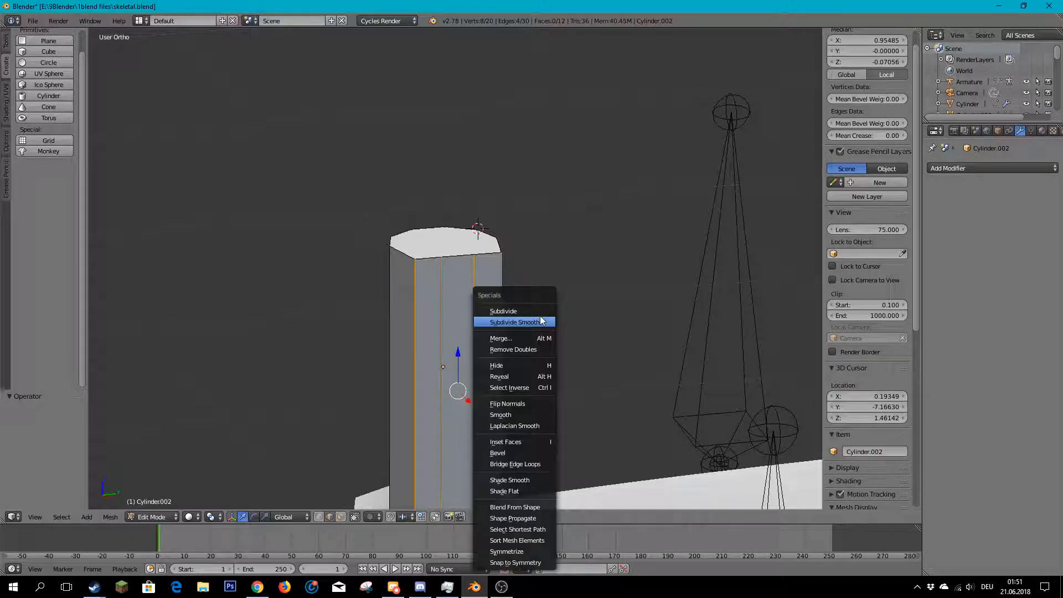
{"action": "left_click", "coordinate": [541, 306]}
{"action": "scroll", "coordinate": [499, 380], "scroll_direction": "up", "scroll_amount": 2}
{"action": "middle_click_drag", "start_coordinate": [498, 380], "coordinate": [451, 446]}
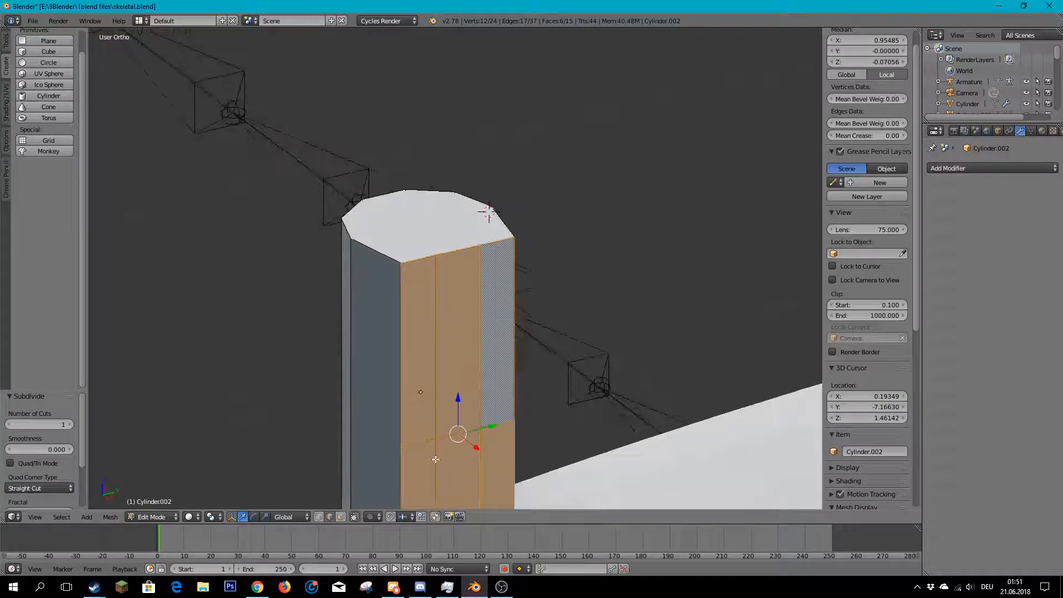
- Select the three upper faces of the column's flat side in face select mode and merge them into one face
{"action": "left_click", "coordinate": [340, 517]}
{"action": "right_click", "coordinate": [437, 357]}
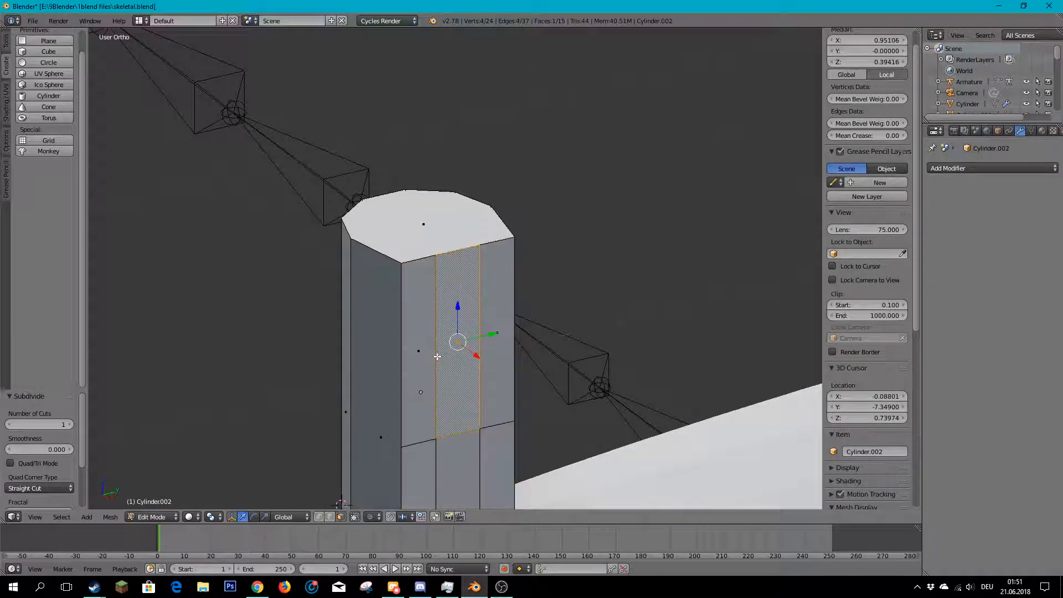
{"action": "right_click", "coordinate": [413, 346], "text": "shift"}
{"action": "right_click", "coordinate": [500, 368], "text": "shift"}
{"action": "scroll", "coordinate": [505, 371], "scroll_direction": "down", "scroll_amount": 4}
{"action": "mouse_move", "coordinate": [504, 340]}
{"action": "middle_mouse_down"}
{"action": "mouse_move", "coordinate": [468, 362]}
{"action": "mouse_move", "coordinate": [497, 359]}
{"action": "middle_mouse_up"}
{"action": "scroll", "coordinate": [466, 350], "scroll_direction": "up", "scroll_amount": 4}
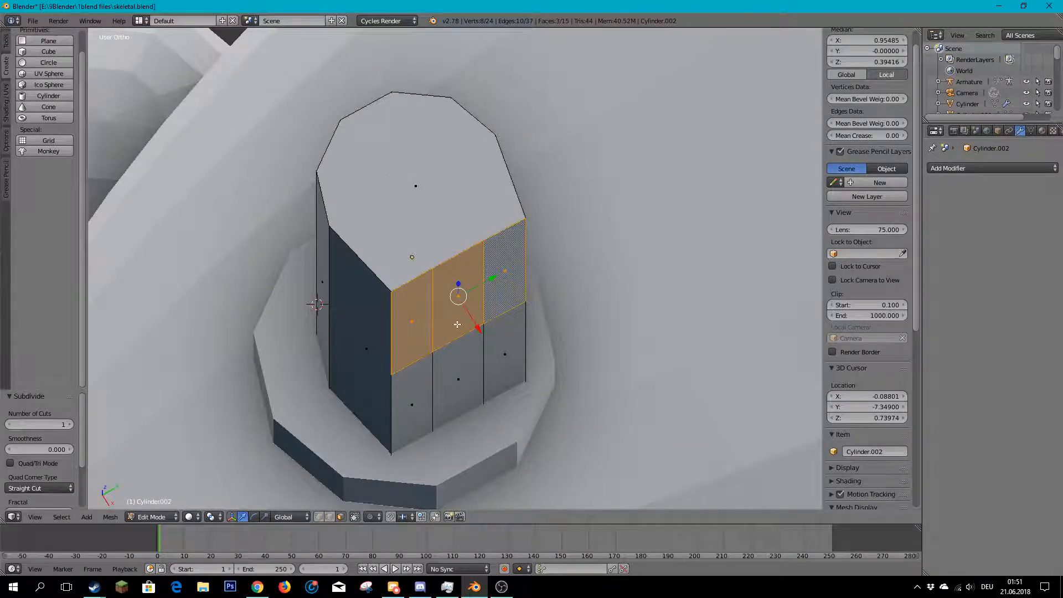
{"action": "scroll", "coordinate": [418, 291], "scroll_direction": "down", "scroll_amount": 3}
{"action": "scroll", "coordinate": [441, 284], "scroll_direction": "up", "scroll_amount": 3}
{"action": "middle_click_drag", "start_coordinate": [420, 291], "coordinate": [252, 204]}
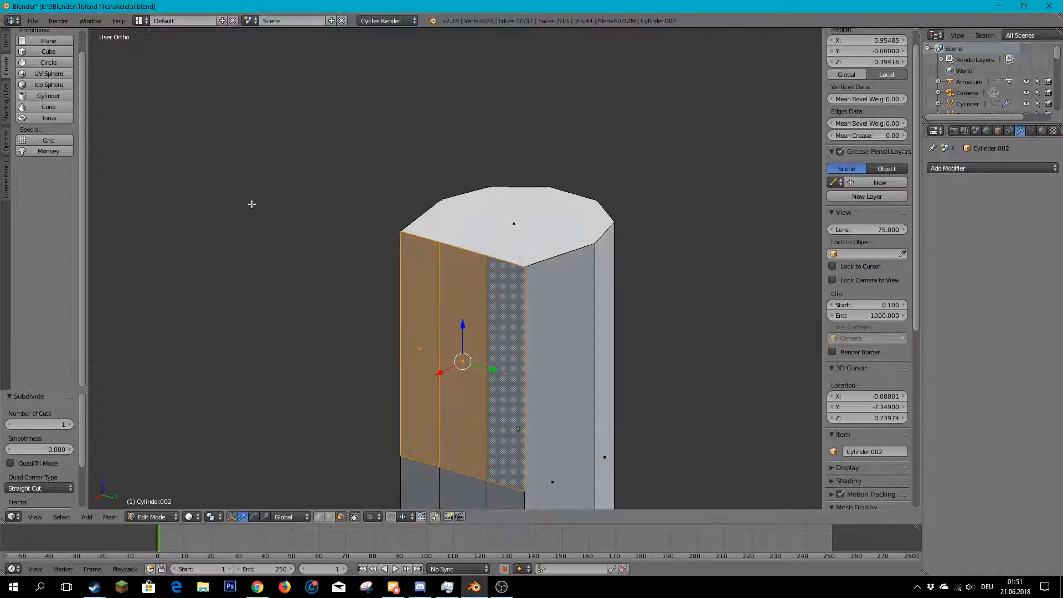
{"action": "scroll", "coordinate": [252, 205], "scroll_direction": "down", "scroll_amount": 3}
{"action": "middle_click_drag", "start_coordinate": [321, 231], "coordinate": [509, 296]}
{"action": "key", "text": "f"}
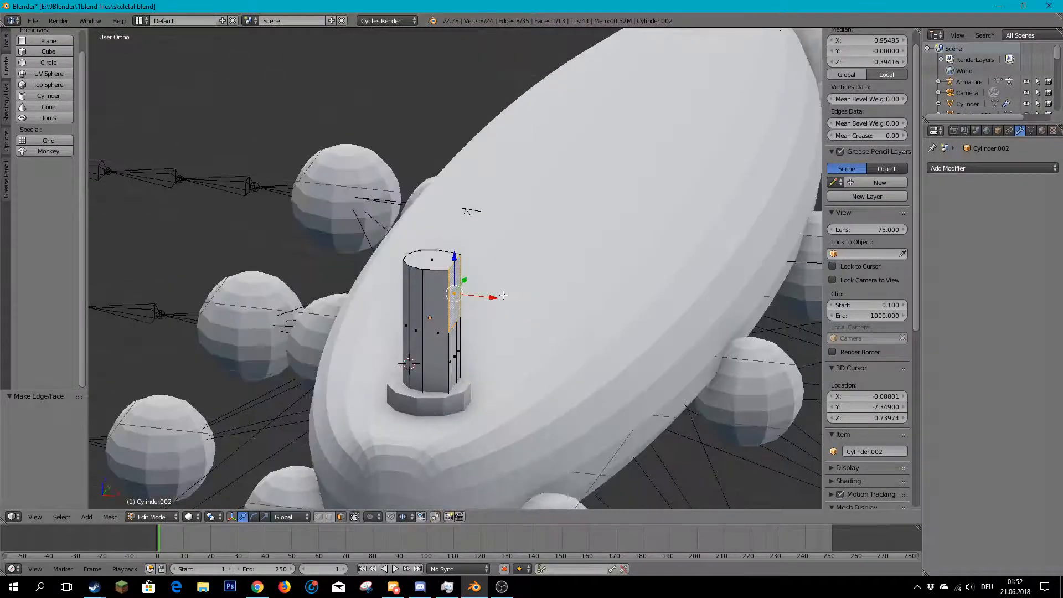
- Extrude the merged face outward along X, shrink it and raise it 0.157 along Z to form a tapered bracket
{"action": "scroll", "coordinate": [508, 296], "scroll_direction": "up", "scroll_amount": 2}
{"action": "key", "text": "e"}
{"action": "key", "text": "Escape"}
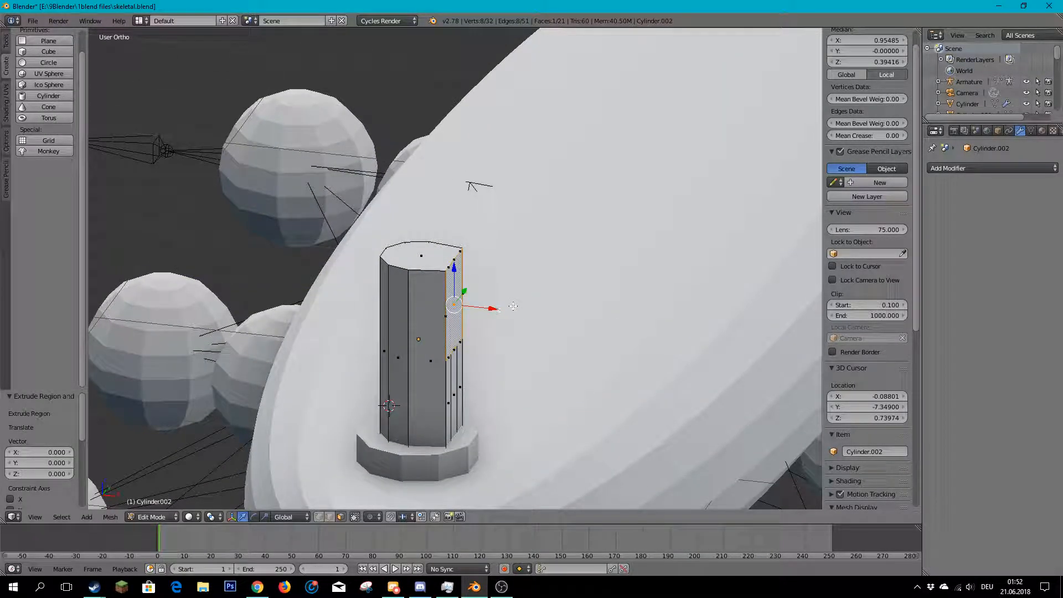
{"action": "left_click_drag", "start_coordinate": [492, 311], "coordinate": [551, 317]}
{"action": "key", "text": "s"}
{"action": "left_click", "coordinate": [541, 306]}
{"action": "left_click_drag", "start_coordinate": [513, 273], "coordinate": [512, 239]}
- Widen the bracket's end face by scaling it along Y
{"action": "middle_click_drag", "start_coordinate": [510, 242], "coordinate": [438, 303]}
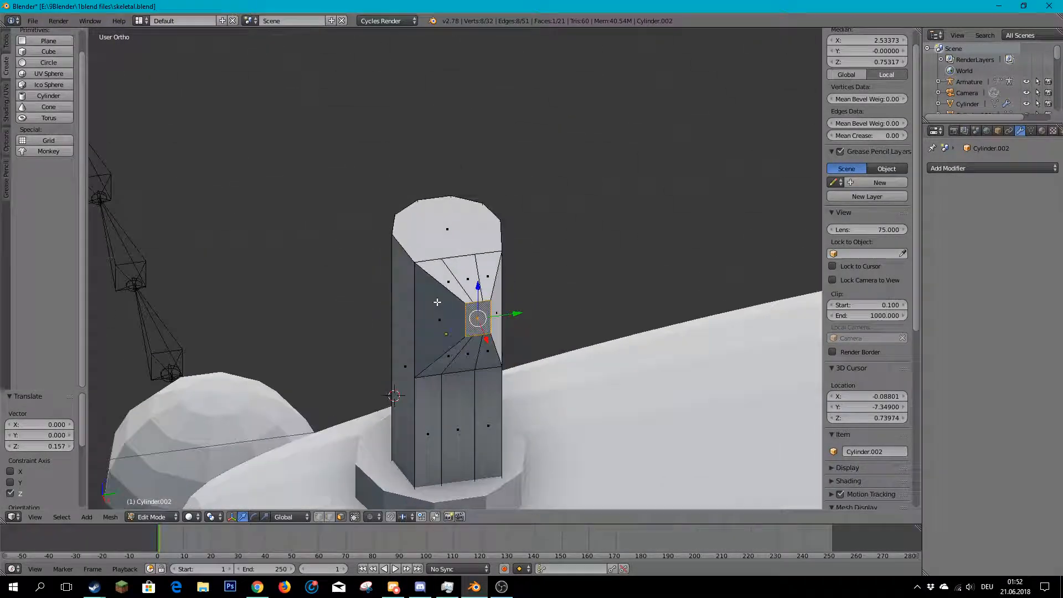
{"action": "key", "text": "y"}
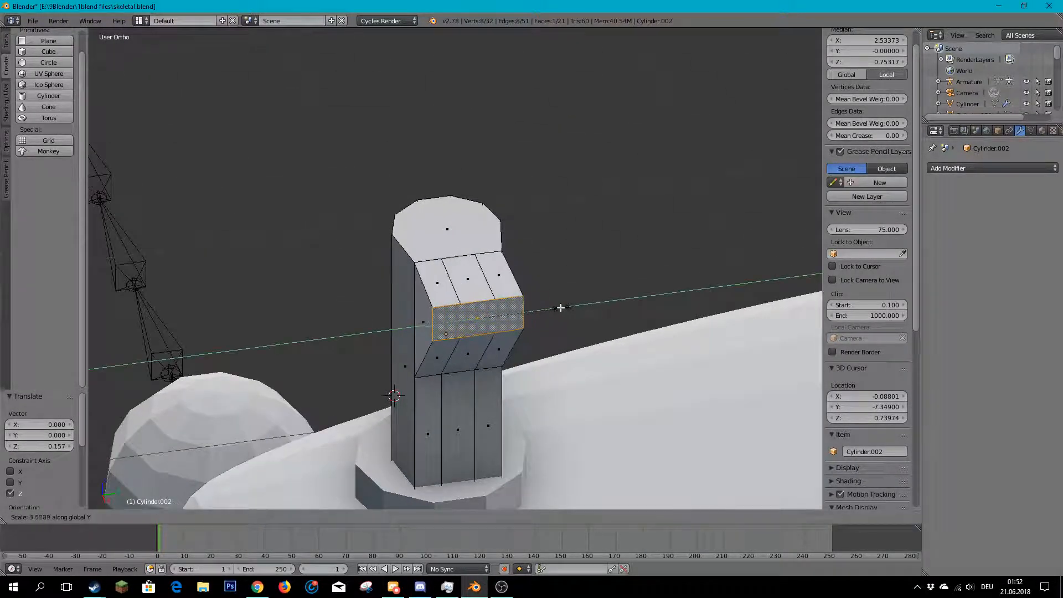
{"action": "left_click", "coordinate": [553, 308]}
{"action": "mouse_move", "coordinate": [553, 308]}
{"action": "middle_mouse_down"}
{"action": "mouse_move", "coordinate": [764, 167]}
{"action": "mouse_move", "coordinate": [526, 339]}
{"action": "mouse_move", "coordinate": [561, 298]}
{"action": "middle_mouse_up"}
- Pull the bracket's end face back along X to a local median of about 1.961 and lower it 0.089 along Z
{"action": "key", "text": "g"}
{"action": "key", "text": "x"}
{"action": "left_click", "coordinate": [490, 239]}
{"action": "key", "text": "g"}
{"action": "key", "text": "z"}
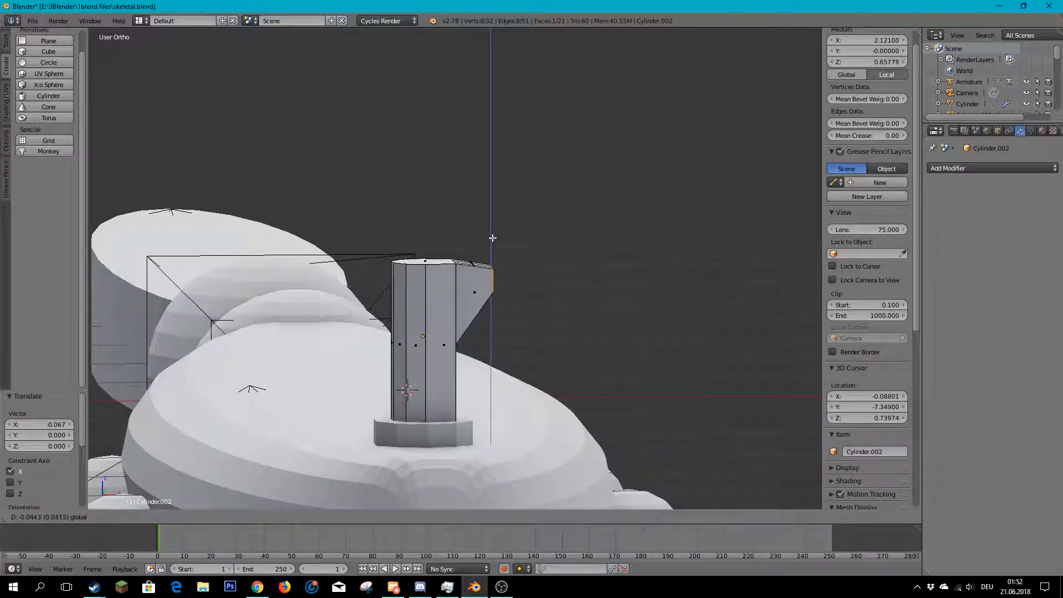
{"action": "left_click", "coordinate": [486, 248]}
{"action": "middle_click_drag", "start_coordinate": [485, 248], "coordinate": [509, 308]}
{"action": "key", "text": "g"}
{"action": "key", "text": "x"}
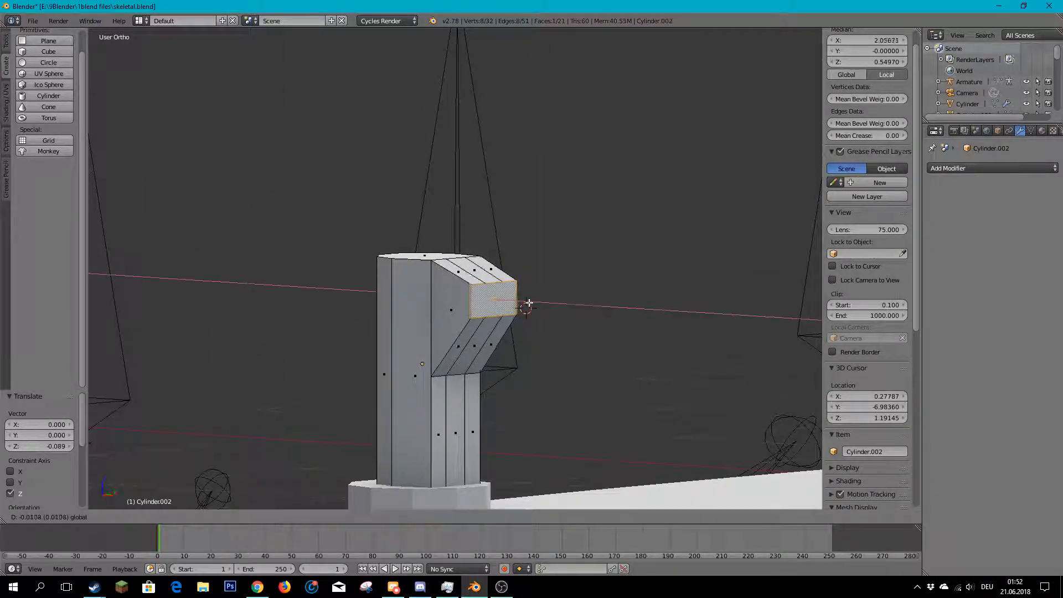
{"action": "left_click", "coordinate": [526, 302]}
- Examine the bracket's shape and proportions on the column from several angles
{"action": "scroll", "coordinate": [523, 303], "scroll_direction": "down", "scroll_amount": 2}
{"action": "middle_click_drag", "start_coordinate": [438, 292], "coordinate": [393, 306]}
{"action": "scroll", "coordinate": [469, 313], "scroll_direction": "down", "scroll_amount": 1}
{"action": "scroll", "coordinate": [427, 314], "scroll_direction": "up", "scroll_amount": 2}
{"action": "scroll", "coordinate": [427, 314], "scroll_direction": "down", "scroll_amount": 3}
{"action": "scroll", "coordinate": [455, 316], "scroll_direction": "up", "scroll_amount": 4}
{"action": "mouse_move", "coordinate": [508, 325]}
{"action": "middle_mouse_down"}
{"action": "mouse_move", "coordinate": [479, 344]}
{"action": "mouse_move", "coordinate": [512, 326]}
{"action": "middle_mouse_up"}
{"action": "scroll", "coordinate": [477, 344], "scroll_direction": "up", "scroll_amount": 2}
{"action": "scroll", "coordinate": [355, 192], "scroll_direction": "down", "scroll_amount": 5}
{"action": "middle_click_drag", "start_coordinate": [355, 192], "coordinate": [524, 206]}
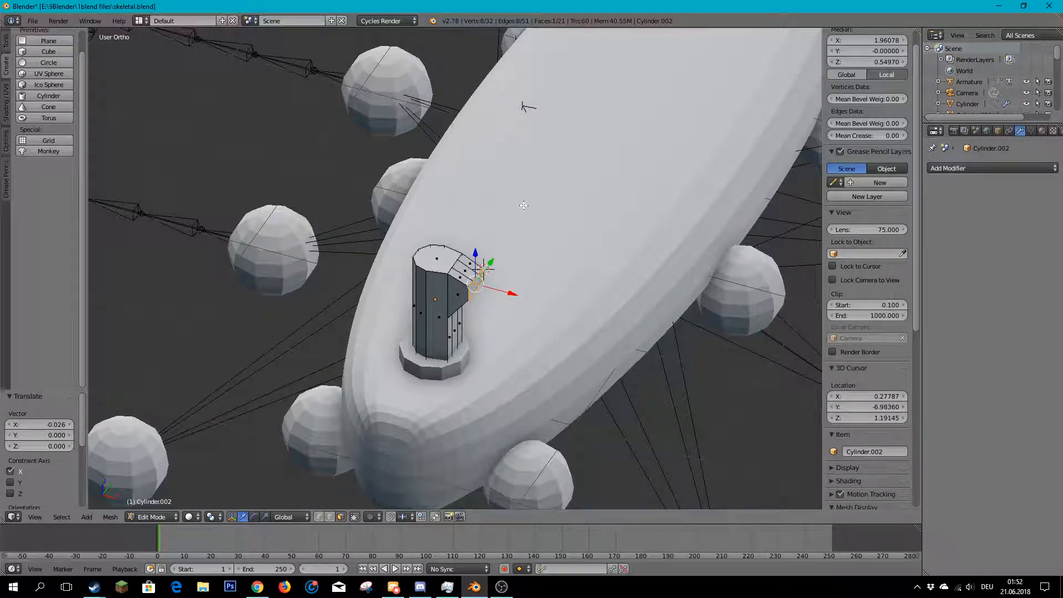
{"action": "scroll", "coordinate": [524, 205], "scroll_direction": "up", "scroll_amount": 5}
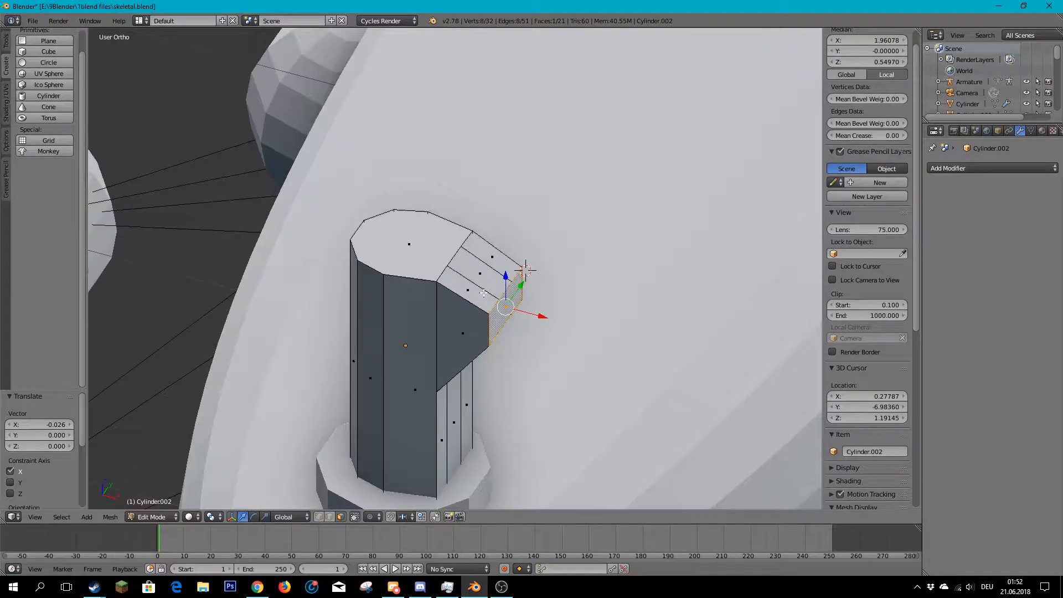
{"action": "scroll", "coordinate": [460, 261], "scroll_direction": "down", "scroll_amount": 5}
{"action": "middle_click_drag", "start_coordinate": [451, 270], "coordinate": [395, 311]}
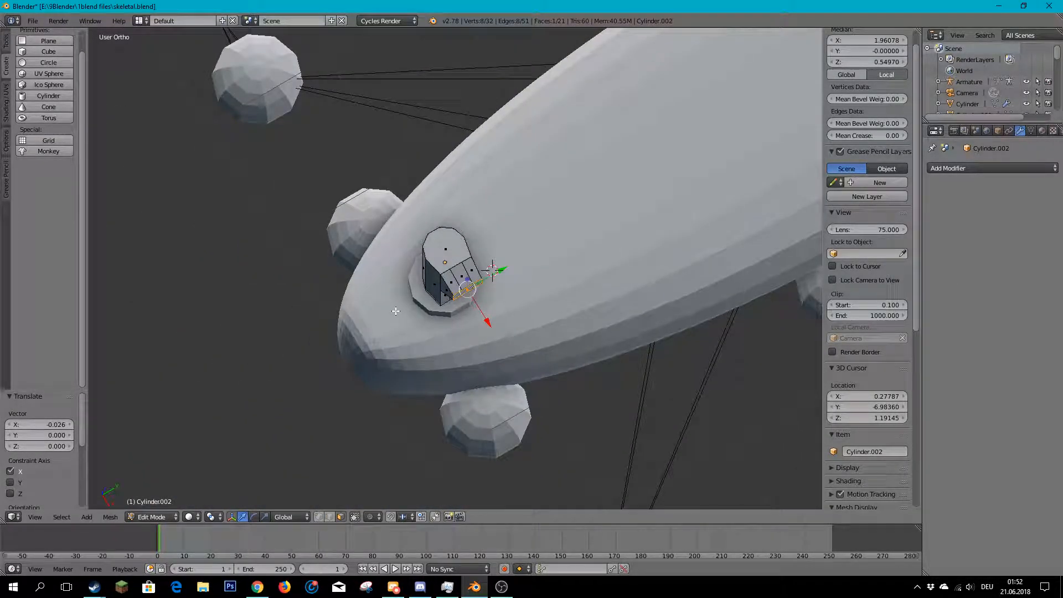
- Shift the bracket's end face along Y to a local median of about -0.709 and scale it by 0.726 along Y
{"action": "scroll", "coordinate": [398, 305], "scroll_direction": "up", "scroll_amount": 3}
{"action": "middle_click_drag", "start_coordinate": [398, 305], "coordinate": [335, 258]}
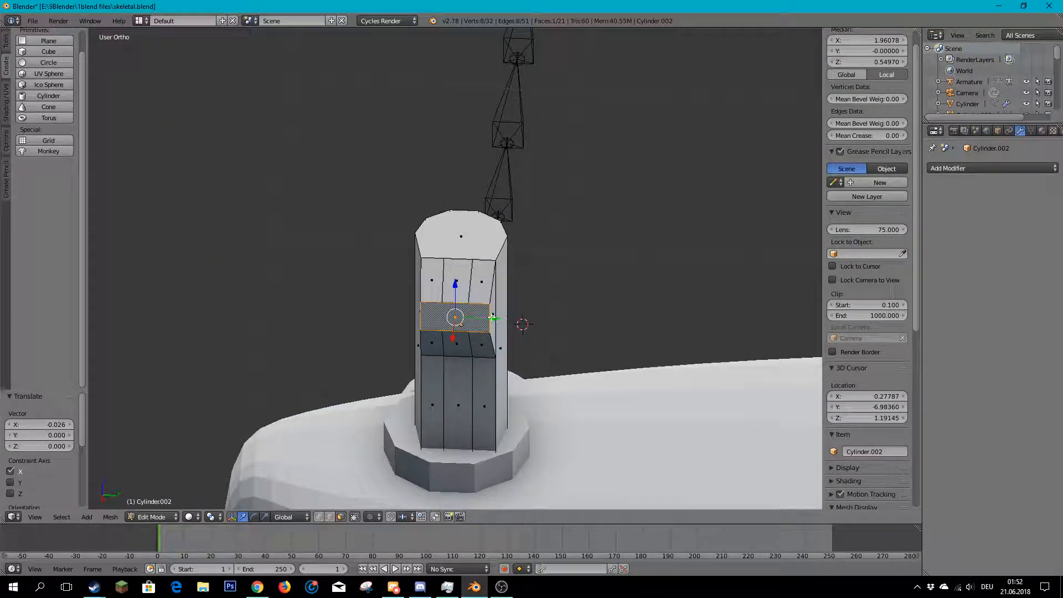
{"action": "left_click_drag", "start_coordinate": [493, 318], "coordinate": [510, 316]}
{"action": "scroll", "coordinate": [366, 321], "scroll_direction": "down", "scroll_amount": 3}
{"action": "middle_click_drag", "start_coordinate": [364, 321], "coordinate": [245, 318]}
{"action": "left_click_drag", "start_coordinate": [490, 300], "coordinate": [456, 303]}
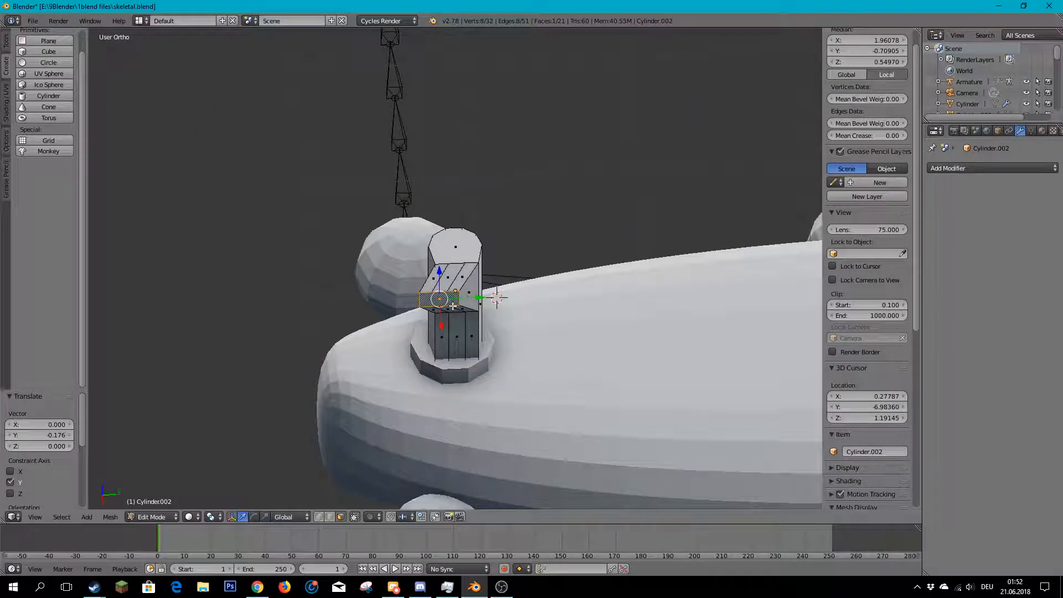
{"action": "scroll", "coordinate": [457, 303], "scroll_direction": "up", "scroll_amount": 3}
{"action": "key", "text": "s"}
{"action": "left_click", "coordinate": [541, 325]}
{"action": "mouse_move", "coordinate": [541, 325]}
{"action": "middle_mouse_down"}
{"action": "mouse_move", "coordinate": [613, 296]}
{"action": "mouse_move", "coordinate": [523, 247]}
{"action": "mouse_move", "coordinate": [561, 355]}
{"action": "mouse_move", "coordinate": [583, 328]}
{"action": "mouse_move", "coordinate": [536, 289]}
{"action": "mouse_move", "coordinate": [522, 315]}
{"action": "mouse_move", "coordinate": [537, 305]}
{"action": "middle_mouse_up"}
- Inspect the offset bracket and the column against the whole body, both close up and from a distance
{"action": "scroll", "coordinate": [536, 290], "scroll_direction": "down", "scroll_amount": 3}
{"action": "scroll", "coordinate": [522, 314], "scroll_direction": "down", "scroll_amount": 4}
{"action": "middle_click_drag", "start_coordinate": [477, 271], "coordinate": [475, 237]}
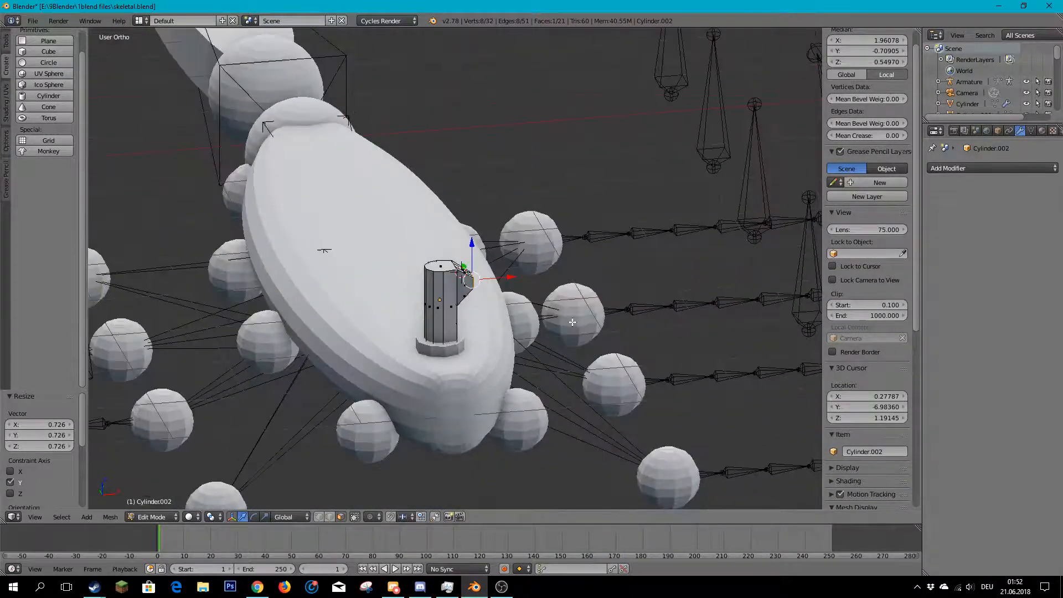
{"action": "scroll", "coordinate": [475, 237], "scroll_direction": "up", "scroll_amount": 5}
{"action": "middle_click_drag", "start_coordinate": [491, 281], "coordinate": [475, 311]}
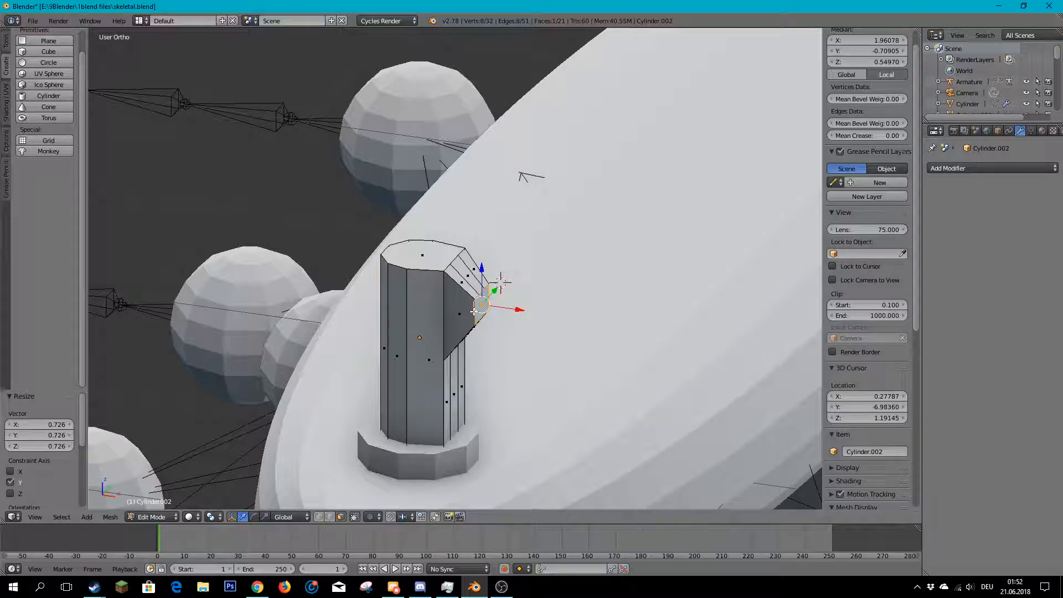
{"action": "scroll", "coordinate": [498, 319], "scroll_direction": "down", "scroll_amount": 4}
{"action": "middle_click_drag", "start_coordinate": [474, 312], "coordinate": [522, 328]}
{"action": "scroll", "coordinate": [499, 318], "scroll_direction": "up", "scroll_amount": 3}
{"action": "scroll", "coordinate": [498, 318], "scroll_direction": "up", "scroll_amount": 2}
{"action": "scroll", "coordinate": [522, 329], "scroll_direction": "down", "scroll_amount": 2}
{"action": "scroll", "coordinate": [522, 328], "scroll_direction": "down", "scroll_amount": 5}
{"action": "scroll", "coordinate": [501, 306], "scroll_direction": "up", "scroll_amount": 5}
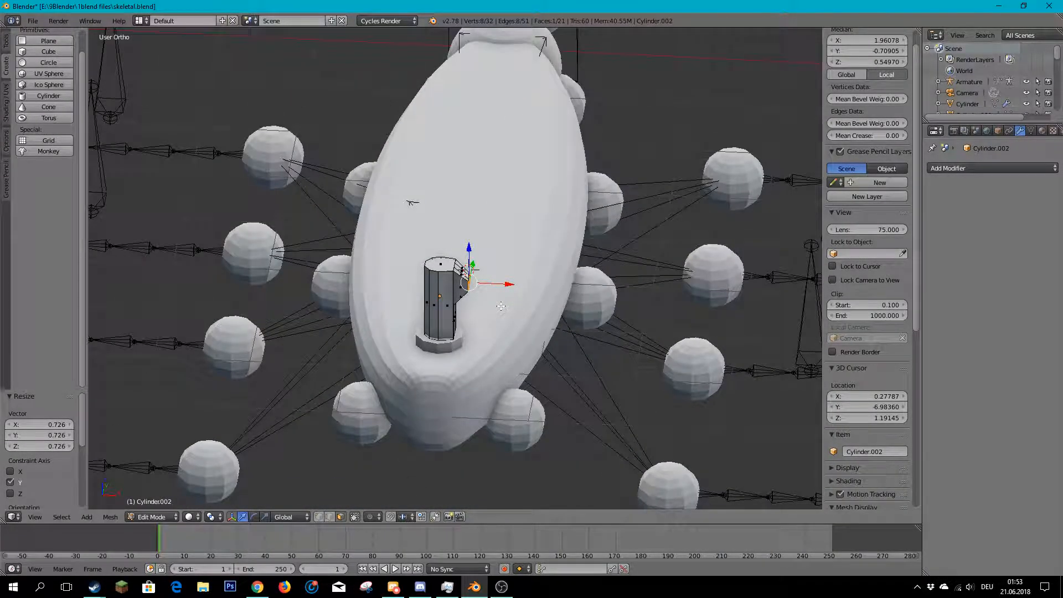
{"action": "scroll", "coordinate": [501, 307], "scroll_direction": "up", "scroll_amount": 2}
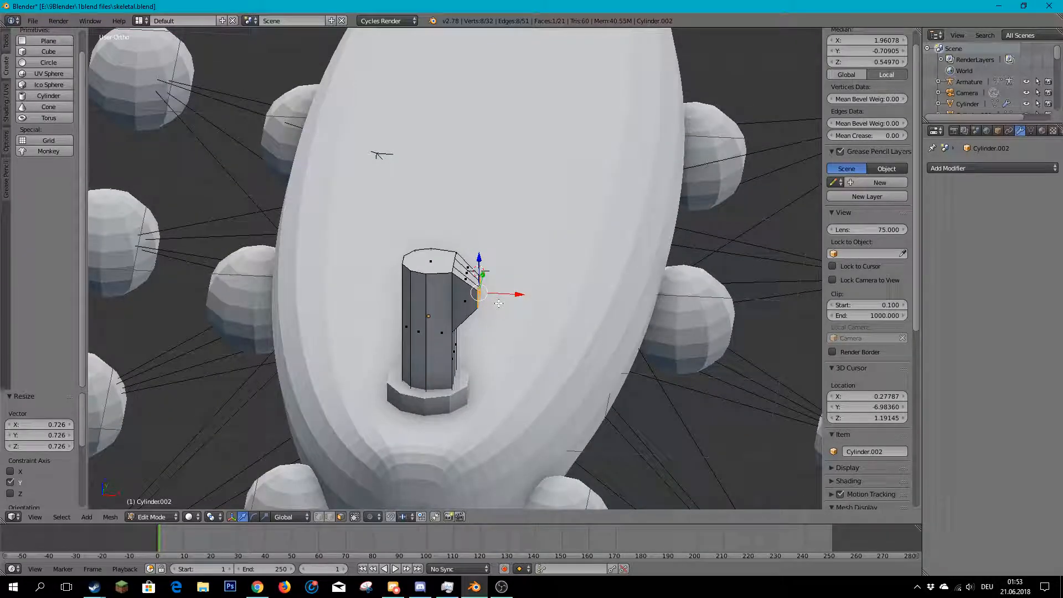
{"action": "middle_click_drag", "start_coordinate": [492, 297], "coordinate": [478, 306]}
{"action": "middle_click_drag", "start_coordinate": [507, 203], "coordinate": [451, 292]}
{"action": "scroll", "coordinate": [503, 255], "scroll_direction": "down", "scroll_amount": 4}
{"action": "scroll", "coordinate": [499, 309], "scroll_direction": "up", "scroll_amount": 4}
{"action": "scroll", "coordinate": [506, 322], "scroll_direction": "up", "scroll_amount": 3}
{"action": "scroll", "coordinate": [512, 293], "scroll_direction": "down", "scroll_amount": 2}
{"action": "scroll", "coordinate": [450, 292], "scroll_direction": "up", "scroll_amount": 2}
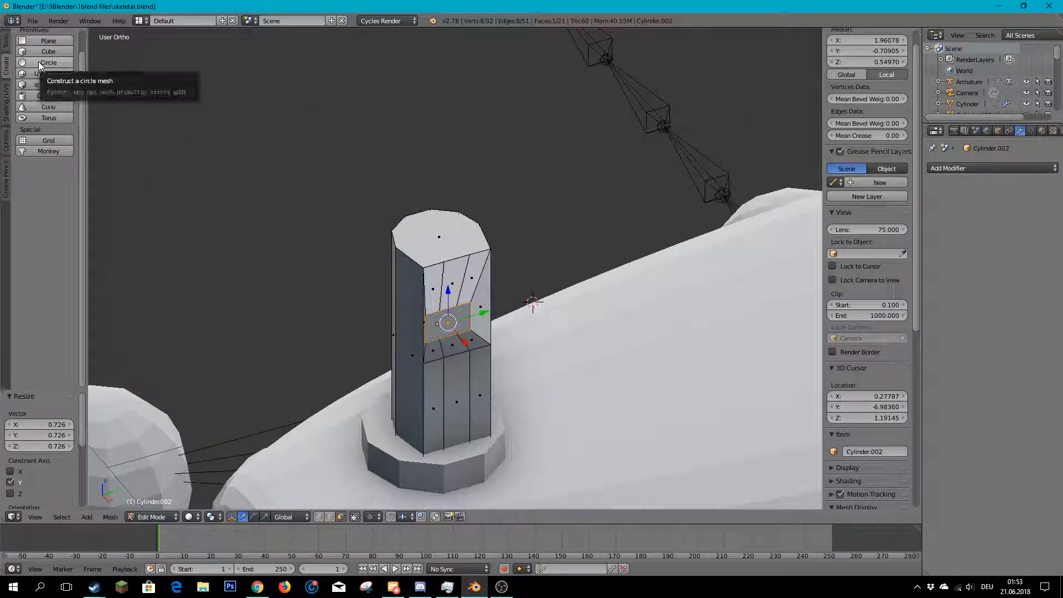
{"action": "scroll", "coordinate": [453, 302], "scroll_direction": "up", "scroll_amount": 1}
{"action": "middle_click_drag", "start_coordinate": [423, 286], "coordinate": [453, 253]}
{"action": "scroll", "coordinate": [453, 253], "scroll_direction": "down", "scroll_amount": 3}
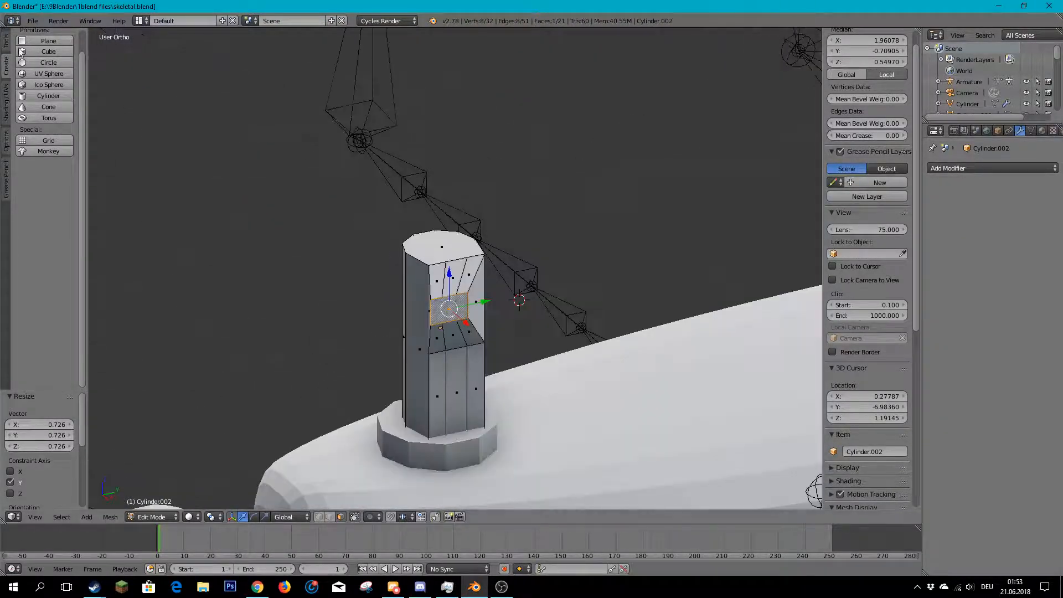
- Leave Edit Mode, add a 10-vertex cylinder near the bracket and scale it down to 0.341
{"action": "key", "text": "Tab"}
{"action": "scroll", "coordinate": [116, 126], "scroll_direction": "down", "scroll_amount": 1}
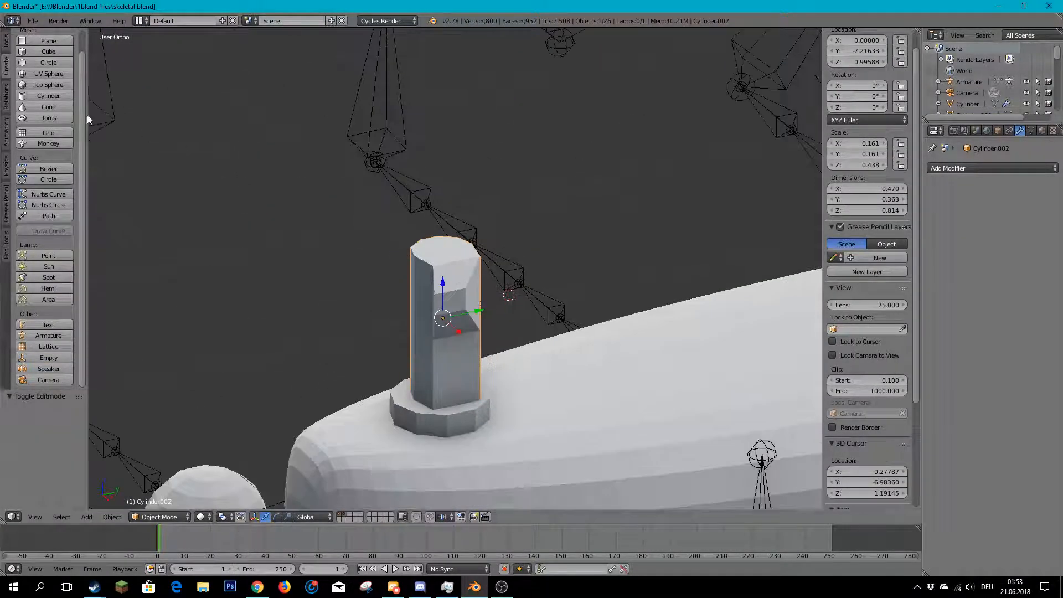
{"action": "left_click", "coordinate": [49, 96]}
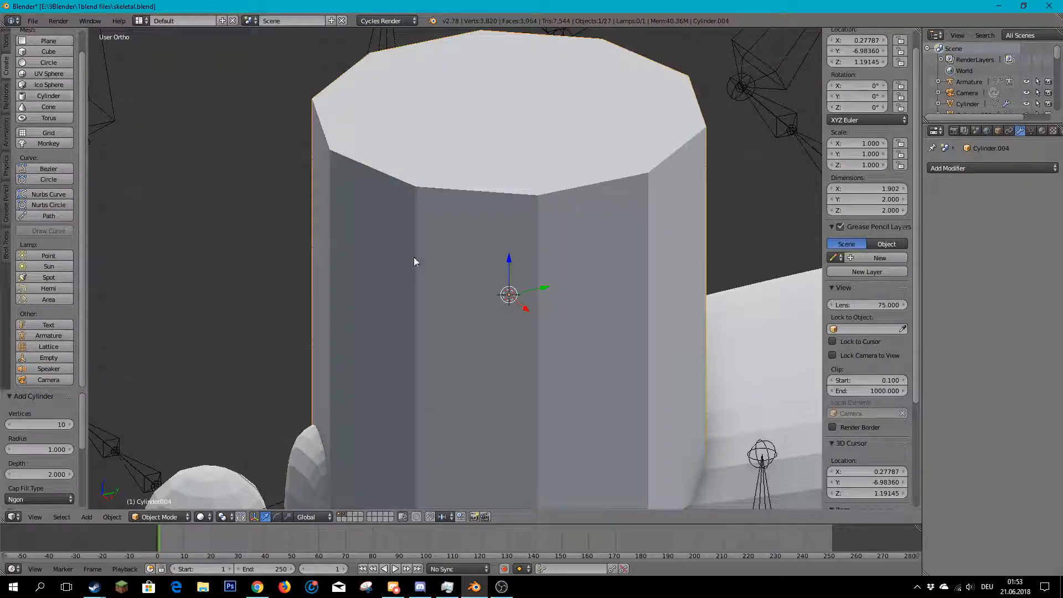
{"action": "scroll", "coordinate": [395, 256], "scroll_direction": "down", "scroll_amount": 4}
{"action": "key", "text": "s"}
{"action": "left_click", "coordinate": [530, 273]}
{"action": "left_click", "coordinate": [530, 273]}
{"action": "scroll", "coordinate": [515, 277], "scroll_direction": "up", "scroll_amount": 5}
- Rotate the new cylinder 90° about X and scale it down to 0.144
{"action": "middle_click_drag", "start_coordinate": [500, 279], "coordinate": [458, 237]}
{"action": "scroll", "coordinate": [469, 261], "scroll_direction": "down", "scroll_amount": 3}
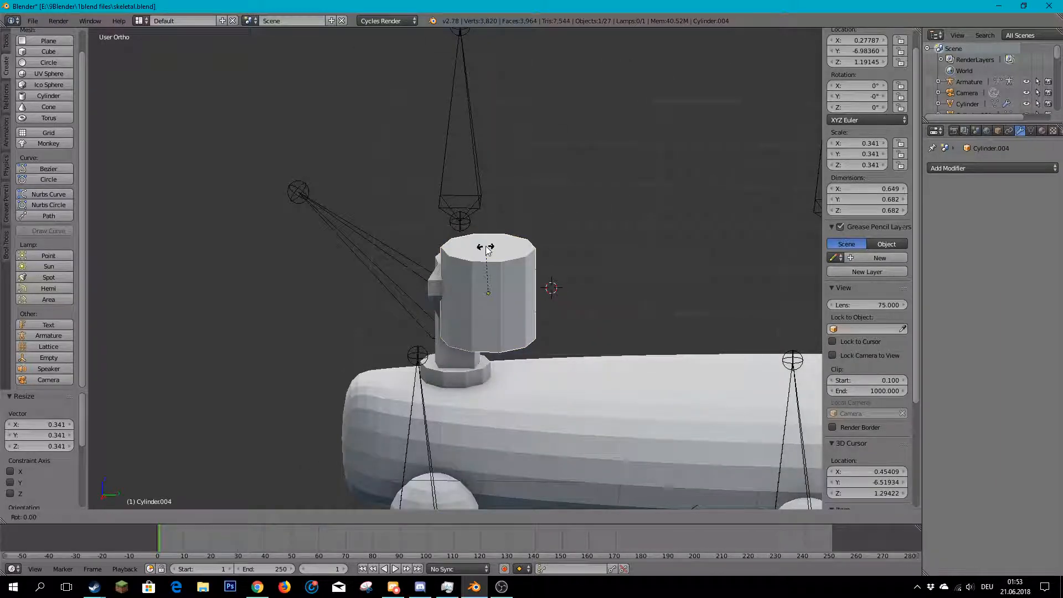
{"action": "type", "text": "x90"}
{"action": "key", "text": "Return"}
{"action": "scroll", "coordinate": [568, 281], "scroll_direction": "up", "scroll_amount": 5}
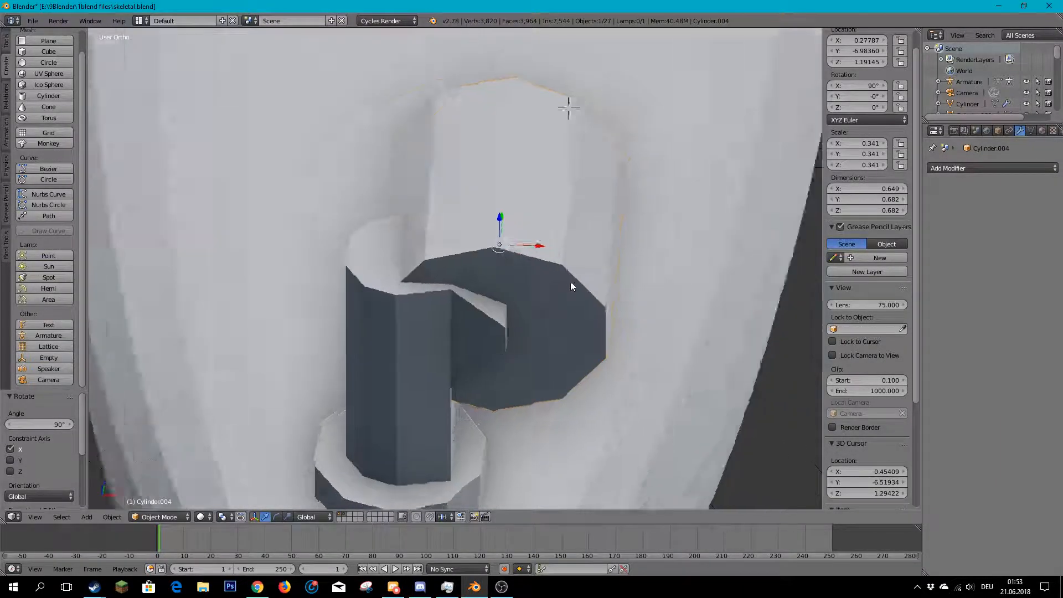
{"action": "scroll", "coordinate": [559, 269], "scroll_direction": "down", "scroll_amount": 4}
{"action": "key", "text": "s"}
{"action": "left_click", "coordinate": [482, 280]}
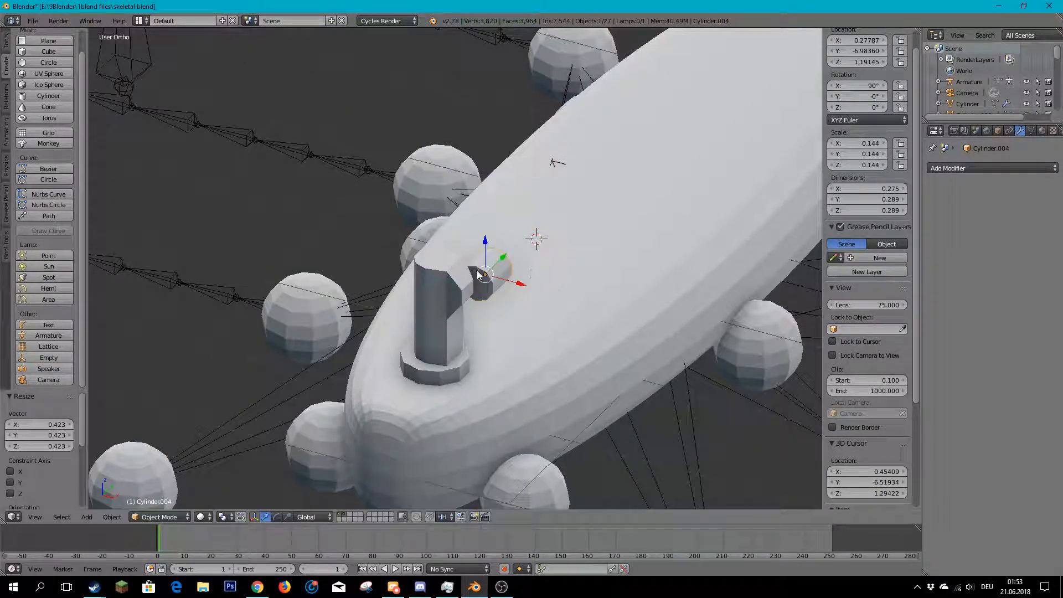
- Move the cylinder 0.138 along X, 0.064 up along Z and along Y toward the bracket's end
{"action": "left_click", "coordinate": [543, 282]}
{"action": "middle_click_drag", "start_coordinate": [542, 283], "coordinate": [550, 247]}
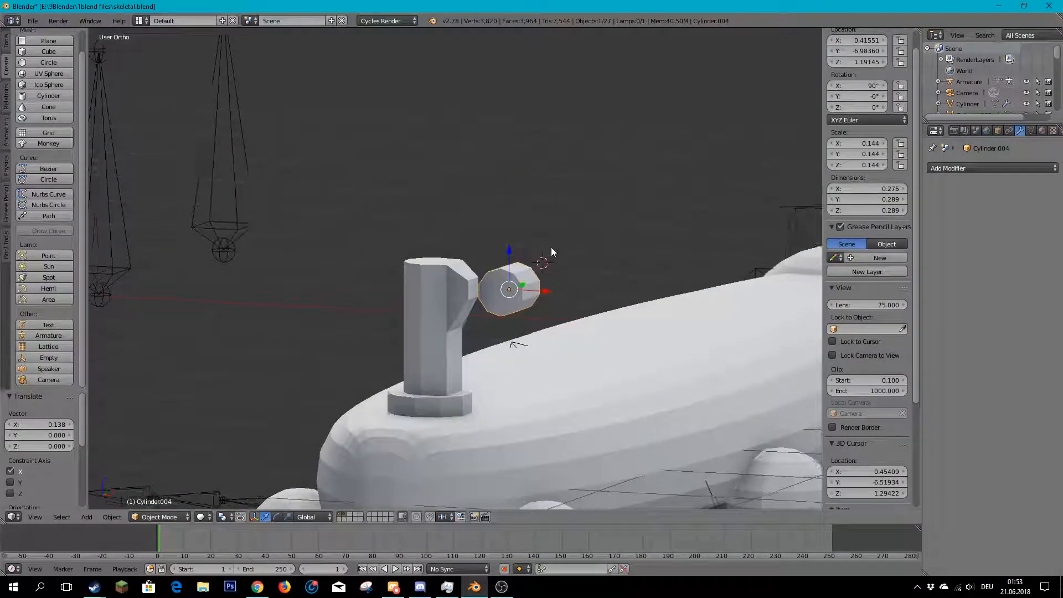
{"action": "left_click_drag", "start_coordinate": [510, 253], "coordinate": [511, 243]}
{"action": "middle_click_drag", "start_coordinate": [510, 243], "coordinate": [535, 284]}
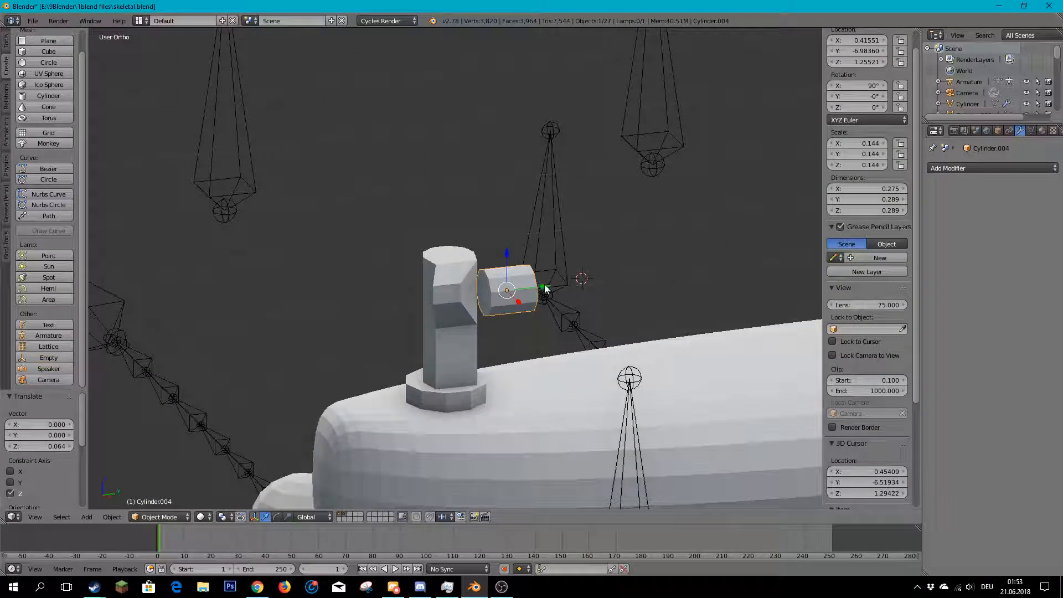
{"action": "left_click_drag", "start_coordinate": [542, 290], "coordinate": [470, 298]}
{"action": "middle_click_drag", "start_coordinate": [420, 334], "coordinate": [516, 347]}
- Adjust the cylinder's position in front of the bracket to about X 0.485, Y -7.327 and scale it down to 0.088
{"action": "scroll", "coordinate": [517, 346], "scroll_direction": "up", "scroll_amount": 5}
{"action": "middle_click_drag", "start_coordinate": [562, 314], "coordinate": [574, 365]}
{"action": "left_click_drag", "start_coordinate": [576, 369], "coordinate": [606, 349]}
{"action": "middle_click_drag", "start_coordinate": [606, 349], "coordinate": [736, 367]}
{"action": "left_click_drag", "start_coordinate": [695, 357], "coordinate": [656, 350]}
{"action": "middle_click_drag", "start_coordinate": [655, 350], "coordinate": [489, 434]}
{"action": "key", "text": "s"}
{"action": "left_click", "coordinate": [580, 387]}
{"action": "left_click_drag", "start_coordinate": [457, 436], "coordinate": [469, 431]}
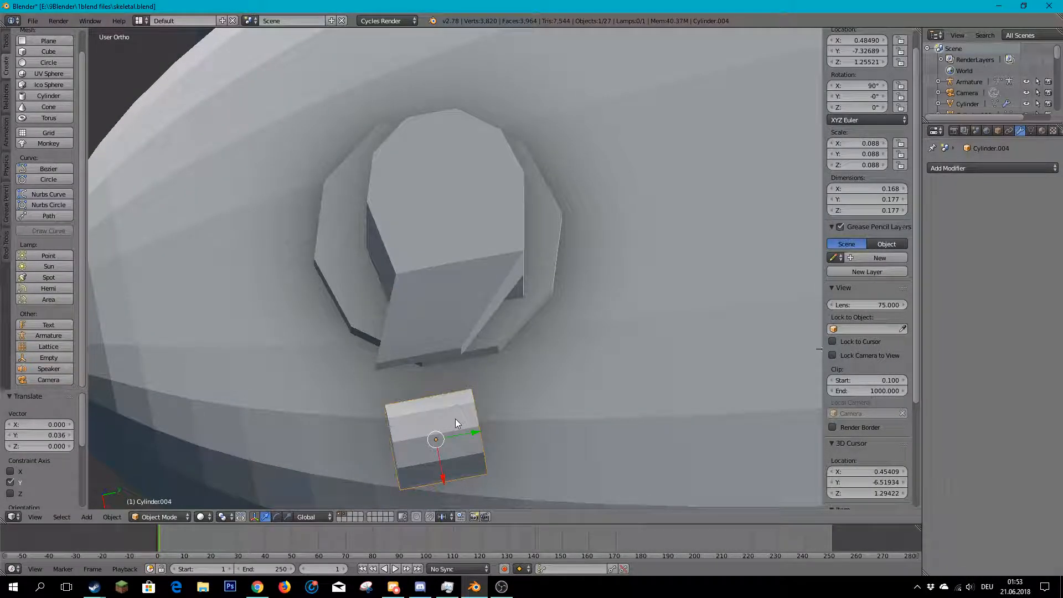
- In orthographic top view, align the cylinder with the bracket's end face at about X 0.414, Y -7.334
{"action": "key", "text": "KP_7"}
{"action": "key", "text": "KP_5"}
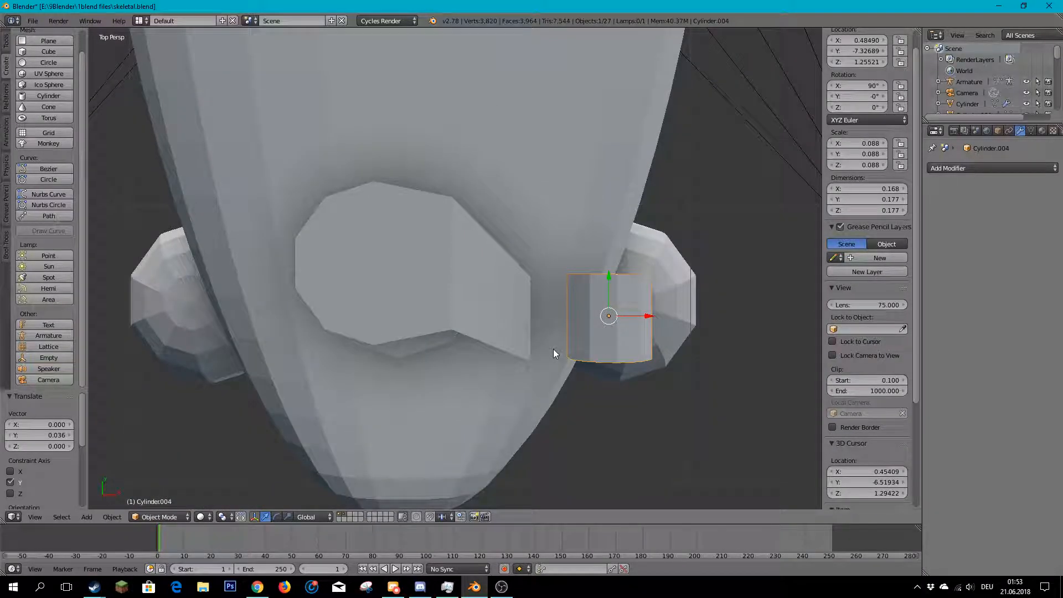
{"action": "key", "text": "KP_5"}
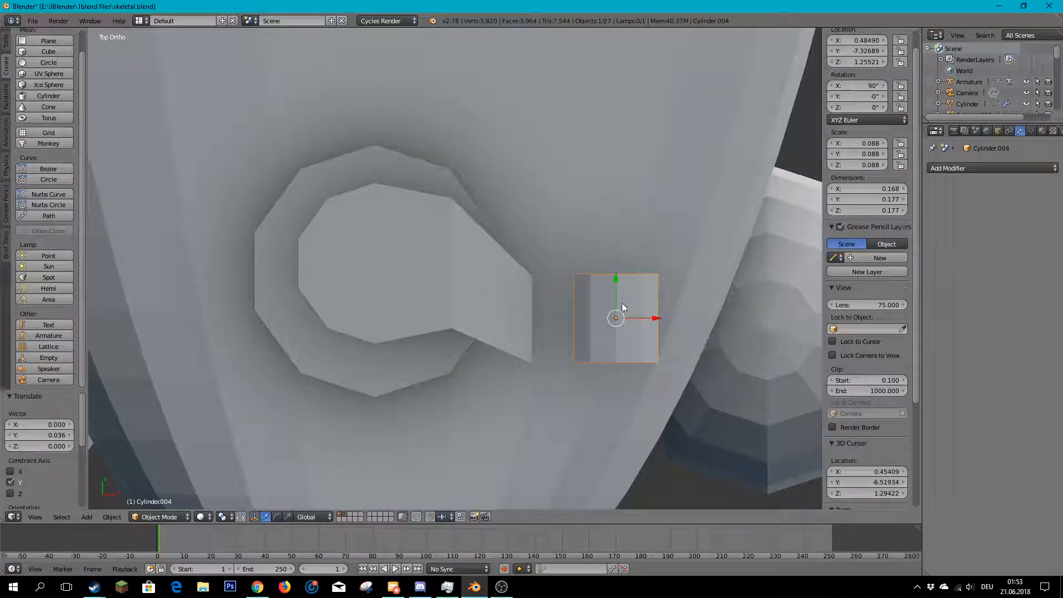
{"action": "left_click_drag", "start_coordinate": [657, 319], "coordinate": [622, 319]}
{"action": "left_click_drag", "start_coordinate": [583, 278], "coordinate": [580, 283]}
{"action": "left_click_drag", "start_coordinate": [626, 316], "coordinate": [623, 316]}
{"action": "scroll", "coordinate": [611, 364], "scroll_direction": "up", "scroll_amount": 3}
- Enlarge the cylinder to a scale of 0.176 and reposition it against the bracket at about X 0.494, Z 1.239
{"action": "middle_click_drag", "start_coordinate": [611, 364], "coordinate": [626, 247]}
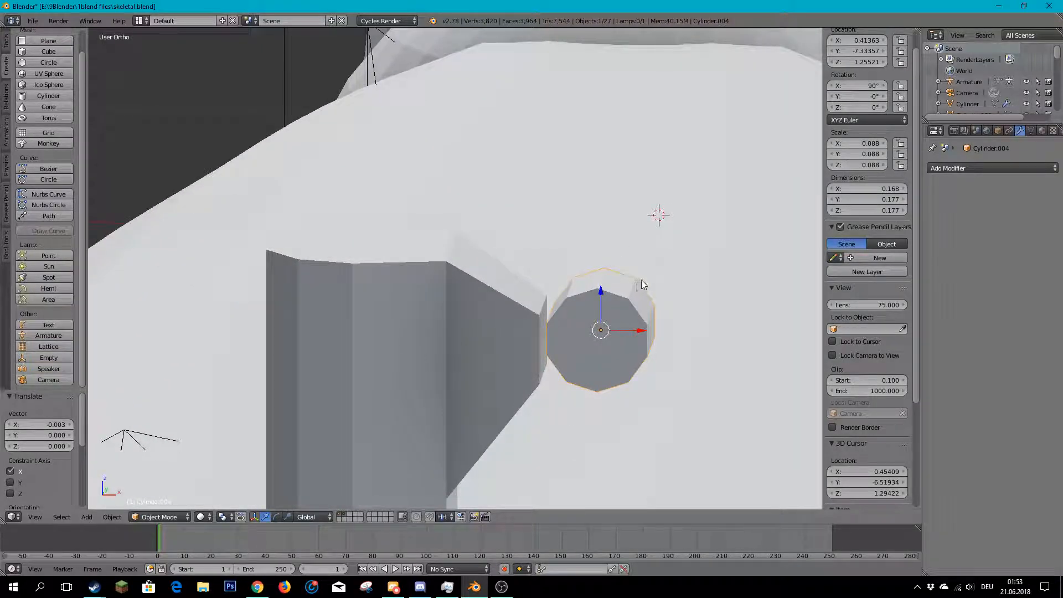
{"action": "key", "text": "s"}
{"action": "key", "text": "g"}
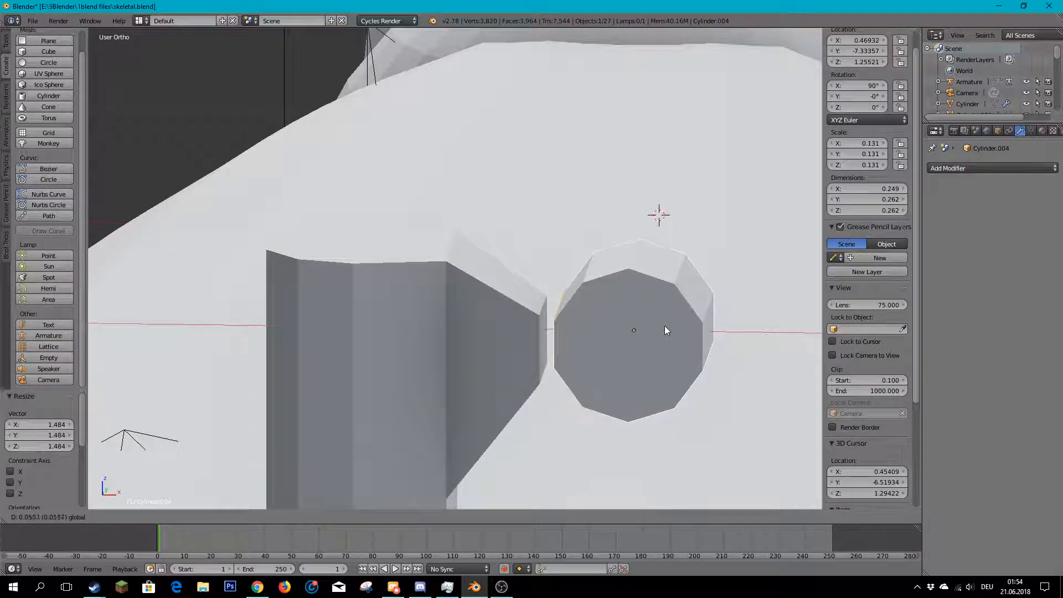
{"action": "left_click", "coordinate": [667, 327]}
{"action": "key", "text": "s"}
{"action": "left_click", "coordinate": [702, 251]}
{"action": "left_click_drag", "start_coordinate": [635, 292], "coordinate": [631, 302]}
{"action": "left_click_drag", "start_coordinate": [667, 339], "coordinate": [681, 334]}
{"action": "scroll", "coordinate": [665, 331], "scroll_direction": "up", "scroll_amount": 1}
{"action": "middle_click_drag", "start_coordinate": [638, 326], "coordinate": [660, 307]}
{"action": "scroll", "coordinate": [659, 306], "scroll_direction": "down", "scroll_amount": 2}
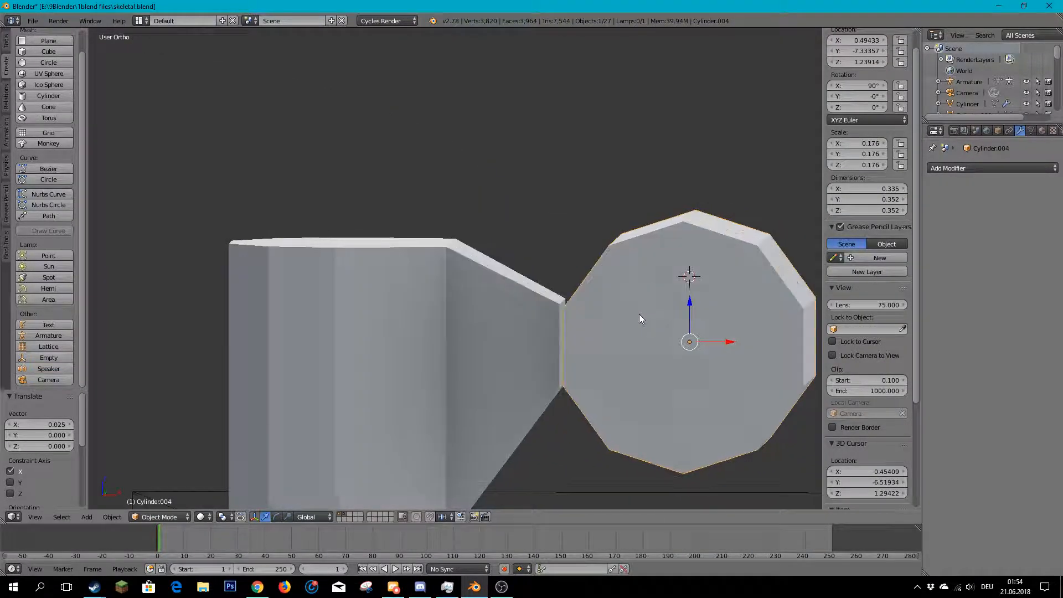
- Scale the cylinder up to 0.202 and nudge it along X and Z so it meets the bracket's tip
{"action": "key", "text": "s"}
{"action": "left_click", "coordinate": [623, 327]}
{"action": "scroll", "coordinate": [623, 326], "scroll_direction": "down", "scroll_amount": 2}
{"action": "middle_click_drag", "start_coordinate": [551, 310], "coordinate": [509, 299], "text": "shift"}
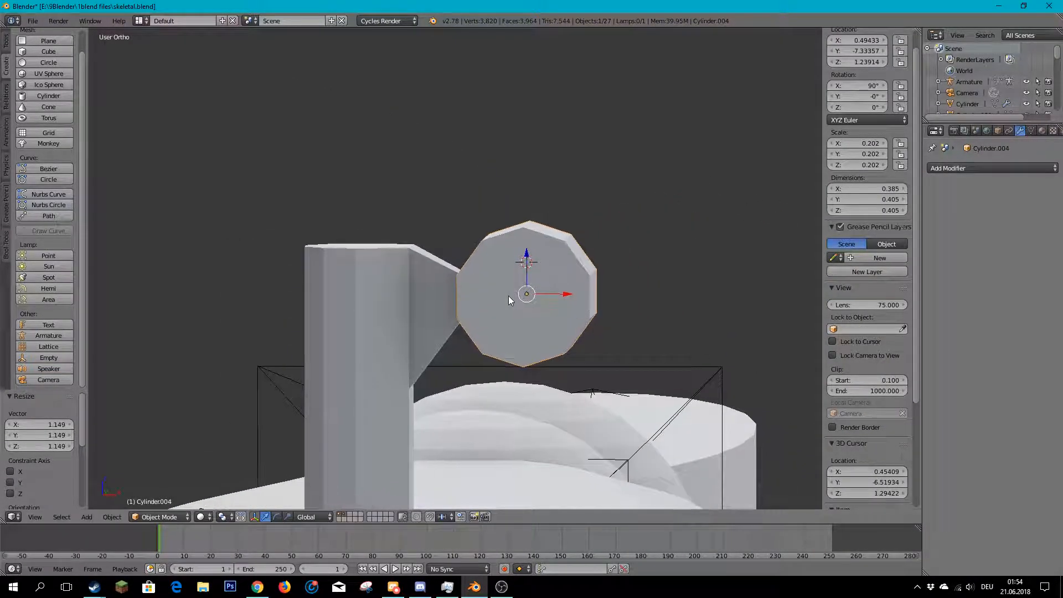
{"action": "left_click_drag", "start_coordinate": [574, 294], "coordinate": [583, 293]}
{"action": "middle_click_drag", "start_coordinate": [583, 293], "coordinate": [540, 252]}
{"action": "left_click_drag", "start_coordinate": [540, 252], "coordinate": [540, 255]}
- Shorten the cylinder by scaling it to 0.435 along Y
{"action": "middle_click_drag", "start_coordinate": [540, 256], "coordinate": [730, 317]}
{"action": "scroll", "coordinate": [489, 276], "scroll_direction": "up", "scroll_amount": 3}
{"action": "key", "text": "s"}
{"action": "key", "text": "y"}
{"action": "left_click", "coordinate": [644, 233]}
{"action": "middle_click_drag", "start_coordinate": [644, 233], "coordinate": [427, 308]}
{"action": "scroll", "coordinate": [495, 330], "scroll_direction": "down", "scroll_amount": 2}
{"action": "right_click", "coordinate": [503, 324]}
{"action": "right_click", "coordinate": [404, 331], "text": "shift"}
{"action": "scroll", "coordinate": [410, 318], "scroll_direction": "down", "scroll_amount": 2}
{"action": "key", "text": "w"}
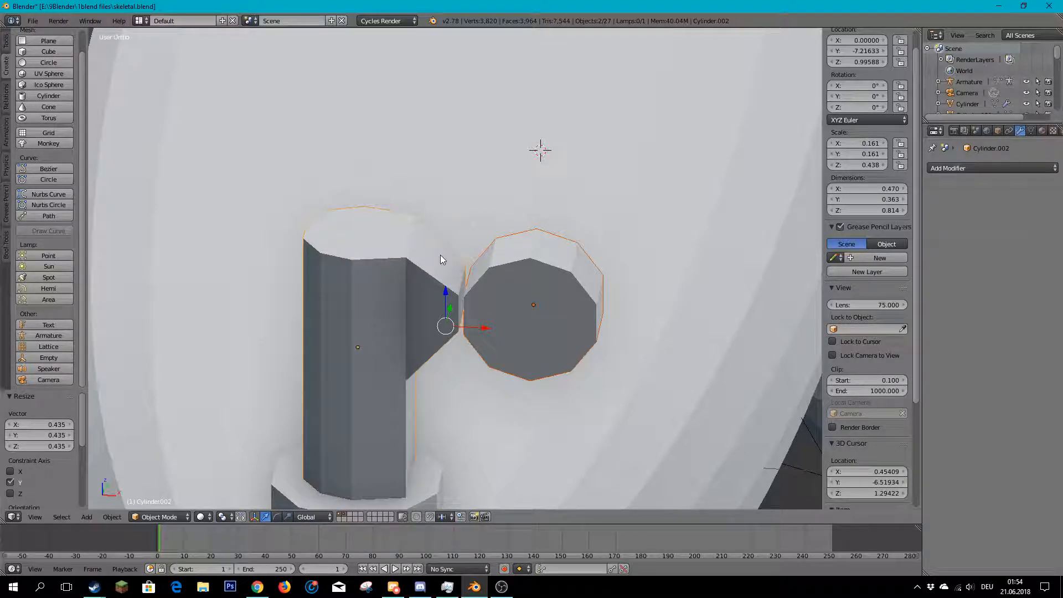
{"action": "scroll", "coordinate": [440, 255], "scroll_direction": "down", "scroll_amount": 3}
{"action": "middle_click_drag", "start_coordinate": [431, 227], "coordinate": [490, 255]}
{"action": "scroll", "coordinate": [386, 283], "scroll_direction": "down", "scroll_amount": 1}
{"action": "scroll", "coordinate": [386, 283], "scroll_direction": "up", "scroll_amount": 4}
{"action": "right_click", "coordinate": [513, 294]}
{"action": "right_click", "coordinate": [519, 301]}
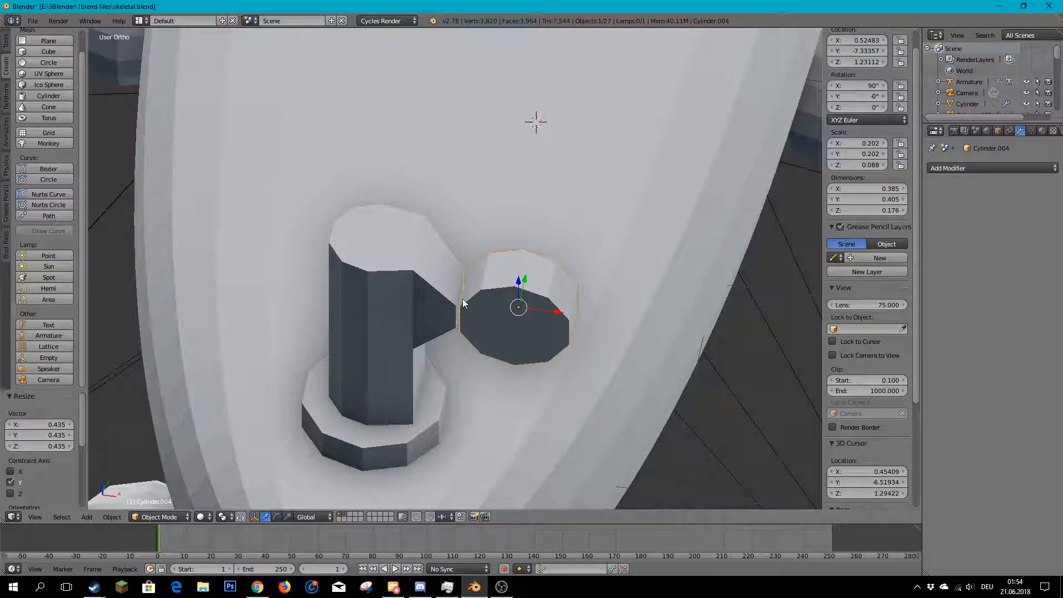
{"action": "left_click", "coordinate": [969, 168]}
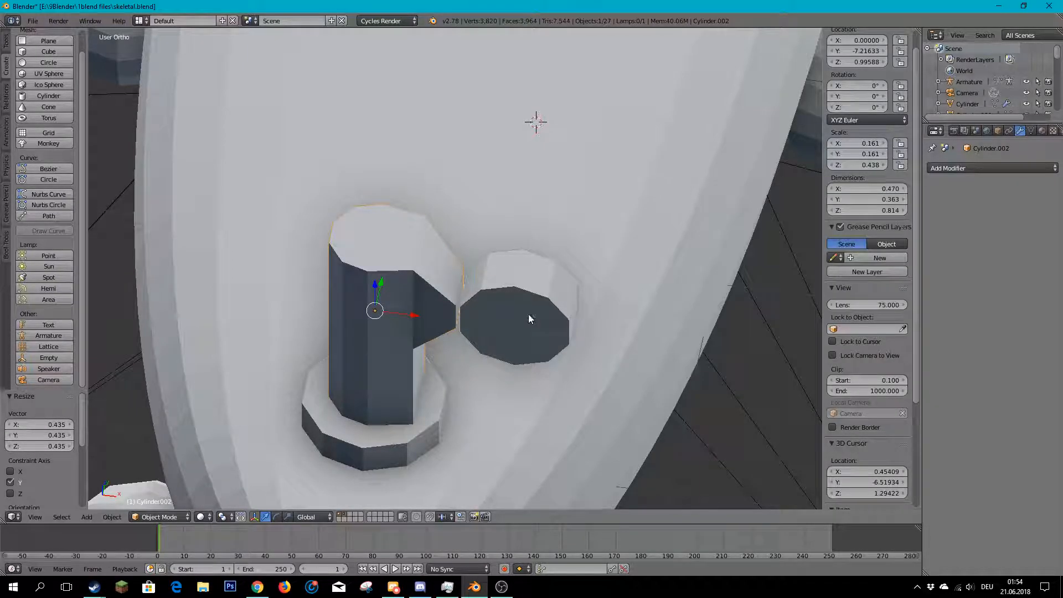
- Join the horizontal cylinder with the bracketed column using an Auto Boolean Union
{"action": "right_click", "coordinate": [414, 274], "text": "shift"}
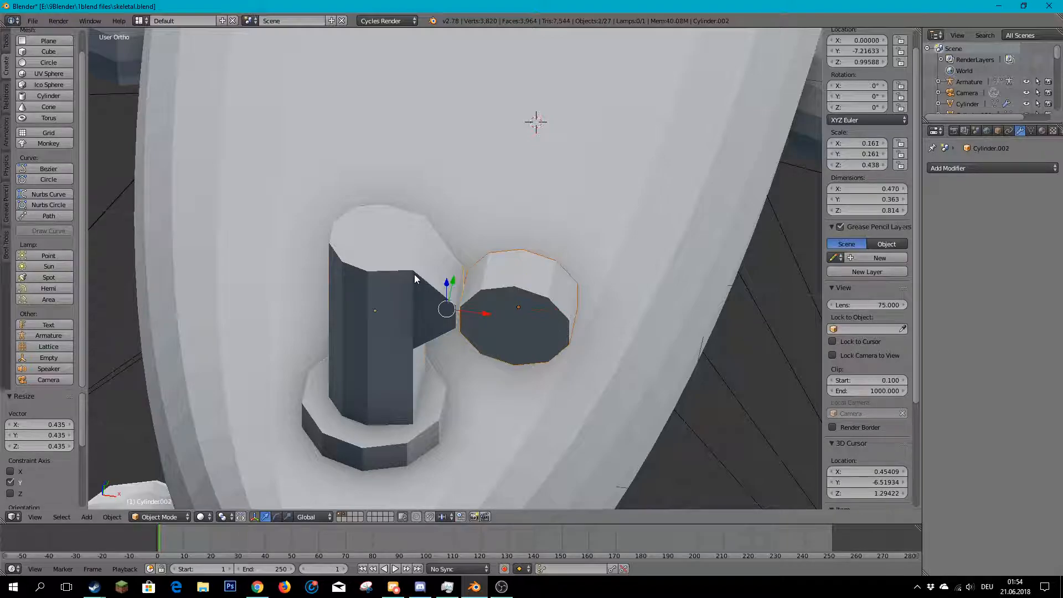
{"action": "left_click", "coordinate": [6, 246]}
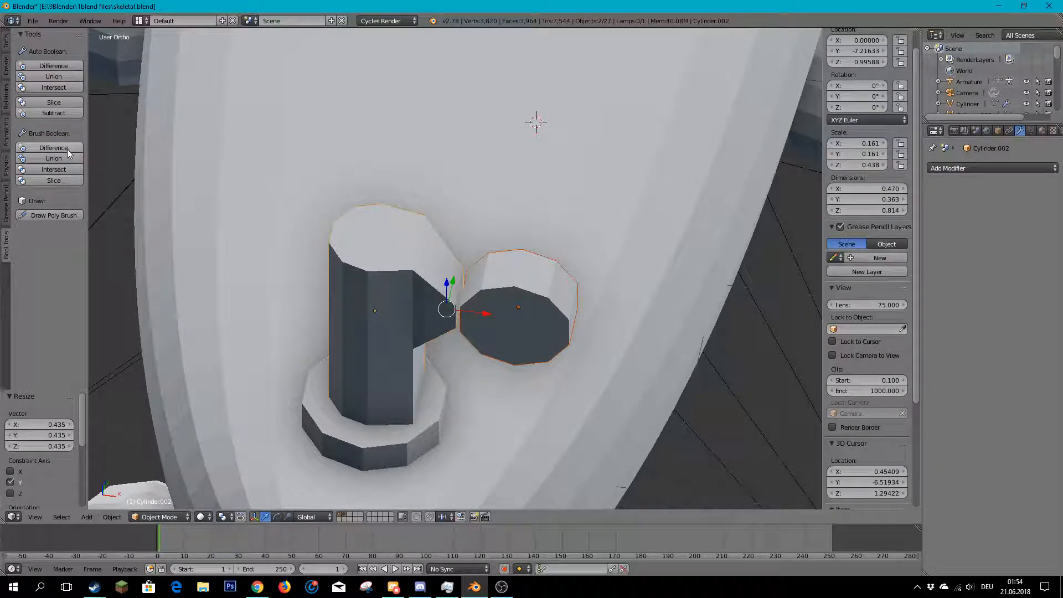
{"action": "left_click", "coordinate": [60, 77]}
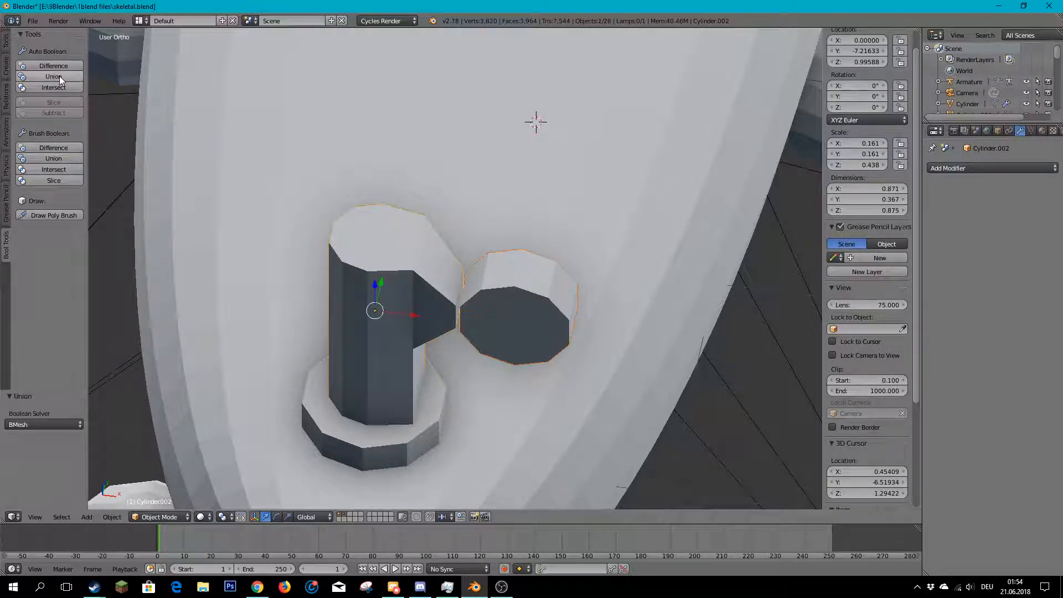
- Open the united object for mesh editing and examine the gap between the bracket tip and the cylinder
{"action": "scroll", "coordinate": [512, 299], "scroll_direction": "up", "scroll_amount": 2}
{"action": "middle_click_drag", "start_coordinate": [514, 302], "coordinate": [565, 277]}
{"action": "right_click", "coordinate": [448, 316]}
{"action": "right_click", "coordinate": [445, 314]}
{"action": "scroll", "coordinate": [453, 306], "scroll_direction": "down", "scroll_amount": 4}
{"action": "key", "text": "Tab"}
{"action": "middle_click_drag", "start_coordinate": [510, 316], "coordinate": [452, 364]}
{"action": "scroll", "coordinate": [479, 311], "scroll_direction": "up", "scroll_amount": 3}
{"action": "scroll", "coordinate": [508, 286], "scroll_direction": "up", "scroll_amount": 3}
{"action": "right_click", "coordinate": [496, 291]}
{"action": "right_click", "coordinate": [497, 287]}
{"action": "scroll", "coordinate": [510, 323], "scroll_direction": "up", "scroll_amount": 1}
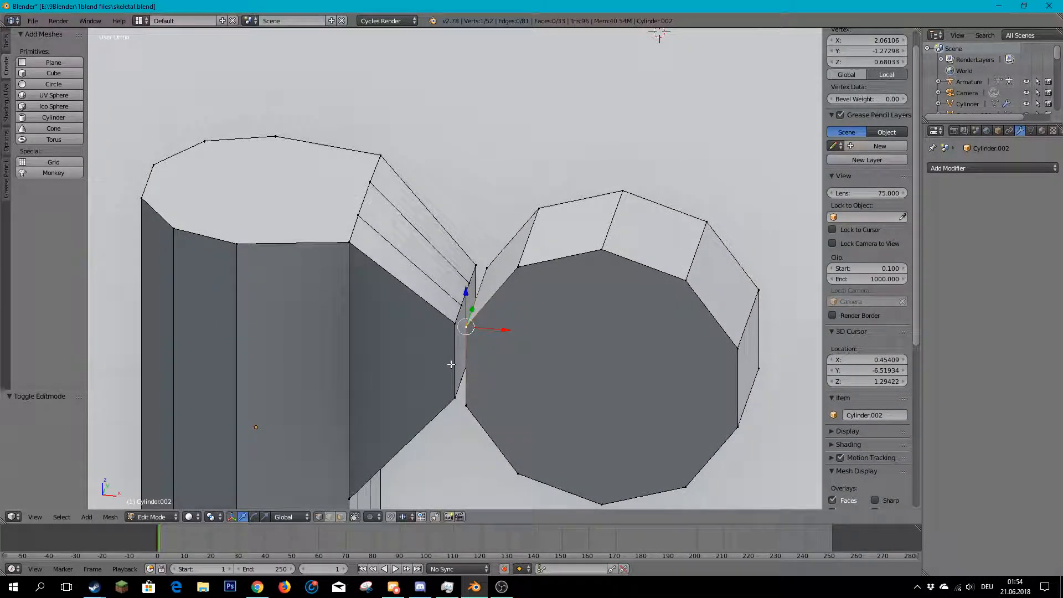
- In face selection mode, combine the three sloped faces on top of the bracket into a single face
{"action": "left_click", "coordinate": [333, 514]}
{"action": "left_click", "coordinate": [344, 518]}
{"action": "scroll", "coordinate": [460, 254], "scroll_direction": "up", "scroll_amount": 1}
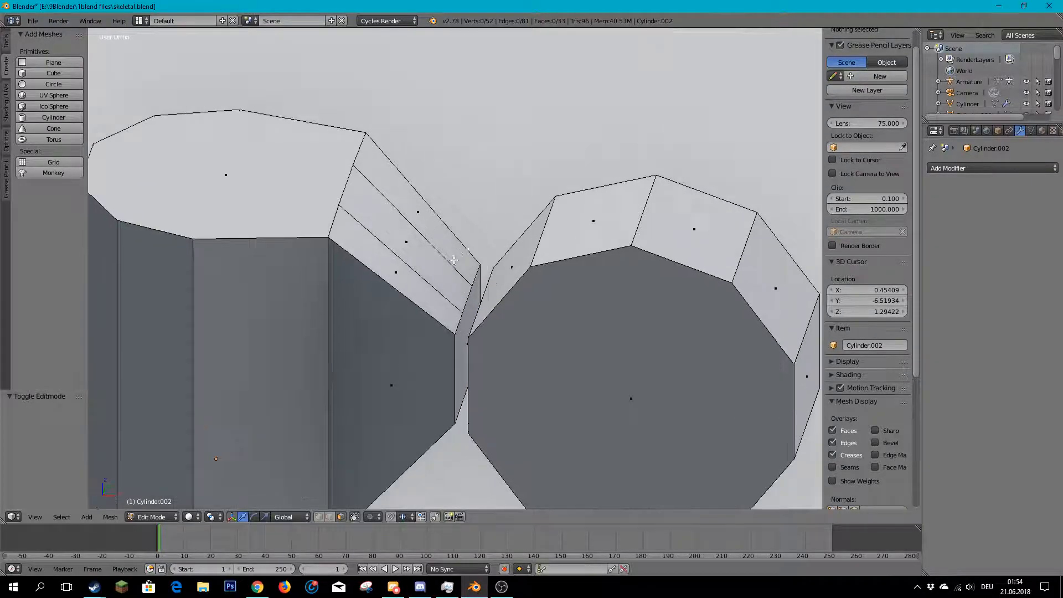
{"action": "middle_click_drag", "start_coordinate": [465, 227], "coordinate": [435, 258]}
{"action": "right_click", "coordinate": [435, 258]}
{"action": "right_click", "coordinate": [390, 266], "text": "shift"}
{"action": "right_click", "coordinate": [380, 296], "text": "shift"}
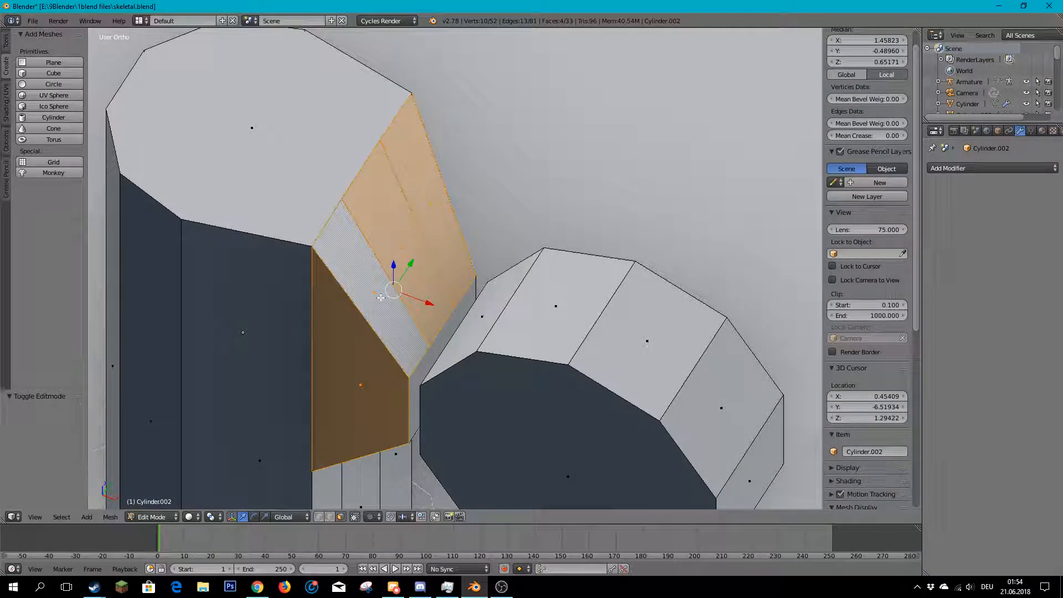
{"action": "right_click", "coordinate": [437, 230]}
{"action": "right_click", "coordinate": [403, 255], "text": "shift"}
{"action": "right_click", "coordinate": [375, 288], "text": "shift"}
{"action": "key", "text": "f"}
- Combine the three sloped faces on the bracket's underside into a single face
{"action": "scroll", "coordinate": [418, 349], "scroll_direction": "down", "scroll_amount": 4}
{"action": "middle_click_drag", "start_coordinate": [418, 349], "coordinate": [406, 195]}
{"action": "scroll", "coordinate": [413, 232], "scroll_direction": "up", "scroll_amount": 4}
{"action": "right_click", "coordinate": [439, 362]}
{"action": "right_click", "coordinate": [360, 362], "text": "shift"}
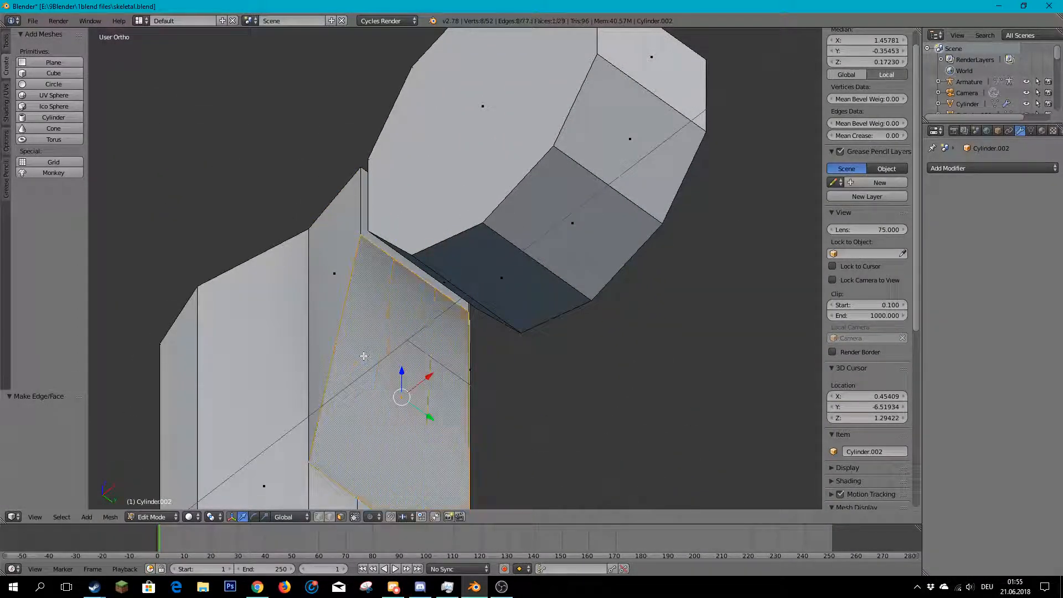
- Dissolve the four leftover intermediate vertices along the upper and lower edges of the bracket tip
{"action": "scroll", "coordinate": [387, 349], "scroll_direction": "down", "scroll_amount": 3}
{"action": "middle_click_drag", "start_coordinate": [442, 325], "coordinate": [484, 347]}
{"action": "scroll", "coordinate": [471, 335], "scroll_direction": "up", "scroll_amount": 4}
{"action": "middle_click_drag", "start_coordinate": [437, 306], "coordinate": [476, 395]}
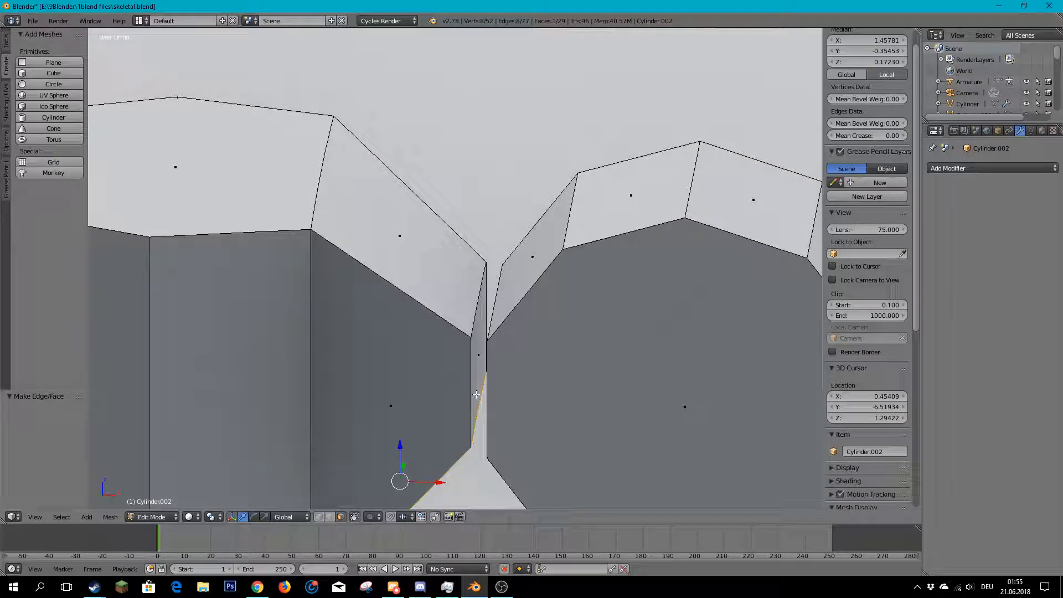
{"action": "middle_click_drag", "start_coordinate": [539, 296], "coordinate": [513, 356]}
{"action": "right_click", "coordinate": [463, 319]}
{"action": "right_click", "coordinate": [419, 384], "text": "shift"}
{"action": "scroll", "coordinate": [454, 401], "scroll_direction": "down", "scroll_amount": 3}
{"action": "middle_click_drag", "start_coordinate": [473, 407], "coordinate": [454, 283]}
{"action": "scroll", "coordinate": [426, 261], "scroll_direction": "up", "scroll_amount": 4}
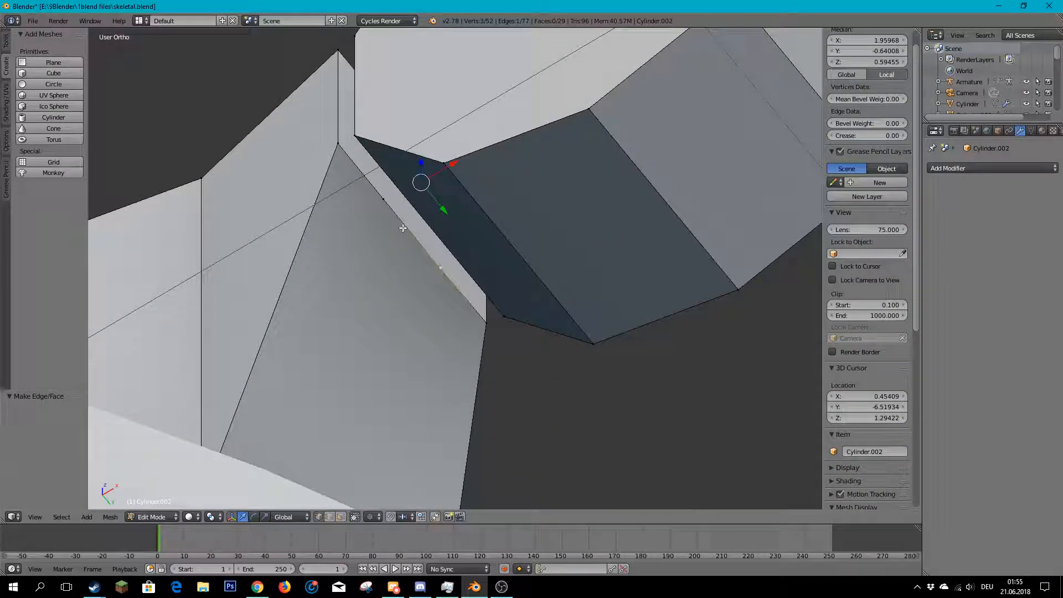
{"action": "key", "text": "x"}
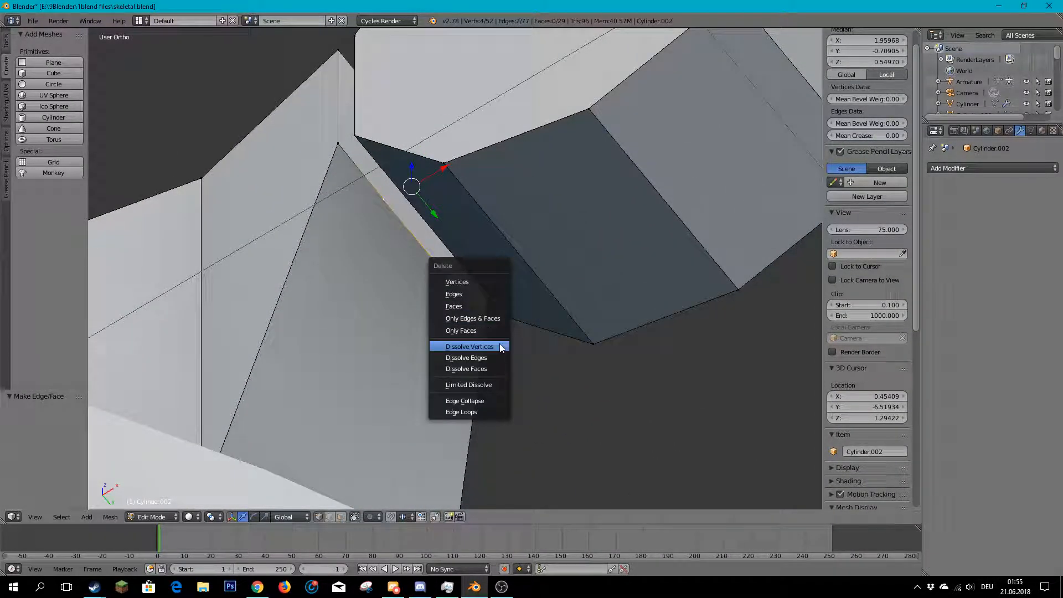
{"action": "left_click", "coordinate": [500, 344]}
- Try to merge the upper front vertices of the bracket tip and the cylinder with the At First option
{"action": "scroll", "coordinate": [349, 131], "scroll_direction": "down", "scroll_amount": 3}
{"action": "middle_click_drag", "start_coordinate": [348, 131], "coordinate": [700, 98]}
{"action": "scroll", "coordinate": [396, 245], "scroll_direction": "up", "scroll_amount": 3}
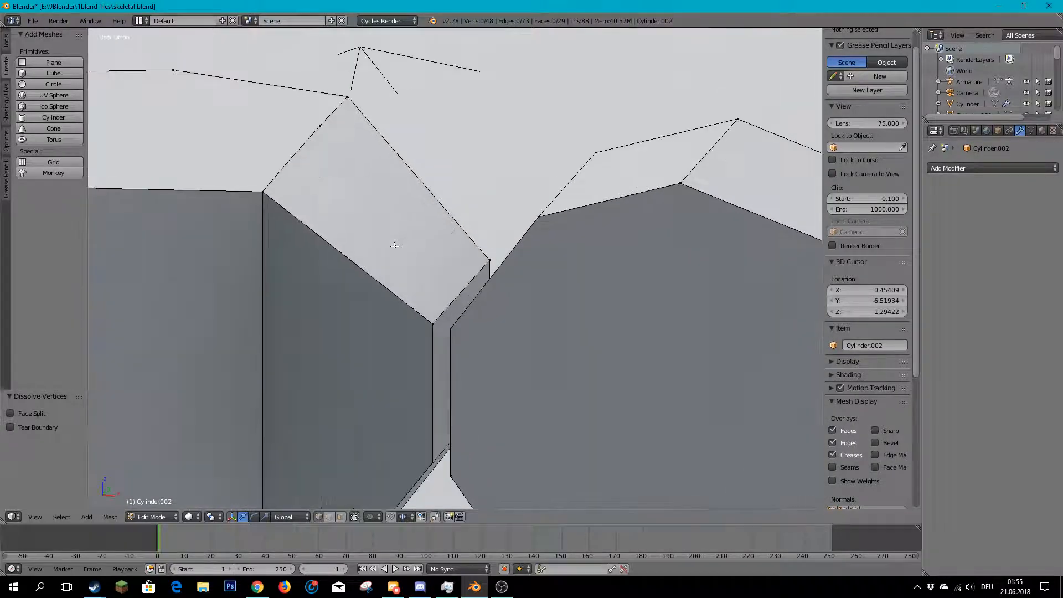
{"action": "middle_click_drag", "start_coordinate": [396, 244], "coordinate": [504, 339]}
{"action": "right_click", "coordinate": [505, 406]}
{"action": "key", "text": "w"}
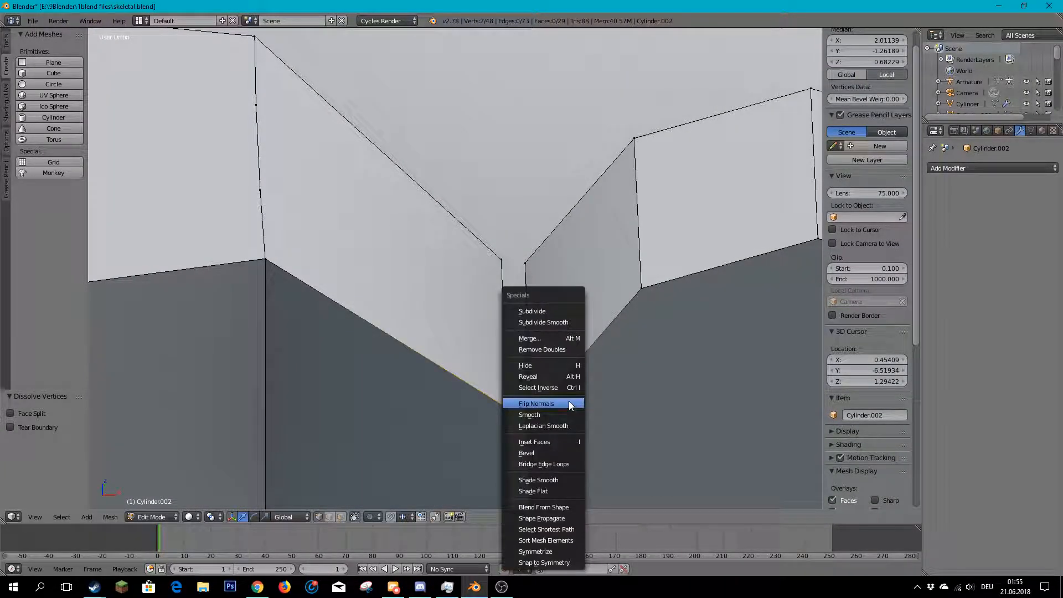
{"action": "left_click", "coordinate": [548, 337]}
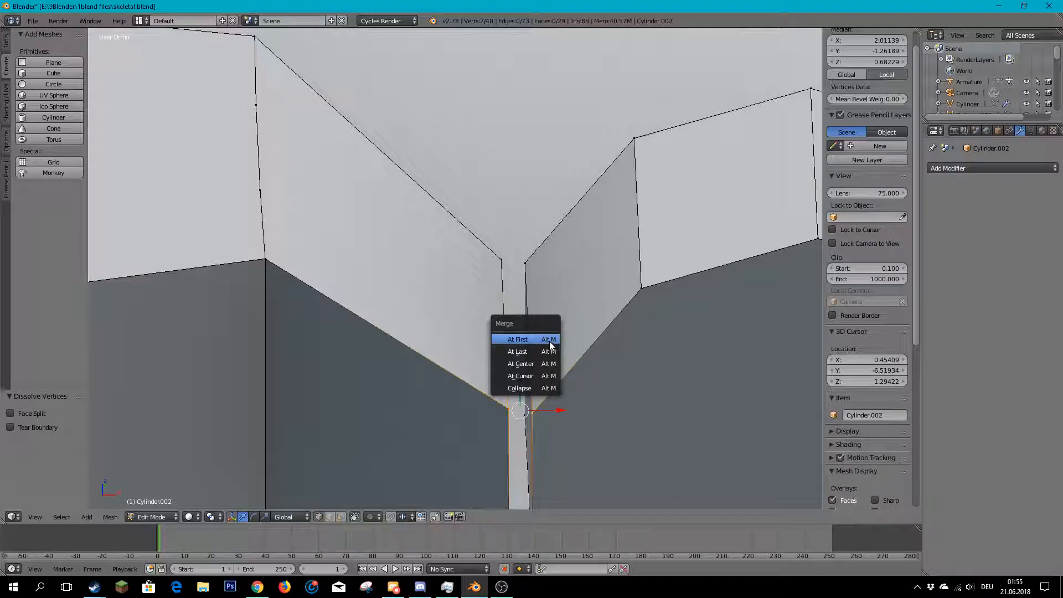
{"action": "left_click", "coordinate": [549, 342]}
{"action": "middle_click_drag", "start_coordinate": [546, 344], "coordinate": [512, 295]}
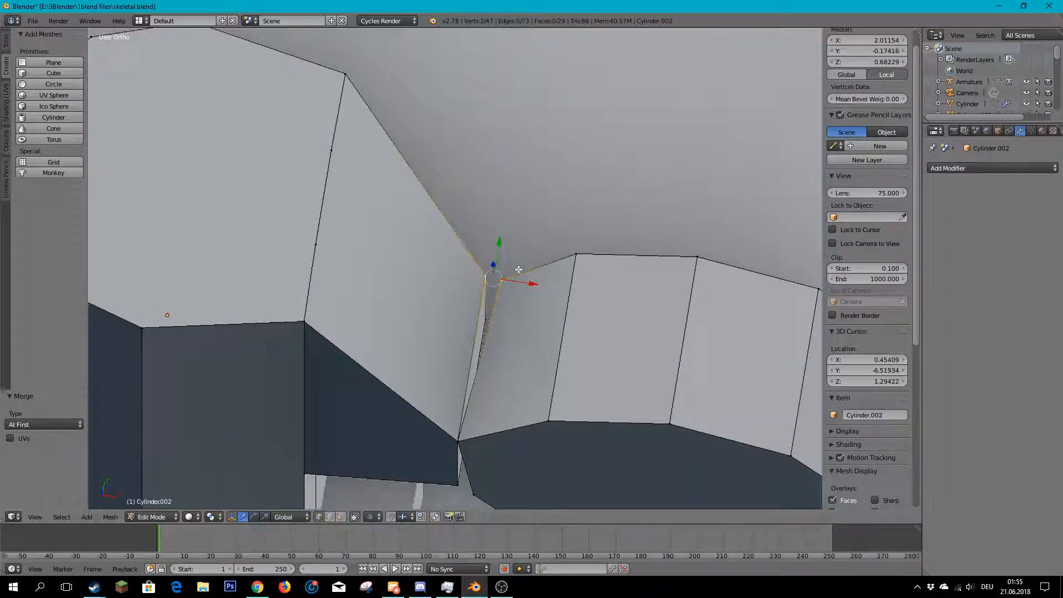
{"action": "scroll", "coordinate": [519, 270], "scroll_direction": "down", "scroll_amount": 4}
{"action": "right_click", "coordinate": [520, 260]}
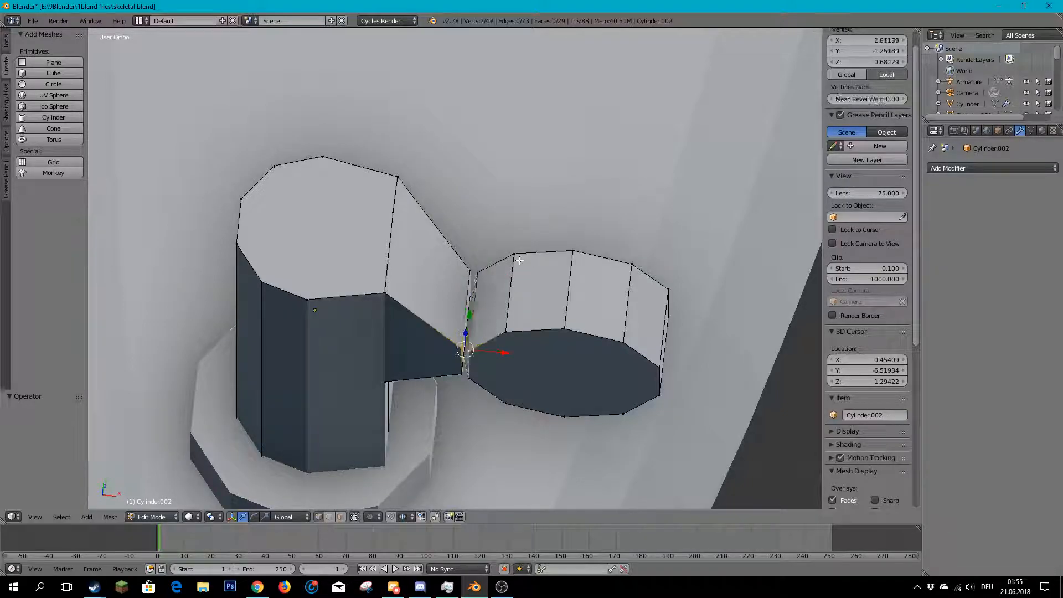
- Merge the bracket tip's upper front vertex onto the adjacent cylinder vertex with the At Last option
{"action": "scroll", "coordinate": [470, 351], "scroll_direction": "up", "scroll_amount": 3}
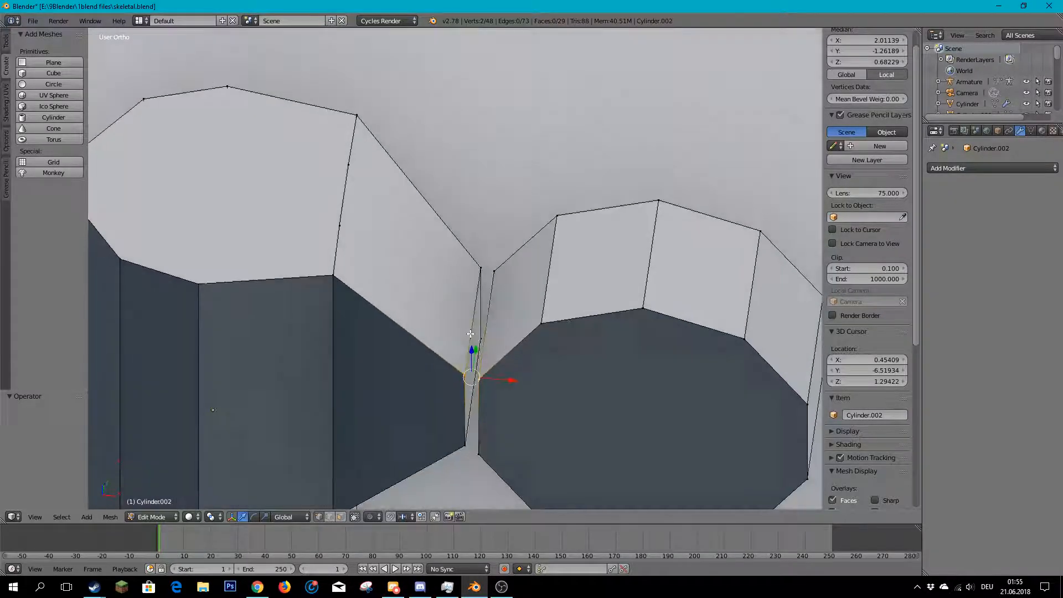
{"action": "right_click", "coordinate": [486, 383], "text": "shift"}
{"action": "key", "text": "w"}
{"action": "left_click", "coordinate": [521, 341]}
{"action": "left_click", "coordinate": [515, 353]}
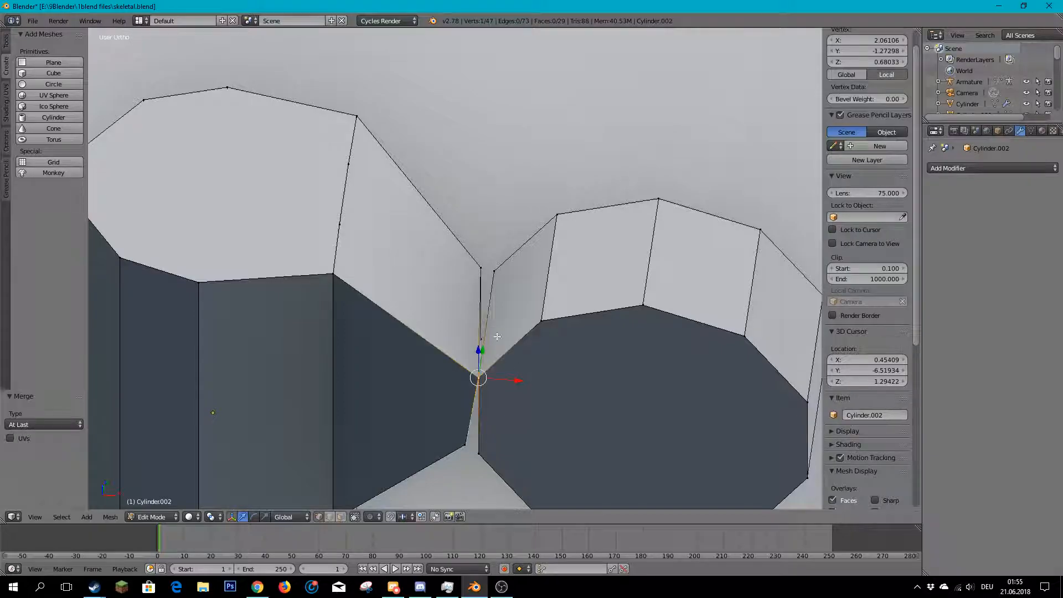
- Merge the bracket tip's upper rear vertex onto the matching cylinder vertex with the At Last option
{"action": "scroll", "coordinate": [499, 265], "scroll_direction": "up", "scroll_amount": 2}
{"action": "key", "text": "w"}
{"action": "left_click", "coordinate": [521, 242]}
{"action": "left_click", "coordinate": [526, 242]}
{"action": "middle_click_drag", "start_coordinate": [526, 242], "coordinate": [404, 367]}
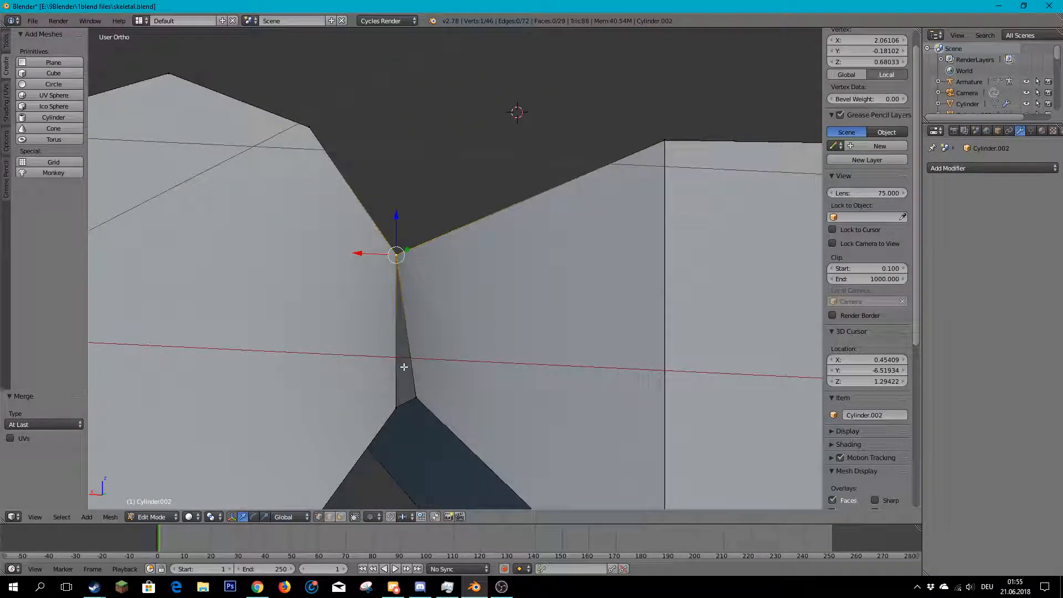
- Merge the bracket tip's two lower vertices onto the matching cylinder vertices with the At Last option
{"action": "right_click", "coordinate": [397, 406], "text": "shift"}
{"action": "key", "text": "w"}
{"action": "left_click", "coordinate": [467, 317]}
{"action": "left_click", "coordinate": [467, 315]}
{"action": "left_click", "coordinate": [466, 314]}
{"action": "middle_click_drag", "start_coordinate": [277, 386], "coordinate": [460, 406]}
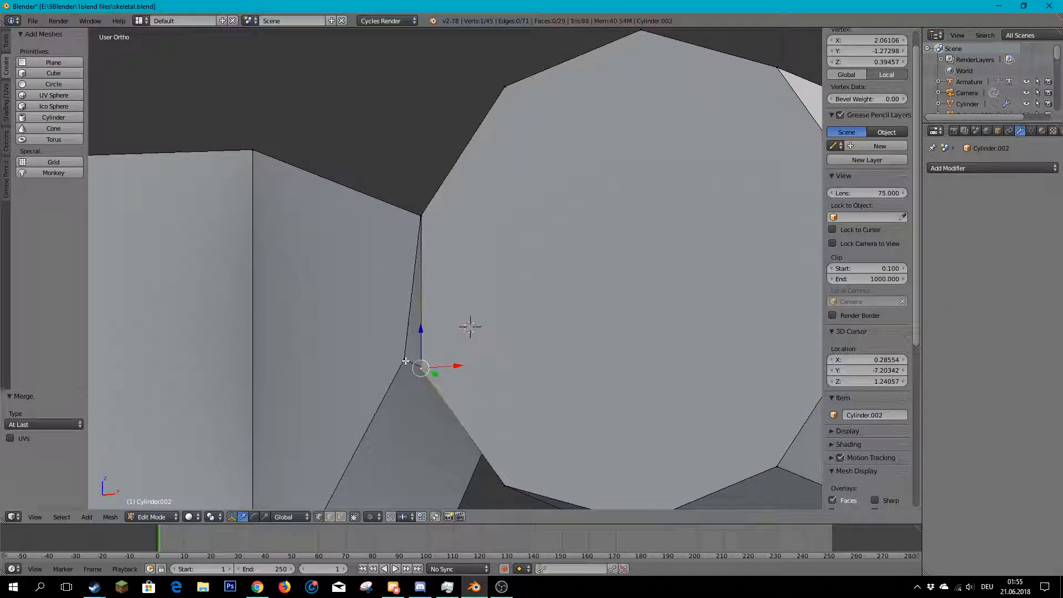
{"action": "key", "text": "w"}
{"action": "left_click", "coordinate": [446, 354]}
- Using wireframe display and face selection, delete the hidden interior face between the bracket and the cylinder
{"action": "middle_click_drag", "start_coordinate": [444, 334], "coordinate": [380, 497]}
{"action": "scroll", "coordinate": [429, 347], "scroll_direction": "up", "scroll_amount": 1}
{"action": "key", "text": "z"}
{"action": "scroll", "coordinate": [428, 342], "scroll_direction": "up", "scroll_amount": 2}
{"action": "key", "text": "a"}
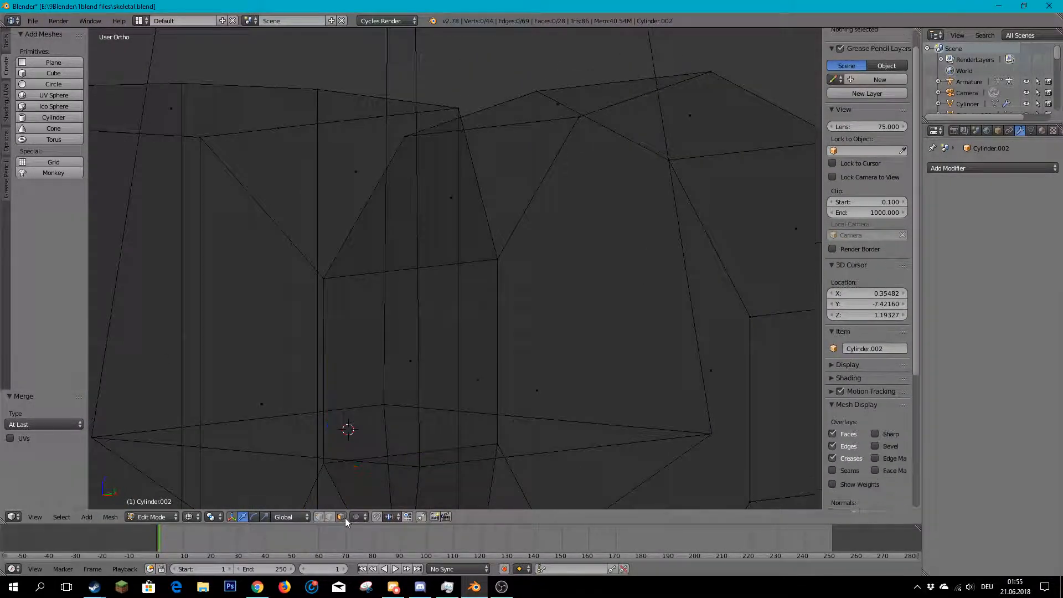
{"action": "middle_click_drag", "start_coordinate": [391, 332], "coordinate": [430, 344]}
{"action": "right_click", "coordinate": [360, 335]}
{"action": "middle_click_drag", "start_coordinate": [361, 334], "coordinate": [385, 318]}
{"action": "key", "text": "x"}
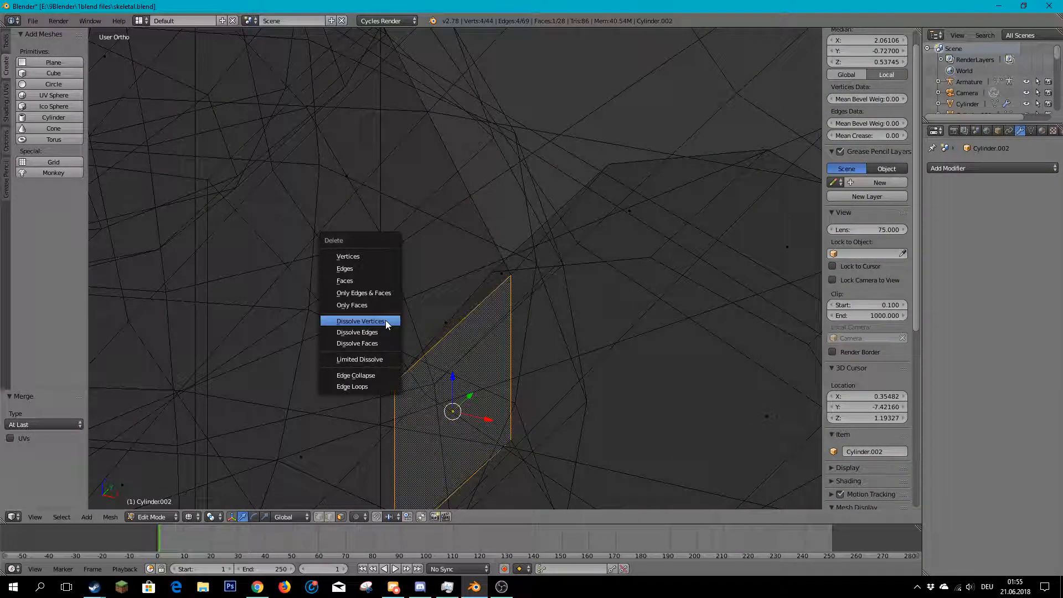
{"action": "left_click", "coordinate": [363, 280]}
{"action": "mouse_move", "coordinate": [487, 304]}
{"action": "middle_mouse_down"}
{"action": "mouse_move", "coordinate": [562, 332]}
{"action": "mouse_move", "coordinate": [596, 311]}
{"action": "mouse_move", "coordinate": [603, 369]}
{"action": "mouse_move", "coordinate": [581, 322]}
{"action": "mouse_move", "coordinate": [499, 319]}
{"action": "middle_mouse_up"}
{"action": "mouse_move", "coordinate": [326, 358]}
{"action": "middle_mouse_down"}
{"action": "mouse_move", "coordinate": [369, 354]}
{"action": "mouse_move", "coordinate": [500, 380]}
{"action": "mouse_move", "coordinate": [418, 373]}
{"action": "mouse_move", "coordinate": [359, 349]}
{"action": "mouse_move", "coordinate": [314, 358]}
{"action": "mouse_move", "coordinate": [375, 415]}
{"action": "mouse_move", "coordinate": [389, 405]}
{"action": "mouse_move", "coordinate": [367, 344]}
{"action": "mouse_move", "coordinate": [549, 320]}
{"action": "middle_mouse_up"}
{"action": "key", "text": "z"}
- Examine the joint between the bracket and the cylinder in perspective view
{"action": "key", "text": "h"}
{"action": "scroll", "coordinate": [417, 372], "scroll_direction": "up", "scroll_amount": 4}
{"action": "scroll", "coordinate": [314, 359], "scroll_direction": "up", "scroll_amount": 5}
{"action": "scroll", "coordinate": [305, 359], "scroll_direction": "down", "scroll_amount": 6}
{"action": "key", "text": "KP_5"}
{"action": "scroll", "coordinate": [304, 360], "scroll_direction": "down", "scroll_amount": 6}
{"action": "scroll", "coordinate": [389, 405], "scroll_direction": "up", "scroll_amount": 4}
{"action": "scroll", "coordinate": [366, 352], "scroll_direction": "up", "scroll_amount": 4}
{"action": "scroll", "coordinate": [386, 341], "scroll_direction": "down", "scroll_amount": 7}
{"action": "scroll", "coordinate": [521, 339], "scroll_direction": "up", "scroll_amount": 4}
{"action": "scroll", "coordinate": [564, 351], "scroll_direction": "down", "scroll_amount": 2}
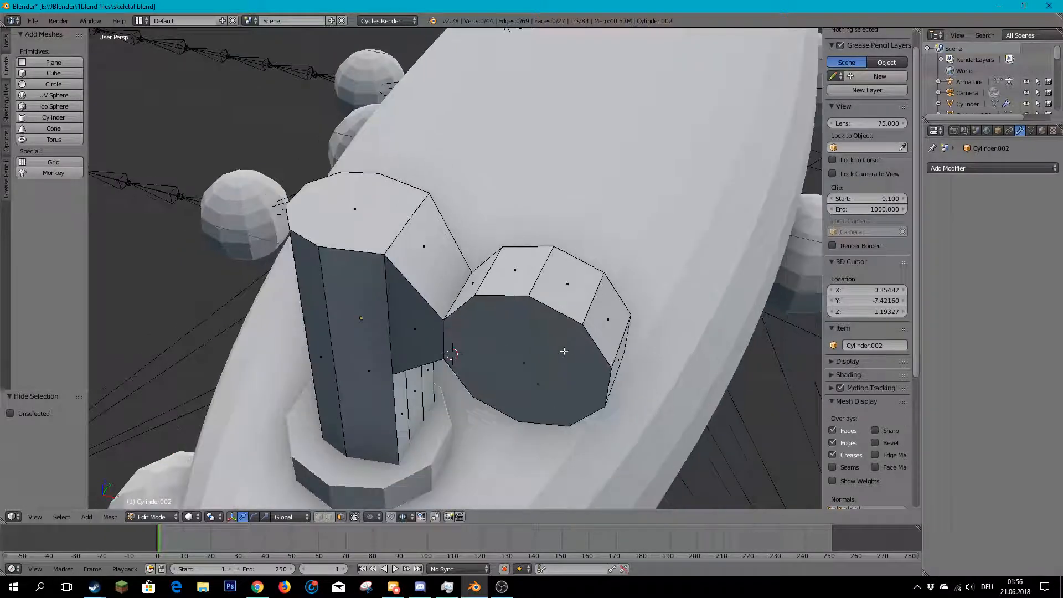
{"action": "key", "text": "Tab"}
{"action": "key", "text": "Tab"}
- Lengthen the cylinder by extruding its front end face about 0.506 and its rear end face about 0.309
{"action": "middle_click_drag", "start_coordinate": [485, 291], "coordinate": [485, 313]}
{"action": "right_click", "coordinate": [501, 293]}
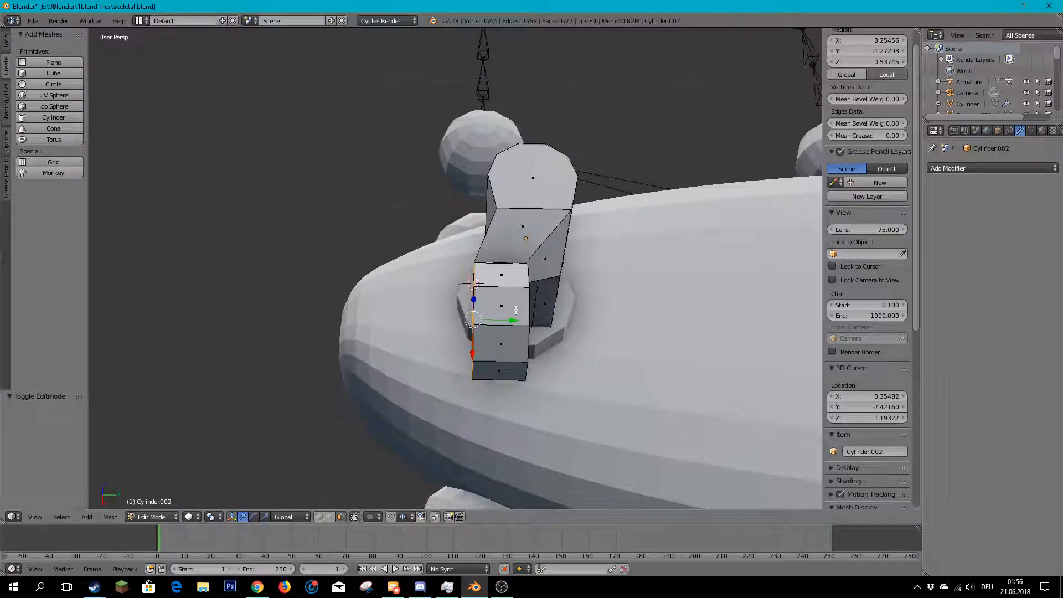
{"action": "middle_click_drag", "start_coordinate": [558, 290], "coordinate": [439, 262]}
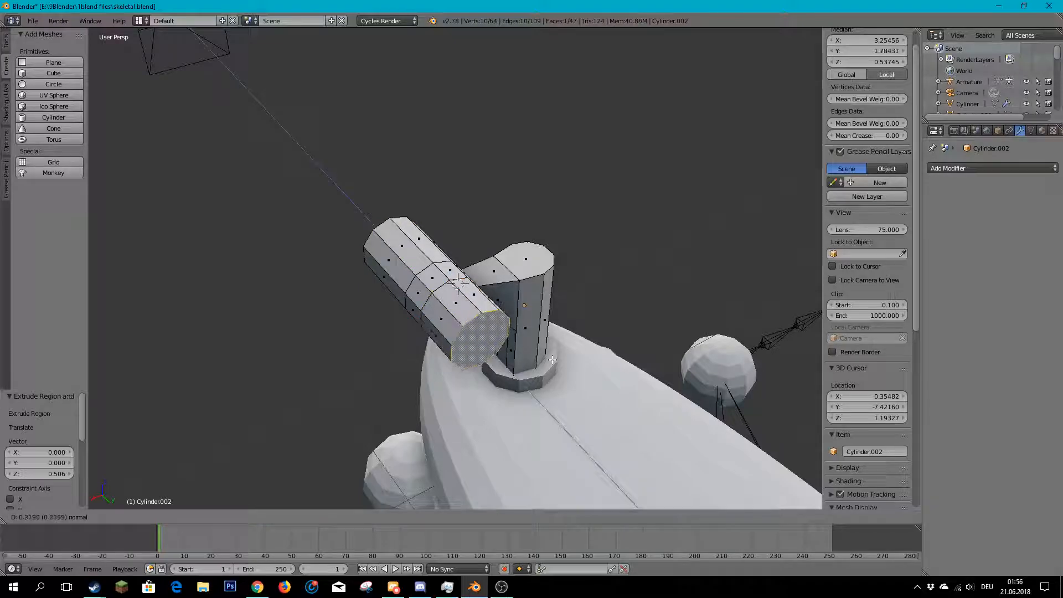
{"action": "middle_click_drag", "start_coordinate": [550, 359], "coordinate": [426, 337]}
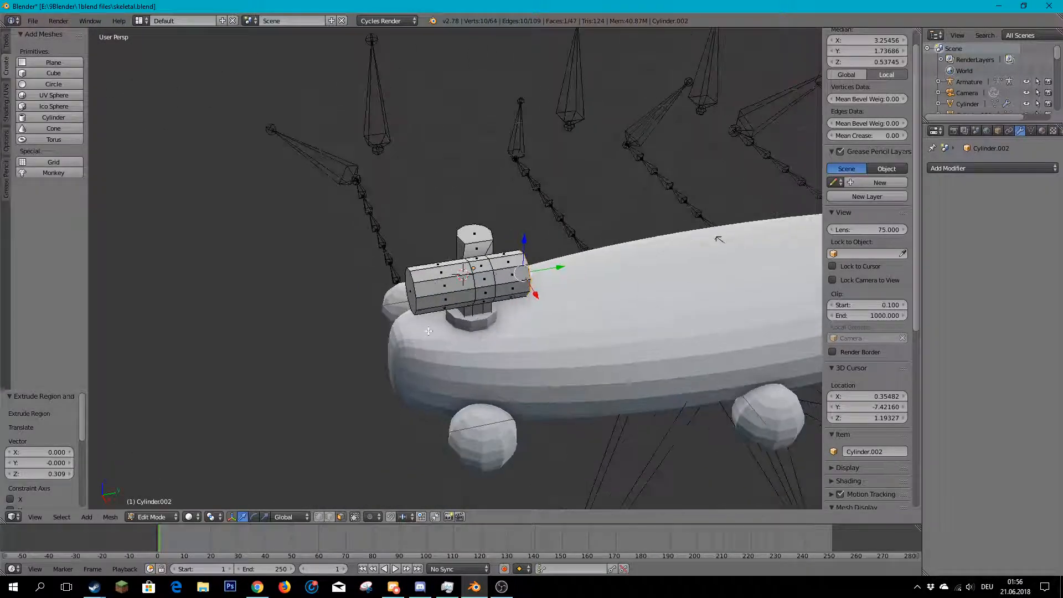
- Move the cylinder's front end face farther forward to about local Y -5.522
{"action": "middle_click_drag", "start_coordinate": [427, 292], "coordinate": [367, 295]}
{"action": "key", "text": "Tab"}
{"action": "scroll", "coordinate": [367, 295], "scroll_direction": "up", "scroll_amount": 6}
{"action": "middle_click_drag", "start_coordinate": [436, 269], "coordinate": [382, 553]}
{"action": "scroll", "coordinate": [488, 330], "scroll_direction": "up", "scroll_amount": 2}
{"action": "key", "text": "Tab"}
{"action": "scroll", "coordinate": [487, 330], "scroll_direction": "down", "scroll_amount": 3}
{"action": "scroll", "coordinate": [444, 443], "scroll_direction": "up", "scroll_amount": 2}
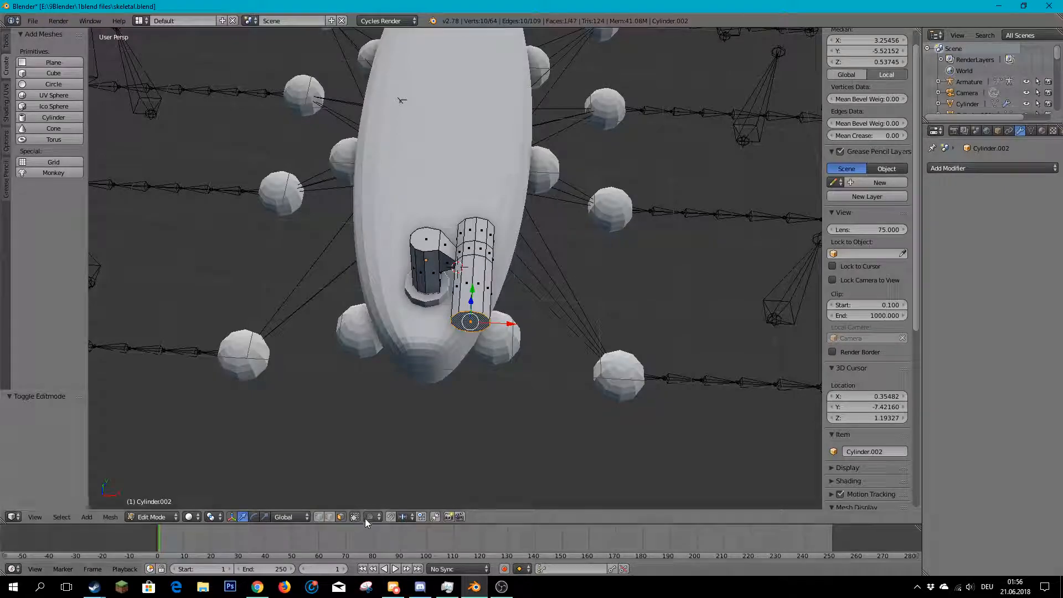
- Select the entire cylinder portion of the mesh and shift it about 0.077 along X toward the column
{"action": "middle_click_drag", "start_coordinate": [457, 299], "coordinate": [461, 303]}
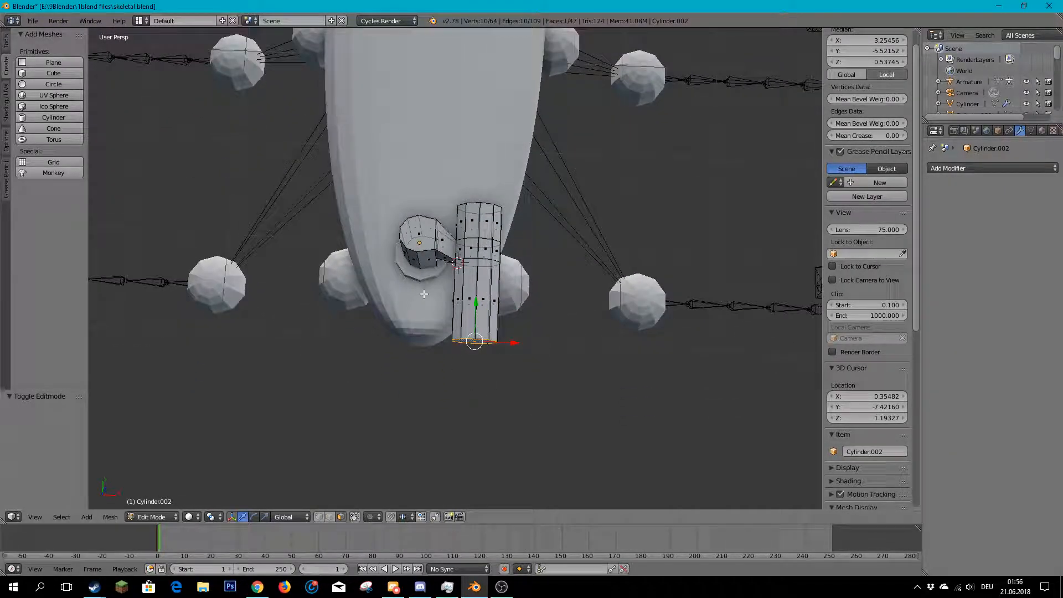
{"action": "left_click_drag", "start_coordinate": [585, 386], "coordinate": [587, 388]}
{"action": "middle_click_drag", "start_coordinate": [587, 388], "coordinate": [464, 277]}
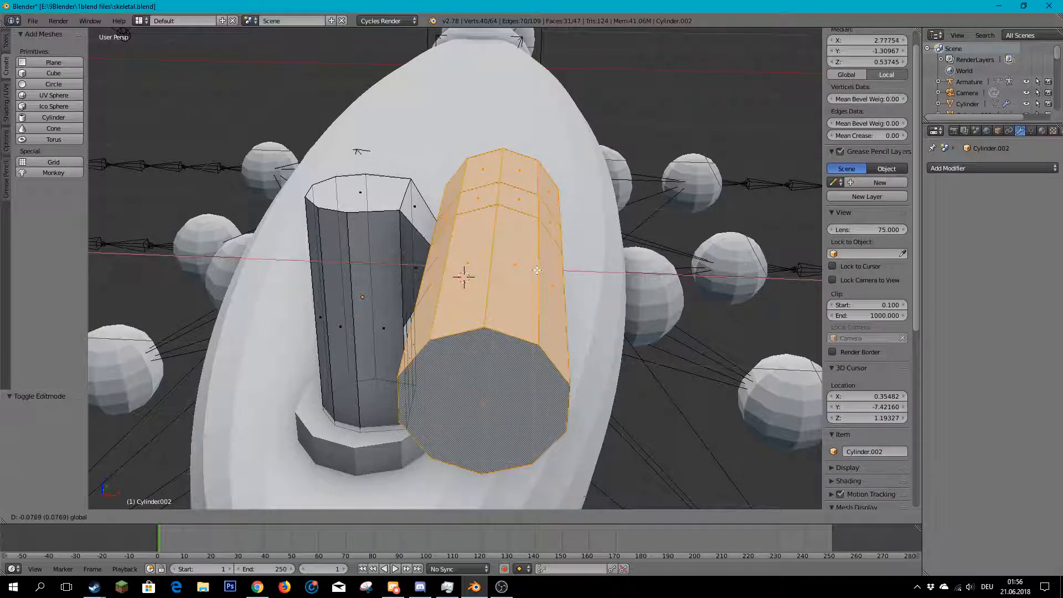
{"action": "left_click", "coordinate": [538, 270]}
- Extrude the cylinder's front end face by -0.016 and scale the new face inward to leave a rim around it
{"action": "scroll", "coordinate": [537, 270], "scroll_direction": "down", "scroll_amount": 3}
{"action": "middle_click_drag", "start_coordinate": [538, 269], "coordinate": [383, 274]}
{"action": "scroll", "coordinate": [595, 238], "scroll_direction": "down", "scroll_amount": 4}
{"action": "scroll", "coordinate": [393, 305], "scroll_direction": "up", "scroll_amount": 5}
{"action": "middle_click_drag", "start_coordinate": [404, 333], "coordinate": [510, 327]}
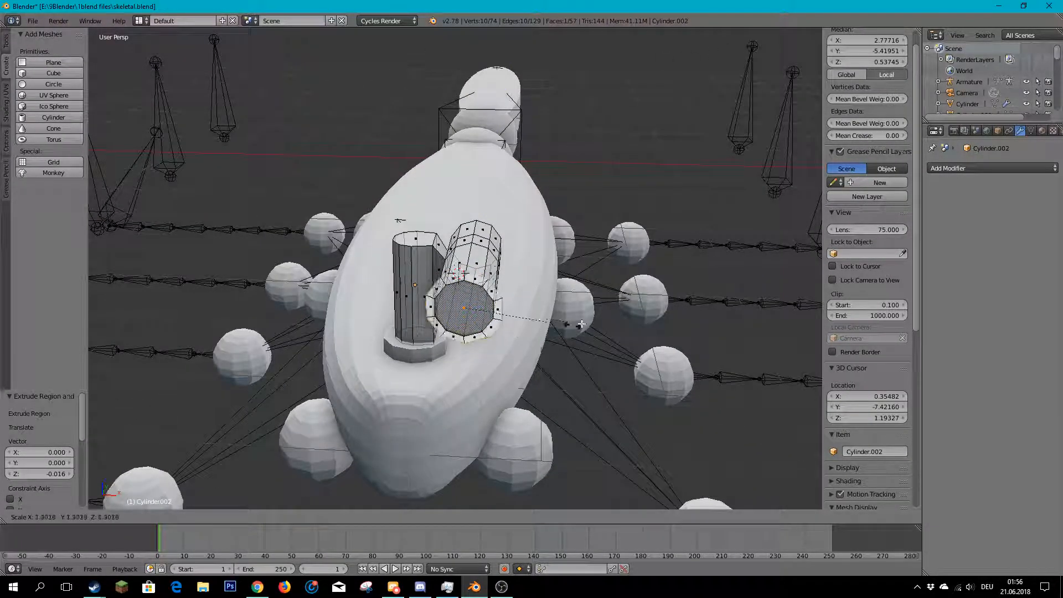
{"action": "left_click", "coordinate": [475, 317]}
{"action": "scroll", "coordinate": [475, 318], "scroll_direction": "down", "scroll_amount": 4}
{"action": "middle_click_drag", "start_coordinate": [475, 318], "coordinate": [539, 360]}
{"action": "scroll", "coordinate": [356, 347], "scroll_direction": "up", "scroll_amount": 5}
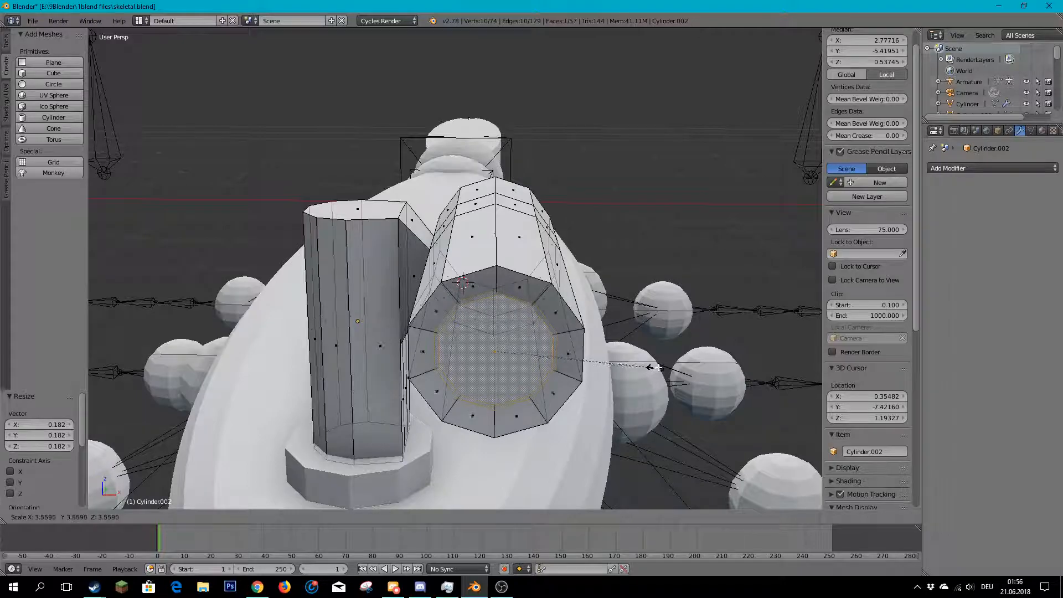
- Hollow out the cylinder by extruding the face inside the rim by -0.289, and return to Object Mode
{"action": "middle_click_drag", "start_coordinate": [671, 365], "coordinate": [328, 280]}
{"action": "key", "text": "e"}
{"action": "scroll", "coordinate": [443, 294], "scroll_direction": "down", "scroll_amount": 6}
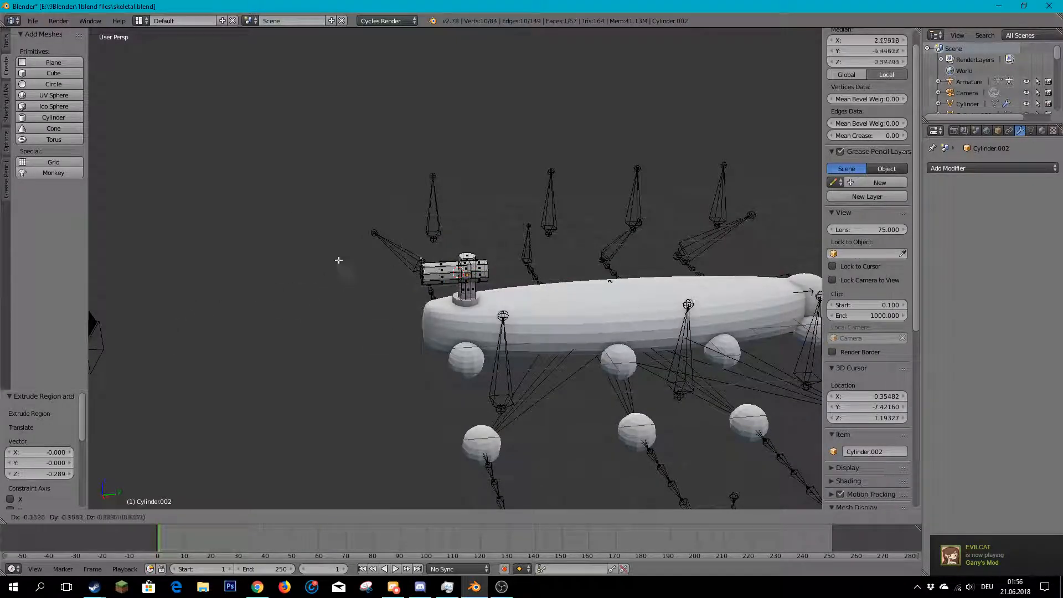
{"action": "scroll", "coordinate": [369, 387], "scroll_direction": "up", "scroll_amount": 5}
{"action": "middle_click_drag", "start_coordinate": [368, 387], "coordinate": [510, 289]}
{"action": "scroll", "coordinate": [588, 275], "scroll_direction": "down", "scroll_amount": 5}
{"action": "middle_click_drag", "start_coordinate": [465, 249], "coordinate": [674, 261]}
{"action": "scroll", "coordinate": [674, 261], "scroll_direction": "up", "scroll_amount": 6}
{"action": "middle_click_drag", "start_coordinate": [404, 296], "coordinate": [542, 310]}
{"action": "key", "text": "Tab"}
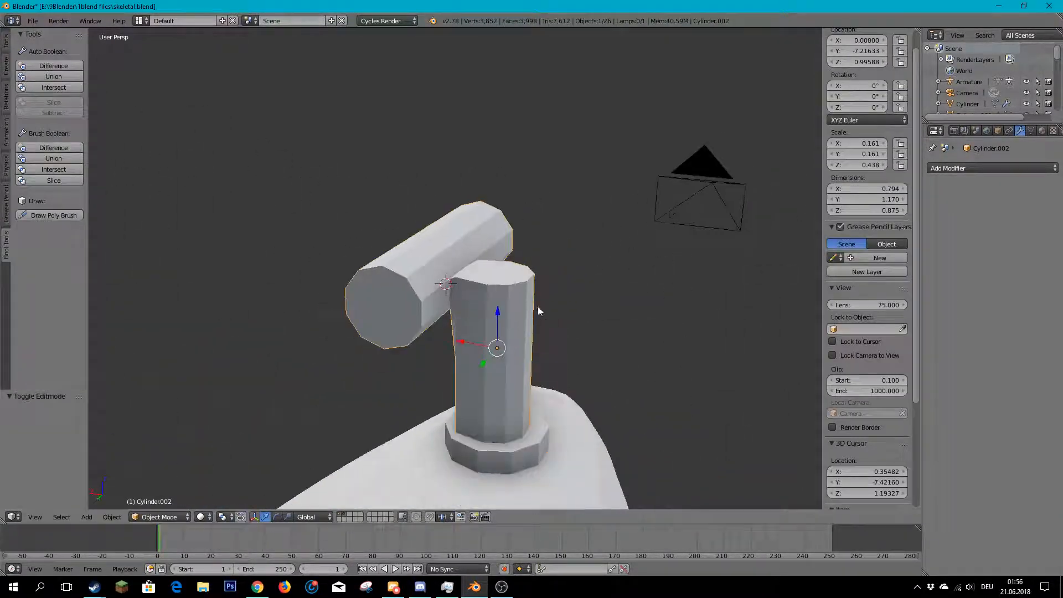
- Add a Subdivision Surface modifier to the column-and-barrel mesh and turn off its viewport display
{"action": "scroll", "coordinate": [541, 311], "scroll_direction": "down", "scroll_amount": 3}
{"action": "middle_click_drag", "start_coordinate": [613, 266], "coordinate": [411, 242]}
{"action": "scroll", "coordinate": [410, 242], "scroll_direction": "up", "scroll_amount": 2}
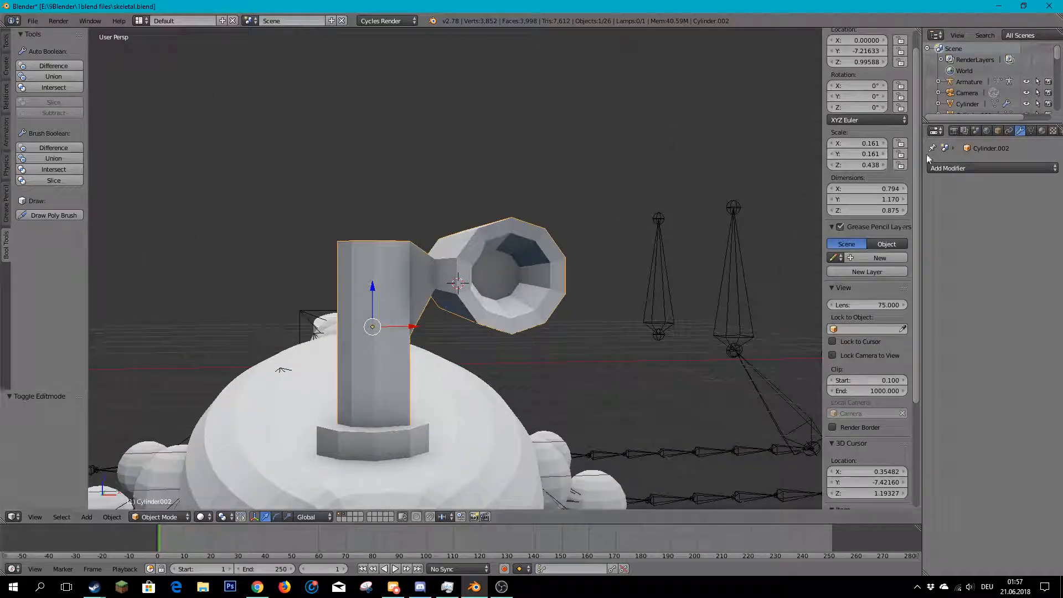
{"action": "left_click", "coordinate": [948, 168]}
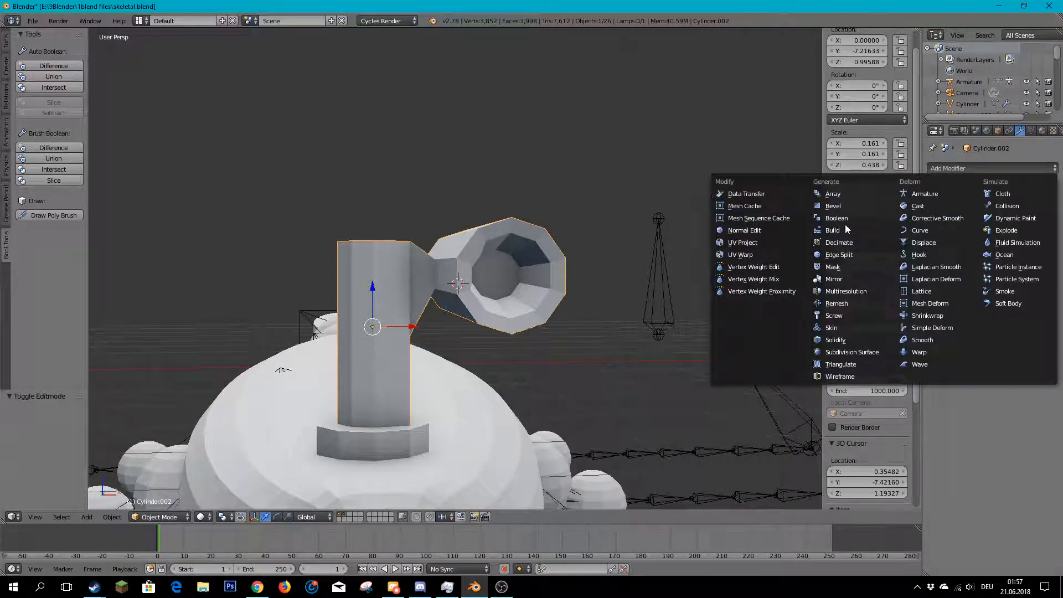
{"action": "left_click", "coordinate": [867, 352]}
{"action": "middle_click_drag", "start_coordinate": [498, 310], "coordinate": [458, 328]}
{"action": "left_click", "coordinate": [990, 187]}
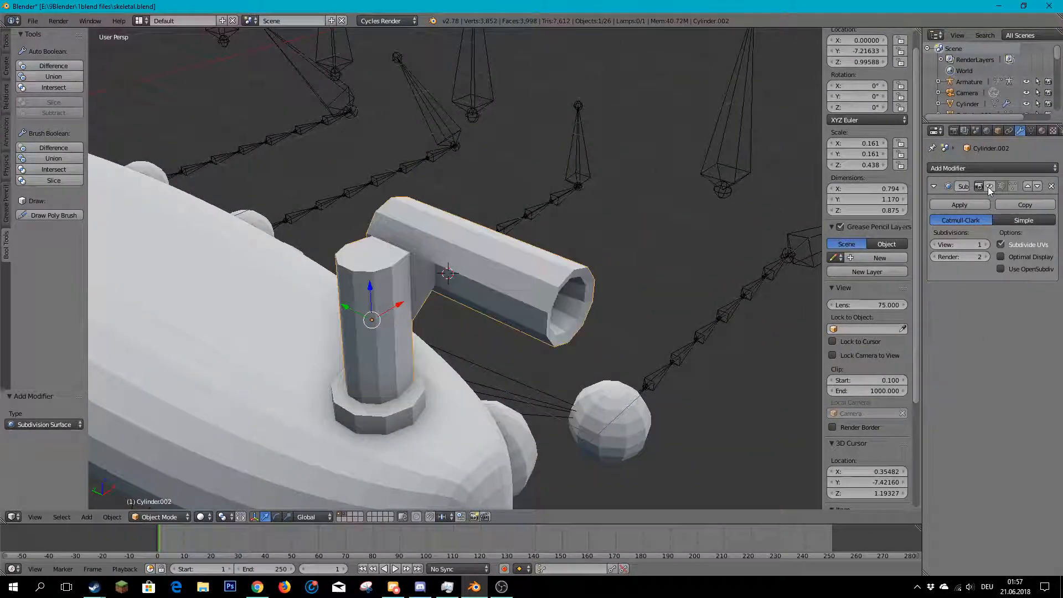
- In Edit Mode, knife two edges across the column's top face between opposite rim vertices
{"action": "key", "text": "Tab"}
{"action": "middle_click_drag", "start_coordinate": [402, 297], "coordinate": [570, 322]}
{"action": "scroll", "coordinate": [579, 314], "scroll_direction": "up", "scroll_amount": 2}
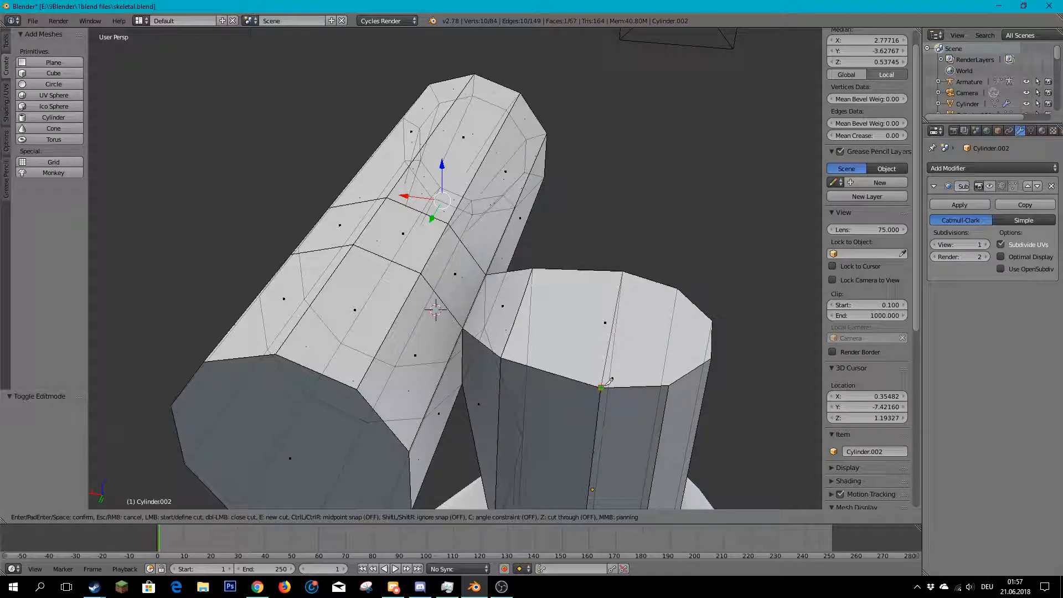
{"action": "middle_click_drag", "start_coordinate": [604, 386], "coordinate": [579, 362]}
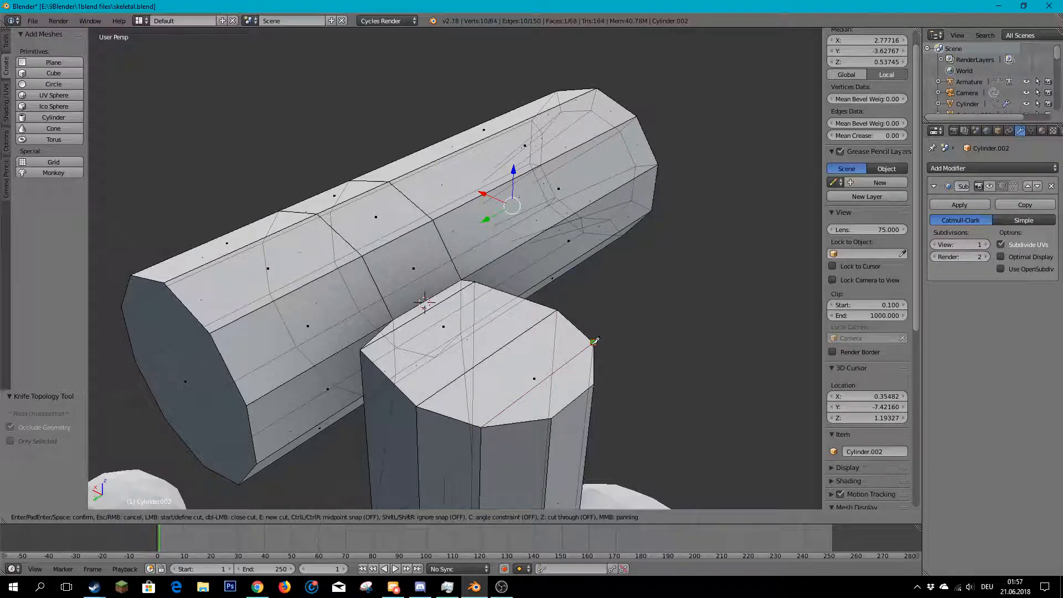
{"action": "middle_click_drag", "start_coordinate": [587, 349], "coordinate": [562, 324]}
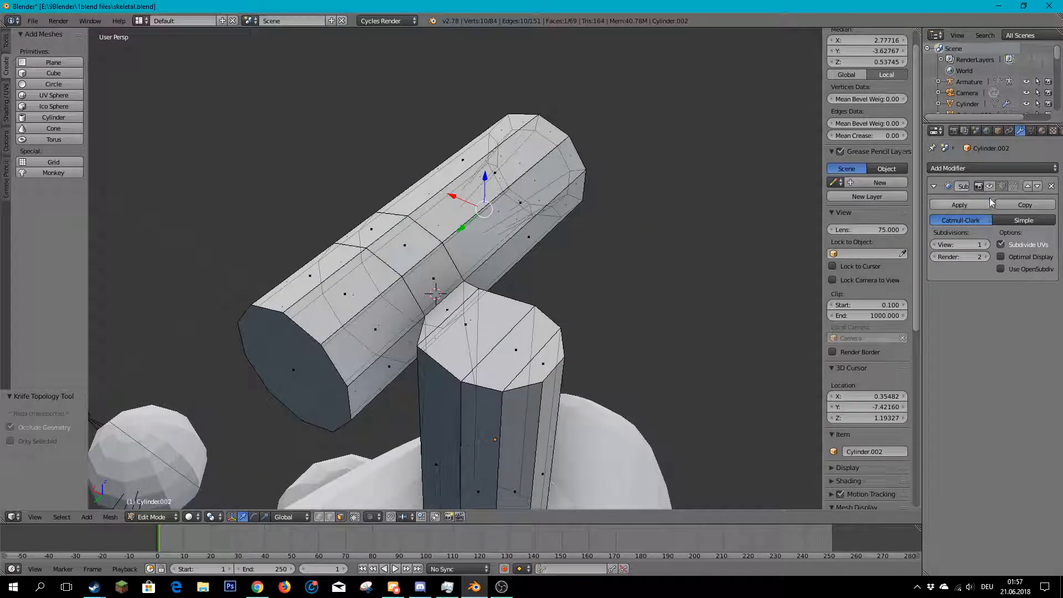
- Show the subdivision in the viewport and set its View subdivisions to 3
{"action": "scroll", "coordinate": [521, 355], "scroll_direction": "down", "scroll_amount": 3}
{"action": "middle_click_drag", "start_coordinate": [515, 363], "coordinate": [358, 303]}
{"action": "scroll", "coordinate": [352, 317], "scroll_direction": "up", "scroll_amount": 3}
{"action": "left_click", "coordinate": [983, 245]}
{"action": "left_click", "coordinate": [983, 245]}
{"action": "scroll", "coordinate": [444, 260], "scroll_direction": "down", "scroll_amount": 3}
{"action": "middle_click_drag", "start_coordinate": [444, 260], "coordinate": [501, 320]}
{"action": "scroll", "coordinate": [521, 282], "scroll_direction": "up", "scroll_amount": 3}
{"action": "scroll", "coordinate": [513, 332], "scroll_direction": "up", "scroll_amount": 3}
{"action": "middle_click_drag", "start_coordinate": [505, 414], "coordinate": [545, 367]}
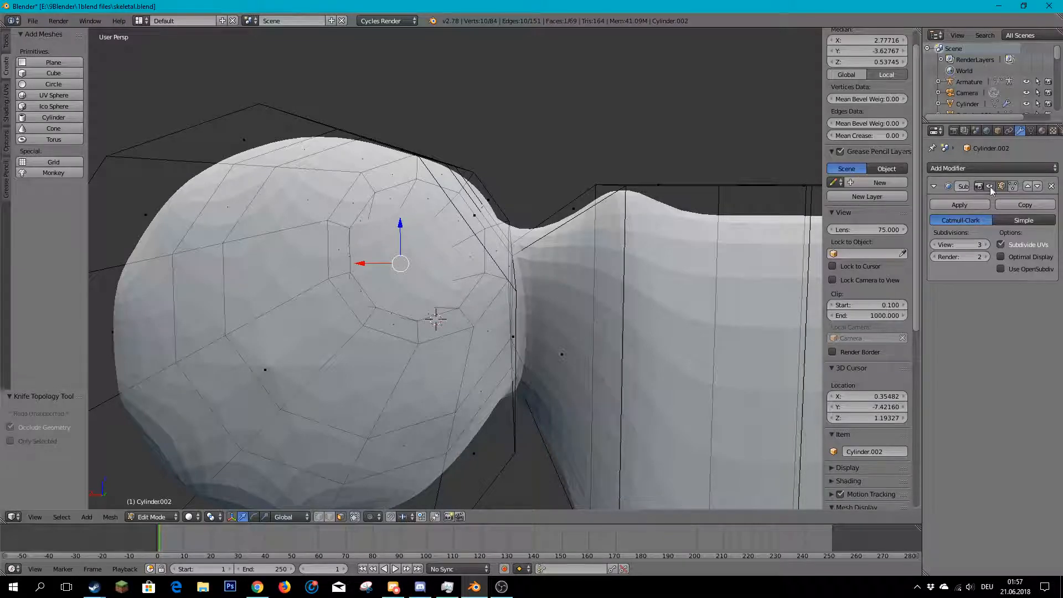
- Compare the column-and-barrel joint with and without smoothing in Object Mode, and return to Edit Mode with the subdivision preview hidden
{"action": "left_click", "coordinate": [990, 187]}
{"action": "middle_click_drag", "start_coordinate": [541, 147], "coordinate": [662, 264]}
{"action": "key", "text": "Tab"}
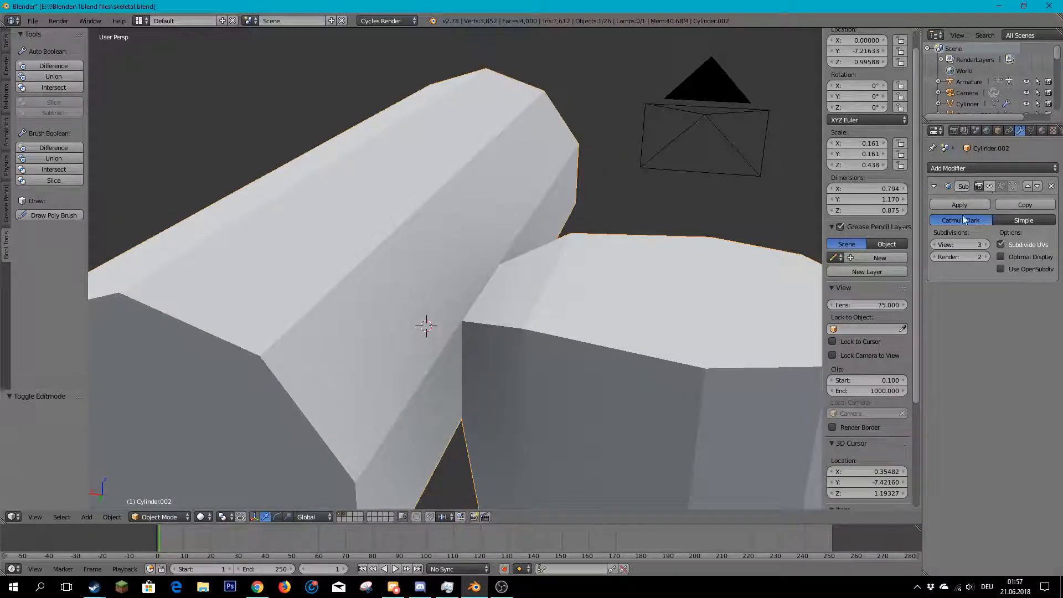
{"action": "left_click", "coordinate": [990, 187]}
{"action": "middle_click_drag", "start_coordinate": [712, 310], "coordinate": [447, 268]}
{"action": "key", "text": "Tab"}
{"action": "left_click", "coordinate": [999, 188]}
- Dissolve the two end vertices of the edge across the column's top that lies nearest the barrel
{"action": "middle_click_drag", "start_coordinate": [681, 238], "coordinate": [660, 371]}
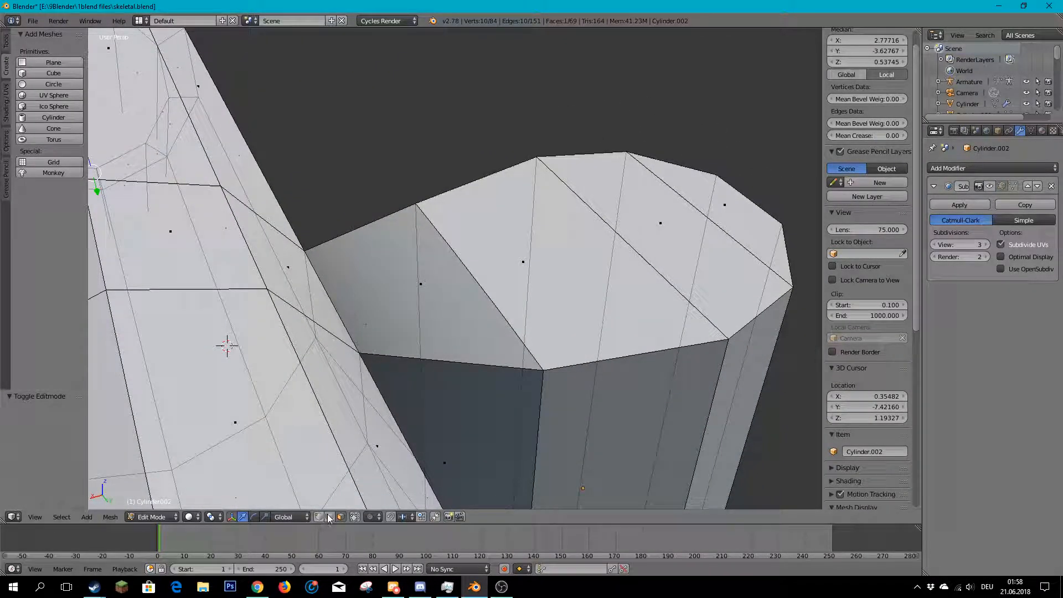
{"action": "right_click", "coordinate": [496, 298]}
{"action": "scroll", "coordinate": [496, 298], "scroll_direction": "down", "scroll_amount": 3}
{"action": "middle_click_drag", "start_coordinate": [495, 299], "coordinate": [545, 313]}
{"action": "scroll", "coordinate": [486, 294], "scroll_direction": "up", "scroll_amount": 5}
{"action": "left_click", "coordinate": [318, 518]}
{"action": "scroll", "coordinate": [443, 310], "scroll_direction": "up", "scroll_amount": 2}
{"action": "middle_click_drag", "start_coordinate": [443, 271], "coordinate": [458, 230]}
{"action": "right_click", "coordinate": [458, 231]}
{"action": "right_click", "coordinate": [613, 323], "text": "shift"}
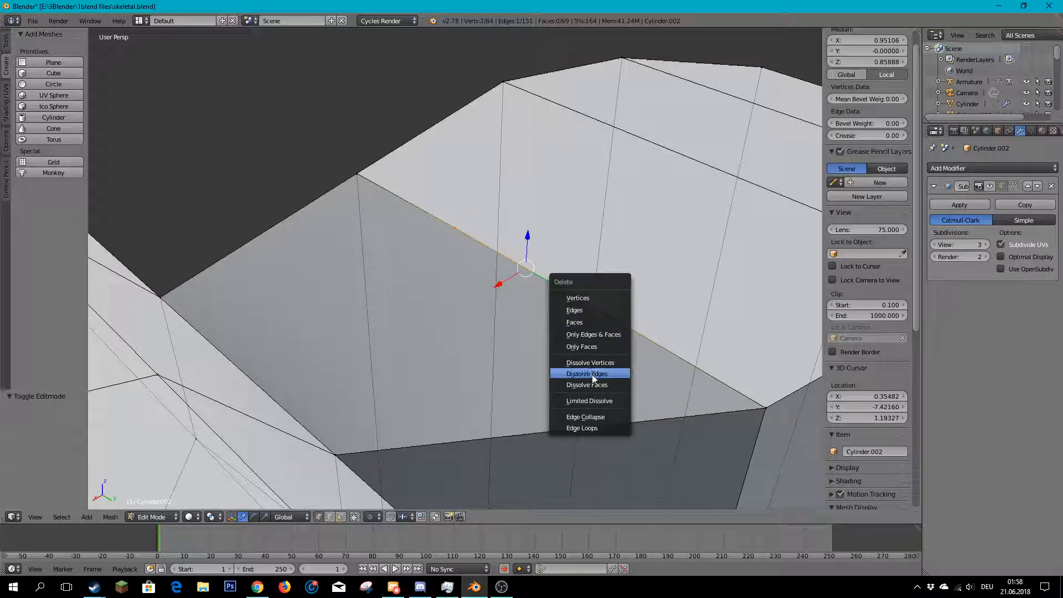
{"action": "left_click", "coordinate": [591, 364]}
- Show the subdivision preview in Edit Mode again and view the column and barrel from the side
{"action": "scroll", "coordinate": [591, 364], "scroll_direction": "down", "scroll_amount": 4}
{"action": "middle_click_drag", "start_coordinate": [591, 365], "coordinate": [527, 352]}
{"action": "left_click", "coordinate": [1002, 187]}
{"action": "middle_click_drag", "start_coordinate": [360, 244], "coordinate": [467, 337]}
{"action": "scroll", "coordinate": [519, 351], "scroll_direction": "up", "scroll_amount": 3}
{"action": "scroll", "coordinate": [492, 315], "scroll_direction": "down", "scroll_amount": 1}
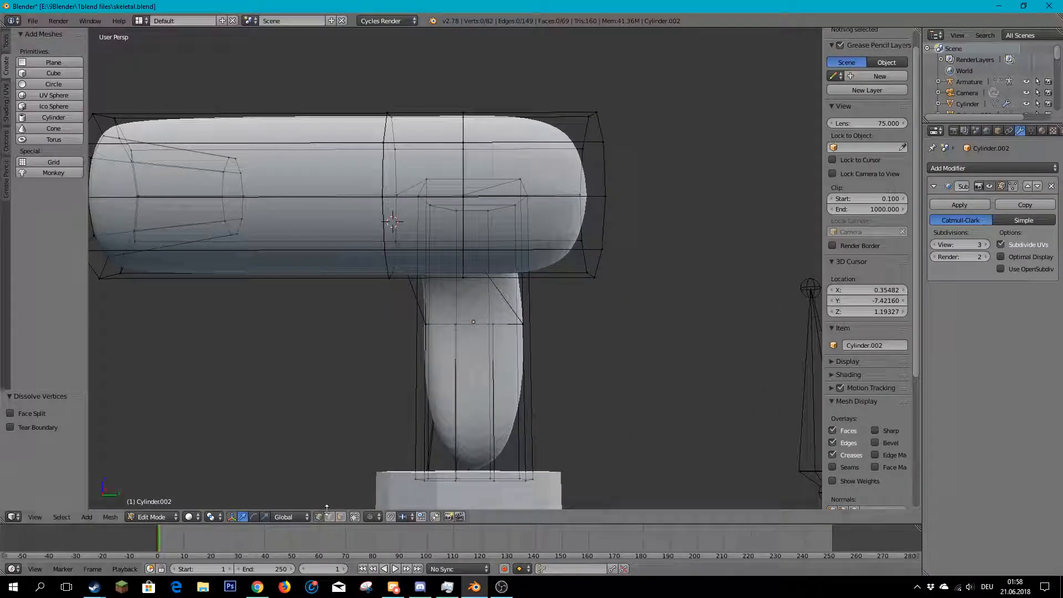
{"action": "middle_click_drag", "start_coordinate": [445, 376], "coordinate": [503, 413]}
{"action": "middle_click_drag", "start_coordinate": [456, 448], "coordinate": [422, 392]}
{"action": "middle_click_drag", "start_coordinate": [464, 445], "coordinate": [508, 376]}
{"action": "scroll", "coordinate": [436, 400], "scroll_direction": "down", "scroll_amount": 2}
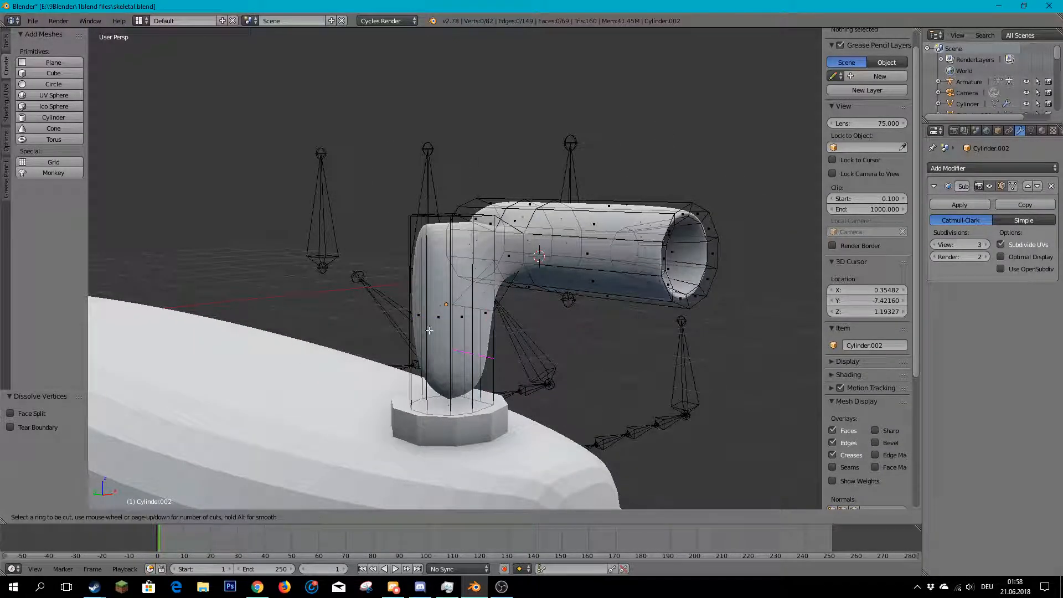
{"action": "key", "text": "Escape"}
- Select the three adjacent side faces of the column beneath the barrel joint and merge them into one face
{"action": "middle_click_drag", "start_coordinate": [448, 355], "coordinate": [326, 351]}
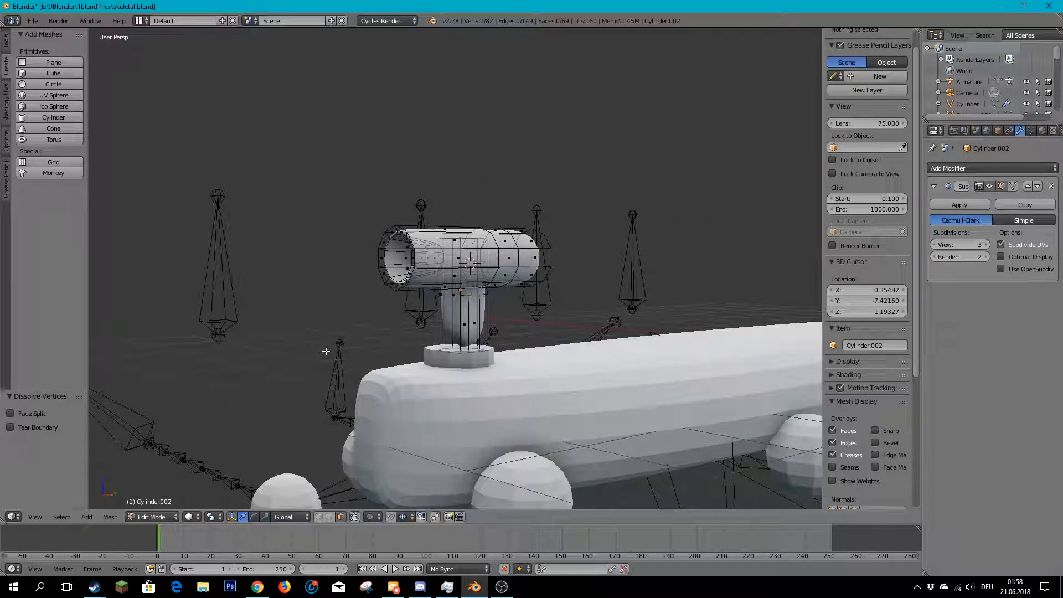
{"action": "scroll", "coordinate": [492, 443], "scroll_direction": "up", "scroll_amount": 5}
{"action": "middle_click_drag", "start_coordinate": [535, 450], "coordinate": [421, 493]}
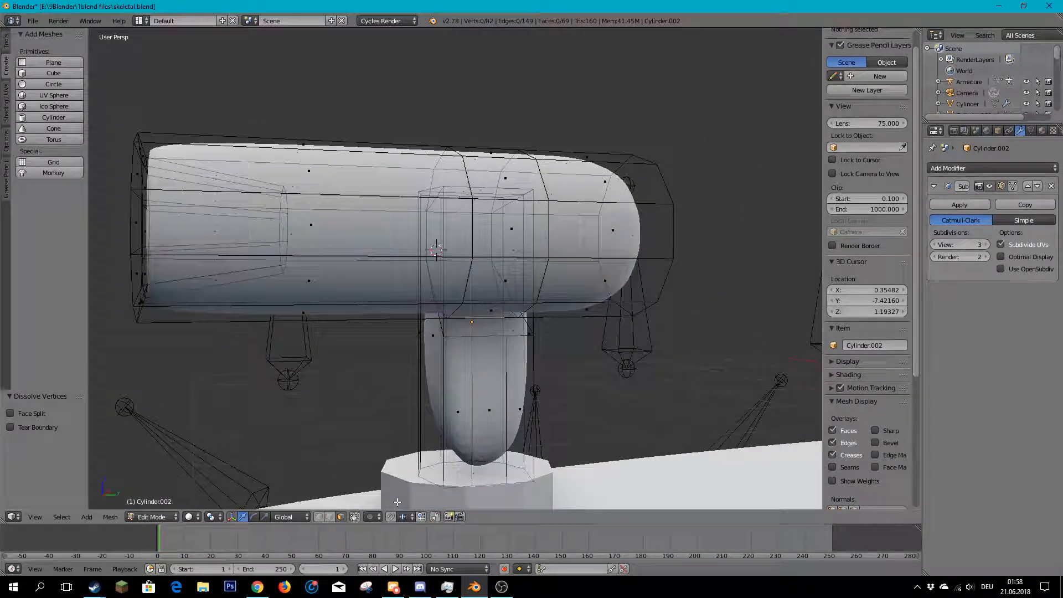
{"action": "right_click", "coordinate": [442, 401]}
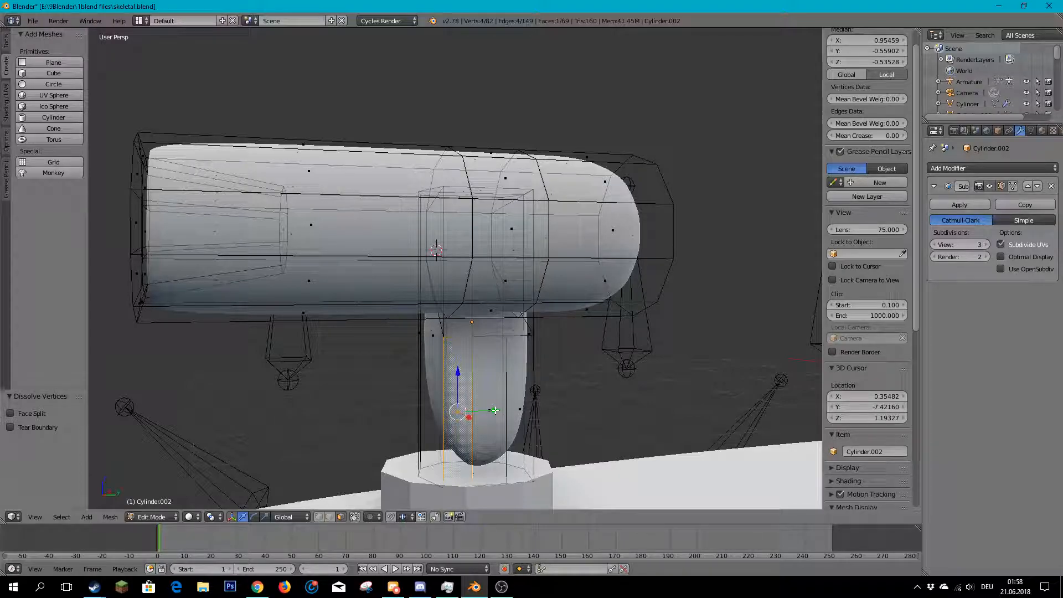
{"action": "key", "text": "f"}
- Examine the smoothed column and barrel from several sides in both Object Mode and Edit Mode
{"action": "scroll", "coordinate": [521, 406], "scroll_direction": "down", "scroll_amount": 6}
{"action": "middle_click_drag", "start_coordinate": [521, 406], "coordinate": [416, 363]}
{"action": "scroll", "coordinate": [123, 317], "scroll_direction": "up", "scroll_amount": 6}
{"action": "scroll", "coordinate": [356, 349], "scroll_direction": "down", "scroll_amount": 2}
{"action": "scroll", "coordinate": [428, 341], "scroll_direction": "down", "scroll_amount": 3}
{"action": "middle_click_drag", "start_coordinate": [414, 273], "coordinate": [620, 354]}
{"action": "scroll", "coordinate": [510, 347], "scroll_direction": "up", "scroll_amount": 3}
{"action": "key", "text": "Tab"}
{"action": "scroll", "coordinate": [632, 396], "scroll_direction": "down", "scroll_amount": 2}
{"action": "middle_click_drag", "start_coordinate": [632, 396], "coordinate": [513, 285]}
{"action": "scroll", "coordinate": [280, 299], "scroll_direction": "down", "scroll_amount": 6}
{"action": "scroll", "coordinate": [295, 272], "scroll_direction": "down", "scroll_amount": 3}
{"action": "scroll", "coordinate": [443, 316], "scroll_direction": "up", "scroll_amount": 6}
{"action": "key", "text": "Tab"}
{"action": "scroll", "coordinate": [513, 285], "scroll_direction": "up", "scroll_amount": 4}
{"action": "middle_click_drag", "start_coordinate": [410, 216], "coordinate": [314, 238]}
{"action": "scroll", "coordinate": [521, 200], "scroll_direction": "up", "scroll_amount": 3}
{"action": "scroll", "coordinate": [386, 253], "scroll_direction": "down", "scroll_amount": 6}
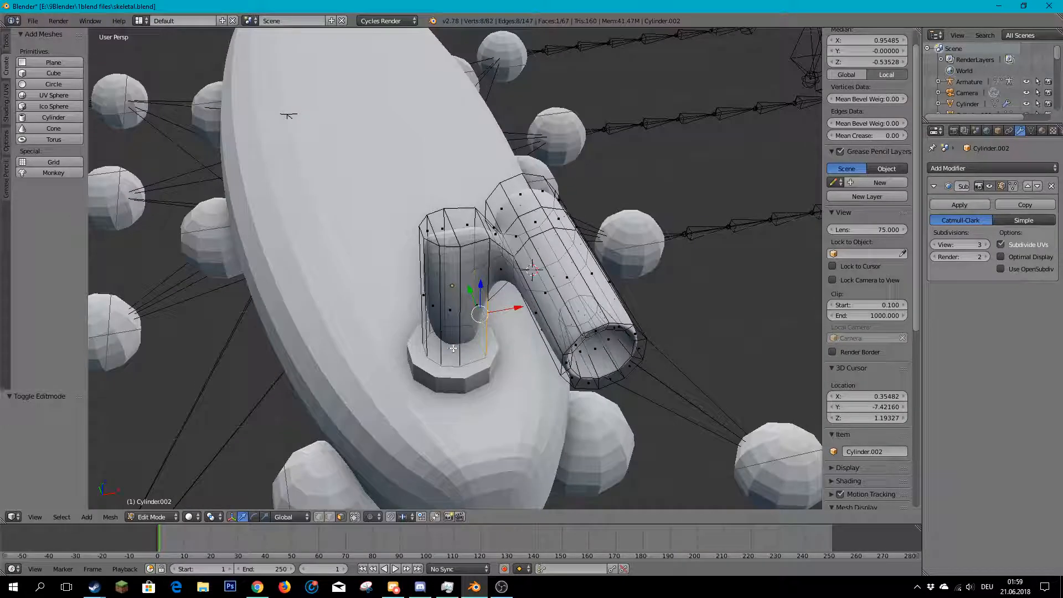
- Select the base disc under the column in Object Mode and add a Subdivision Surface modifier to it
{"action": "key", "text": "Tab"}
{"action": "right_click", "coordinate": [451, 367]}
{"action": "scroll", "coordinate": [461, 392], "scroll_direction": "up", "scroll_amount": 5}
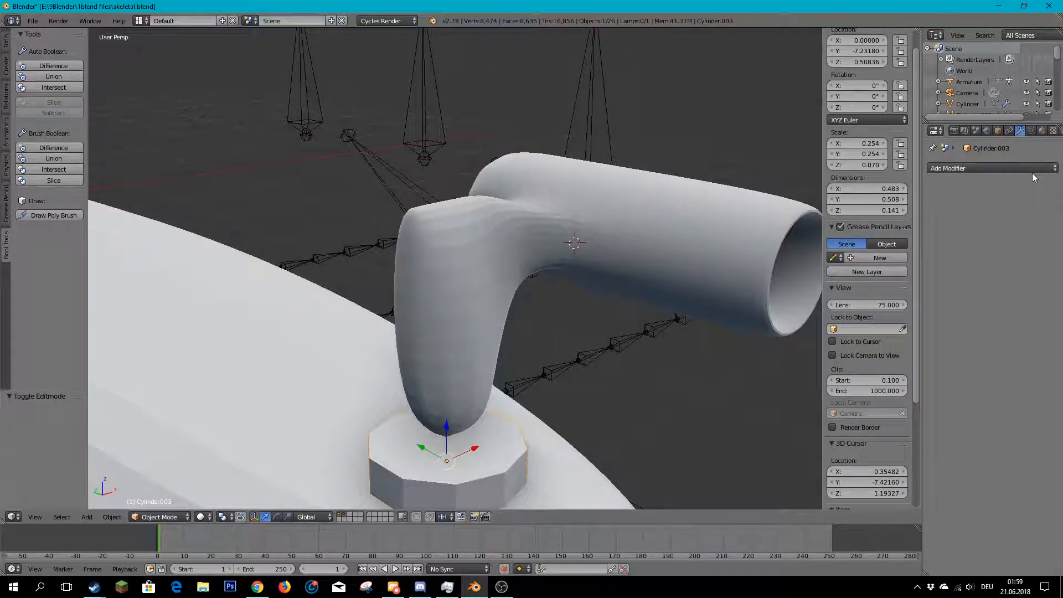
{"action": "left_click", "coordinate": [985, 169]}
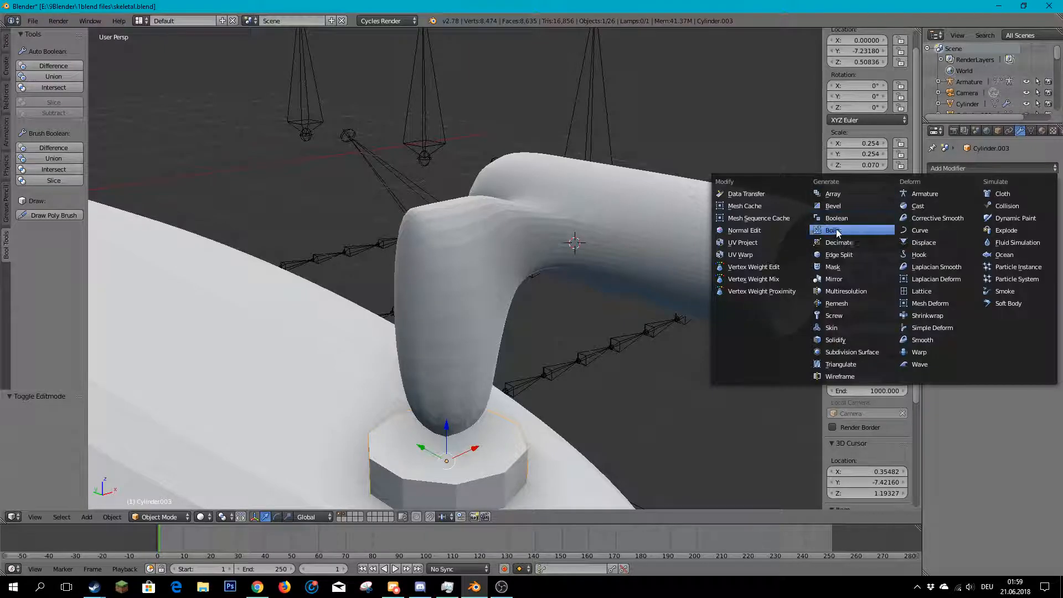
{"action": "left_click", "coordinate": [846, 351]}
- In Edit Mode, extrude the base disc's top face in place and scale the new face down to its centre
{"action": "scroll", "coordinate": [531, 343], "scroll_direction": "down", "scroll_amount": 5}
{"action": "middle_click_drag", "start_coordinate": [487, 332], "coordinate": [447, 411]}
{"action": "scroll", "coordinate": [421, 302], "scroll_direction": "up", "scroll_amount": 3}
{"action": "key", "text": "Tab"}
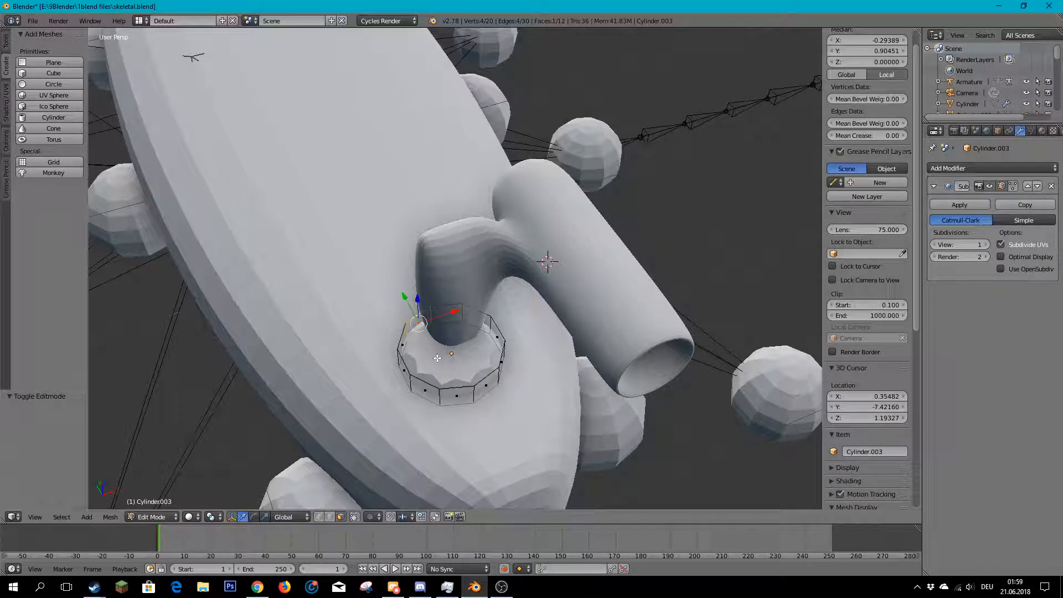
{"action": "left_click", "coordinate": [356, 518]}
{"action": "scroll", "coordinate": [487, 415], "scroll_direction": "up", "scroll_amount": 2}
{"action": "right_click", "coordinate": [490, 412]}
{"action": "scroll", "coordinate": [490, 413], "scroll_direction": "down", "scroll_amount": 2}
{"action": "middle_click_drag", "start_coordinate": [490, 413], "coordinate": [532, 382]}
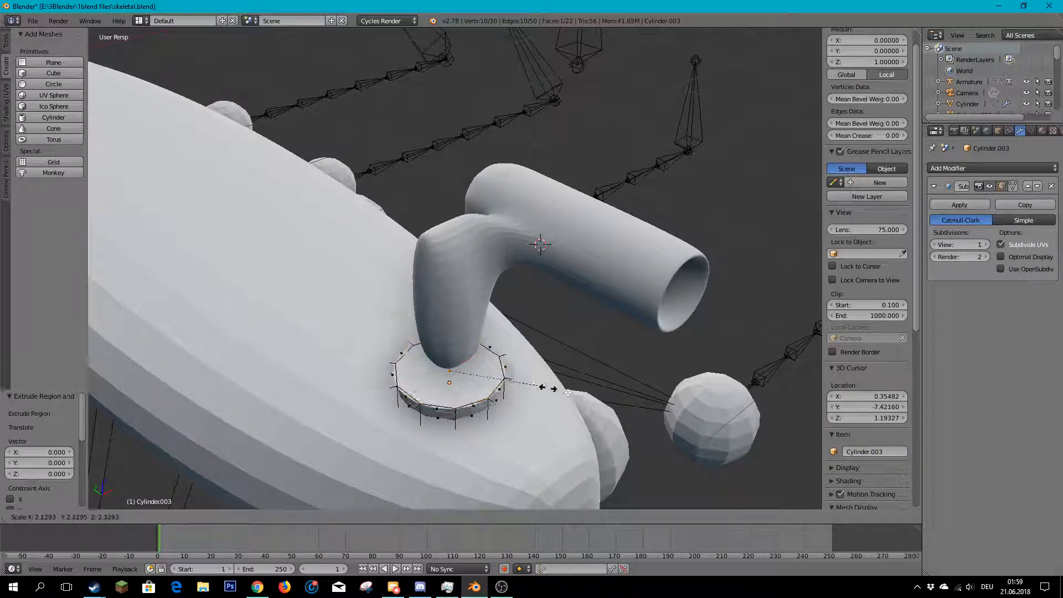
{"action": "left_click", "coordinate": [457, 371]}
{"action": "middle_click_drag", "start_coordinate": [457, 371], "coordinate": [445, 438]}
{"action": "scroll", "coordinate": [445, 439], "scroll_direction": "down", "scroll_amount": 3}
- Hide the body object and select the base disc
{"action": "key", "text": "Tab"}
{"action": "right_click", "coordinate": [448, 376]}
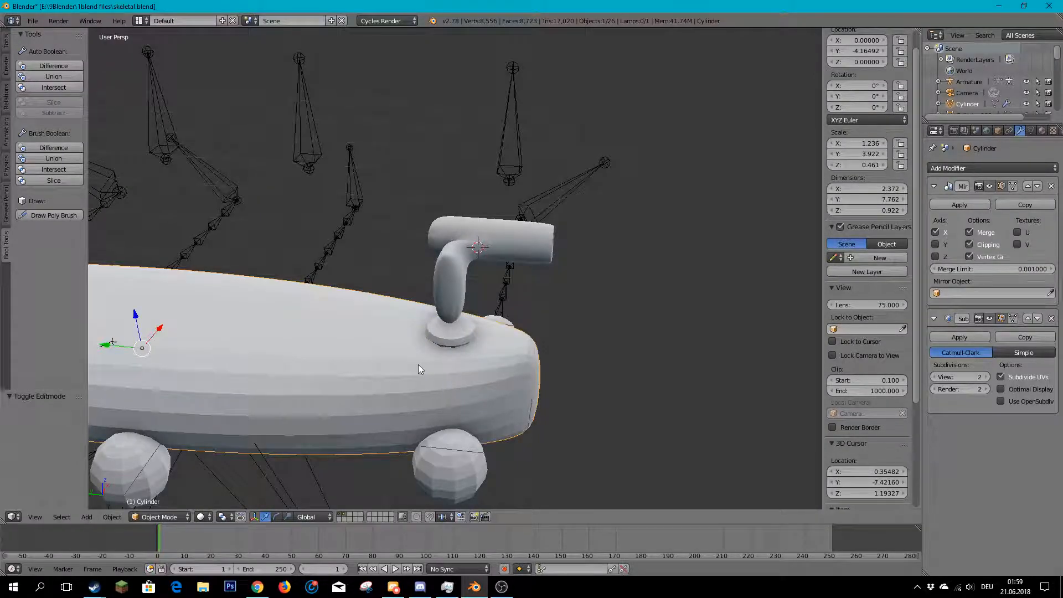
{"action": "key", "text": "h"}
{"action": "middle_click_drag", "start_coordinate": [416, 370], "coordinate": [479, 283]}
{"action": "right_click", "coordinate": [496, 362]}
- Extrude the base disc's bottom face in place and scale the new face to 0.041 at the centre
{"action": "key", "text": "Tab"}
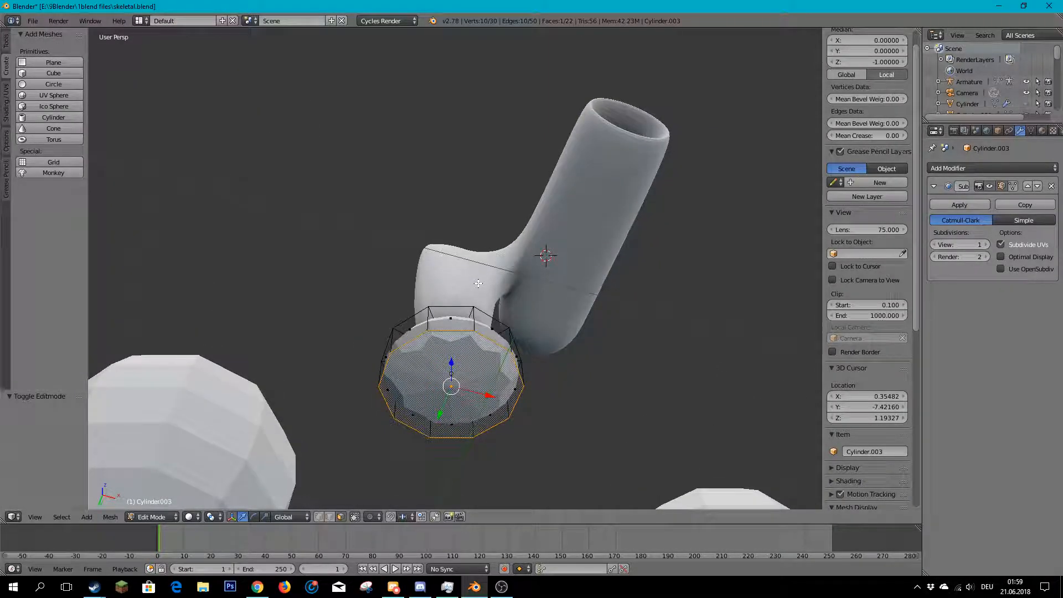
{"action": "middle_click_drag", "start_coordinate": [472, 376], "coordinate": [432, 376]}
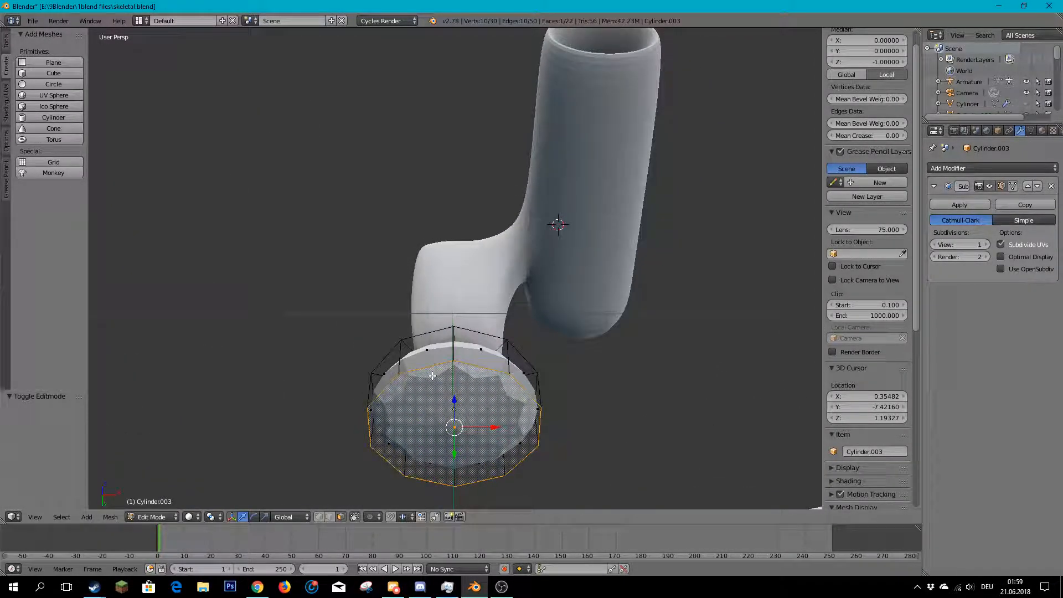
{"action": "middle_click_drag", "start_coordinate": [485, 413], "coordinate": [432, 288]}
{"action": "scroll", "coordinate": [458, 303], "scroll_direction": "up", "scroll_amount": 4}
{"action": "key", "text": "e"}
{"action": "right_click", "coordinate": [552, 294]}
{"action": "key", "text": "s"}
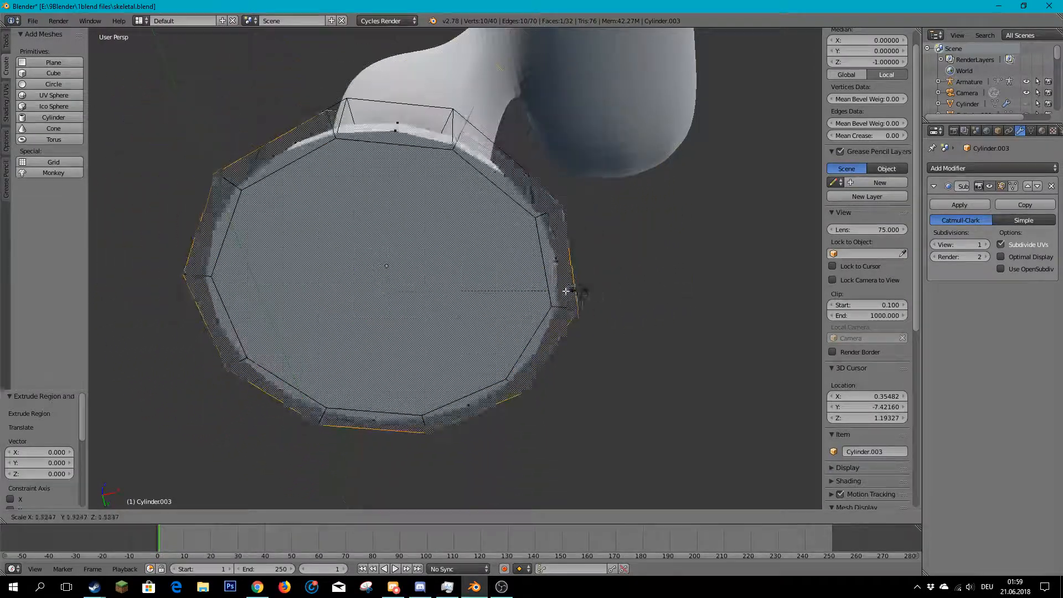
{"action": "left_click", "coordinate": [389, 298]}
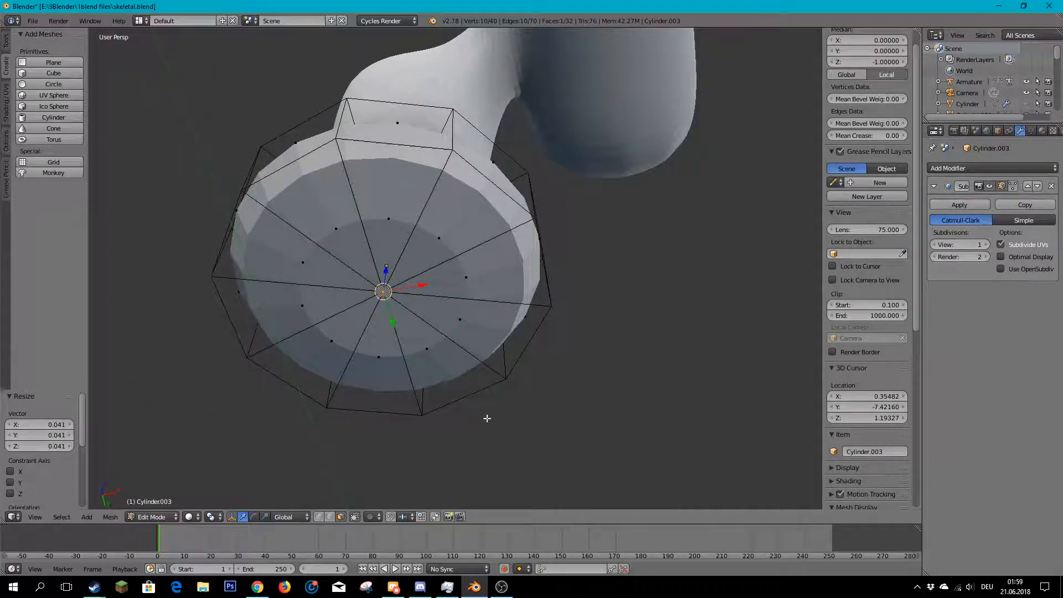
- Select all faces of the disc's underside, move them straight down to about local Z -3.253, and return to Object Mode
{"action": "scroll", "coordinate": [552, 423], "scroll_direction": "down", "scroll_amount": 6}
{"action": "middle_click_drag", "start_coordinate": [553, 423], "coordinate": [466, 309]}
{"action": "scroll", "coordinate": [466, 309], "scroll_direction": "up", "scroll_amount": 5}
{"action": "left_click_drag", "start_coordinate": [413, 225], "coordinate": [506, 326]}
{"action": "scroll", "coordinate": [506, 327], "scroll_direction": "down", "scroll_amount": 5}
{"action": "middle_click_drag", "start_coordinate": [507, 327], "coordinate": [486, 332]}
{"action": "left_click_drag", "start_coordinate": [459, 295], "coordinate": [460, 331]}
{"action": "scroll", "coordinate": [460, 332], "scroll_direction": "down", "scroll_amount": 5}
{"action": "middle_click_drag", "start_coordinate": [459, 331], "coordinate": [503, 340]}
{"action": "scroll", "coordinate": [473, 354], "scroll_direction": "up", "scroll_amount": 4}
{"action": "key", "text": "Tab"}
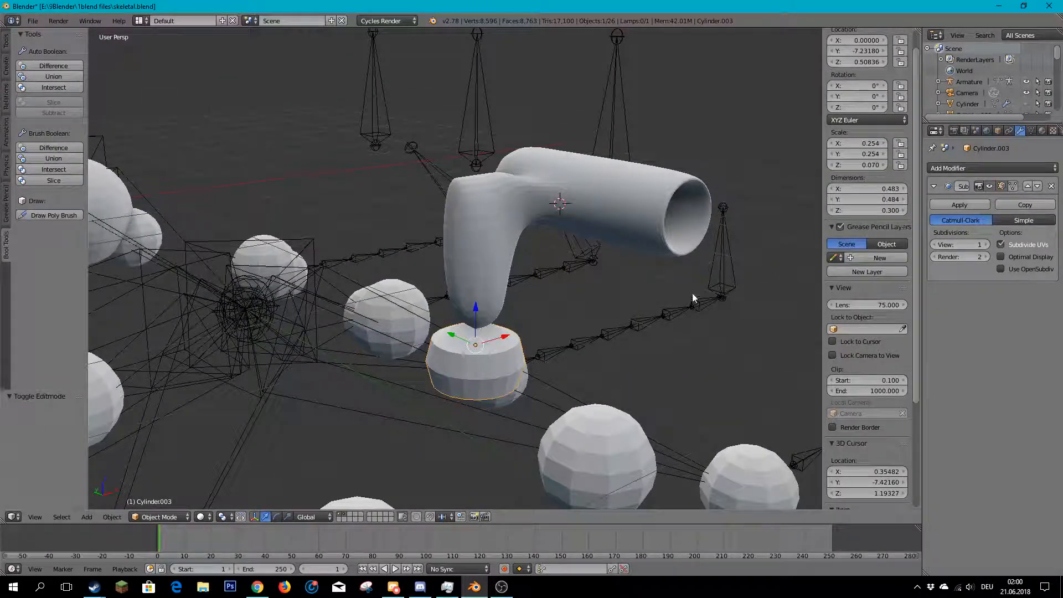
- Try a higher View subdivision level on the base disc and set it back to 1
{"action": "left_click", "coordinate": [986, 245]}
{"action": "left_click", "coordinate": [934, 244]}
{"action": "key", "text": "Tab"}
{"action": "middle_click_drag", "start_coordinate": [438, 261], "coordinate": [455, 257]}
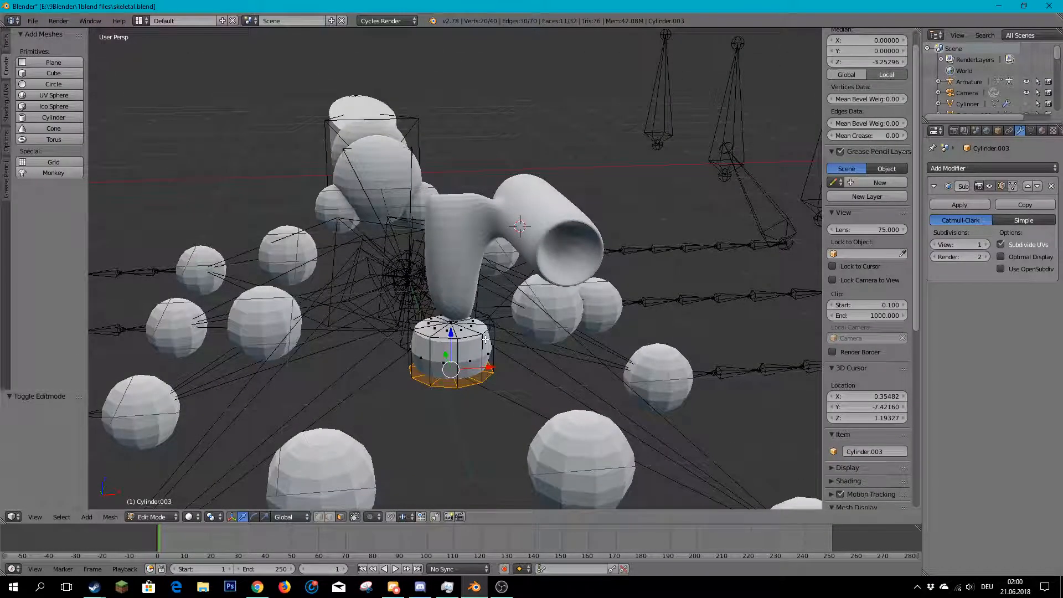
{"action": "key", "text": "Tab"}
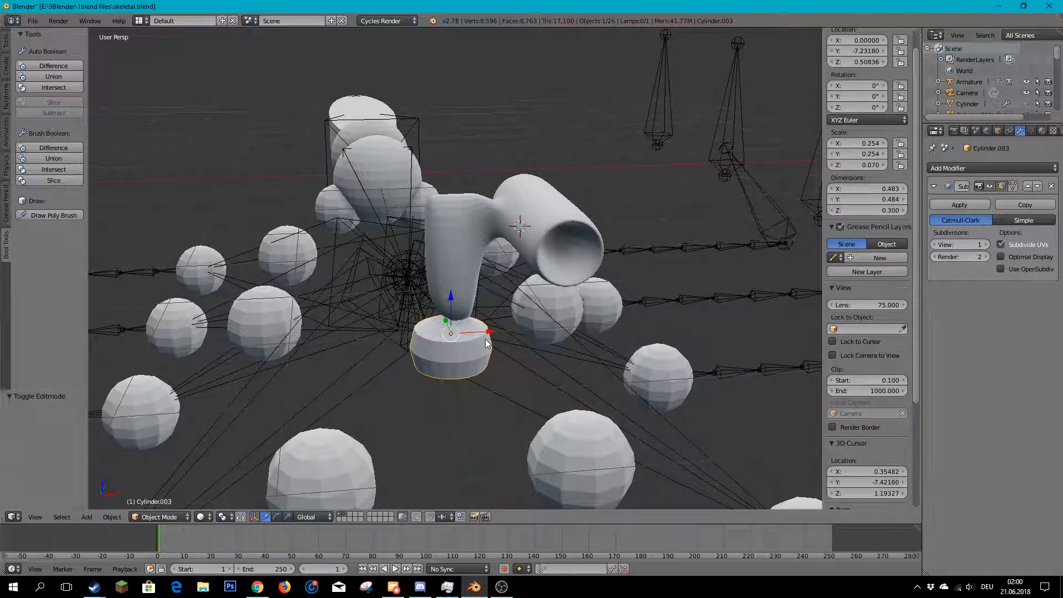
- Unhide the body object and start the Screencast Keys display
{"action": "key", "text": "alt+h"}
{"action": "scroll", "coordinate": [523, 359], "scroll_direction": "down", "scroll_amount": 5}
{"action": "middle_click_drag", "start_coordinate": [523, 359], "coordinate": [467, 372]}
{"action": "scroll", "coordinate": [483, 361], "scroll_direction": "up", "scroll_amount": 4}
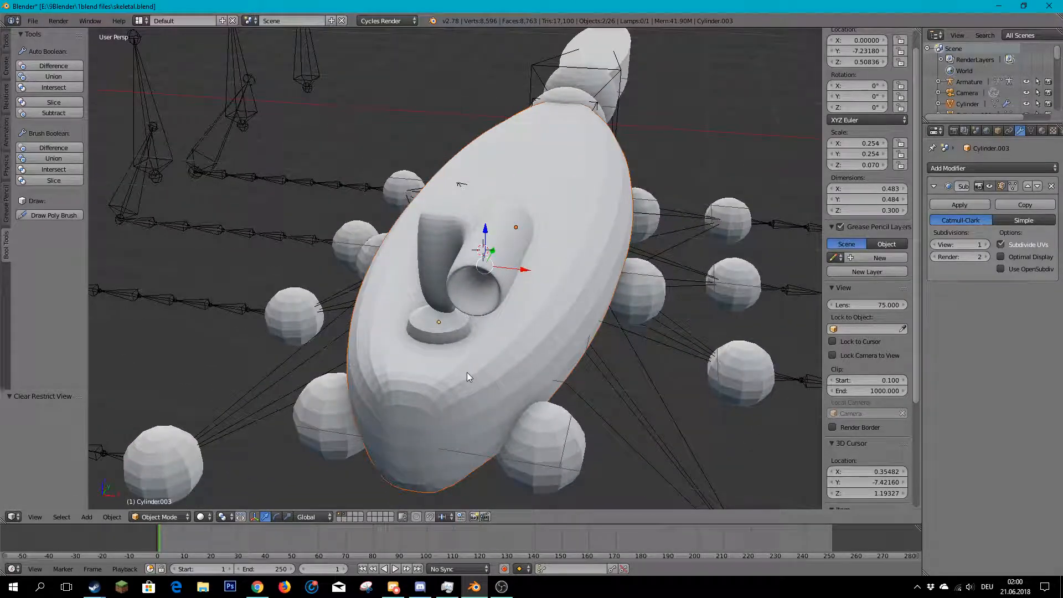
{"action": "scroll", "coordinate": [837, 345], "scroll_direction": "down", "scroll_amount": 5}
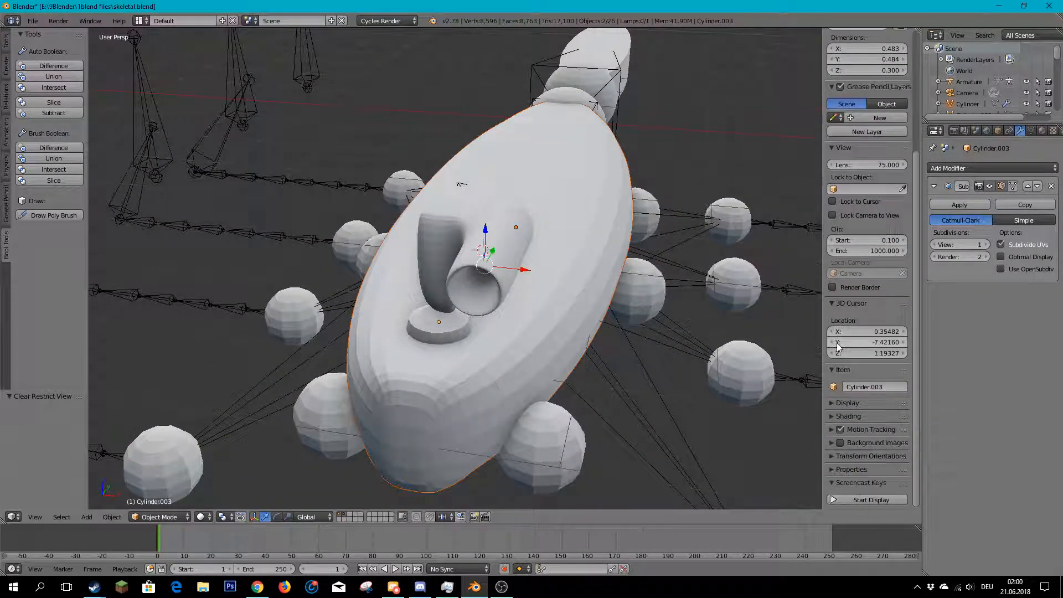
{"action": "left_click", "coordinate": [871, 499]}
- Select the armature and switch it to Pose Mode
{"action": "middle_click_drag", "start_coordinate": [505, 333], "coordinate": [445, 317]}
{"action": "scroll", "coordinate": [451, 347], "scroll_direction": "up", "scroll_amount": 6}
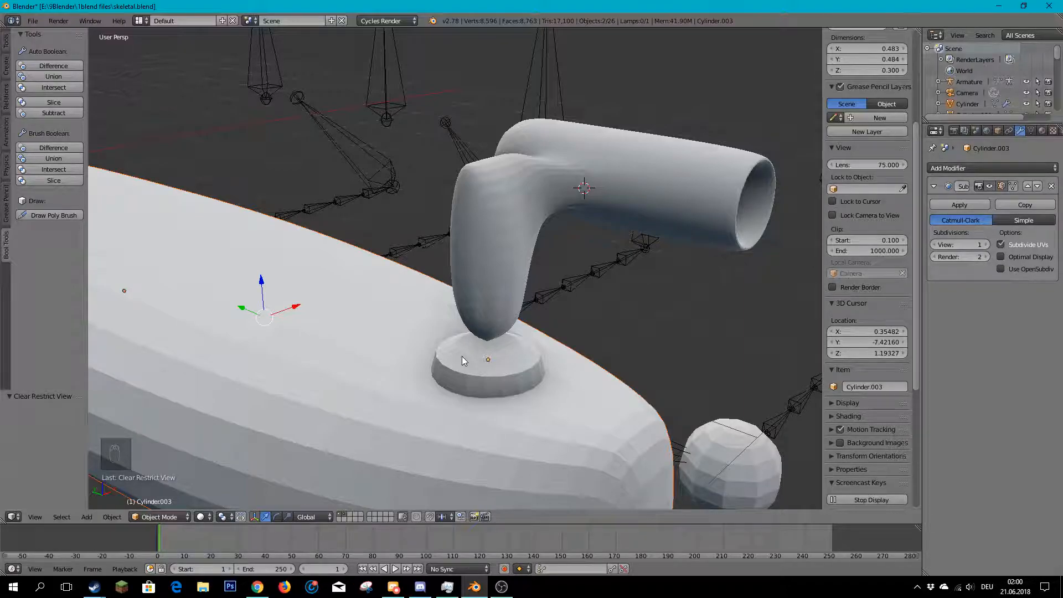
{"action": "scroll", "coordinate": [462, 357], "scroll_direction": "down", "scroll_amount": 6}
{"action": "middle_click_drag", "start_coordinate": [462, 356], "coordinate": [412, 335]}
{"action": "middle_click_drag", "start_coordinate": [566, 385], "coordinate": [458, 364]}
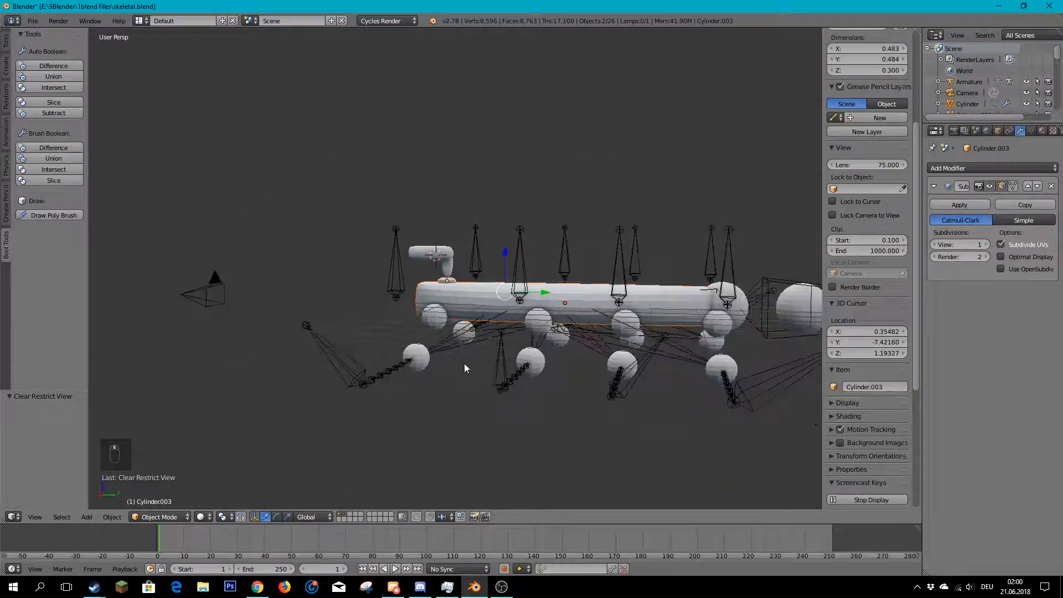
{"action": "right_click", "coordinate": [329, 356]}
{"action": "left_click", "coordinate": [161, 516]}
{"action": "left_click", "coordinate": [184, 477]}
{"action": "middle_click_drag", "start_coordinate": [184, 477], "coordinate": [363, 361]}
- Pose the two front legs by moving their control bones, Bone.069 and Bone.073
{"action": "key", "text": "g"}
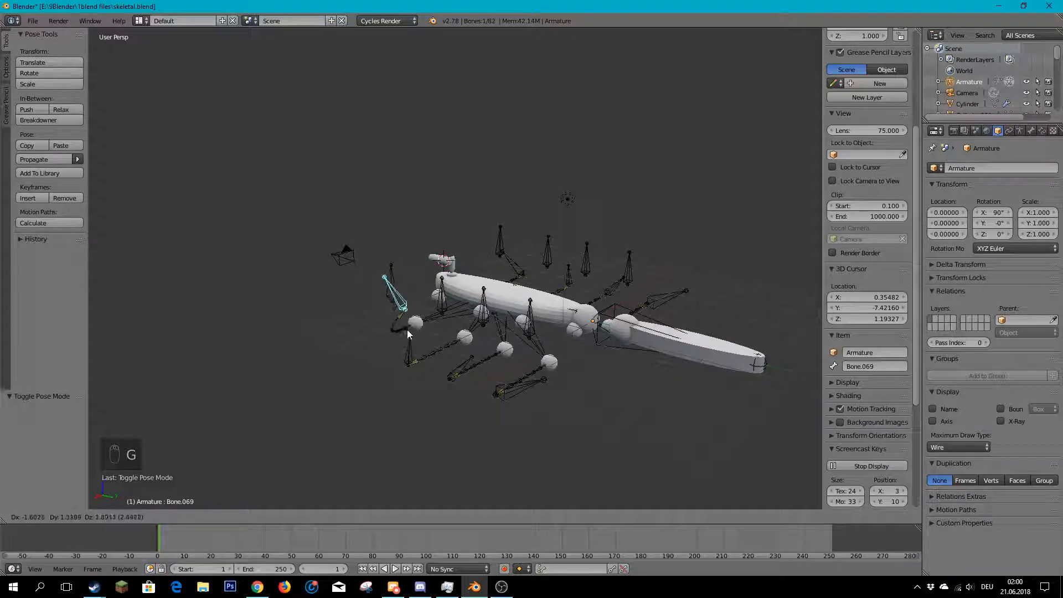
{"action": "left_click", "coordinate": [382, 357]}
{"action": "middle_click_drag", "start_coordinate": [401, 455], "coordinate": [512, 390]}
{"action": "right_click", "coordinate": [510, 398]}
{"action": "key", "text": "g"}
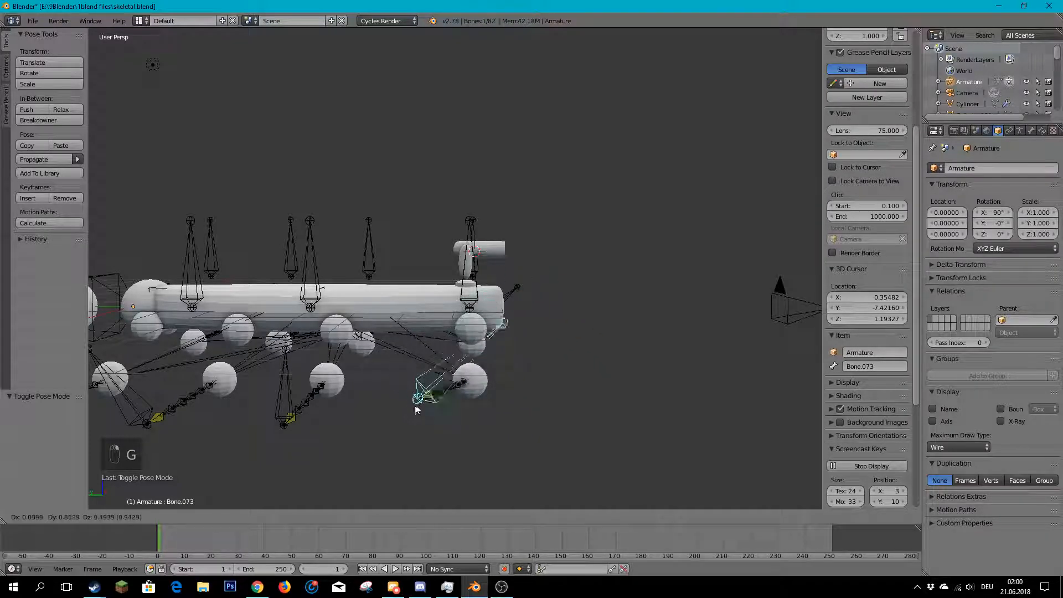
{"action": "left_click", "coordinate": [406, 363]}
- Stretch the front leg outward by moving its control bone, Bone.073
{"action": "middle_click_drag", "start_coordinate": [354, 380], "coordinate": [411, 332]}
{"action": "key", "text": "KP_Decimal"}
{"action": "middle_click_drag", "start_coordinate": [472, 307], "coordinate": [570, 278]}
{"action": "key", "text": "g"}
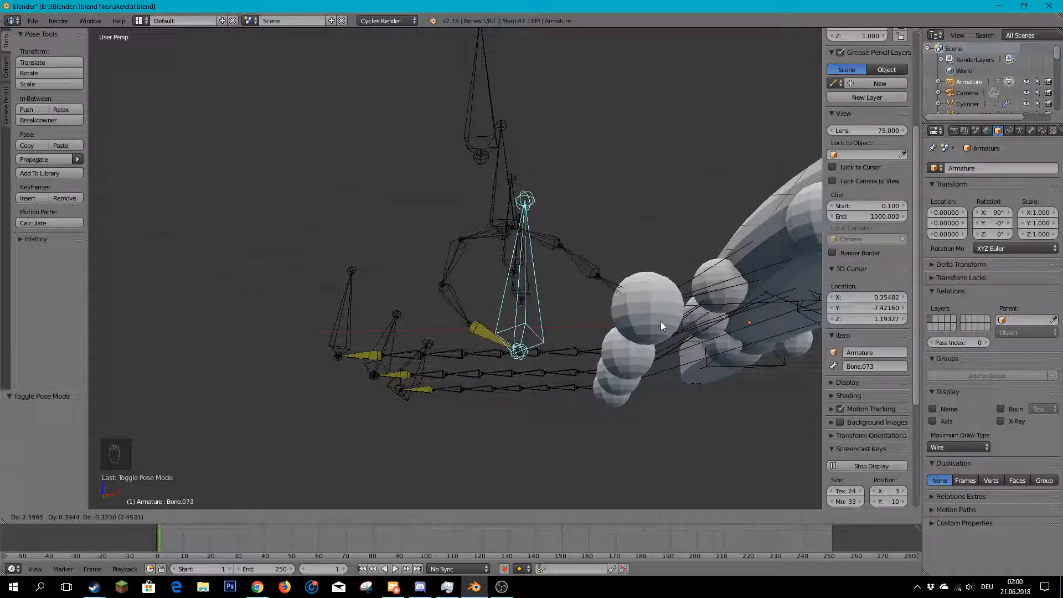
{"action": "left_click", "coordinate": [294, 350]}
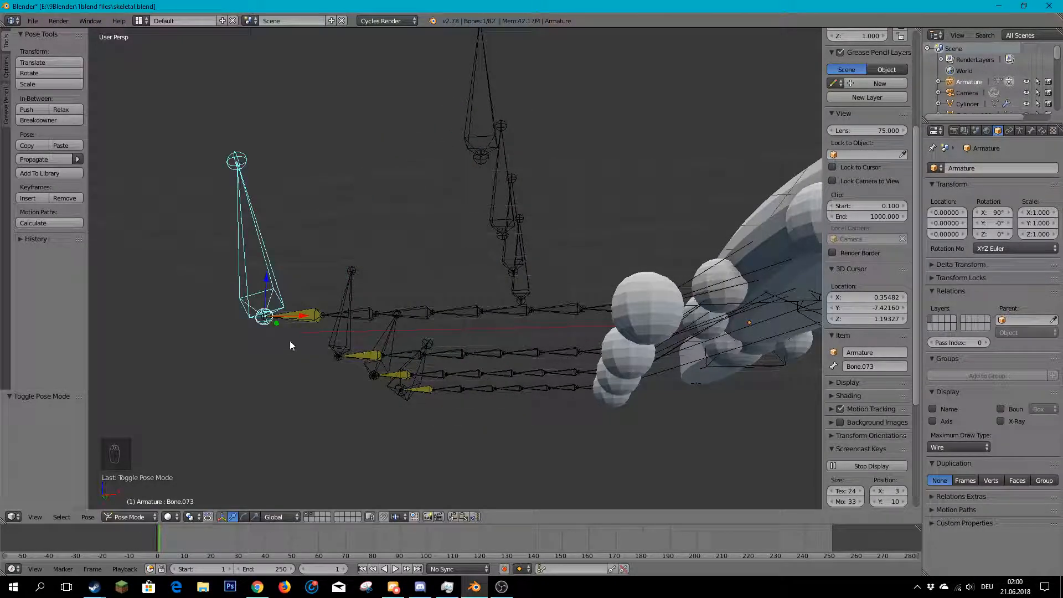
- Examine the IK constraint on Bone.065, the end bone of the front leg
{"action": "right_click", "coordinate": [314, 314]}
{"action": "left_click", "coordinate": [1030, 131]}
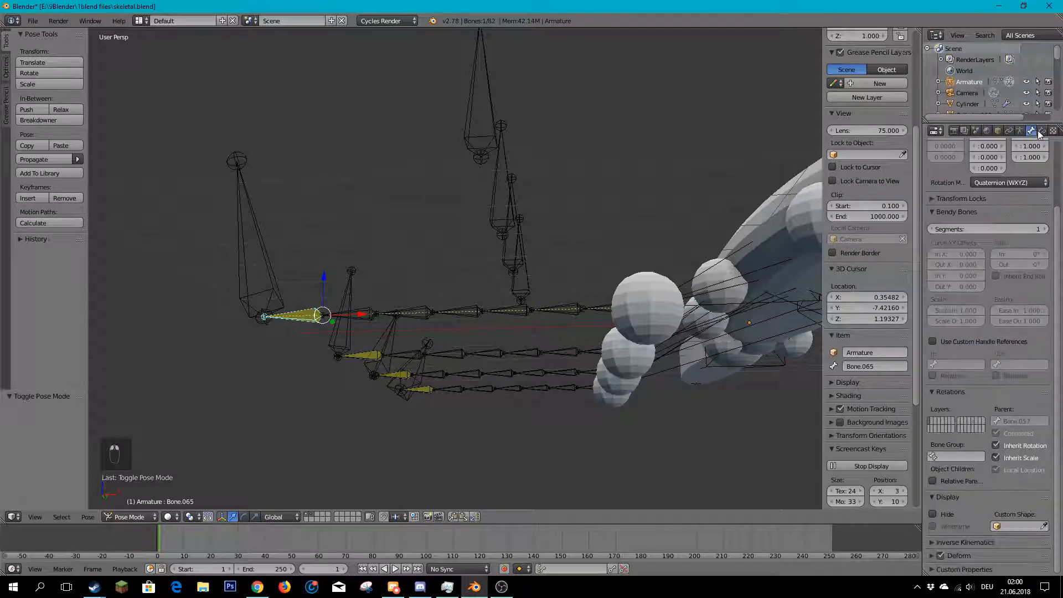
{"action": "left_click", "coordinate": [1043, 131]}
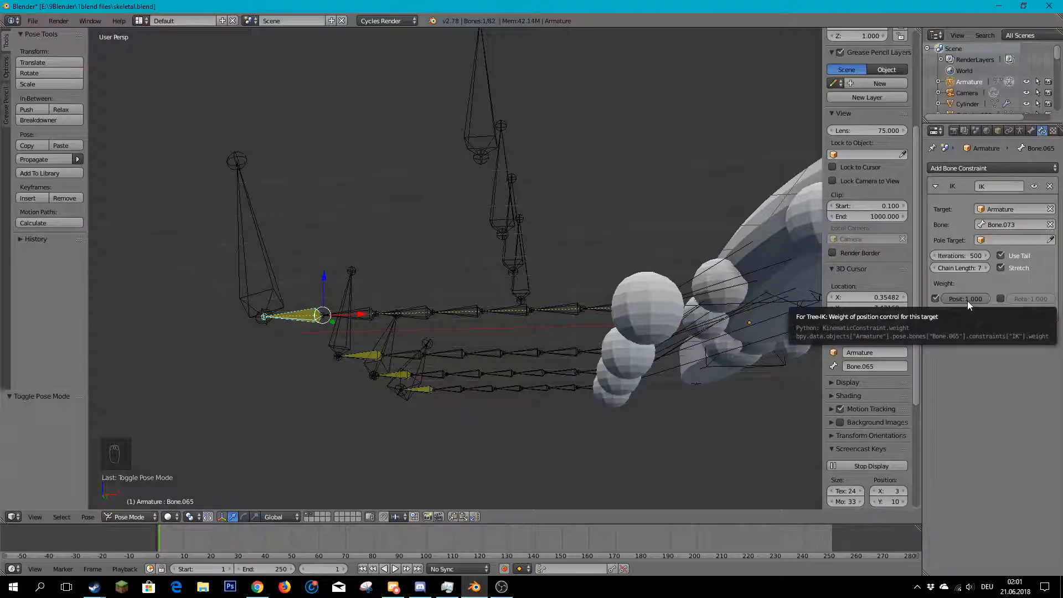
{"action": "scroll", "coordinate": [870, 257], "scroll_direction": "down", "scroll_amount": 1}
{"action": "scroll", "coordinate": [665, 249], "scroll_direction": "down", "scroll_amount": 6}
{"action": "middle_click_drag", "start_coordinate": [610, 250], "coordinate": [534, 295]}
{"action": "scroll", "coordinate": [477, 265], "scroll_direction": "up", "scroll_amount": 10}
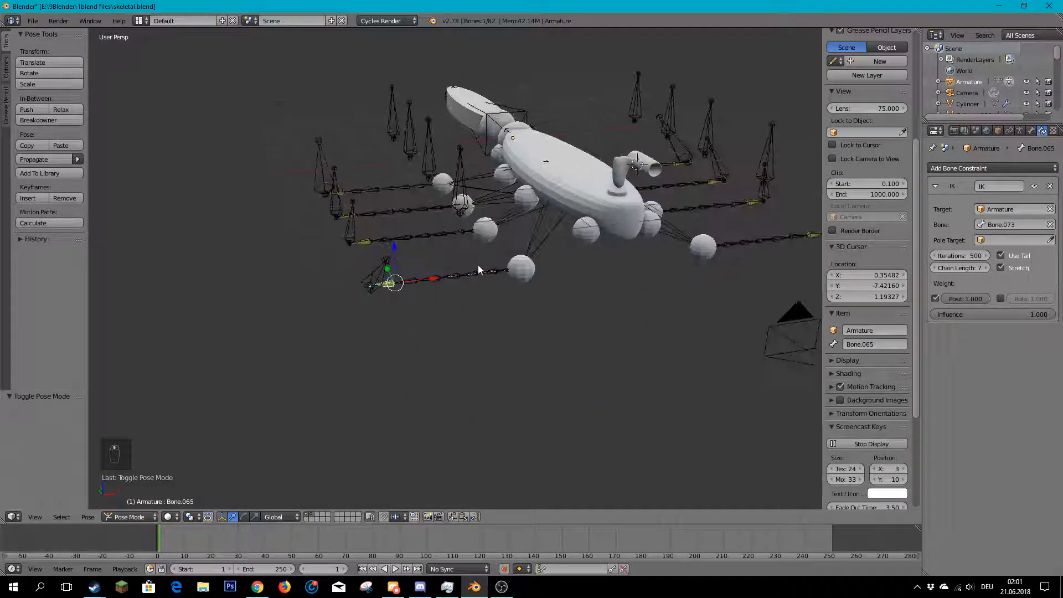
- Select the front leg's chain of bones and switch the armature to Edit Mode
{"action": "scroll", "coordinate": [520, 235], "scroll_direction": "down", "scroll_amount": 4}
{"action": "middle_click_drag", "start_coordinate": [519, 235], "coordinate": [502, 217]}
{"action": "right_click", "coordinate": [573, 294]}
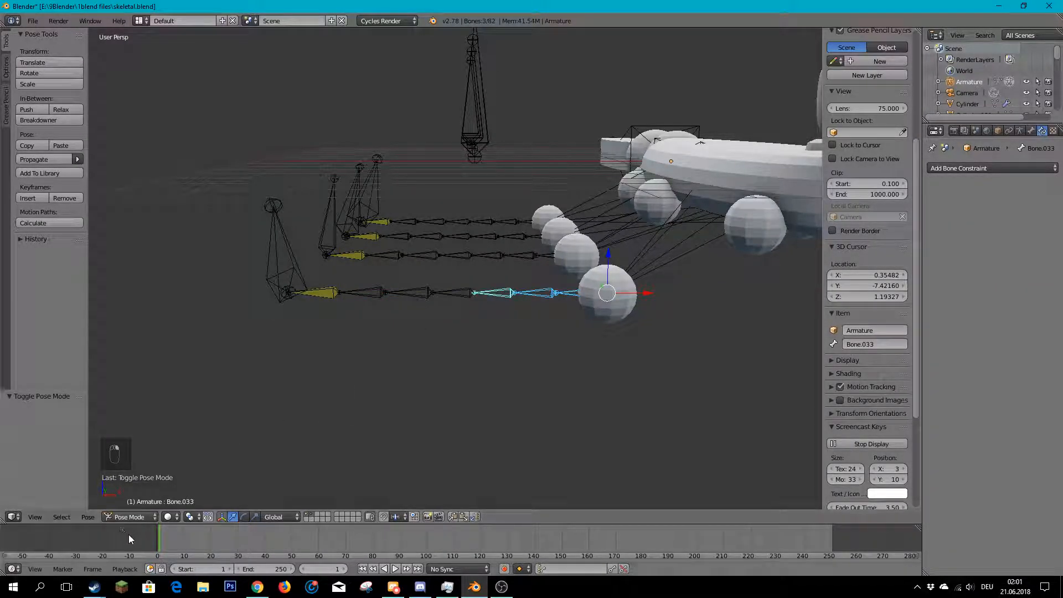
{"action": "left_click", "coordinate": [132, 516]}
{"action": "left_click", "coordinate": [145, 491]}
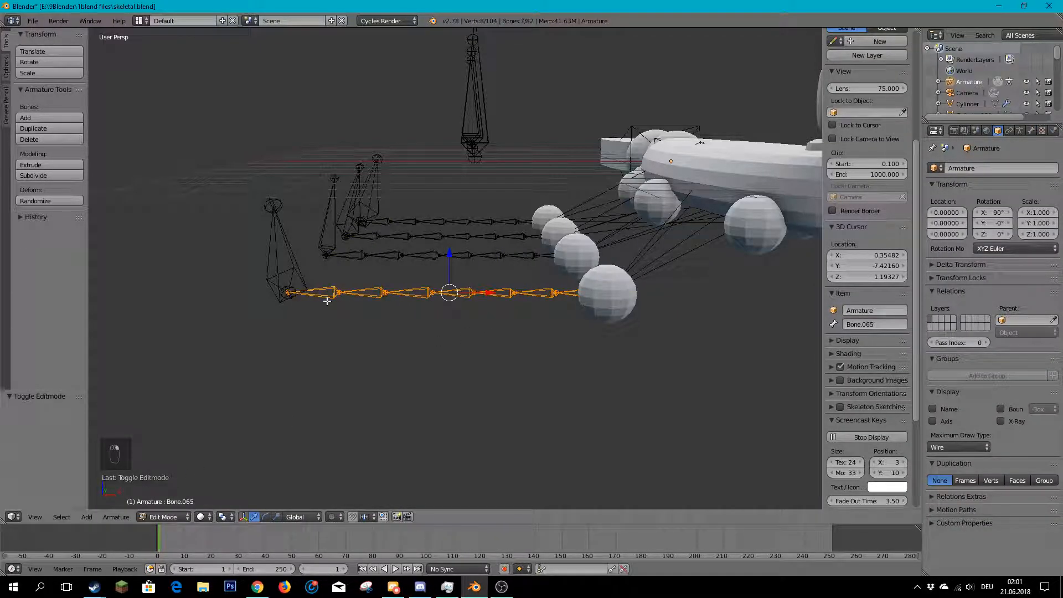
- Try to scale up the front leg's bone chain together with its control bone
{"action": "scroll", "coordinate": [315, 300], "scroll_direction": "down", "scroll_amount": 4}
{"action": "middle_click_drag", "start_coordinate": [345, 270], "coordinate": [476, 296]}
{"action": "key", "text": "s"}
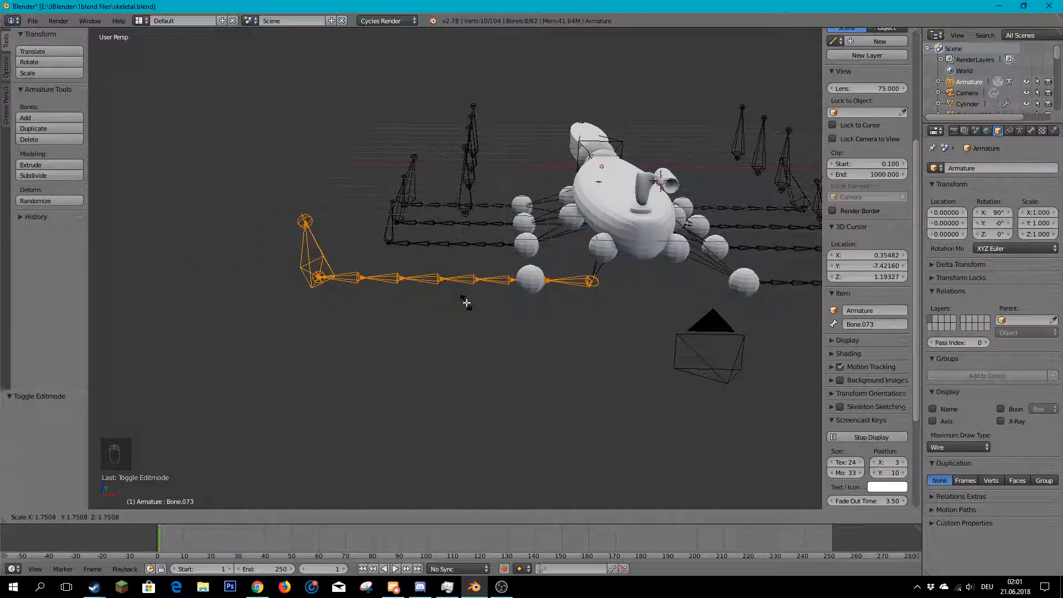
{"action": "left_click", "coordinate": [438, 288]}
- Snap the 3D cursor to the centre and set its Y location to -3.88 so it sits in the body
{"action": "scroll", "coordinate": [541, 273], "scroll_direction": "down", "scroll_amount": 1}
{"action": "middle_click_drag", "start_coordinate": [541, 273], "coordinate": [474, 285]}
{"action": "key", "text": "shift+s"}
{"action": "left_click", "coordinate": [572, 299]}
{"action": "scroll", "coordinate": [572, 299], "scroll_direction": "down", "scroll_amount": 2}
{"action": "scroll", "coordinate": [883, 264], "scroll_direction": "down", "scroll_amount": 3}
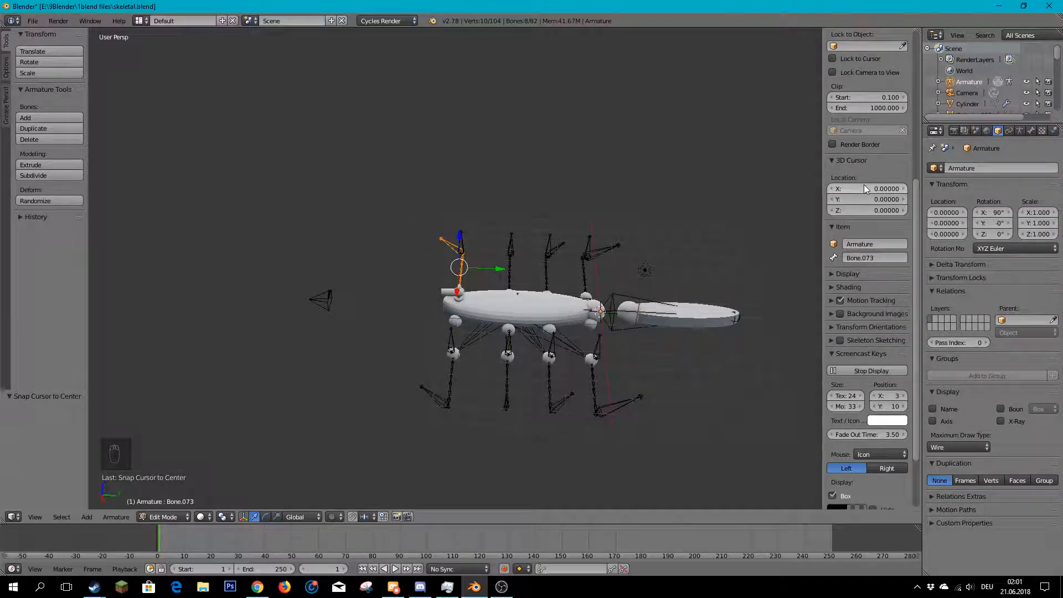
{"action": "left_click_drag", "start_coordinate": [857, 200], "coordinate": [860, 200]}
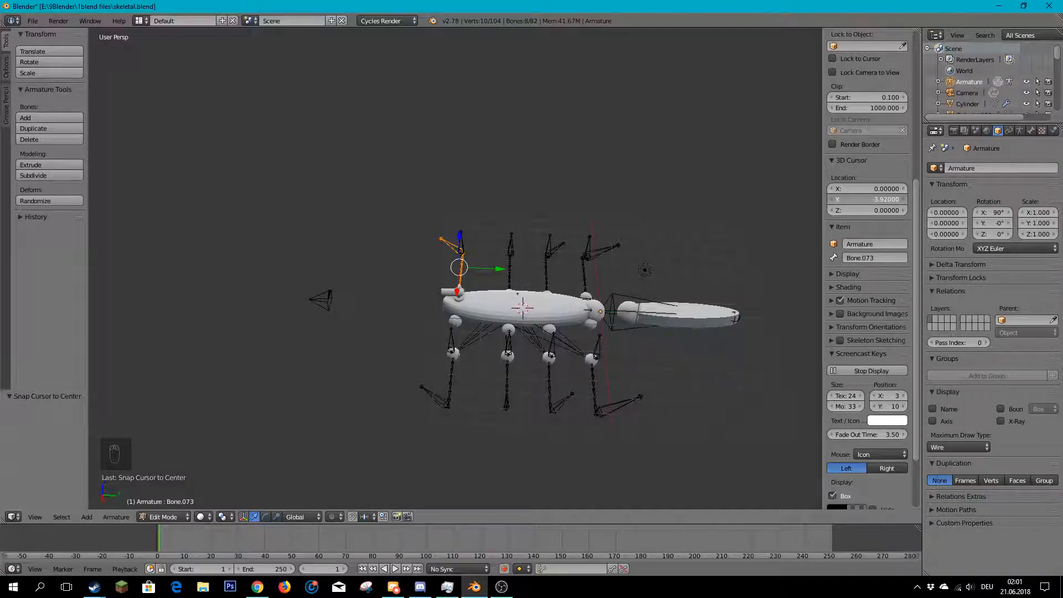
- Try to scale the selected front leg bones along the X axis
{"action": "middle_click_drag", "start_coordinate": [174, 422], "coordinate": [465, 323]}
{"action": "scroll", "coordinate": [471, 325], "scroll_direction": "up", "scroll_amount": 3}
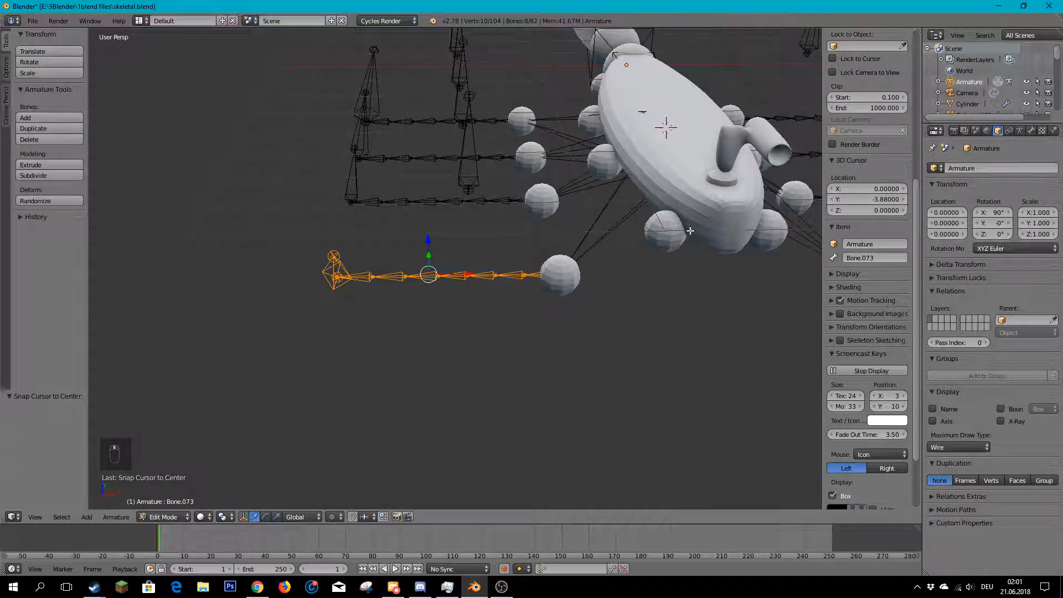
{"action": "key", "text": "s"}
{"action": "key", "text": "x"}
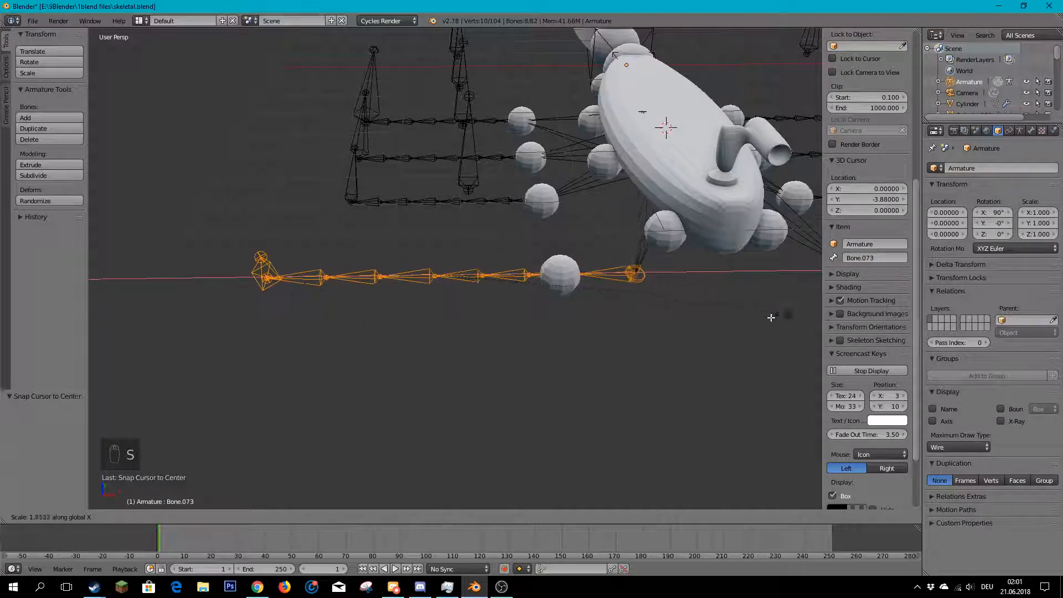
{"action": "right_click", "coordinate": [678, 298]}
{"action": "scroll", "coordinate": [590, 268], "scroll_direction": "down", "scroll_amount": 3}
{"action": "mouse_move", "coordinate": [589, 268]}
{"action": "middle_mouse_down"}
{"action": "mouse_move", "coordinate": [523, 230]}
{"action": "mouse_move", "coordinate": [569, 271]}
{"action": "middle_mouse_up"}
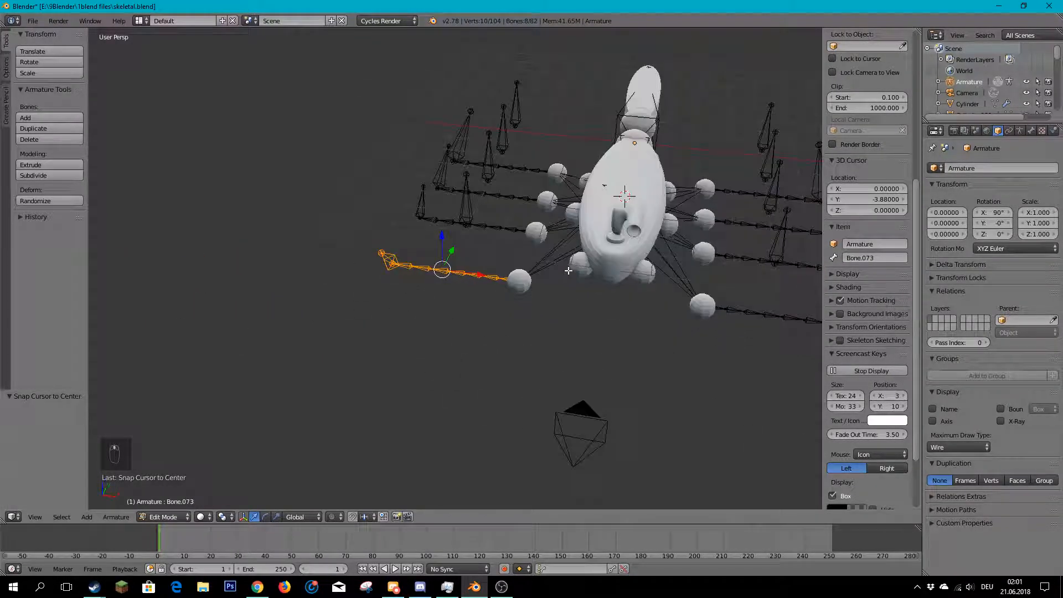
- Set the pivot point to the 3D cursor
{"action": "left_click", "coordinate": [204, 517]}
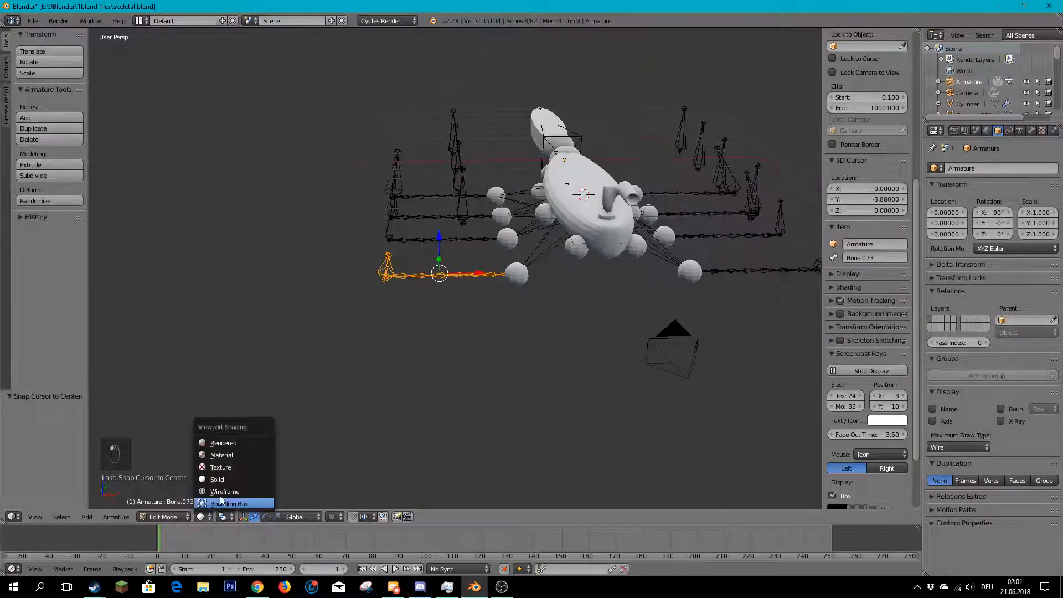
{"action": "left_click", "coordinate": [223, 518]}
{"action": "left_click", "coordinate": [248, 492]}
{"action": "middle_click_drag", "start_coordinate": [467, 336], "coordinate": [447, 366]}
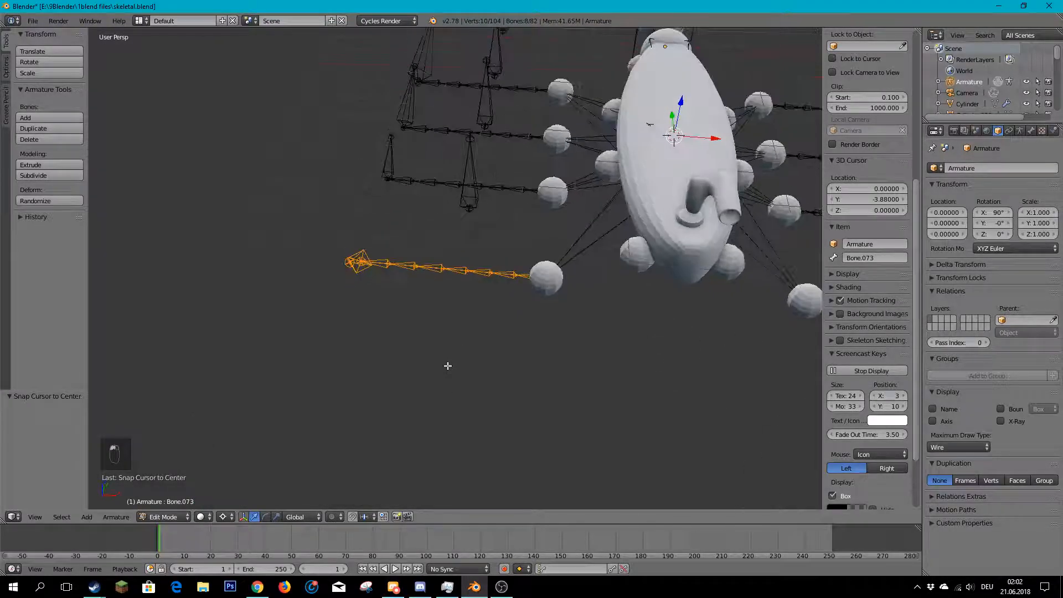
- Try to scale the front leg bones along the X axis about the 3D cursor
{"action": "key", "text": "s"}
{"action": "key", "text": "x"}
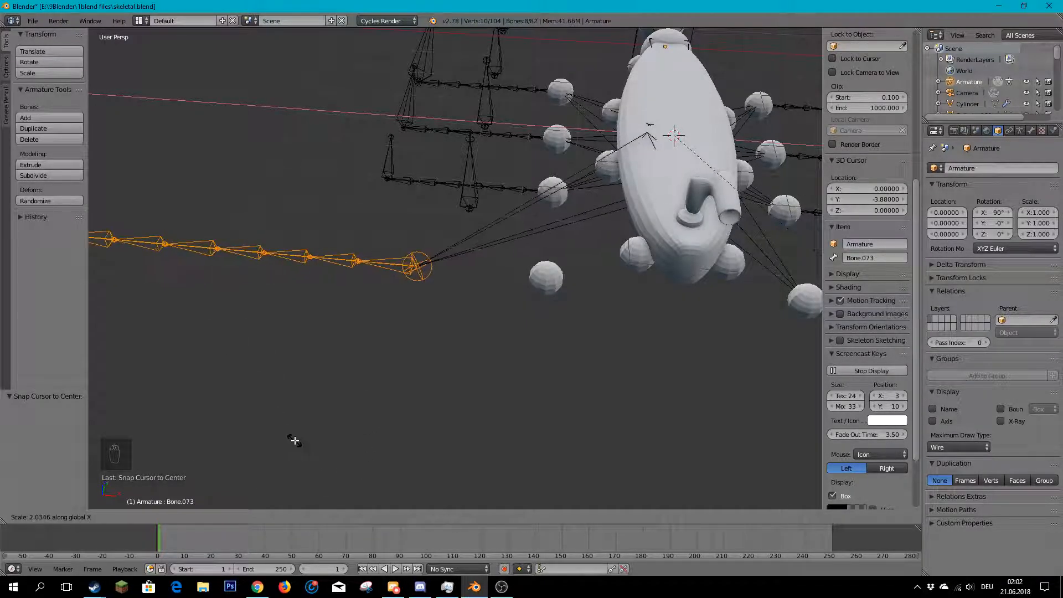
{"action": "right_click", "coordinate": [316, 361]}
- Reselect the front leg chain and control bone without the innermost bone, and try scaling them along the X axis
{"action": "scroll", "coordinate": [574, 283], "scroll_direction": "up", "scroll_amount": 4}
{"action": "right_click", "coordinate": [555, 289]}
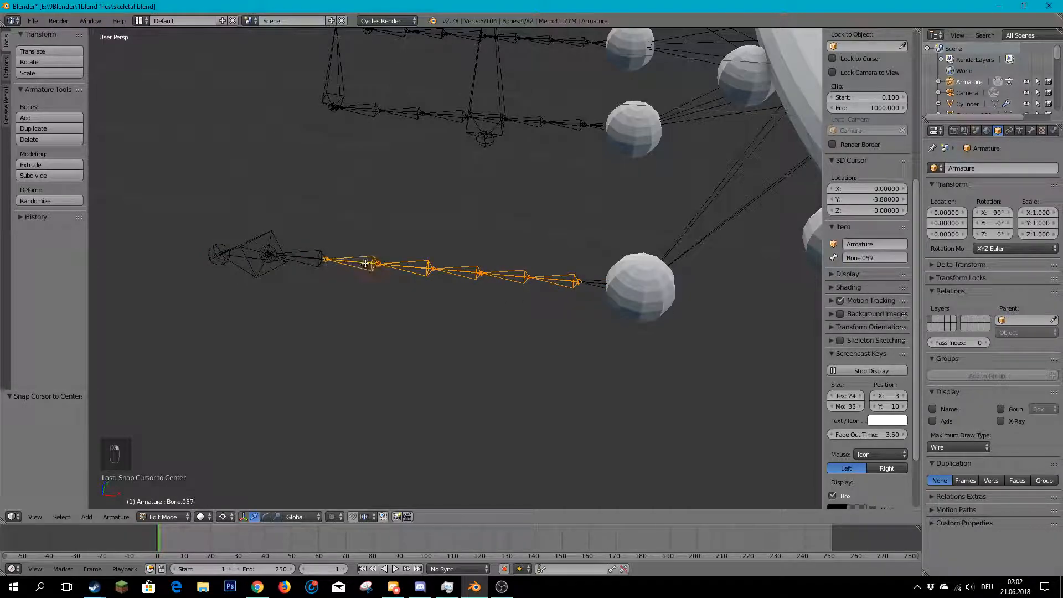
{"action": "right_click", "coordinate": [243, 255], "text": "shift"}
{"action": "scroll", "coordinate": [310, 288], "scroll_direction": "down", "scroll_amount": 3}
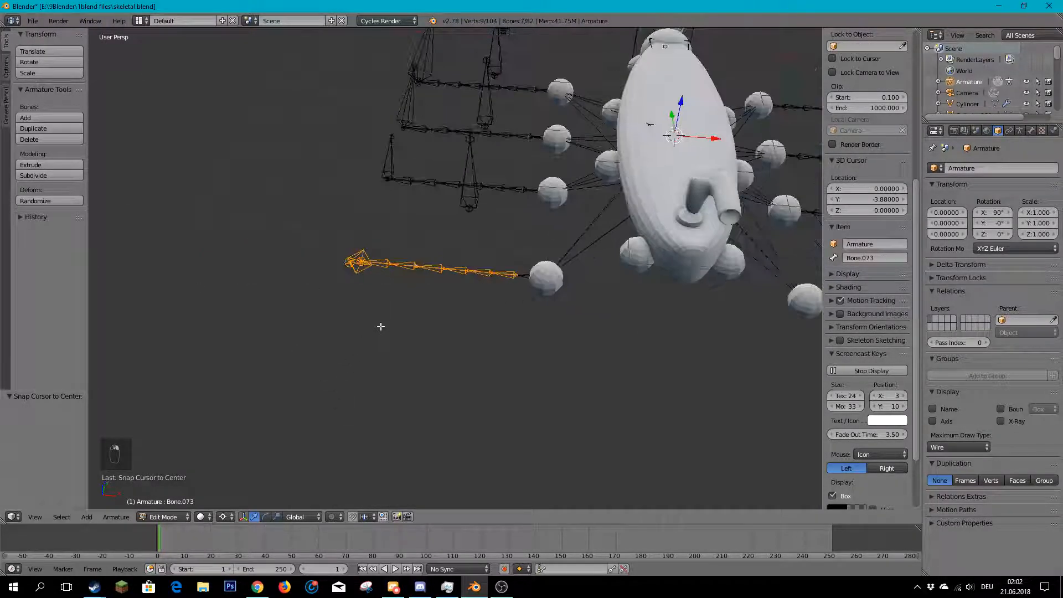
{"action": "scroll", "coordinate": [393, 316], "scroll_direction": "down", "scroll_amount": 2}
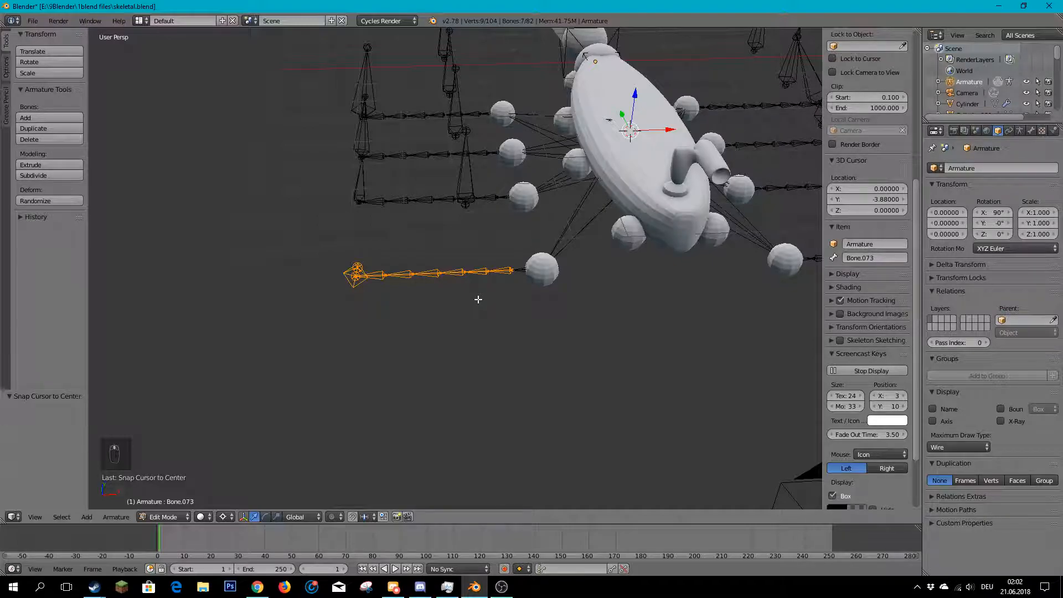
{"action": "key", "text": "s"}
{"action": "key", "text": "x"}
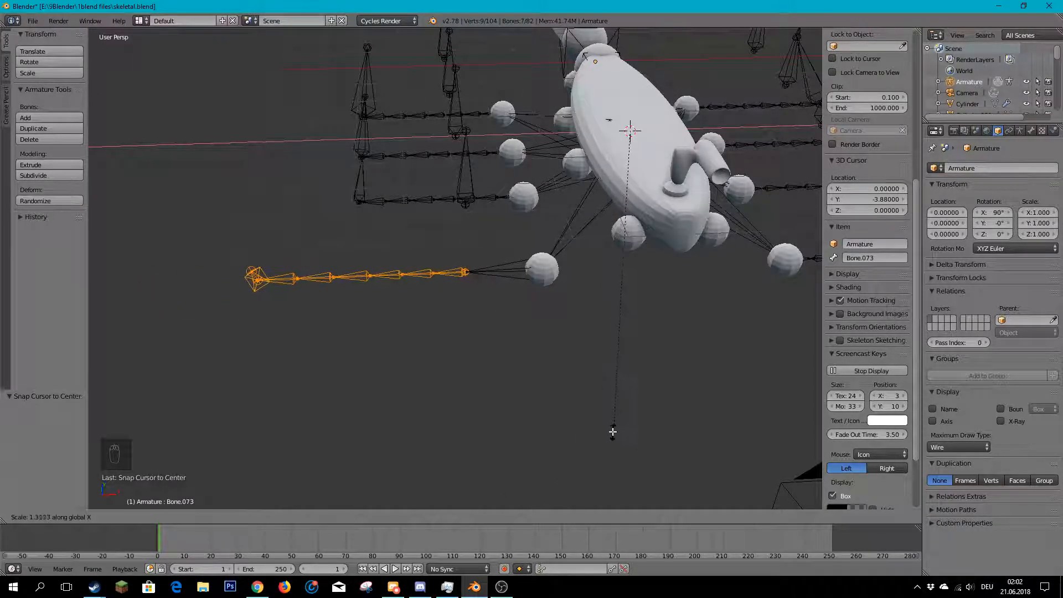
{"action": "left_click", "coordinate": [612, 430]}
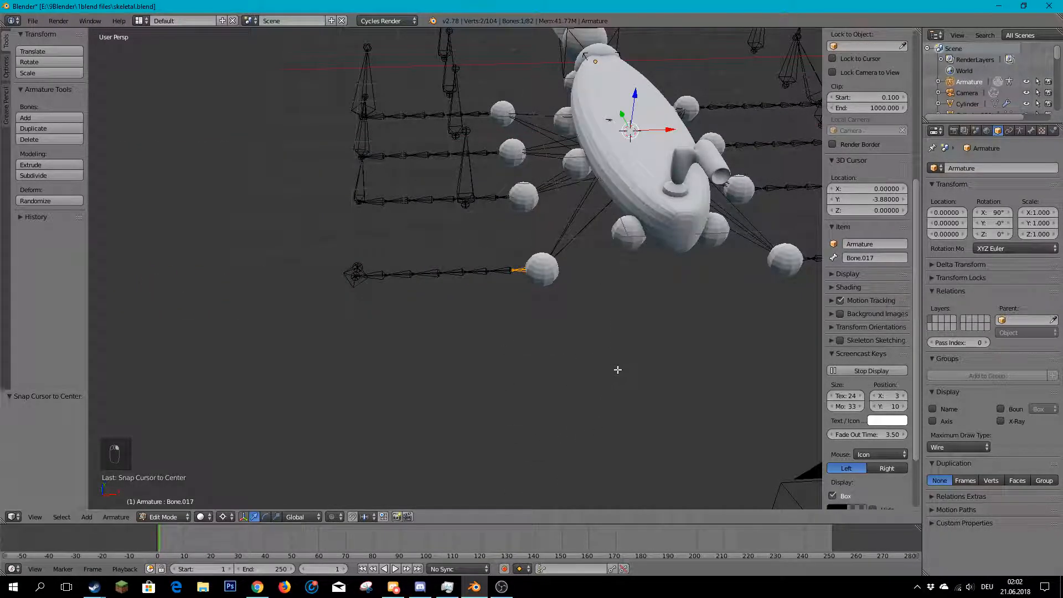
- Try to extrude new bones from Bone.017, the front leg's innermost bone at the sphere
{"action": "key", "text": "e"}
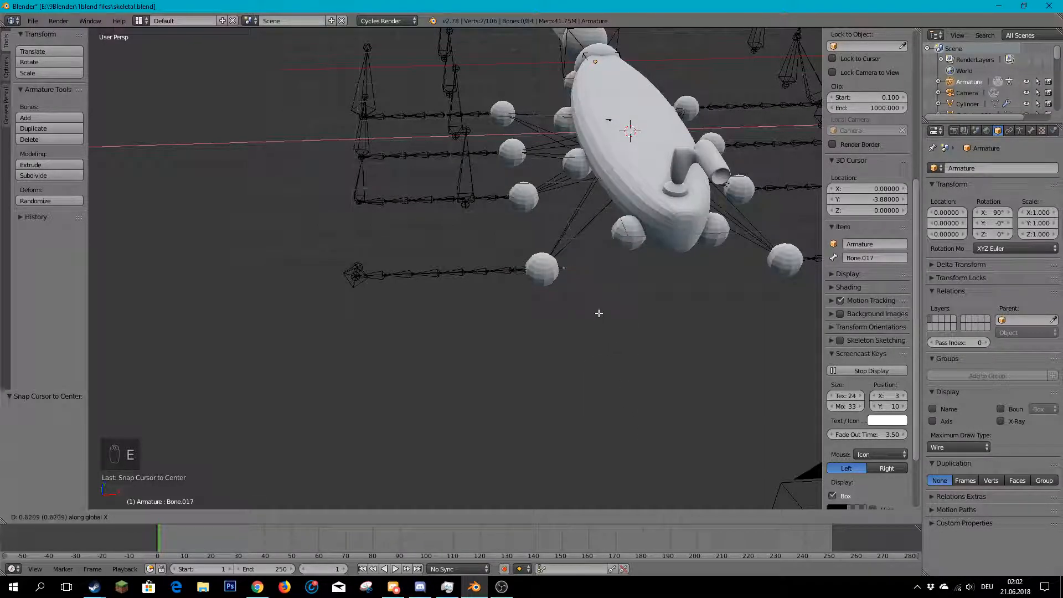
{"action": "right_click", "coordinate": [573, 285]}
{"action": "scroll", "coordinate": [543, 311], "scroll_direction": "down", "scroll_amount": 5}
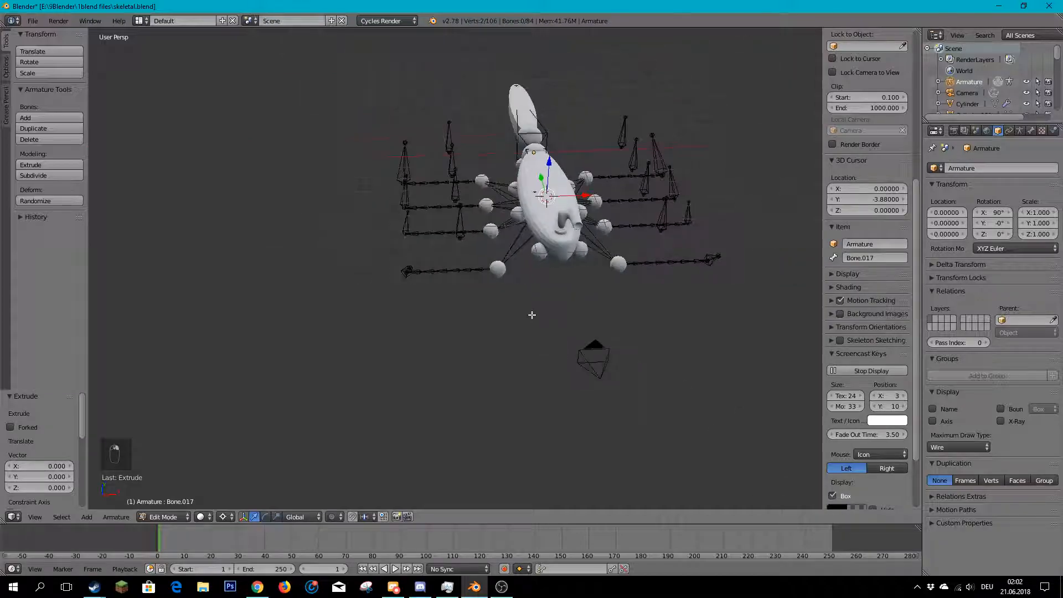
{"action": "scroll", "coordinate": [521, 307], "scroll_direction": "up", "scroll_amount": 10}
{"action": "middle_click_drag", "start_coordinate": [578, 330], "coordinate": [524, 356]}
{"action": "key", "text": "e"}
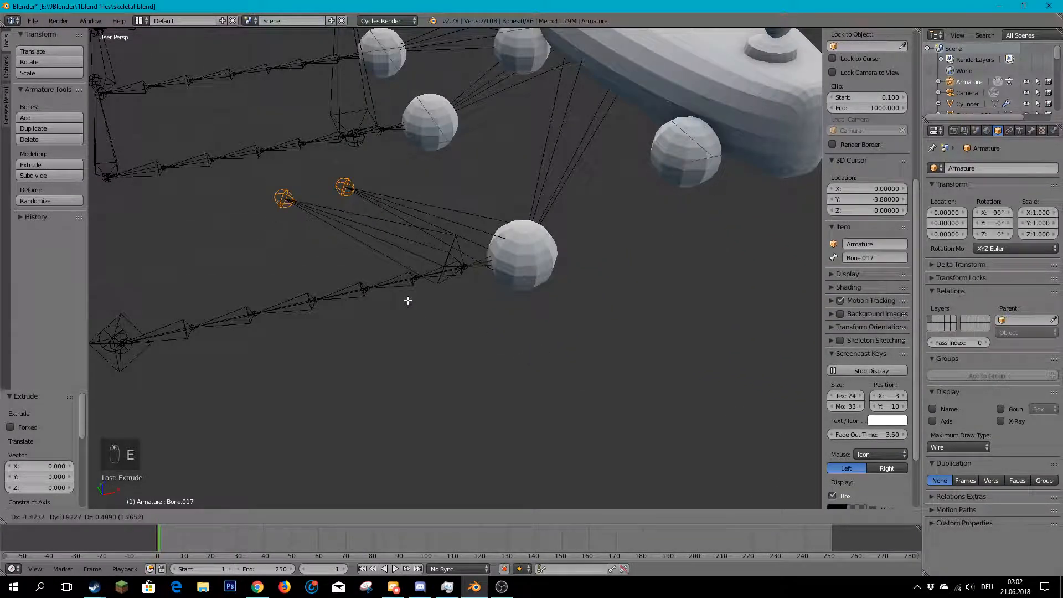
{"action": "right_click", "coordinate": [445, 276]}
{"action": "scroll", "coordinate": [493, 301], "scroll_direction": "up", "scroll_amount": 6}
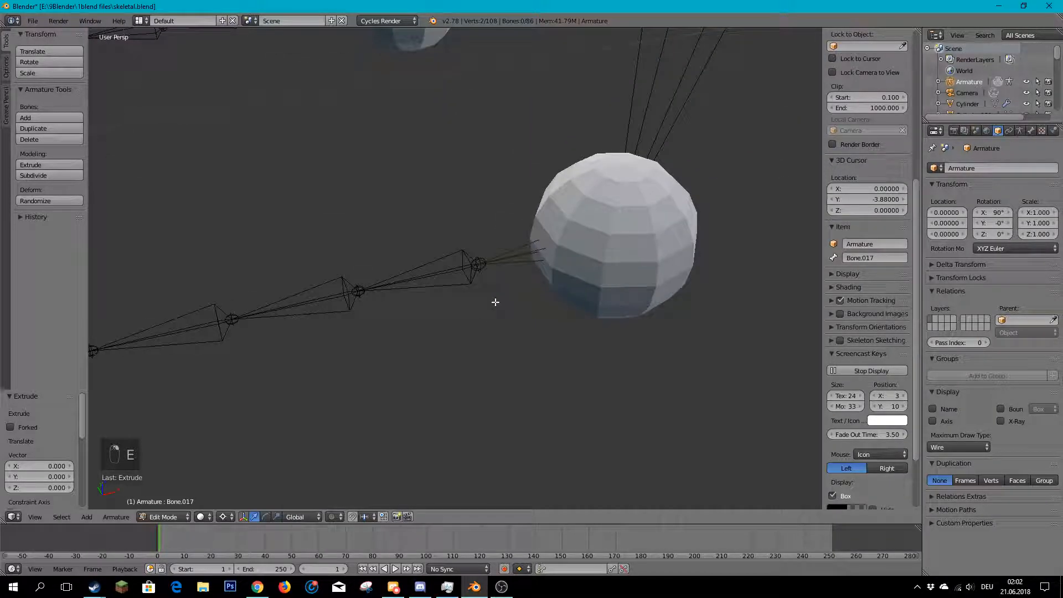
{"action": "scroll", "coordinate": [576, 240], "scroll_direction": "down", "scroll_amount": 5}
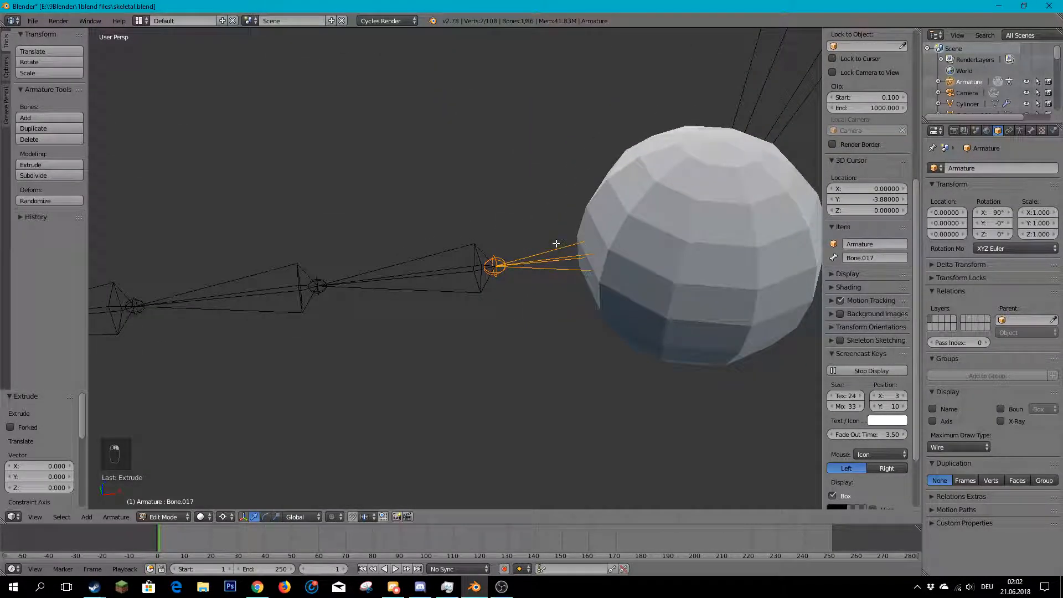
- Undo the bone extrusions on the front leg
{"action": "key", "text": "ctrl+z"}
{"action": "key", "text": "ctrl+z"}
{"action": "key", "text": "ctrl+z"}
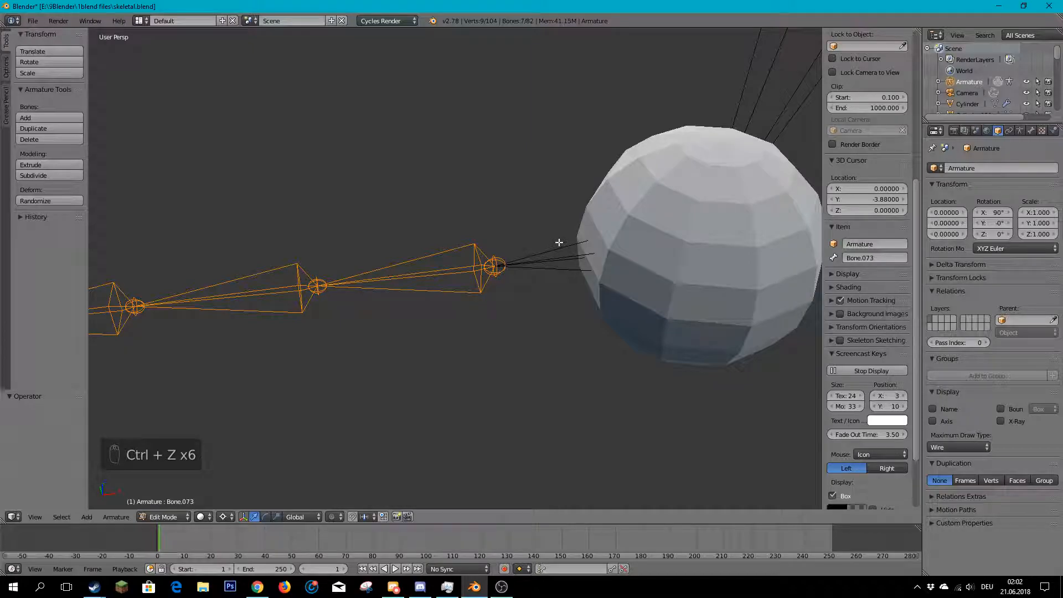
{"action": "scroll", "coordinate": [556, 244], "scroll_direction": "down", "scroll_amount": 6}
{"action": "scroll", "coordinate": [530, 242], "scroll_direction": "up", "scroll_amount": 6}
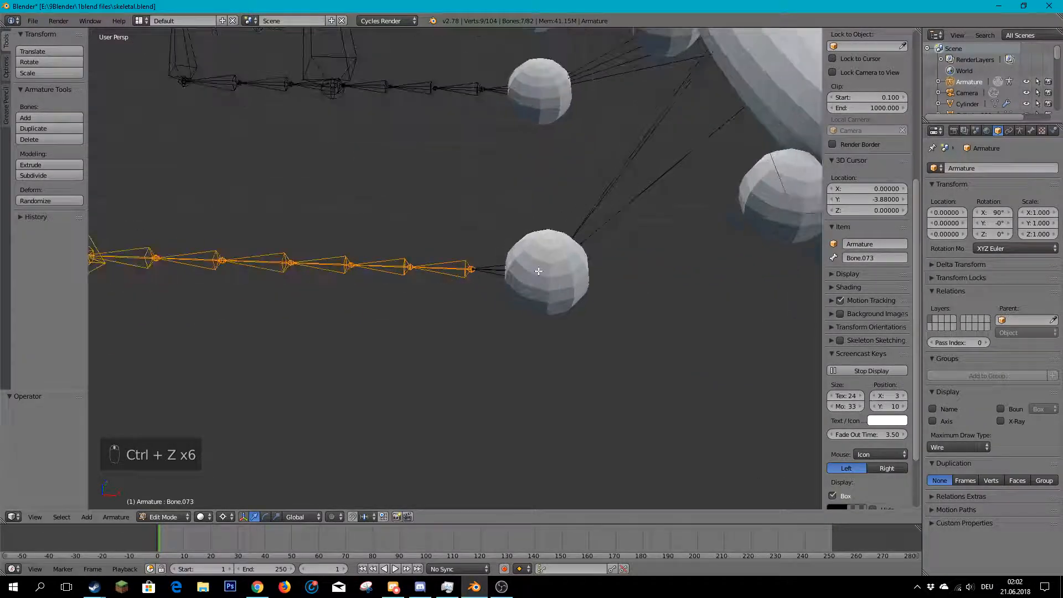
- Try to move Bone.017, the front leg's innermost bone, away from its sphere
{"action": "right_click", "coordinate": [629, 285]}
{"action": "scroll", "coordinate": [612, 267], "scroll_direction": "down", "scroll_amount": 1}
{"action": "scroll", "coordinate": [613, 267], "scroll_direction": "down", "scroll_amount": 4}
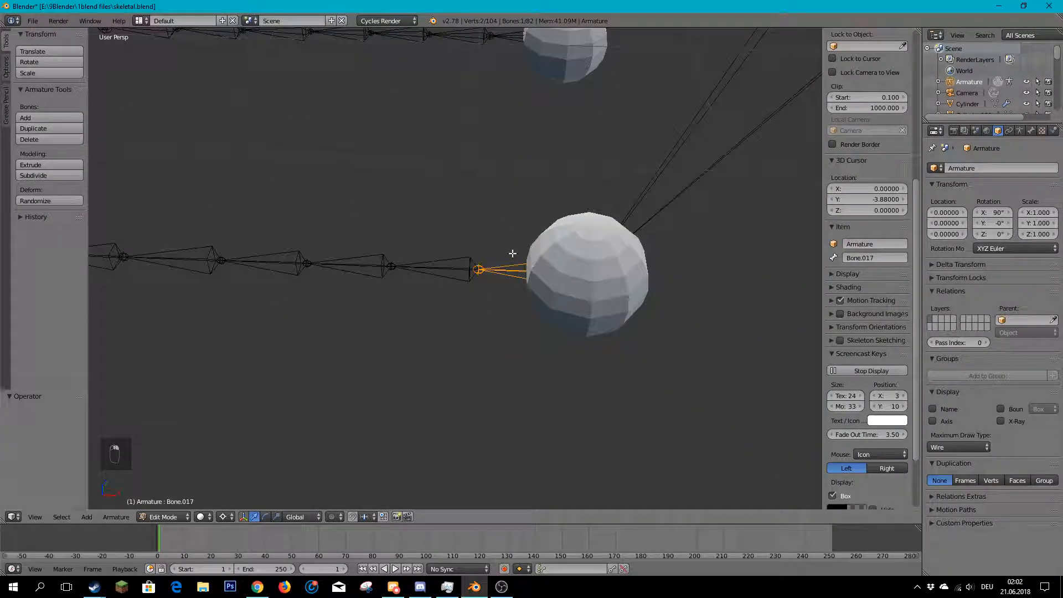
{"action": "key", "text": "g"}
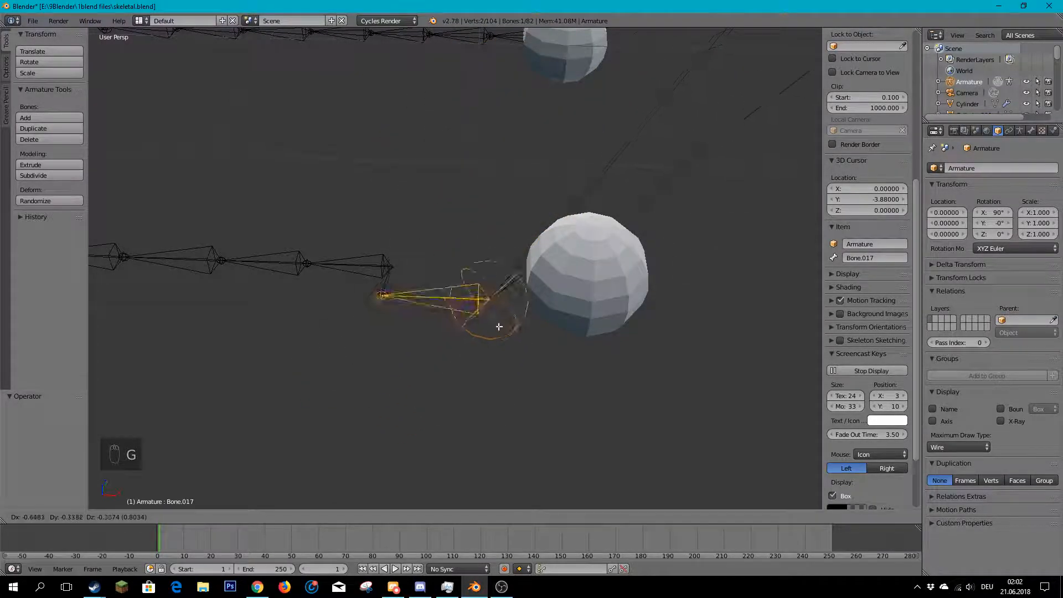
{"action": "left_click", "coordinate": [509, 310]}
{"action": "scroll", "coordinate": [509, 310], "scroll_direction": "down", "scroll_amount": 5}
{"action": "middle_click_drag", "start_coordinate": [509, 311], "coordinate": [449, 245]}
{"action": "scroll", "coordinate": [553, 332], "scroll_direction": "up", "scroll_amount": 4}
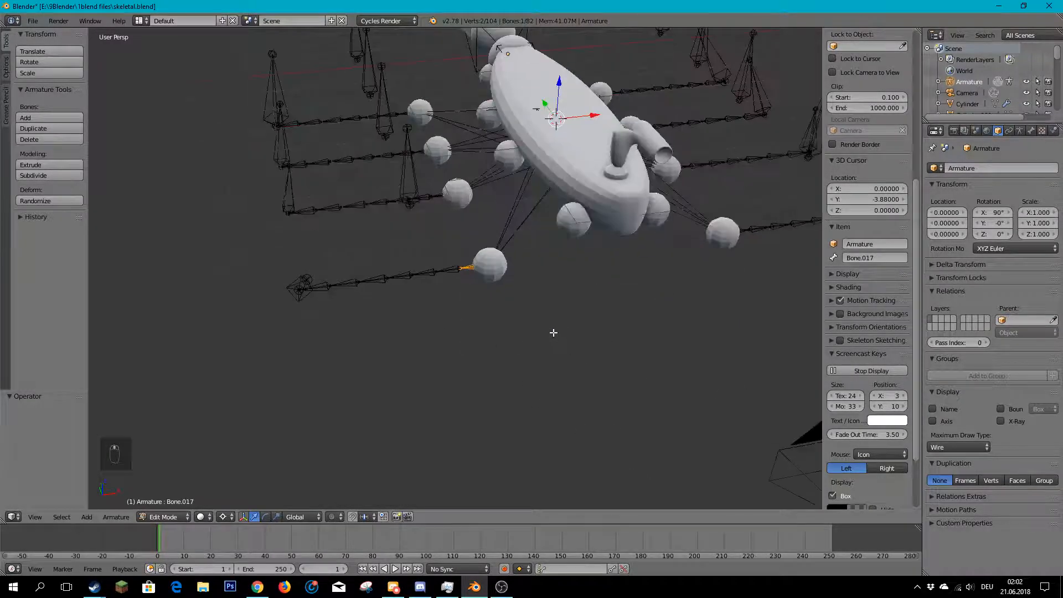
{"action": "scroll", "coordinate": [409, 315], "scroll_direction": "down", "scroll_amount": 2}
{"action": "middle_click_drag", "start_coordinate": [409, 315], "coordinate": [540, 313]}
{"action": "scroll", "coordinate": [415, 317], "scroll_direction": "up", "scroll_amount": 4}
{"action": "scroll", "coordinate": [416, 317], "scroll_direction": "down", "scroll_amount": 4}
- Return to Object Mode and examine the model's objects and their modifiers up close
{"action": "key", "text": "Tab"}
{"action": "right_click", "coordinate": [344, 331]}
{"action": "middle_click_drag", "start_coordinate": [344, 331], "coordinate": [536, 245]}
{"action": "scroll", "coordinate": [420, 330], "scroll_direction": "up", "scroll_amount": 5}
{"action": "left_click", "coordinate": [1022, 131]}
{"action": "scroll", "coordinate": [366, 319], "scroll_direction": "down", "scroll_amount": 3}
{"action": "scroll", "coordinate": [453, 280], "scroll_direction": "up", "scroll_amount": 6}
{"action": "key", "text": "KP_Decimal"}
{"action": "scroll", "coordinate": [610, 201], "scroll_direction": "down", "scroll_amount": 9}
{"action": "middle_click_drag", "start_coordinate": [390, 194], "coordinate": [539, 347]}
{"action": "scroll", "coordinate": [437, 316], "scroll_direction": "up", "scroll_amount": 5}
{"action": "scroll", "coordinate": [431, 284], "scroll_direction": "up", "scroll_amount": 2}
{"action": "right_click", "coordinate": [528, 287]}
{"action": "scroll", "coordinate": [470, 257], "scroll_direction": "down", "scroll_amount": 4}
{"action": "middle_click_drag", "start_coordinate": [471, 257], "coordinate": [440, 317]}
- Delete the two large joint spheres, Sphere and Sphere.001, between the main body and the rear segment
{"action": "right_click", "coordinate": [439, 282]}
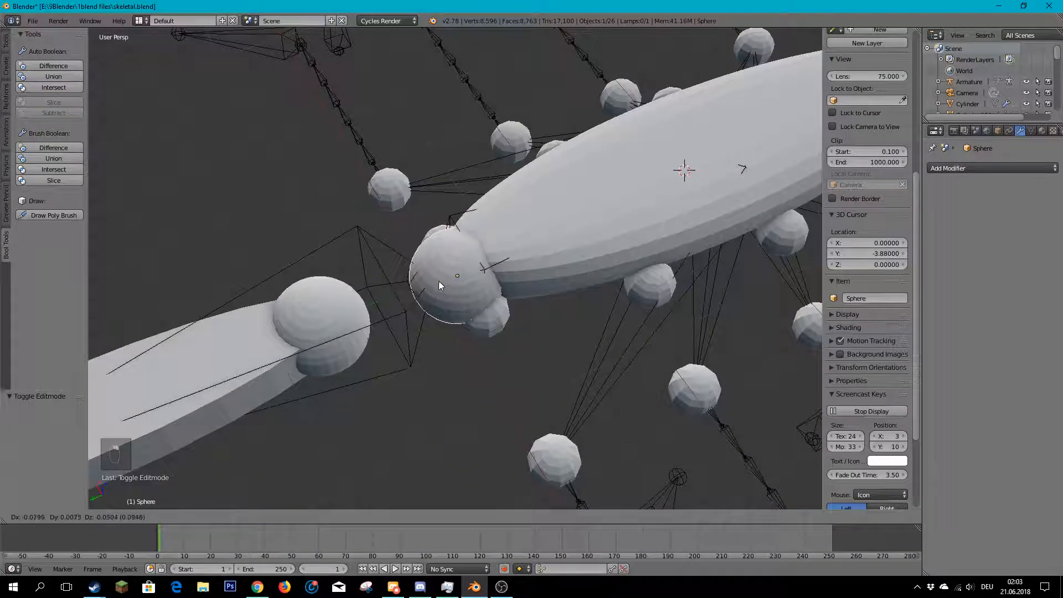
{"action": "key", "text": "Delete"}
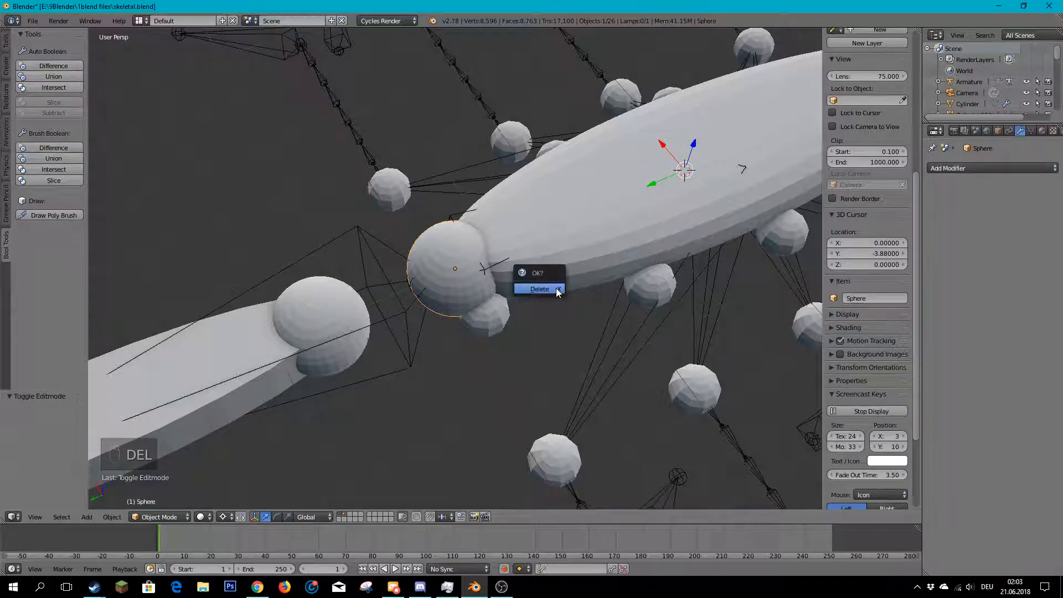
{"action": "left_click", "coordinate": [556, 288]}
{"action": "middle_click_drag", "start_coordinate": [556, 287], "coordinate": [355, 273]}
{"action": "right_click", "coordinate": [356, 274]}
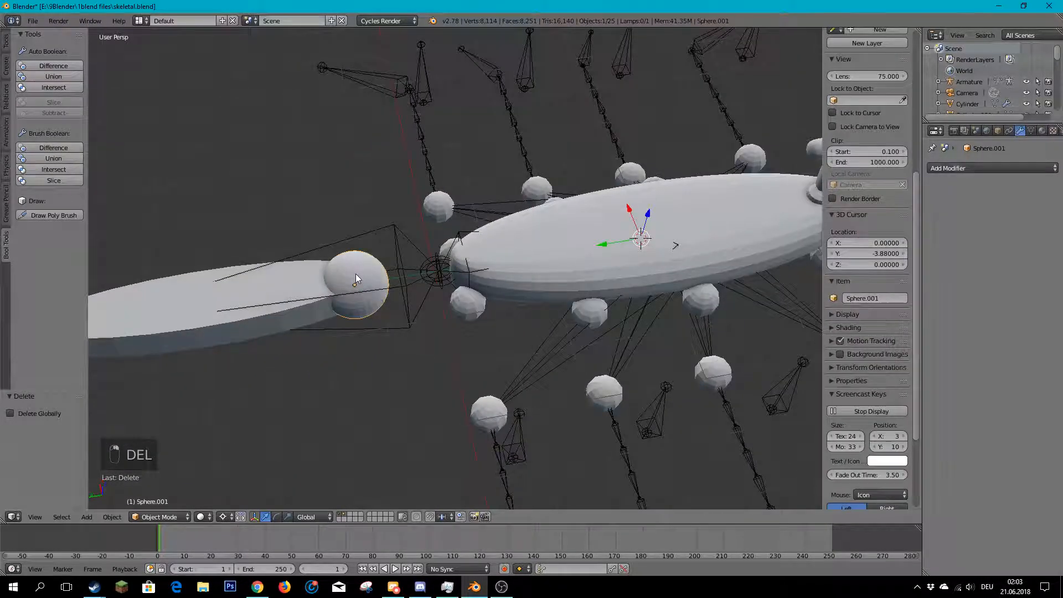
{"action": "key", "text": "Delete"}
{"action": "left_click", "coordinate": [356, 273]}
- Select Sphere.010 beside the body's rear end and examine the joint area around it
{"action": "middle_click_drag", "start_coordinate": [419, 348], "coordinate": [432, 272]}
{"action": "right_click", "coordinate": [505, 296]}
{"action": "scroll", "coordinate": [497, 259], "scroll_direction": "down", "scroll_amount": 4}
{"action": "middle_click_drag", "start_coordinate": [498, 261], "coordinate": [558, 305]}
{"action": "scroll", "coordinate": [558, 305], "scroll_direction": "down", "scroll_amount": 3}
{"action": "scroll", "coordinate": [517, 283], "scroll_direction": "up", "scroll_amount": 3}
{"action": "middle_click_drag", "start_coordinate": [450, 296], "coordinate": [294, 292]}
{"action": "scroll", "coordinate": [420, 293], "scroll_direction": "up", "scroll_amount": 3}
{"action": "scroll", "coordinate": [294, 292], "scroll_direction": "up", "scroll_amount": 2}
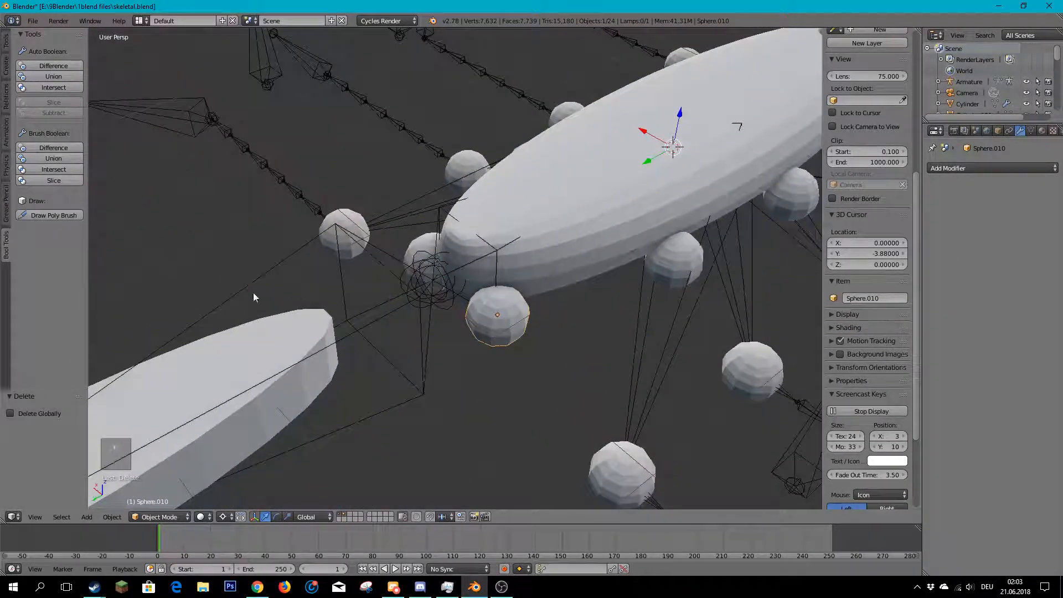
- Add a UV sphere and move it about 3.574 along Y to the main body's rear end
{"action": "left_click", "coordinate": [6, 40]}
{"action": "left_click", "coordinate": [5, 65]}
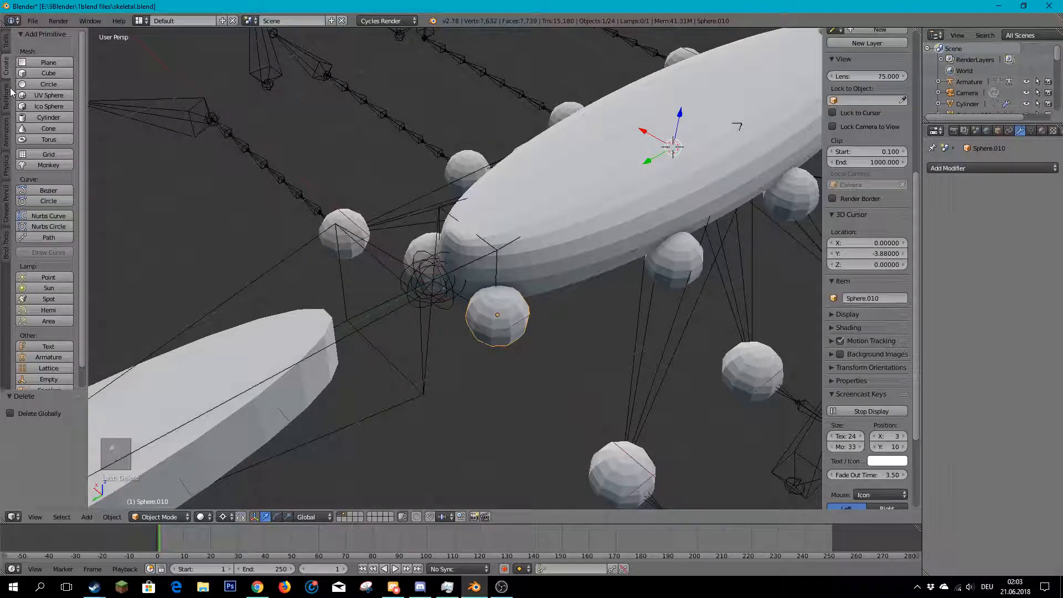
{"action": "left_click", "coordinate": [49, 96]}
{"action": "scroll", "coordinate": [544, 247], "scroll_direction": "down", "scroll_amount": 2}
{"action": "middle_click_drag", "start_coordinate": [544, 247], "coordinate": [546, 211]}
{"action": "left_click_drag", "start_coordinate": [480, 205], "coordinate": [267, 310]}
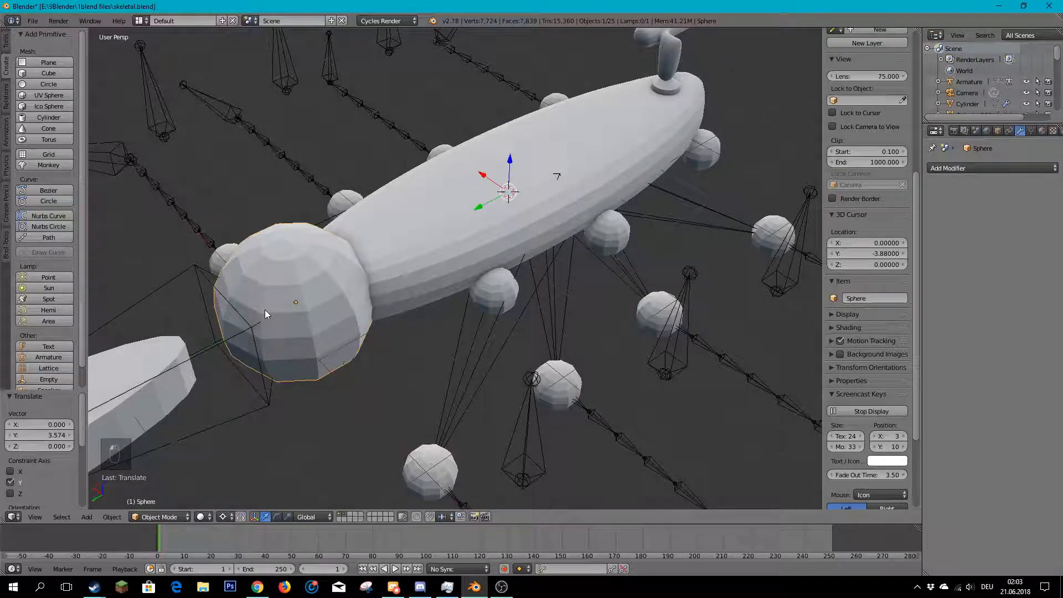
- Set the pivot point to Median Point and scale the new sphere down to about 0.618
{"action": "scroll", "coordinate": [446, 212], "scroll_direction": "down", "scroll_amount": 2}
{"action": "middle_click_drag", "start_coordinate": [446, 213], "coordinate": [577, 288]}
{"action": "scroll", "coordinate": [468, 331], "scroll_direction": "up", "scroll_amount": 3}
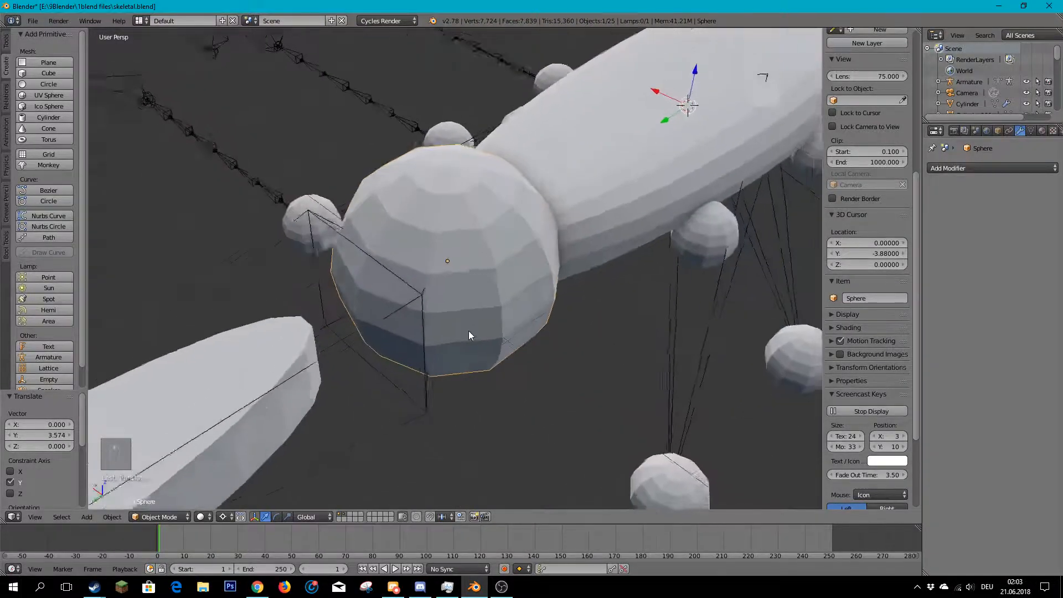
{"action": "middle_click_drag", "start_coordinate": [467, 331], "coordinate": [659, 318]}
{"action": "key", "text": "s"}
{"action": "right_click", "coordinate": [241, 443]}
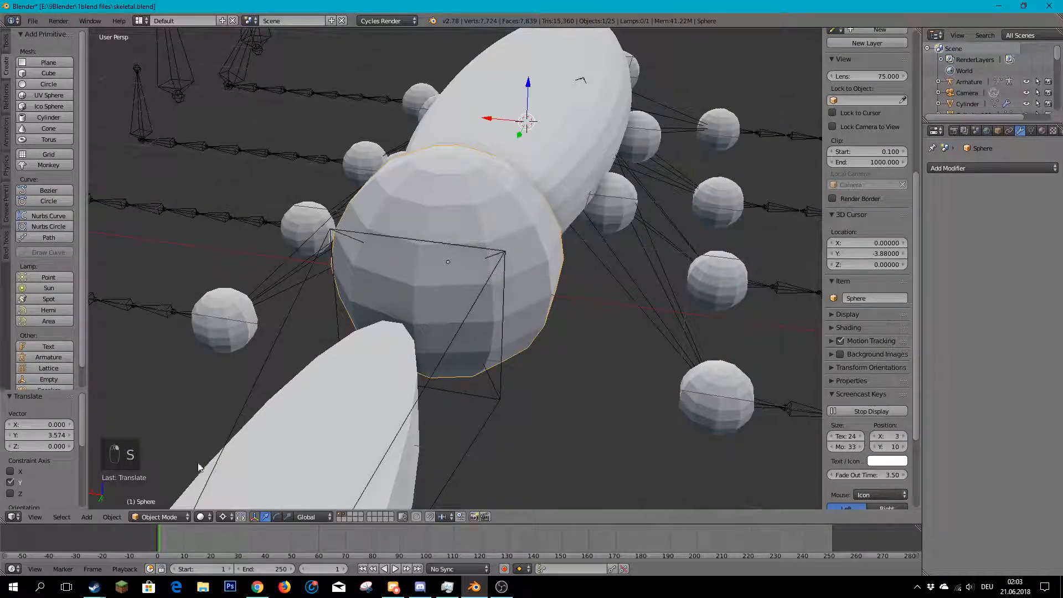
{"action": "left_click", "coordinate": [230, 518]}
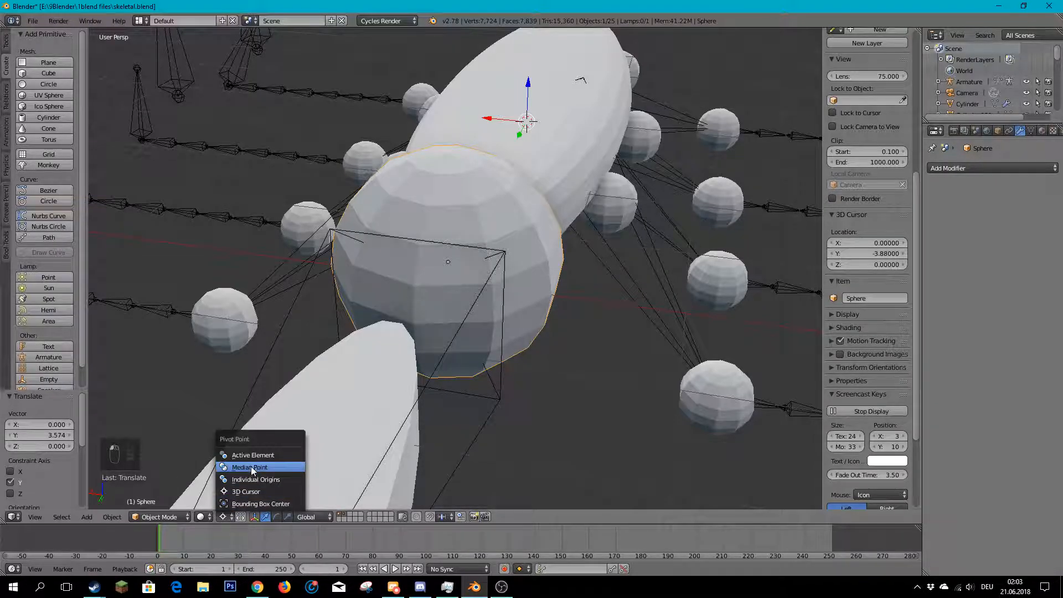
{"action": "left_click", "coordinate": [252, 468]}
{"action": "scroll", "coordinate": [775, 263], "scroll_direction": "down", "scroll_amount": 3}
{"action": "middle_click_drag", "start_coordinate": [783, 264], "coordinate": [667, 270]}
{"action": "key", "text": "s"}
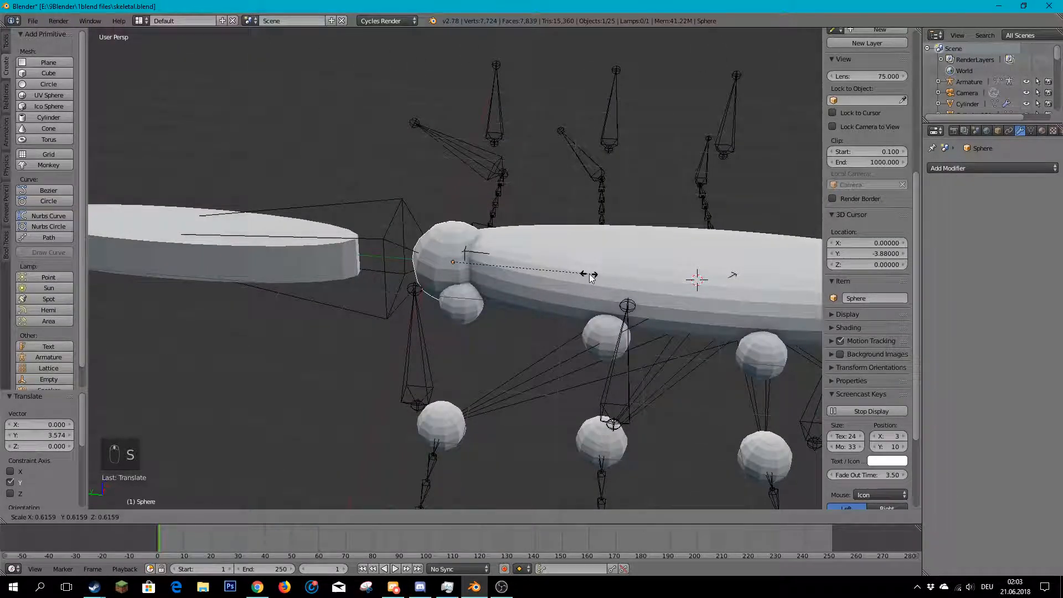
{"action": "left_click", "coordinate": [589, 274]}
- Nudge the scaled sphere slightly along Y to fit it against the main body's rear end
{"action": "scroll", "coordinate": [377, 247], "scroll_direction": "up", "scroll_amount": 2}
{"action": "middle_click_drag", "start_coordinate": [376, 247], "coordinate": [432, 259]}
{"action": "scroll", "coordinate": [432, 259], "scroll_direction": "up", "scroll_amount": 1}
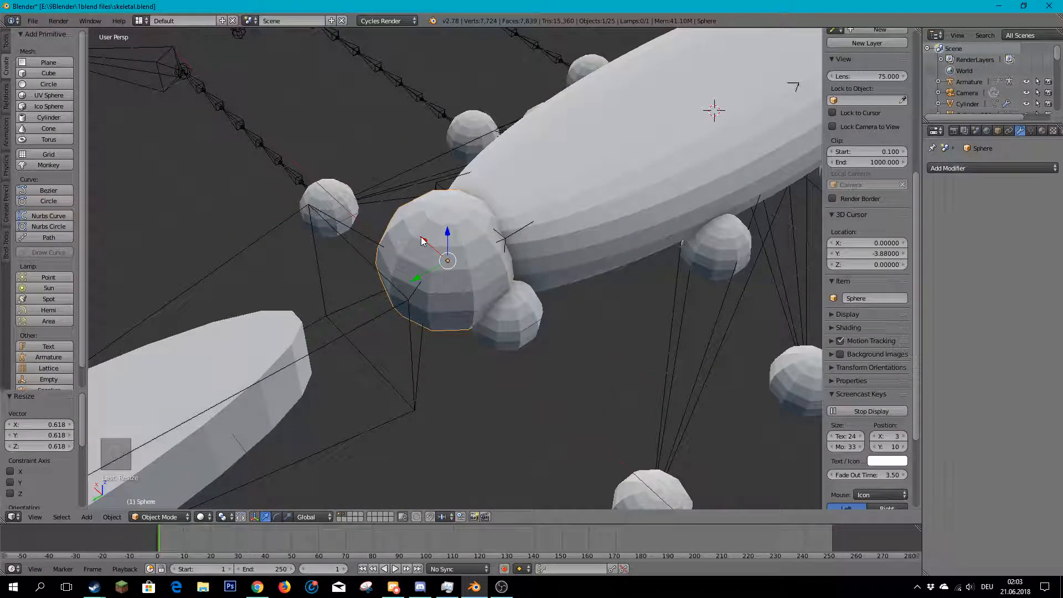
{"action": "middle_click_drag", "start_coordinate": [414, 211], "coordinate": [410, 264]}
{"action": "key", "text": "g"}
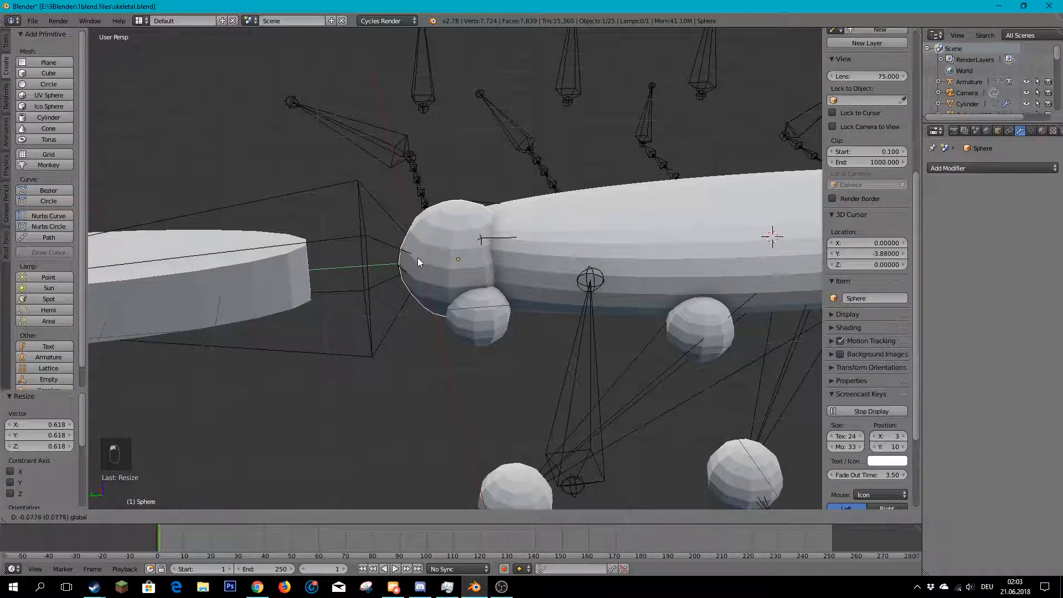
{"action": "left_click", "coordinate": [417, 257]}
- Copy and paste the joint sphere, and move the copy about 1.666 along Y onto the rear segment's near end
{"action": "middle_click_drag", "start_coordinate": [334, 271], "coordinate": [421, 267]}
{"action": "key", "text": "ctrl+c"}
{"action": "key", "text": "ctrl+v"}
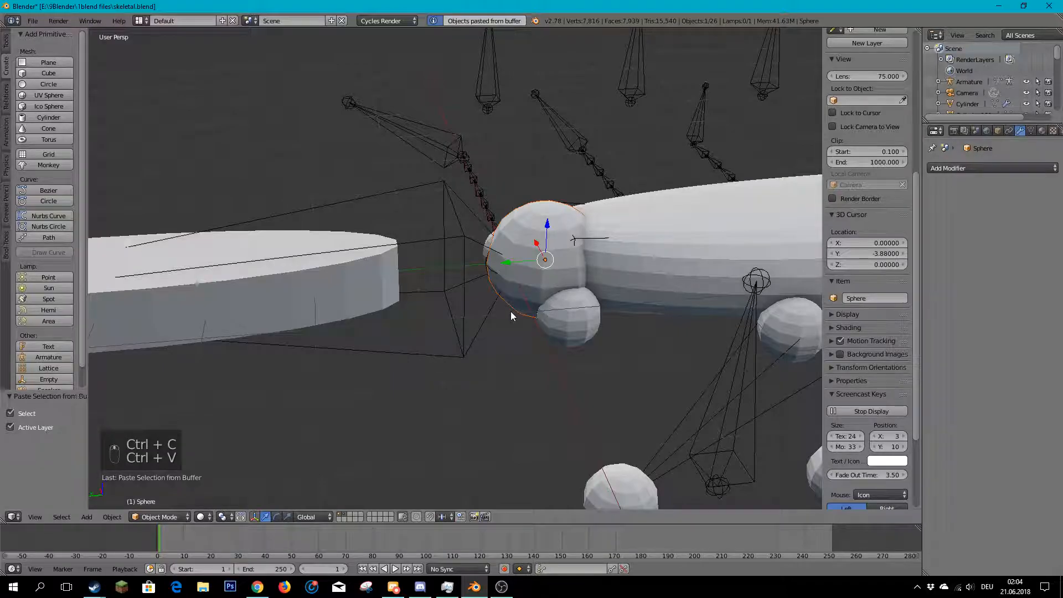
{"action": "key", "text": "g"}
{"action": "left_click", "coordinate": [346, 267]}
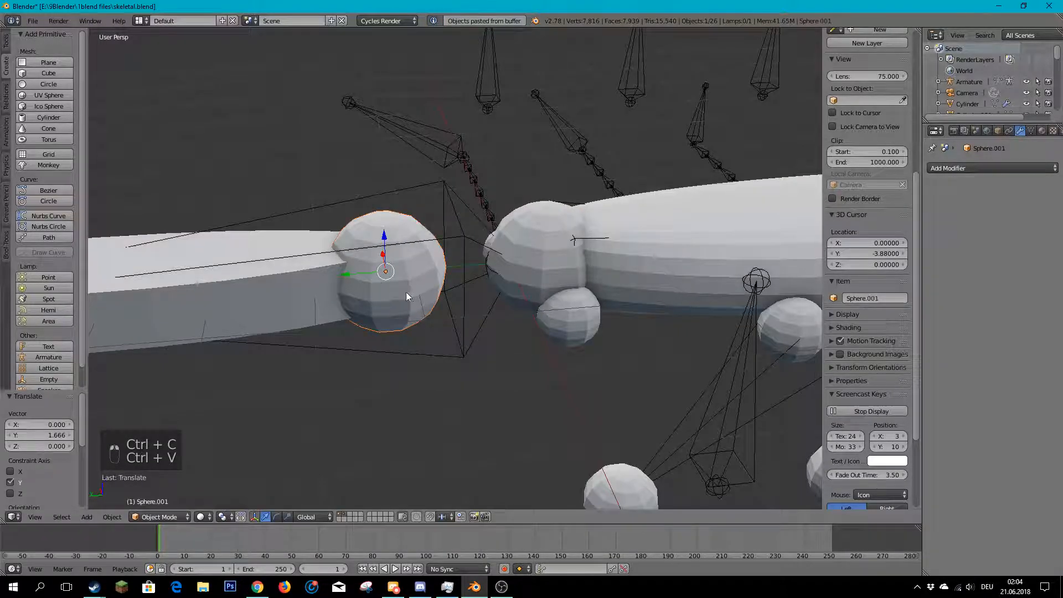
- Examine the two new joint spheres and the whole model, selecting Sphere.014 beside the body's front end
{"action": "middle_click_drag", "start_coordinate": [407, 295], "coordinate": [565, 222]}
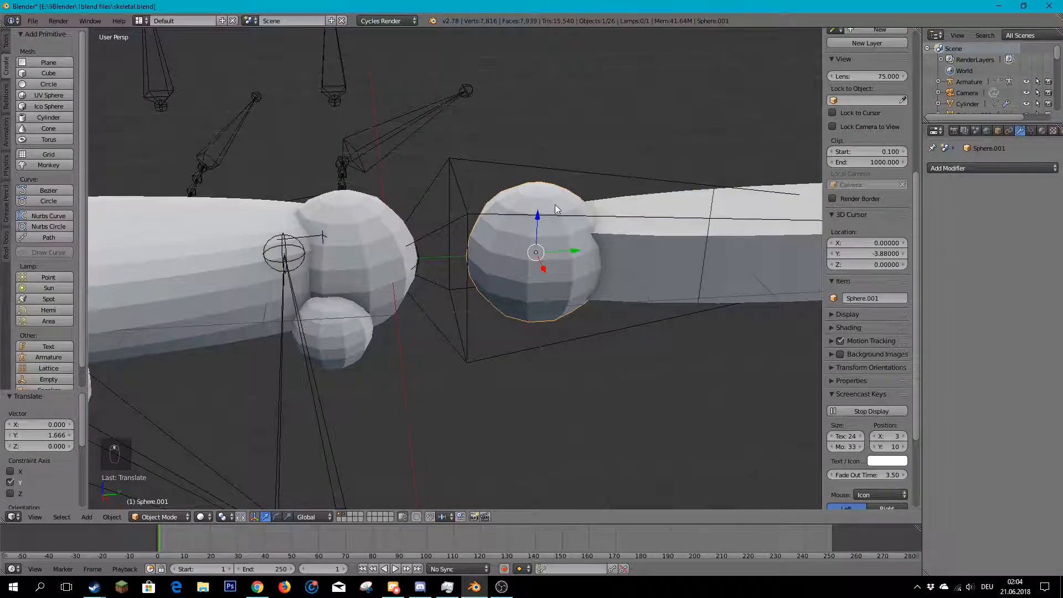
{"action": "scroll", "coordinate": [537, 192], "scroll_direction": "down", "scroll_amount": 5}
{"action": "scroll", "coordinate": [443, 301], "scroll_direction": "down", "scroll_amount": 2}
{"action": "middle_click_drag", "start_coordinate": [474, 308], "coordinate": [406, 352]}
{"action": "scroll", "coordinate": [443, 288], "scroll_direction": "down", "scroll_amount": 3}
{"action": "middle_click_drag", "start_coordinate": [479, 225], "coordinate": [367, 333]}
{"action": "middle_click_drag", "start_coordinate": [380, 371], "coordinate": [417, 293]}
{"action": "middle_click_drag", "start_coordinate": [484, 224], "coordinate": [428, 400]}
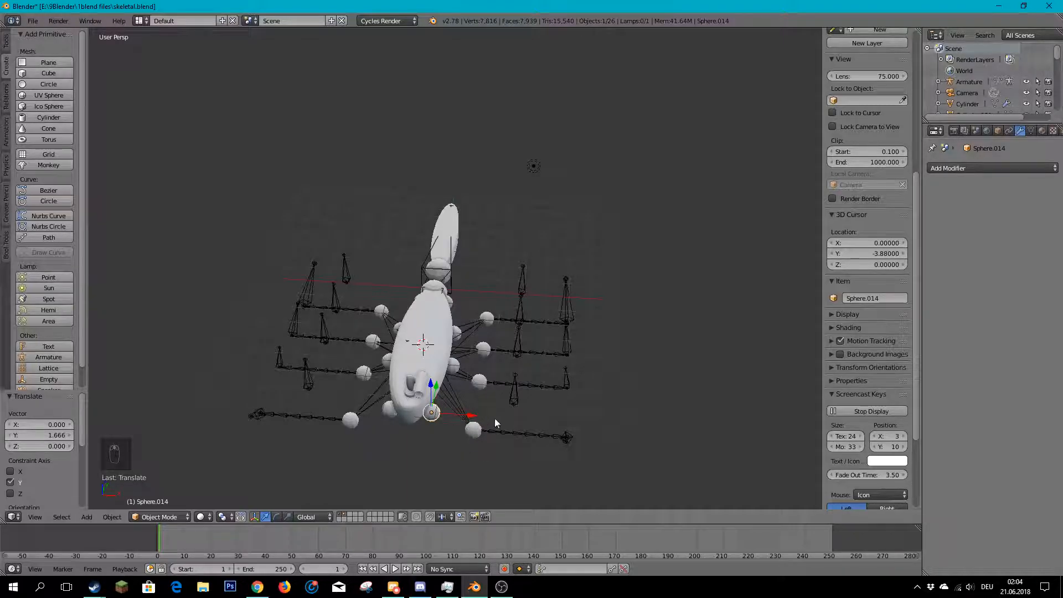
{"action": "middle_click_drag", "start_coordinate": [502, 456], "coordinate": [410, 353]}
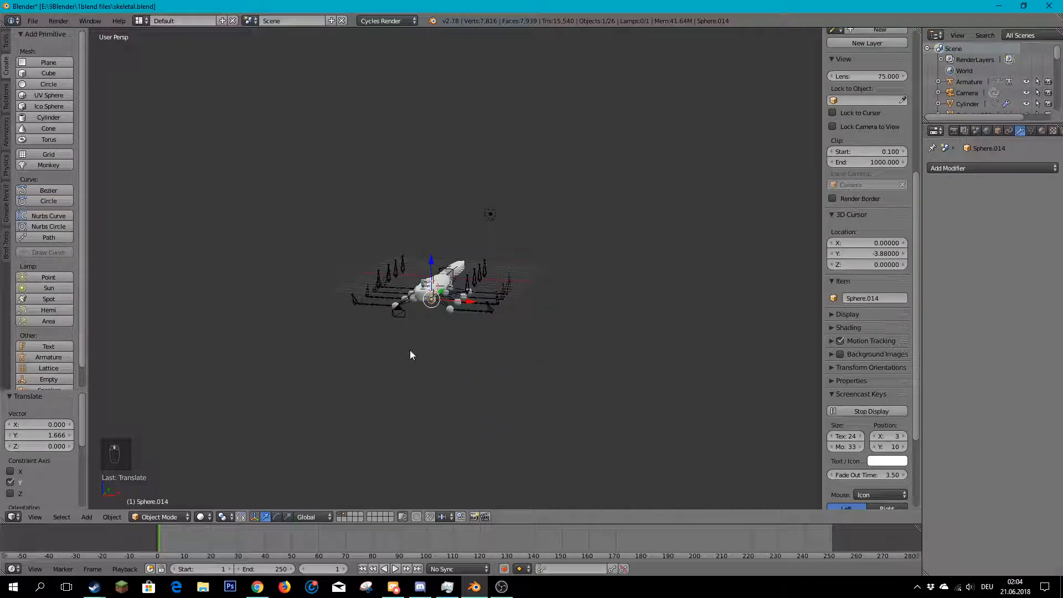
{"action": "key", "text": "KP_Decimal"}
{"action": "scroll", "coordinate": [393, 304], "scroll_direction": "down", "scroll_amount": 8}
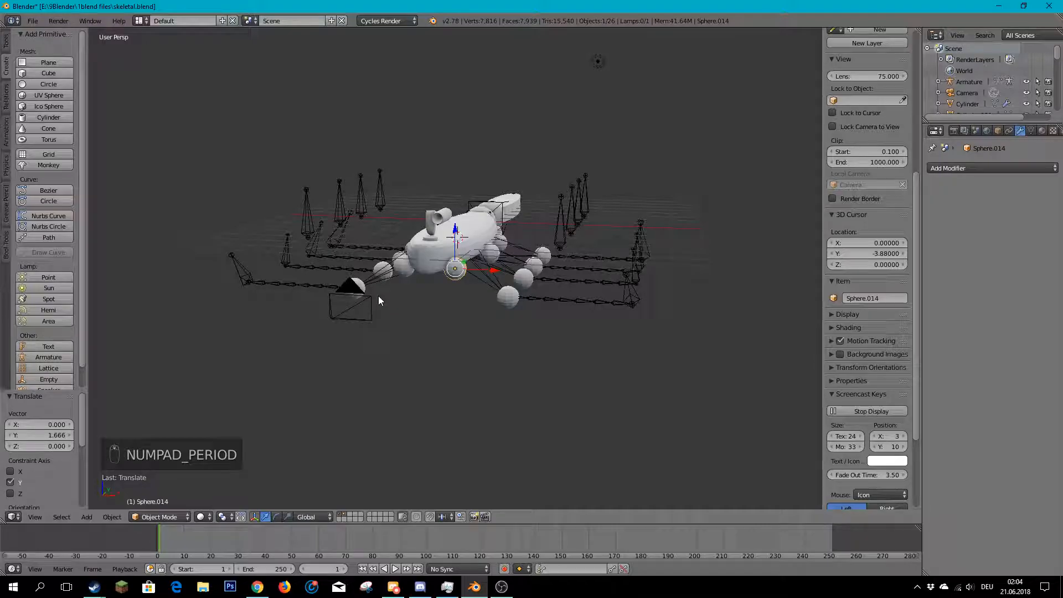
{"action": "scroll", "coordinate": [471, 265], "scroll_direction": "up", "scroll_amount": 6}
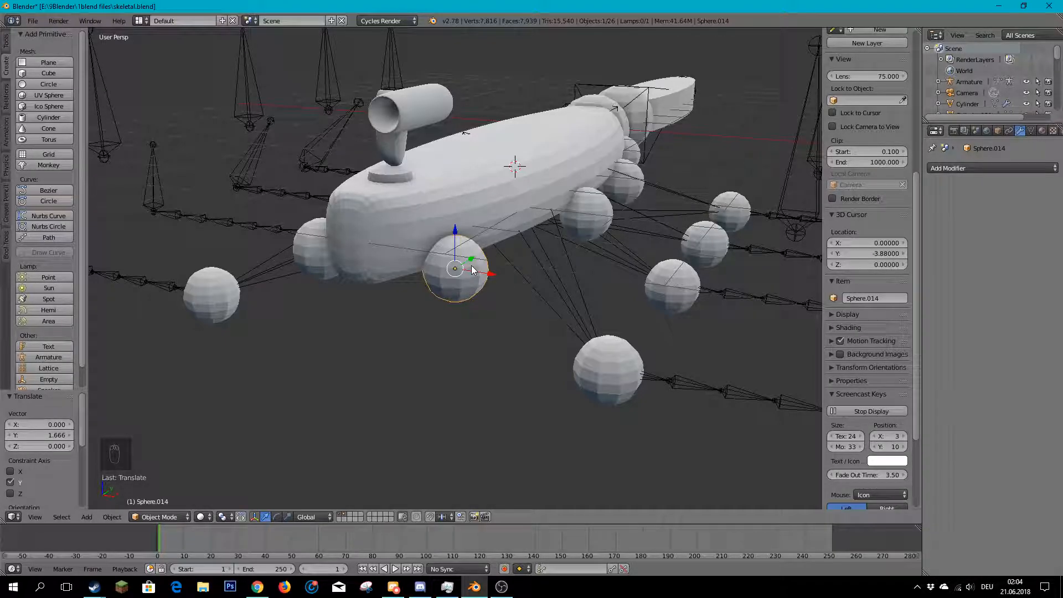
- Enter Edit Mode on the armature, select Bone.013 beside the front leg sphere, and inspect its bone properties and parent relations
{"action": "right_click", "coordinate": [659, 383]}
{"action": "key", "text": "Tab"}
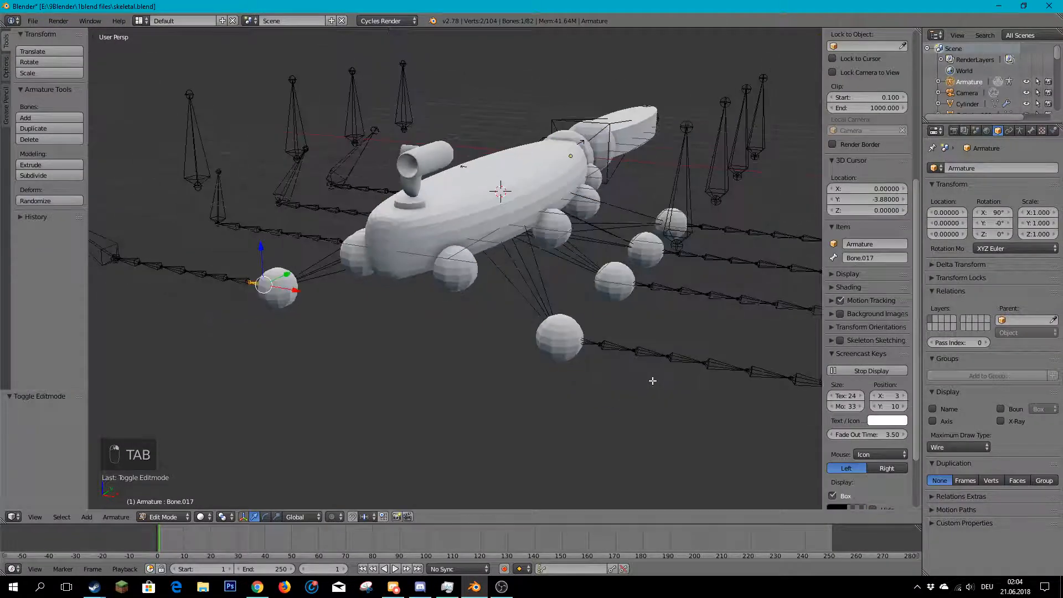
{"action": "right_click", "coordinate": [602, 348]}
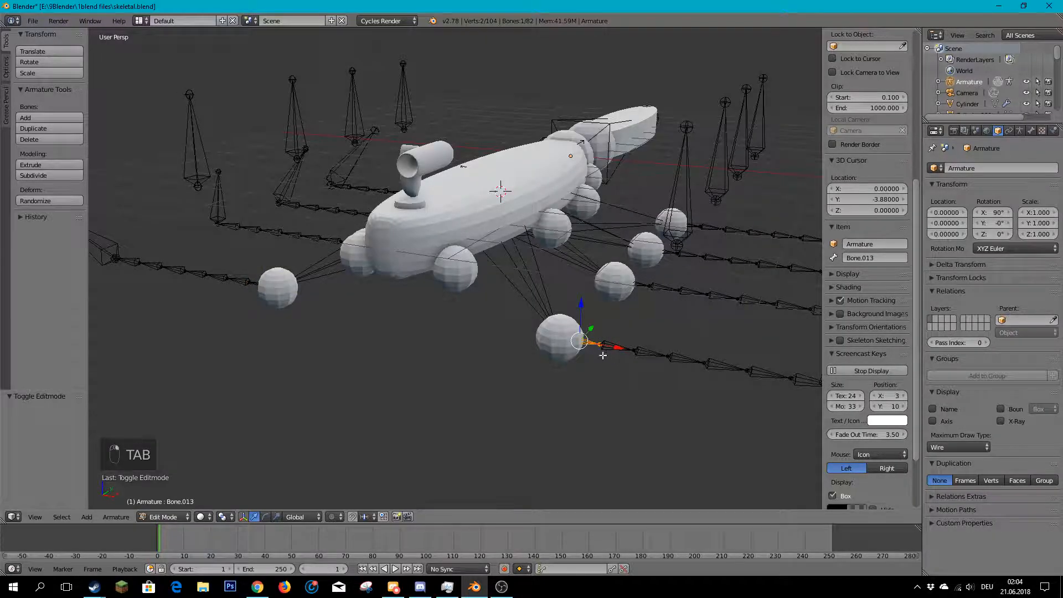
{"action": "middle_click_drag", "start_coordinate": [598, 346], "coordinate": [479, 343]}
{"action": "scroll", "coordinate": [479, 343], "scroll_direction": "up", "scroll_amount": 6}
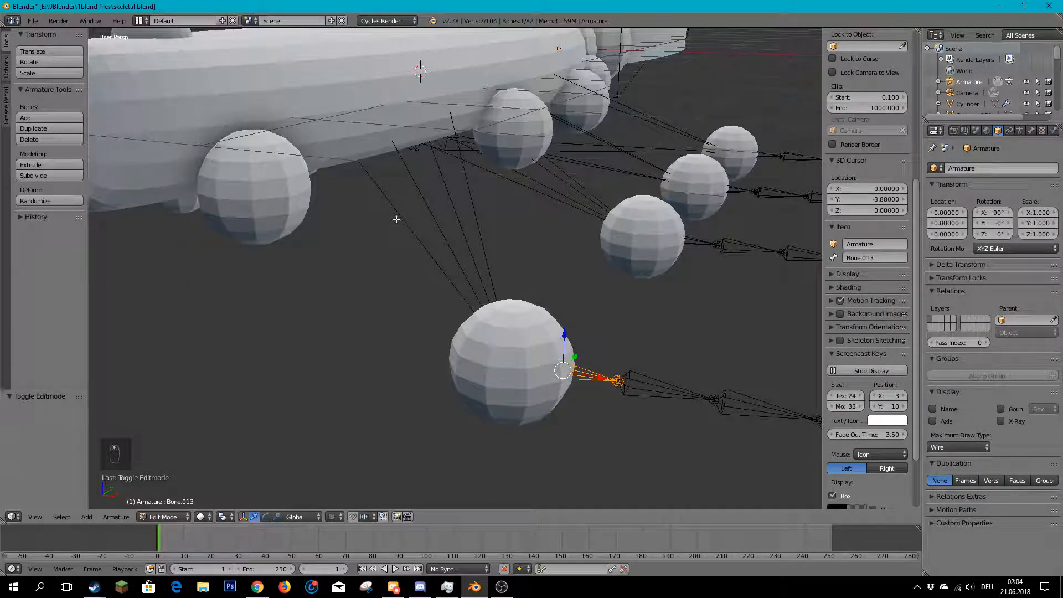
{"action": "right_click", "coordinate": [464, 246]}
{"action": "right_click", "coordinate": [593, 374]}
{"action": "scroll", "coordinate": [586, 387], "scroll_direction": "down", "scroll_amount": 4}
{"action": "middle_click_drag", "start_coordinate": [586, 387], "coordinate": [523, 336]}
{"action": "scroll", "coordinate": [515, 344], "scroll_direction": "up", "scroll_amount": 3}
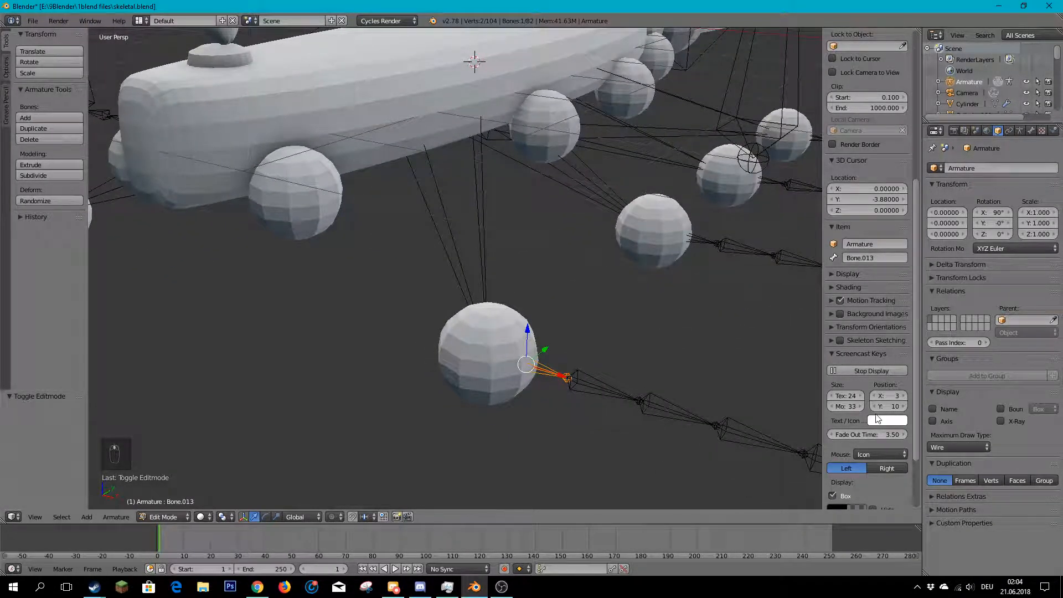
{"action": "left_click", "coordinate": [1032, 130]}
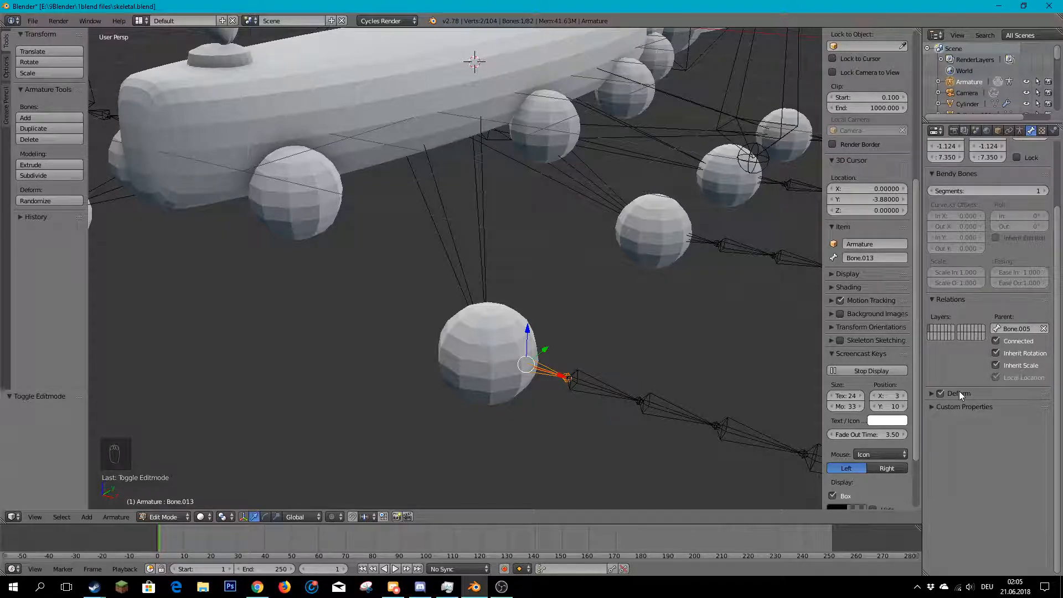
{"action": "scroll", "coordinate": [563, 295], "scroll_direction": "down", "scroll_amount": 5}
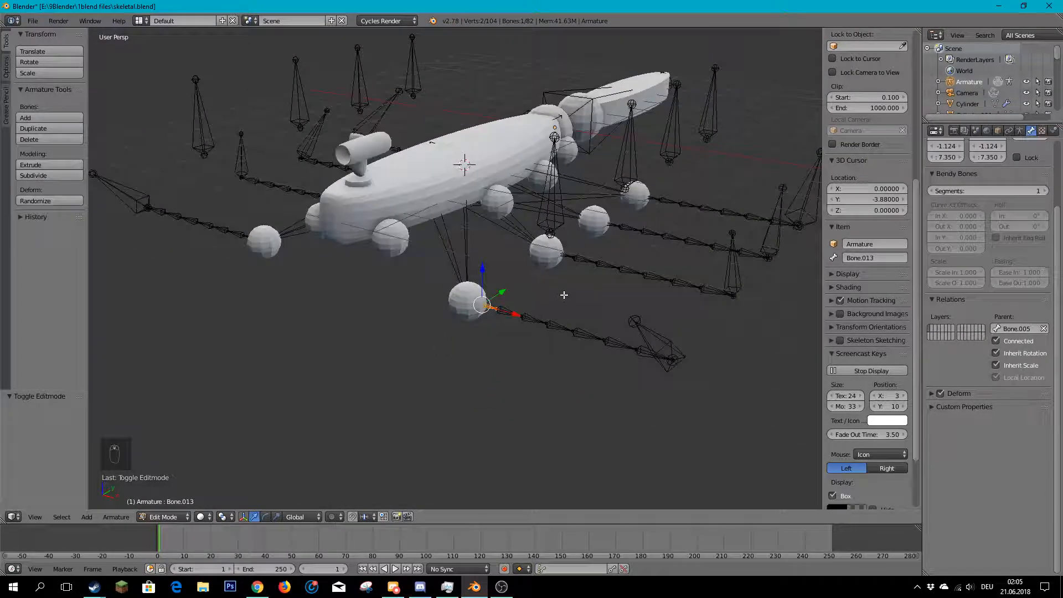
- Return to Object Mode and examine the leg bones and joint spheres on both sides of the body
{"action": "middle_click_drag", "start_coordinate": [563, 295], "coordinate": [565, 337]}
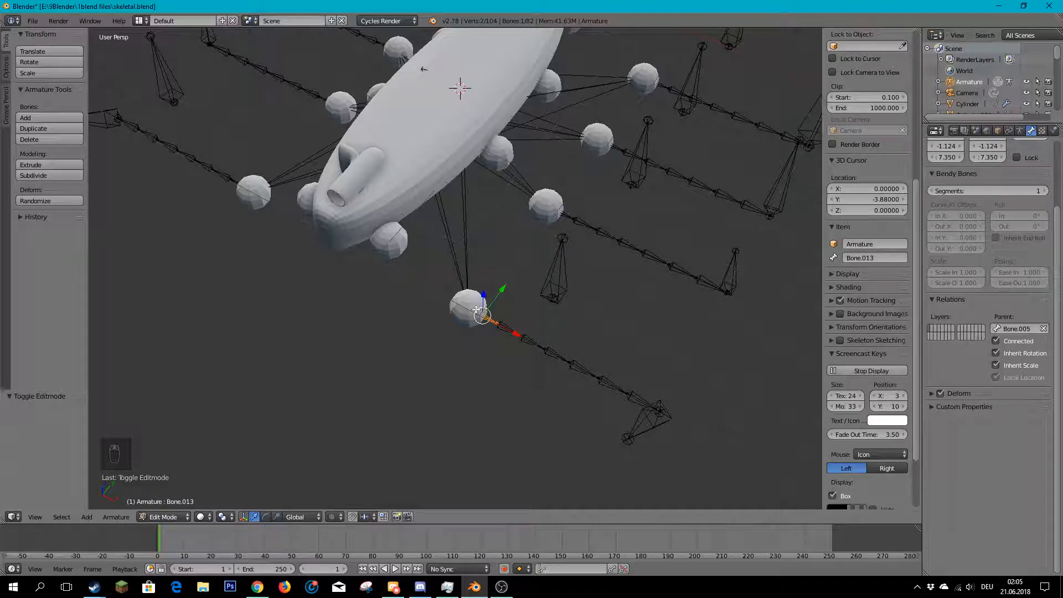
{"action": "key", "text": "Tab"}
{"action": "middle_click_drag", "start_coordinate": [477, 309], "coordinate": [415, 297]}
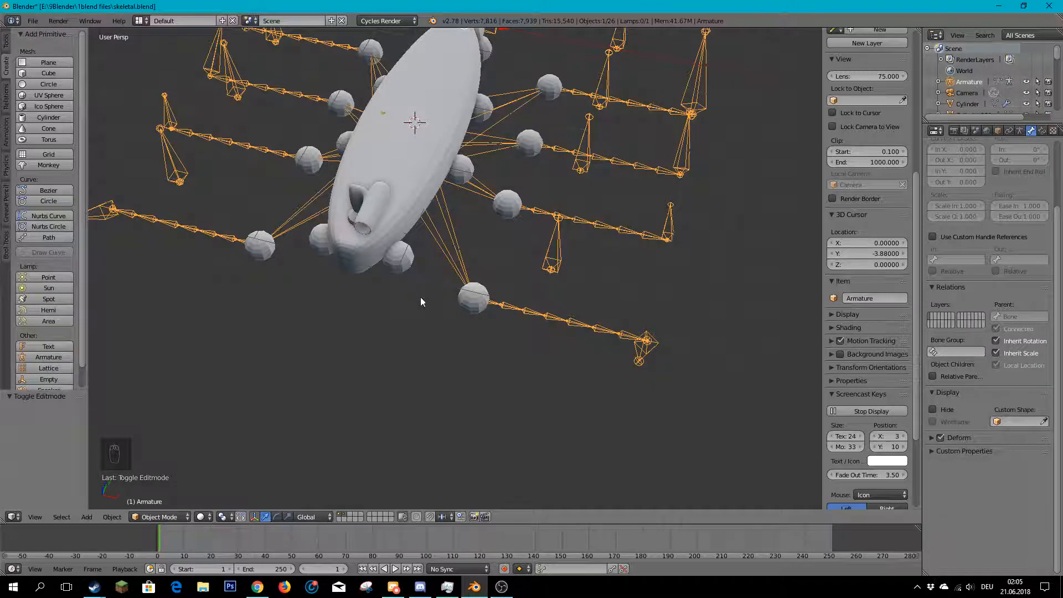
{"action": "scroll", "coordinate": [418, 292], "scroll_direction": "down", "scroll_amount": 3}
{"action": "middle_click_drag", "start_coordinate": [427, 351], "coordinate": [467, 290]}
{"action": "scroll", "coordinate": [471, 292], "scroll_direction": "up", "scroll_amount": 5}
{"action": "middle_click_drag", "start_coordinate": [587, 304], "coordinate": [340, 283]}
{"action": "scroll", "coordinate": [626, 321], "scroll_direction": "down", "scroll_amount": 1}
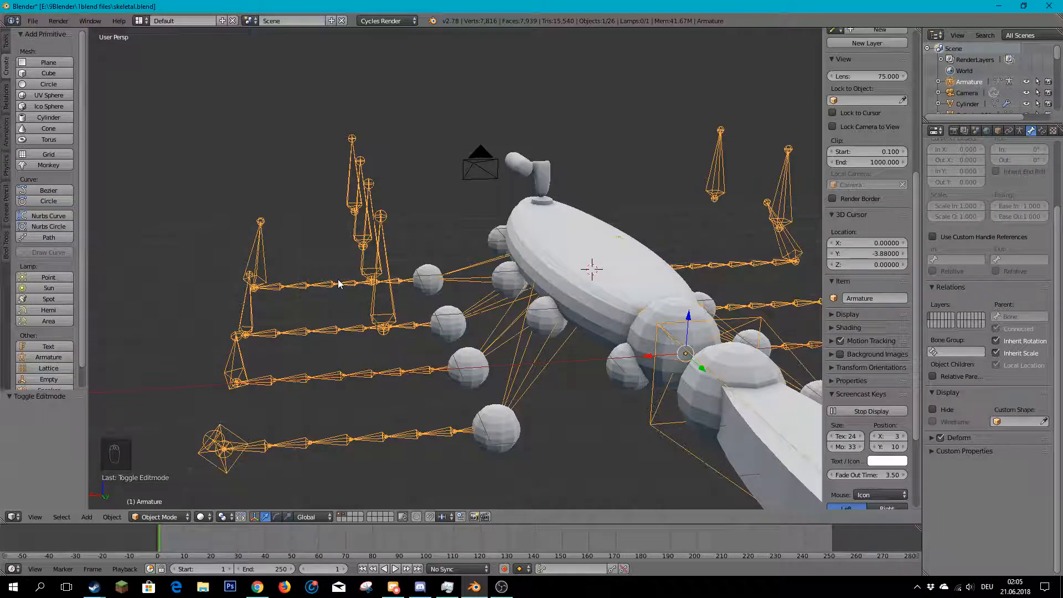
{"action": "scroll", "coordinate": [339, 284], "scroll_direction": "down", "scroll_amount": 5}
{"action": "middle_click_drag", "start_coordinate": [410, 280], "coordinate": [601, 301]}
{"action": "scroll", "coordinate": [532, 327], "scroll_direction": "up", "scroll_amount": 5}
{"action": "middle_click_drag", "start_coordinate": [479, 341], "coordinate": [520, 250]}
{"action": "middle_click_drag", "start_coordinate": [448, 200], "coordinate": [431, 258]}
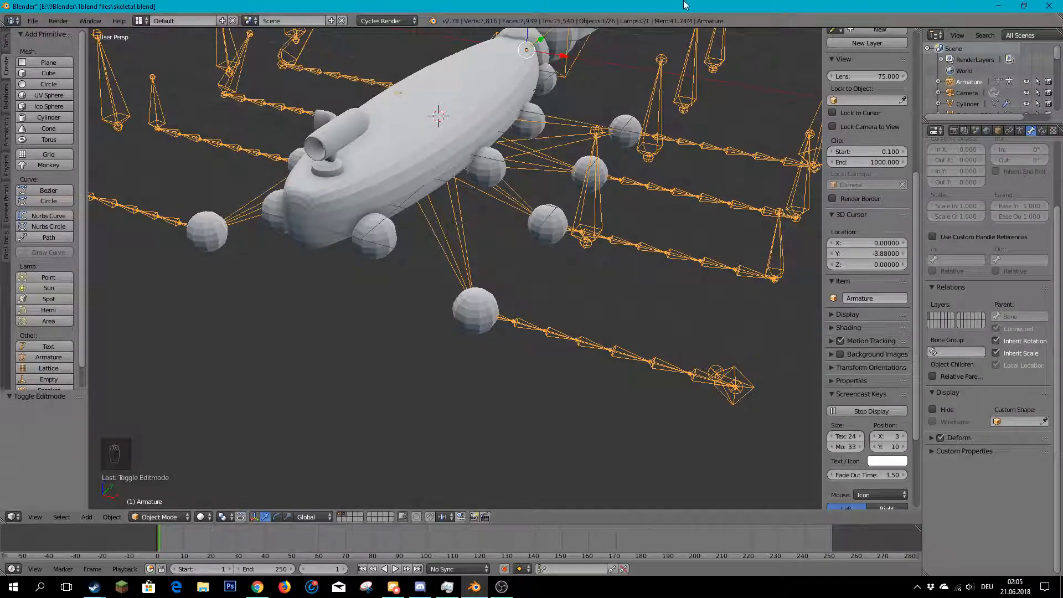
{"action": "scroll", "coordinate": [426, 355], "scroll_direction": "down", "scroll_amount": 5}
{"action": "middle_click_drag", "start_coordinate": [427, 357], "coordinate": [485, 322]}
{"action": "scroll", "coordinate": [515, 327], "scroll_direction": "up", "scroll_amount": 6}
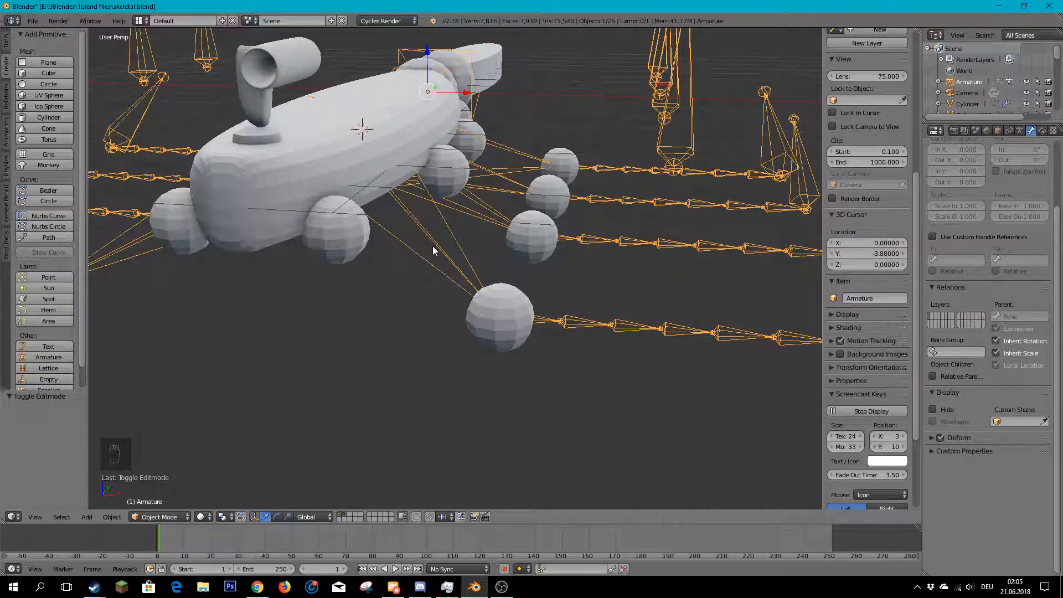
{"action": "scroll", "coordinate": [493, 227], "scroll_direction": "down", "scroll_amount": 4}
{"action": "middle_click_drag", "start_coordinate": [470, 260], "coordinate": [213, 312]}
{"action": "scroll", "coordinate": [414, 297], "scroll_direction": "up", "scroll_amount": 4}
{"action": "middle_click_drag", "start_coordinate": [414, 297], "coordinate": [486, 214]}
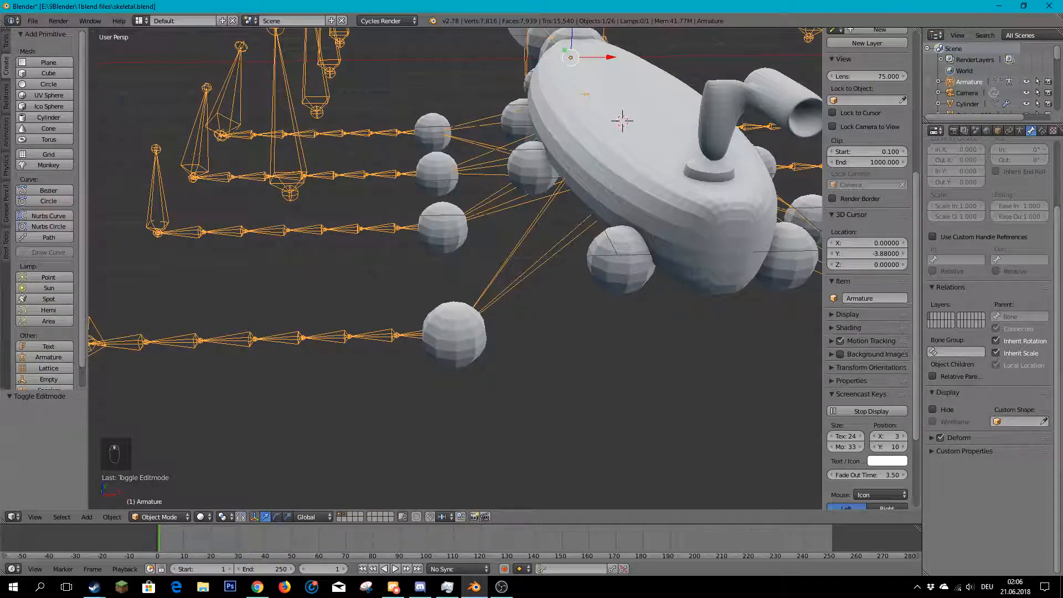
- Switch to Chrome, open Just Flip A Coin from the search results, flip the coin, and return to Blender
{"action": "key", "text": "alt+Tab"}
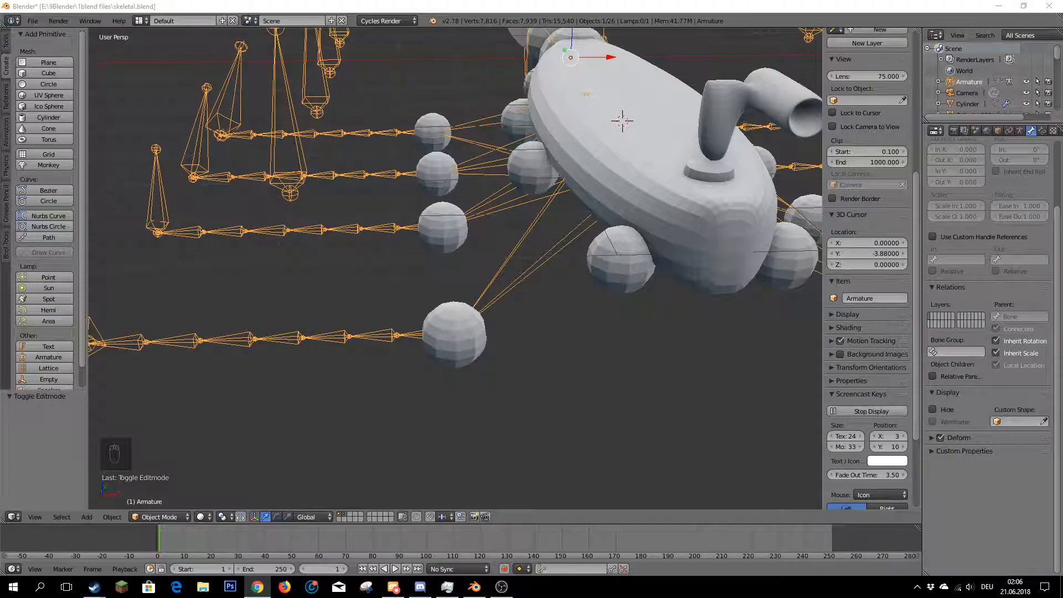
{"action": "key", "text": "alt+Tab"}
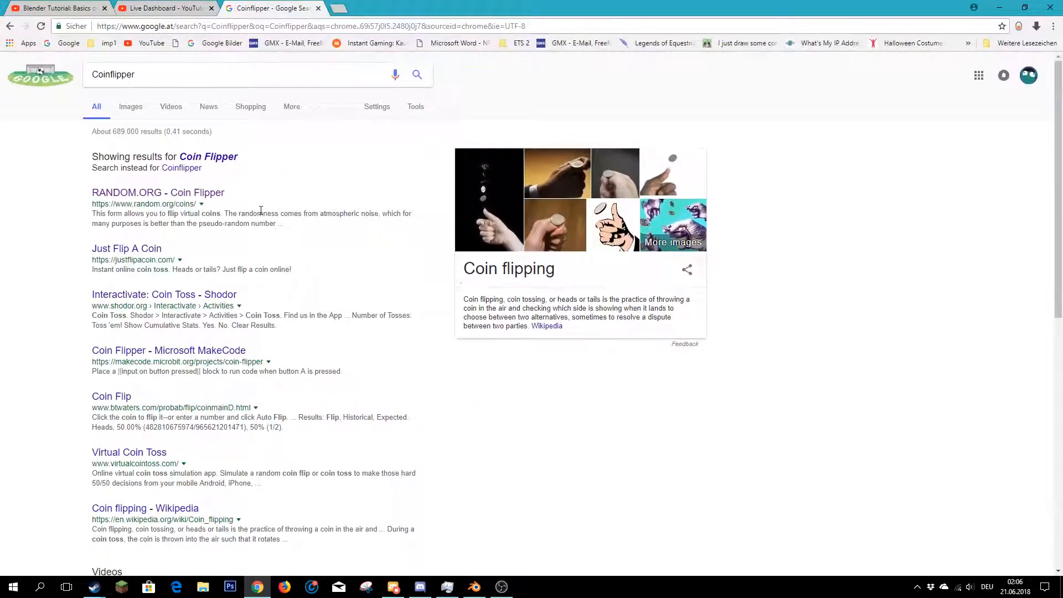
{"action": "left_click", "coordinate": [126, 249]}
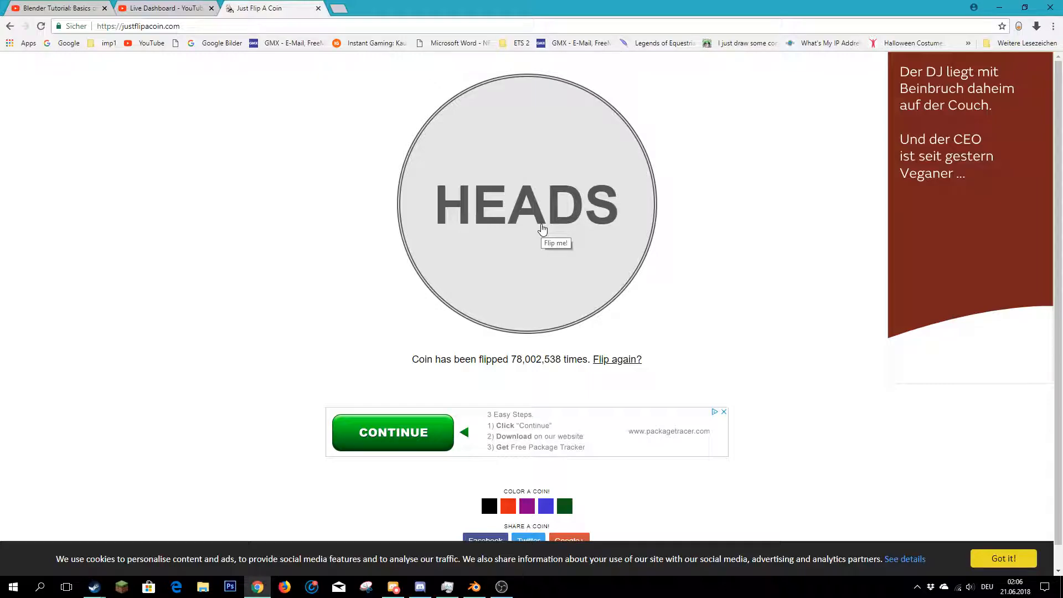
{"action": "left_click", "coordinate": [534, 172]}
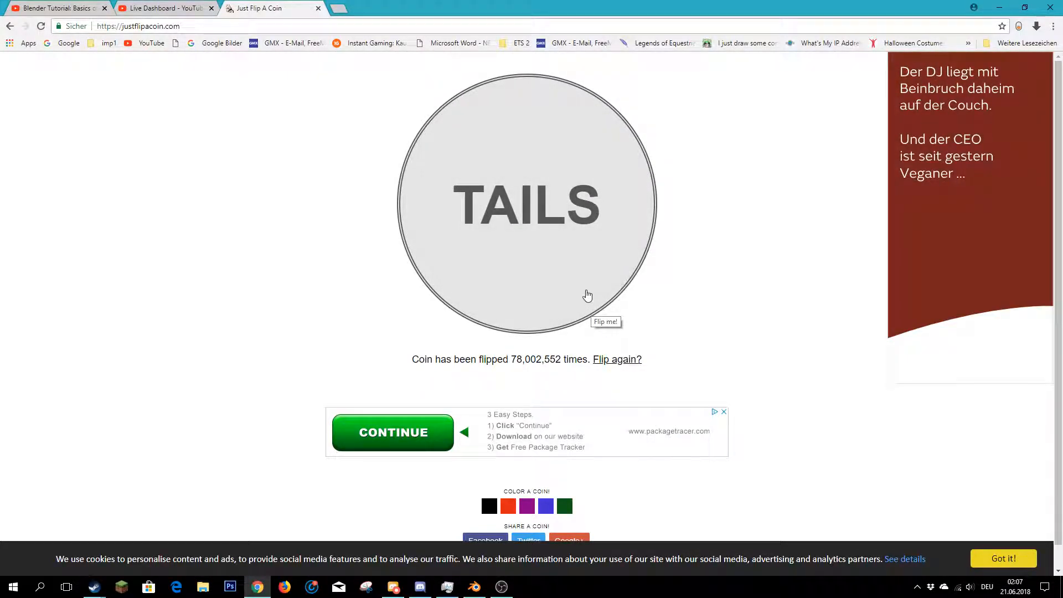
{"action": "left_click", "coordinate": [1000, 7]}
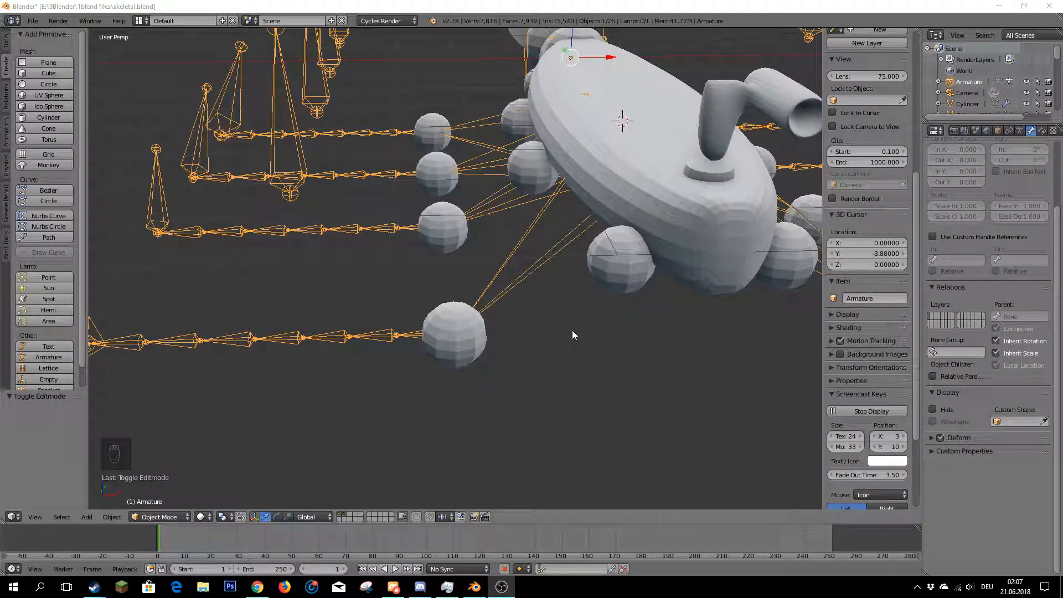
- Select Sphere.009 on the front leg and the main body Cylinder, examining the gap between the leg and the body
{"action": "right_click", "coordinate": [455, 335]}
{"action": "middle_click_drag", "start_coordinate": [454, 335], "coordinate": [371, 372]}
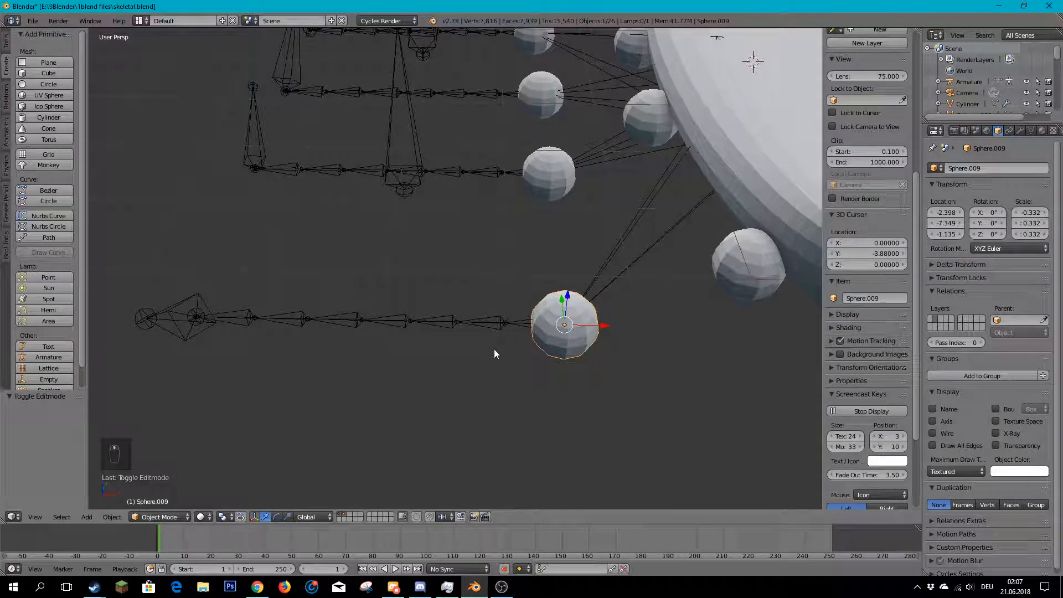
{"action": "key", "text": "shift+a"}
{"action": "scroll", "coordinate": [466, 241], "scroll_direction": "down", "scroll_amount": 4}
{"action": "right_click", "coordinate": [641, 185]}
{"action": "scroll", "coordinate": [555, 231], "scroll_direction": "up", "scroll_amount": 1}
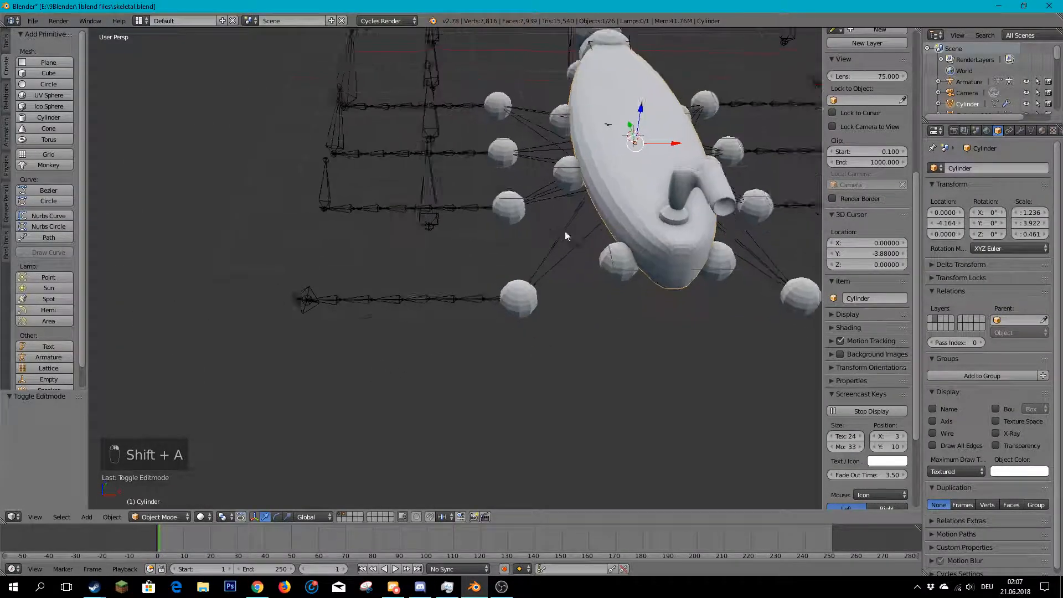
{"action": "middle_click_drag", "start_coordinate": [555, 231], "coordinate": [608, 219]}
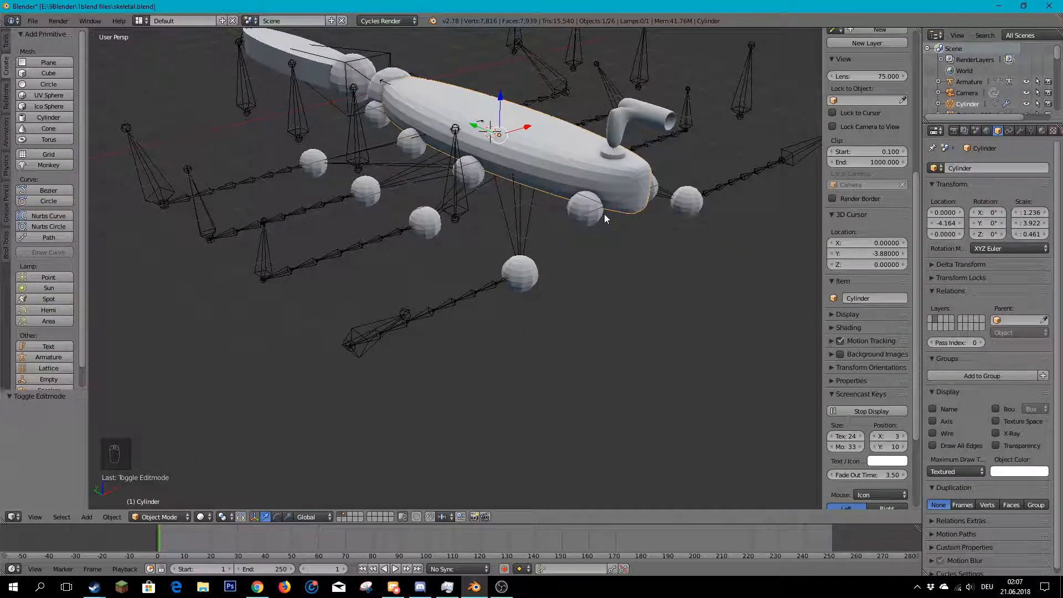
- Select Sphere.009 on the front leg and add a 10-vertex mesh cylinder with radius 1.000 and depth 2.000
{"action": "scroll", "coordinate": [450, 300], "scroll_direction": "up", "scroll_amount": 4}
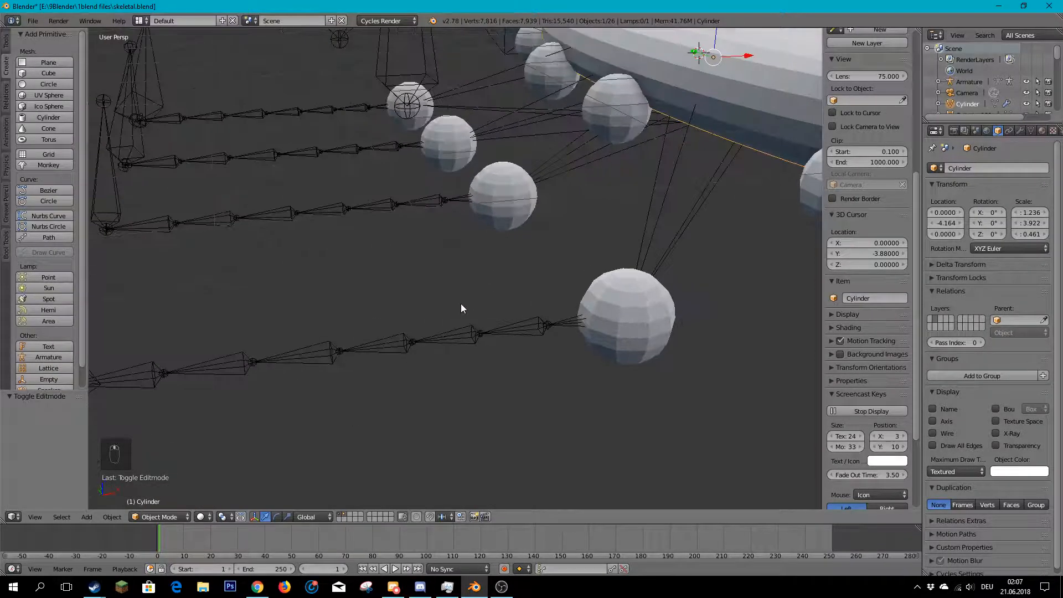
{"action": "right_click", "coordinate": [450, 301]}
{"action": "scroll", "coordinate": [570, 304], "scroll_direction": "down", "scroll_amount": 2}
{"action": "right_click", "coordinate": [571, 305]}
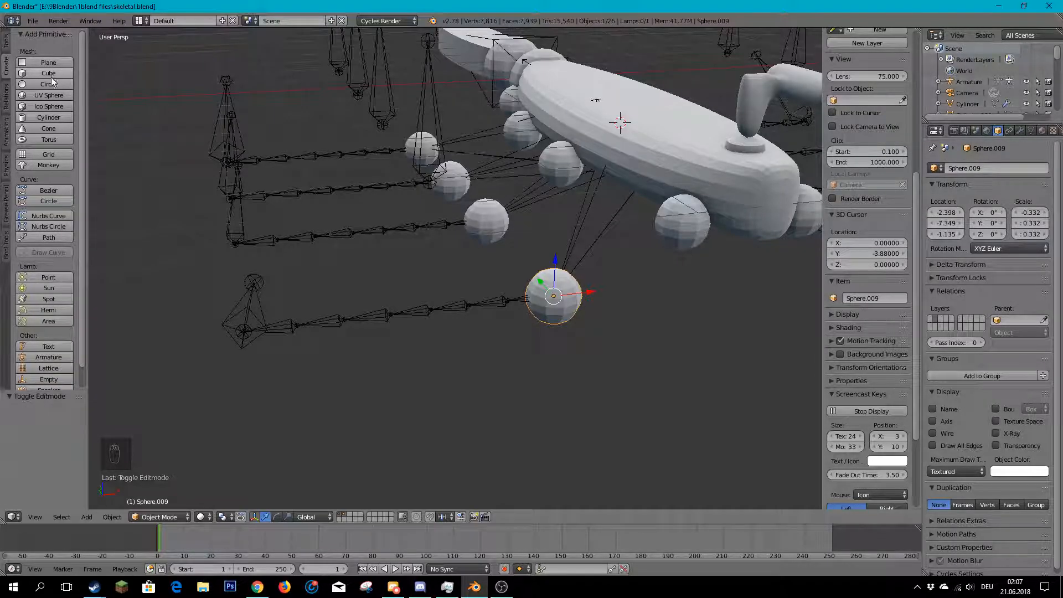
{"action": "left_click", "coordinate": [48, 117]}
{"action": "middle_click_drag", "start_coordinate": [315, 392], "coordinate": [472, 240]}
{"action": "scroll", "coordinate": [472, 241], "scroll_direction": "up", "scroll_amount": 2}
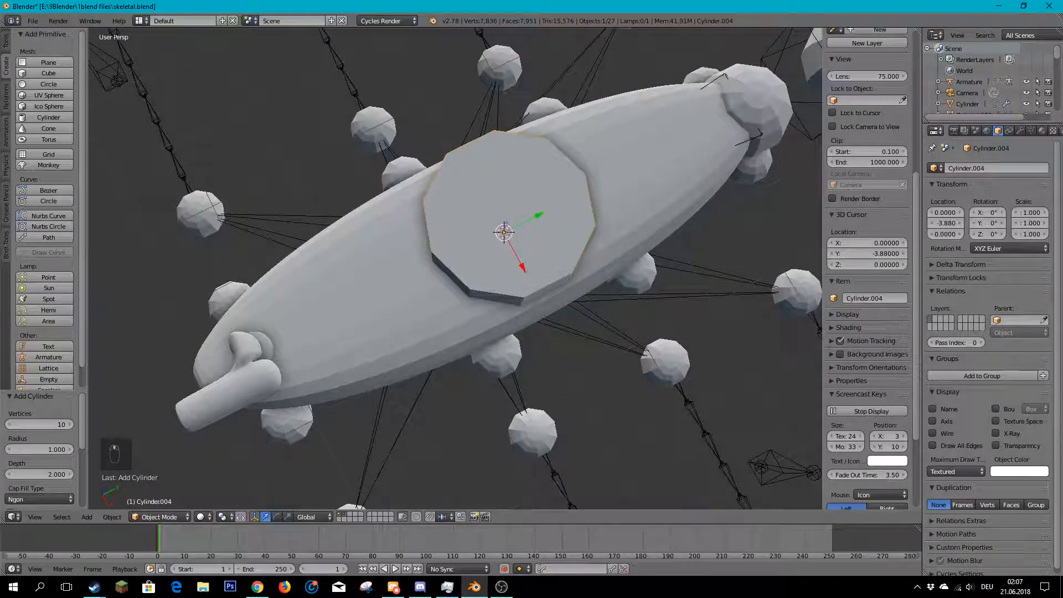
{"action": "key", "text": "alt+Tab"}
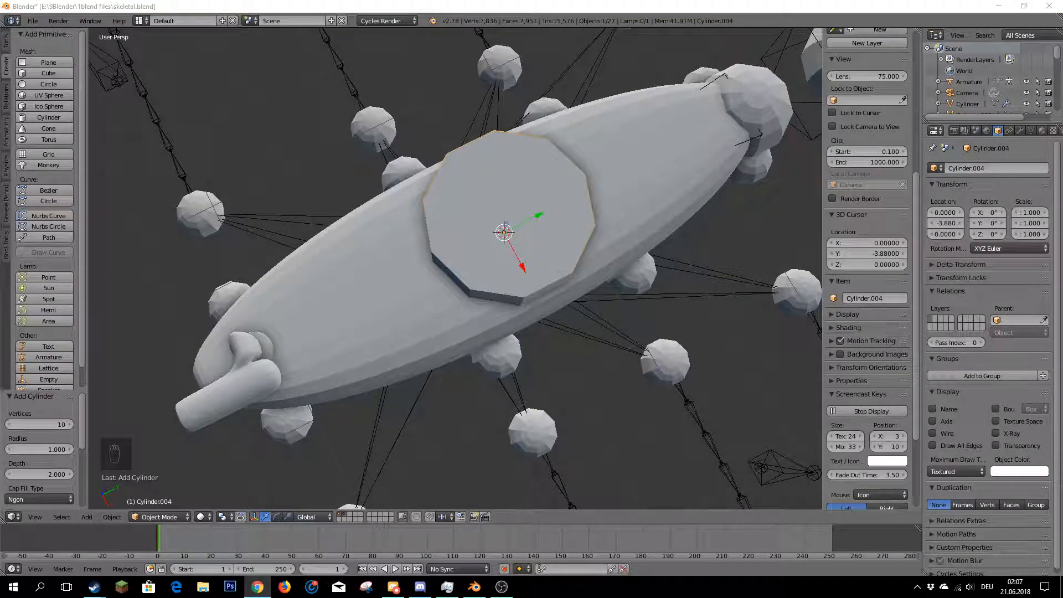
{"action": "key", "text": "alt+Tab"}
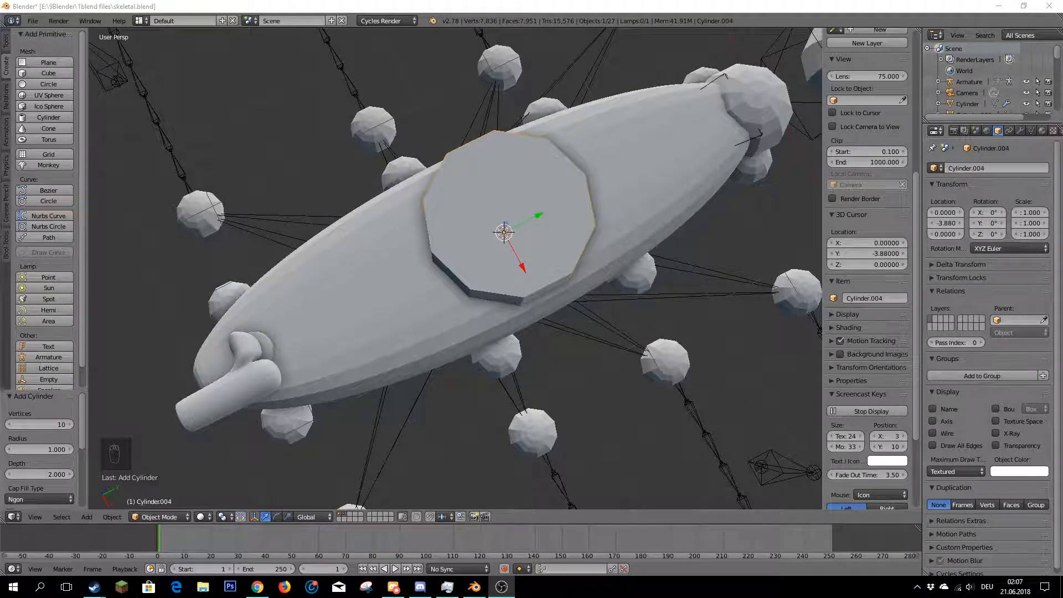
{"action": "key", "text": "alt+Tab"}
{"action": "scroll", "coordinate": [519, 224], "scroll_direction": "down", "scroll_amount": 2}
{"action": "middle_click_drag", "start_coordinate": [520, 225], "coordinate": [551, 159]}
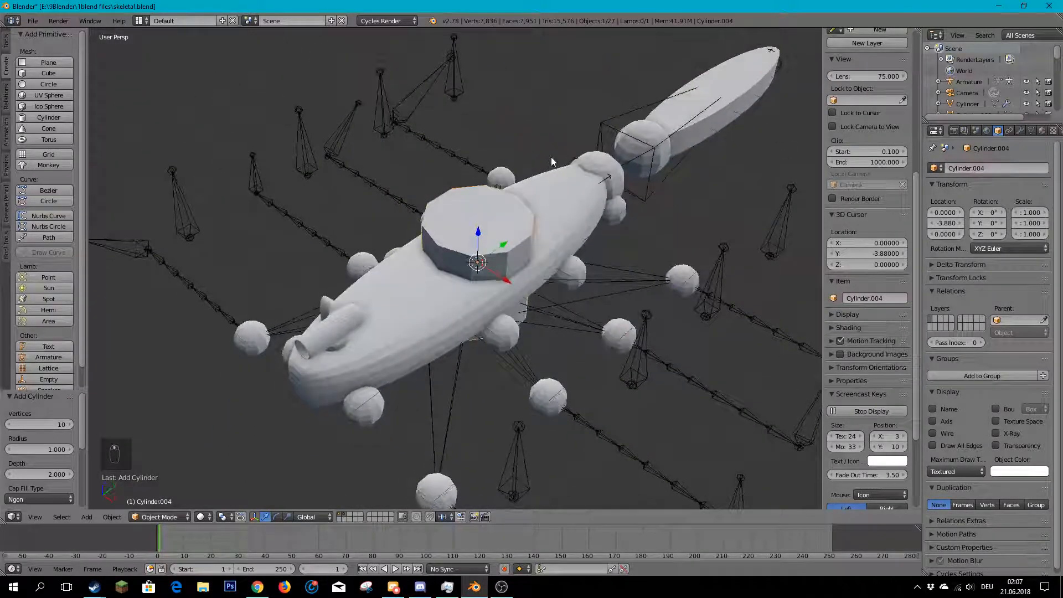
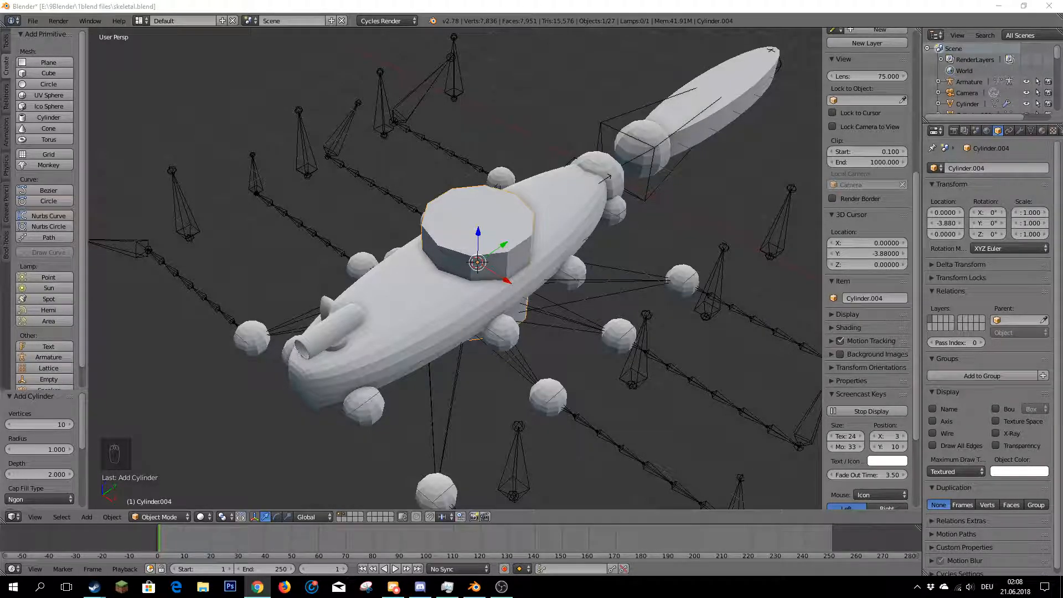
{"action": "left_click", "coordinate": [760, 5]}
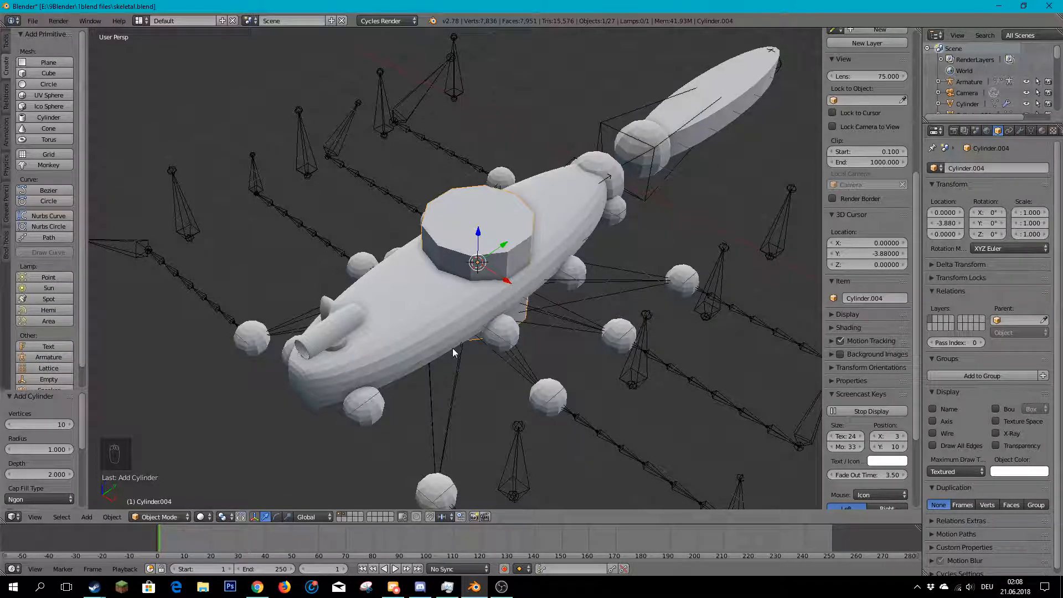
- Examine the new cylinder's size and orientation on the body from several sides
{"action": "scroll", "coordinate": [470, 299], "scroll_direction": "up", "scroll_amount": 4}
{"action": "middle_click_drag", "start_coordinate": [470, 299], "coordinate": [408, 318]}
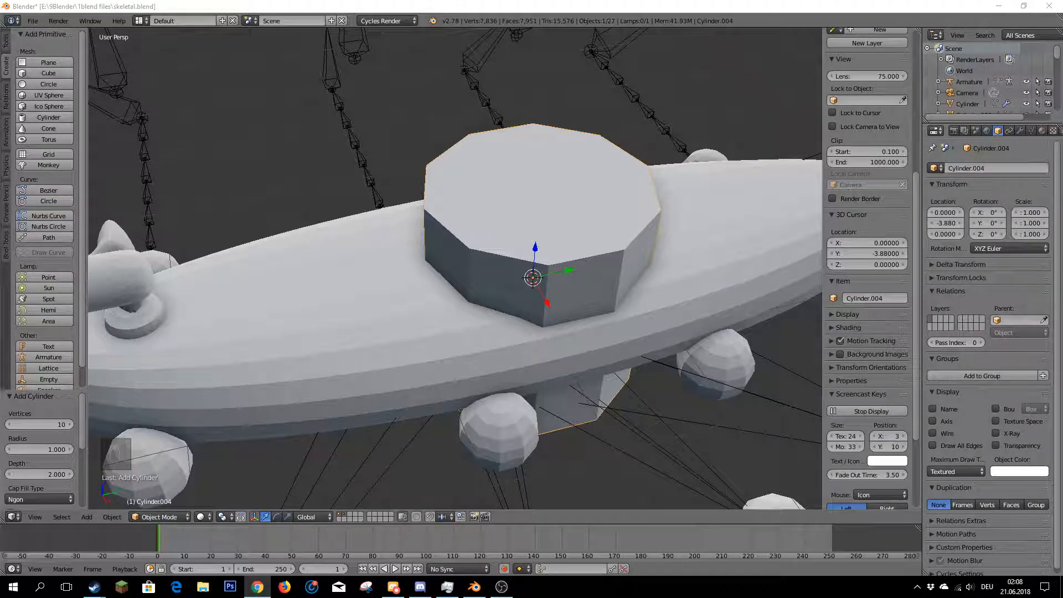
{"action": "left_click", "coordinate": [617, 18]}
{"action": "scroll", "coordinate": [440, 227], "scroll_direction": "down", "scroll_amount": 5}
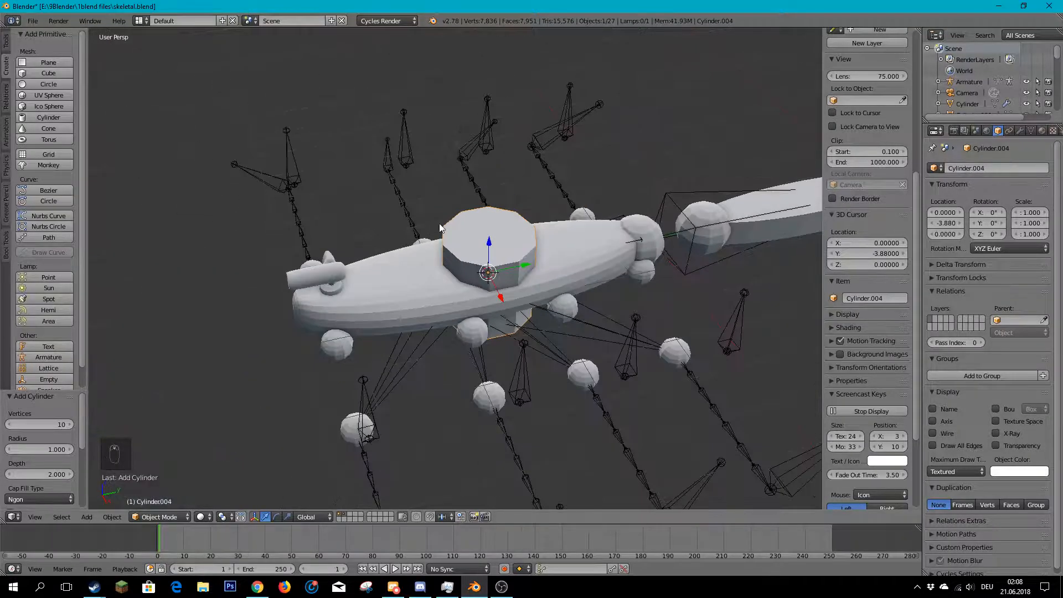
{"action": "middle_click_drag", "start_coordinate": [440, 227], "coordinate": [437, 187]}
{"action": "scroll", "coordinate": [311, 294], "scroll_direction": "up", "scroll_amount": 4}
{"action": "middle_click_drag", "start_coordinate": [311, 294], "coordinate": [337, 344]}
{"action": "scroll", "coordinate": [427, 243], "scroll_direction": "down", "scroll_amount": 4}
{"action": "middle_click_drag", "start_coordinate": [427, 243], "coordinate": [453, 238]}
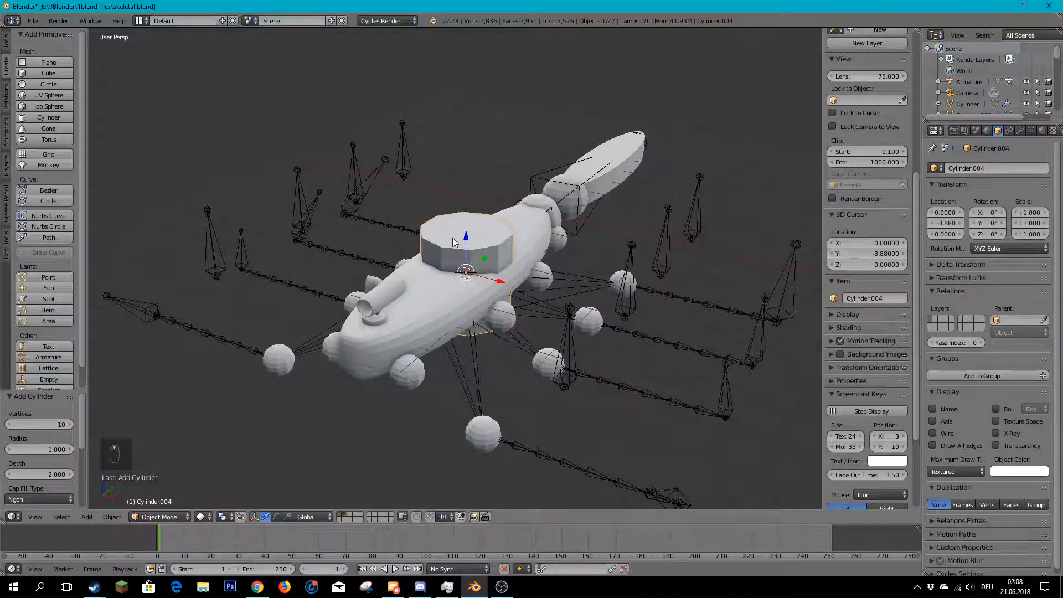
{"action": "scroll", "coordinate": [453, 238], "scroll_direction": "up", "scroll_amount": 4}
{"action": "middle_click_drag", "start_coordinate": [506, 211], "coordinate": [326, 195]}
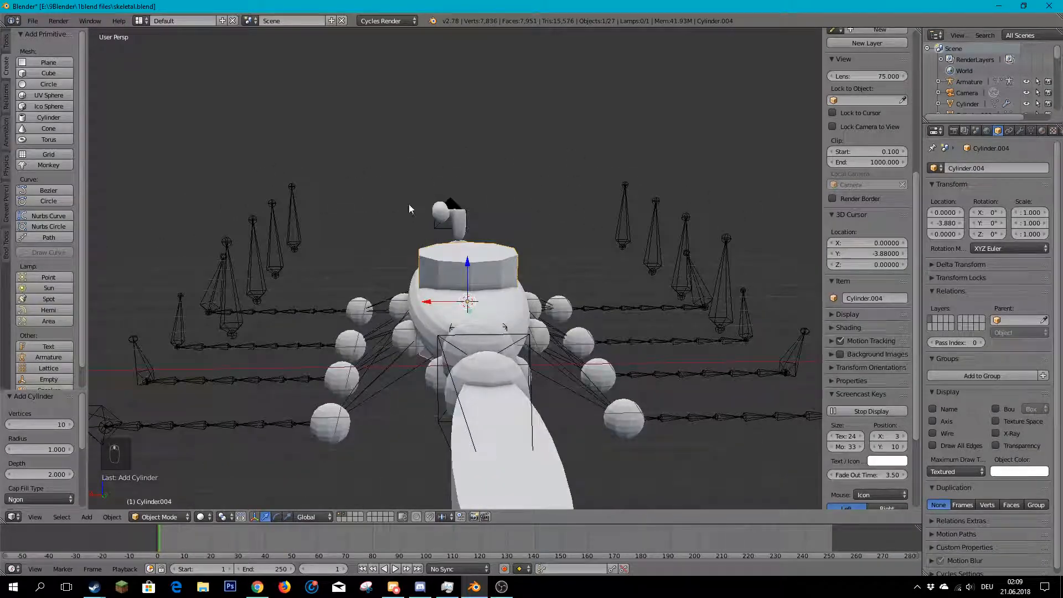
- Try to rotate the new cylinder 90° about the global X axis
{"action": "type", "text": "rx90"}
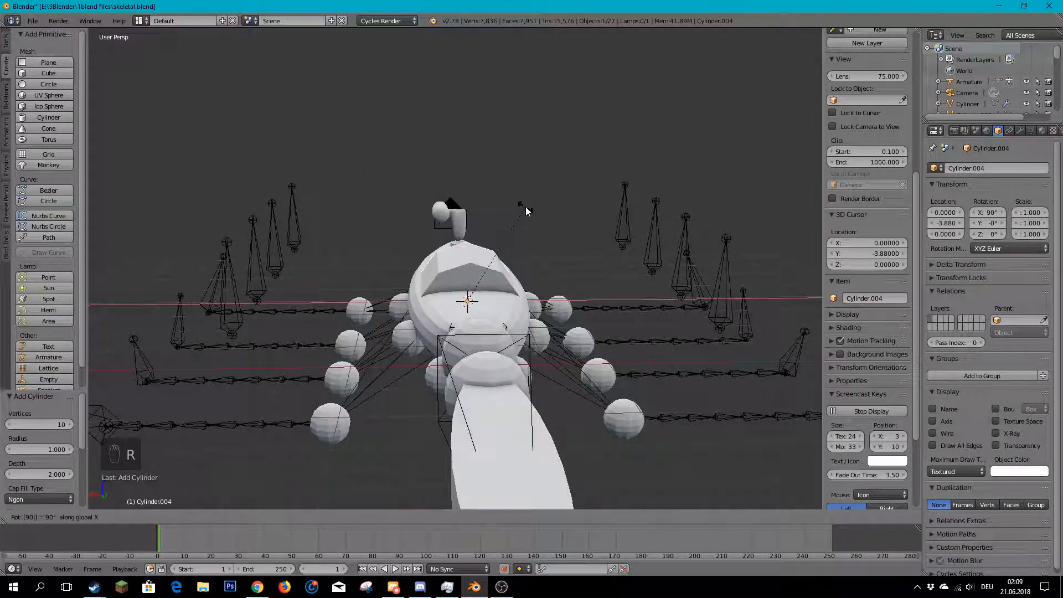
{"action": "key", "text": "Return"}
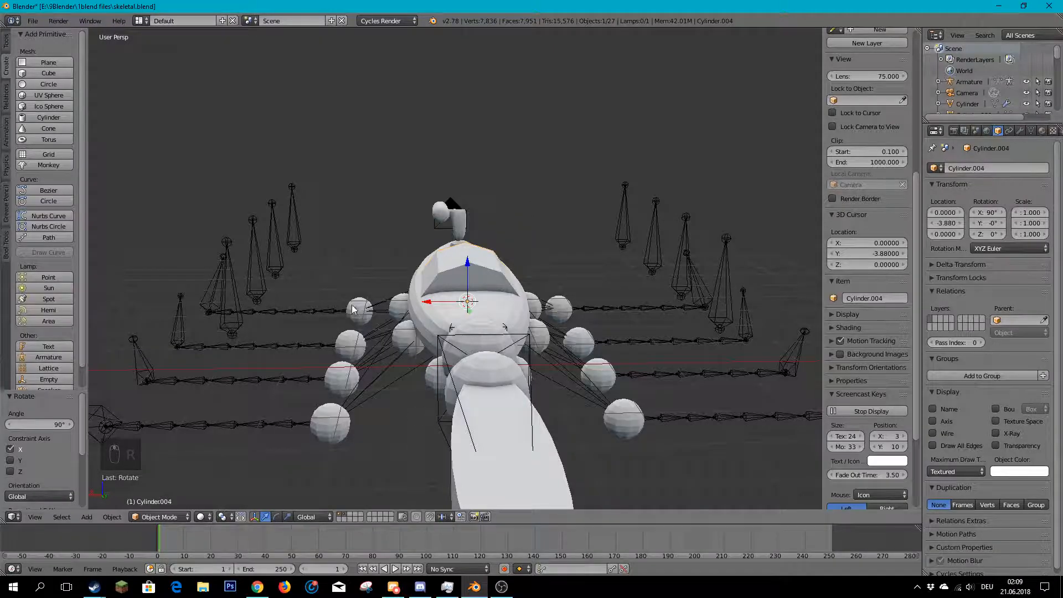
{"action": "middle_click_drag", "start_coordinate": [357, 317], "coordinate": [388, 331]}
{"action": "key", "text": "ctrl+z"}
- Rotate the cylinder 90° about the global Y axis and scale it down uniformly to about 0.312
{"action": "middle_click_drag", "start_coordinate": [524, 371], "coordinate": [364, 210]}
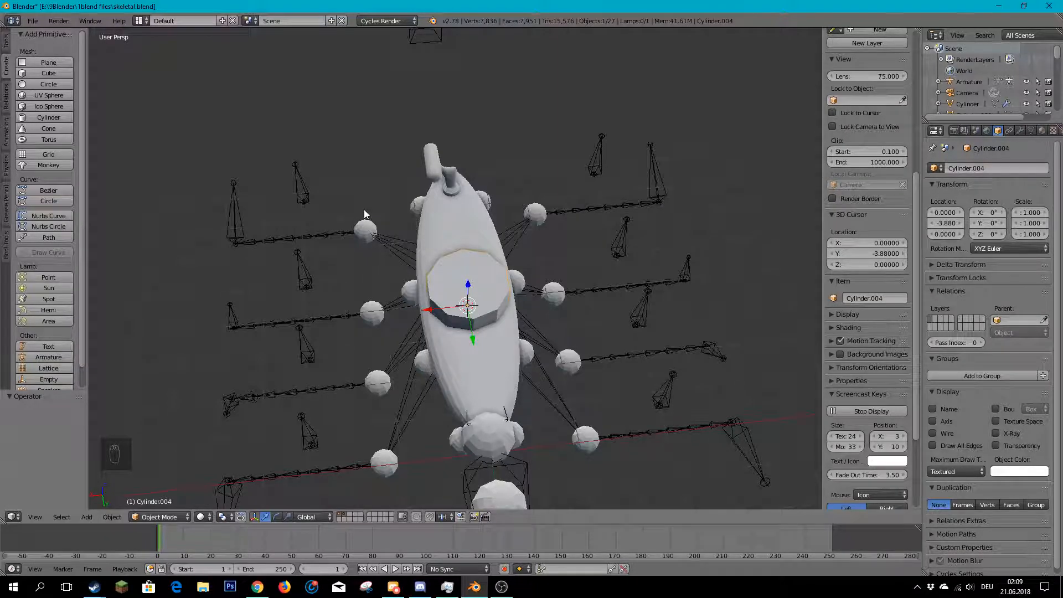
{"action": "type", "text": "ry90"}
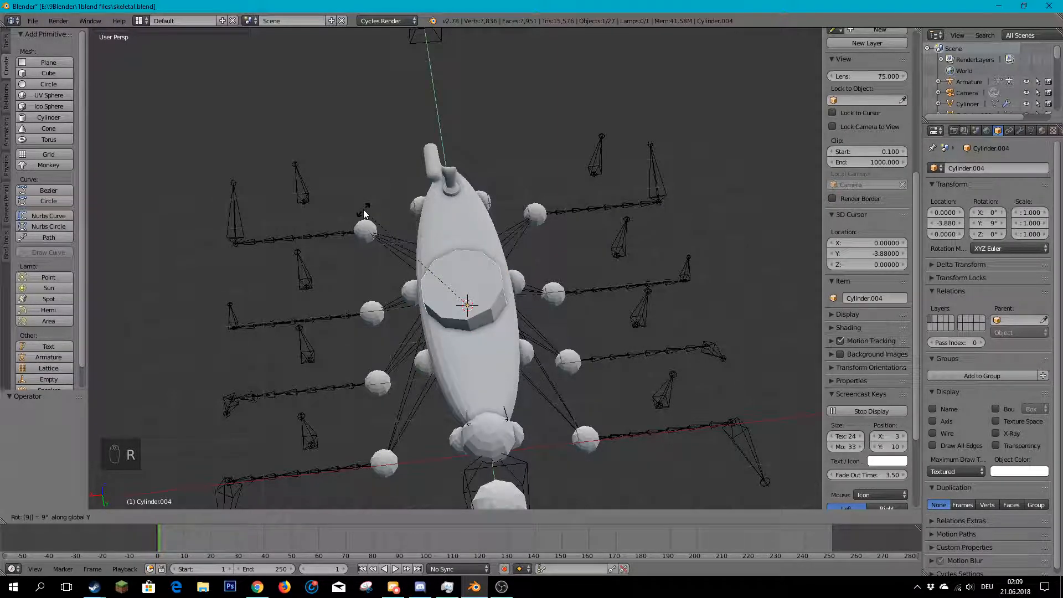
{"action": "key", "text": "Return"}
{"action": "middle_click_drag", "start_coordinate": [519, 383], "coordinate": [377, 326]}
{"action": "key", "text": "s"}
{"action": "left_click", "coordinate": [481, 288]}
- Move the cylinder beside the front leg sphere, to about -7.314 in Y and -3.329 in X
{"action": "scroll", "coordinate": [469, 286], "scroll_direction": "down", "scroll_amount": 1}
{"action": "left_click_drag", "start_coordinate": [390, 285], "coordinate": [526, 314]}
{"action": "left_click_drag", "start_coordinate": [564, 280], "coordinate": [565, 374]}
{"action": "middle_click_drag", "start_coordinate": [565, 373], "coordinate": [513, 332]}
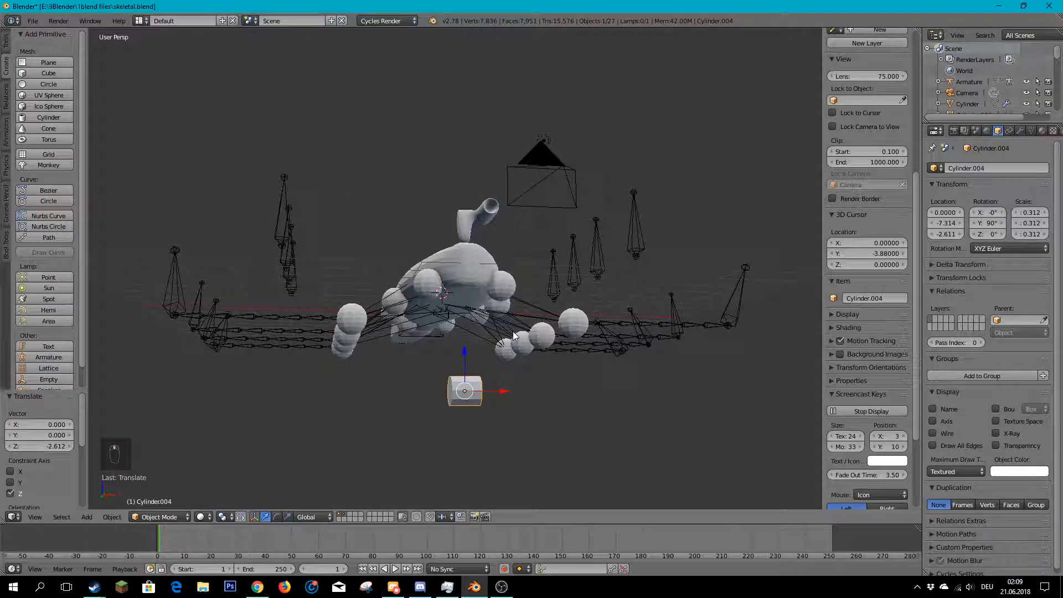
{"action": "key", "text": "ctrl+z"}
{"action": "left_click_drag", "start_coordinate": [503, 269], "coordinate": [361, 233]}
- In the orthographic top view, align the cylinder with the front leg bones at about X -3.031 and Y -7.366
{"action": "middle_click_drag", "start_coordinate": [362, 234], "coordinate": [535, 354]}
{"action": "key", "text": "KP_7"}
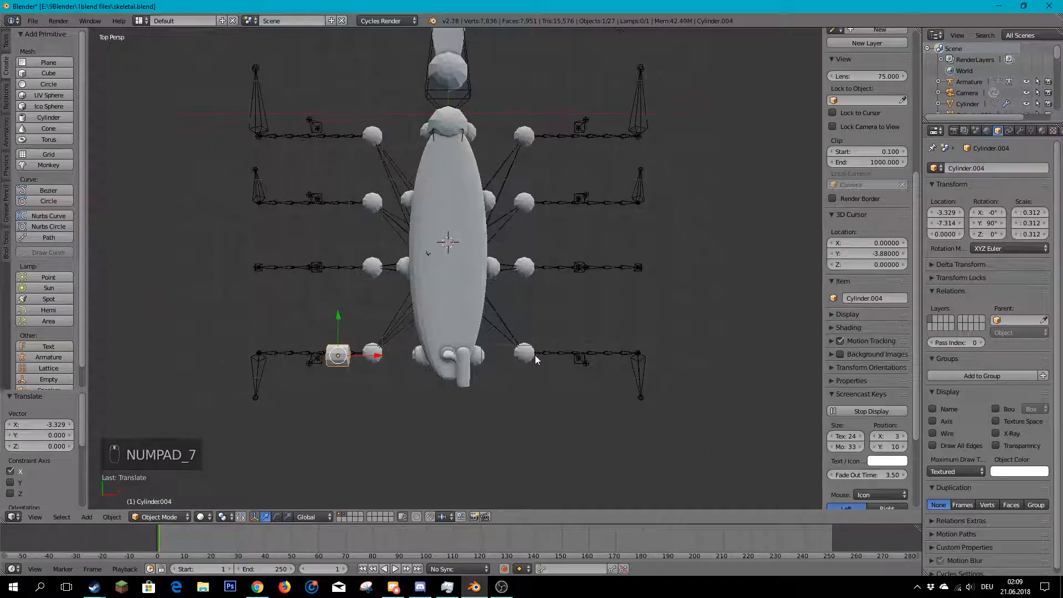
{"action": "key", "text": "KP_5"}
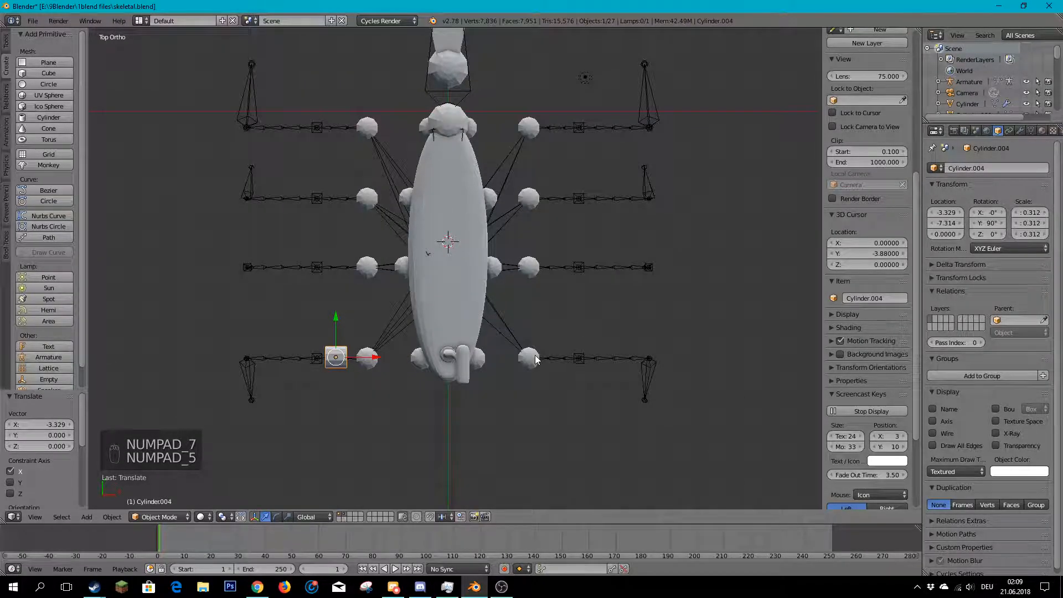
{"action": "scroll", "coordinate": [468, 346], "scroll_direction": "up", "scroll_amount": 5}
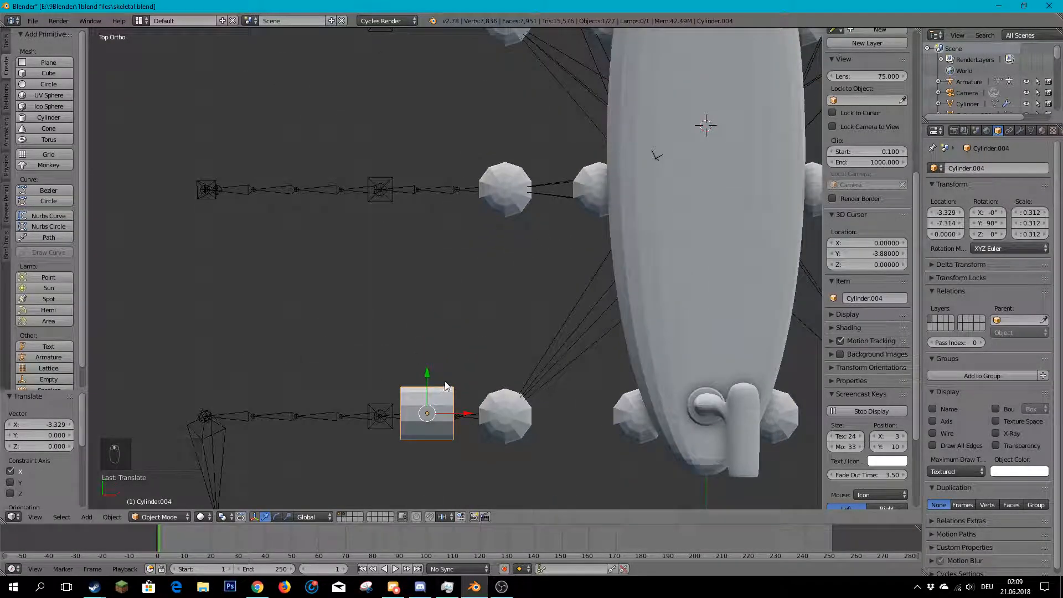
{"action": "left_click_drag", "start_coordinate": [434, 296], "coordinate": [431, 302]}
{"action": "left_click_drag", "start_coordinate": [473, 346], "coordinate": [497, 348]}
- Scale the cylinder down to about 0.151 and lower it onto the front leg's bone chain at about Z -1.122
{"action": "key", "text": "s"}
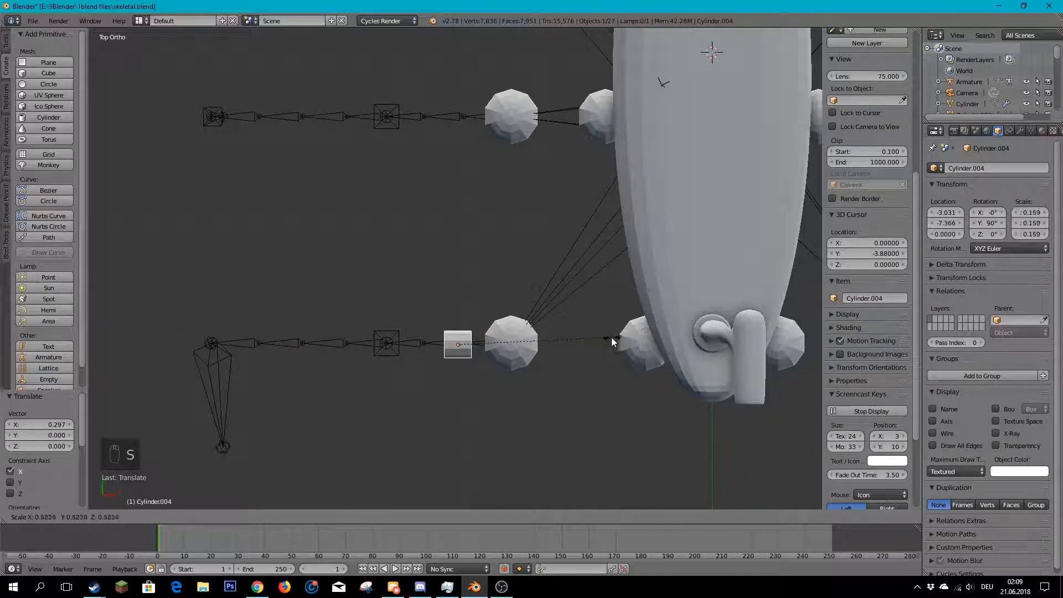
{"action": "left_click", "coordinate": [599, 338]}
{"action": "middle_click_drag", "start_coordinate": [599, 338], "coordinate": [553, 318]}
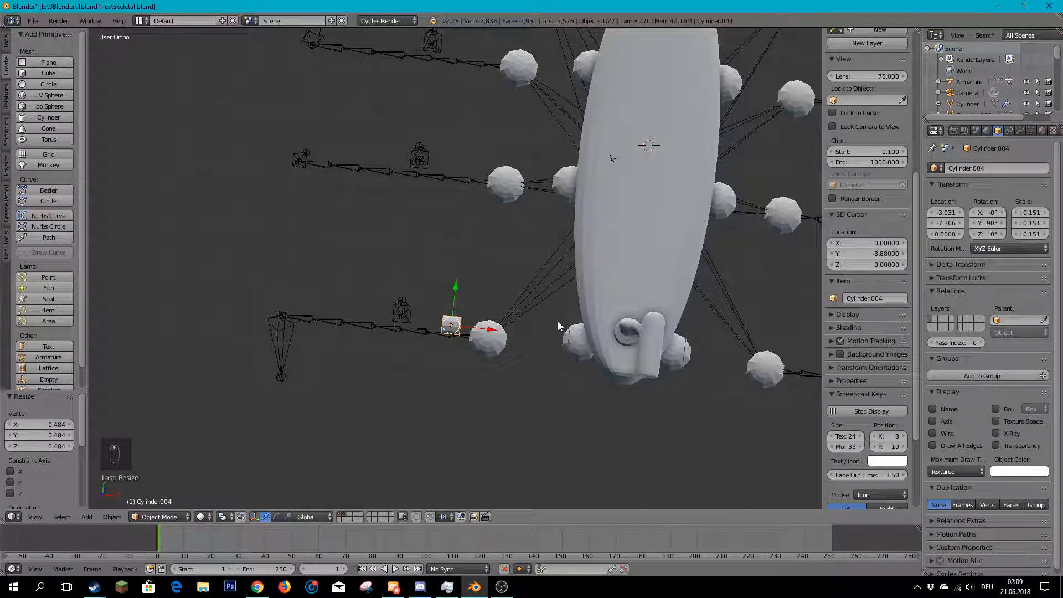
{"action": "key", "text": "KP_1"}
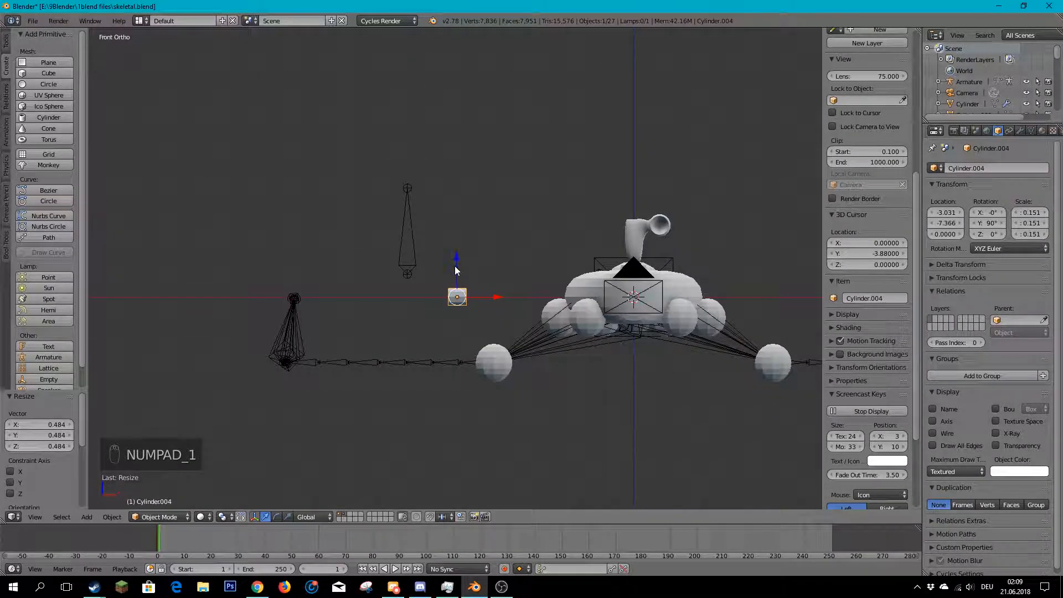
{"action": "left_click_drag", "start_coordinate": [457, 274], "coordinate": [453, 323]}
{"action": "key", "text": "KP_7"}
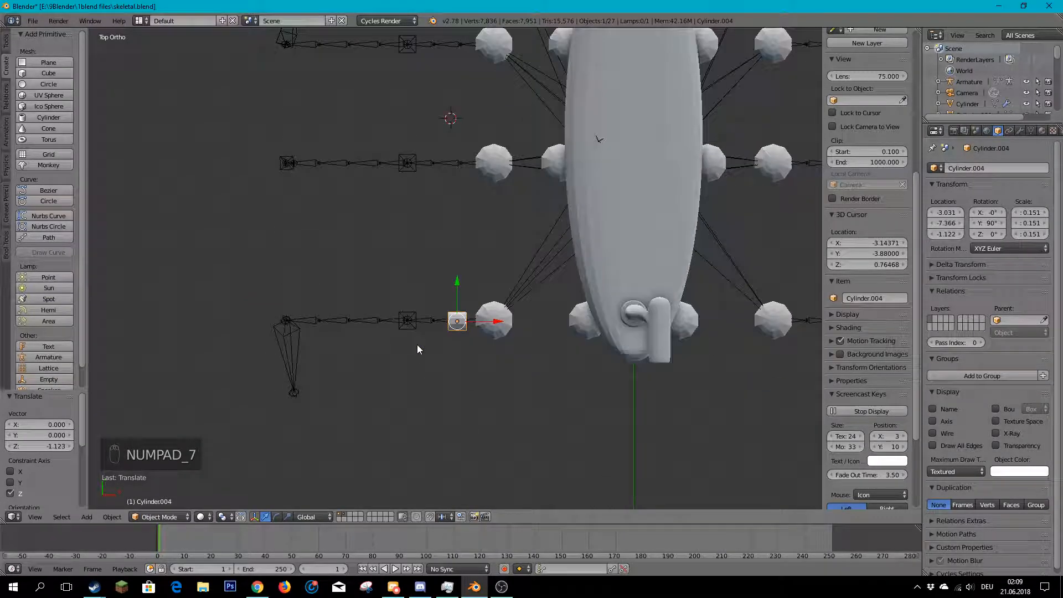
{"action": "key", "text": "KP_1"}
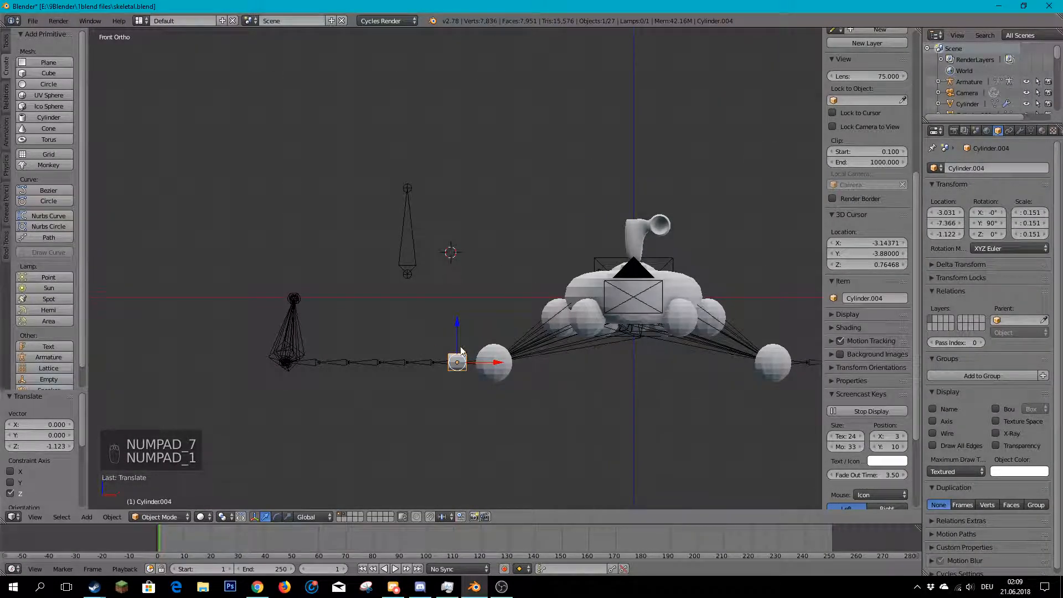
- In perspective view, slide the cylinder along X to about -2.792 so it meets the front leg sphere
{"action": "key", "text": "KP_5"}
{"action": "middle_click_drag", "start_coordinate": [403, 325], "coordinate": [474, 380]}
{"action": "scroll", "coordinate": [530, 404], "scroll_direction": "up", "scroll_amount": 5}
{"action": "key", "text": "KP_Decimal"}
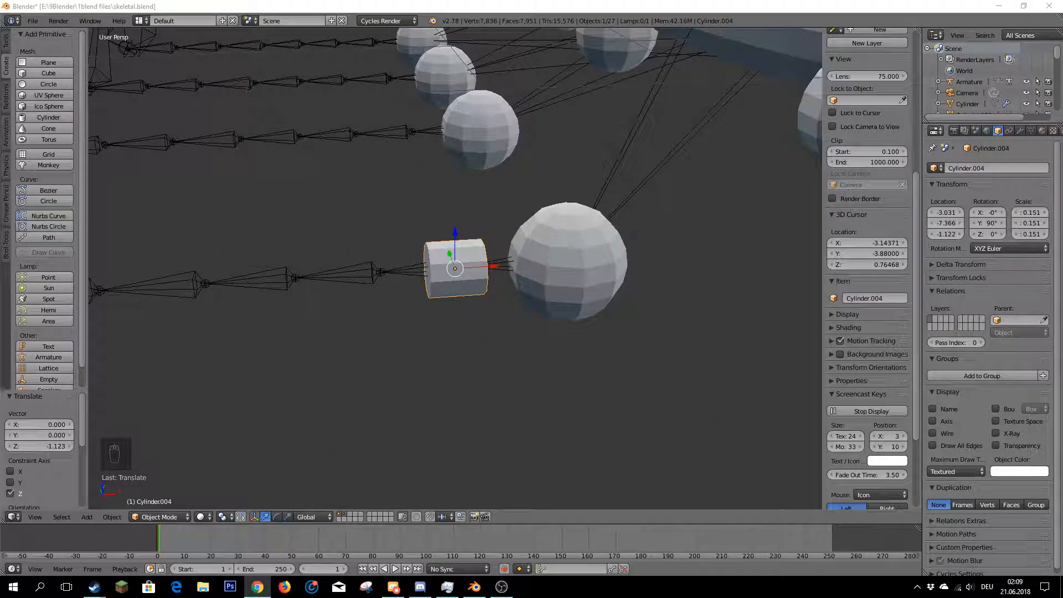
{"action": "middle_click_drag", "start_coordinate": [488, 375], "coordinate": [487, 274]}
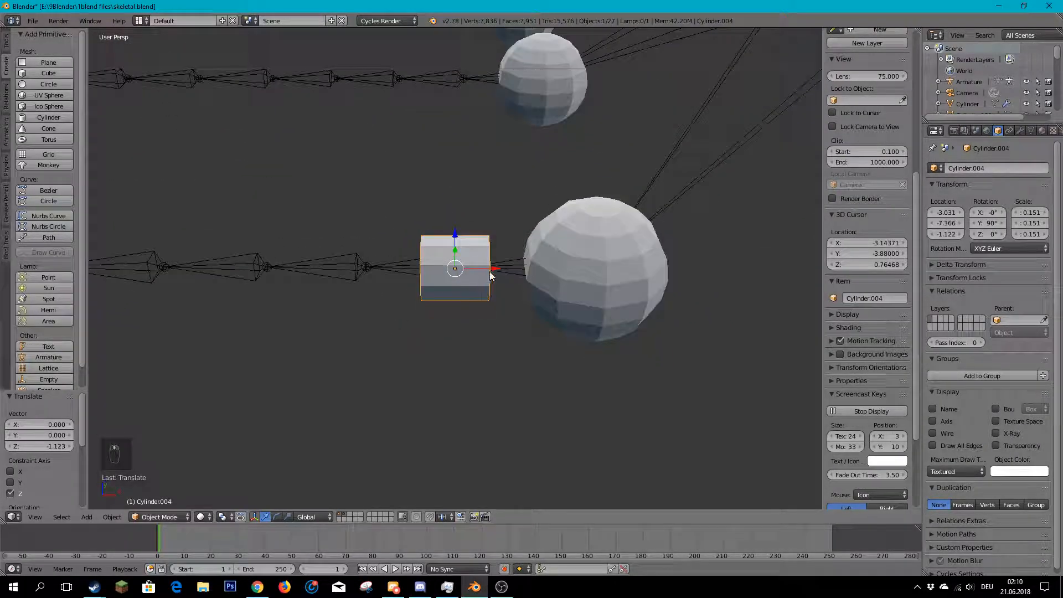
{"action": "key", "text": "g"}
{"action": "key", "text": "x"}
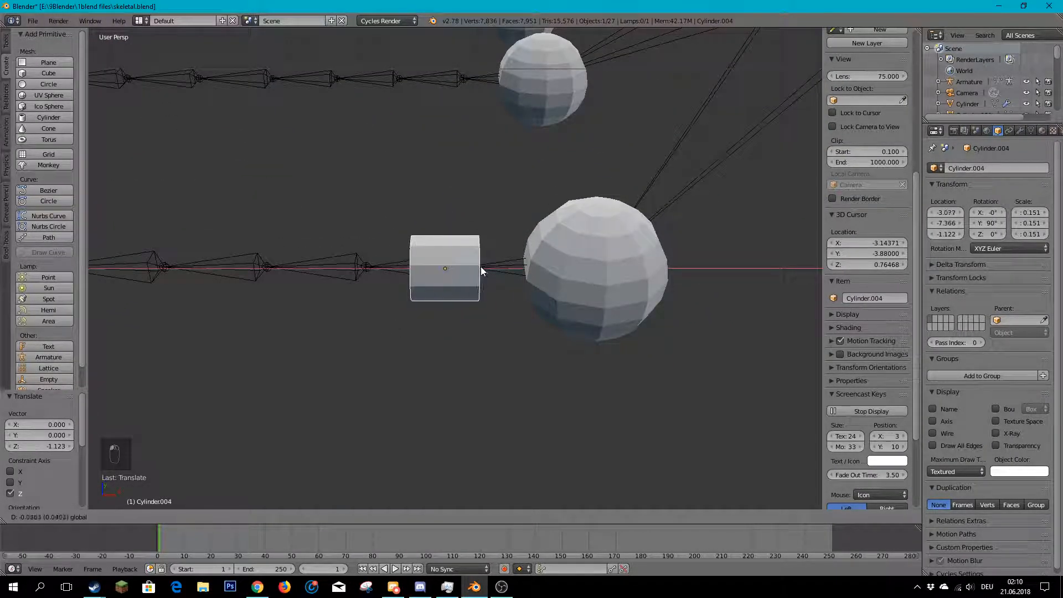
{"action": "left_click", "coordinate": [477, 224]}
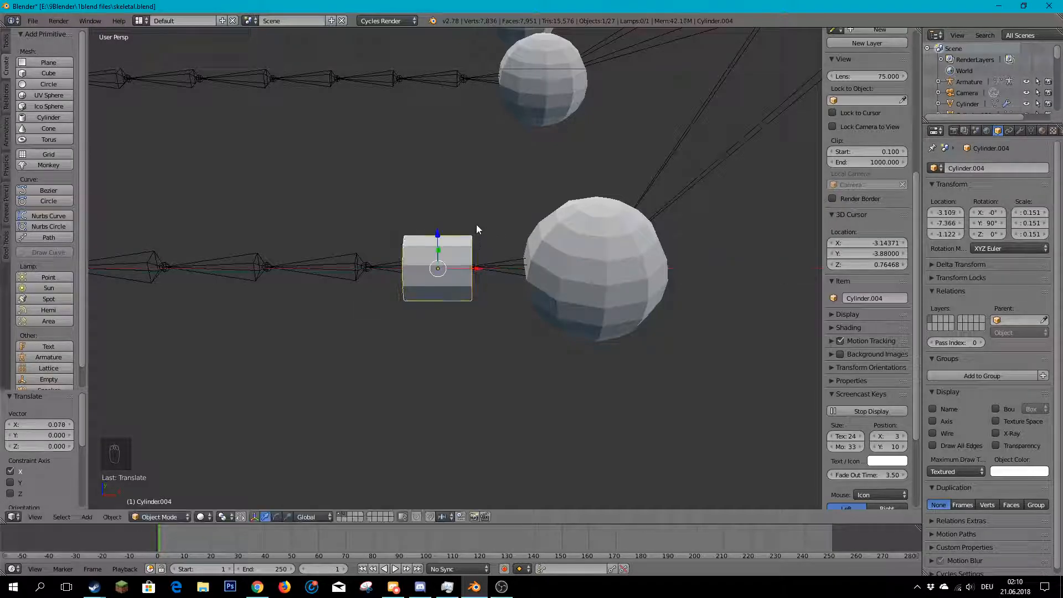
{"action": "scroll", "coordinate": [528, 237], "scroll_direction": "down", "scroll_amount": 3}
{"action": "middle_click_drag", "start_coordinate": [509, 283], "coordinate": [522, 260]}
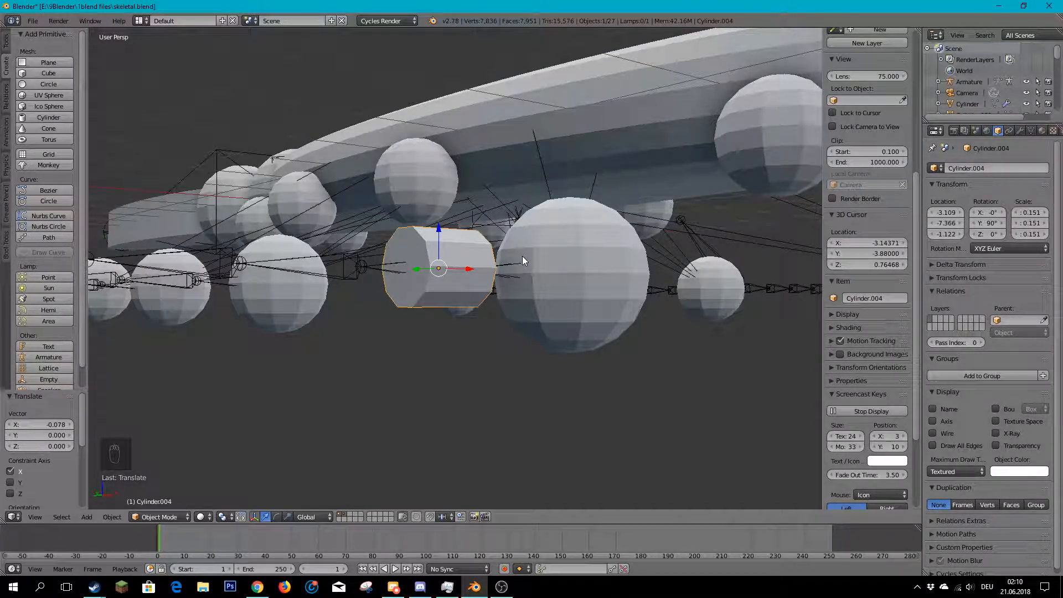
{"action": "middle_click_drag", "start_coordinate": [523, 256], "coordinate": [462, 291]}
{"action": "key", "text": "g"}
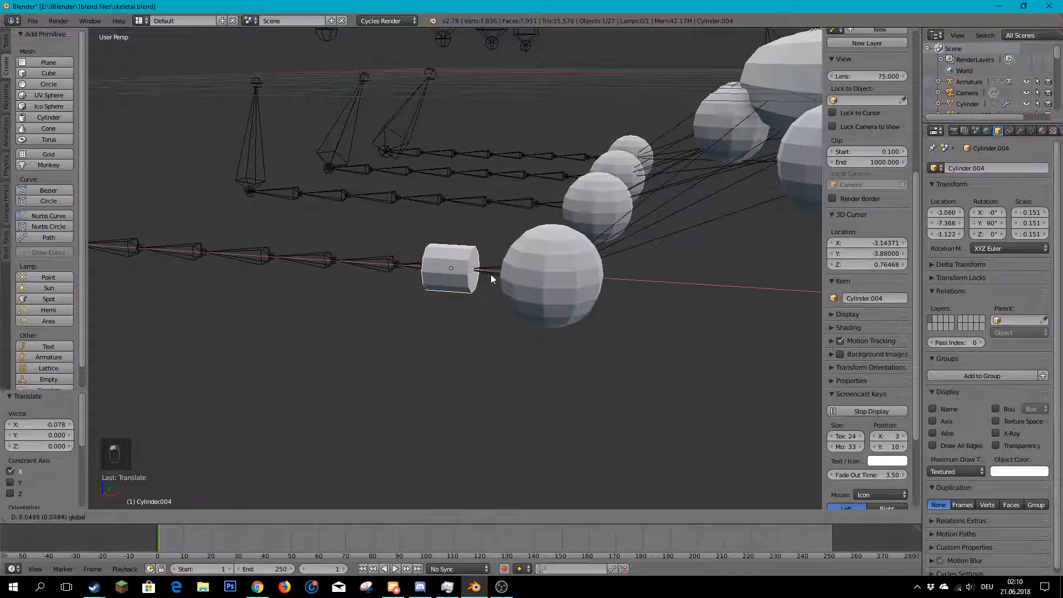
{"action": "left_click", "coordinate": [526, 285]}
{"action": "middle_click_drag", "start_coordinate": [526, 285], "coordinate": [526, 251]}
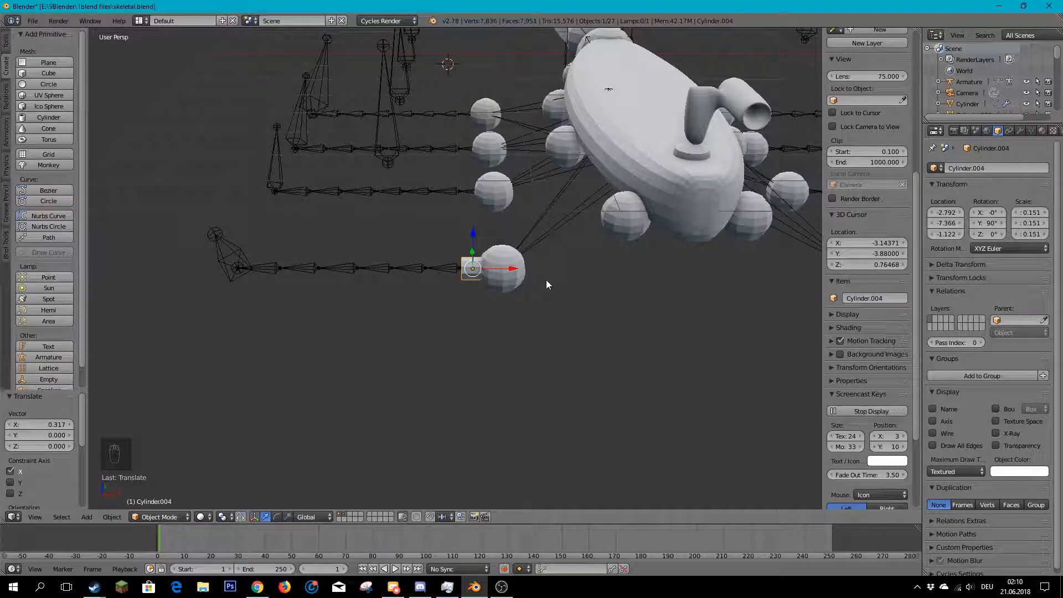
- Stretch the cylinder along the X axis from the sphere over the adjoining leg bones
{"action": "scroll", "coordinate": [494, 281], "scroll_direction": "up", "scroll_amount": 4}
{"action": "middle_click_drag", "start_coordinate": [489, 284], "coordinate": [446, 278]}
{"action": "key", "text": "s"}
{"action": "key", "text": "x"}
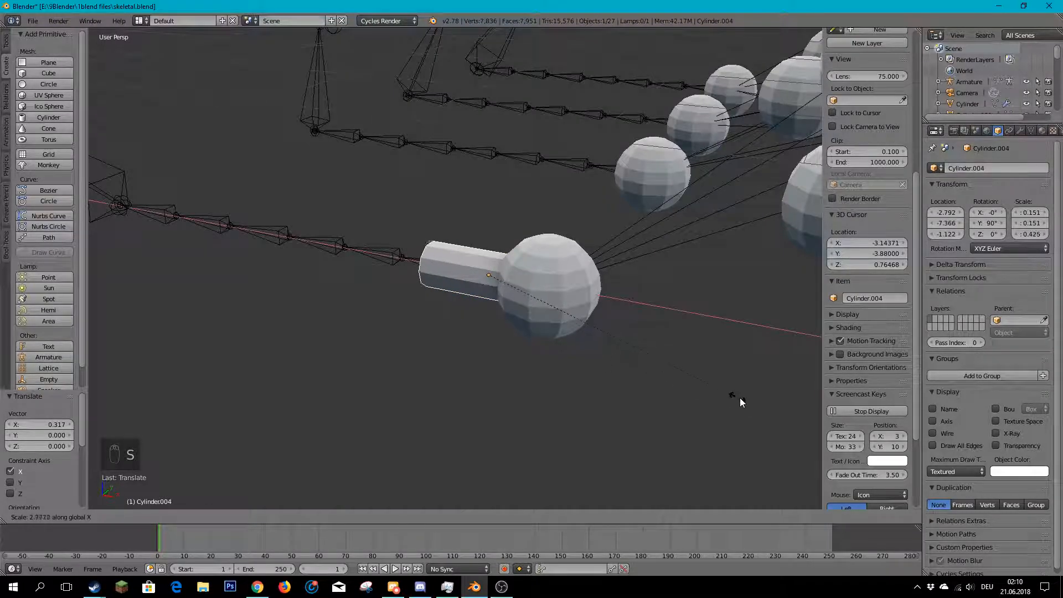
{"action": "left_click", "coordinate": [553, 450]}
- Shift the cylinder outward along X and lengthen it along X until it covers the front leg's whole horizontal bone chain
{"action": "scroll", "coordinate": [498, 382], "scroll_direction": "down", "scroll_amount": 3}
{"action": "middle_click_drag", "start_coordinate": [558, 448], "coordinate": [547, 278]}
{"action": "left_click_drag", "start_coordinate": [517, 271], "coordinate": [417, 261]}
{"action": "key", "text": "s"}
{"action": "key", "text": "x"}
{"action": "left_click", "coordinate": [588, 361]}
{"action": "mouse_move", "coordinate": [416, 261]}
{"action": "middle_mouse_down"}
{"action": "mouse_move", "coordinate": [287, 389]}
{"action": "mouse_move", "coordinate": [457, 367]}
{"action": "mouse_move", "coordinate": [419, 348]}
{"action": "mouse_move", "coordinate": [464, 235]}
{"action": "mouse_move", "coordinate": [458, 265]}
{"action": "mouse_move", "coordinate": [439, 208]}
{"action": "mouse_move", "coordinate": [451, 231]}
{"action": "mouse_move", "coordinate": [417, 275]}
{"action": "middle_mouse_up"}
- Select the armature and enter its Edit Mode
{"action": "right_click", "coordinate": [438, 209]}
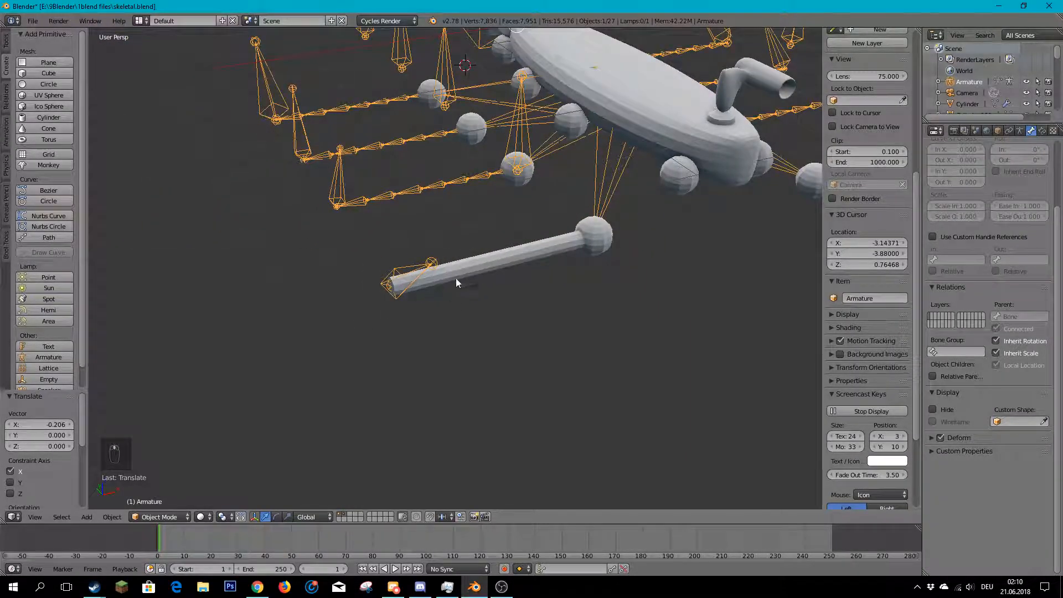
{"action": "key", "text": "Tab"}
{"action": "key", "text": "Tab"}
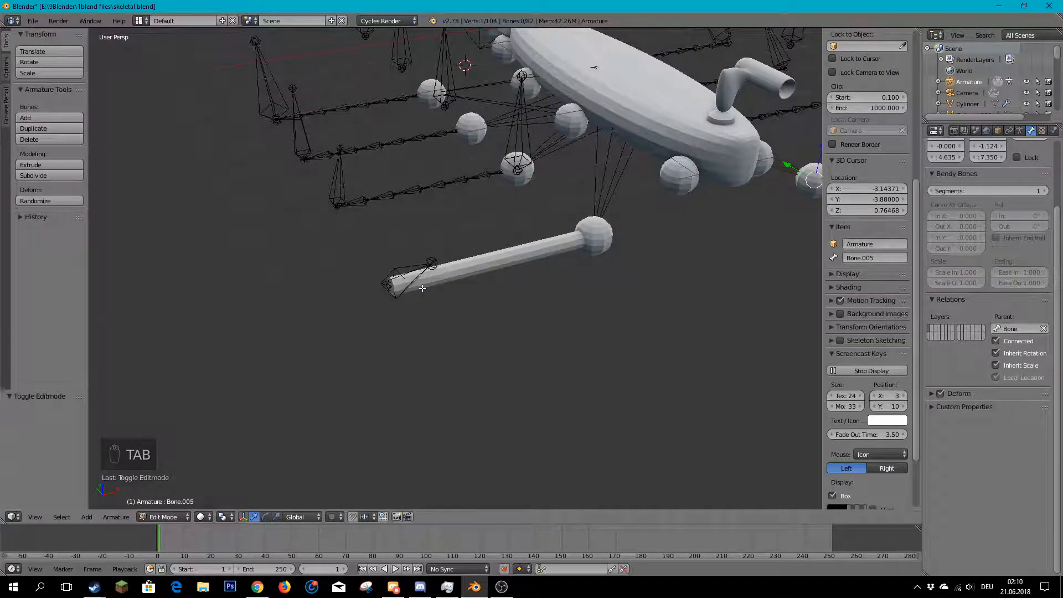
- Switch the armature to Pose Mode and turn off Deform for the control bone at the outer end of the cylinder-covered front leg
{"action": "left_click", "coordinate": [159, 517]}
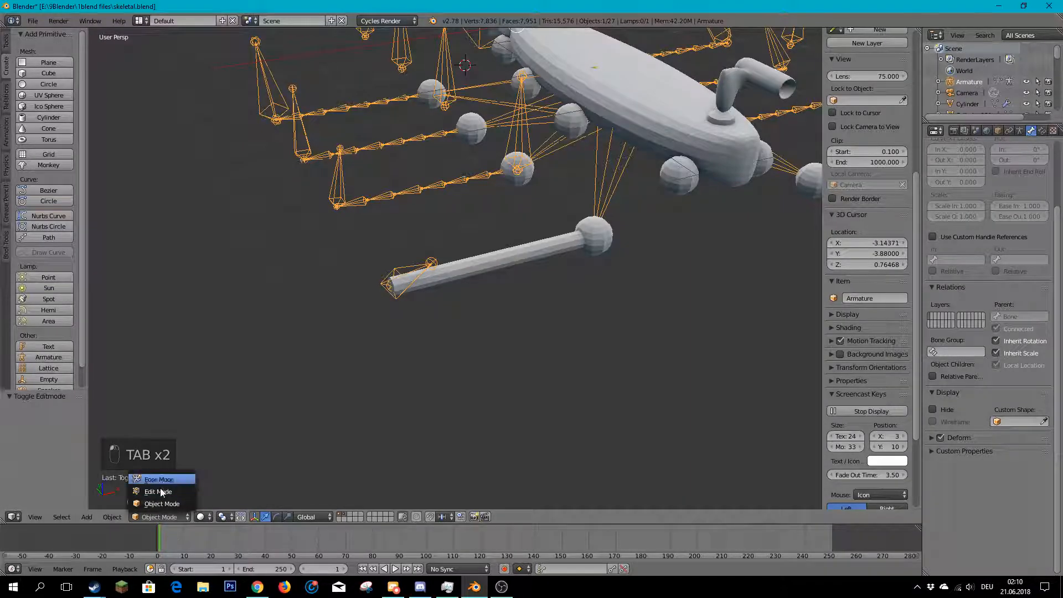
{"action": "left_click", "coordinate": [161, 479]}
{"action": "right_click", "coordinate": [390, 284]}
{"action": "scroll", "coordinate": [867, 243], "scroll_direction": "up", "scroll_amount": 1}
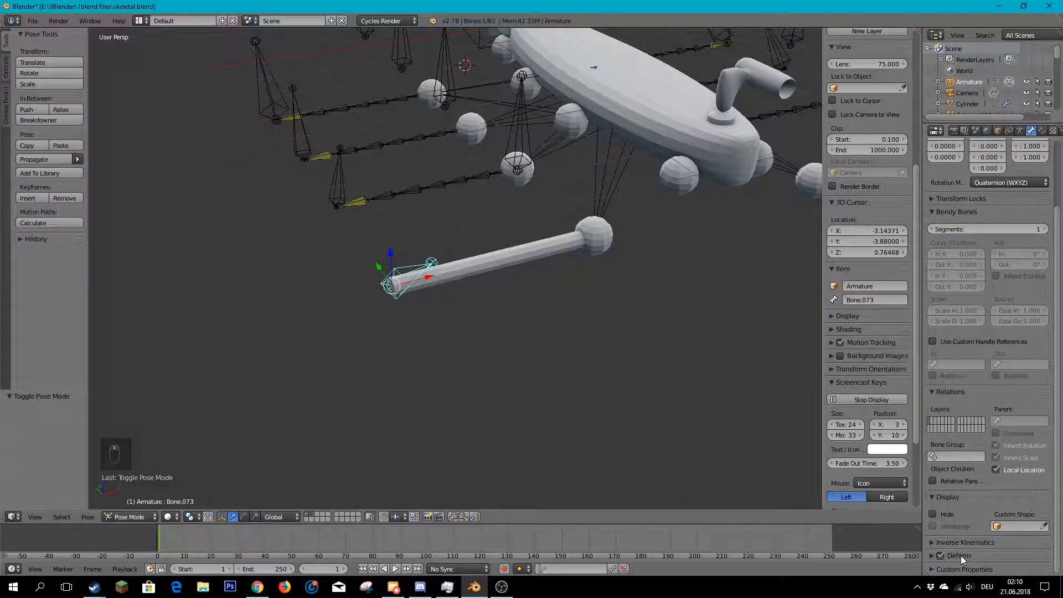
{"action": "middle_click_drag", "start_coordinate": [234, 247], "coordinate": [466, 297]}
{"action": "left_click", "coordinate": [942, 557]}
- Turn off Deform for the control bones at the outer ends of the other three legs on the same side
{"action": "scroll", "coordinate": [400, 330], "scroll_direction": "down", "scroll_amount": 1}
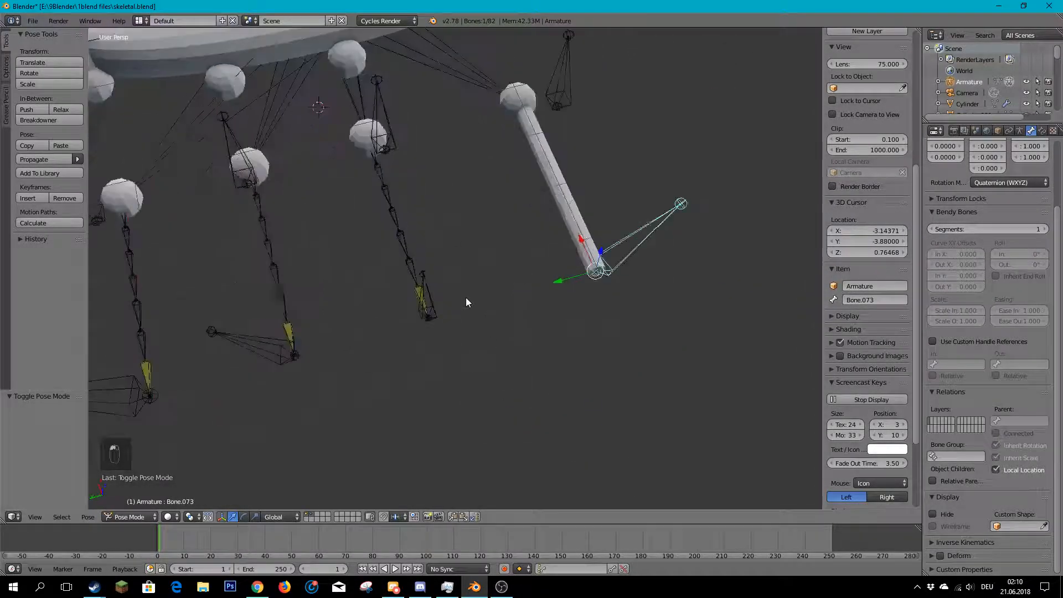
{"action": "scroll", "coordinate": [409, 341], "scroll_direction": "up", "scroll_amount": 2}
{"action": "right_click", "coordinate": [409, 347]}
{"action": "right_click", "coordinate": [721, 241]}
{"action": "middle_click_drag", "start_coordinate": [721, 240], "coordinate": [445, 367]}
{"action": "right_click", "coordinate": [401, 320]}
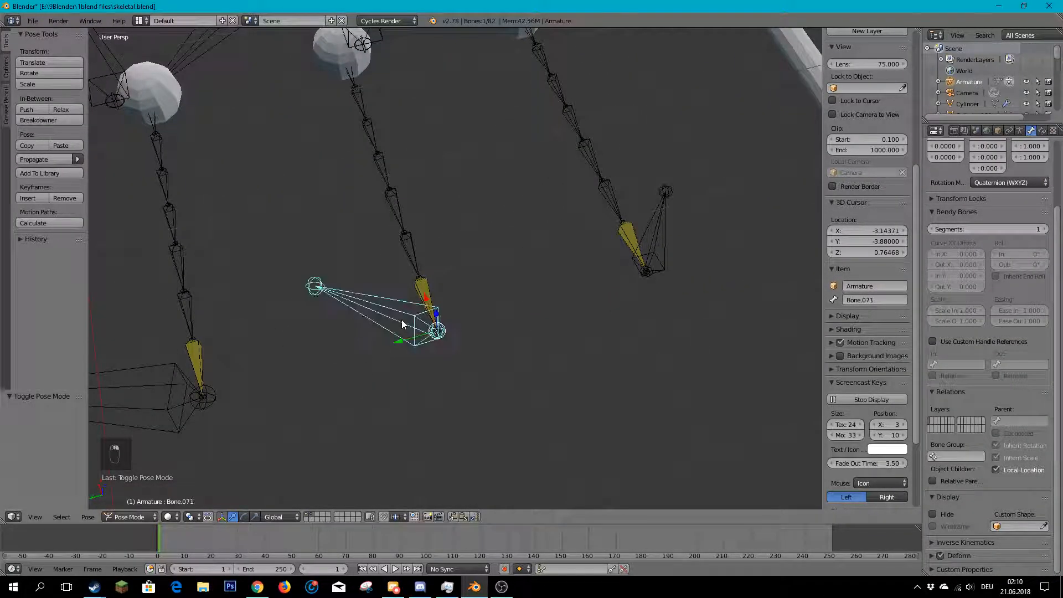
{"action": "middle_click_drag", "start_coordinate": [491, 467], "coordinate": [667, 356]}
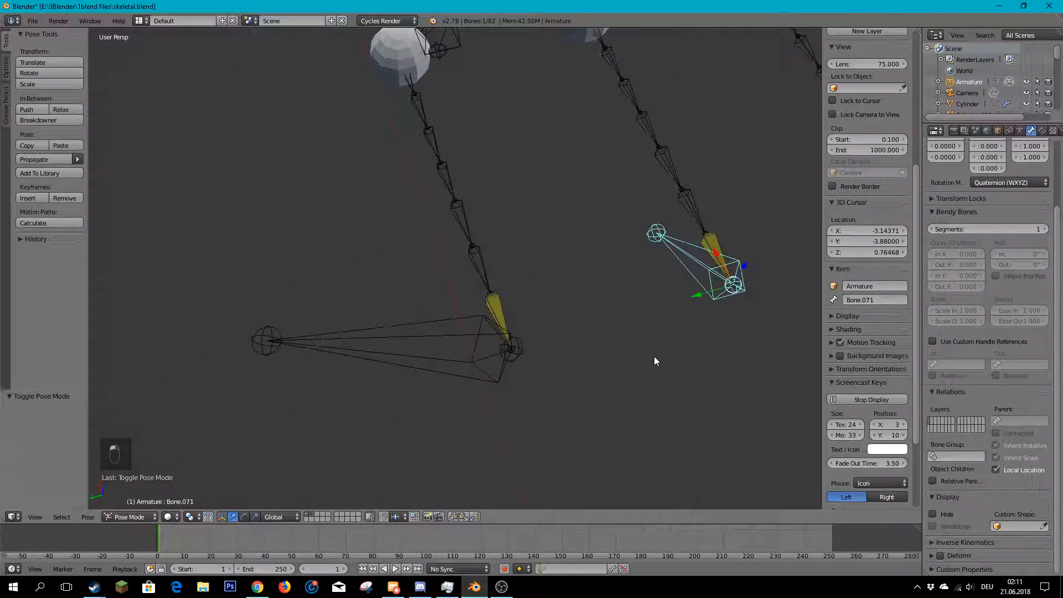
{"action": "right_click", "coordinate": [446, 382]}
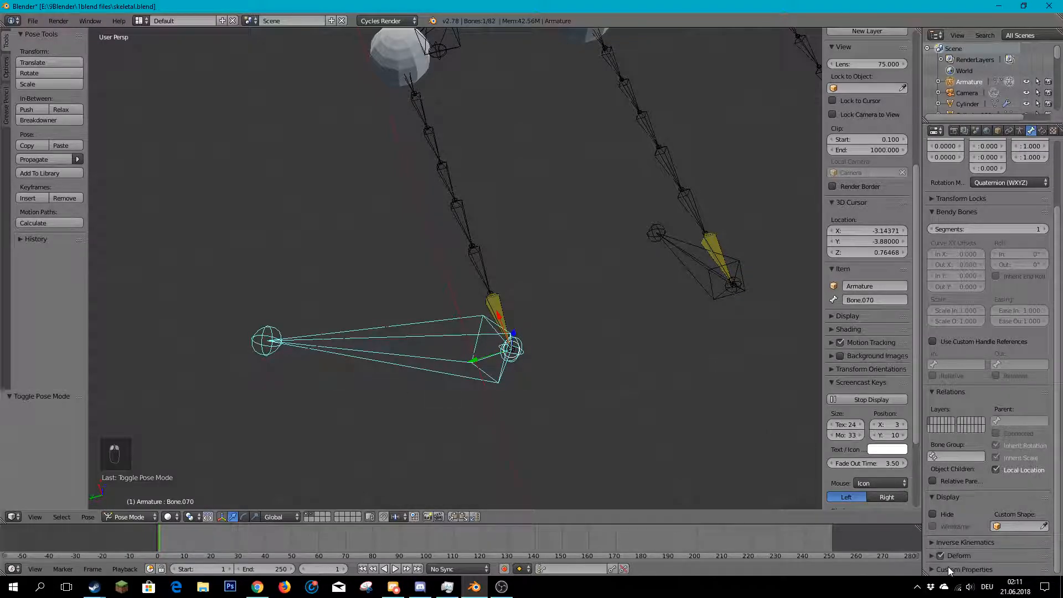
{"action": "scroll", "coordinate": [379, 249], "scroll_direction": "down", "scroll_amount": 3}
- On the opposite side, turn off Deform for the end control bones of the two legs nearest the tail, Bone.066 and Bone.067
{"action": "middle_click_drag", "start_coordinate": [377, 244], "coordinate": [709, 261]}
{"action": "right_click", "coordinate": [435, 364]}
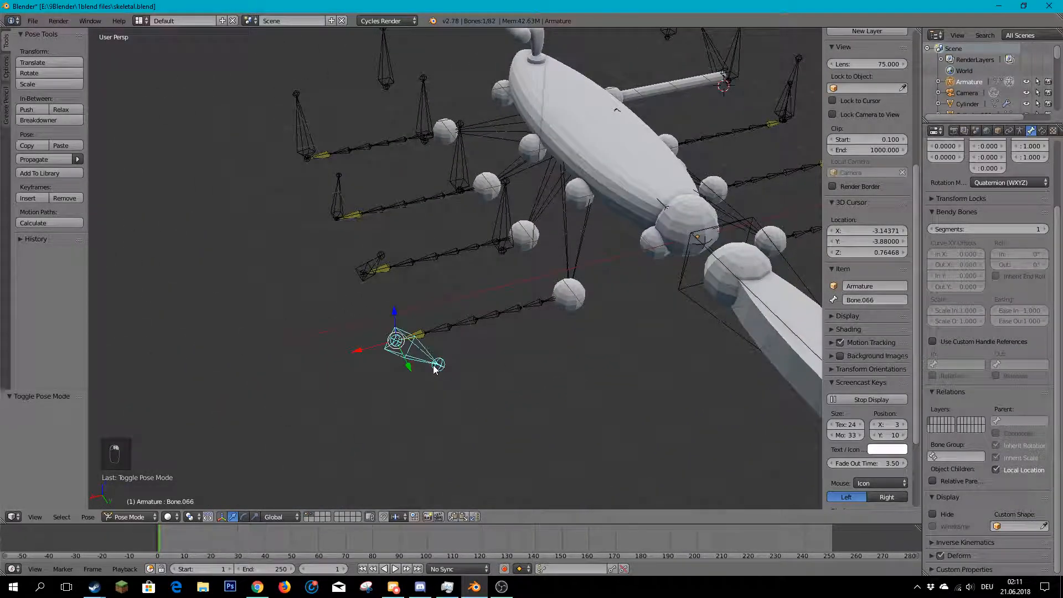
{"action": "left_click", "coordinate": [939, 556]}
{"action": "scroll", "coordinate": [499, 360], "scroll_direction": "down", "scroll_amount": 4}
{"action": "middle_click_drag", "start_coordinate": [388, 283], "coordinate": [561, 278]}
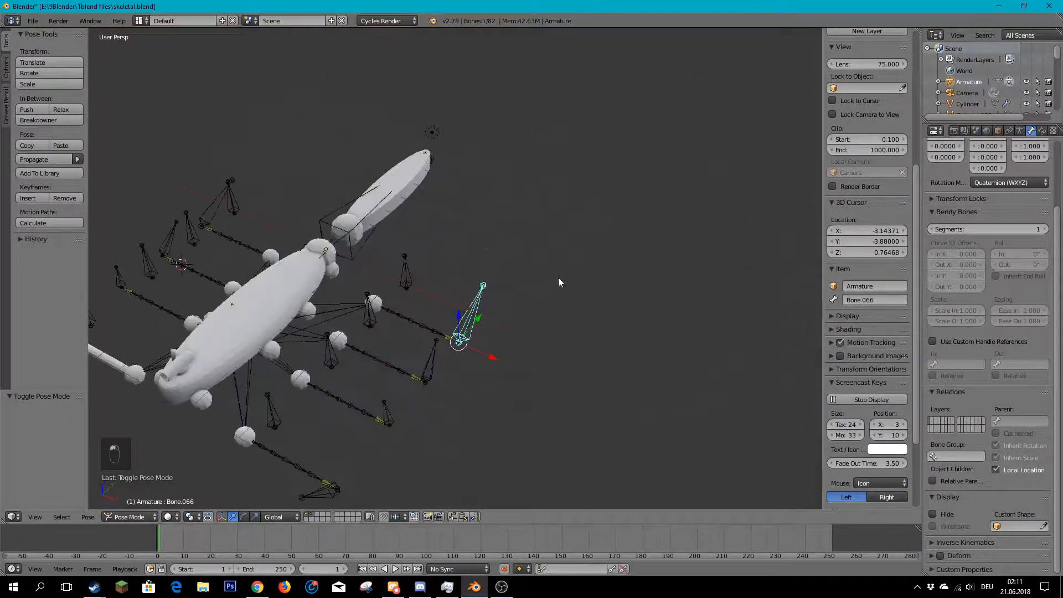
{"action": "middle_click_drag", "start_coordinate": [485, 324], "coordinate": [569, 225], "text": "shift"}
{"action": "scroll", "coordinate": [559, 213], "scroll_direction": "up", "scroll_amount": 5}
{"action": "right_click", "coordinate": [582, 202]}
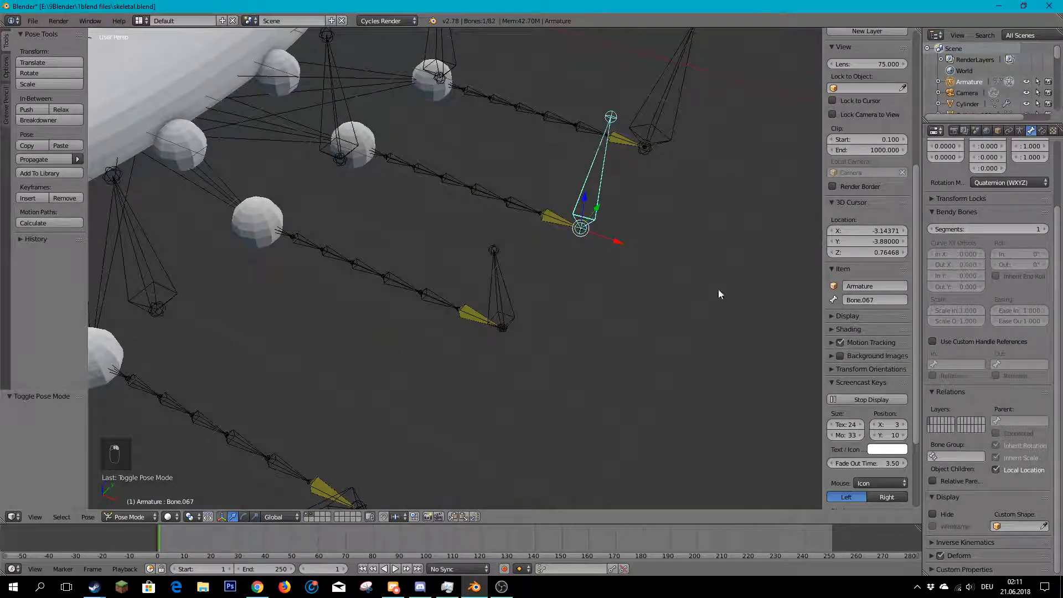
{"action": "left_click", "coordinate": [940, 555]}
- Turn off Deform for the end control bones of the two remaining legs on this side, Bone.068 and Bone.069
{"action": "right_click", "coordinate": [505, 287]}
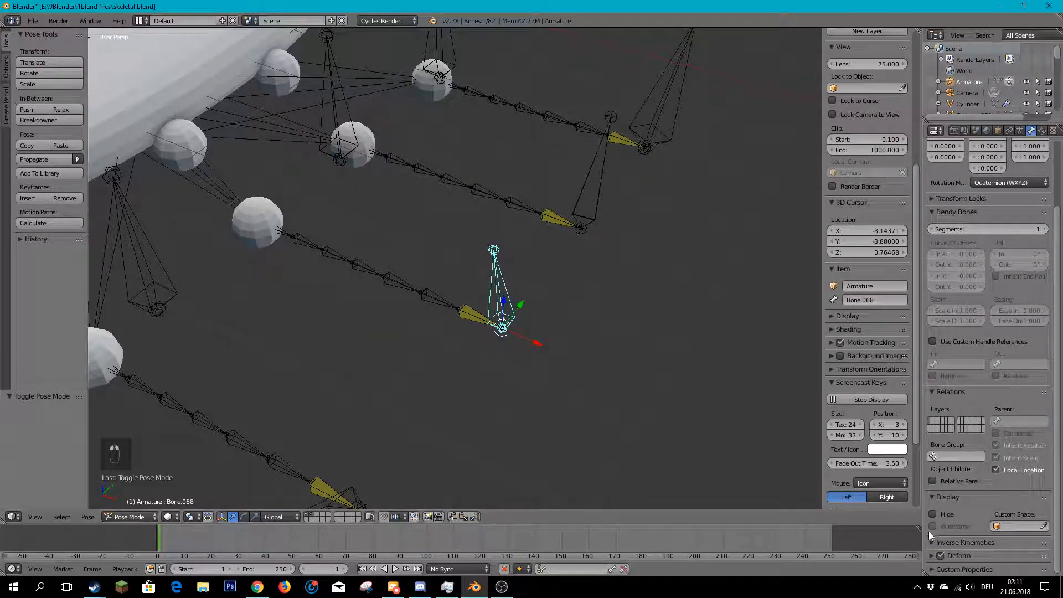
{"action": "middle_click_drag", "start_coordinate": [487, 330], "coordinate": [518, 305], "text": "shift"}
{"action": "scroll", "coordinate": [519, 305], "scroll_direction": "up", "scroll_amount": 3}
{"action": "right_click", "coordinate": [606, 260]}
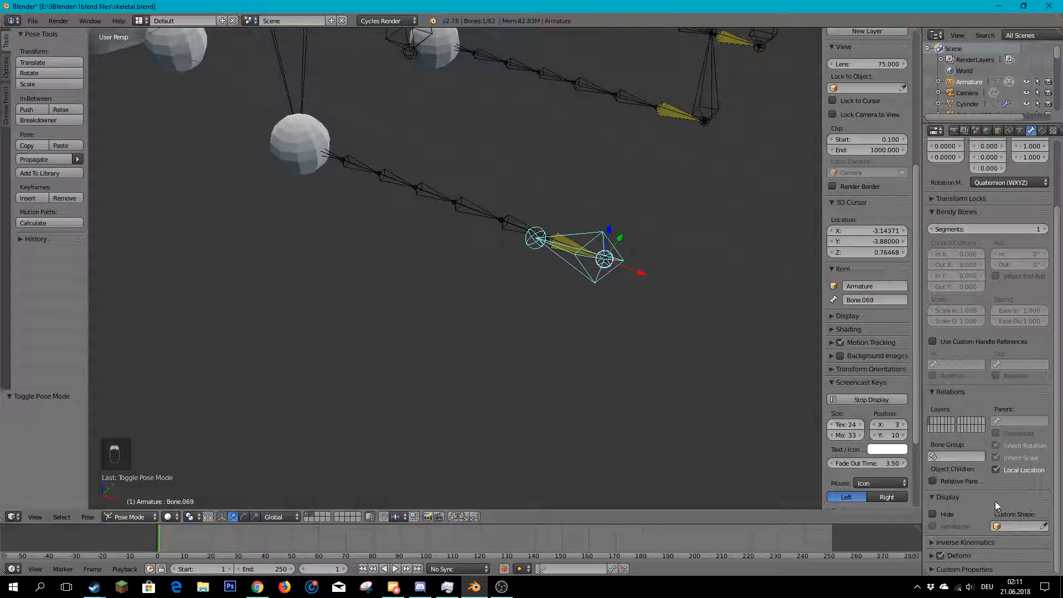
{"action": "left_click", "coordinate": [942, 556]}
- Return to Object Mode, select the cylinder on the front leg and centre the view on it
{"action": "scroll", "coordinate": [372, 269], "scroll_direction": "down", "scroll_amount": 7}
{"action": "middle_click_drag", "start_coordinate": [372, 268], "coordinate": [474, 233]}
{"action": "middle_click_drag", "start_coordinate": [316, 414], "coordinate": [547, 284], "text": "shift"}
{"action": "scroll", "coordinate": [580, 244], "scroll_direction": "up", "scroll_amount": 6}
{"action": "scroll", "coordinate": [583, 242], "scroll_direction": "down", "scroll_amount": 3}
{"action": "middle_click_drag", "start_coordinate": [653, 188], "coordinate": [551, 172]}
{"action": "right_click", "coordinate": [538, 177]}
{"action": "key", "text": "KP_Decimal"}
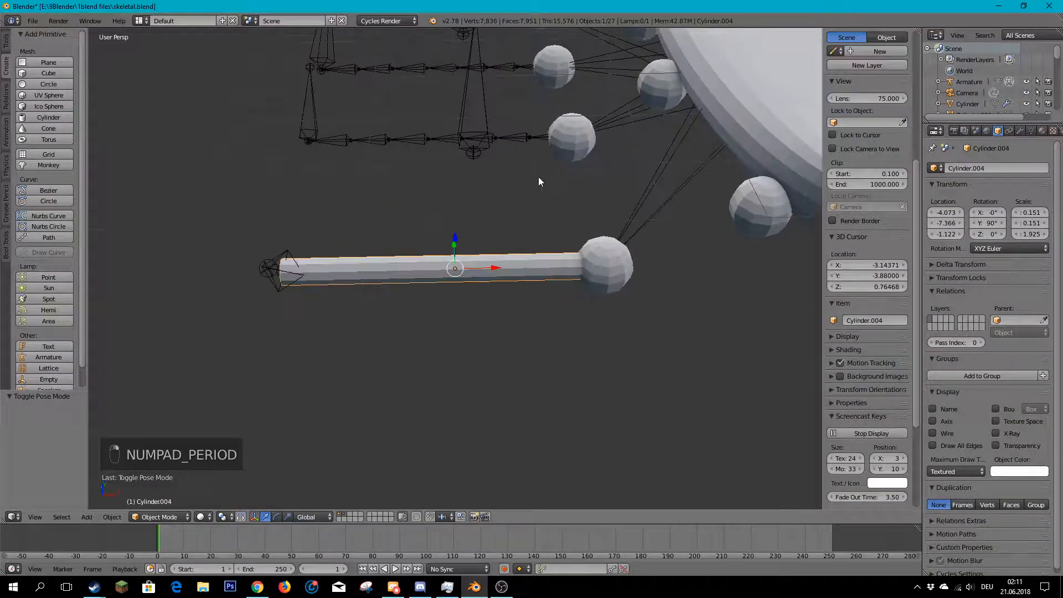
- Enter the cylinder's Edit Mode, select one long side face in face selection and make hidden geometry selectable
{"action": "scroll", "coordinate": [503, 208], "scroll_direction": "down", "scroll_amount": 5}
{"action": "middle_click_drag", "start_coordinate": [504, 208], "coordinate": [437, 234]}
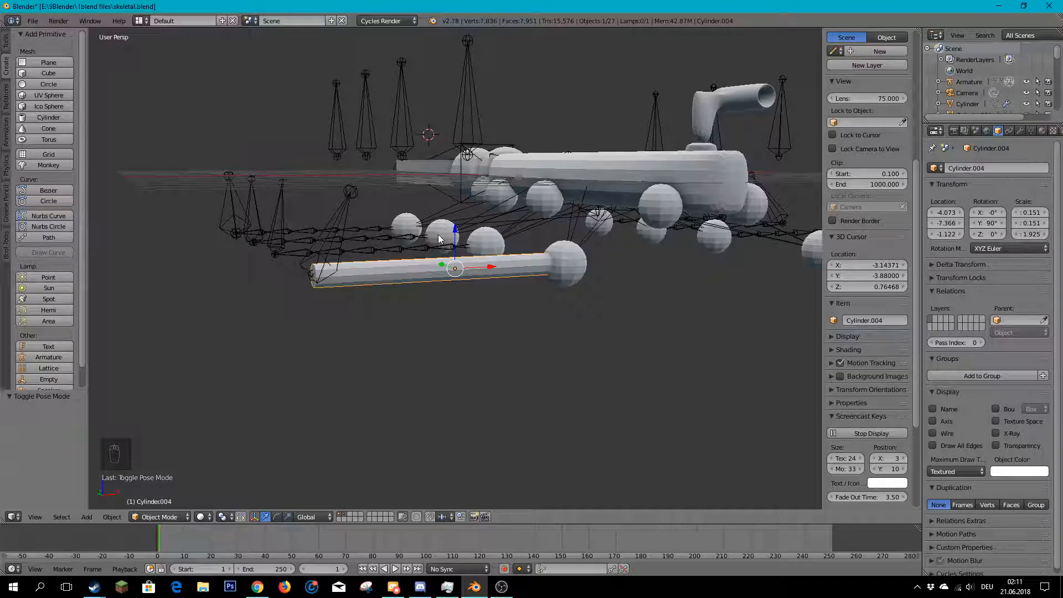
{"action": "scroll", "coordinate": [395, 268], "scroll_direction": "up", "scroll_amount": 5}
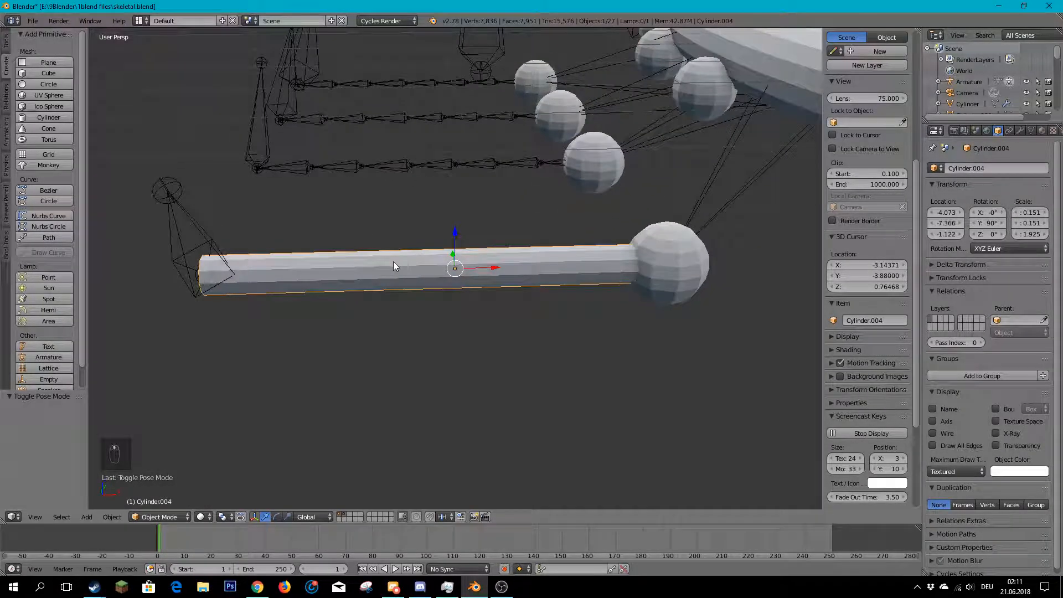
{"action": "key", "text": "Tab"}
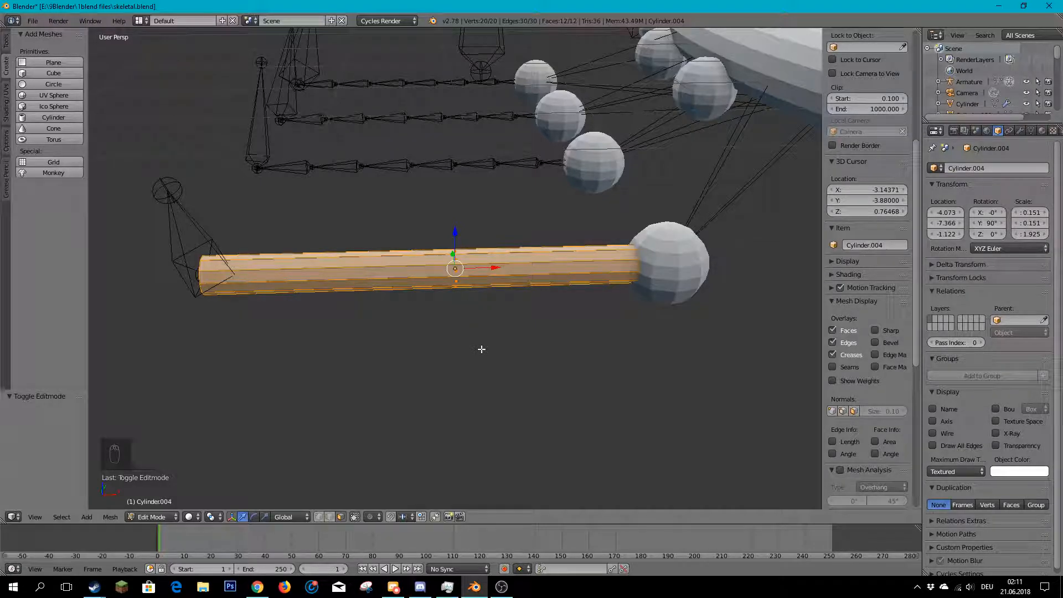
{"action": "middle_click_drag", "start_coordinate": [494, 326], "coordinate": [311, 509]}
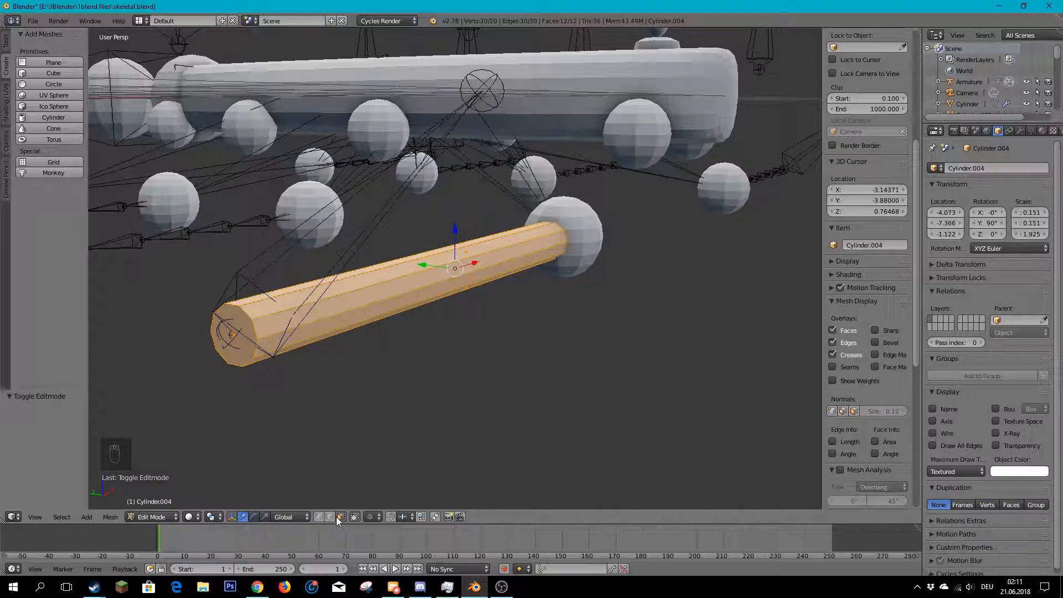
{"action": "scroll", "coordinate": [455, 270], "scroll_direction": "up", "scroll_amount": 2}
{"action": "right_click", "coordinate": [455, 271]}
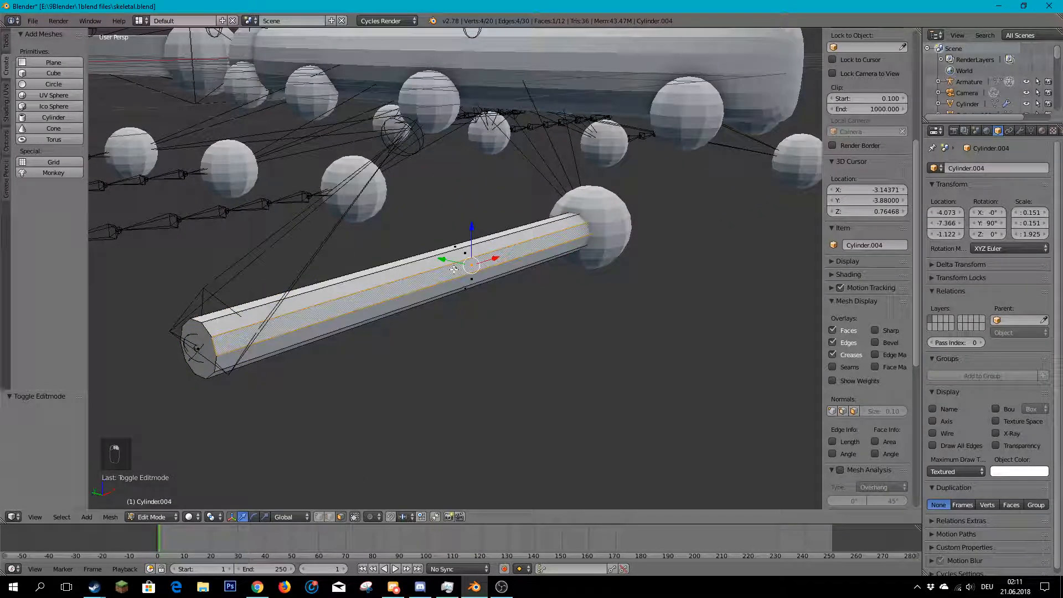
{"action": "left_click", "coordinate": [355, 517]}
{"action": "middle_click_drag", "start_coordinate": [562, 327], "coordinate": [480, 381]}
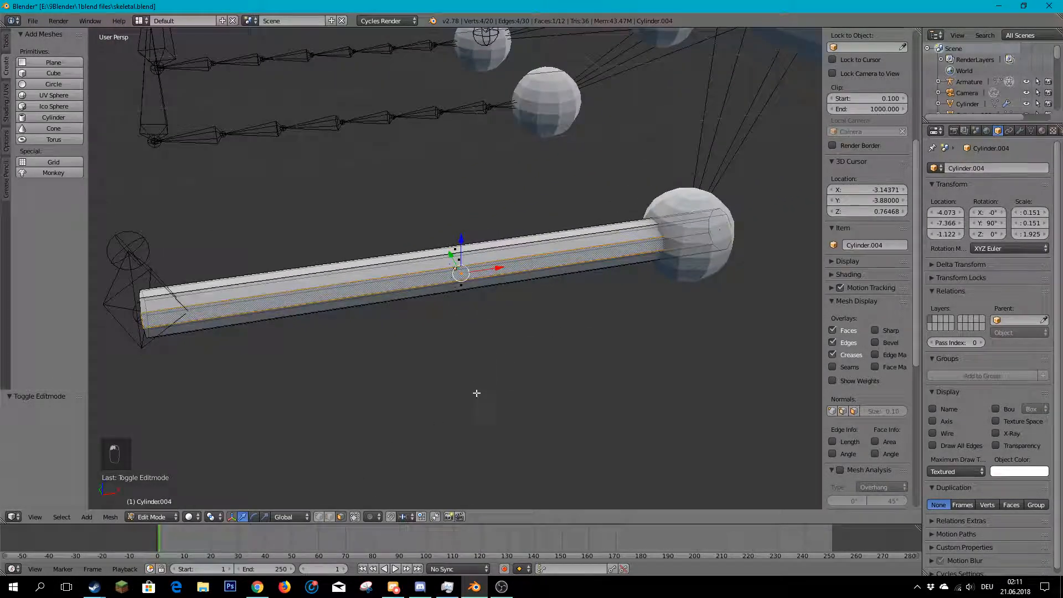
- Try to rip the selected side face, and box-select the cylinder's side faces to subdivide them once
{"action": "key", "text": "v"}
{"action": "left_click", "coordinate": [327, 193]}
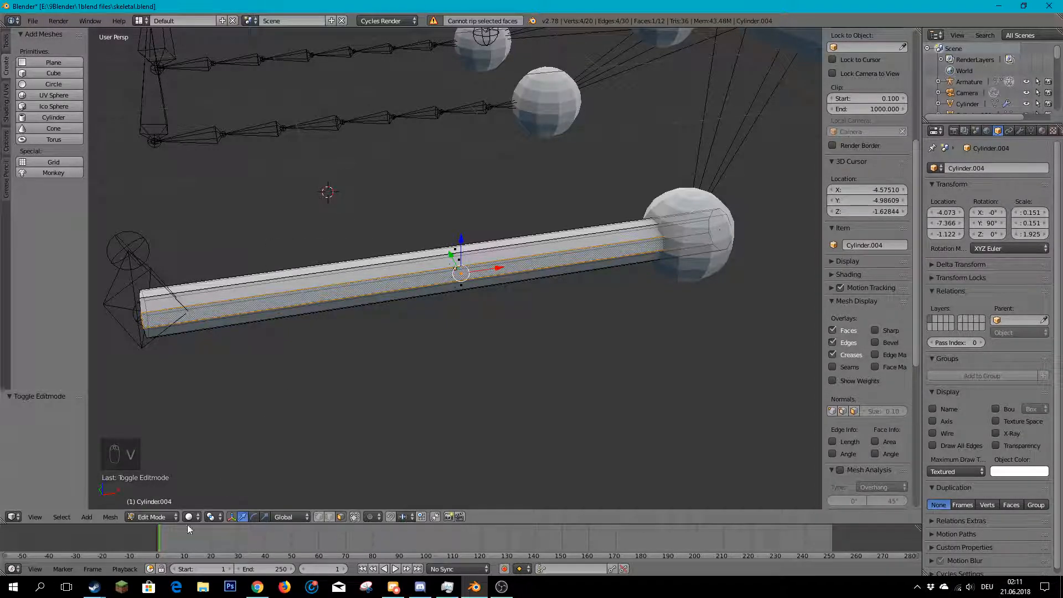
{"action": "key", "text": "b"}
{"action": "left_click_drag", "start_coordinate": [318, 183], "coordinate": [539, 422]}
{"action": "middle_click_drag", "start_coordinate": [539, 423], "coordinate": [425, 253]}
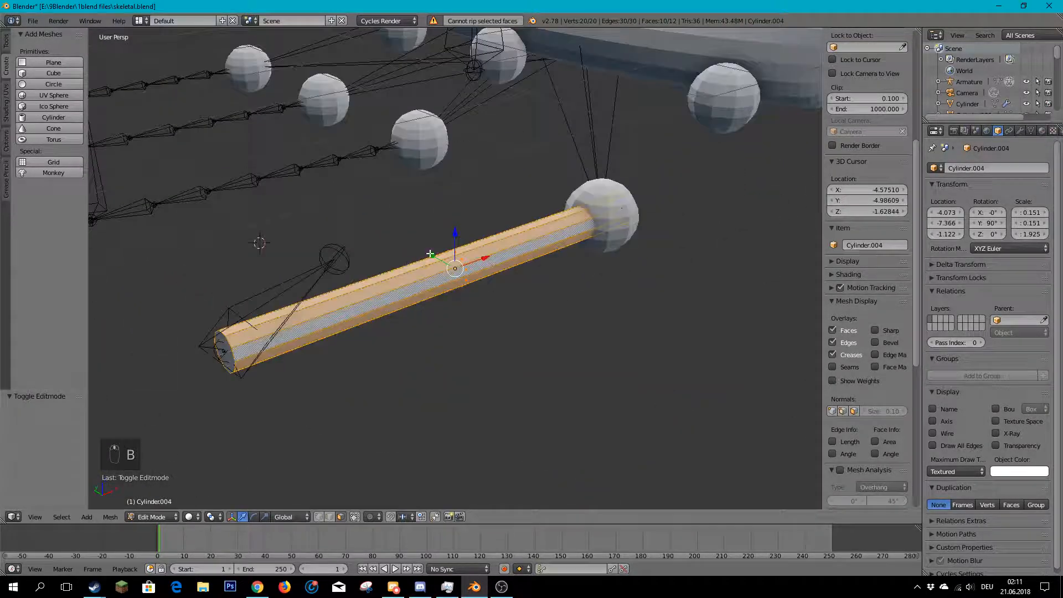
{"action": "key", "text": "w"}
{"action": "left_click", "coordinate": [428, 230]}
- Try subdividing the cylinder's faces a second time and undo that second subdivision
{"action": "middle_click_drag", "start_coordinate": [482, 289], "coordinate": [372, 344]}
{"action": "scroll", "coordinate": [435, 297], "scroll_direction": "up", "scroll_amount": 3}
{"action": "key", "text": "w"}
{"action": "left_click", "coordinate": [421, 300]}
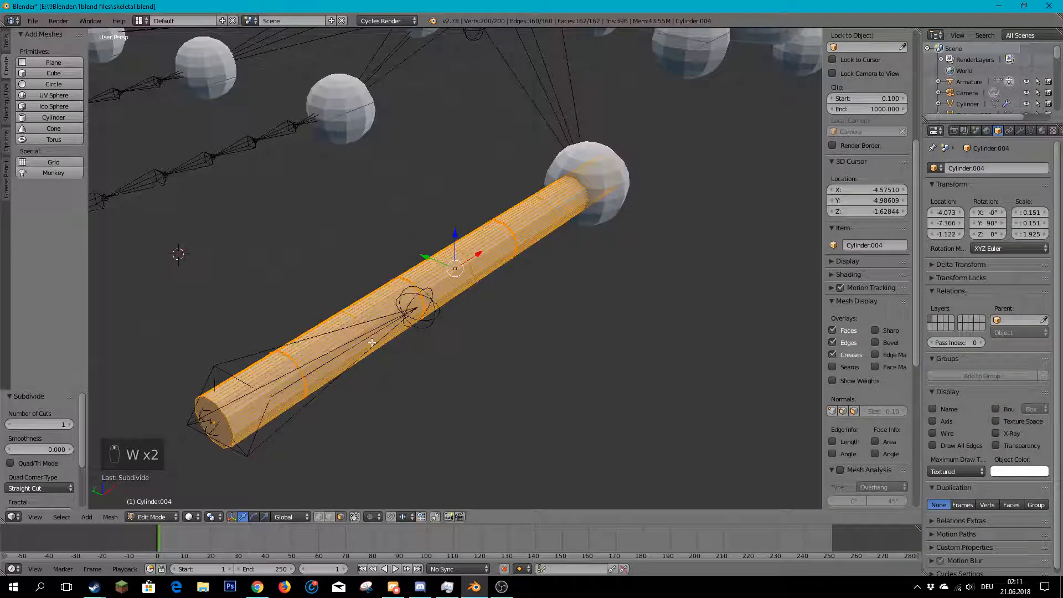
{"action": "key", "text": "ctrl+z"}
- Undo the first subdivision and the box selection of the cylinder's faces
{"action": "scroll", "coordinate": [470, 313], "scroll_direction": "up", "scroll_amount": 1}
{"action": "middle_click_drag", "start_coordinate": [469, 313], "coordinate": [397, 278]}
{"action": "scroll", "coordinate": [387, 232], "scroll_direction": "up", "scroll_amount": 3}
{"action": "middle_click_drag", "start_coordinate": [382, 190], "coordinate": [392, 290]}
{"action": "middle_click_drag", "start_coordinate": [568, 275], "coordinate": [562, 316]}
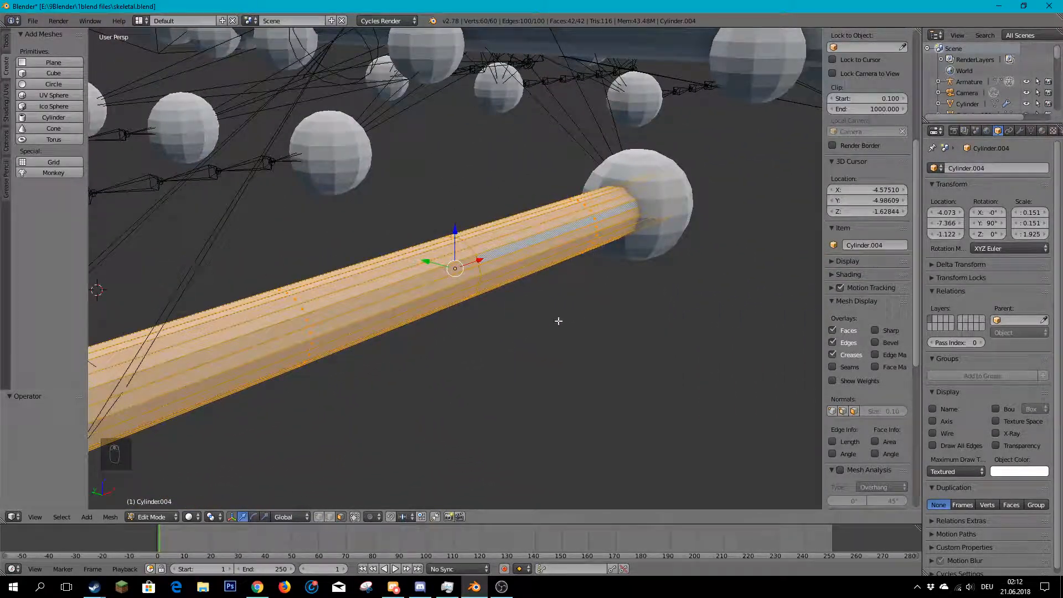
{"action": "key", "text": "ctrl+r"}
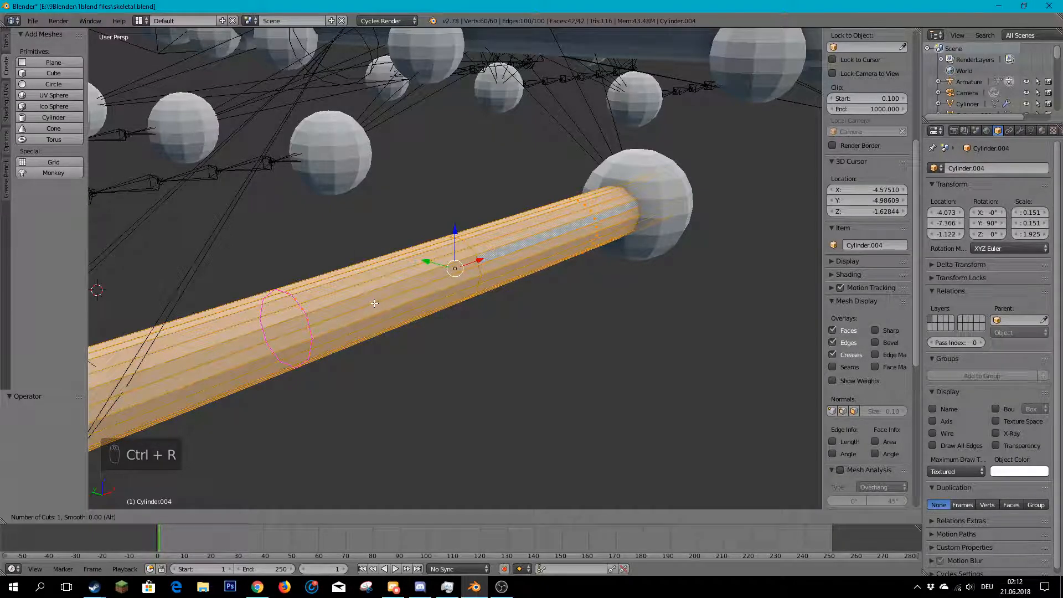
{"action": "key", "text": "ctrl+z"}
{"action": "middle_click_drag", "start_coordinate": [374, 303], "coordinate": [489, 352]}
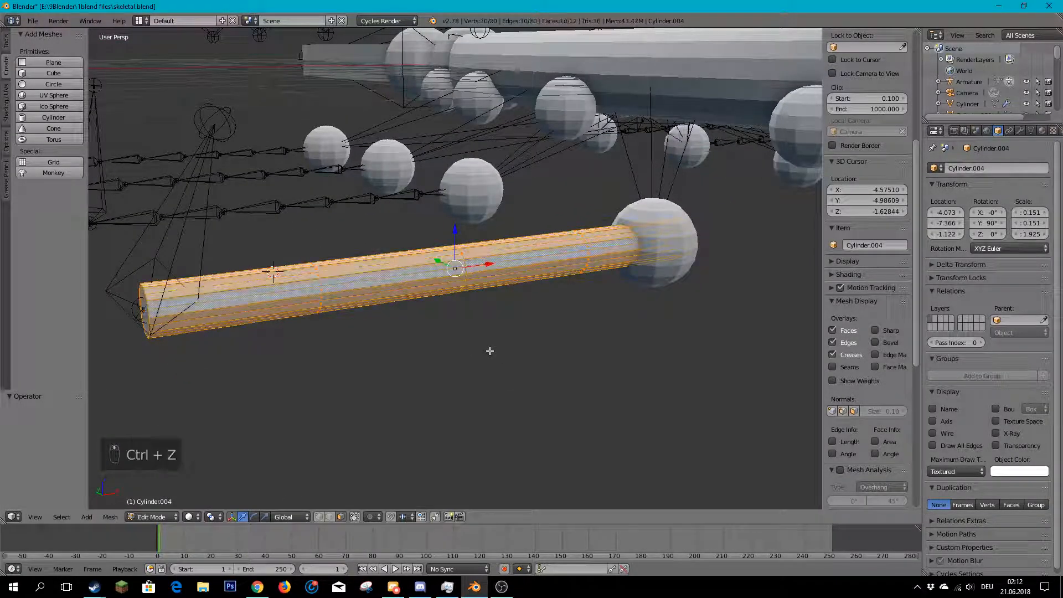
{"action": "key", "text": "ctrl+z"}
{"action": "middle_click_drag", "start_coordinate": [480, 249], "coordinate": [456, 274]}
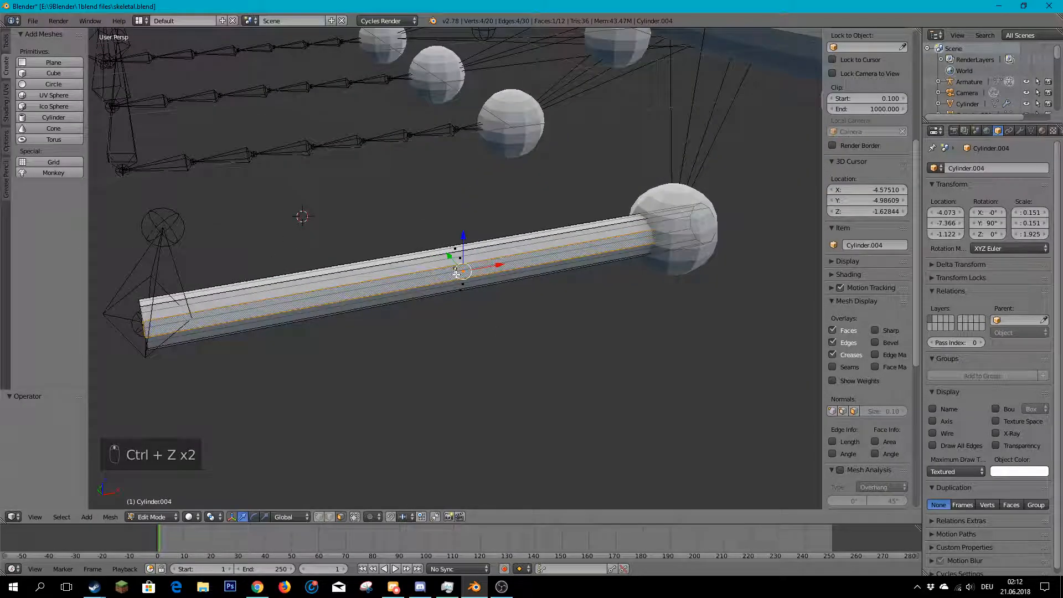
{"action": "key", "text": "ctrl+r"}
{"action": "scroll", "coordinate": [468, 272], "scroll_direction": "up", "scroll_amount": 16}
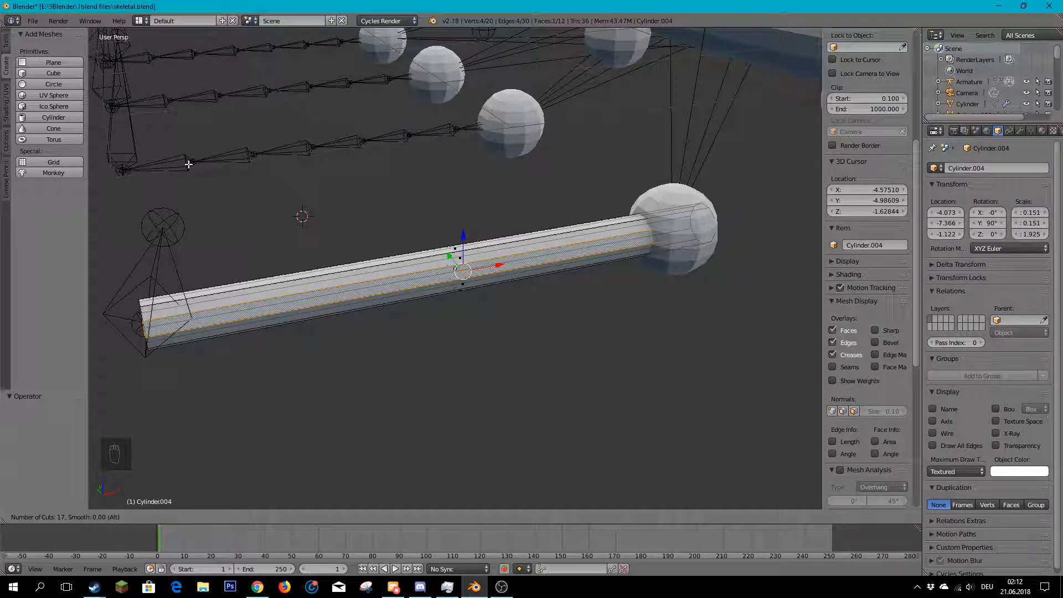
{"action": "scroll", "coordinate": [428, 275], "scroll_direction": "down", "scroll_amount": 9}
{"action": "scroll", "coordinate": [428, 275], "scroll_direction": "up", "scroll_amount": 1}
{"action": "scroll", "coordinate": [696, 247], "scroll_direction": "down", "scroll_amount": 2}
{"action": "key", "text": "Escape"}
{"action": "scroll", "coordinate": [558, 386], "scroll_direction": "down", "scroll_amount": 2}
- Leave Edit Mode, shorten the cylinder along X to a length scale of 1.701 and shift it outward to X -4.262
{"action": "middle_click_drag", "start_coordinate": [571, 321], "coordinate": [646, 310]}
{"action": "scroll", "coordinate": [642, 423], "scroll_direction": "up", "scroll_amount": 3}
{"action": "scroll", "coordinate": [641, 422], "scroll_direction": "down", "scroll_amount": 2}
{"action": "middle_click_drag", "start_coordinate": [641, 424], "coordinate": [564, 347]}
{"action": "key", "text": "Tab"}
{"action": "key", "text": "s"}
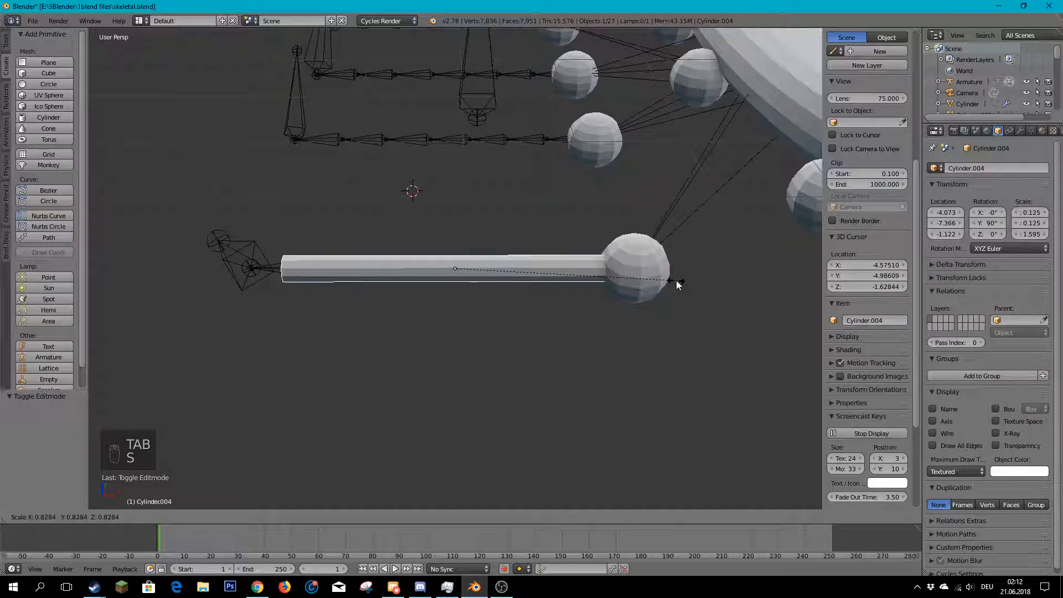
{"action": "right_click", "coordinate": [673, 283]}
{"action": "scroll", "coordinate": [573, 317], "scroll_direction": "up", "scroll_amount": 2}
{"action": "key", "text": "s"}
{"action": "key", "text": "x"}
{"action": "left_click", "coordinate": [702, 296]}
{"action": "left_click_drag", "start_coordinate": [503, 274], "coordinate": [469, 254]}
- Add 20 loop cuts along the cylinder's length in Edit Mode and return to Object Mode
{"action": "scroll", "coordinate": [427, 343], "scroll_direction": "up", "scroll_amount": 2}
{"action": "key", "text": "Tab"}
{"action": "scroll", "coordinate": [406, 314], "scroll_direction": "down", "scroll_amount": 2}
{"action": "middle_click_drag", "start_coordinate": [406, 314], "coordinate": [474, 234]}
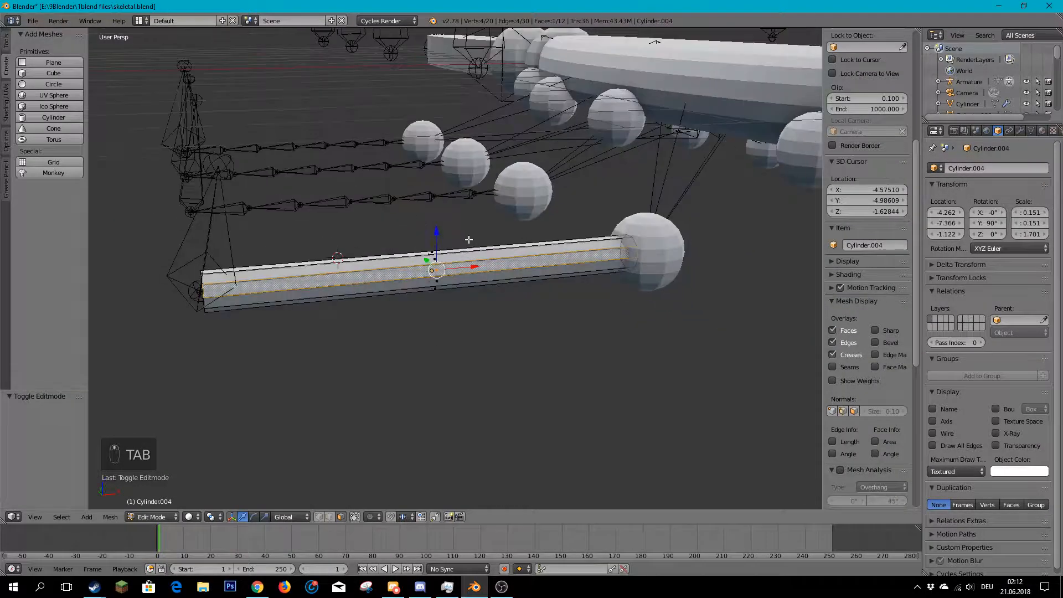
{"action": "key", "text": "ctrl+r"}
{"action": "scroll", "coordinate": [463, 251], "scroll_direction": "up", "scroll_amount": 10}
{"action": "scroll", "coordinate": [463, 251], "scroll_direction": "up", "scroll_amount": 4}
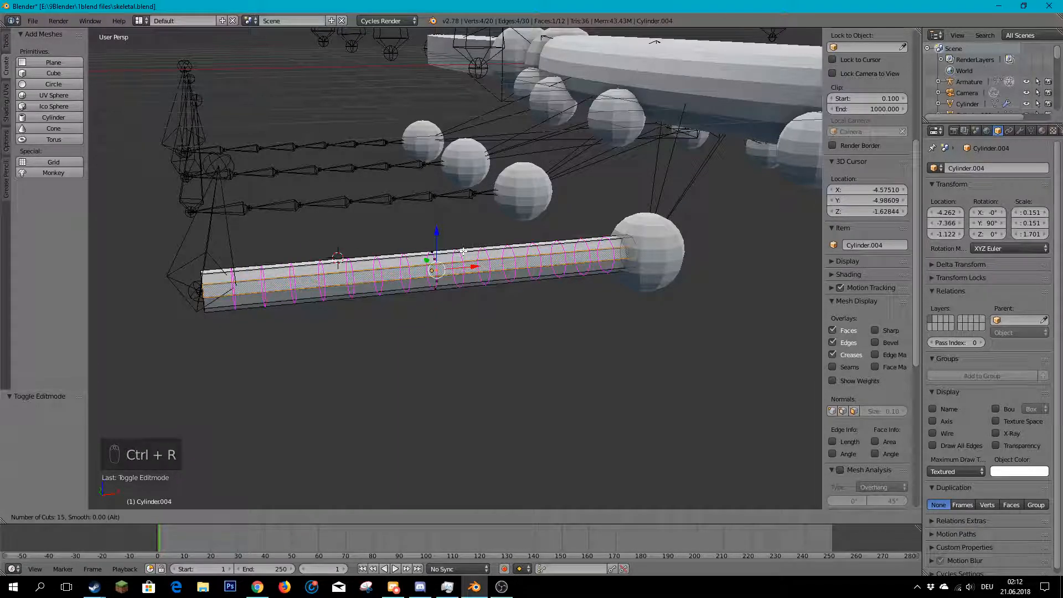
{"action": "scroll", "coordinate": [463, 251], "scroll_direction": "up", "scroll_amount": 5}
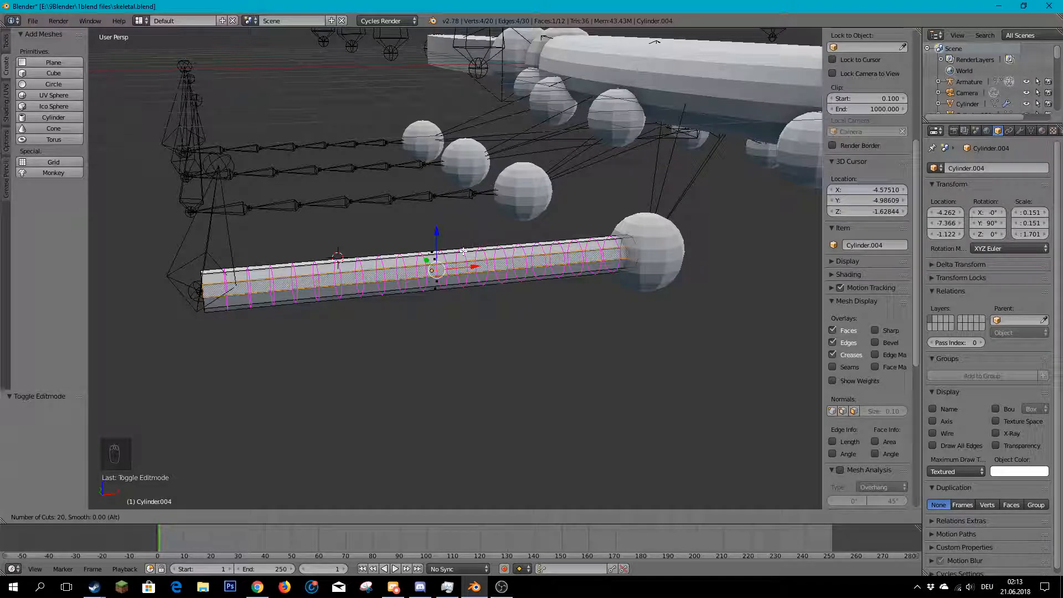
{"action": "left_click", "coordinate": [463, 251]}
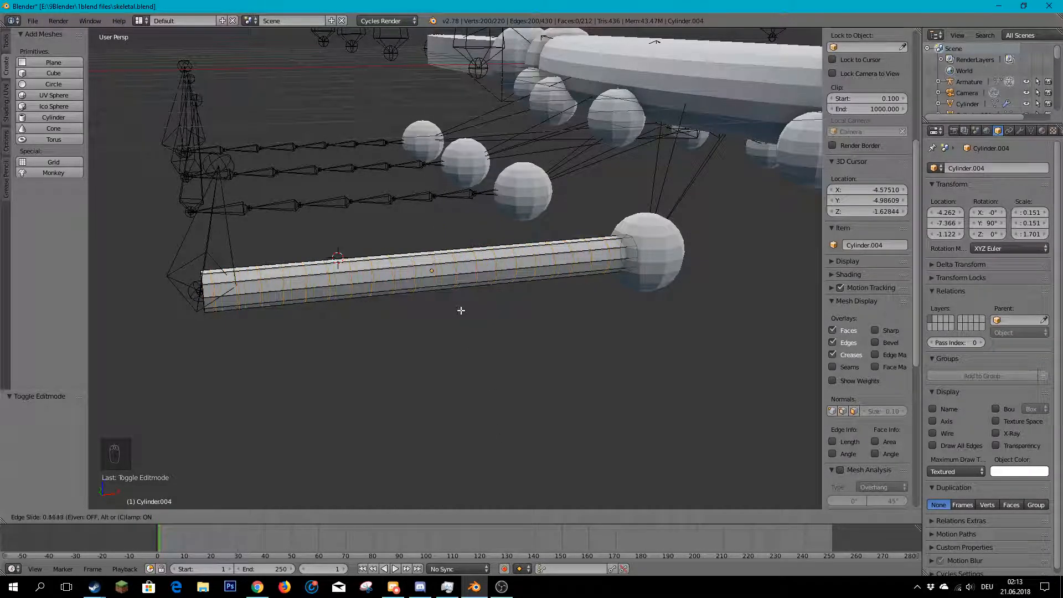
{"action": "left_click", "coordinate": [471, 339]}
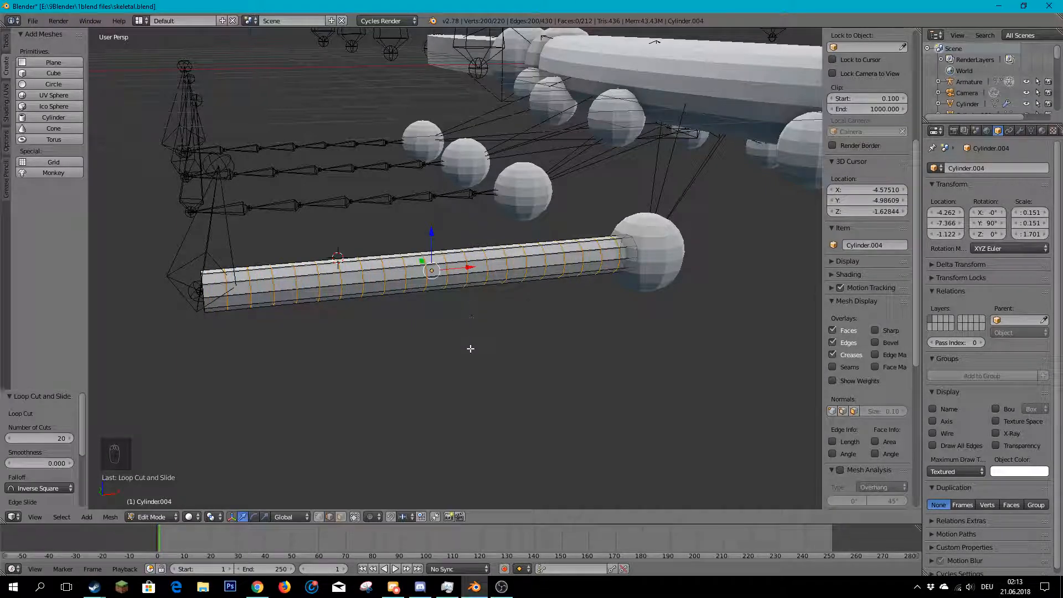
{"action": "middle_click_drag", "start_coordinate": [438, 303], "coordinate": [412, 350]}
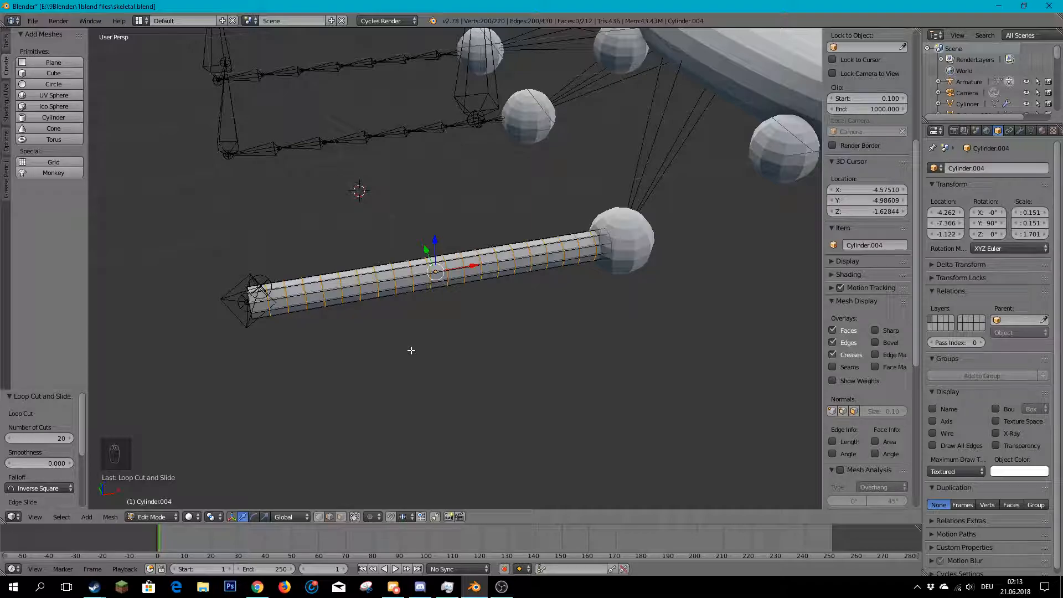
{"action": "key", "text": "Tab"}
{"action": "scroll", "coordinate": [379, 353], "scroll_direction": "up", "scroll_amount": 4}
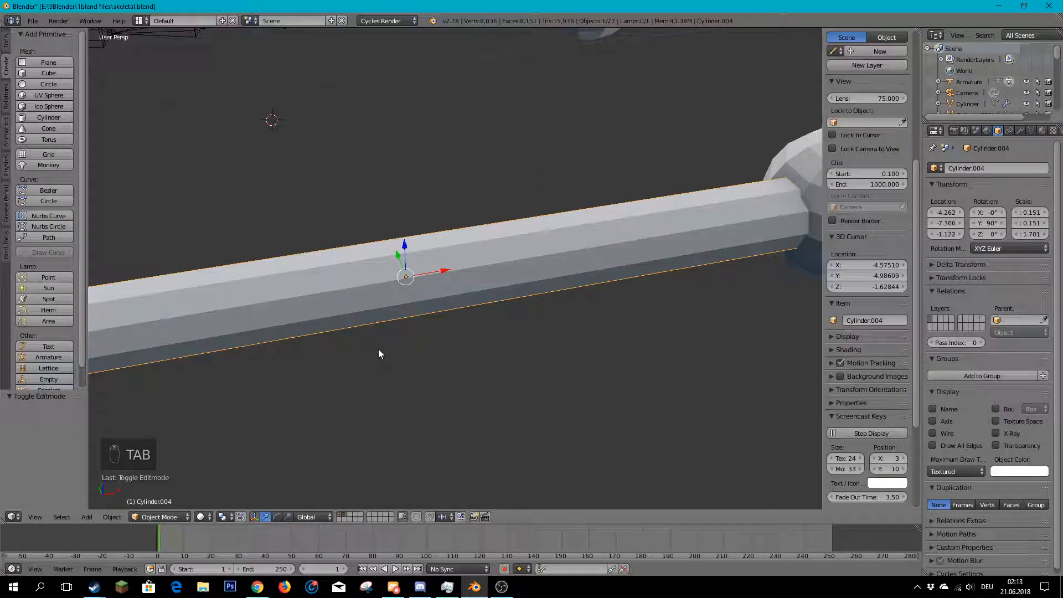
{"action": "scroll", "coordinate": [380, 351], "scroll_direction": "down", "scroll_amount": 5}
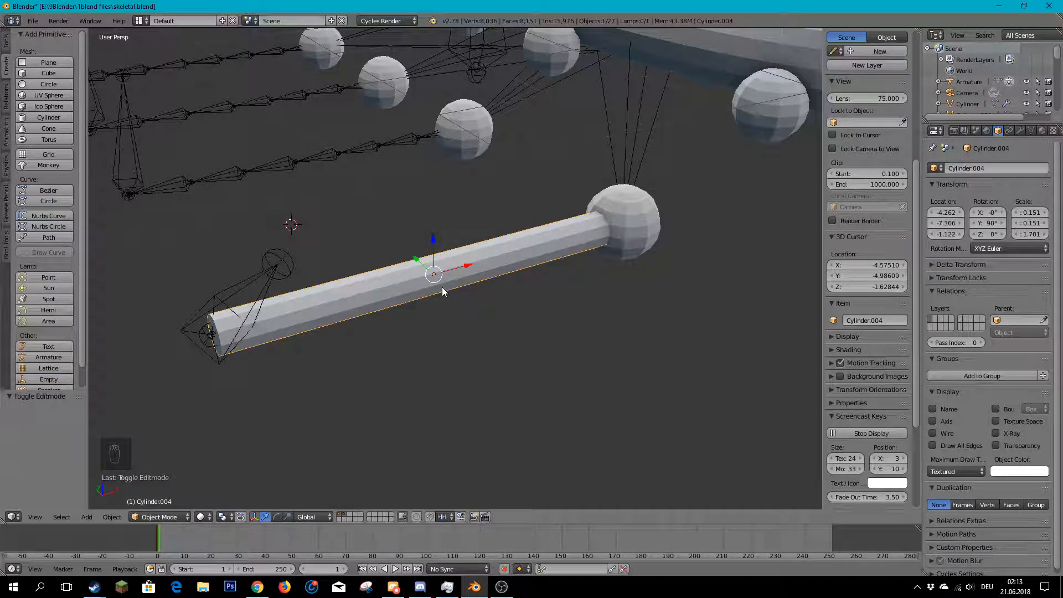
- Add a Subdivision Surface modifier to the leg cylinder and set its view subdivisions to 2
{"action": "middle_click_drag", "start_coordinate": [535, 353], "coordinate": [470, 247]}
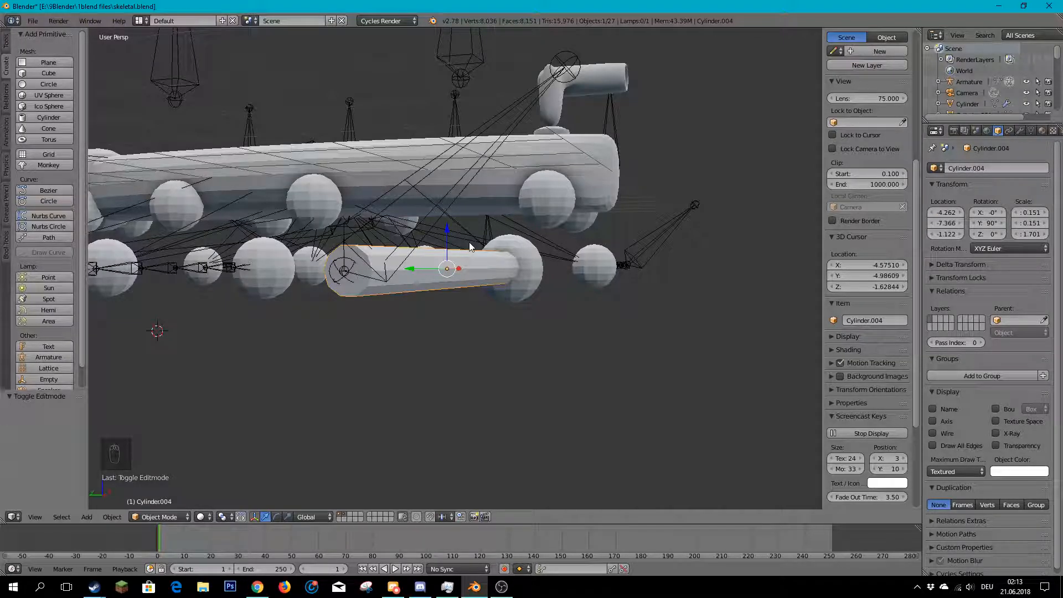
{"action": "middle_click_drag", "start_coordinate": [437, 277], "coordinate": [440, 313]}
{"action": "key", "text": "Tab"}
{"action": "key", "text": "Tab"}
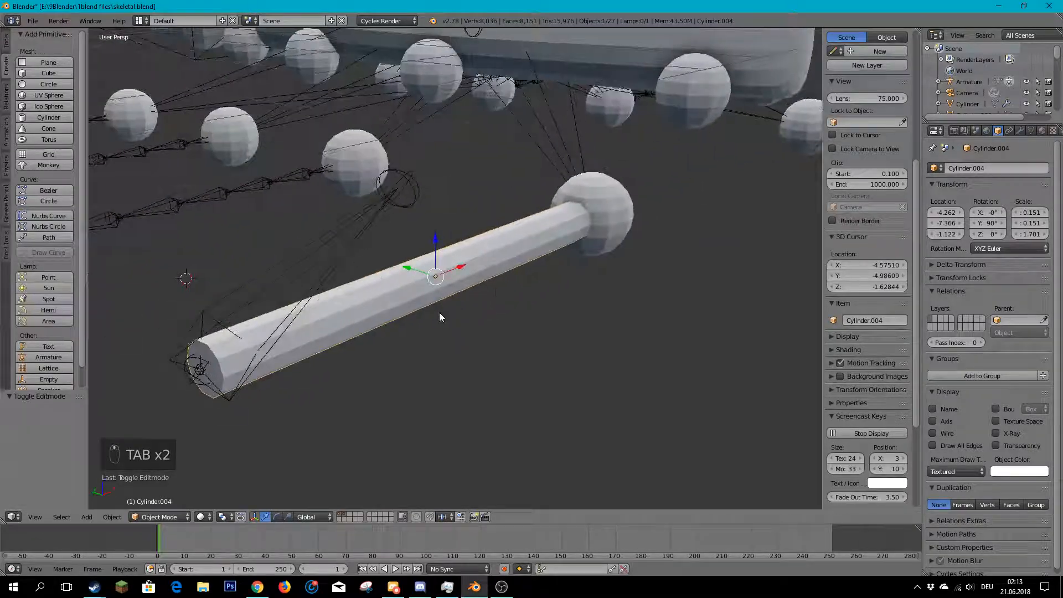
{"action": "left_click", "coordinate": [1020, 131]}
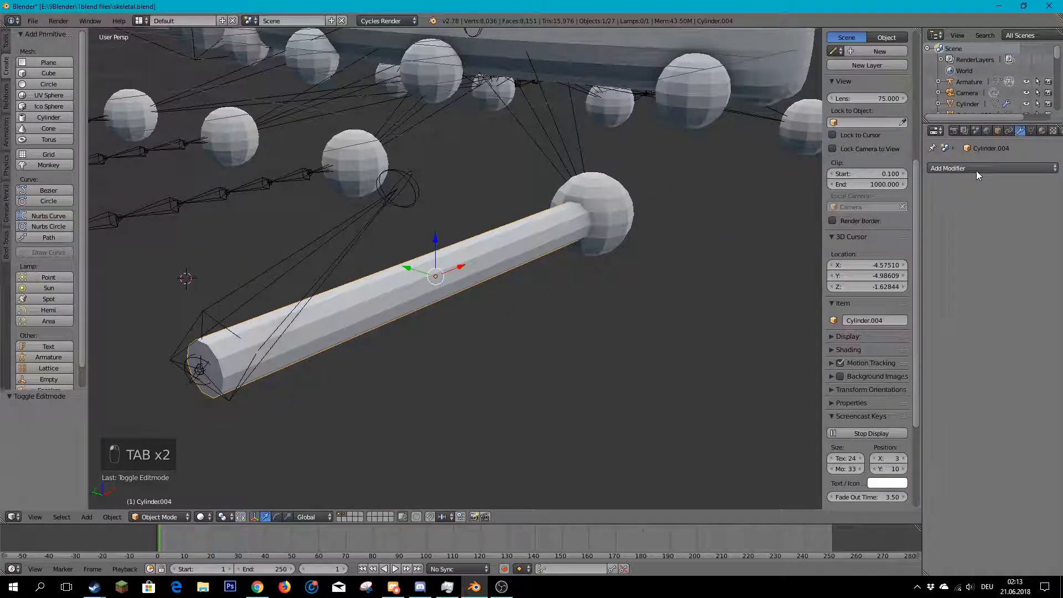
{"action": "left_click", "coordinate": [976, 169]}
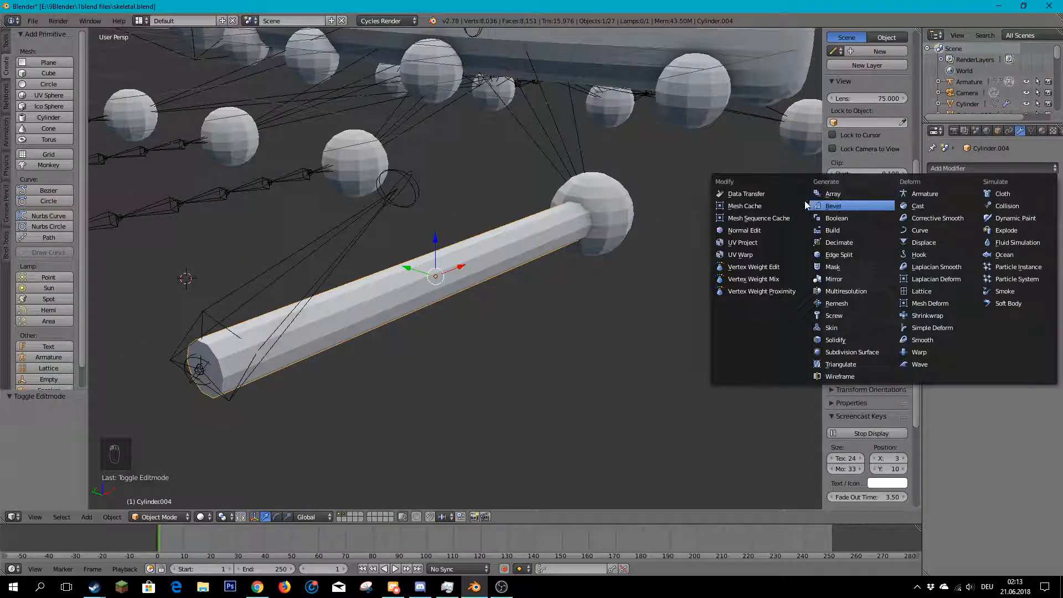
{"action": "left_click", "coordinate": [878, 348]}
{"action": "middle_click_drag", "start_coordinate": [786, 311], "coordinate": [532, 249]}
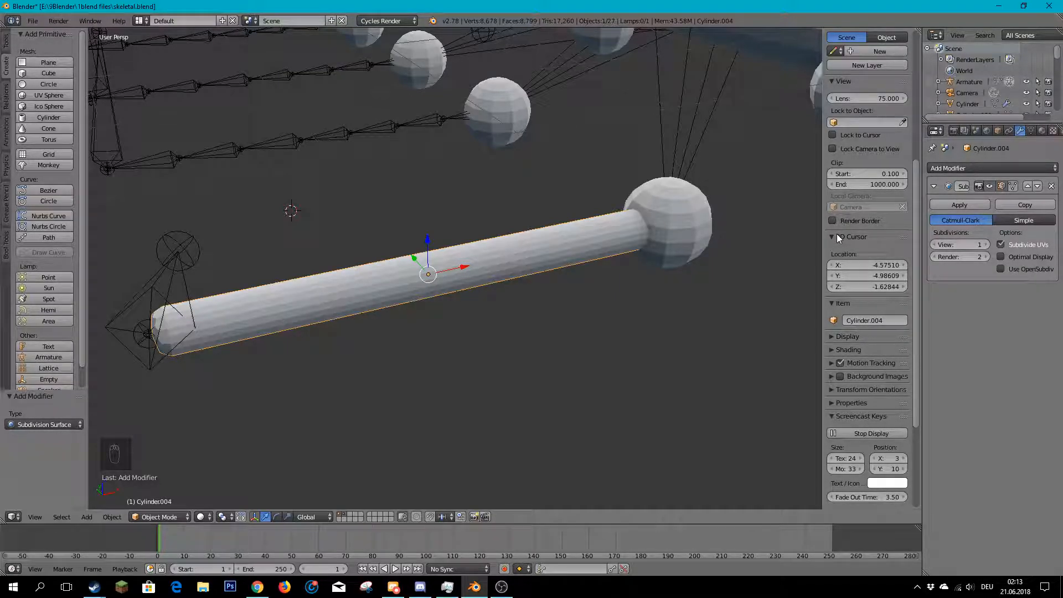
{"action": "left_click", "coordinate": [986, 244]}
{"action": "middle_click_drag", "start_coordinate": [310, 279], "coordinate": [386, 257]}
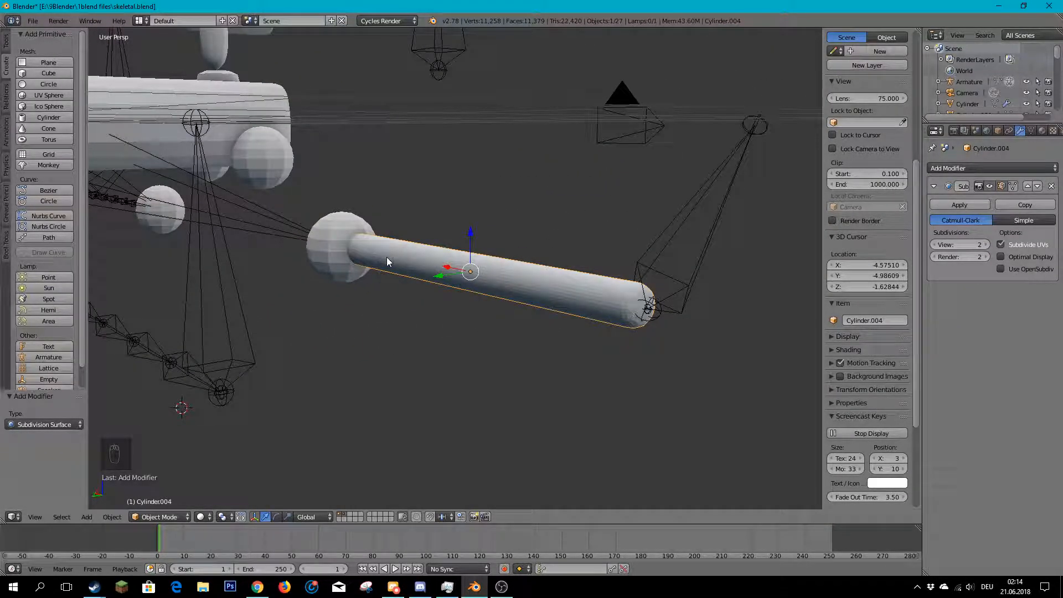
{"action": "middle_click_drag", "start_coordinate": [572, 266], "coordinate": [426, 244]}
- Parent the leg cylinder to the armature with automatic weights, using the control bone at the leg's tip as the active bone
{"action": "right_click", "coordinate": [370, 274]}
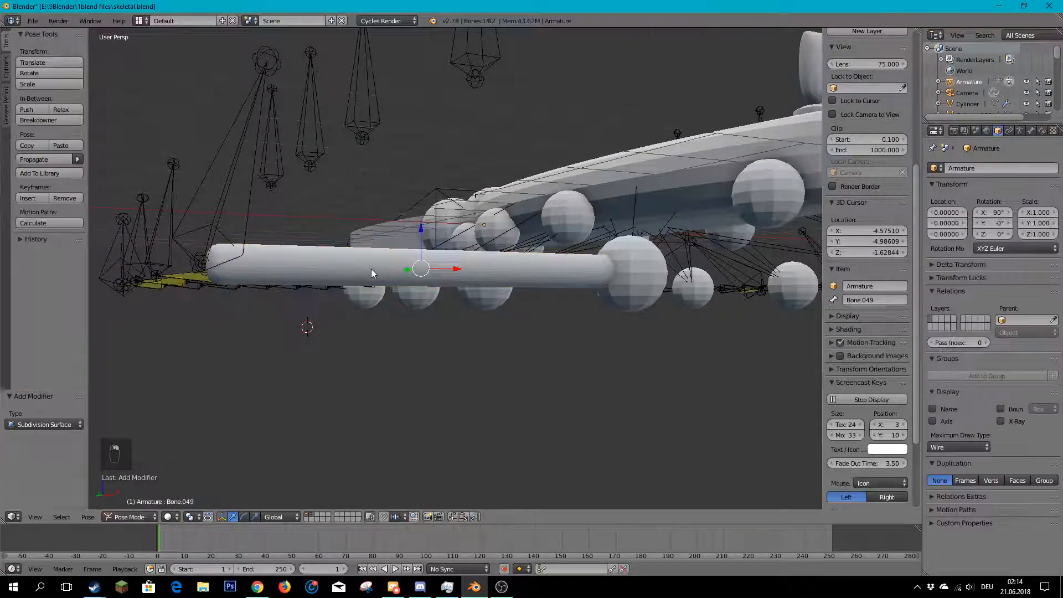
{"action": "mouse_move", "coordinate": [375, 267]}
{"action": "middle_mouse_down"}
{"action": "mouse_move", "coordinate": [386, 239]}
{"action": "mouse_move", "coordinate": [443, 294]}
{"action": "mouse_move", "coordinate": [379, 275]}
{"action": "middle_mouse_up"}
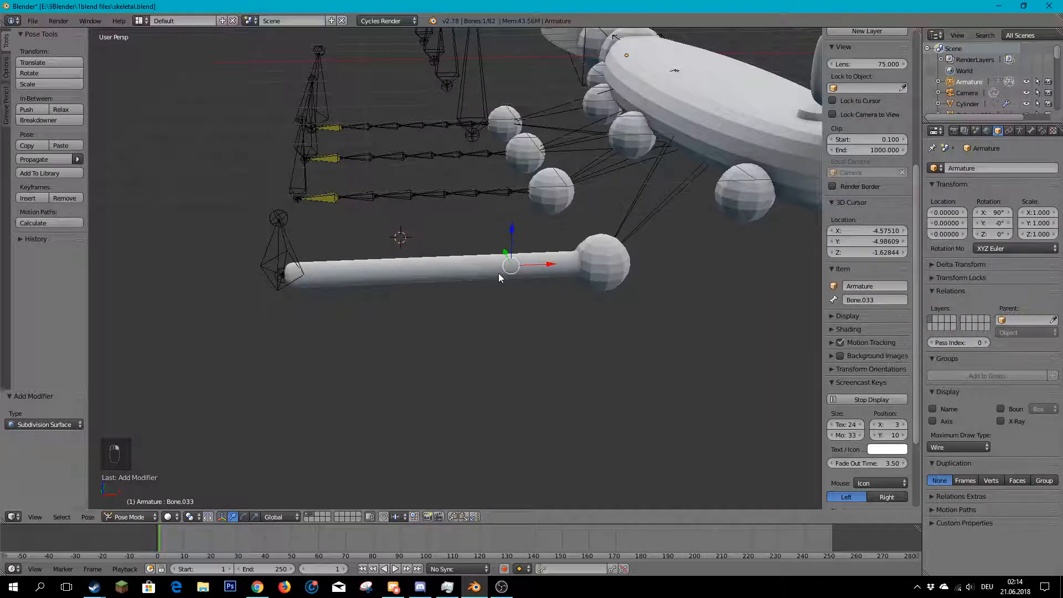
{"action": "right_click", "coordinate": [390, 270]}
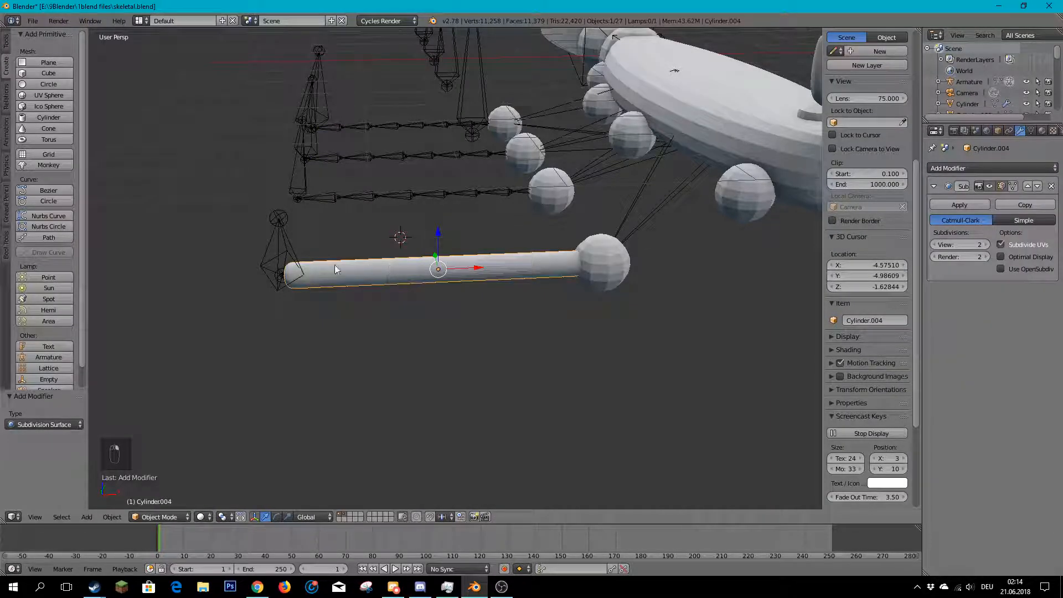
{"action": "right_click", "coordinate": [283, 270]}
{"action": "key", "text": "ctrl+p"}
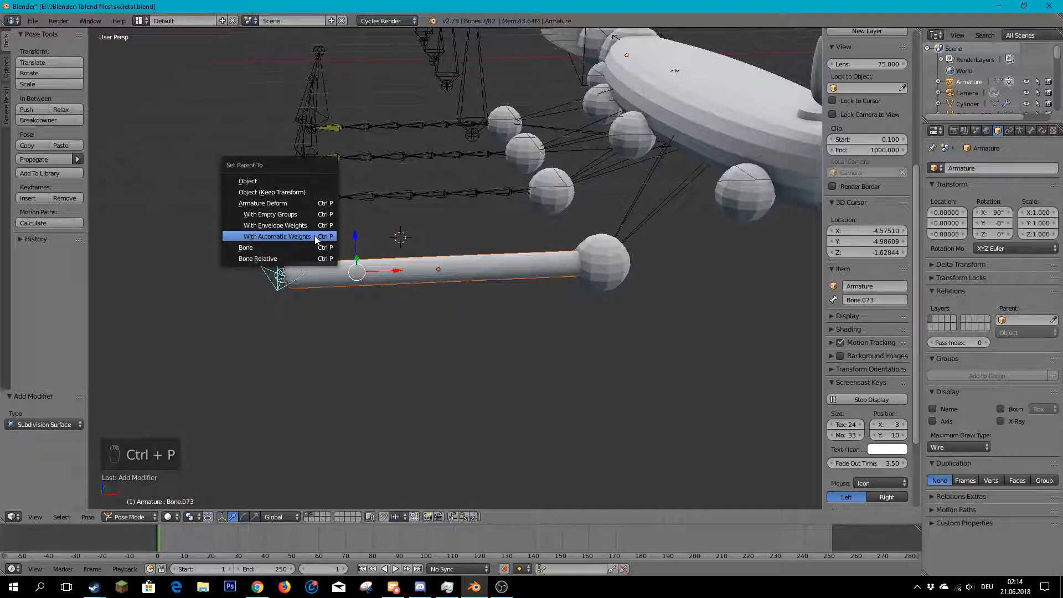
{"action": "left_click", "coordinate": [320, 236]}
{"action": "middle_click_drag", "start_coordinate": [384, 241], "coordinate": [447, 227]}
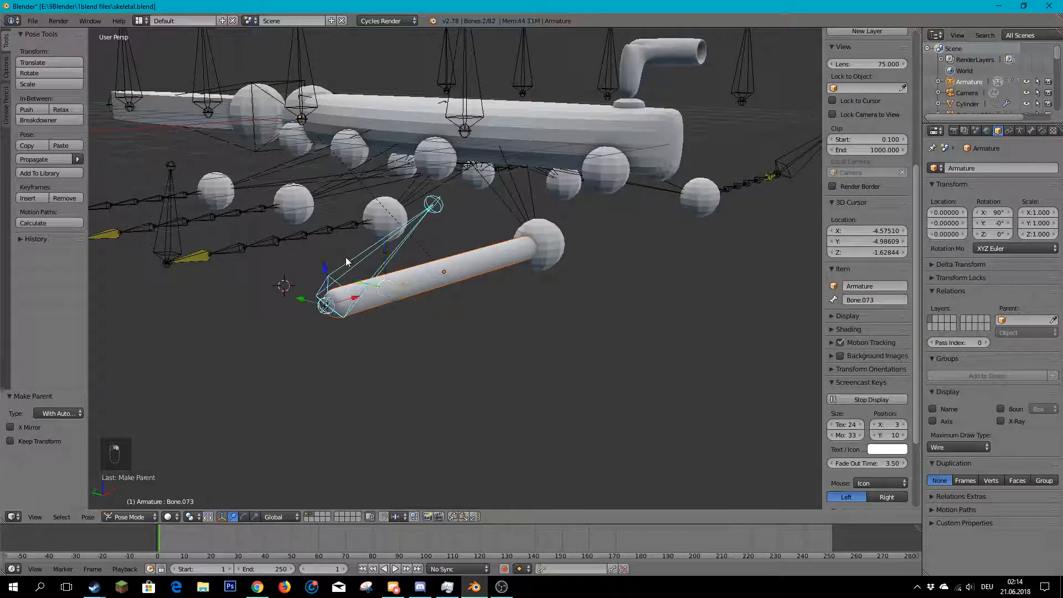
{"action": "middle_click_drag", "start_coordinate": [355, 266], "coordinate": [398, 272]}
- Test how the leg cylinder bends by moving its tip control bone, and cancel the move
{"action": "key", "text": "g"}
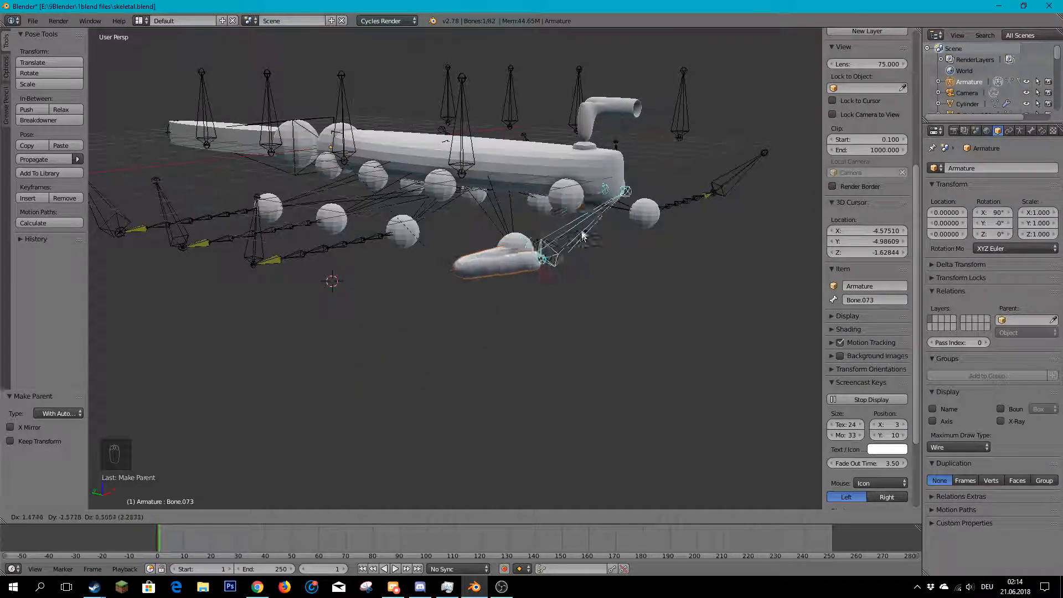
{"action": "key", "text": "Escape"}
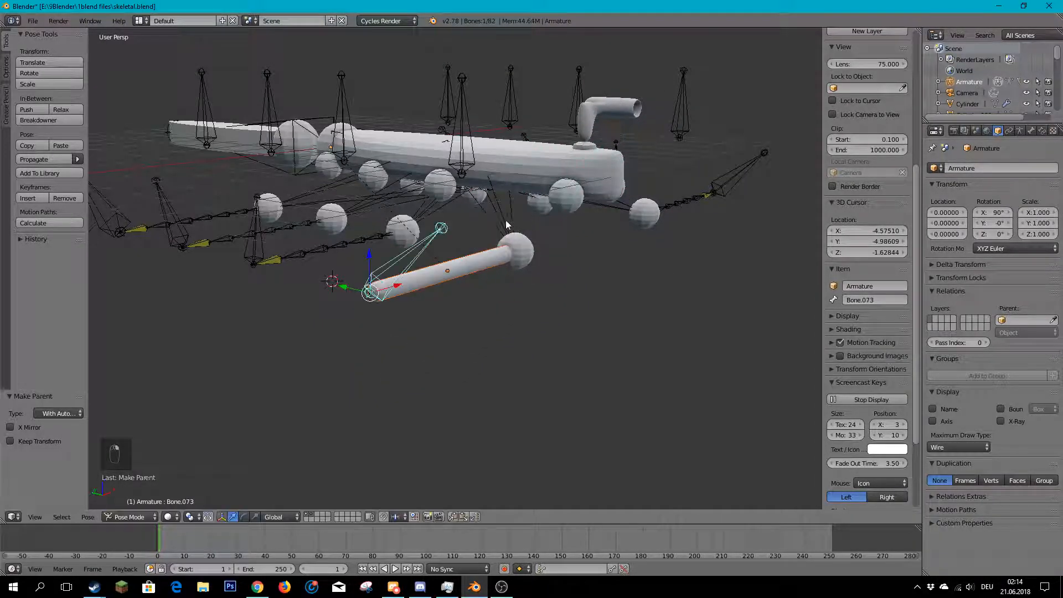
{"action": "scroll", "coordinate": [508, 294], "scroll_direction": "up", "scroll_amount": 4}
{"action": "mouse_move", "coordinate": [508, 294]}
{"action": "middle_mouse_down"}
{"action": "mouse_move", "coordinate": [447, 299]}
{"action": "mouse_move", "coordinate": [500, 275]}
{"action": "middle_mouse_up"}
{"action": "scroll", "coordinate": [480, 269], "scroll_direction": "down", "scroll_amount": 6}
- Undo the automatic-weights parenting and reselect only the leg cylinder
{"action": "key", "text": "ctrl+z"}
{"action": "key", "text": "ctrl+z"}
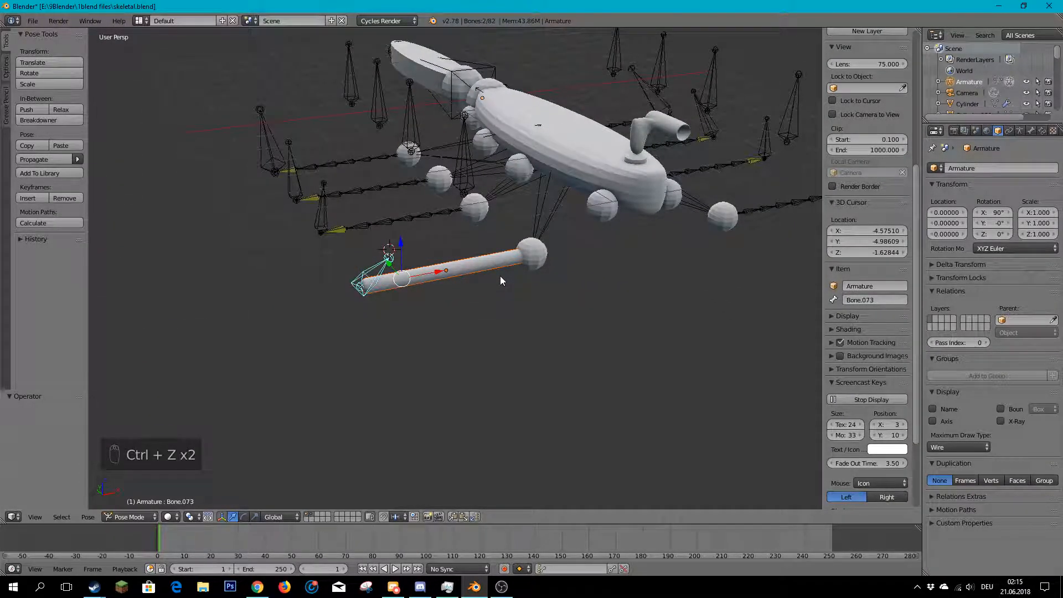
{"action": "scroll", "coordinate": [520, 309], "scroll_direction": "up", "scroll_amount": 4}
{"action": "right_click", "coordinate": [513, 260]}
{"action": "right_click", "coordinate": [455, 261]}
{"action": "middle_click_drag", "start_coordinate": [455, 262], "coordinate": [421, 232]}
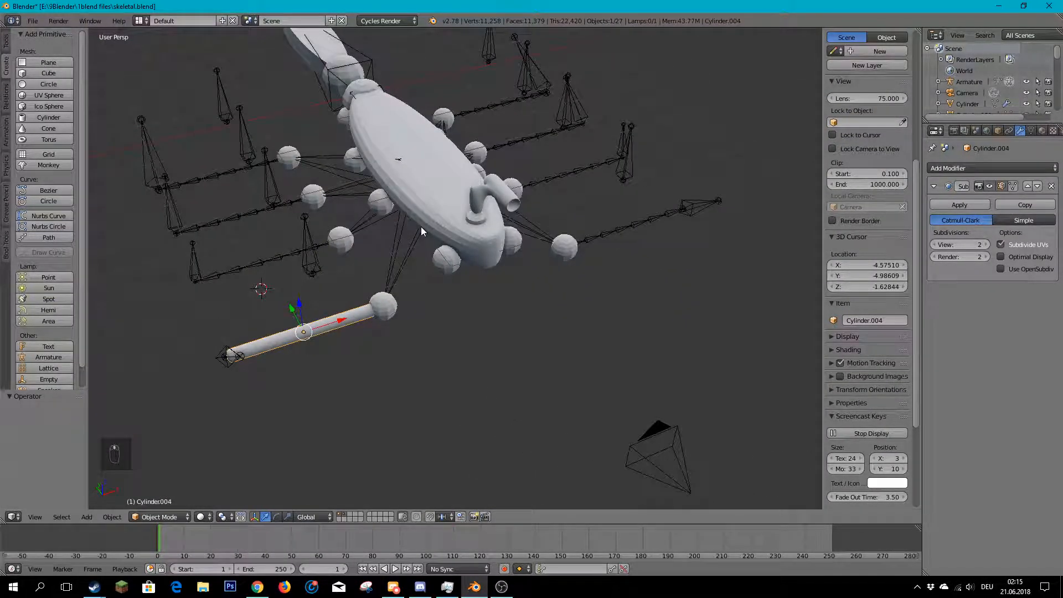
- Examine the leg cylinder, its tip control bone and the remaining leg bone chains from several angles
{"action": "middle_click_drag", "start_coordinate": [421, 232], "coordinate": [470, 365]}
{"action": "scroll", "coordinate": [464, 350], "scroll_direction": "up", "scroll_amount": 5}
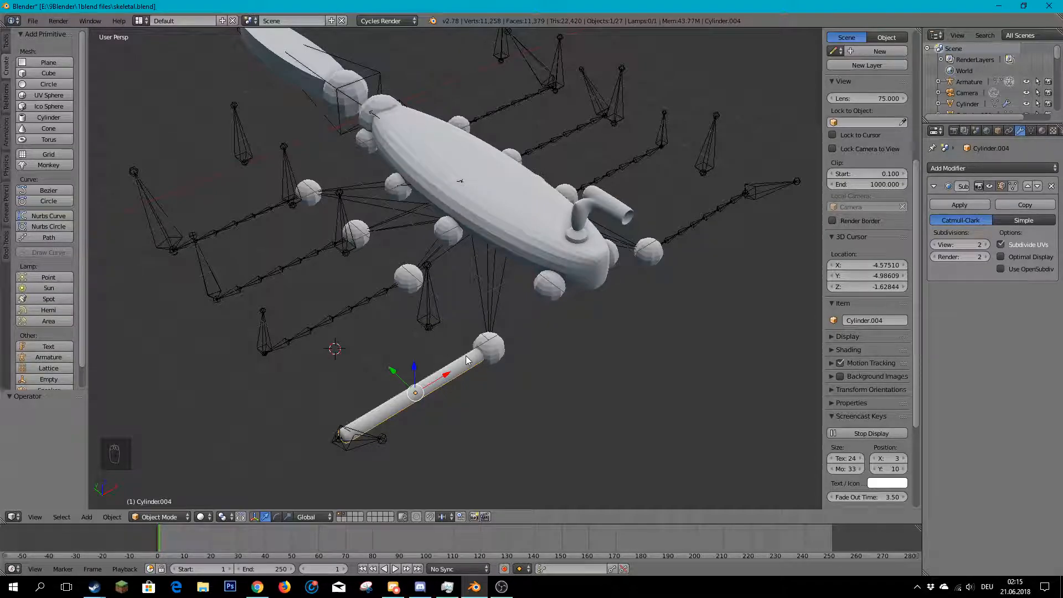
{"action": "scroll", "coordinate": [466, 360], "scroll_direction": "down", "scroll_amount": 3}
{"action": "middle_click_drag", "start_coordinate": [467, 361], "coordinate": [388, 280]}
{"action": "right_click", "coordinate": [324, 211]}
{"action": "middle_click_drag", "start_coordinate": [381, 224], "coordinate": [321, 343]}
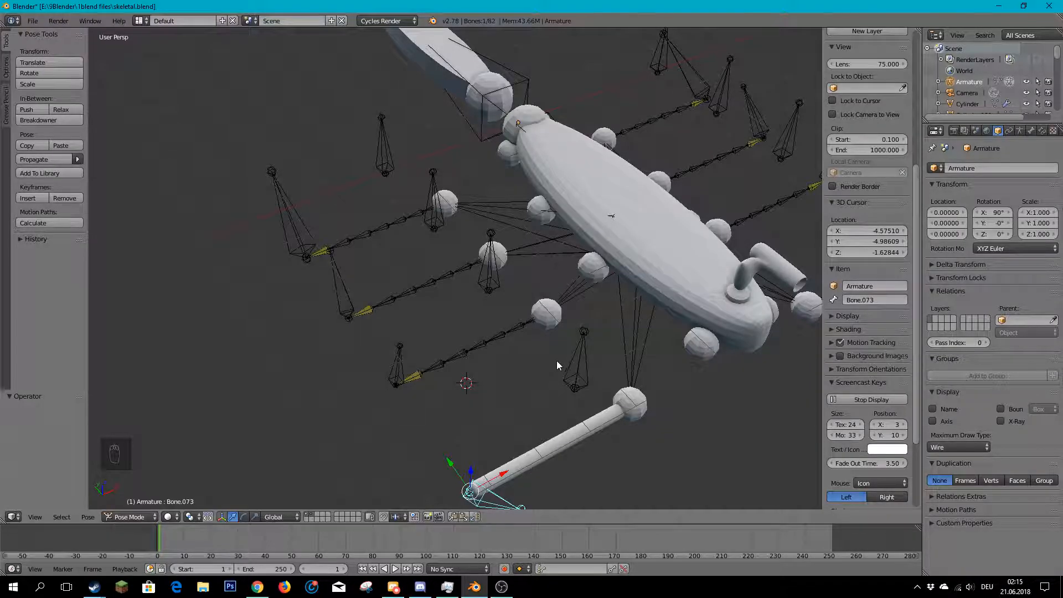
{"action": "middle_click_drag", "start_coordinate": [543, 381], "coordinate": [530, 340]}
{"action": "right_click", "coordinate": [602, 282]}
{"action": "scroll", "coordinate": [606, 263], "scroll_direction": "down", "scroll_amount": 3}
{"action": "middle_click_drag", "start_coordinate": [612, 253], "coordinate": [576, 277]}
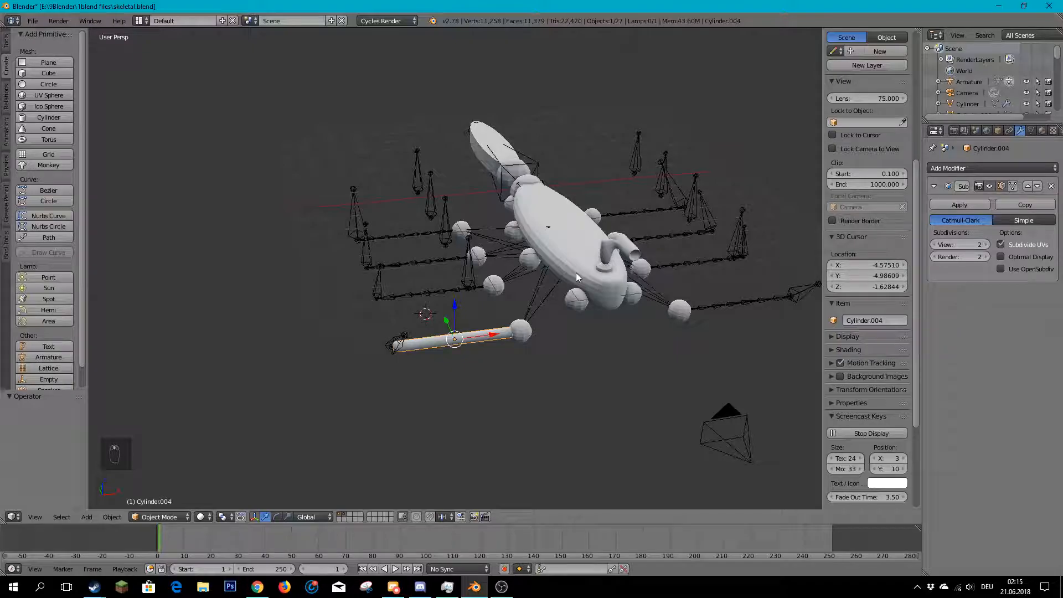
{"action": "middle_click_drag", "start_coordinate": [576, 273], "coordinate": [623, 288]}
{"action": "middle_click_drag", "start_coordinate": [400, 271], "coordinate": [367, 260]}
{"action": "scroll", "coordinate": [404, 208], "scroll_direction": "down", "scroll_amount": 4}
{"action": "scroll", "coordinate": [366, 260], "scroll_direction": "up", "scroll_amount": 2}
{"action": "scroll", "coordinate": [366, 264], "scroll_direction": "up", "scroll_amount": 3}
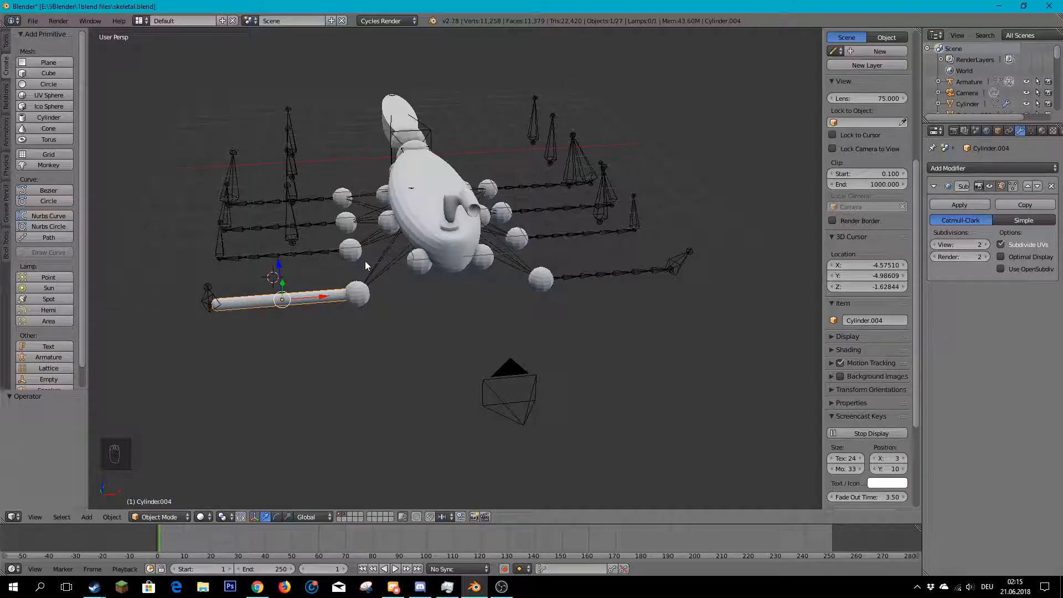
{"action": "scroll", "coordinate": [318, 316], "scroll_direction": "up", "scroll_amount": 6}
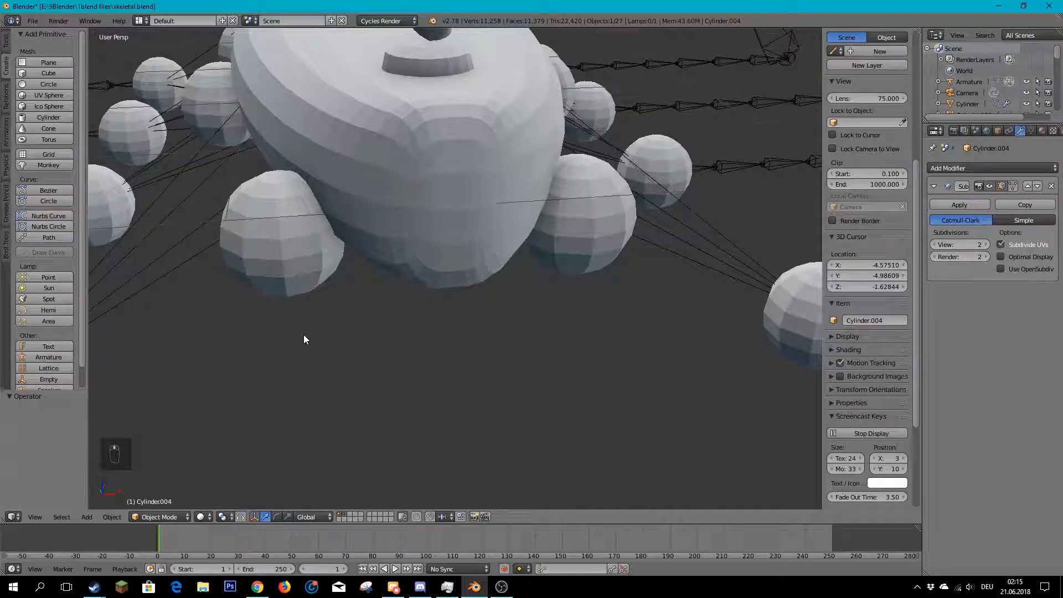
- Examine where the leg cylinder meets its joint sphere and select the bone inside the body
{"action": "middle_click_drag", "start_coordinate": [299, 342], "coordinate": [470, 265], "text": "shift"}
{"action": "middle_click_drag", "start_coordinate": [371, 278], "coordinate": [469, 293], "text": "shift"}
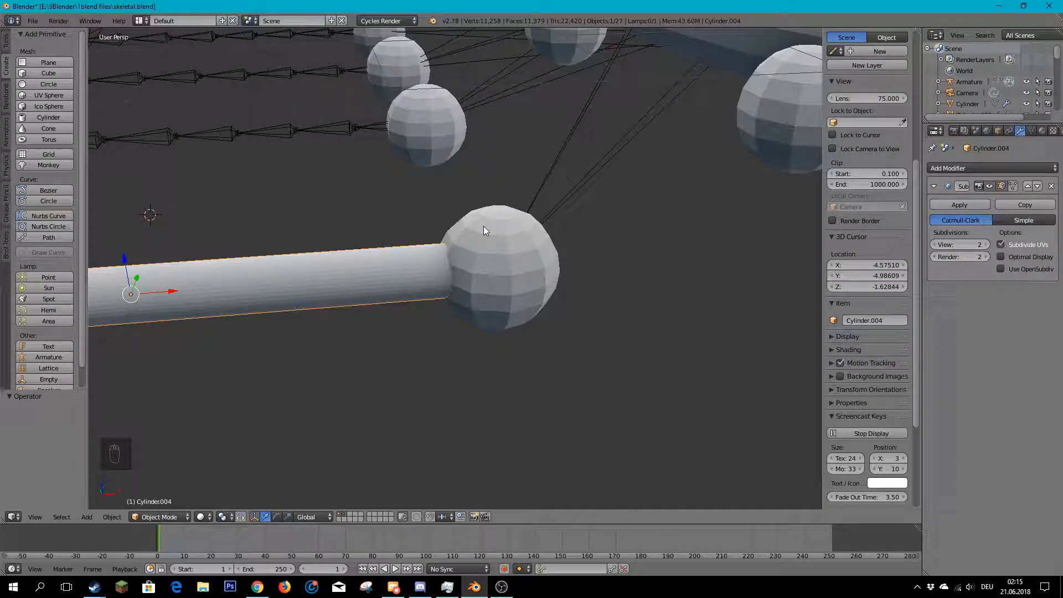
{"action": "scroll", "coordinate": [483, 226], "scroll_direction": "down", "scroll_amount": 6}
{"action": "scroll", "coordinate": [481, 224], "scroll_direction": "up", "scroll_amount": 5}
{"action": "middle_click_drag", "start_coordinate": [486, 255], "coordinate": [531, 263]}
{"action": "scroll", "coordinate": [532, 261], "scroll_direction": "down", "scroll_amount": 4}
{"action": "right_click", "coordinate": [587, 166]}
{"action": "right_click", "coordinate": [583, 176]}
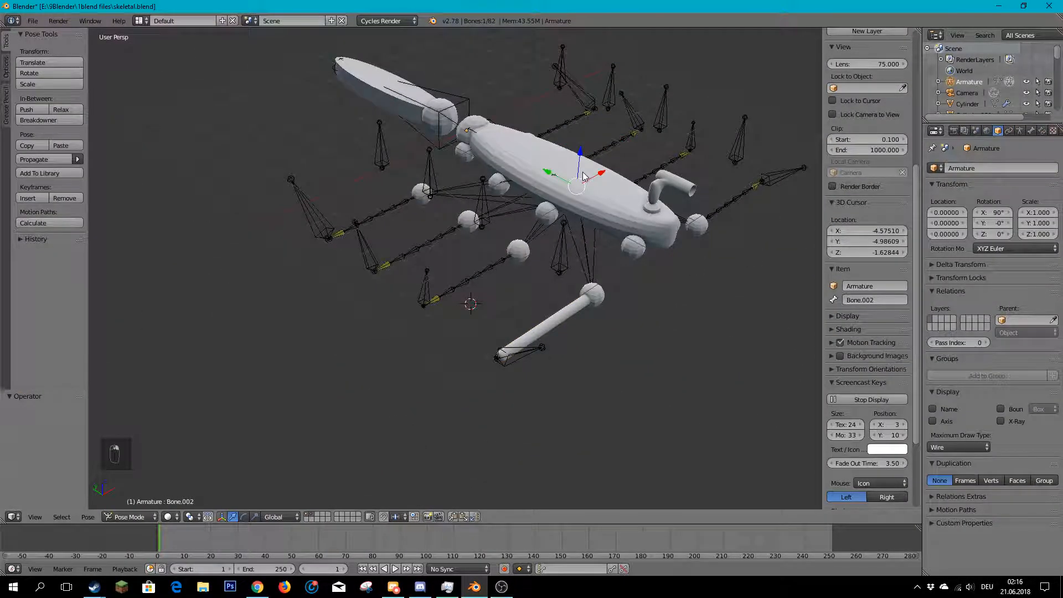
- Select the main body mesh and inspect it with its tail, joint spheres and legs from all sides
{"action": "right_click", "coordinate": [616, 233]}
{"action": "key", "text": "KP_Decimal"}
{"action": "middle_click_drag", "start_coordinate": [611, 228], "coordinate": [371, 325]}
{"action": "scroll", "coordinate": [371, 331], "scroll_direction": "up", "scroll_amount": 3}
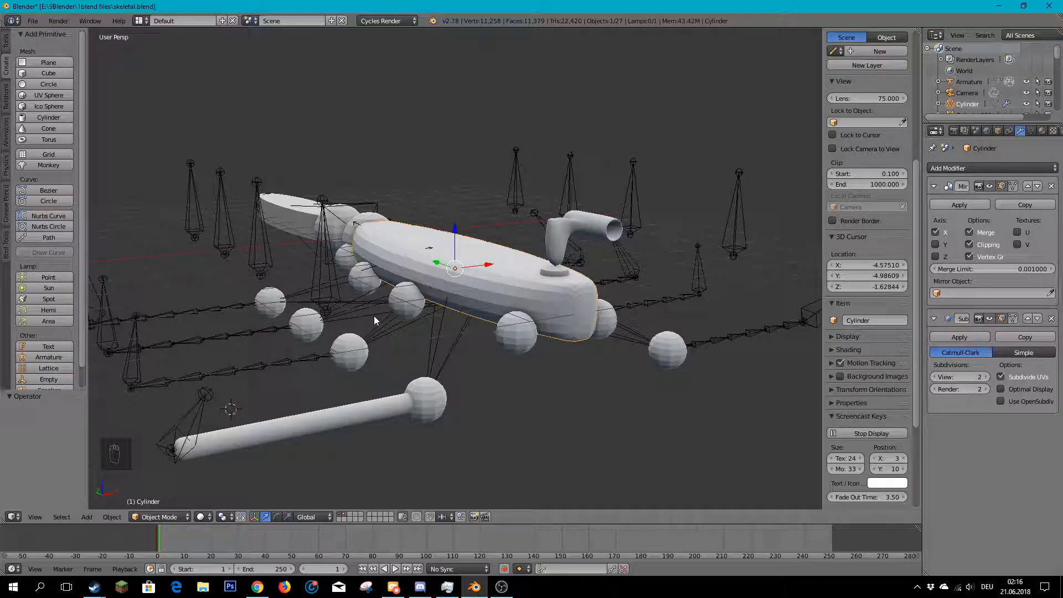
{"action": "scroll", "coordinate": [374, 315], "scroll_direction": "down", "scroll_amount": 2}
{"action": "middle_click_drag", "start_coordinate": [366, 310], "coordinate": [520, 301]}
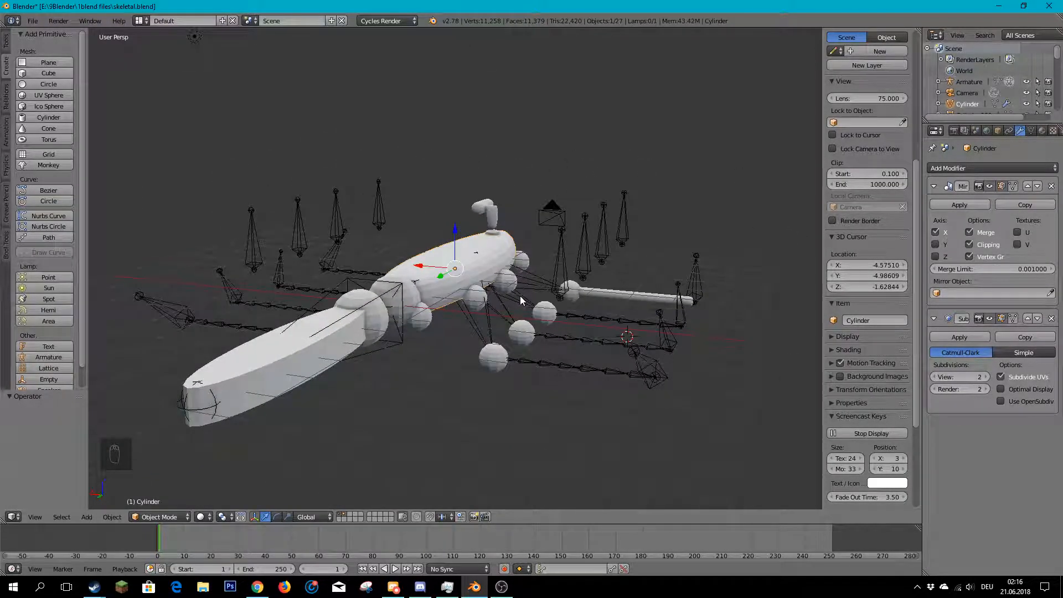
{"action": "middle_click_drag", "start_coordinate": [387, 311], "coordinate": [309, 306]}
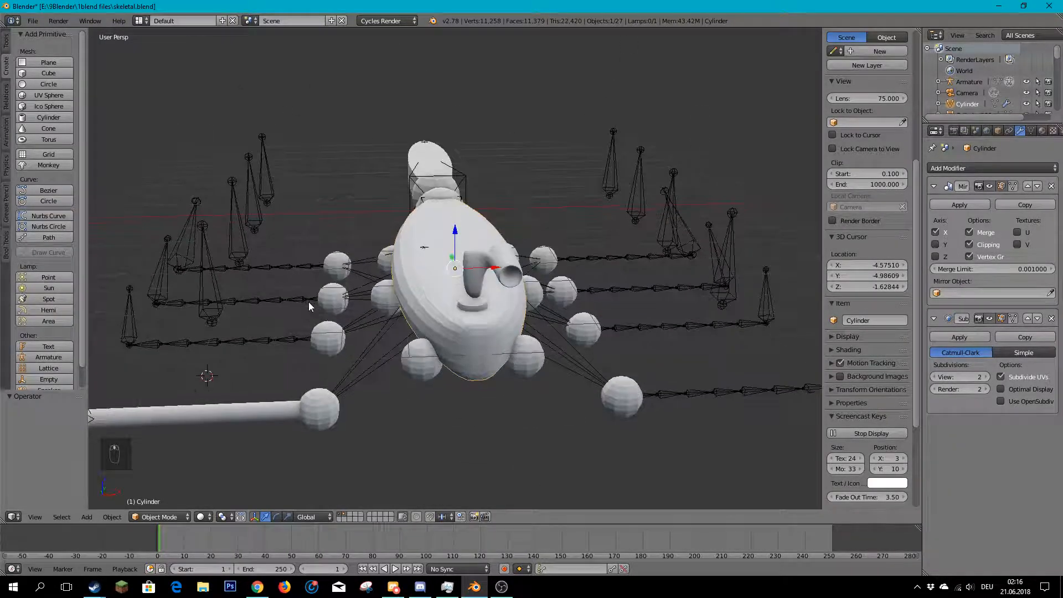
{"action": "middle_click_drag", "start_coordinate": [307, 354], "coordinate": [627, 301]}
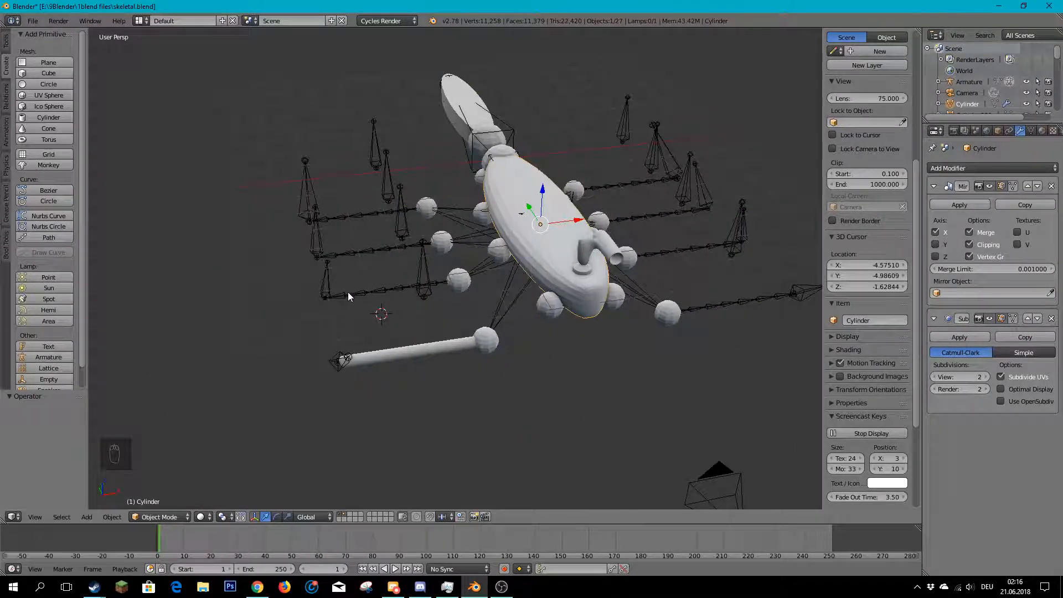
{"action": "scroll", "coordinate": [324, 300], "scroll_direction": "up", "scroll_amount": 4}
{"action": "middle_click_drag", "start_coordinate": [363, 298], "coordinate": [401, 324]}
{"action": "scroll", "coordinate": [373, 188], "scroll_direction": "down", "scroll_amount": 3}
{"action": "scroll", "coordinate": [383, 313], "scroll_direction": "up", "scroll_amount": 4}
{"action": "scroll", "coordinate": [404, 267], "scroll_direction": "down", "scroll_amount": 3}
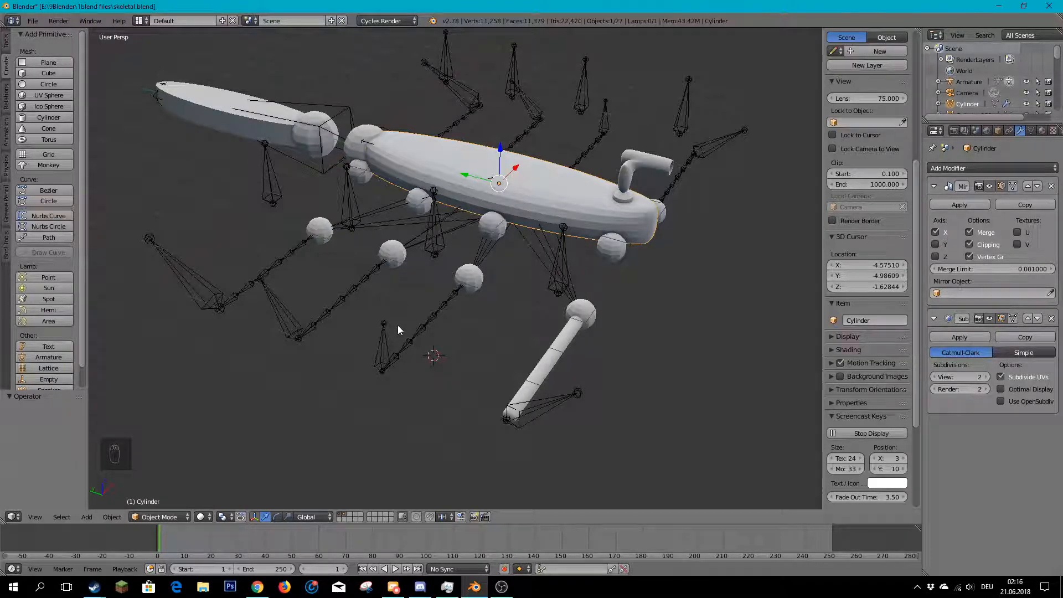
- Reselect the leg cylinder and review how it sits against the body and the legs on the opposite side
{"action": "right_click", "coordinate": [567, 370]}
{"action": "key", "text": "ctrl+Tab"}
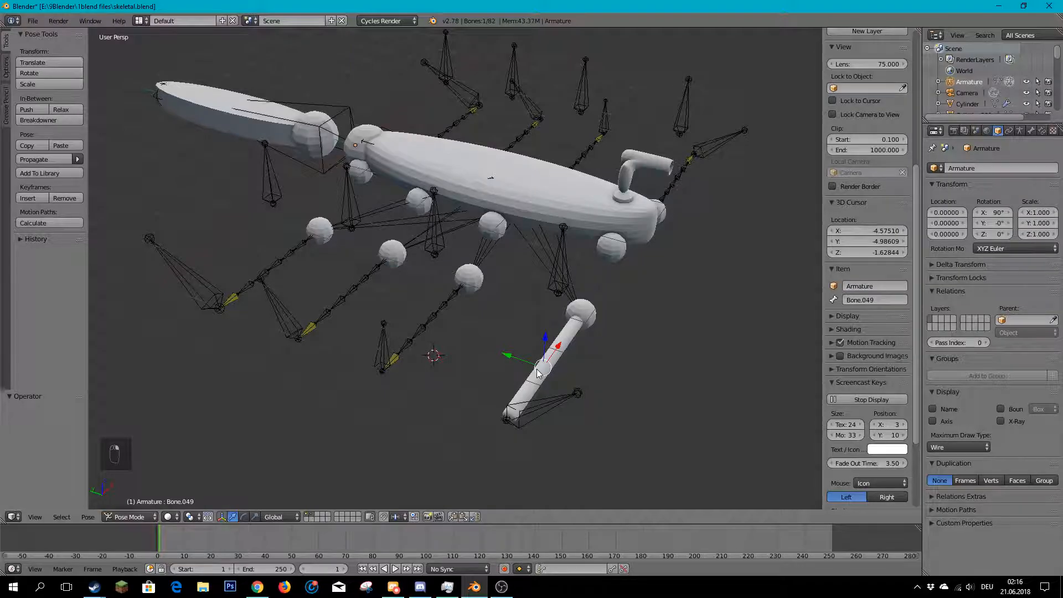
{"action": "key", "text": "ctrl+Tab"}
{"action": "right_click", "coordinate": [538, 374]}
{"action": "middle_click_drag", "start_coordinate": [538, 374], "coordinate": [368, 397]}
{"action": "scroll", "coordinate": [387, 365], "scroll_direction": "up", "scroll_amount": 4}
{"action": "middle_click_drag", "start_coordinate": [402, 342], "coordinate": [469, 244]}
{"action": "scroll", "coordinate": [501, 293], "scroll_direction": "up", "scroll_amount": 3}
{"action": "scroll", "coordinate": [501, 291], "scroll_direction": "down", "scroll_amount": 3}
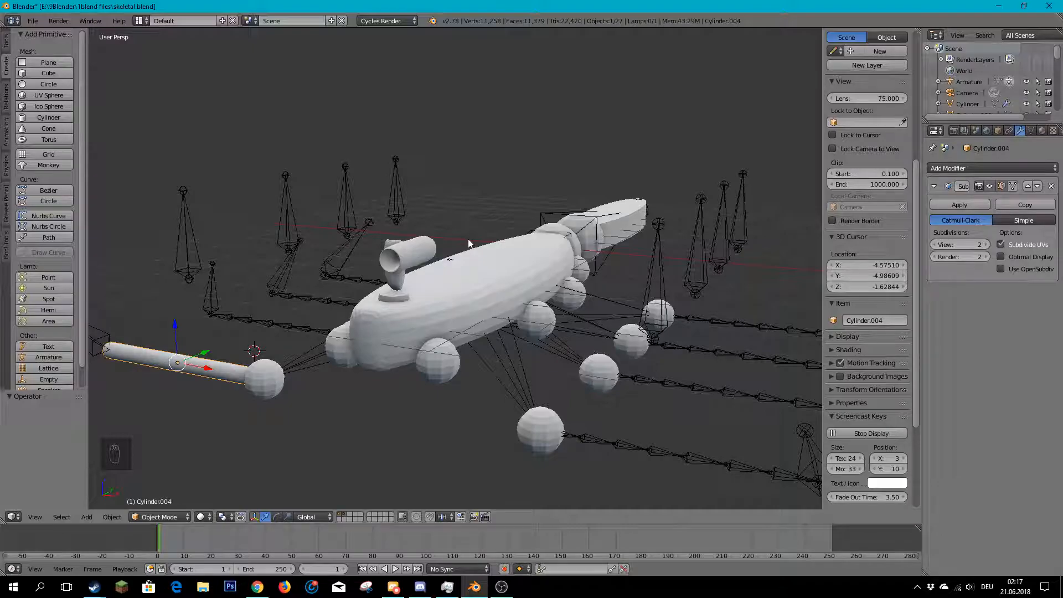
{"action": "middle_click_drag", "start_coordinate": [464, 399], "coordinate": [550, 238]}
- Select the bent pipe on top of the body and lower it by 0.2 along Z
{"action": "right_click", "coordinate": [550, 234]}
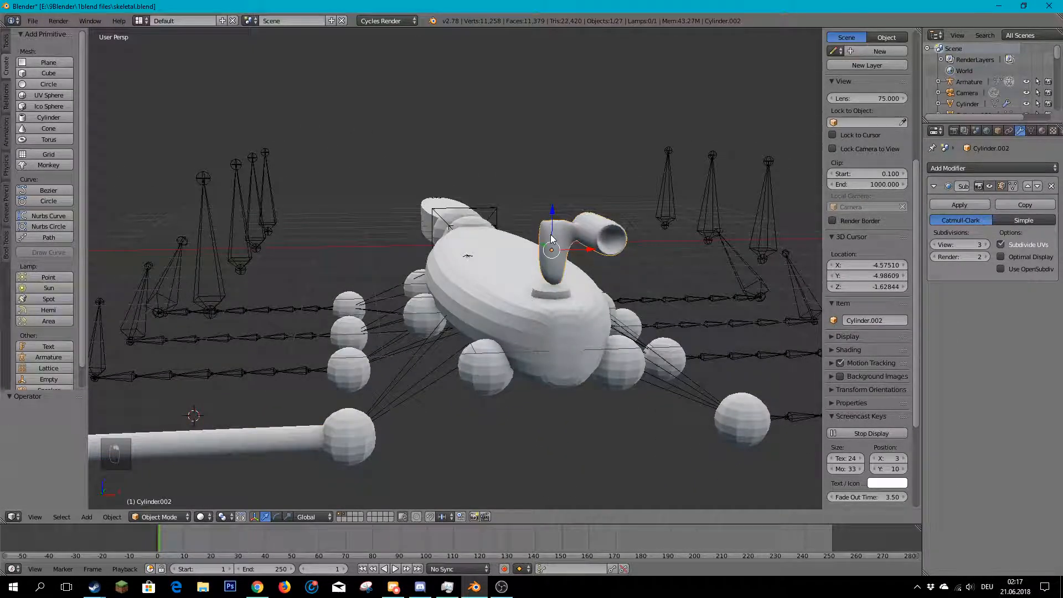
{"action": "scroll", "coordinate": [551, 234], "scroll_direction": "down", "scroll_amount": 4}
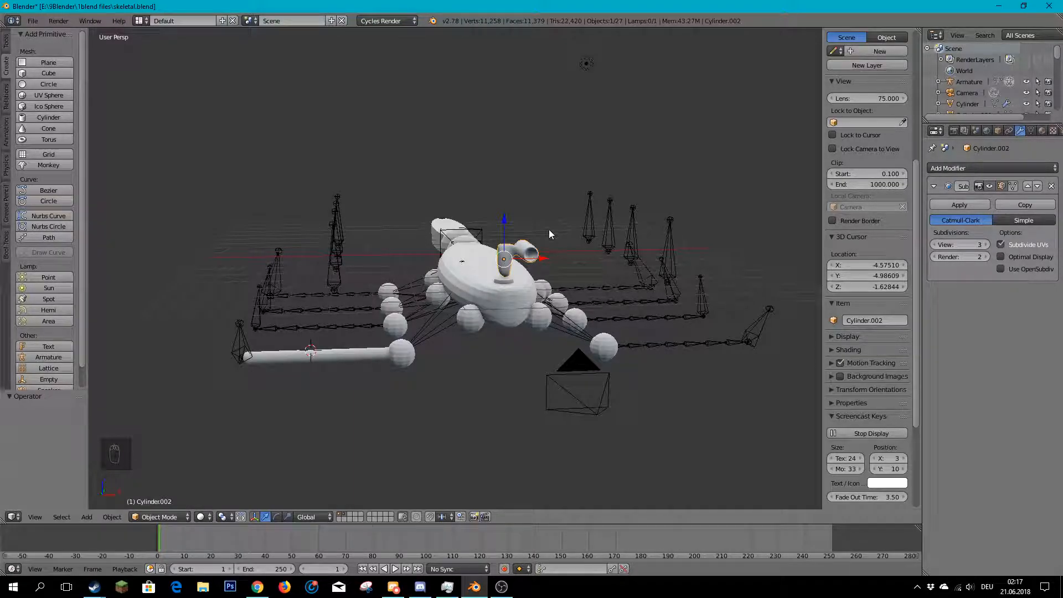
{"action": "scroll", "coordinate": [549, 230], "scroll_direction": "up", "scroll_amount": 3}
{"action": "middle_click_drag", "start_coordinate": [550, 231], "coordinate": [497, 240]}
{"action": "scroll", "coordinate": [454, 254], "scroll_direction": "up", "scroll_amount": 3}
{"action": "scroll", "coordinate": [544, 238], "scroll_direction": "up", "scroll_amount": 1}
{"action": "scroll", "coordinate": [523, 244], "scroll_direction": "down", "scroll_amount": 2}
{"action": "middle_click_drag", "start_coordinate": [425, 227], "coordinate": [520, 275]}
{"action": "left_click_drag", "start_coordinate": [500, 249], "coordinate": [501, 262]}
{"action": "middle_click_drag", "start_coordinate": [501, 264], "coordinate": [241, 250]}
- Put the armature into Edit Mode and select the bone joint inside the sphere at the body's rear end
{"action": "scroll", "coordinate": [422, 277], "scroll_direction": "down", "scroll_amount": 2}
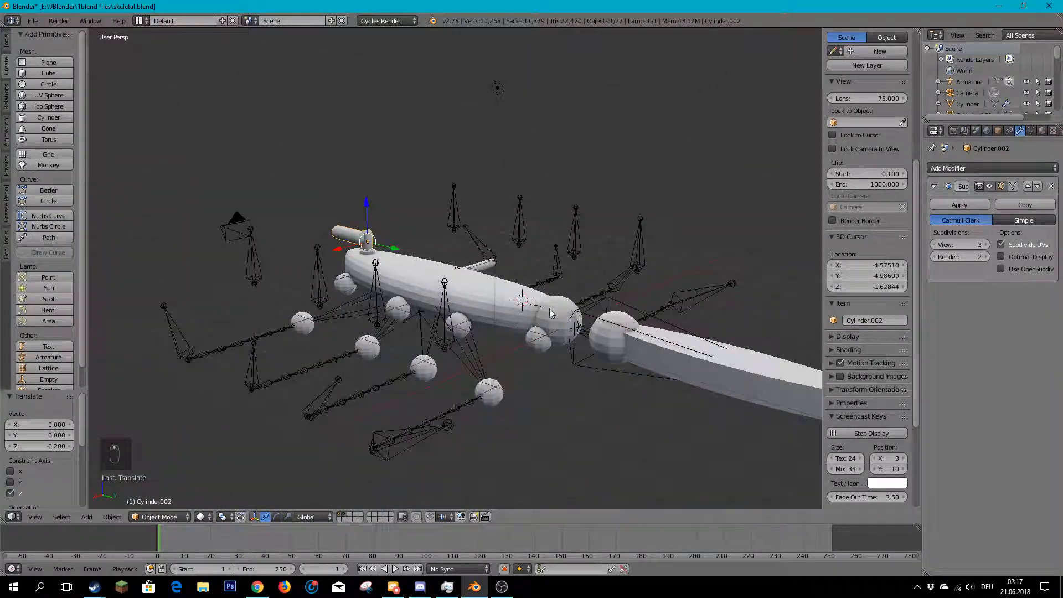
{"action": "right_click", "coordinate": [557, 318]}
{"action": "right_click", "coordinate": [562, 308]}
{"action": "right_click", "coordinate": [562, 307]}
{"action": "right_click", "coordinate": [561, 308]}
{"action": "middle_click_drag", "start_coordinate": [564, 306], "coordinate": [512, 320]}
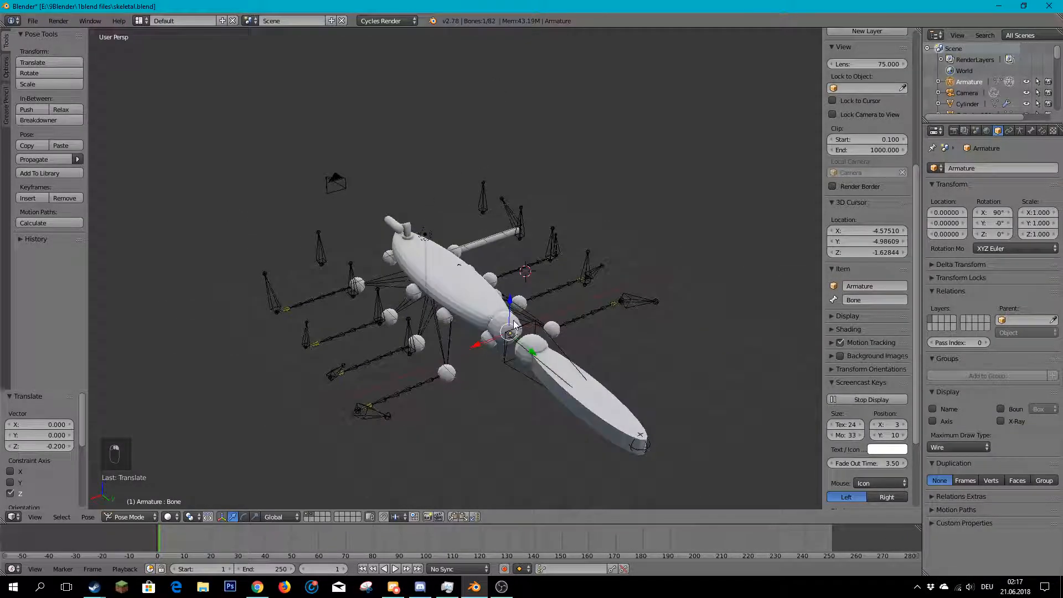
{"action": "right_click", "coordinate": [505, 326]}
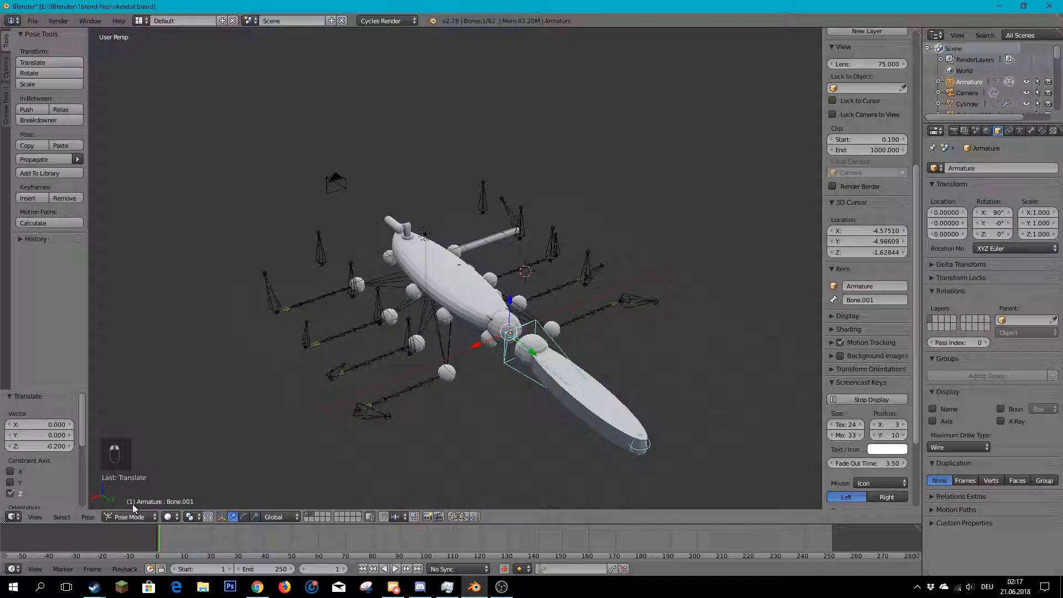
{"action": "key", "text": "Tab"}
{"action": "scroll", "coordinate": [645, 410], "scroll_direction": "up", "scroll_amount": 3}
{"action": "right_click", "coordinate": [623, 429]}
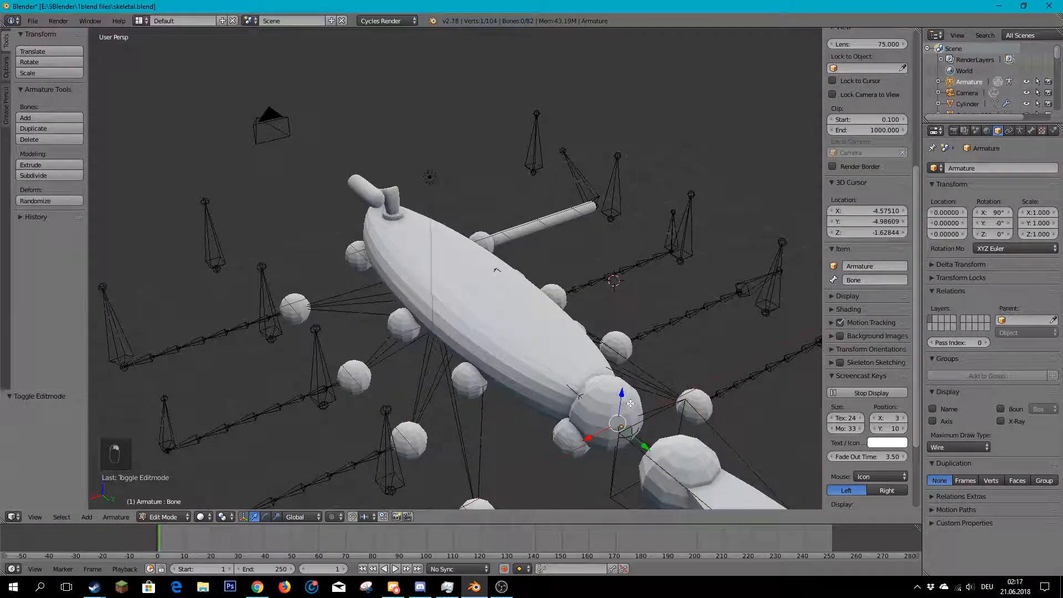
- Leave the armature's Edit Mode and select the main body cylinder in Object Mode
{"action": "right_click", "coordinate": [646, 408]}
{"action": "scroll", "coordinate": [635, 404], "scroll_direction": "down", "scroll_amount": 3}
{"action": "middle_click_drag", "start_coordinate": [635, 404], "coordinate": [632, 341]}
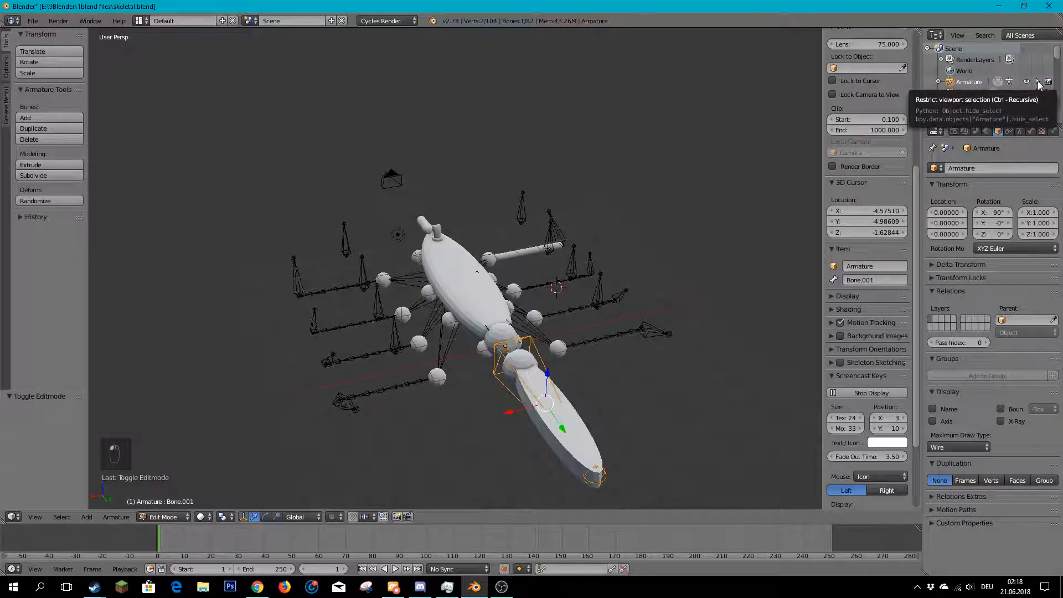
{"action": "right_click_drag", "start_coordinate": [614, 393], "coordinate": [598, 350]}
{"action": "right_click", "coordinate": [633, 336]}
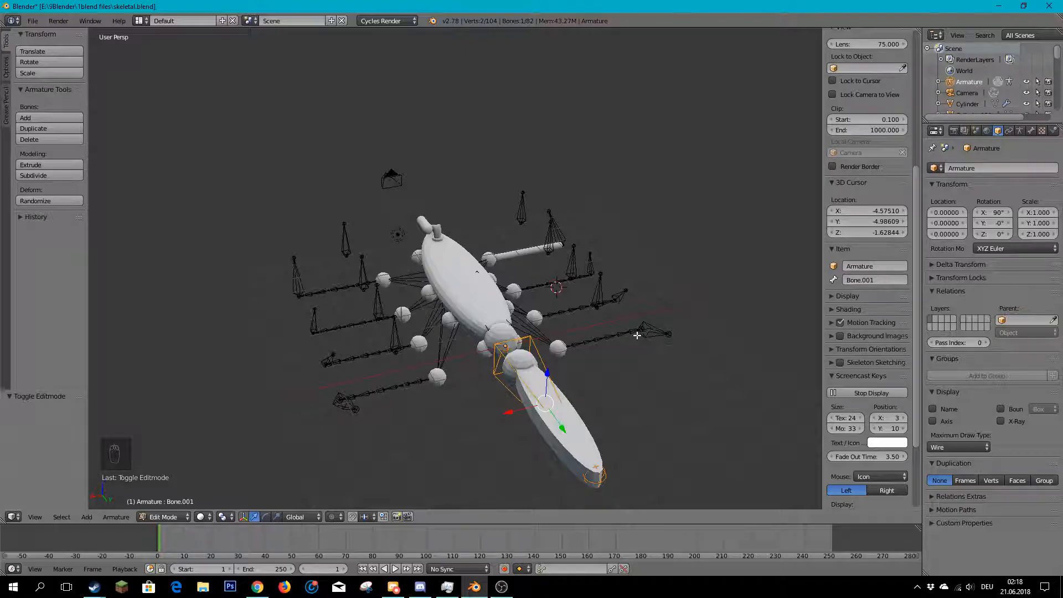
{"action": "key", "text": "a"}
{"action": "key", "text": "a"}
{"action": "key", "text": "a"}
{"action": "key", "text": "a"}
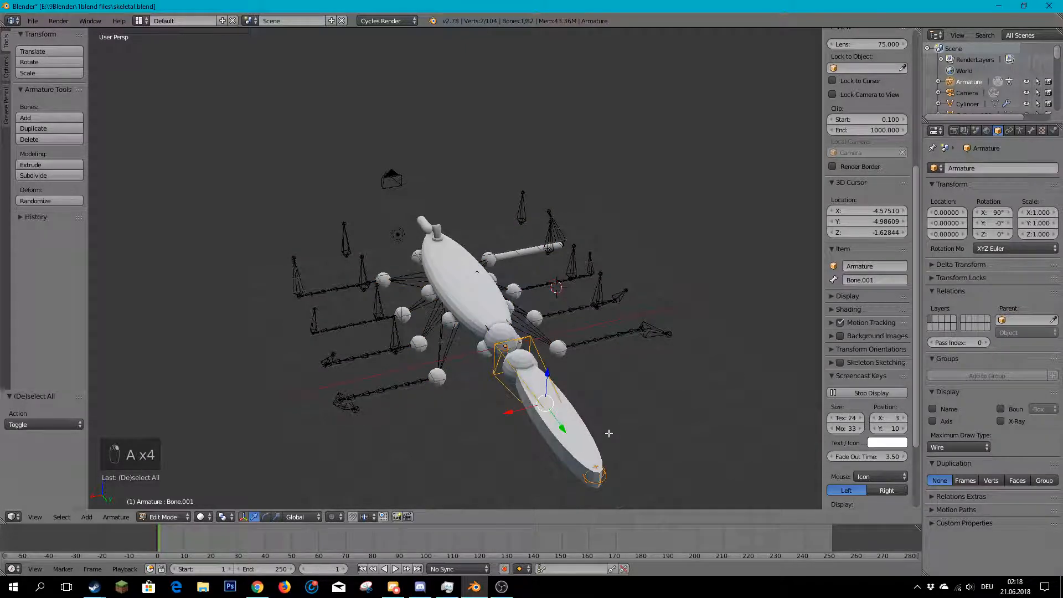
{"action": "key", "text": "Tab"}
{"action": "right_click", "coordinate": [462, 238]}
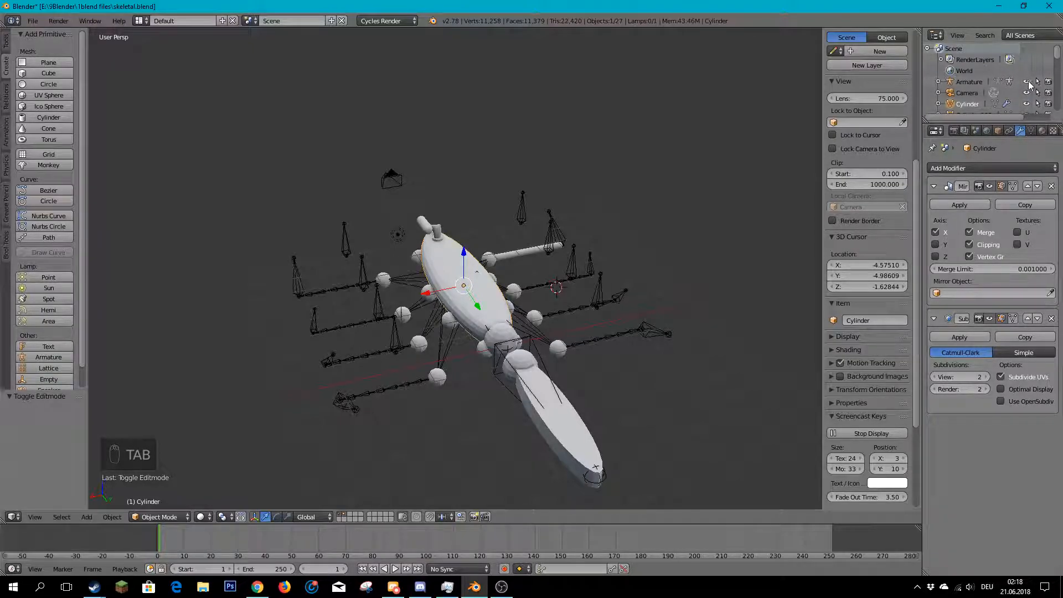
- Examine the joint between the main body and the flat oval piece, including the sphere at the oval piece's end
{"action": "right_click", "coordinate": [418, 360]}
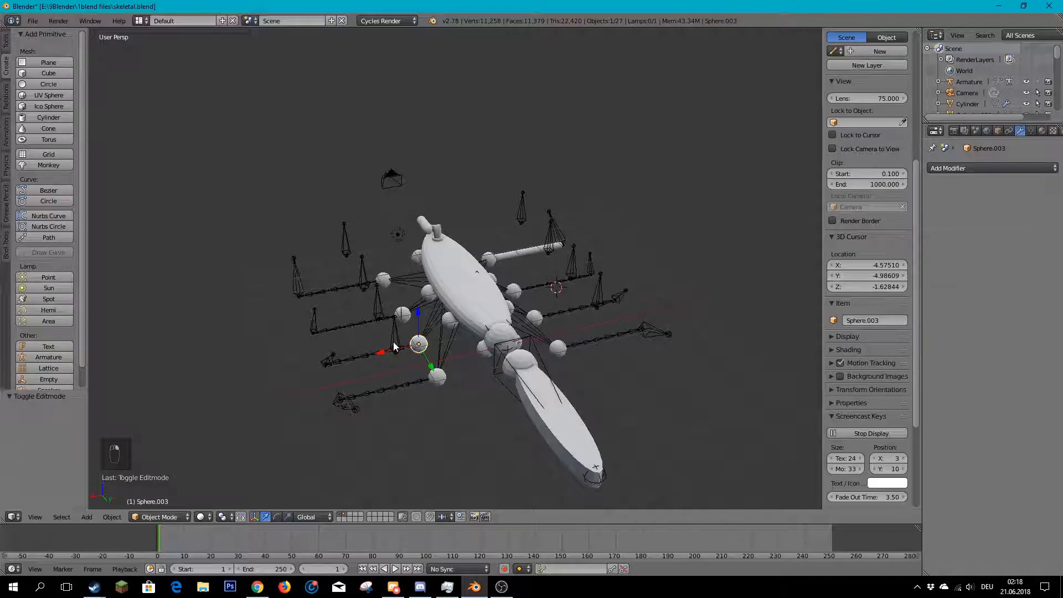
{"action": "right_click", "coordinate": [552, 382]}
{"action": "middle_click_drag", "start_coordinate": [571, 346], "coordinate": [499, 268], "text": "shift"}
{"action": "scroll", "coordinate": [434, 263], "scroll_direction": "up", "scroll_amount": 4}
{"action": "middle_click_drag", "start_coordinate": [577, 167], "coordinate": [455, 191], "text": "shift"}
{"action": "scroll", "coordinate": [460, 173], "scroll_direction": "down", "scroll_amount": 5}
{"action": "scroll", "coordinate": [440, 205], "scroll_direction": "up", "scroll_amount": 7}
{"action": "middle_click_drag", "start_coordinate": [454, 114], "coordinate": [546, 308], "text": "shift"}
{"action": "scroll", "coordinate": [471, 307], "scroll_direction": "down", "scroll_amount": 2}
{"action": "right_click", "coordinate": [470, 308]}
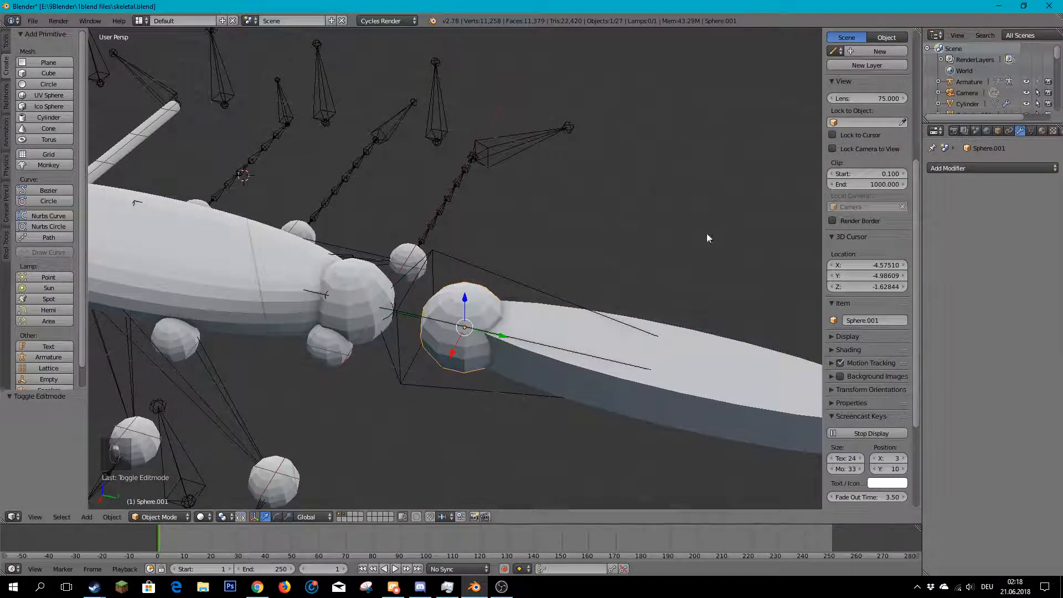
{"action": "scroll", "coordinate": [322, 255], "scroll_direction": "down", "scroll_amount": 3}
{"action": "middle_click_drag", "start_coordinate": [321, 255], "coordinate": [325, 225]}
{"action": "middle_click_drag", "start_coordinate": [529, 180], "coordinate": [487, 213]}
{"action": "scroll", "coordinate": [382, 322], "scroll_direction": "up", "scroll_amount": 1}
{"action": "middle_click_drag", "start_coordinate": [383, 323], "coordinate": [426, 325]}
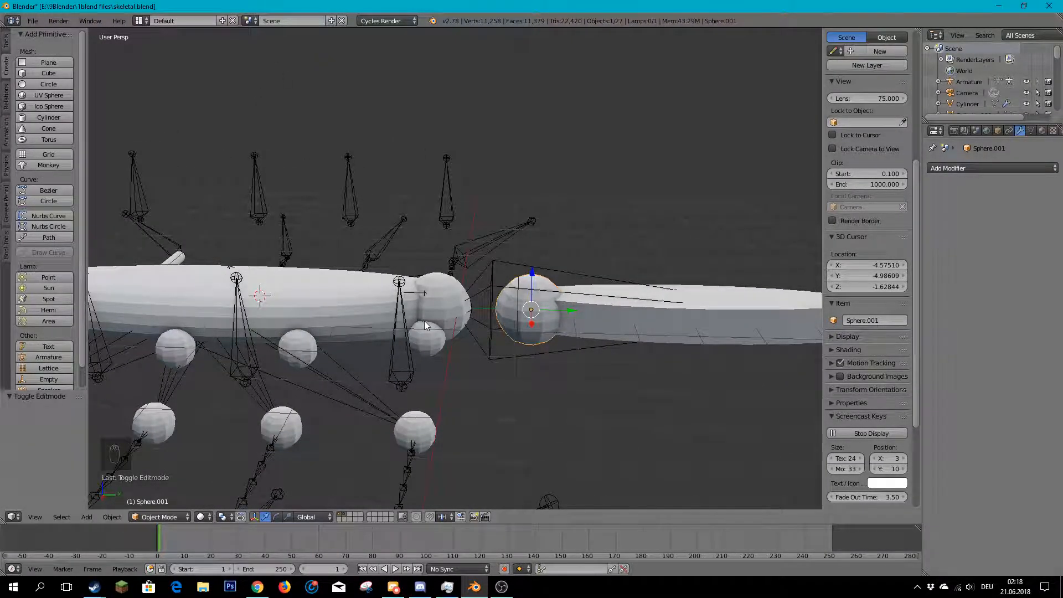
{"action": "scroll", "coordinate": [424, 320], "scroll_direction": "up", "scroll_amount": 1}
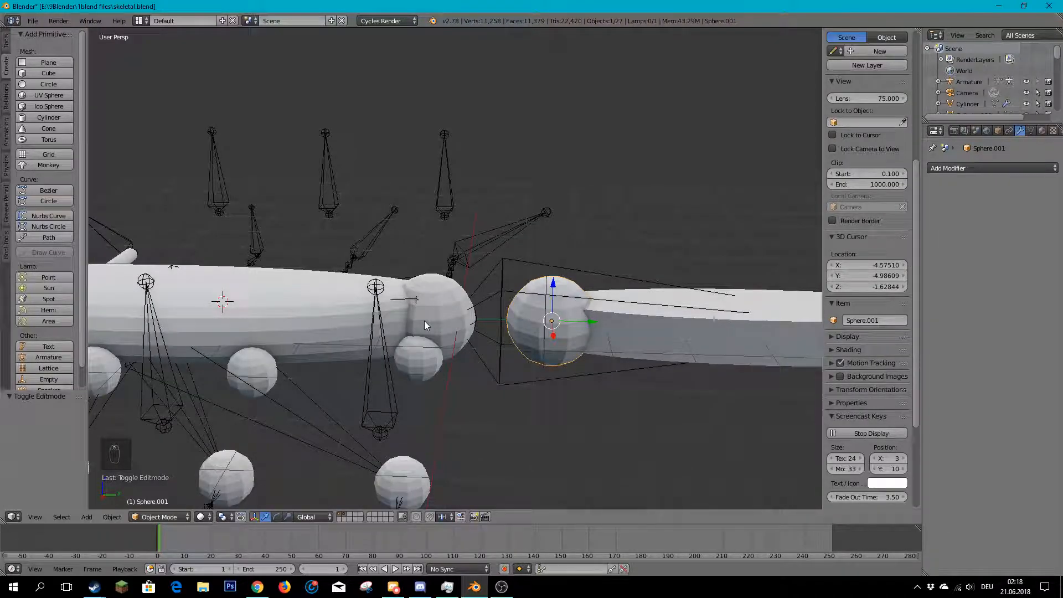
{"action": "scroll", "coordinate": [425, 321], "scroll_direction": "down", "scroll_amount": 1}
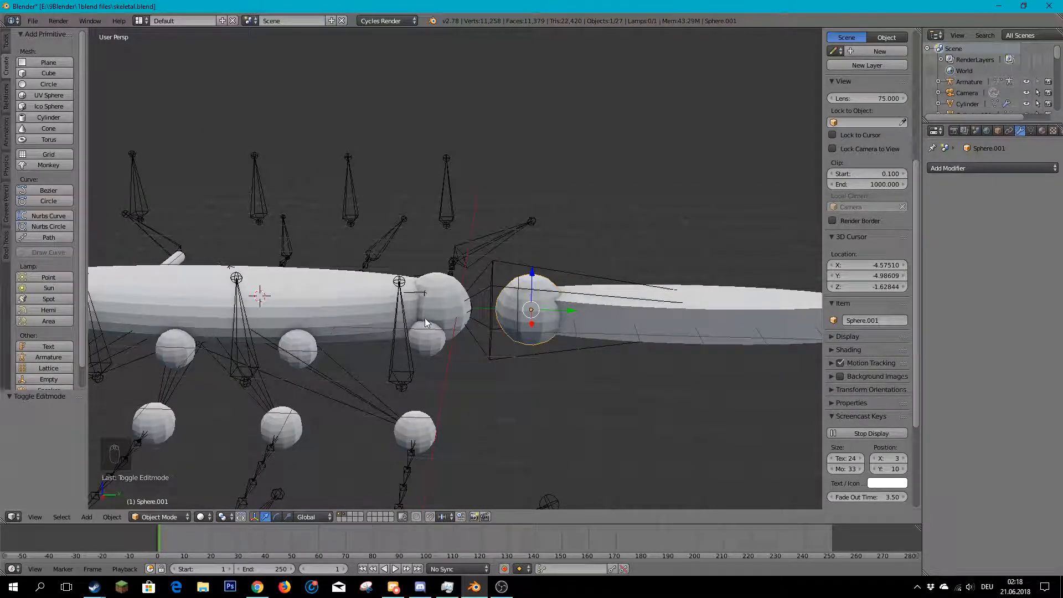
- Examine the main body cylinder and its end sphere close up and from several angles
{"action": "right_click", "coordinate": [425, 320]}
{"action": "scroll", "coordinate": [359, 293], "scroll_direction": "up", "scroll_amount": 5}
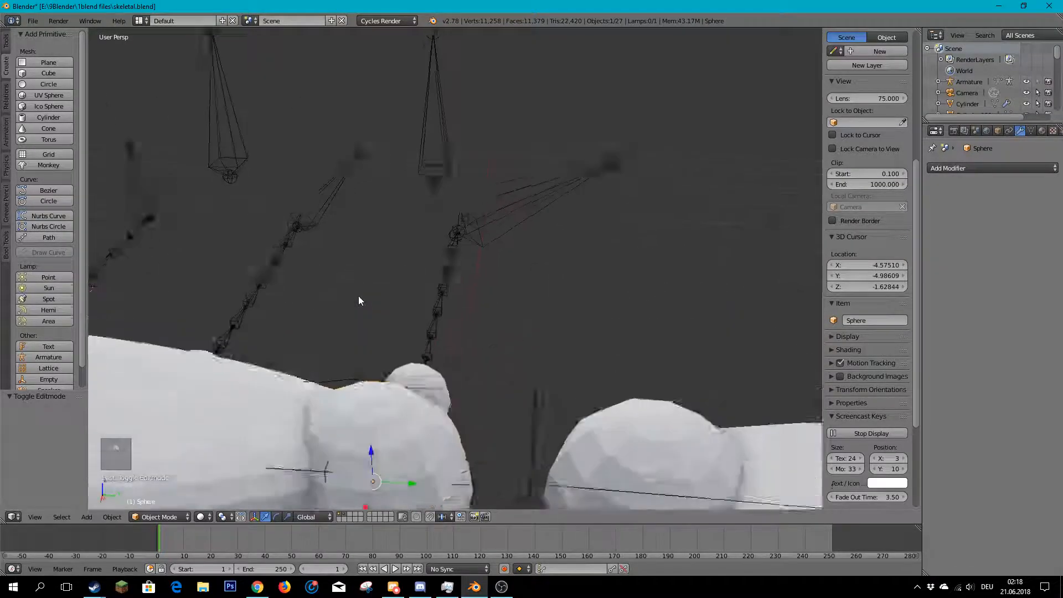
{"action": "scroll", "coordinate": [359, 293], "scroll_direction": "down", "scroll_amount": 6}
{"action": "right_click", "coordinate": [409, 283]}
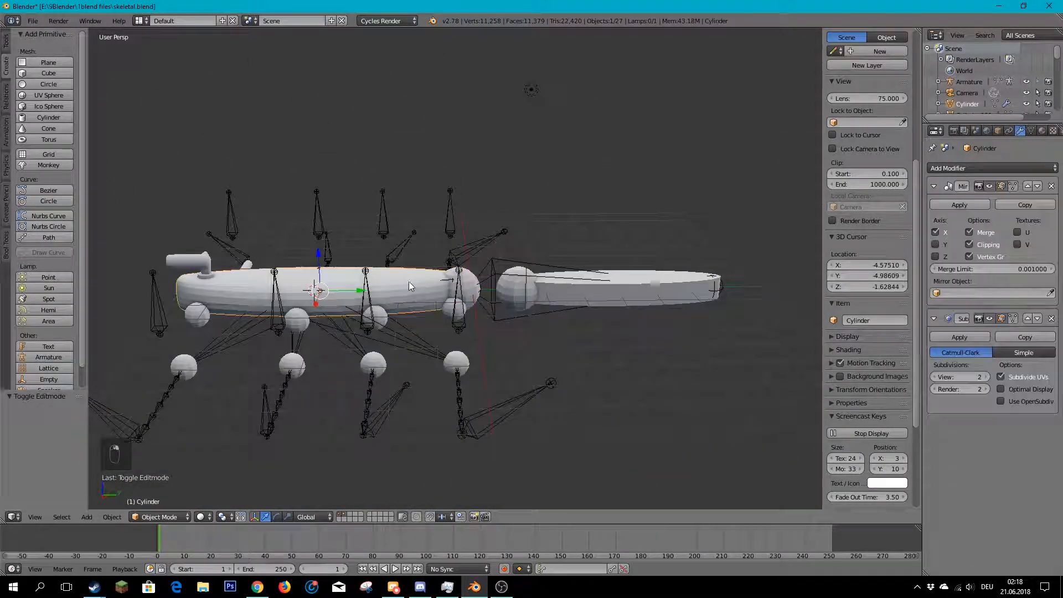
{"action": "scroll", "coordinate": [459, 251], "scroll_direction": "up", "scroll_amount": 5}
{"action": "middle_click_drag", "start_coordinate": [383, 357], "coordinate": [477, 328], "text": "shift"}
{"action": "scroll", "coordinate": [476, 328], "scroll_direction": "down", "scroll_amount": 2}
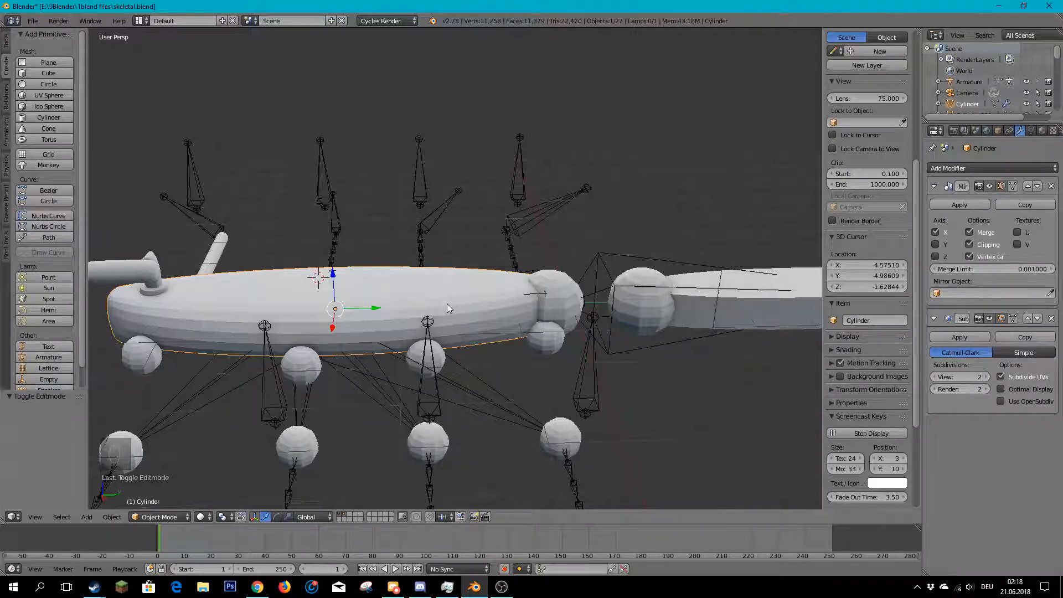
{"action": "scroll", "coordinate": [447, 303], "scroll_direction": "down", "scroll_amount": 5}
{"action": "mouse_move", "coordinate": [444, 282]}
{"action": "middle_mouse_down"}
{"action": "mouse_move", "coordinate": [479, 270]}
{"action": "mouse_move", "coordinate": [565, 193]}
{"action": "mouse_move", "coordinate": [470, 206]}
{"action": "mouse_move", "coordinate": [414, 307]}
{"action": "mouse_move", "coordinate": [453, 298]}
{"action": "middle_mouse_up"}
{"action": "scroll", "coordinate": [453, 297], "scroll_direction": "down", "scroll_amount": 3}
{"action": "middle_click_drag", "start_coordinate": [530, 152], "coordinate": [457, 194]}
{"action": "scroll", "coordinate": [457, 194], "scroll_direction": "up", "scroll_amount": 2}
{"action": "middle_click_drag", "start_coordinate": [397, 249], "coordinate": [450, 261]}
{"action": "scroll", "coordinate": [441, 313], "scroll_direction": "up", "scroll_amount": 3}
{"action": "middle_click_drag", "start_coordinate": [432, 335], "coordinate": [554, 329]}
- Add a Subdivision Surface modifier to the flat oval piece, Cylinder.001, and inspect how it shades
{"action": "right_click", "coordinate": [291, 262]}
{"action": "scroll", "coordinate": [270, 208], "scroll_direction": "up", "scroll_amount": 1}
{"action": "middle_click_drag", "start_coordinate": [270, 208], "coordinate": [391, 238]}
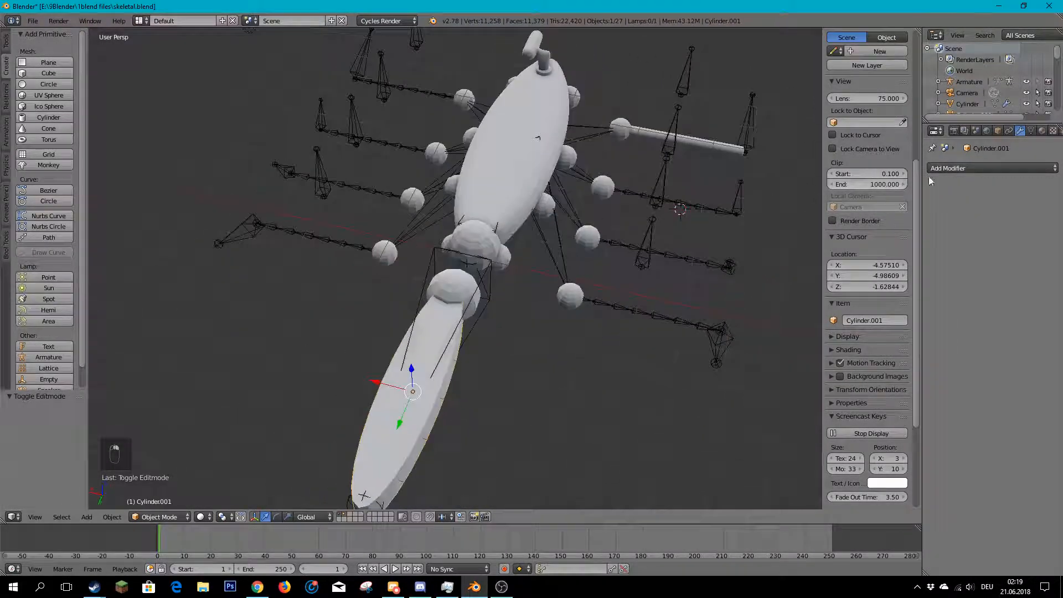
{"action": "left_click", "coordinate": [997, 168]}
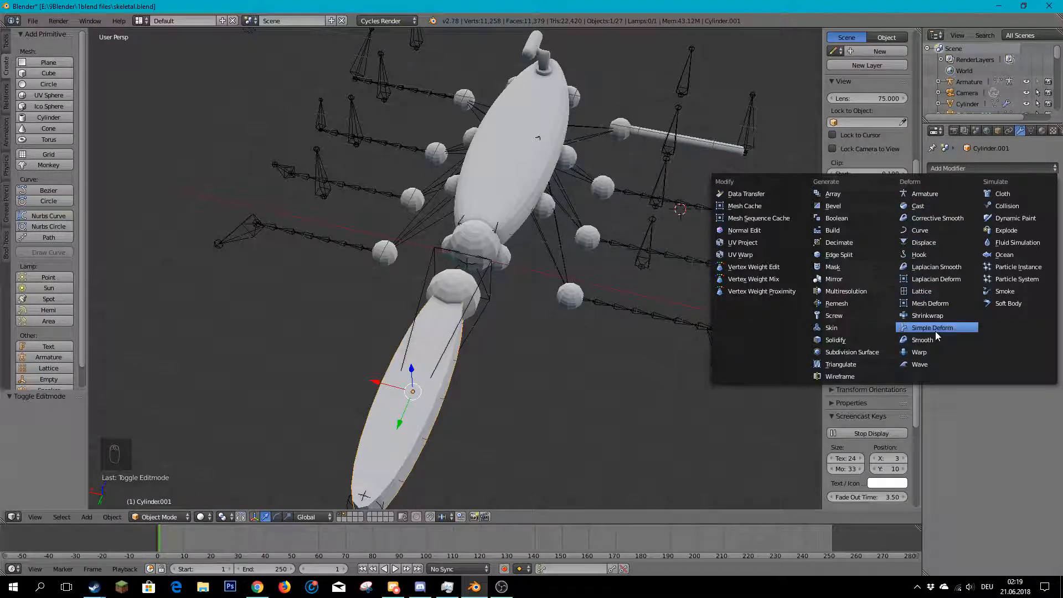
{"action": "left_click", "coordinate": [853, 353]}
{"action": "scroll", "coordinate": [446, 299], "scroll_direction": "up", "scroll_amount": 3}
{"action": "middle_click_drag", "start_coordinate": [446, 299], "coordinate": [479, 276]}
{"action": "scroll", "coordinate": [479, 276], "scroll_direction": "down", "scroll_amount": 2}
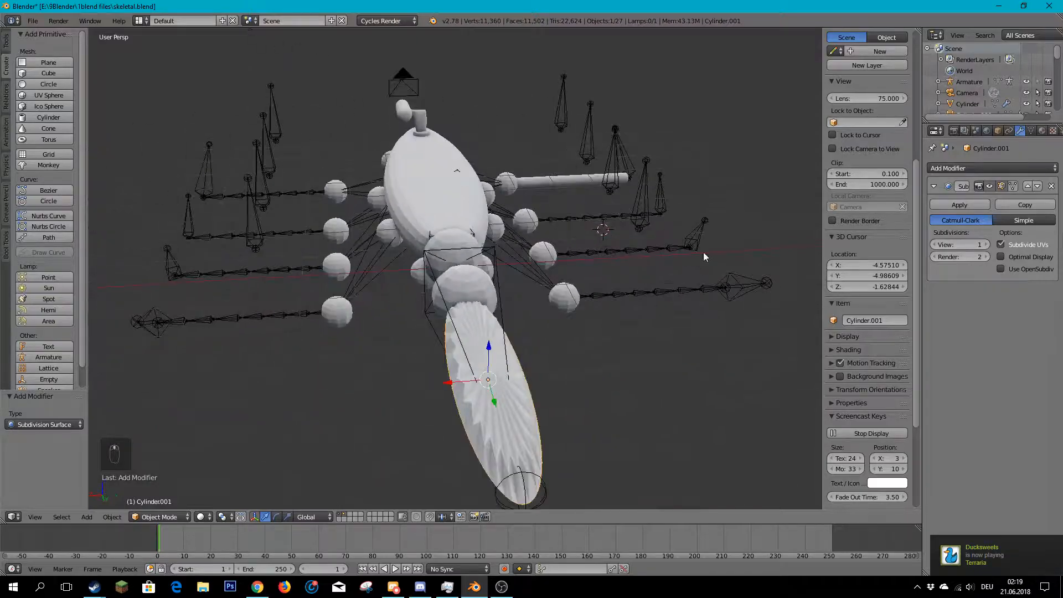
{"action": "left_click", "coordinate": [940, 245]}
{"action": "left_click", "coordinate": [983, 244]}
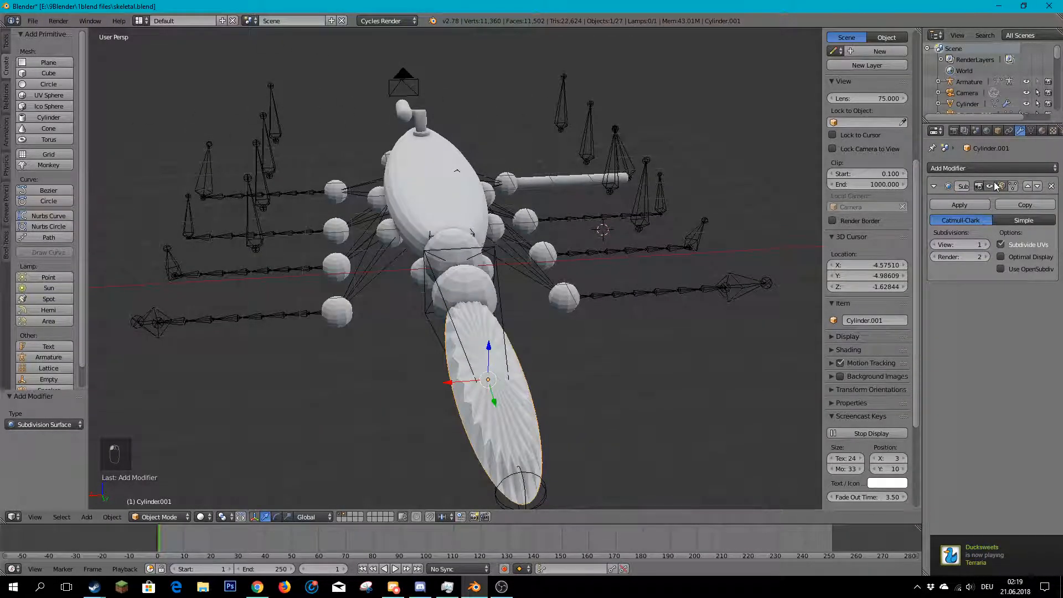
- Hide the sphere at the body-side end of the flat oval piece
{"action": "key", "text": "Tab"}
{"action": "middle_click_drag", "start_coordinate": [505, 366], "coordinate": [437, 354]}
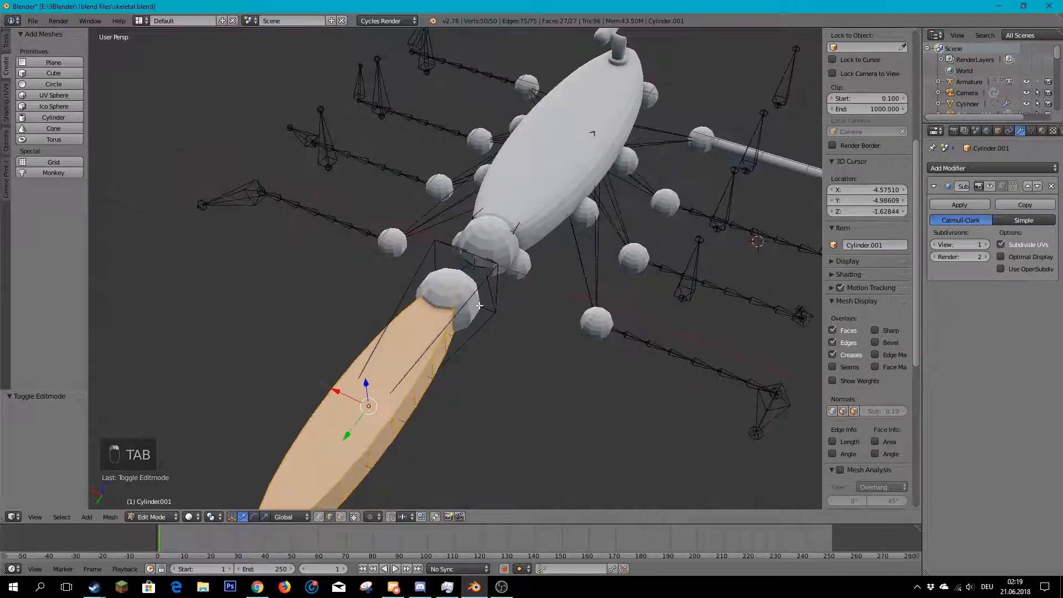
{"action": "scroll", "coordinate": [465, 319], "scroll_direction": "up", "scroll_amount": 4}
{"action": "key", "text": "Tab"}
{"action": "right_click", "coordinate": [483, 291]}
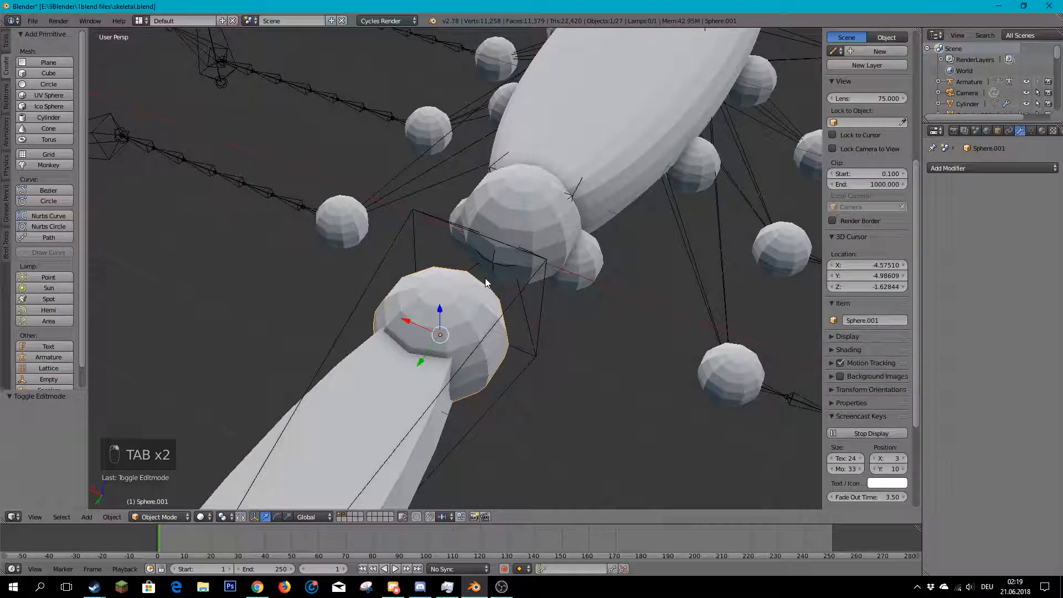
{"action": "key", "text": "h"}
- Enter Edit Mode on the flat oval piece and remove its Subdivision Surface modifier
{"action": "right_click", "coordinate": [389, 365]}
{"action": "middle_click_drag", "start_coordinate": [389, 361], "coordinate": [471, 406]}
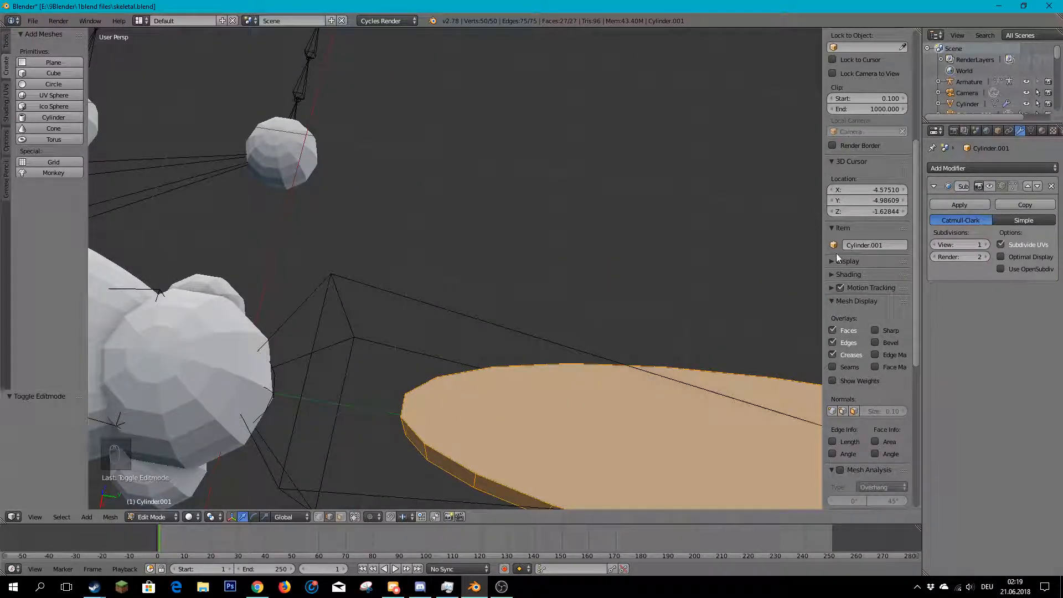
{"action": "left_click", "coordinate": [1052, 187]}
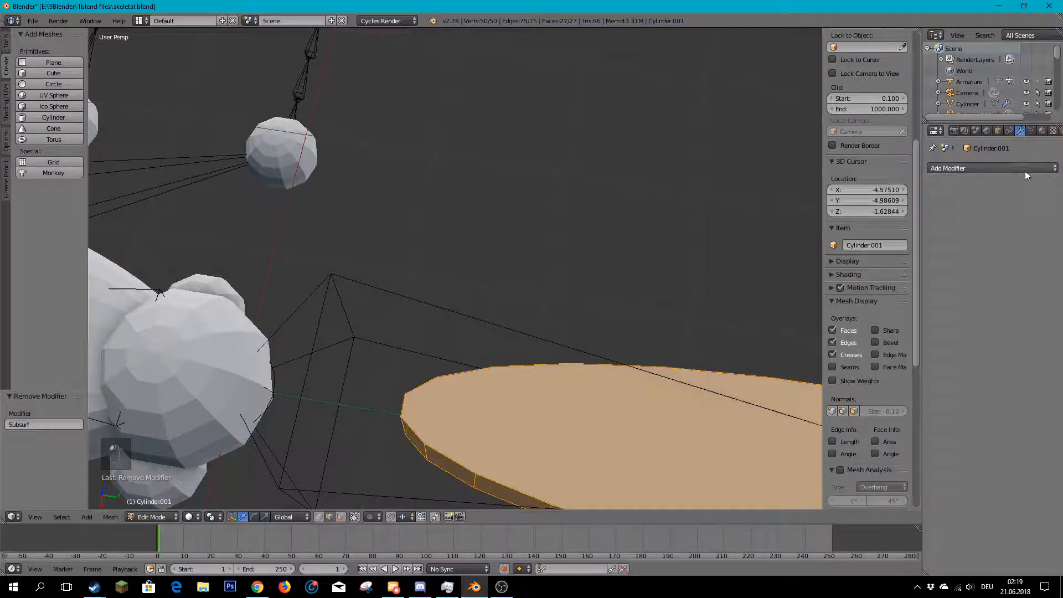
{"action": "left_click", "coordinate": [1025, 167]}
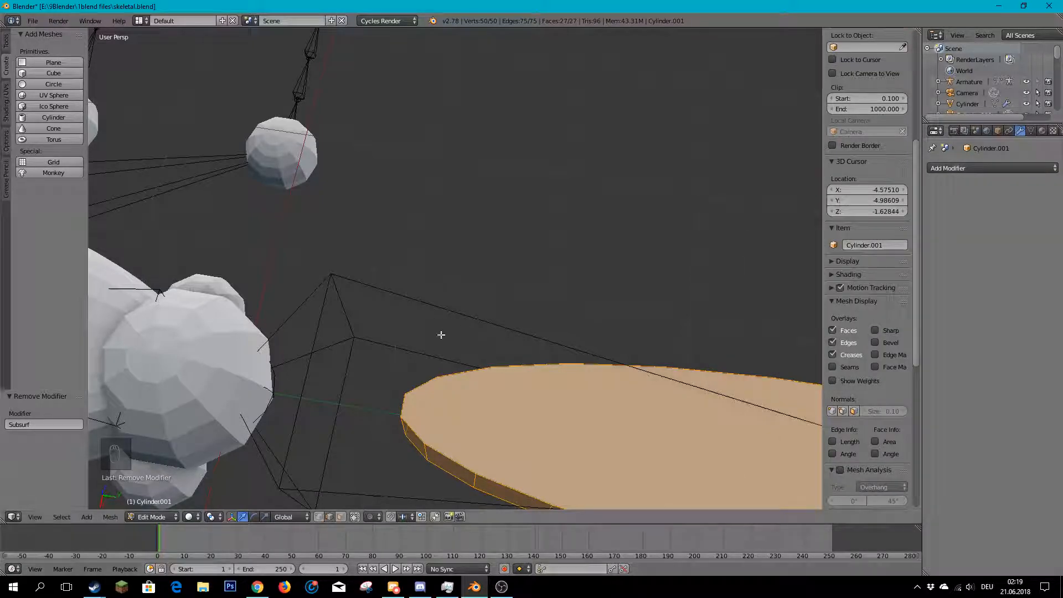
- Add a single vertical loop cut through the middle of the narrow end face nearest the body
{"action": "middle_click_drag", "start_coordinate": [452, 334], "coordinate": [394, 304]}
{"action": "scroll", "coordinate": [394, 304], "scroll_direction": "down", "scroll_amount": 2}
{"action": "scroll", "coordinate": [450, 363], "scroll_direction": "up", "scroll_amount": 1}
{"action": "middle_click_drag", "start_coordinate": [458, 327], "coordinate": [498, 215], "text": "shift"}
{"action": "key", "text": "ctrl+r"}
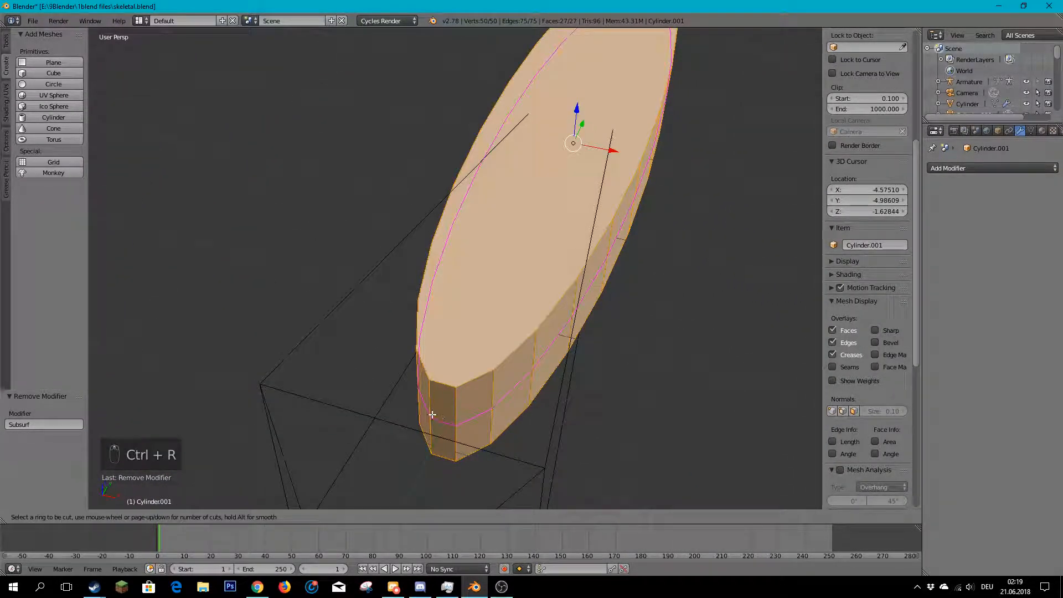
{"action": "left_click", "coordinate": [452, 378]}
{"action": "left_click", "coordinate": [451, 378]}
{"action": "middle_click_drag", "start_coordinate": [452, 378], "coordinate": [310, 476]}
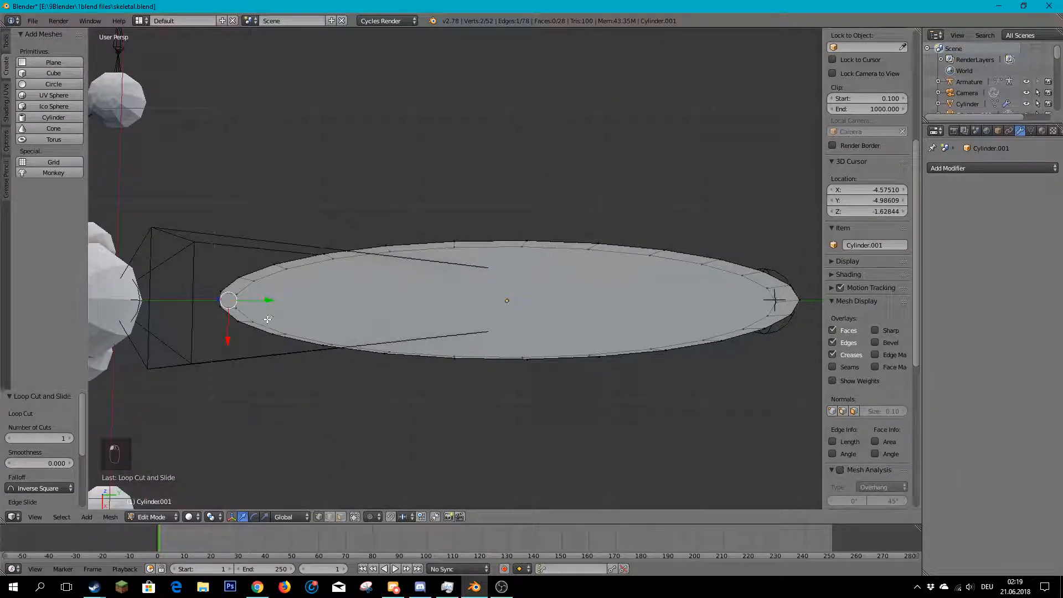
- Knife-cut the oval piece's upper face lengthwise from the new end vertex to the opposite tip
{"action": "right_click", "coordinate": [222, 301]}
{"action": "key", "text": "k"}
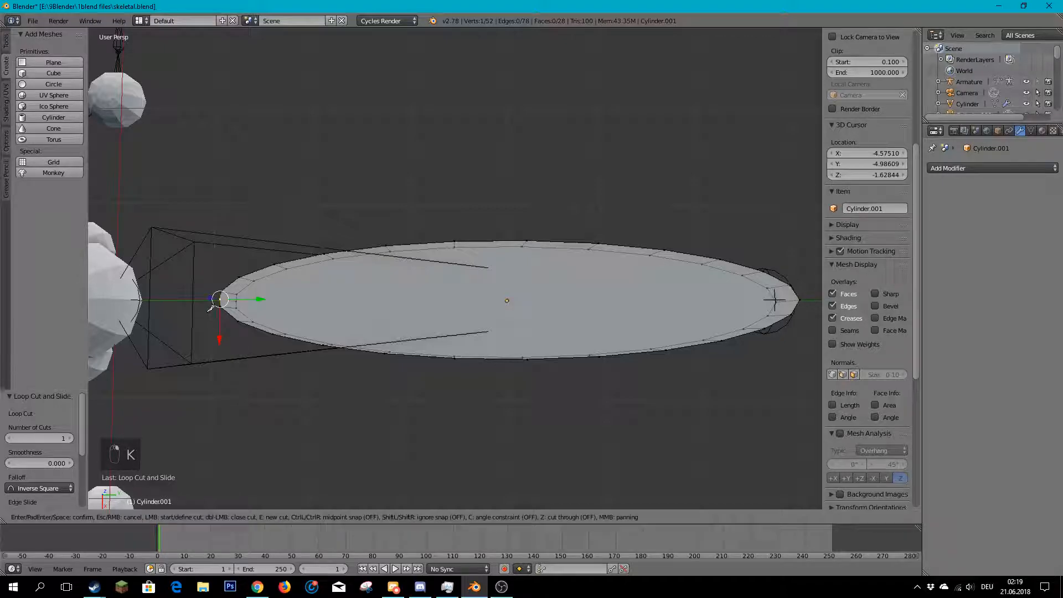
{"action": "left_click", "coordinate": [222, 299]}
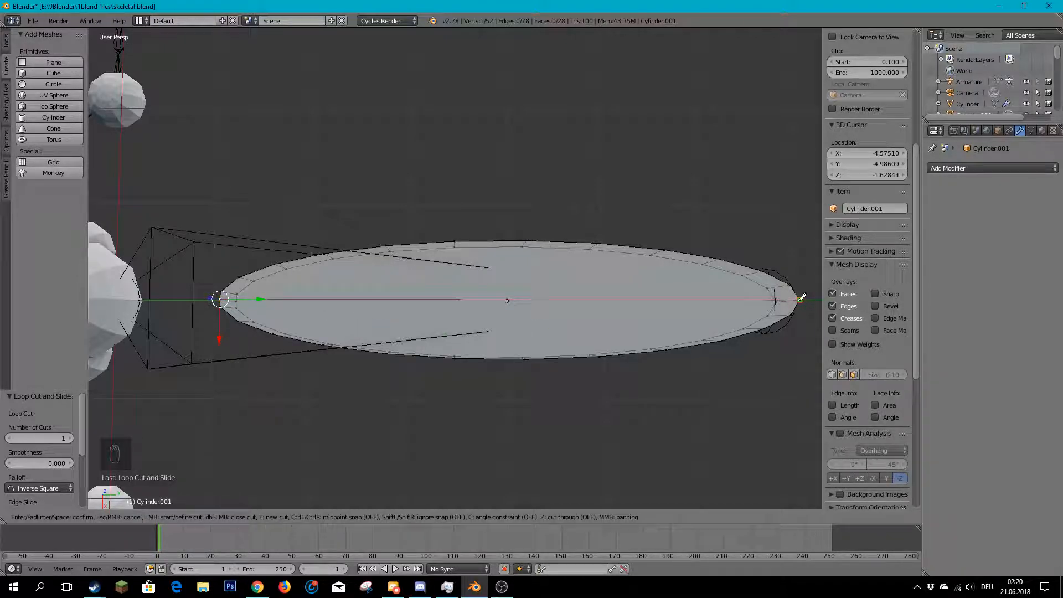
{"action": "left_click", "coordinate": [801, 299]}
{"action": "key", "text": "Return"}
{"action": "middle_click_drag", "start_coordinate": [653, 308], "coordinate": [627, 306]}
- Knife-cut the oval piece's underside lengthwise from tip to tip along its centre line
{"action": "key", "text": "k"}
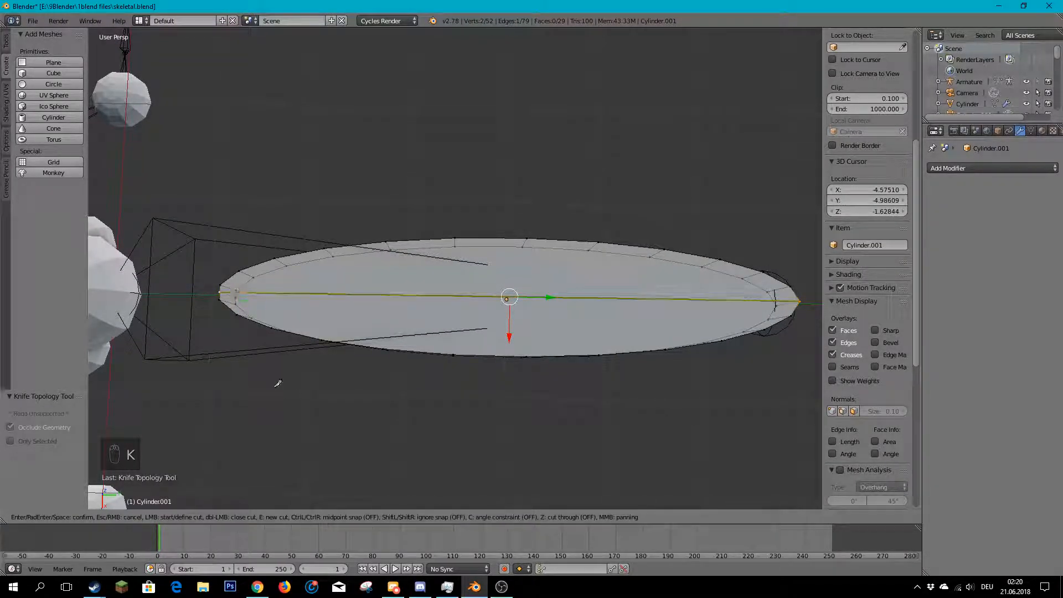
{"action": "key", "text": "Escape"}
{"action": "middle_click_drag", "start_coordinate": [277, 505], "coordinate": [426, 190]}
{"action": "key", "text": "k"}
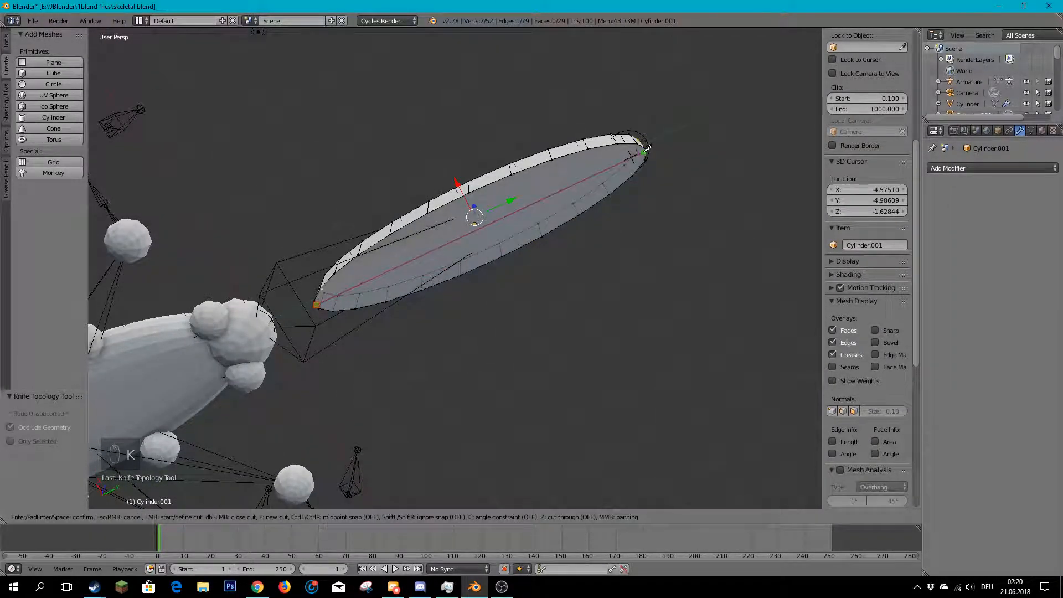
{"action": "left_click", "coordinate": [647, 150]}
{"action": "key", "text": "Return"}
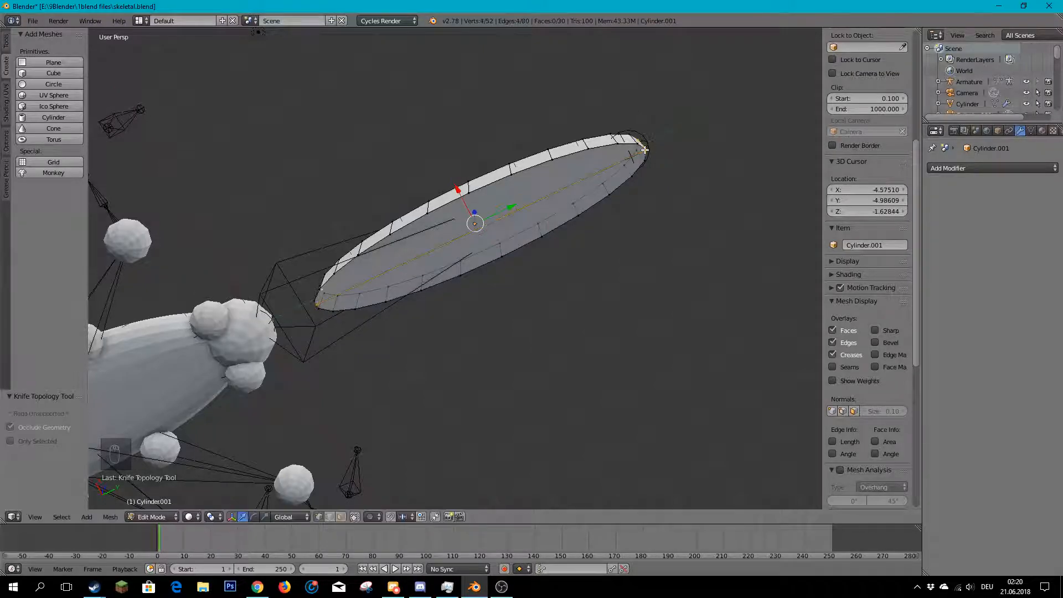
- Delete the vertices of the oval piece's negative-X half in the top orthographic view, keeping the centre line, and return to Object Mode
{"action": "scroll", "coordinate": [463, 185], "scroll_direction": "down", "scroll_amount": 3}
{"action": "scroll", "coordinate": [427, 254], "scroll_direction": "up", "scroll_amount": 4}
{"action": "middle_click_drag", "start_coordinate": [463, 185], "coordinate": [497, 360]}
{"action": "right_click", "coordinate": [514, 337]}
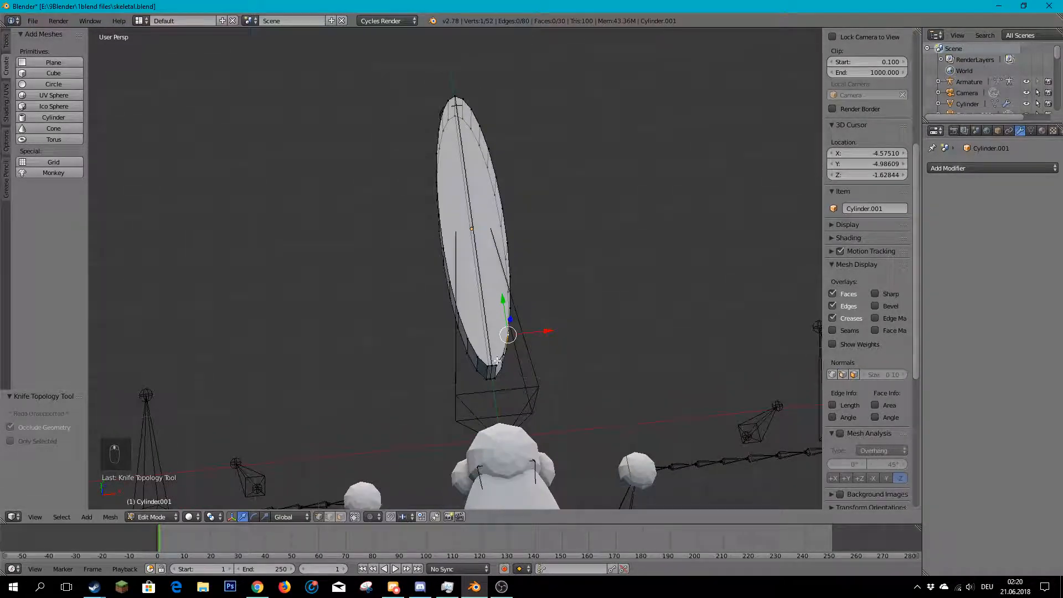
{"action": "key", "text": "KP_7"}
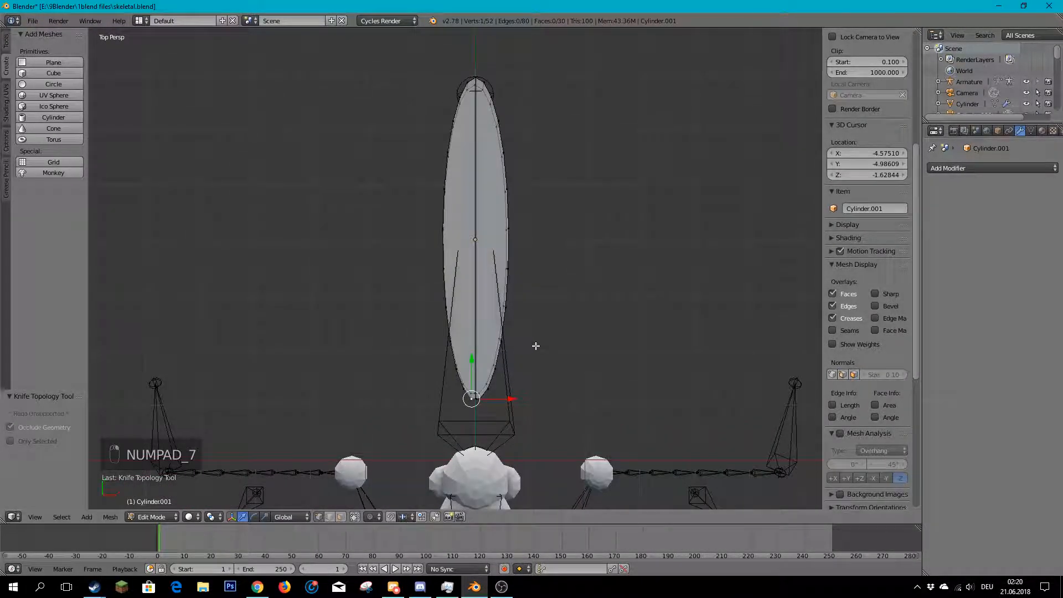
{"action": "key", "text": "KP_5"}
{"action": "key", "text": "b"}
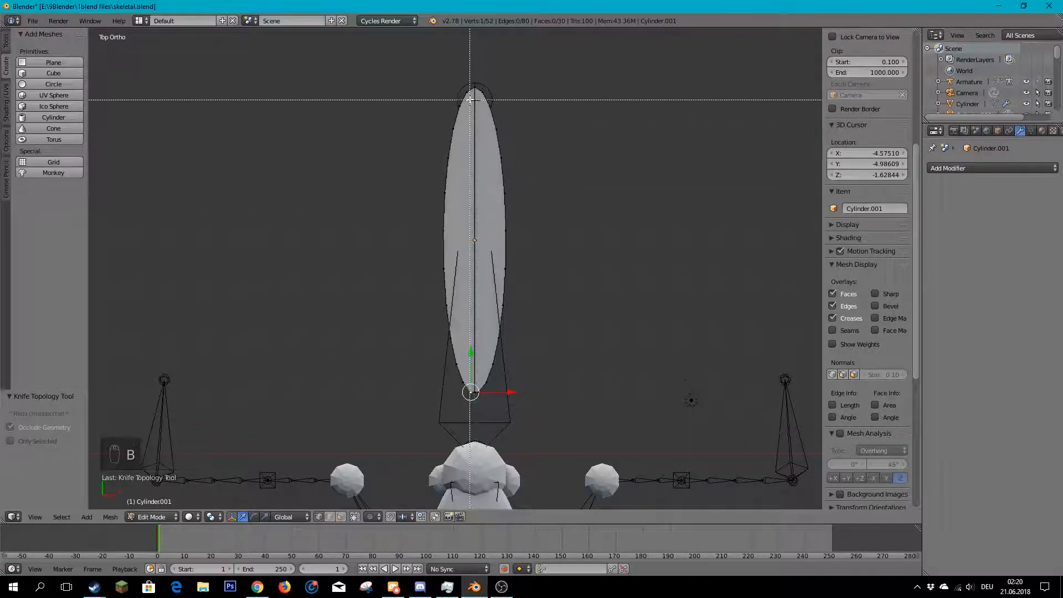
{"action": "left_click_drag", "start_coordinate": [472, 99], "coordinate": [407, 422]}
{"action": "middle_click_drag", "start_coordinate": [403, 339], "coordinate": [369, 436]}
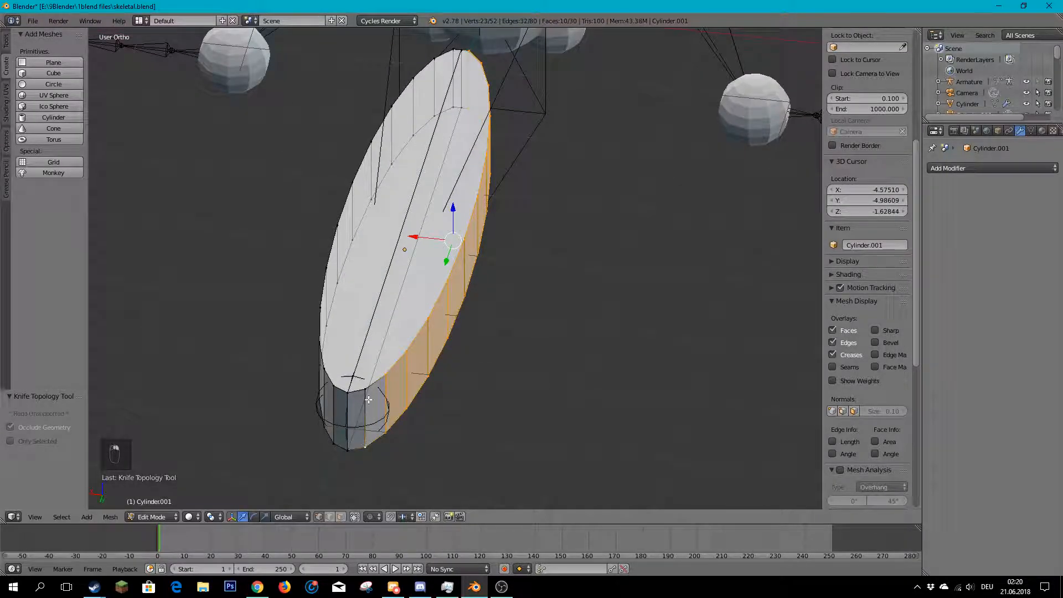
{"action": "scroll", "coordinate": [482, 276], "scroll_direction": "down", "scroll_amount": 2}
{"action": "key", "text": "Delete"}
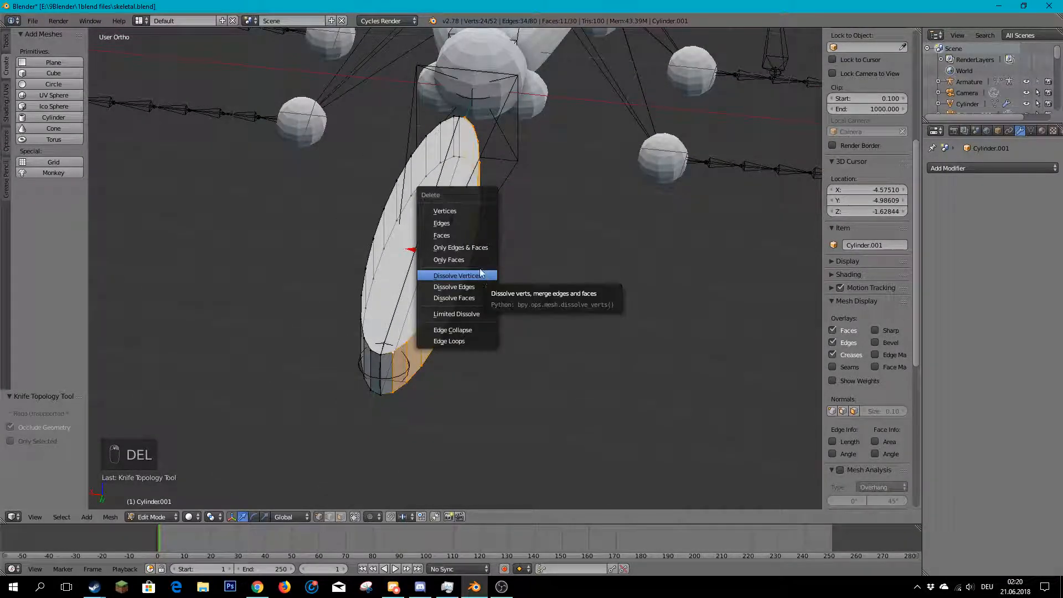
{"action": "left_click", "coordinate": [468, 210]}
{"action": "middle_click_drag", "start_coordinate": [484, 238], "coordinate": [506, 240]}
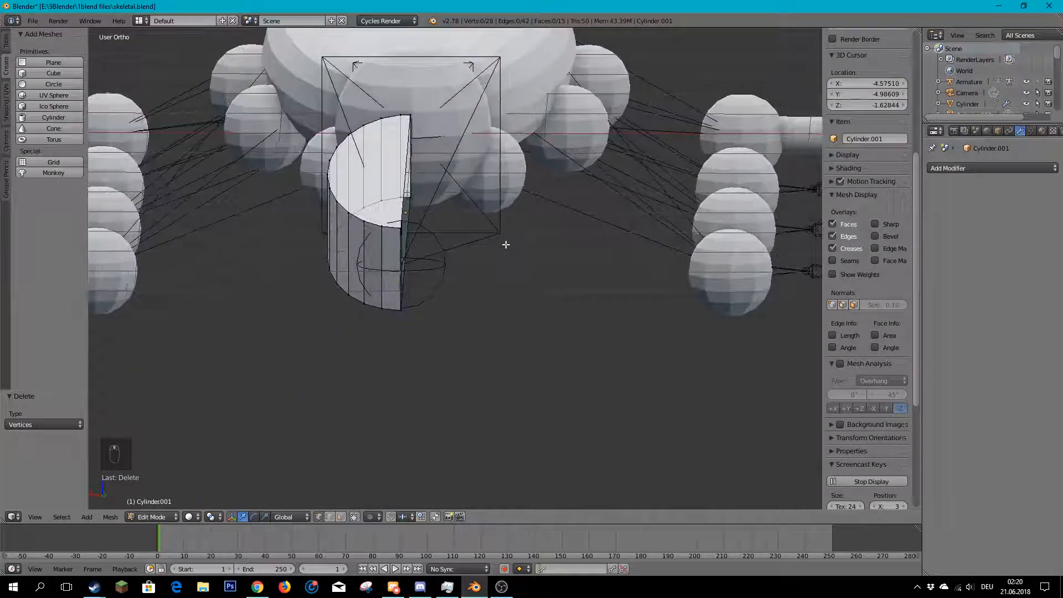
{"action": "key", "text": "Tab"}
{"action": "scroll", "coordinate": [431, 199], "scroll_direction": "up", "scroll_amount": 8}
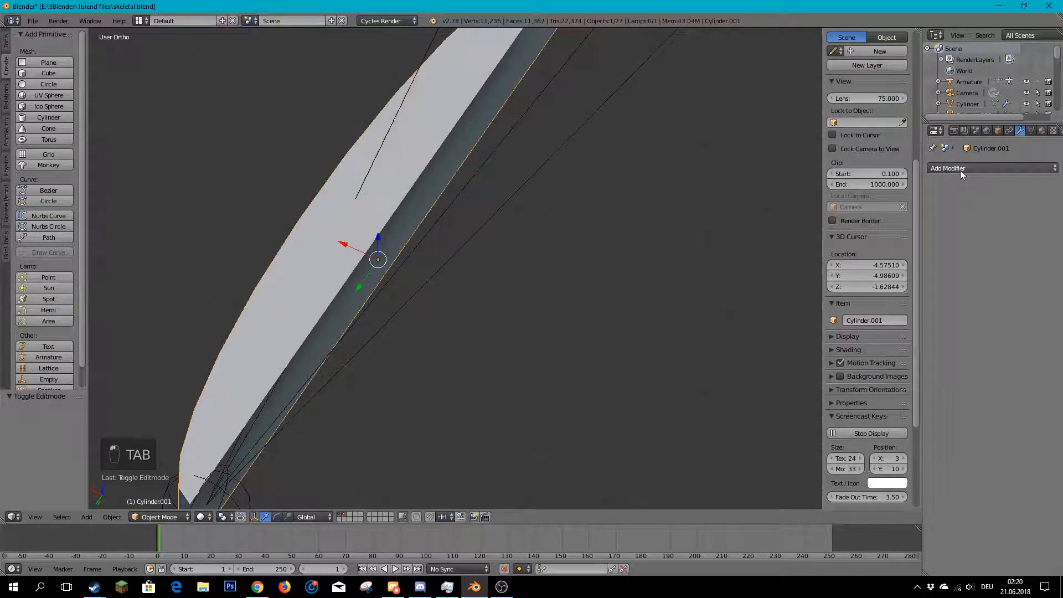
- Add a Mirror modifier on the X axis to the halved oval piece and enable its Clipping option
{"action": "left_click", "coordinate": [962, 170]}
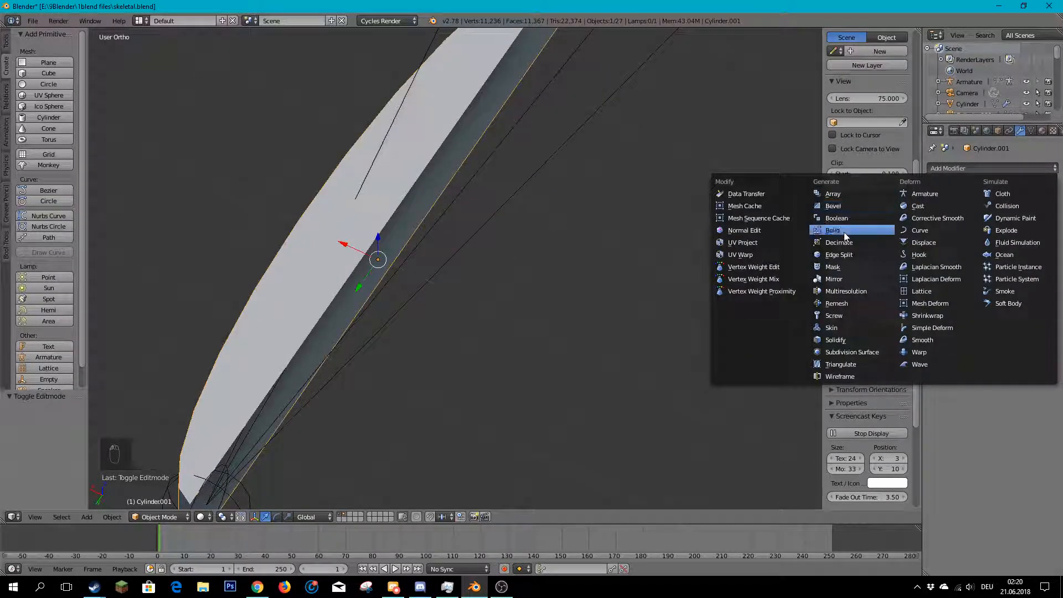
{"action": "left_click", "coordinate": [834, 279]}
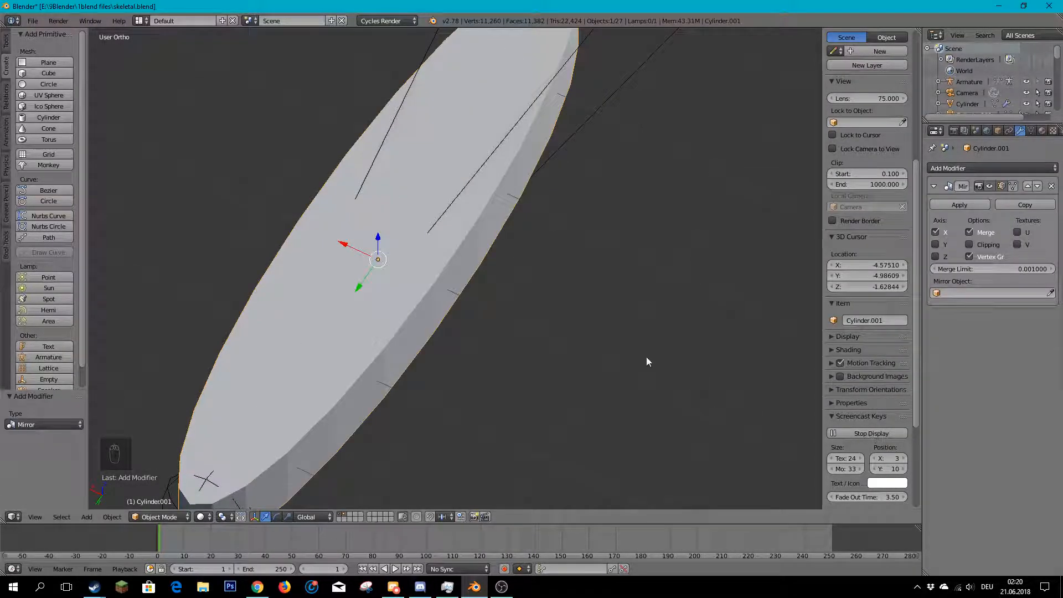
{"action": "left_click", "coordinate": [970, 245]}
{"action": "scroll", "coordinate": [430, 293], "scroll_direction": "down", "scroll_amount": 3}
{"action": "middle_click_drag", "start_coordinate": [431, 293], "coordinate": [464, 388]}
- In Edit Mode, knife-cut the upper face from the first side vertex beyond the narrow body-end face across to the centre line
{"action": "key", "text": "Tab"}
{"action": "scroll", "coordinate": [377, 366], "scroll_direction": "up", "scroll_amount": 3}
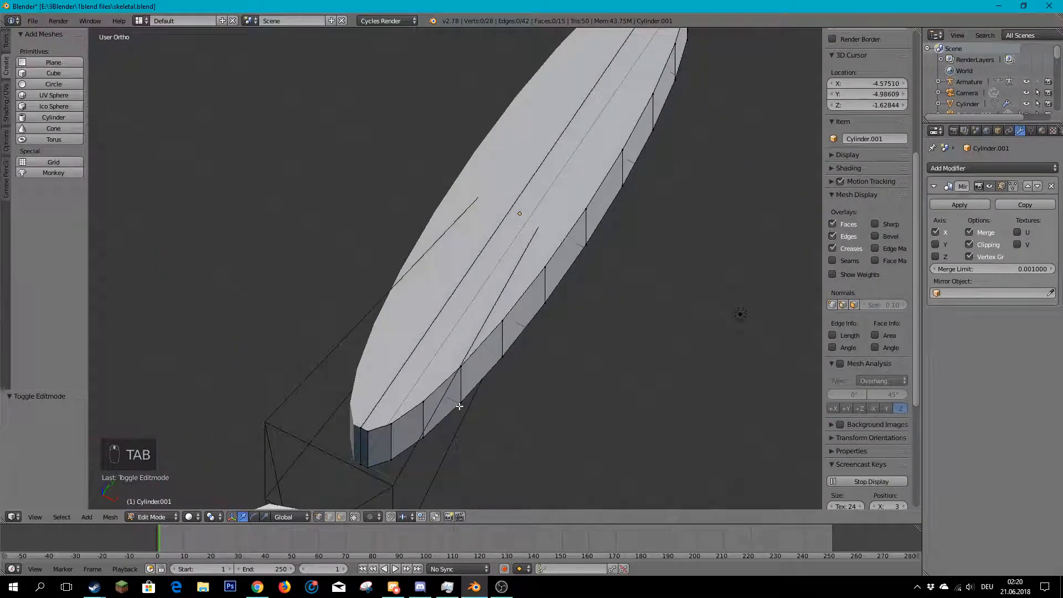
{"action": "right_click", "coordinate": [401, 421]}
{"action": "key", "text": "KP_Decimal"}
{"action": "mouse_move", "coordinate": [454, 266]}
{"action": "middle_mouse_down"}
{"action": "mouse_move", "coordinate": [534, 273]}
{"action": "mouse_move", "coordinate": [486, 280]}
{"action": "mouse_move", "coordinate": [463, 256]}
{"action": "middle_mouse_up"}
{"action": "scroll", "coordinate": [478, 305], "scroll_direction": "up", "scroll_amount": 3}
{"action": "key", "text": "k"}
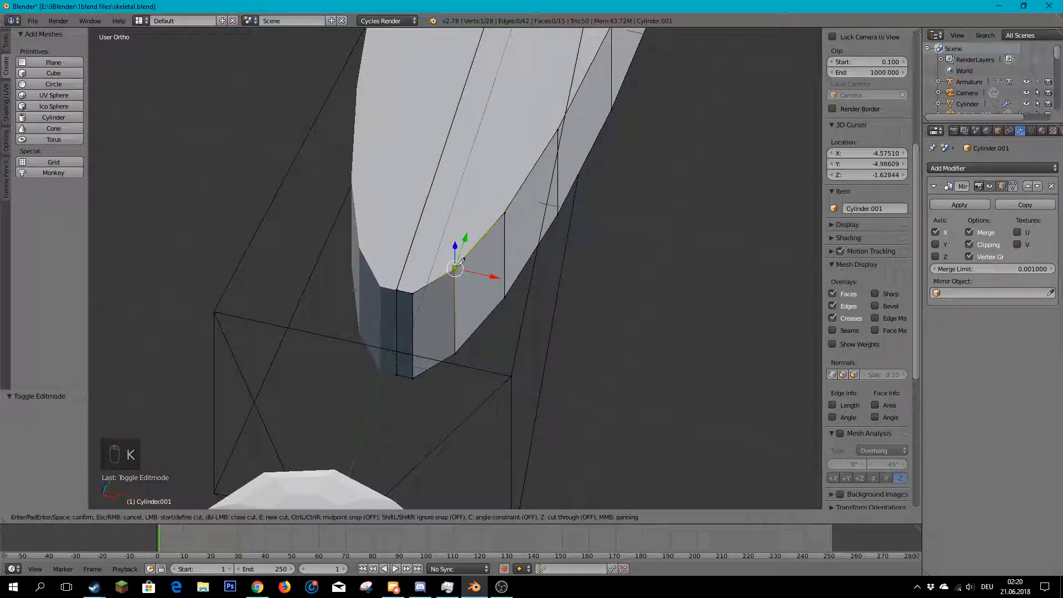
{"action": "left_click", "coordinate": [407, 261]}
{"action": "key", "text": "Return"}
- Move the new cut's centre-line vertex 0.019 along Y to straighten the cut
{"action": "middle_click_drag", "start_coordinate": [517, 173], "coordinate": [534, 262]}
{"action": "right_click", "coordinate": [384, 380]}
{"action": "left_click_drag", "start_coordinate": [392, 346], "coordinate": [391, 339]}
- Knife-cut the upper face from the second side vertex beyond the body end straight across to the centre line
{"action": "right_click", "coordinate": [465, 336]}
{"action": "middle_click_drag", "start_coordinate": [534, 387], "coordinate": [464, 342]}
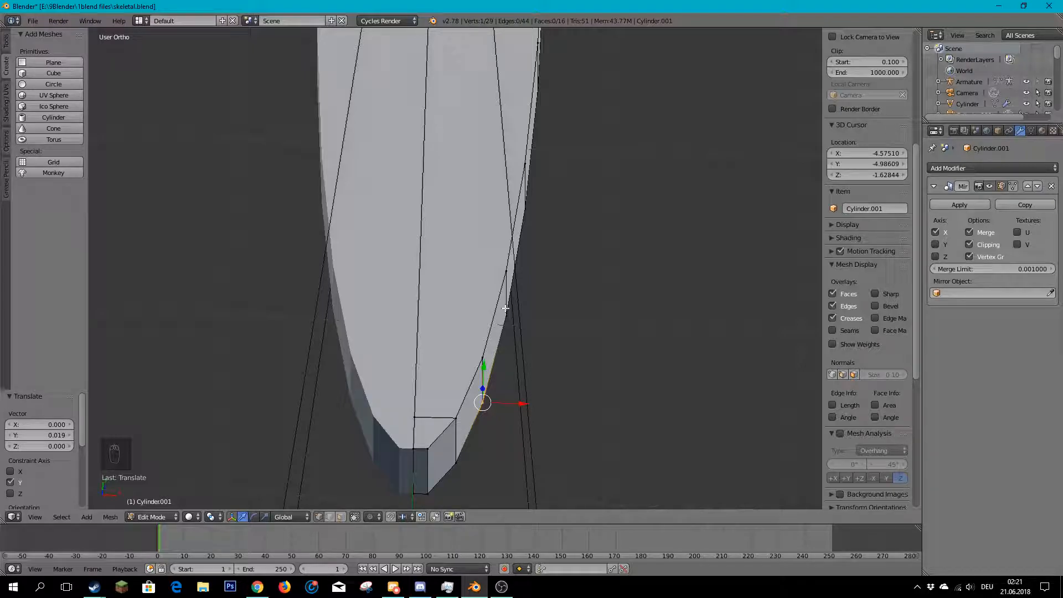
{"action": "key", "text": "k"}
{"action": "left_click", "coordinate": [484, 358]}
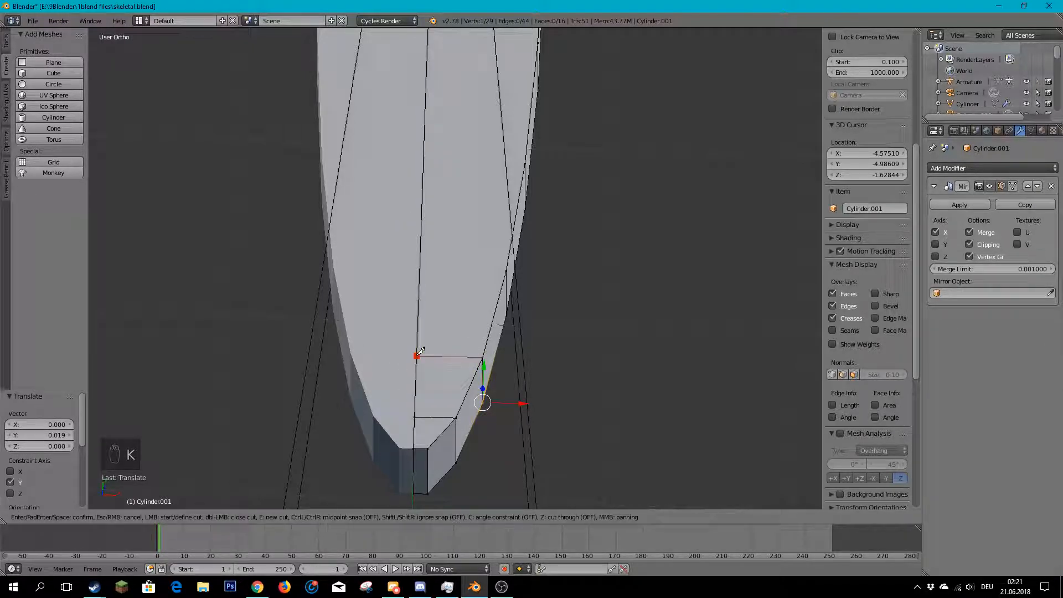
{"action": "left_click", "coordinate": [416, 355]}
{"action": "key", "text": "Return"}
- In the top orthographic view, knife-cut the upper face from the third and fourth side vertices to the centre line
{"action": "middle_click_drag", "start_coordinate": [392, 287], "coordinate": [435, 277]}
{"action": "key", "text": "KP_7"}
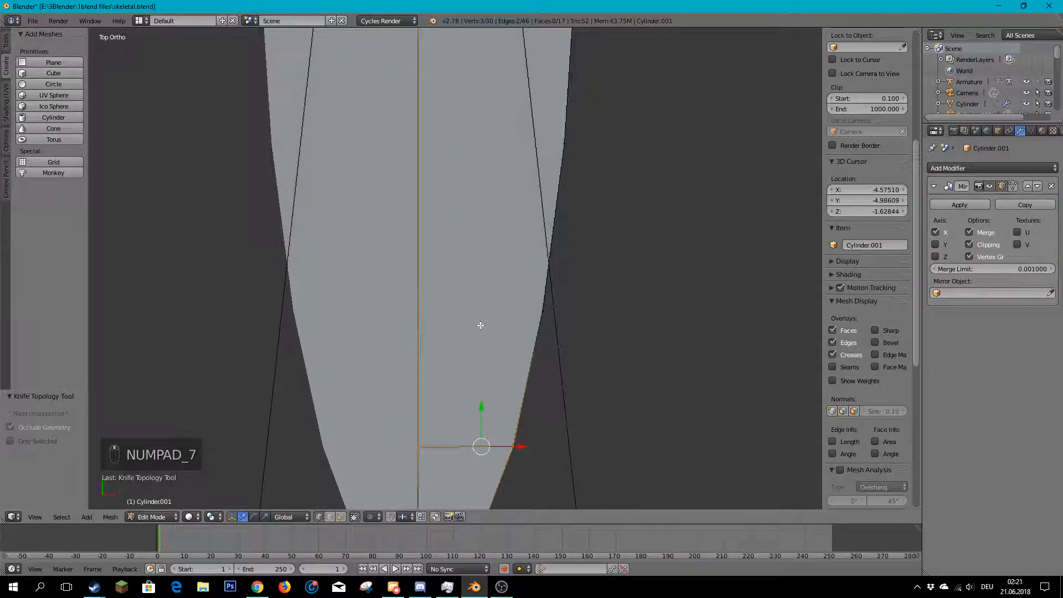
{"action": "key", "text": "k"}
{"action": "left_click", "coordinate": [543, 310]}
{"action": "left_click", "coordinate": [418, 309]}
{"action": "key", "text": "Return"}
{"action": "scroll", "coordinate": [501, 301], "scroll_direction": "up", "scroll_amount": 5, "text": "shift"}
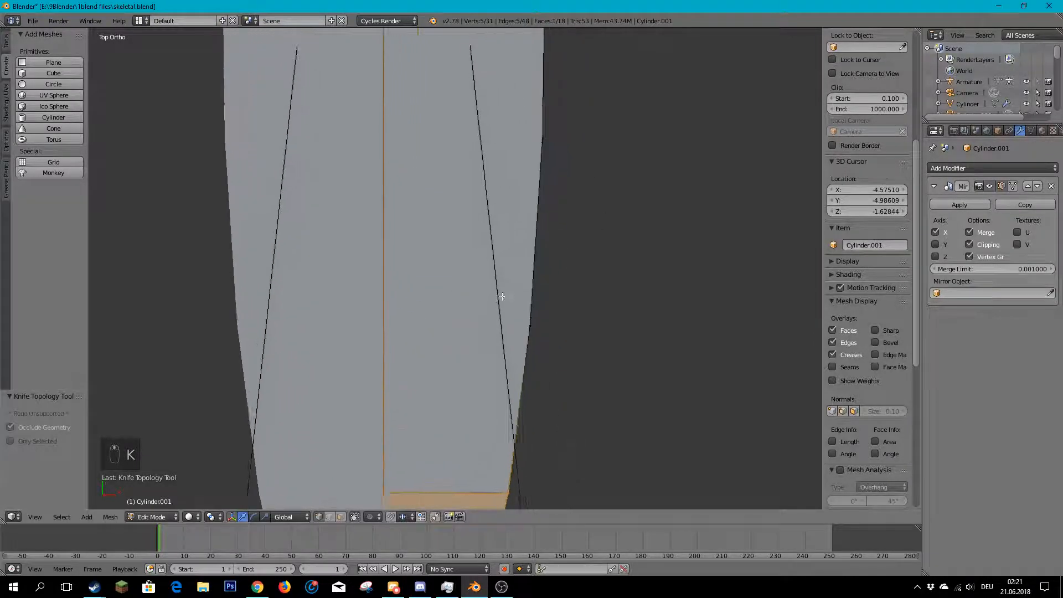
{"action": "key", "text": "k"}
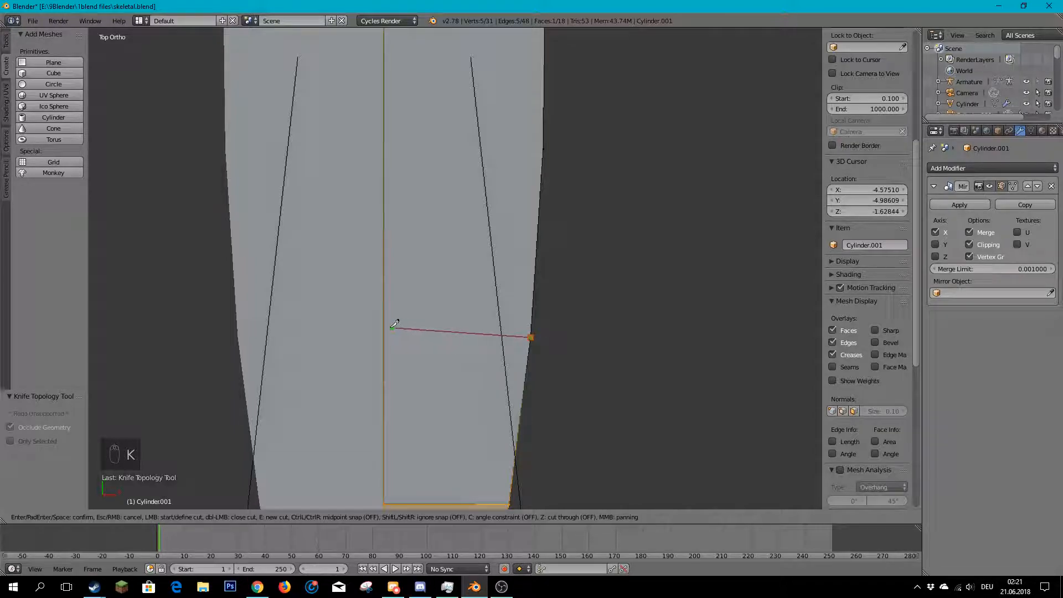
{"action": "left_click", "coordinate": [385, 330]}
{"action": "key", "text": "Return"}
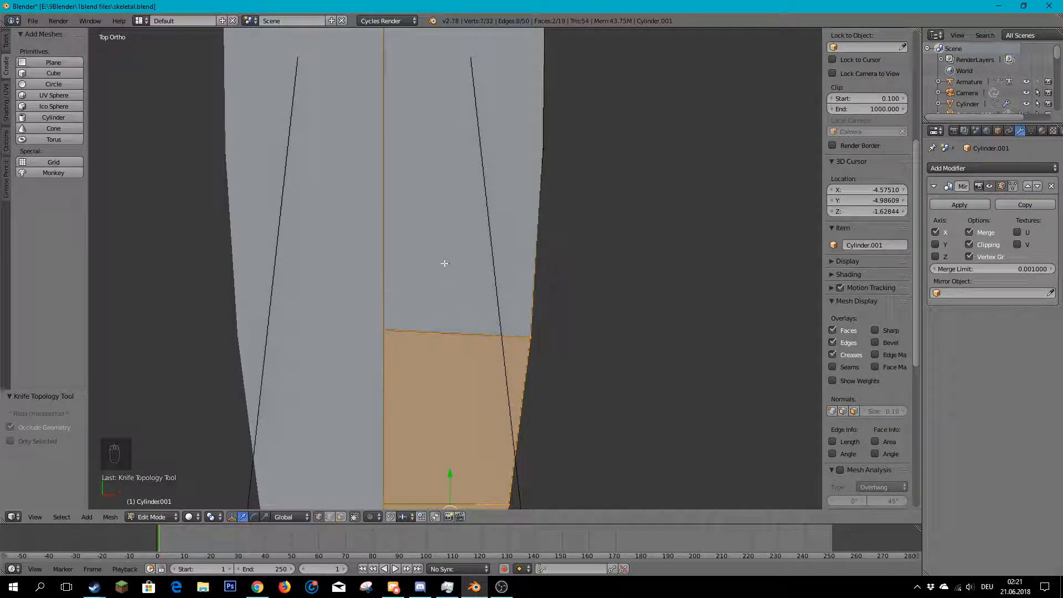
- Knife-cut the upper face crosswise from the fifth and sixth side vertices, either side of the object origin, to the centre line
{"action": "middle_click_drag", "start_coordinate": [382, 138], "coordinate": [451, 220]}
{"action": "key", "text": "KP_7"}
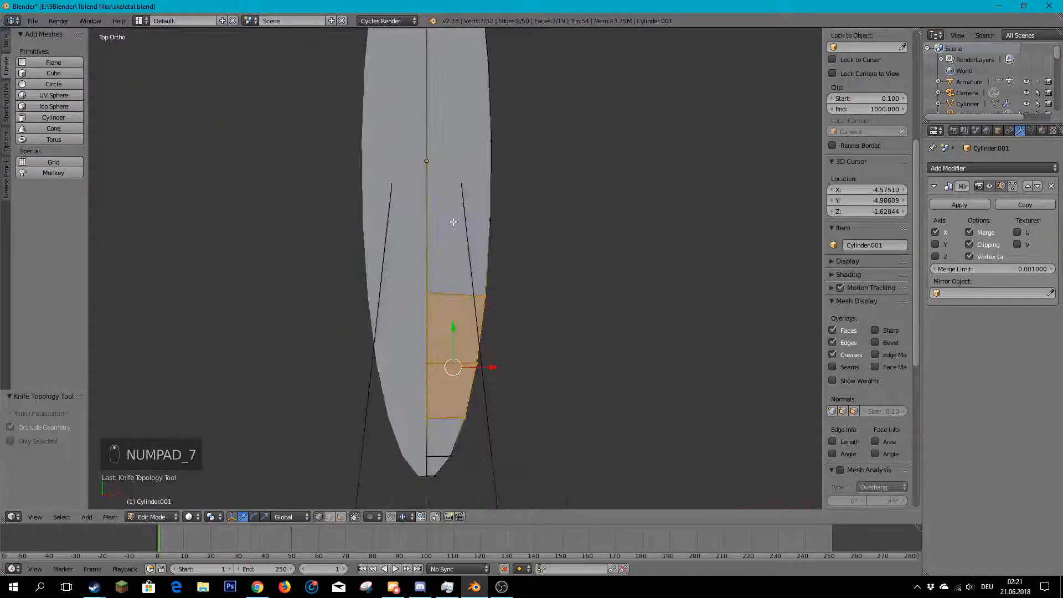
{"action": "scroll", "coordinate": [483, 155], "scroll_direction": "up", "scroll_amount": 4}
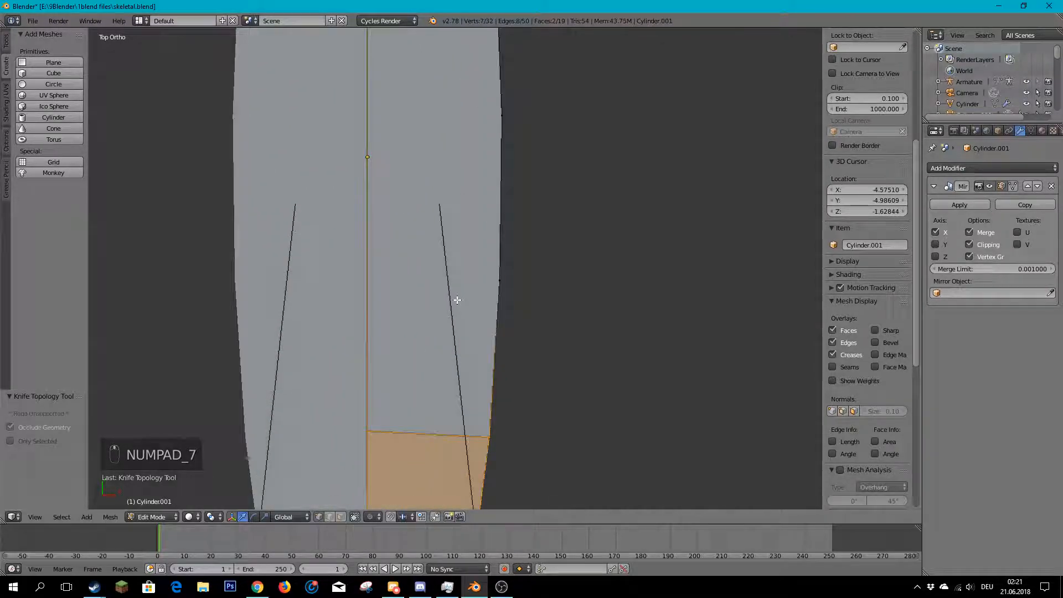
{"action": "key", "text": "k"}
{"action": "left_click", "coordinate": [501, 281]}
{"action": "key", "text": "Return"}
{"action": "middle_click_drag", "start_coordinate": [451, 142], "coordinate": [430, 317], "text": "shift"}
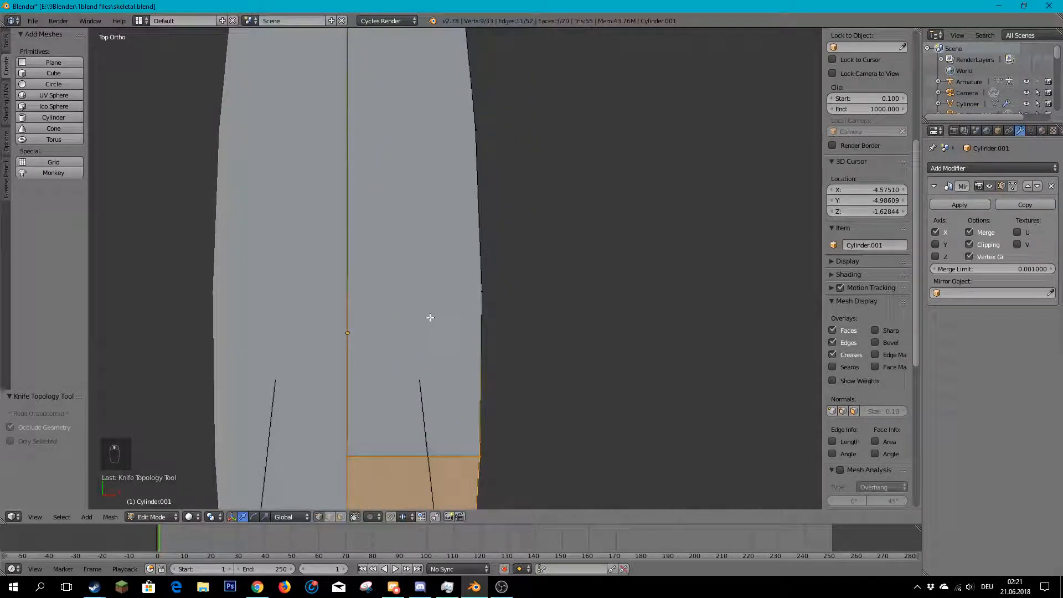
{"action": "key", "text": "k"}
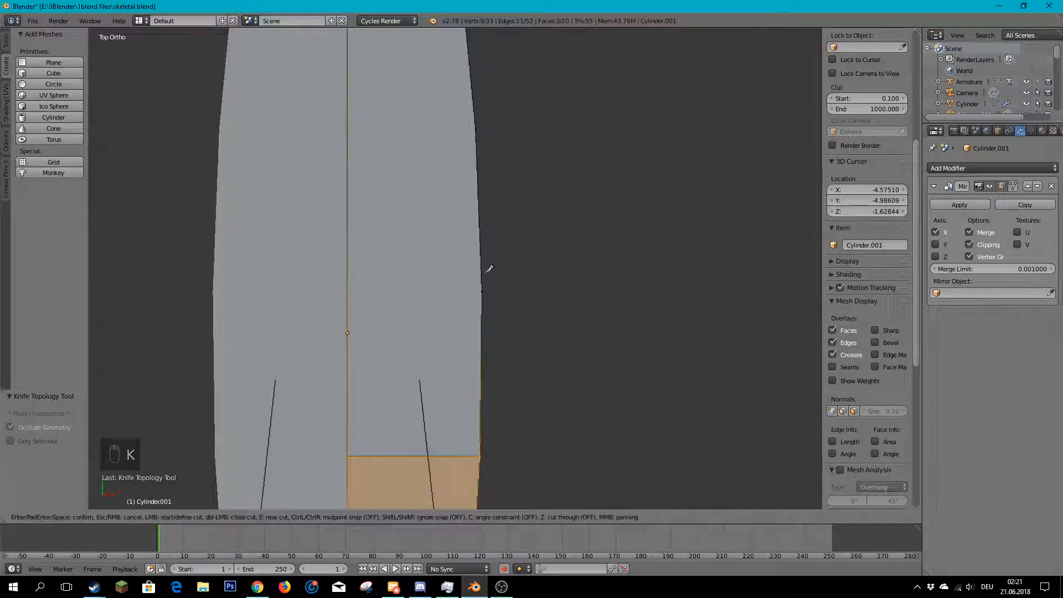
{"action": "left_click", "coordinate": [353, 291]}
{"action": "key", "text": "Return"}
{"action": "middle_click_drag", "start_coordinate": [382, 107], "coordinate": [395, 287], "text": "shift"}
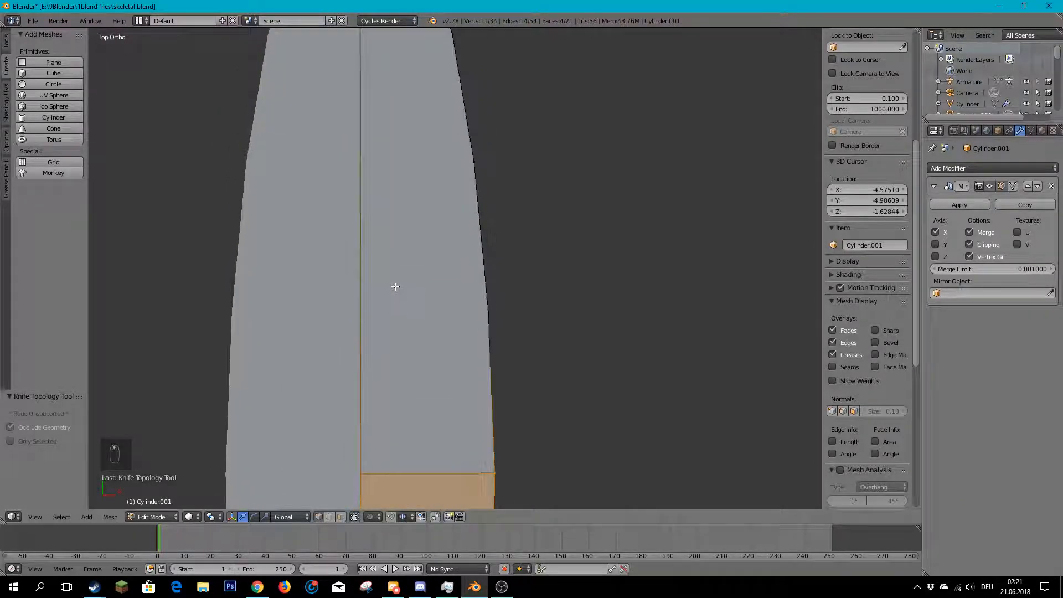
- Knife-cut the upper face from the seventh side vertex, the next one towards the far tip, to the centre line
{"action": "mouse_move", "coordinate": [424, 246]}
{"action": "middle_mouse_down"}
{"action": "mouse_move", "coordinate": [427, 271]}
{"action": "mouse_move", "coordinate": [430, 251]}
{"action": "middle_mouse_up"}
{"action": "key", "text": "KP_7"}
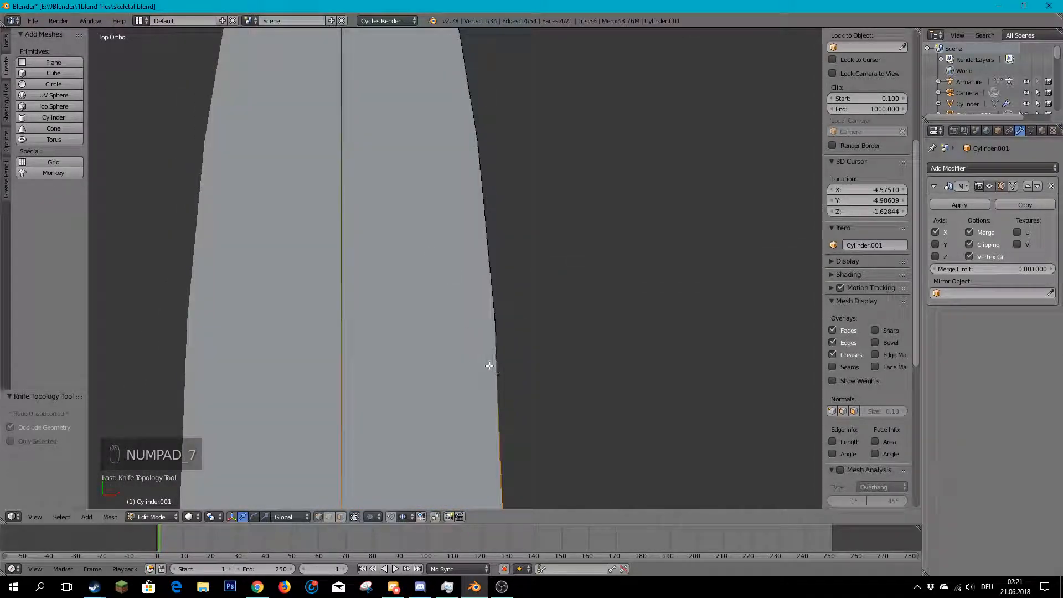
{"action": "middle_click_drag", "start_coordinate": [491, 367], "coordinate": [520, 310], "text": "shift"}
{"action": "key", "text": "k"}
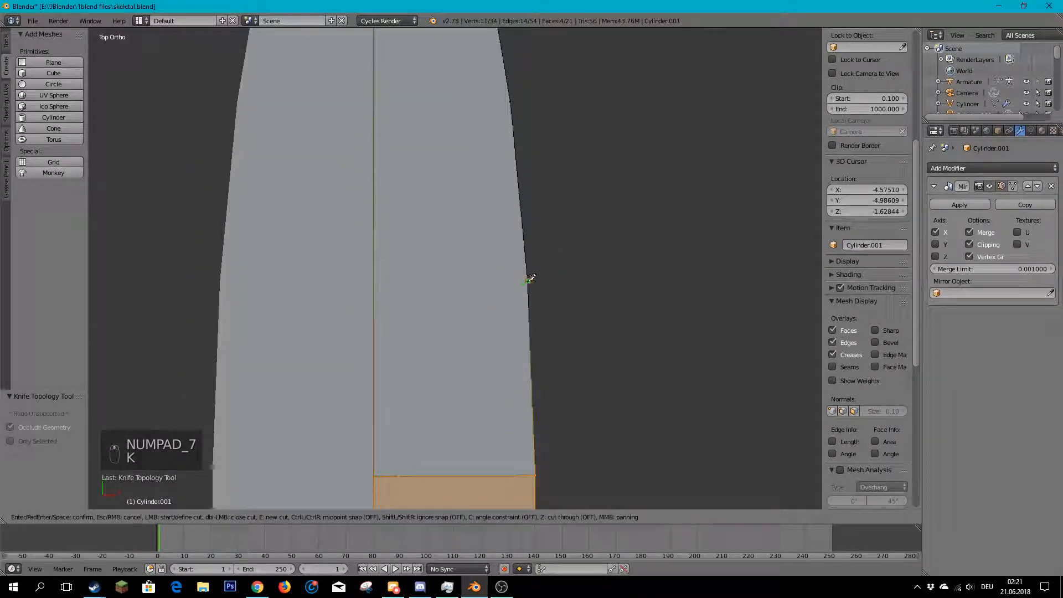
{"action": "left_click", "coordinate": [528, 280]}
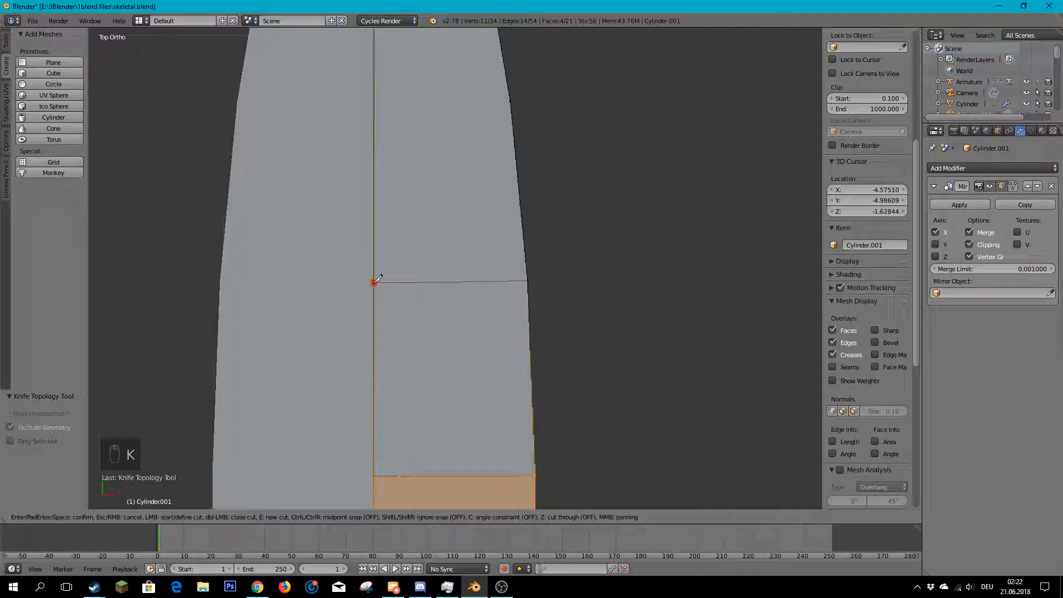
{"action": "left_click", "coordinate": [374, 282]}
{"action": "key", "text": "Return"}
- Knife-cut the upper face to the centre line from the third and second side vertices before the far tip
{"action": "middle_click_drag", "start_coordinate": [363, 51], "coordinate": [456, 280], "text": "shift"}
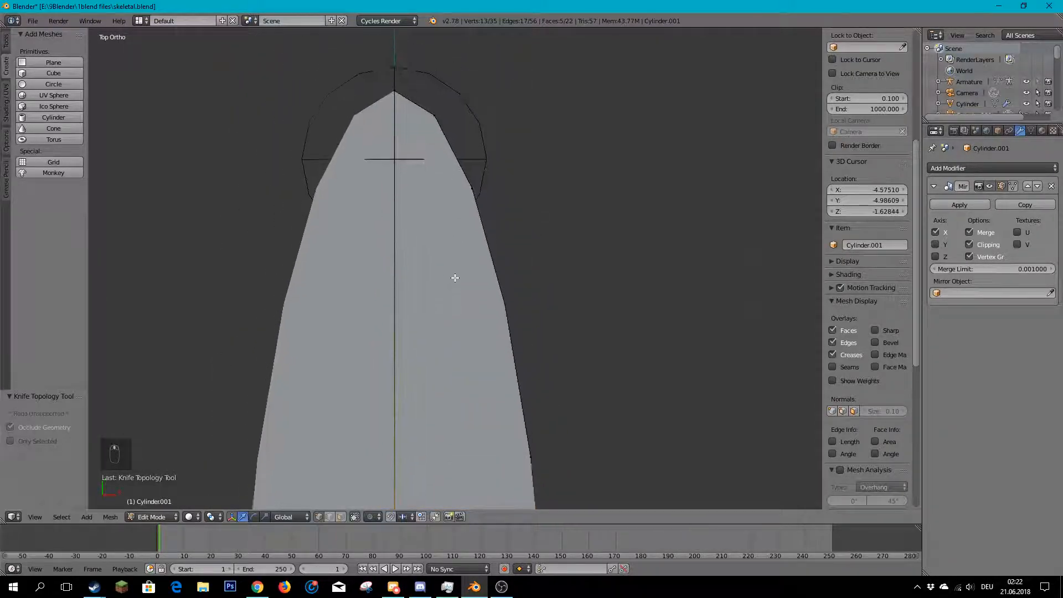
{"action": "key", "text": "k"}
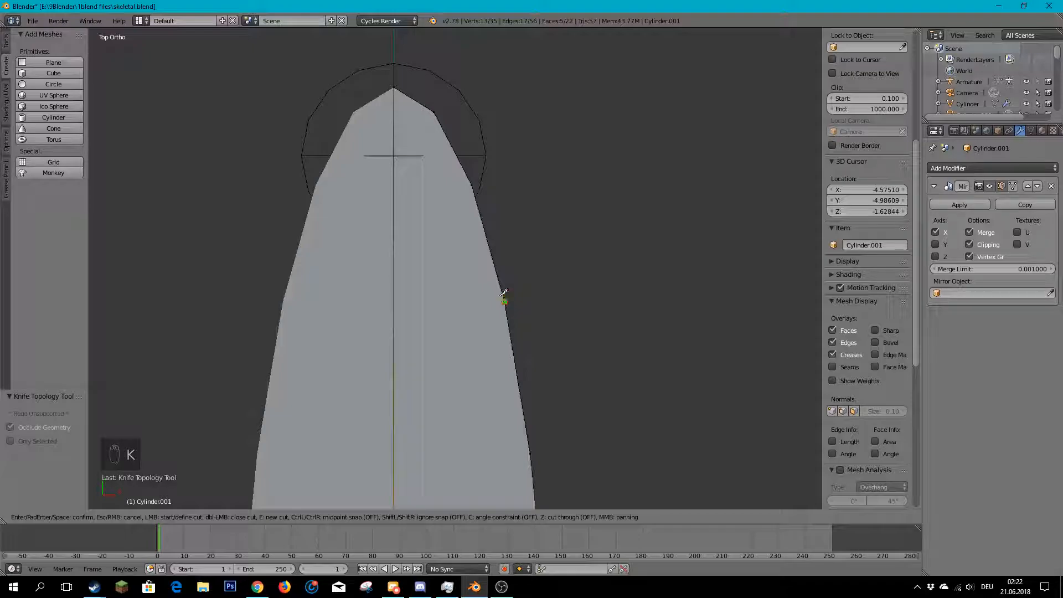
{"action": "left_click", "coordinate": [395, 301]}
{"action": "key", "text": "Return"}
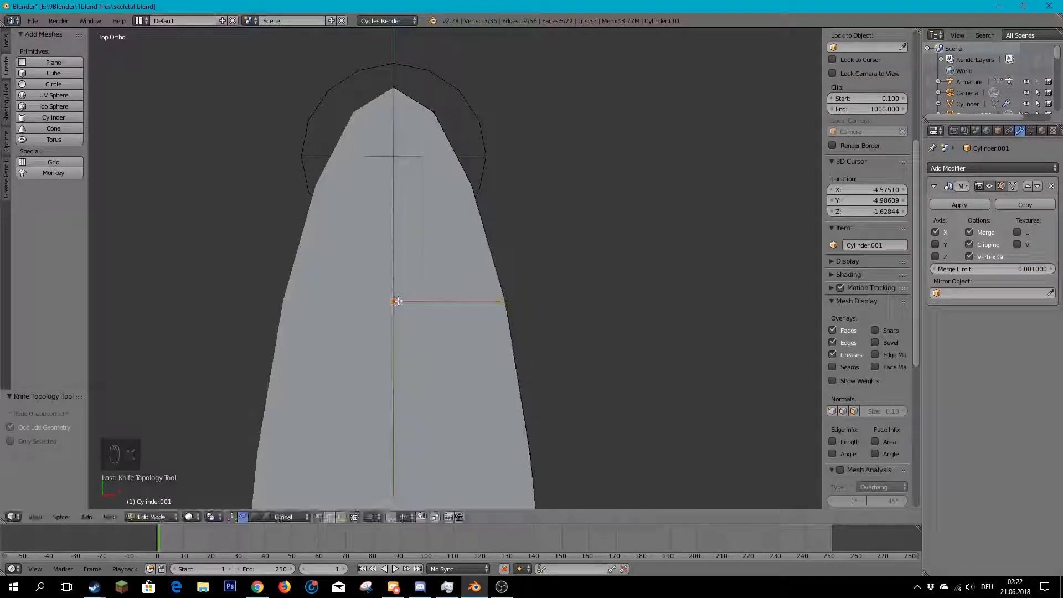
{"action": "middle_click_drag", "start_coordinate": [411, 120], "coordinate": [439, 243], "text": "shift"}
{"action": "key", "text": "k"}
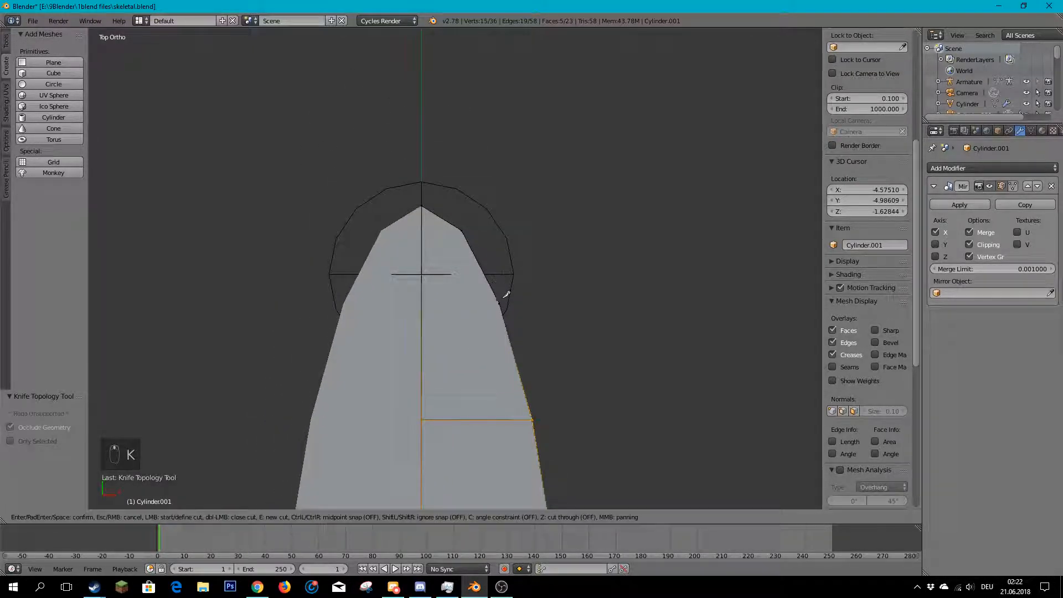
{"action": "left_click", "coordinate": [501, 302]}
{"action": "left_click", "coordinate": [422, 303]}
{"action": "key", "text": "Return"}
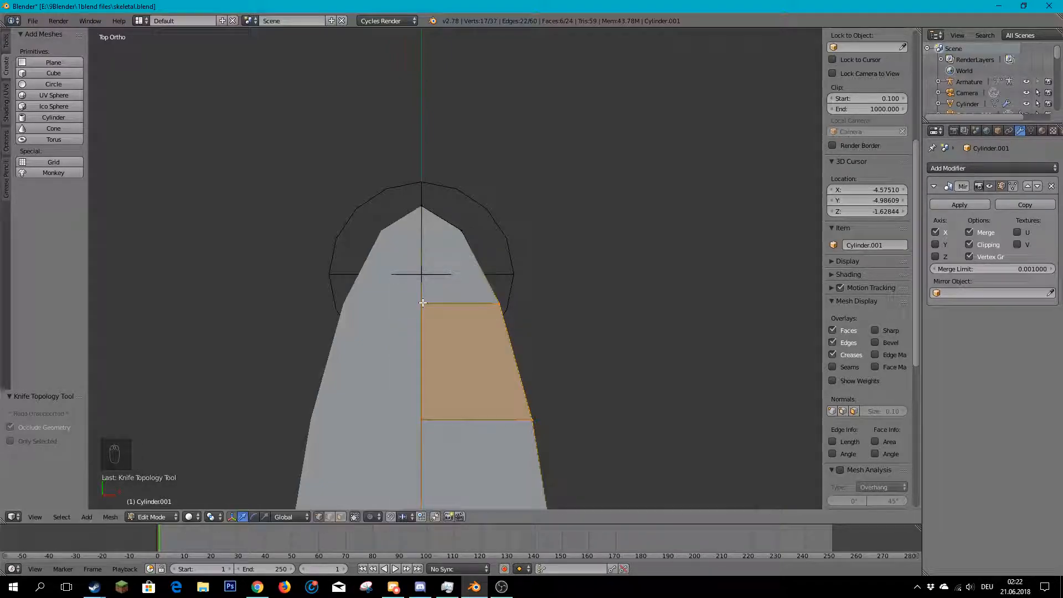
- Knife-cut the upper face diagonally from the side vertex next to the far tip down to the centre line
{"action": "right_click", "coordinate": [460, 229]}
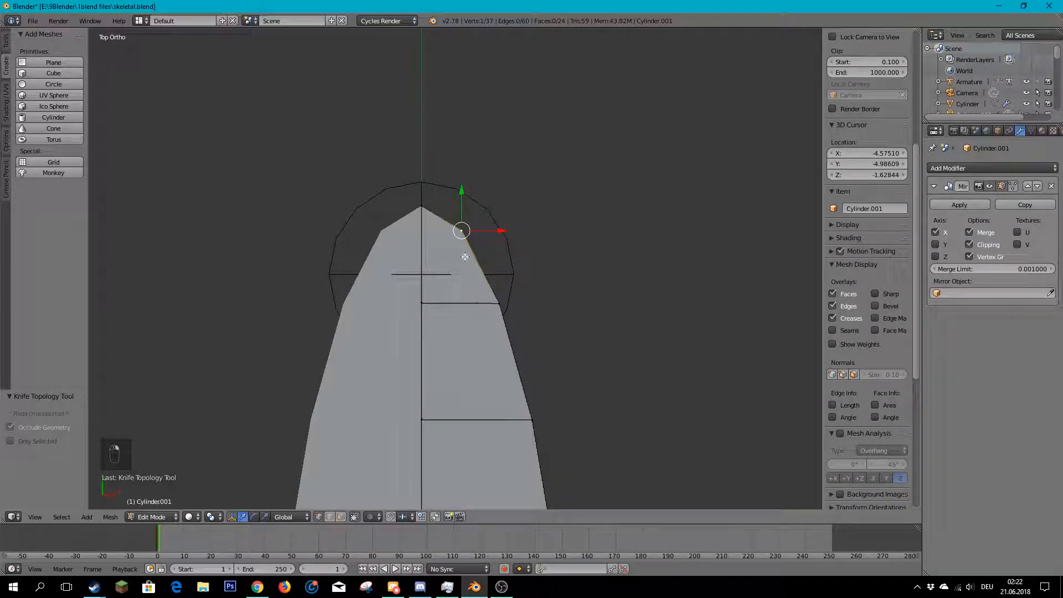
{"action": "key", "text": "ctrl+z"}
{"action": "scroll", "coordinate": [473, 230], "scroll_direction": "up", "scroll_amount": 4}
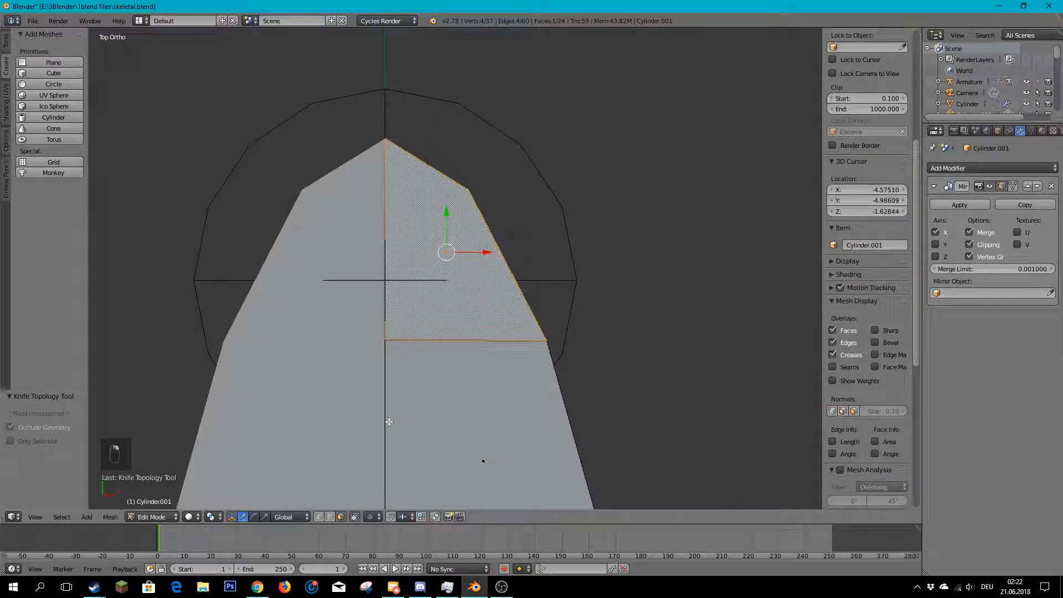
{"action": "left_click", "coordinate": [319, 517]}
{"action": "right_click", "coordinate": [467, 198]}
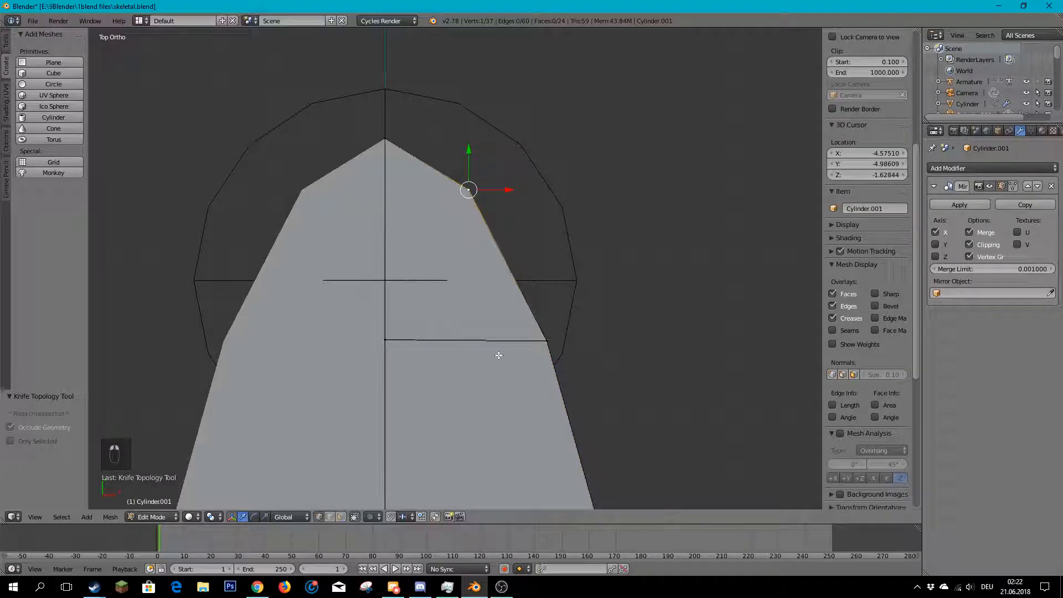
{"action": "key", "text": "k"}
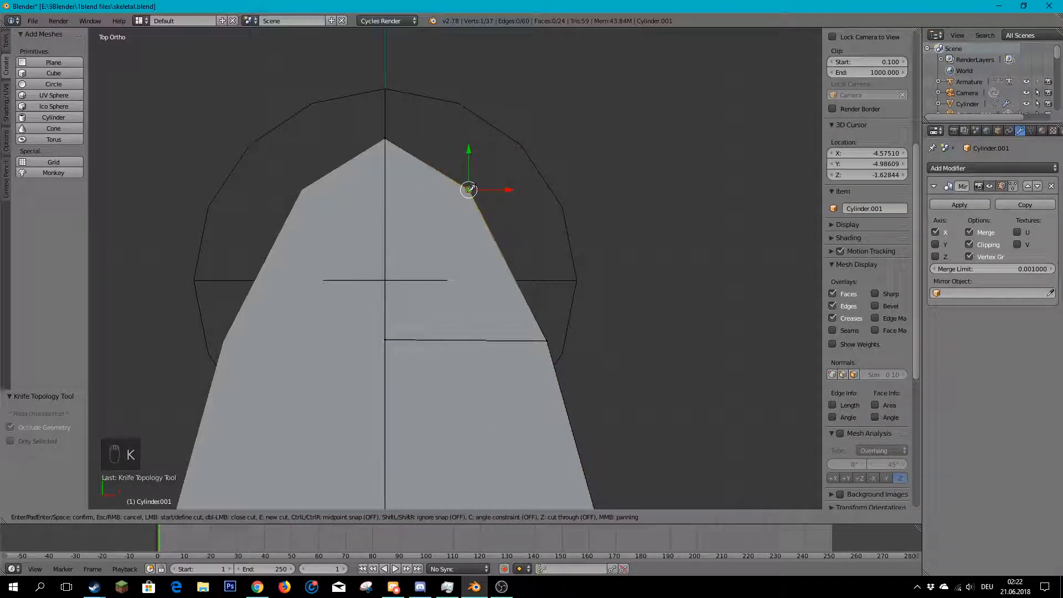
{"action": "left_click", "coordinate": [387, 239]}
{"action": "key", "text": "Return"}
- Knife-cut the underside diagonally from the side vertex next to the far tip to the centre line
{"action": "scroll", "coordinate": [386, 221], "scroll_direction": "down", "scroll_amount": 6}
{"action": "middle_click_drag", "start_coordinate": [387, 220], "coordinate": [487, 478]}
{"action": "middle_click_drag", "start_coordinate": [561, 437], "coordinate": [519, 397]}
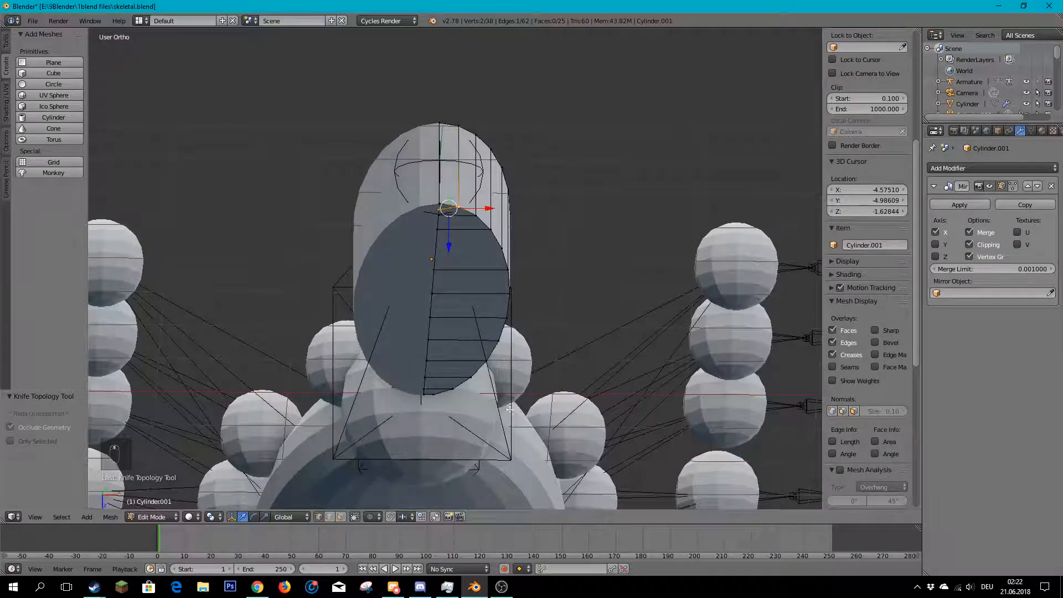
{"action": "middle_click_drag", "start_coordinate": [483, 274], "coordinate": [467, 250]}
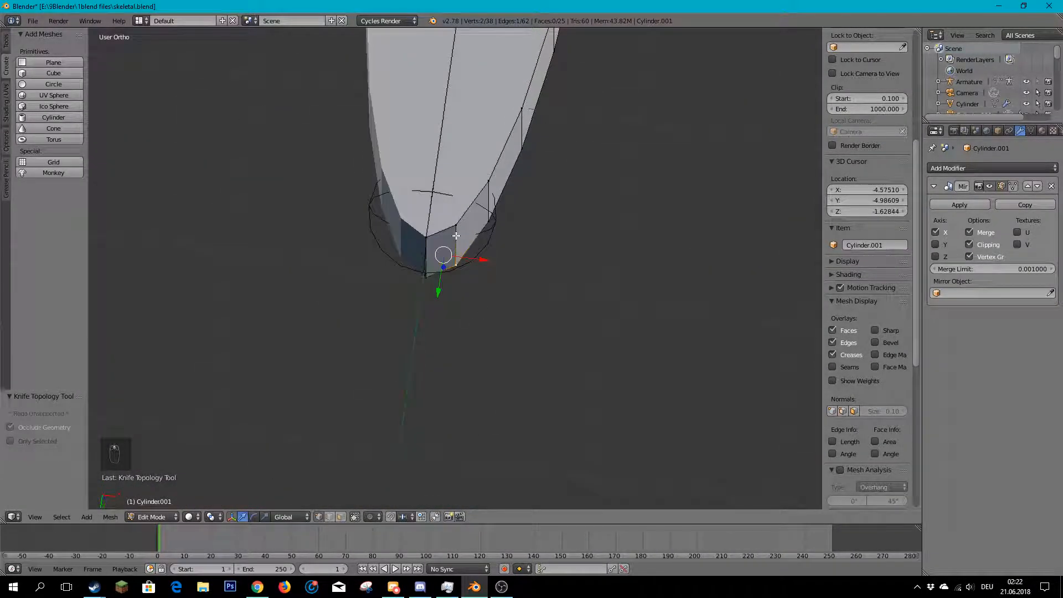
{"action": "middle_click_drag", "start_coordinate": [456, 145], "coordinate": [465, 261], "text": "shift"}
{"action": "scroll", "coordinate": [443, 354], "scroll_direction": "up", "scroll_amount": 3}
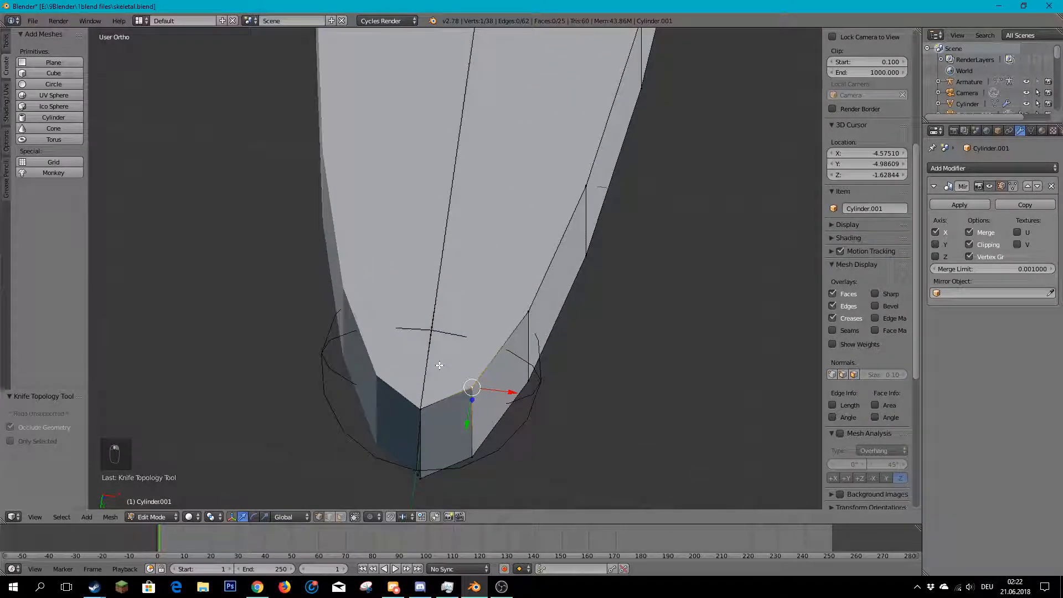
{"action": "key", "text": "k"}
{"action": "left_click", "coordinate": [472, 386]}
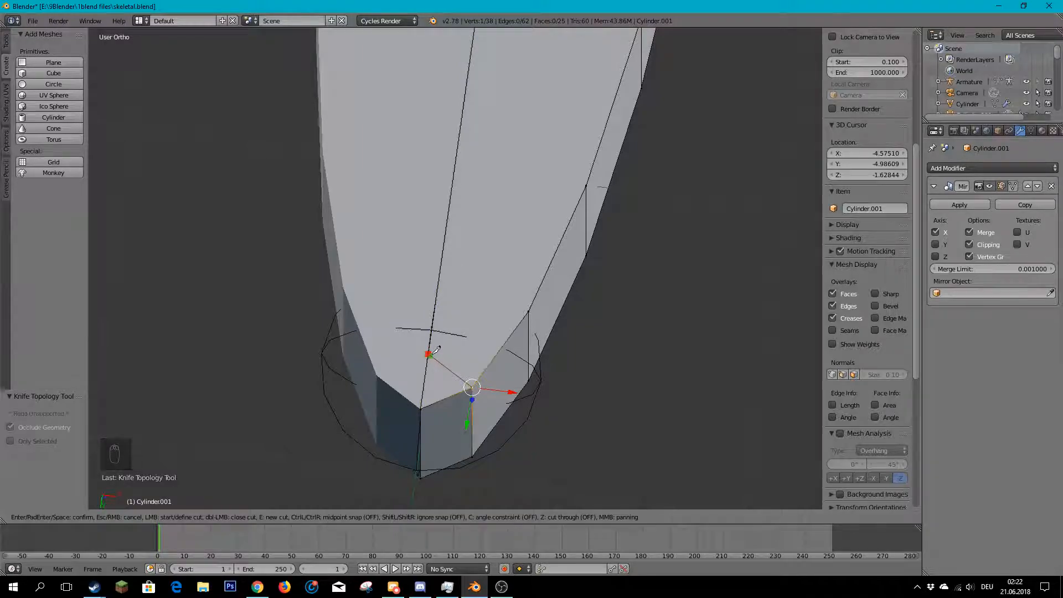
{"action": "key", "text": "Return"}
- Knife-cut the underside straight across from the second side vertex before the far tip to the centre line
{"action": "middle_click_drag", "start_coordinate": [533, 263], "coordinate": [500, 326], "text": "shift"}
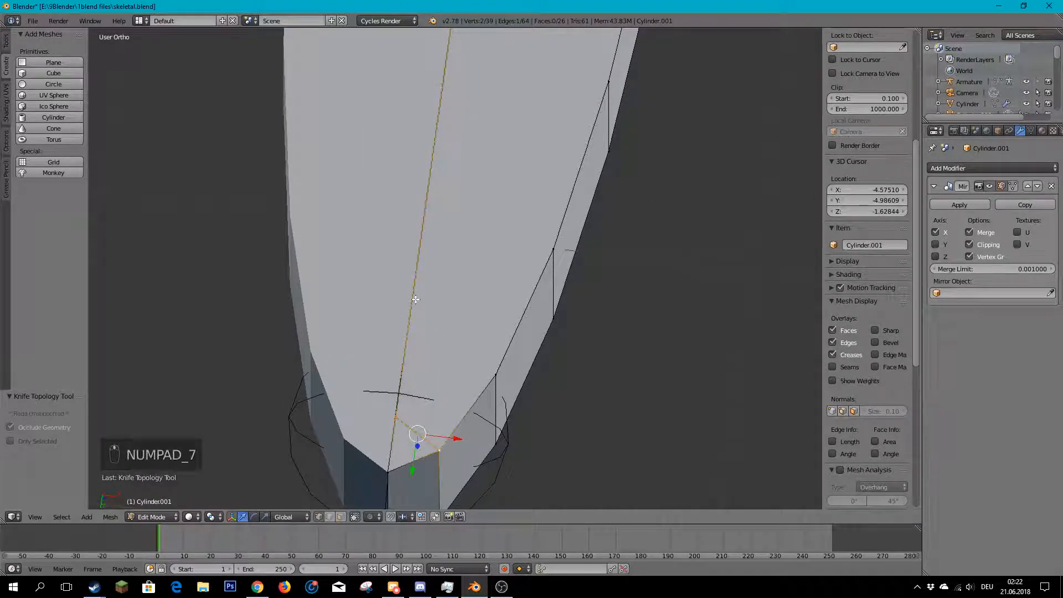
{"action": "key", "text": "KP_7"}
{"action": "scroll", "coordinate": [428, 292], "scroll_direction": "down", "scroll_amount": 2}
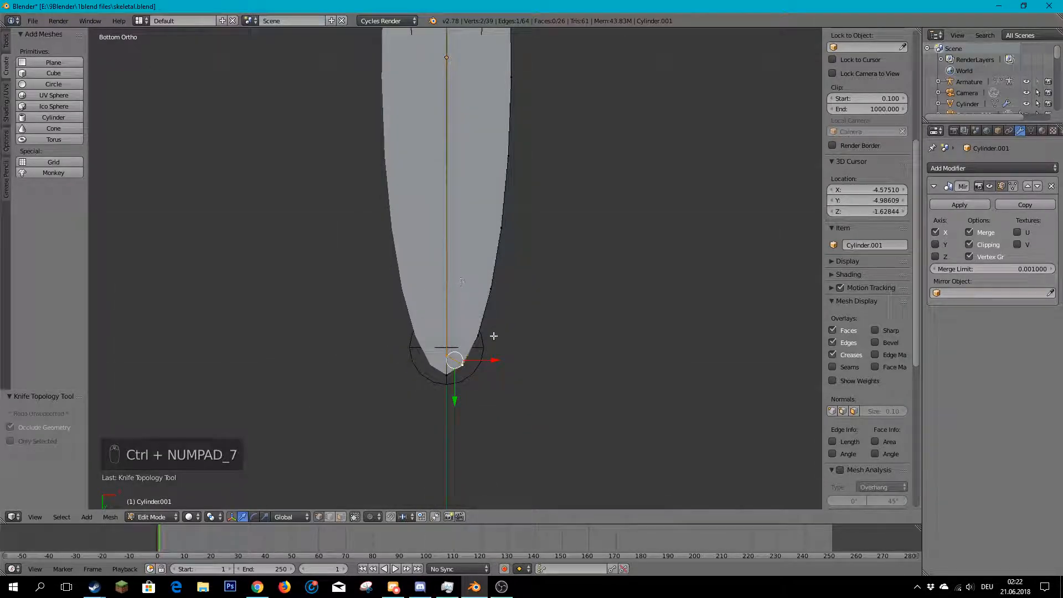
{"action": "scroll", "coordinate": [487, 333], "scroll_direction": "up", "scroll_amount": 3}
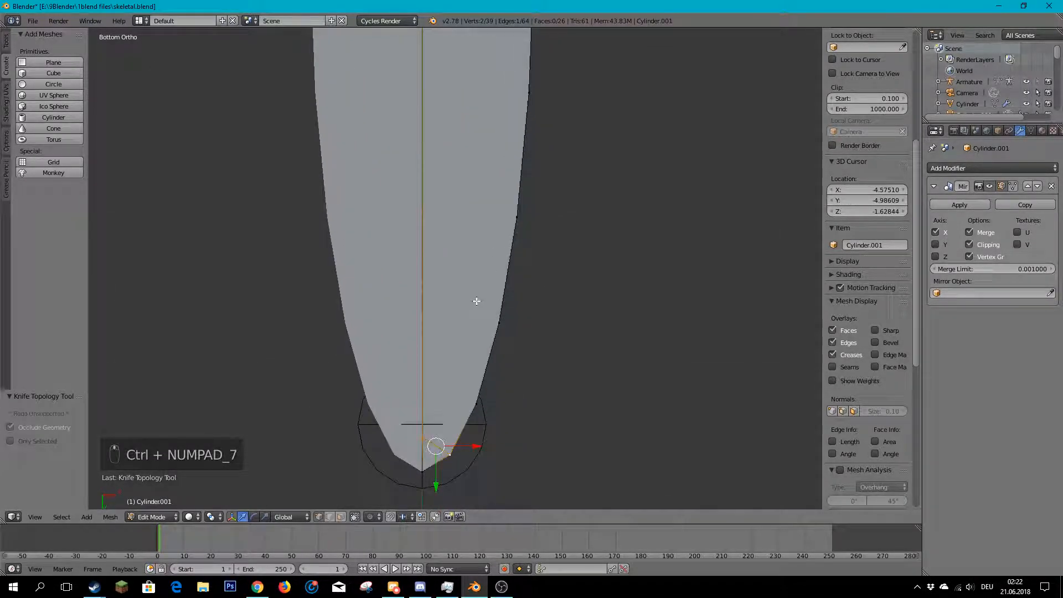
{"action": "key", "text": "k"}
{"action": "left_click", "coordinate": [477, 403]}
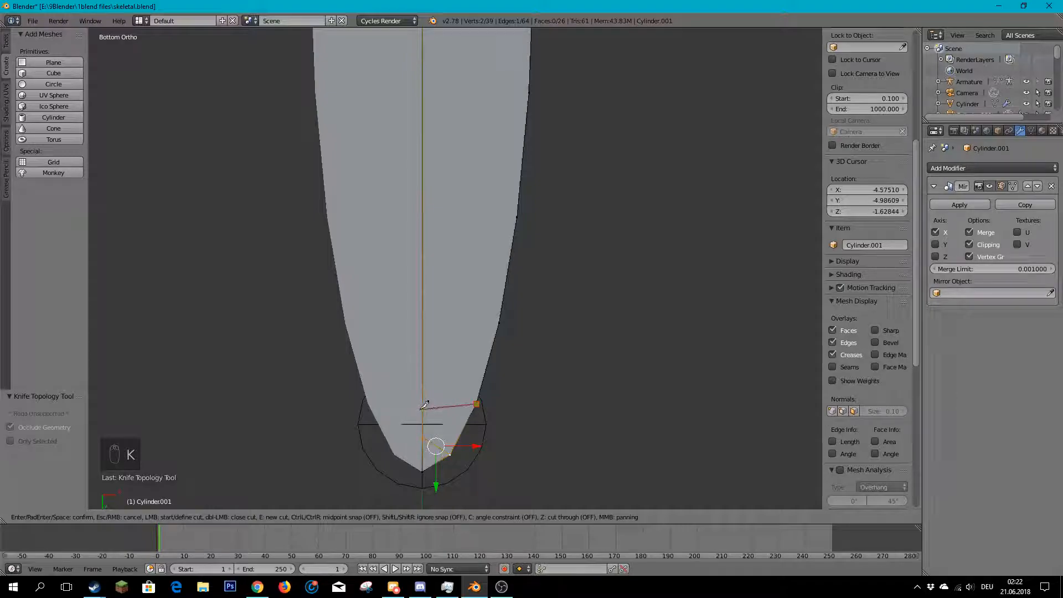
{"action": "key", "text": "Return"}
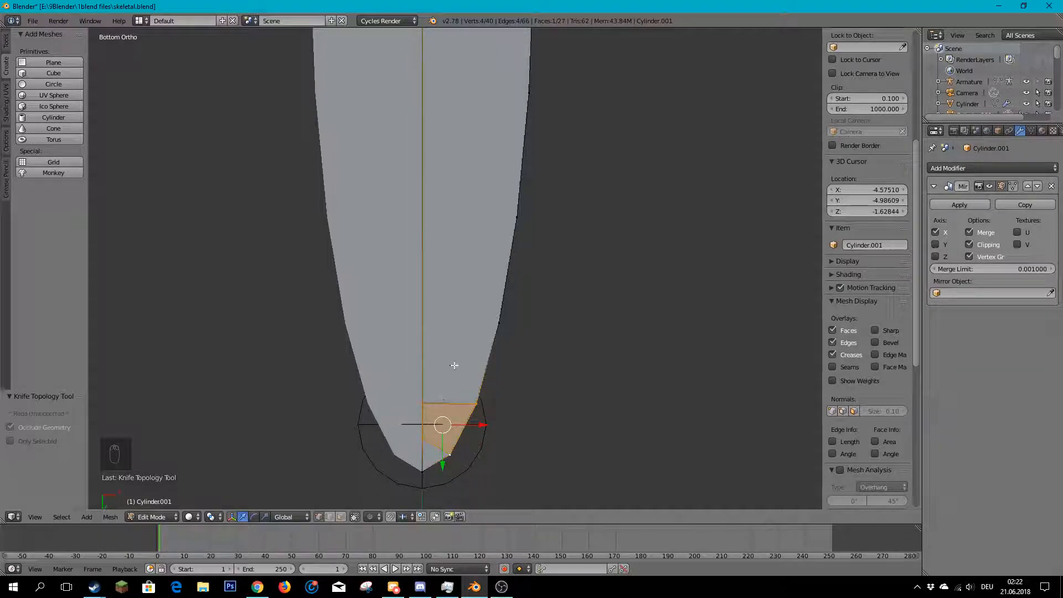
- Knife-cut the underside from the third side vertex before the far tip to the centre line
{"action": "middle_click_drag", "start_coordinate": [451, 373], "coordinate": [431, 410], "text": "shift"}
{"action": "key", "text": "k"}
{"action": "left_click", "coordinate": [476, 376]}
{"action": "left_click", "coordinate": [397, 378]}
{"action": "key", "text": "Return"}
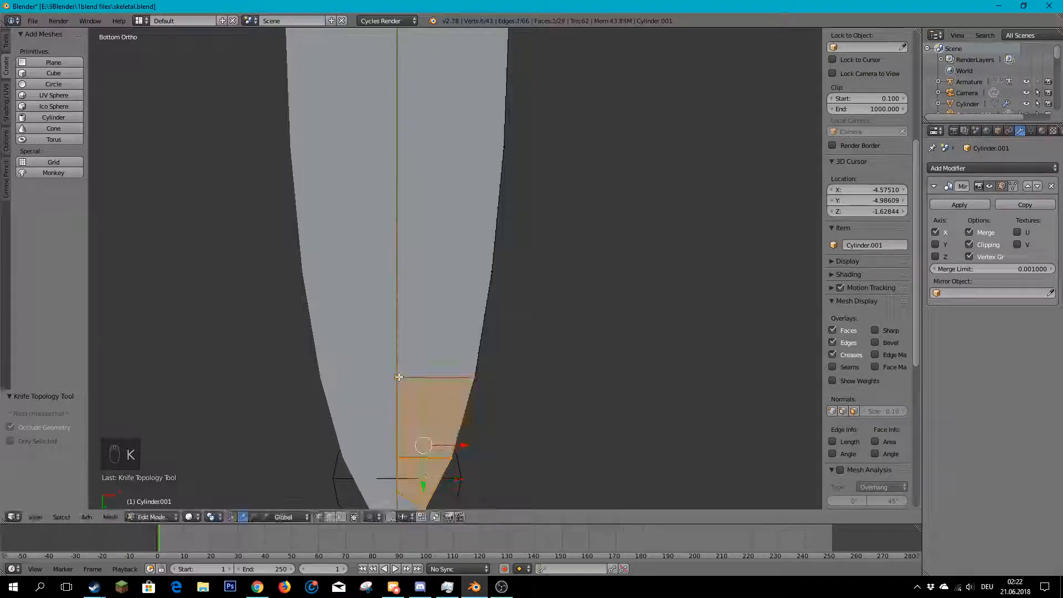
- Try a knife cut across the underside from the fourth side vertex before the far tip, and undo it
{"action": "middle_click_drag", "start_coordinate": [446, 202], "coordinate": [444, 285], "text": "shift"}
{"action": "key", "text": "k"}
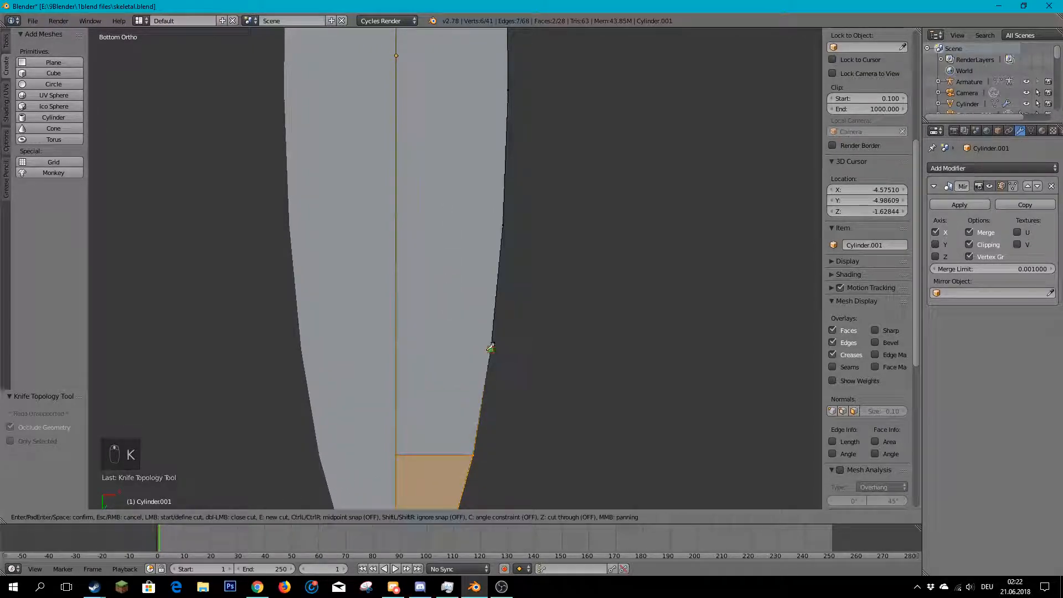
{"action": "left_click", "coordinate": [397, 351]}
{"action": "key", "text": "Return"}
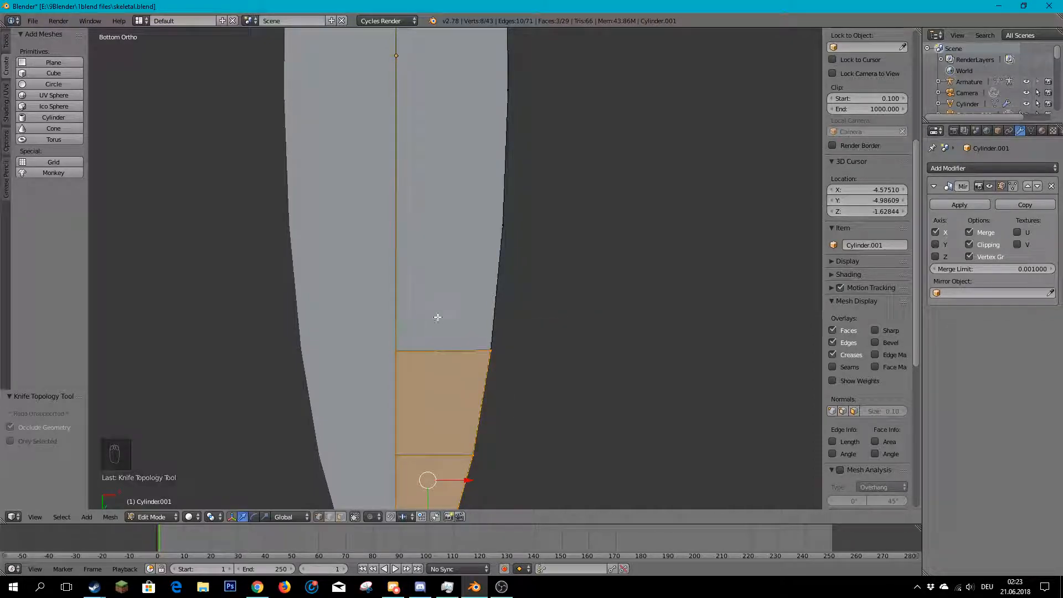
{"action": "scroll", "coordinate": [541, 408], "scroll_direction": "up", "scroll_amount": 5}
{"action": "scroll", "coordinate": [471, 381], "scroll_direction": "up", "scroll_amount": 3}
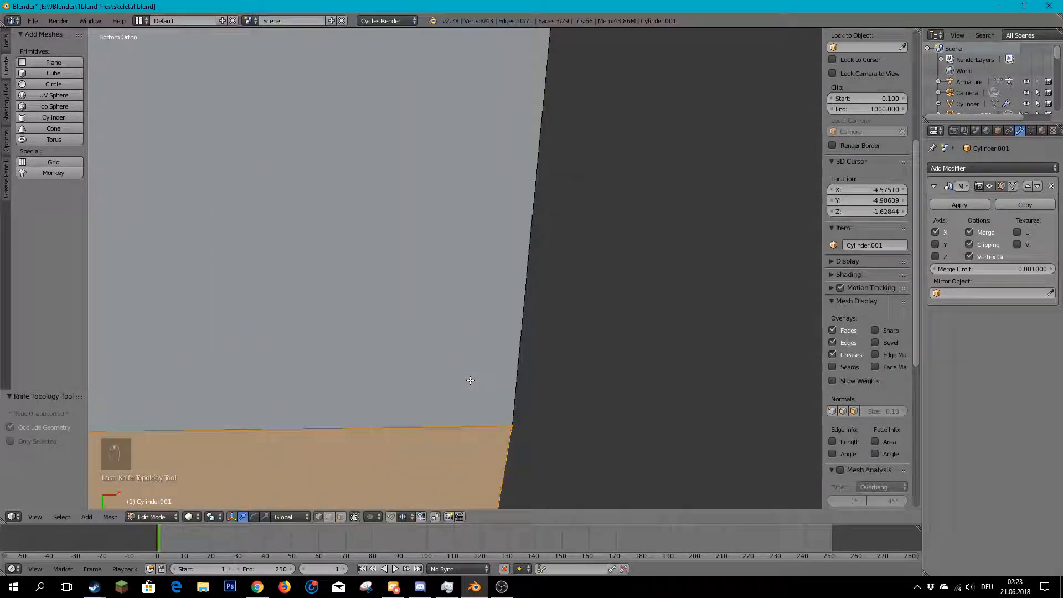
{"action": "key", "text": "ctrl+z"}
- Knife-cut the underside exactly from the fourth side vertex before the far tip to the centre line
{"action": "scroll", "coordinate": [476, 387], "scroll_direction": "down", "scroll_amount": 2}
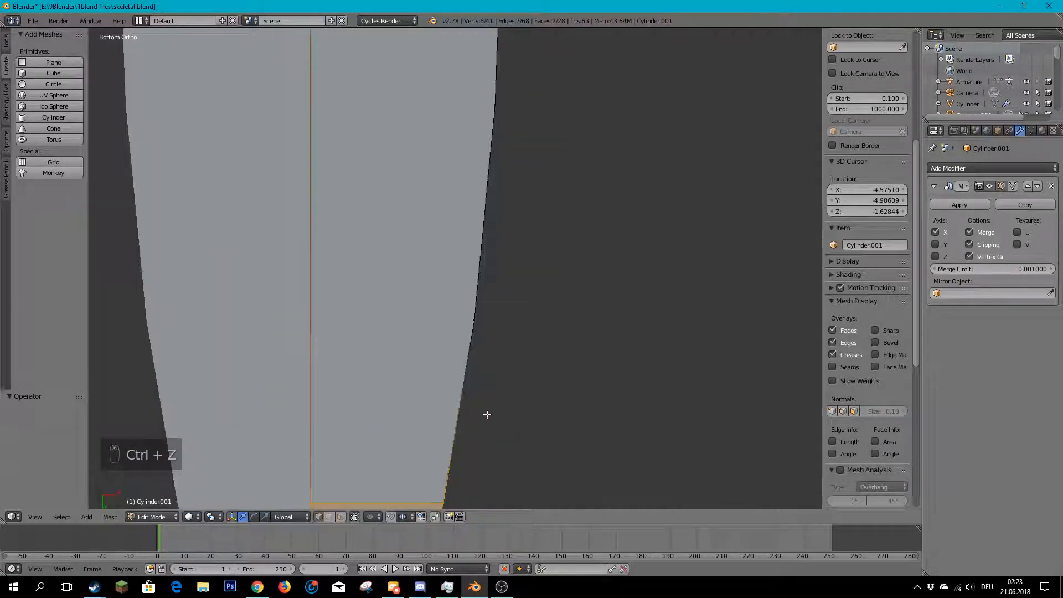
{"action": "key", "text": "k"}
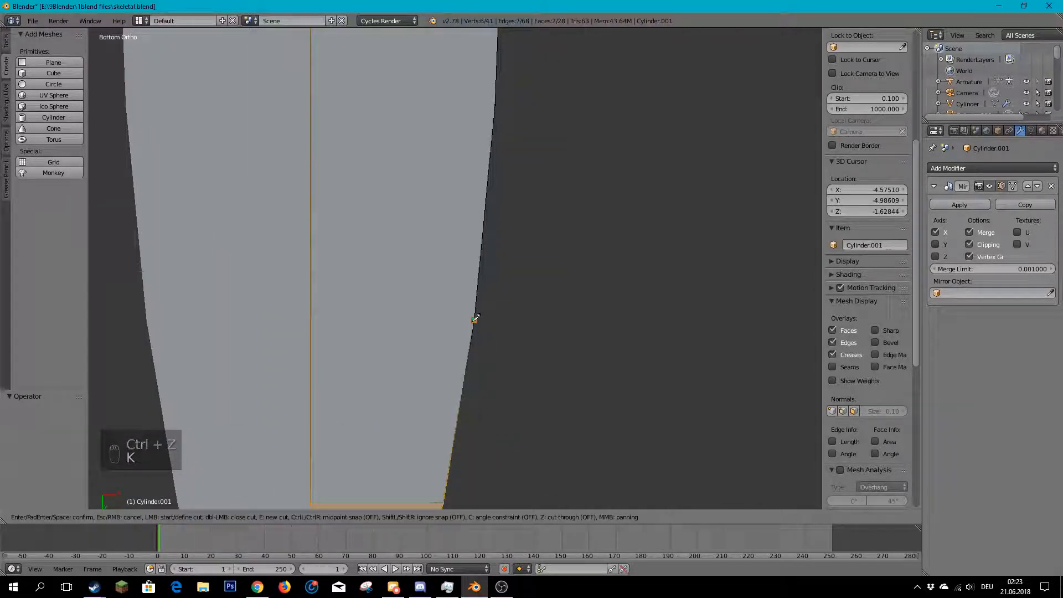
{"action": "left_click", "coordinate": [476, 320]}
{"action": "left_click", "coordinate": [311, 317]}
{"action": "key", "text": "Return"}
- Knife-cut the underside from the fifth side vertex, counted from the far tip, to the centre line
{"action": "middle_click_drag", "start_coordinate": [411, 197], "coordinate": [431, 410], "text": "shift"}
{"action": "mouse_move", "coordinate": [463, 245]}
{"action": "middle_mouse_down", "text": "shift"}
{"action": "mouse_move", "coordinate": [468, 230]}
{"action": "mouse_move", "coordinate": [463, 243]}
{"action": "middle_mouse_up", "text": "shift"}
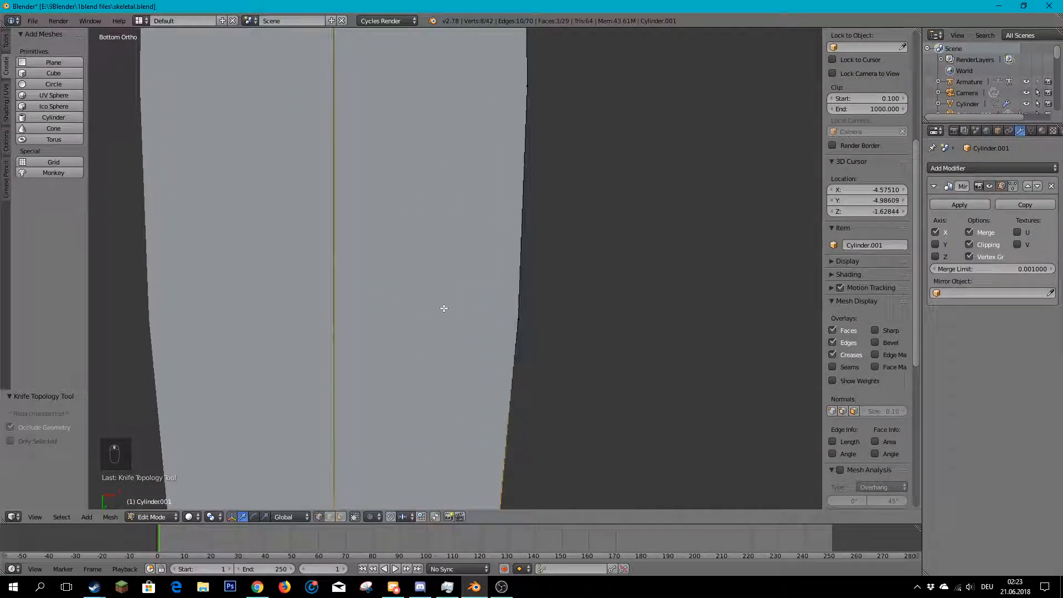
{"action": "key", "text": "k"}
{"action": "left_click", "coordinate": [521, 314]}
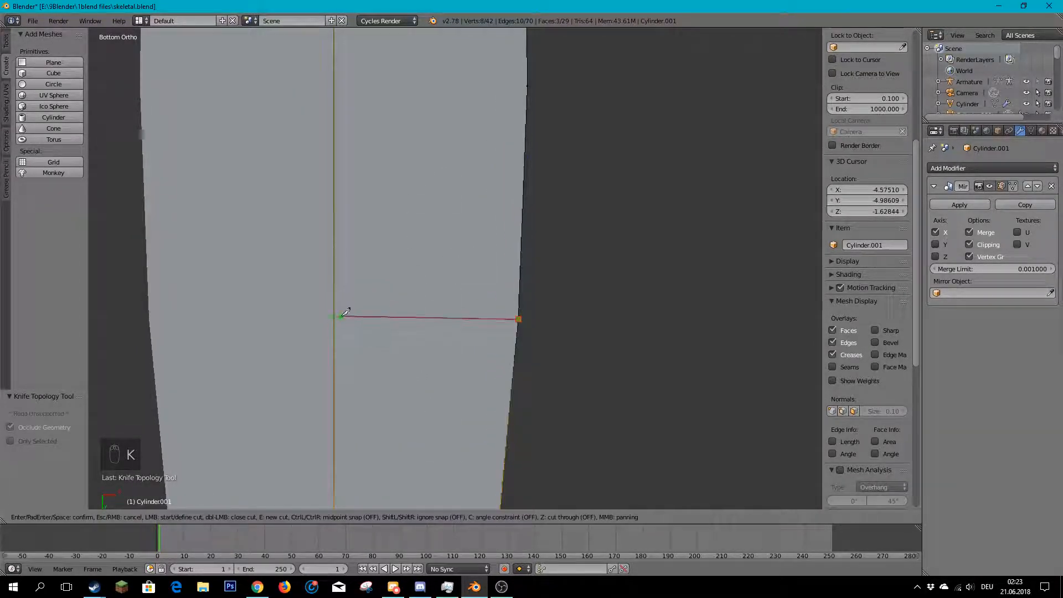
{"action": "left_click", "coordinate": [335, 318]}
{"action": "key", "text": "Return"}
- Knife-cut the underside from the sixth side vertex, at the section's widest part, to the centre line
{"action": "middle_click_drag", "start_coordinate": [334, 118], "coordinate": [320, 302], "text": "shift"}
{"action": "key", "text": "k"}
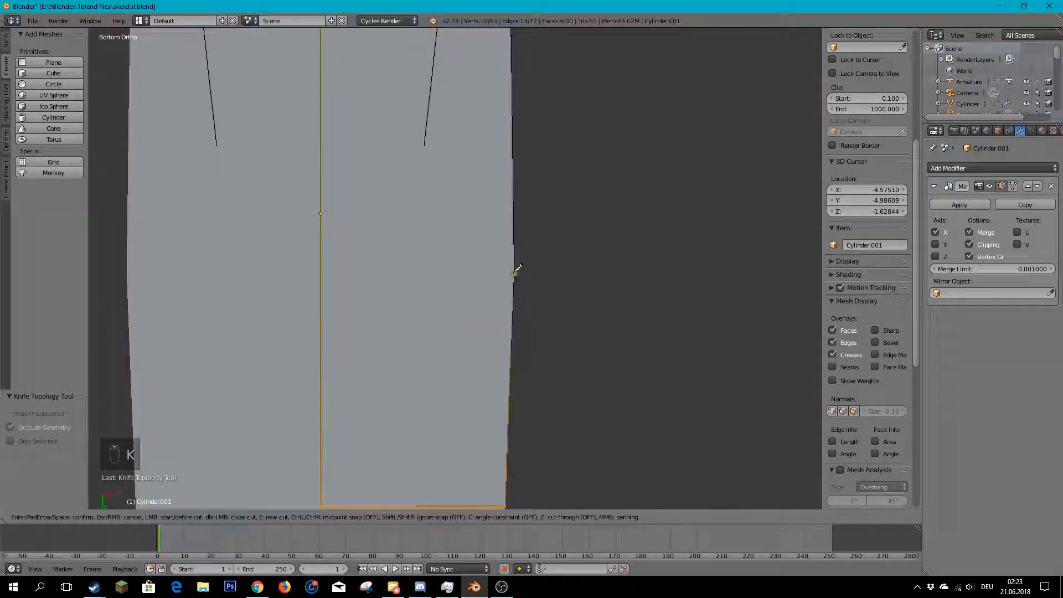
{"action": "left_click", "coordinate": [515, 272]}
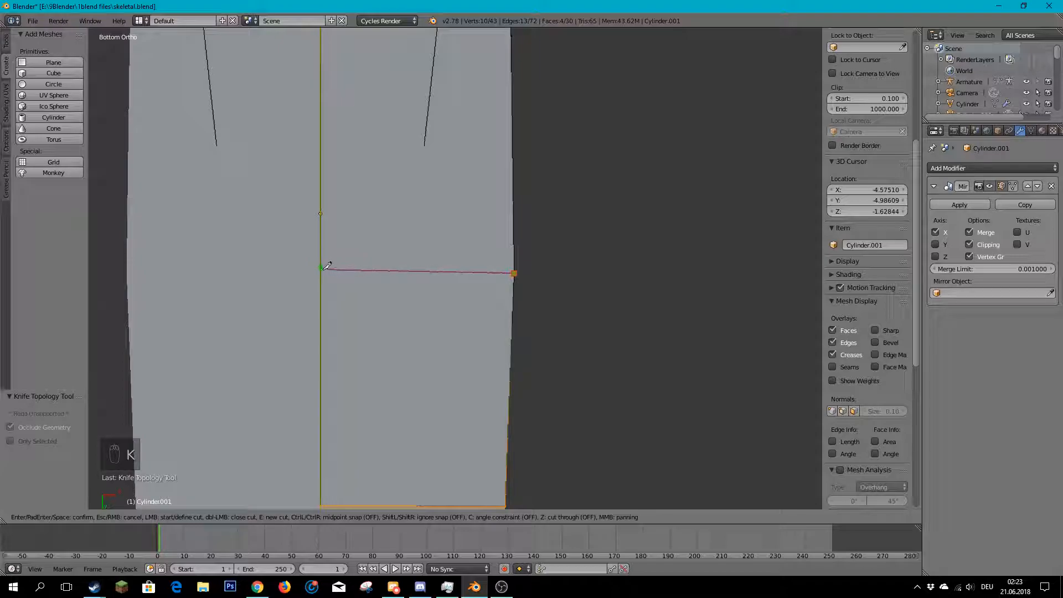
{"action": "left_click", "coordinate": [321, 273]}
{"action": "key", "text": "Return"}
- Knife-cut the underside from the seventh side vertex, the next one towards the near tip, to the centre line
{"action": "middle_click_drag", "start_coordinate": [416, 166], "coordinate": [408, 383], "text": "shift"}
{"action": "scroll", "coordinate": [407, 383], "scroll_direction": "down", "scroll_amount": 5}
{"action": "middle_click_drag", "start_coordinate": [428, 170], "coordinate": [427, 205], "text": "shift"}
{"action": "scroll", "coordinate": [476, 299], "scroll_direction": "up", "scroll_amount": 4}
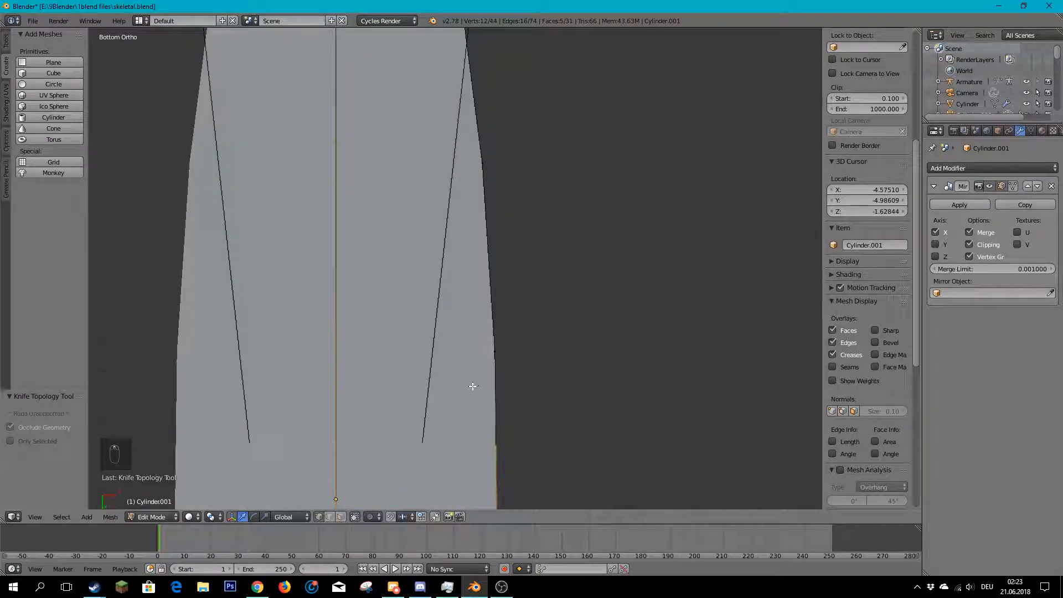
{"action": "key", "text": "k"}
{"action": "left_click", "coordinate": [495, 350]}
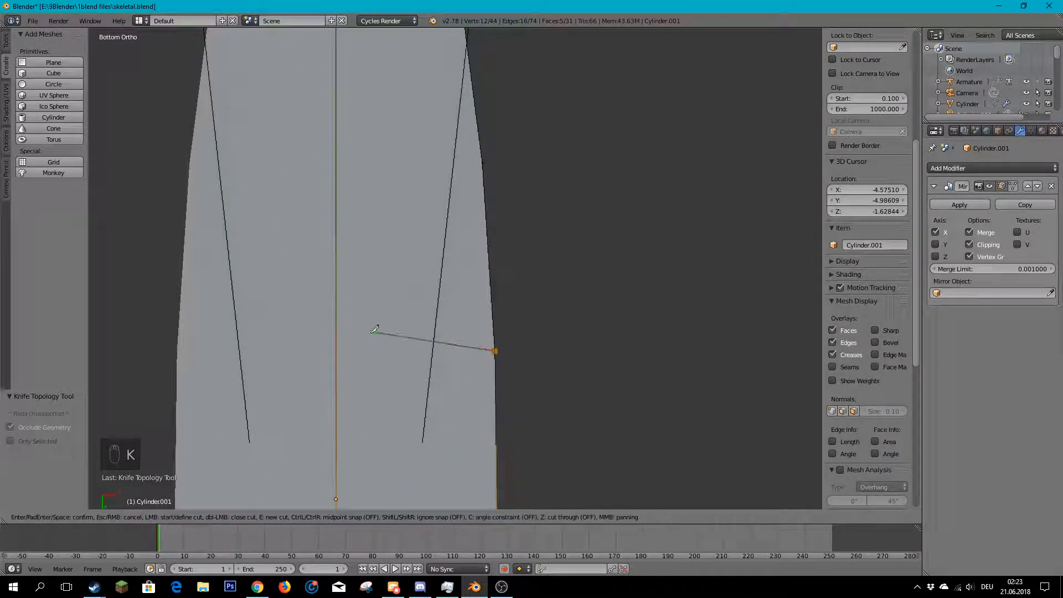
{"action": "left_click", "coordinate": [335, 350]}
{"action": "key", "text": "Return"}
- Knife-cut the underside from the eighth side vertex, counted from the far tip, to the centre line
{"action": "middle_click_drag", "start_coordinate": [452, 141], "coordinate": [462, 253], "text": "shift"}
{"action": "key", "text": "k"}
{"action": "left_click", "coordinate": [492, 275]}
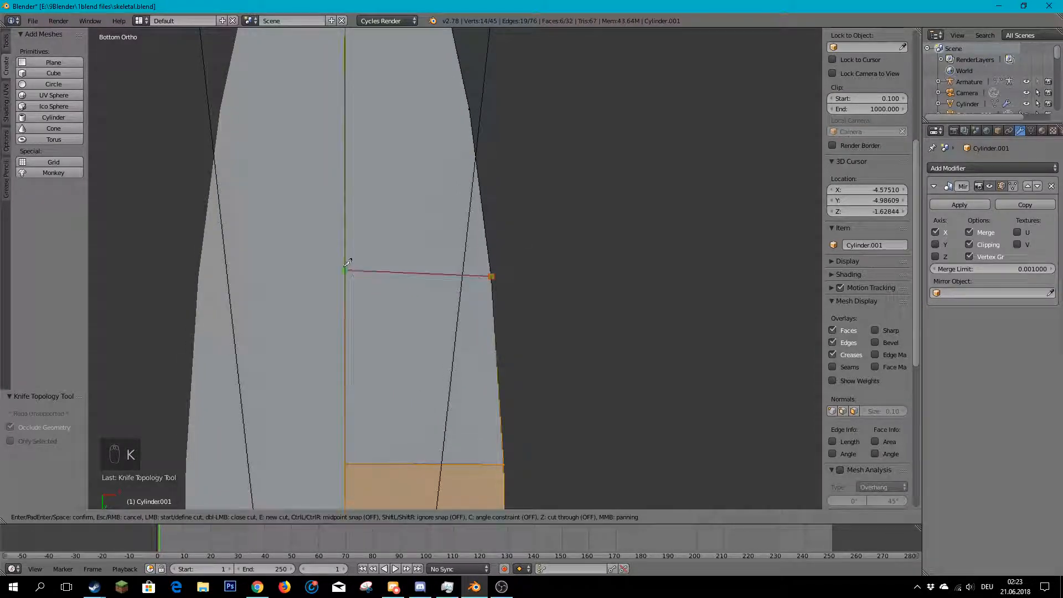
{"action": "left_click", "coordinate": [351, 274]}
{"action": "key", "text": "Return"}
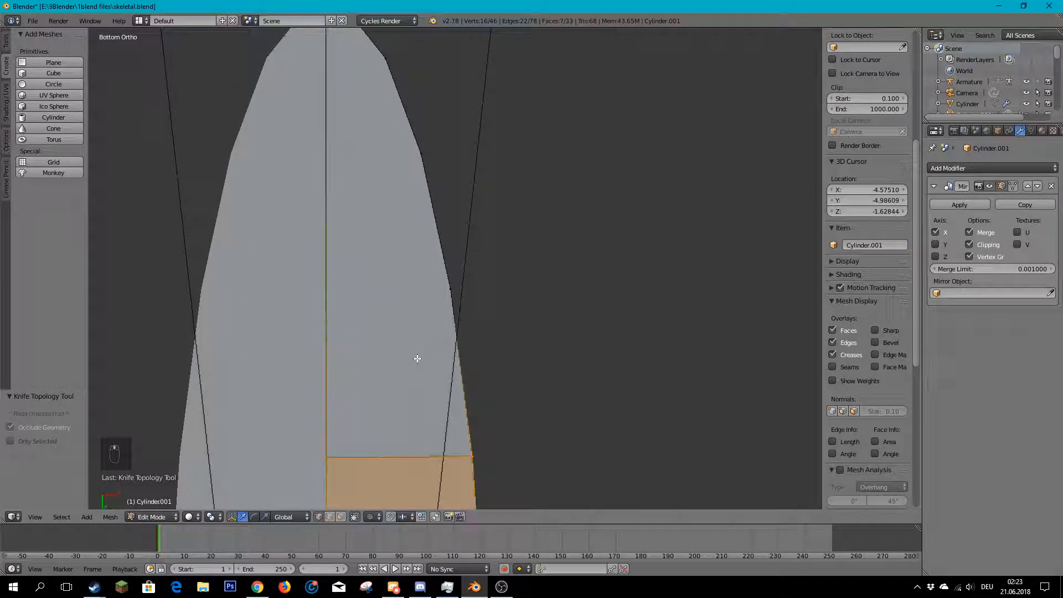
- Knife-cut the underside to the centre line from the third and second side vertices before the near tip's flat edge
{"action": "key", "text": "k"}
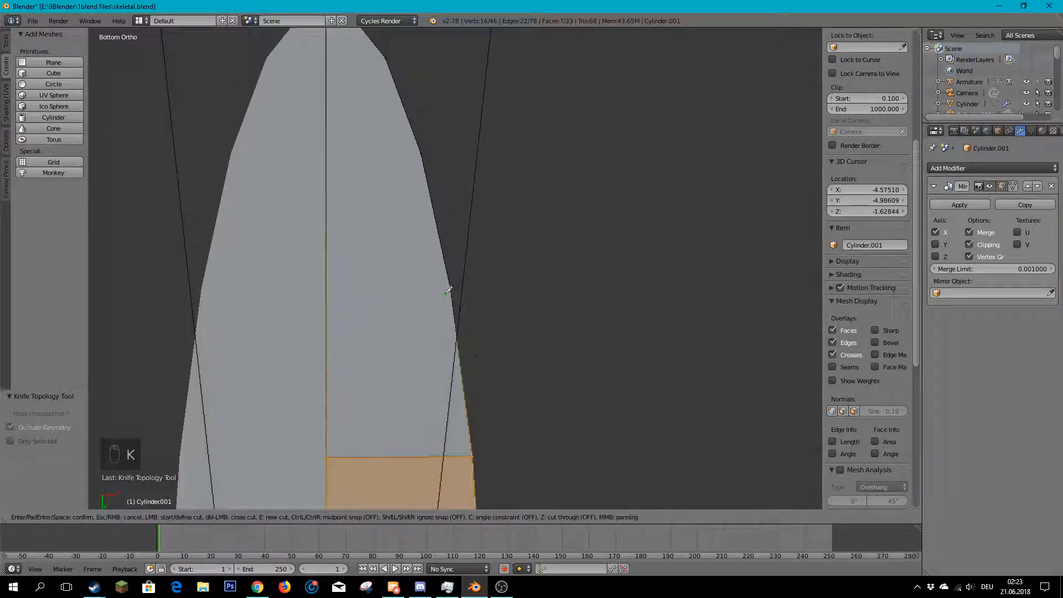
{"action": "left_click", "coordinate": [452, 287]}
{"action": "left_click", "coordinate": [327, 288]}
{"action": "key", "text": "Return"}
{"action": "middle_click_drag", "start_coordinate": [384, 224], "coordinate": [403, 321], "text": "shift"}
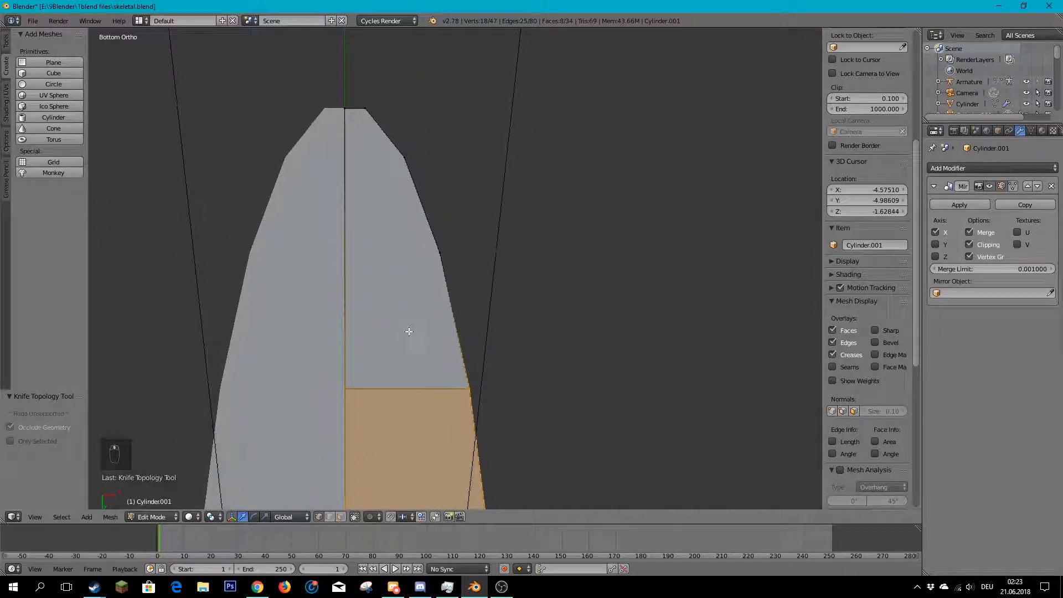
{"action": "key", "text": "k"}
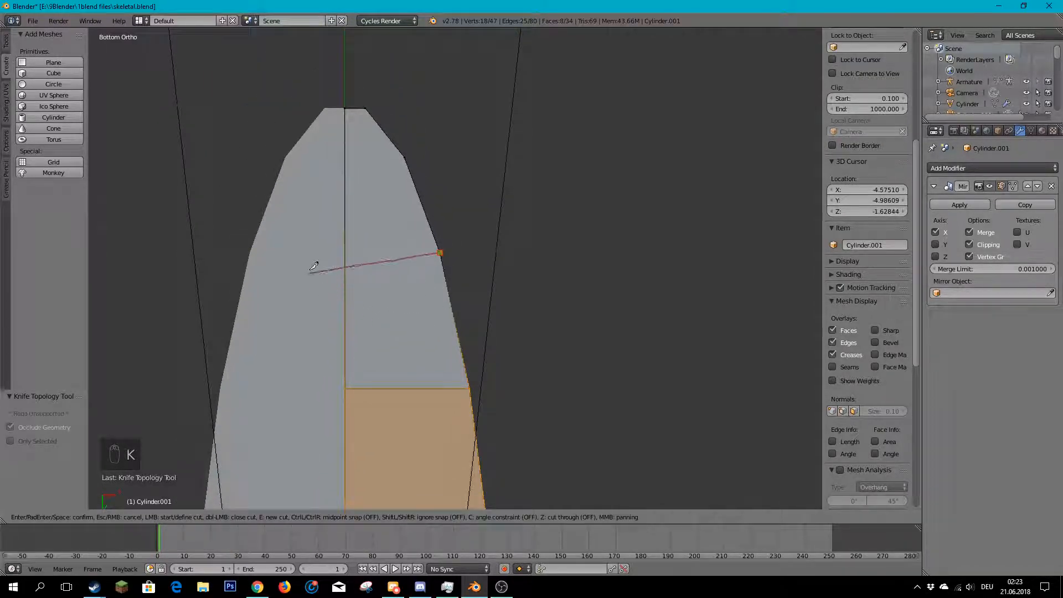
{"action": "left_click", "coordinate": [346, 254]}
{"action": "key", "text": "Return"}
- Knife-cut the underside from the side vertex next to the near tip's flat edge to the centre line
{"action": "middle_click_drag", "start_coordinate": [349, 255], "coordinate": [384, 310], "text": "shift"}
{"action": "key", "text": "k"}
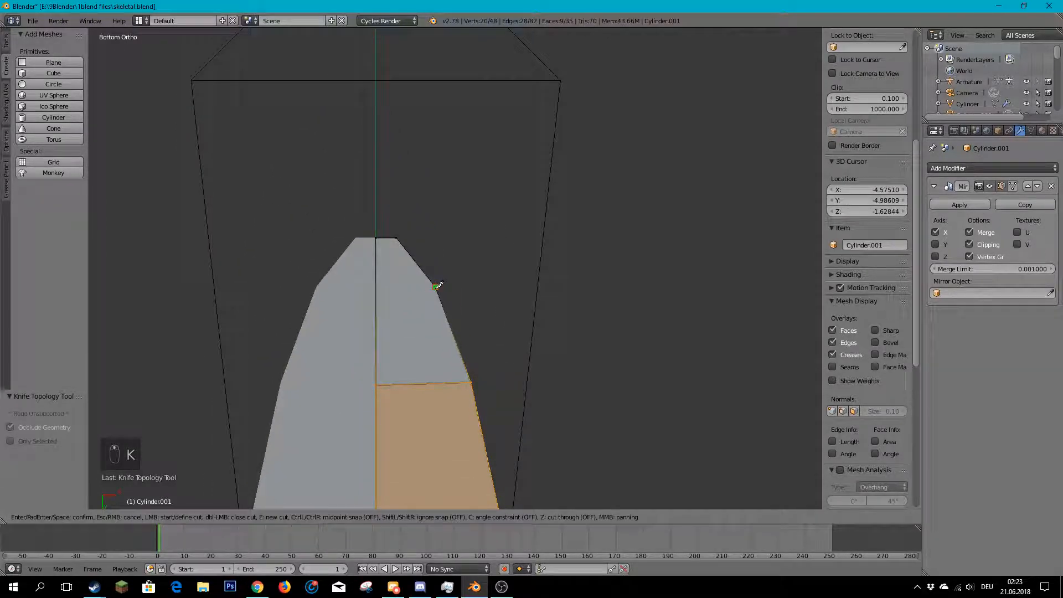
{"action": "left_click", "coordinate": [380, 285]}
{"action": "key", "text": "Return"}
- Examine the cuts on the section's upper face, side wall and underside from several angles
{"action": "middle_click_drag", "start_coordinate": [380, 285], "coordinate": [468, 403]}
{"action": "scroll", "coordinate": [482, 387], "scroll_direction": "up", "scroll_amount": 5}
{"action": "middle_click_drag", "start_coordinate": [513, 351], "coordinate": [567, 292]}
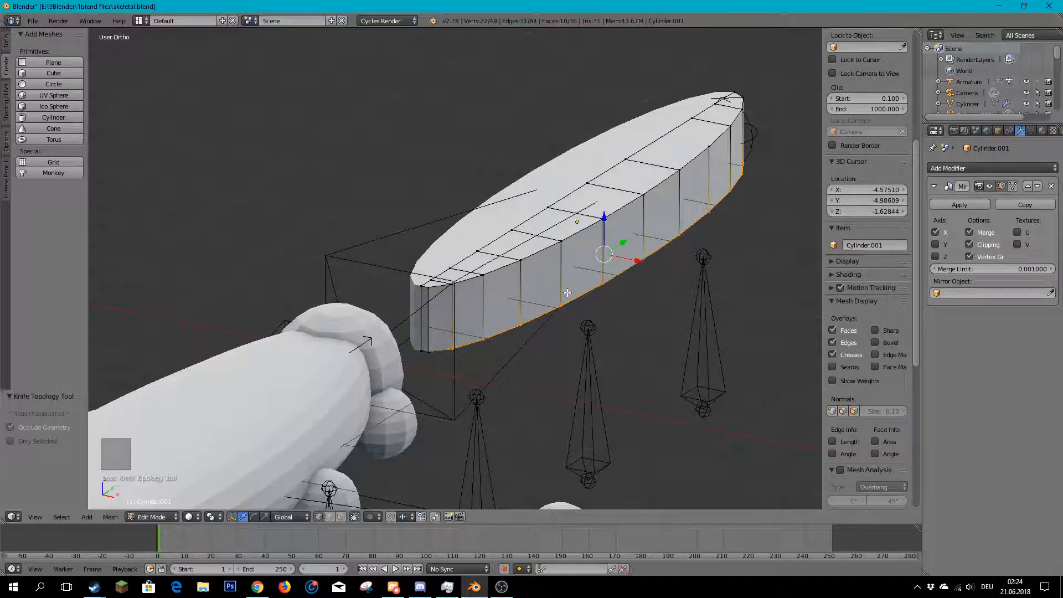
{"action": "scroll", "coordinate": [586, 258], "scroll_direction": "down", "scroll_amount": 3}
{"action": "middle_click_drag", "start_coordinate": [586, 258], "coordinate": [501, 327]}
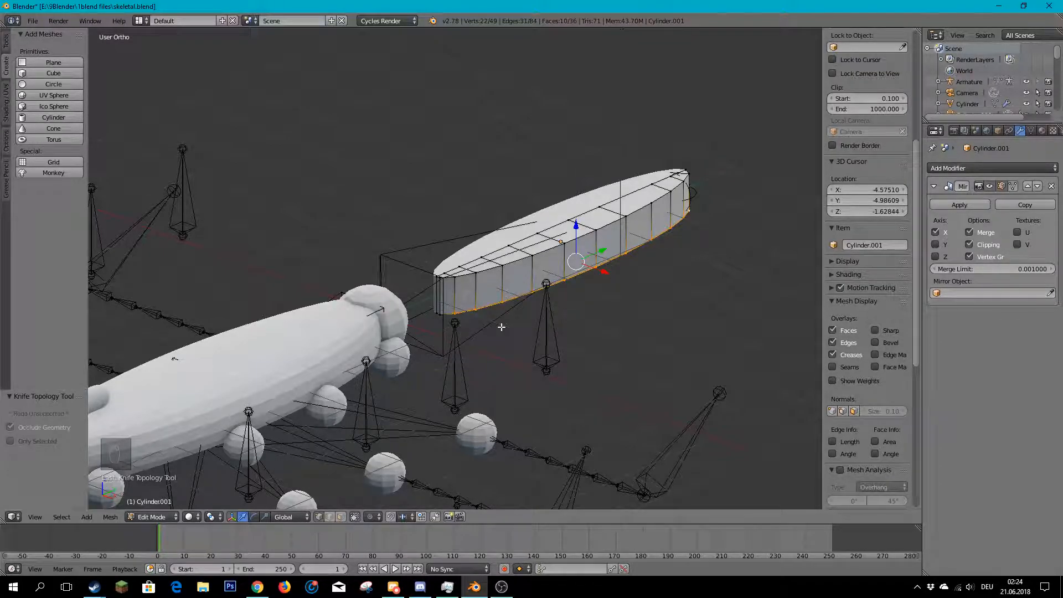
{"action": "scroll", "coordinate": [510, 307], "scroll_direction": "down", "scroll_amount": 2}
{"action": "scroll", "coordinate": [510, 305], "scroll_direction": "up", "scroll_amount": 2}
{"action": "middle_click_drag", "start_coordinate": [510, 304], "coordinate": [499, 273]}
{"action": "scroll", "coordinate": [445, 331], "scroll_direction": "up", "scroll_amount": 2}
{"action": "scroll", "coordinate": [445, 330], "scroll_direction": "up", "scroll_amount": 6}
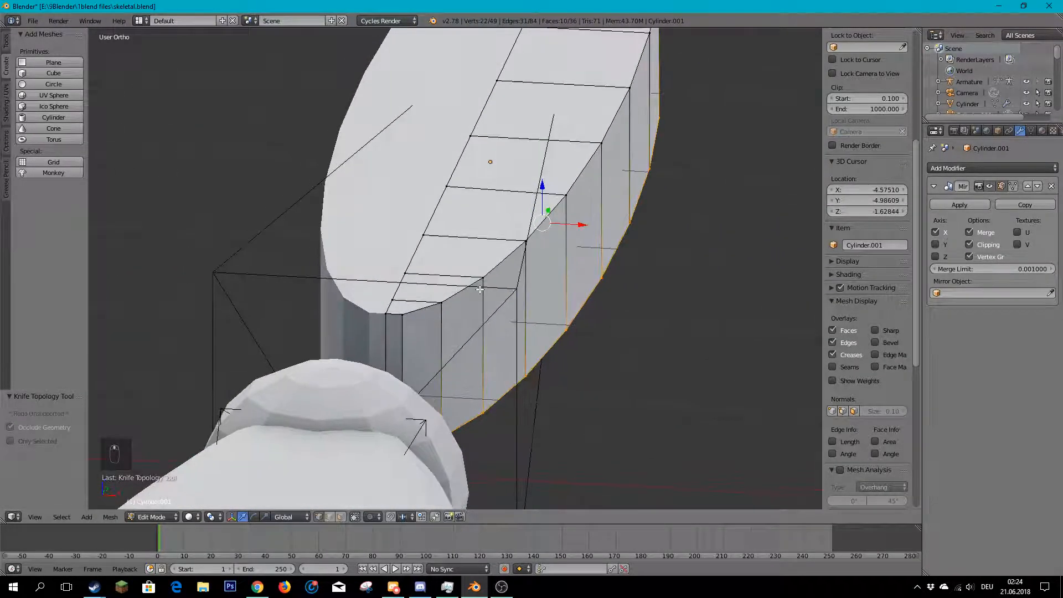
{"action": "scroll", "coordinate": [499, 273], "scroll_direction": "down", "scroll_amount": 4}
{"action": "scroll", "coordinate": [499, 273], "scroll_direction": "down", "scroll_amount": 3}
{"action": "middle_click_drag", "start_coordinate": [534, 204], "coordinate": [564, 248]}
{"action": "scroll", "coordinate": [376, 266], "scroll_direction": "up", "scroll_amount": 4}
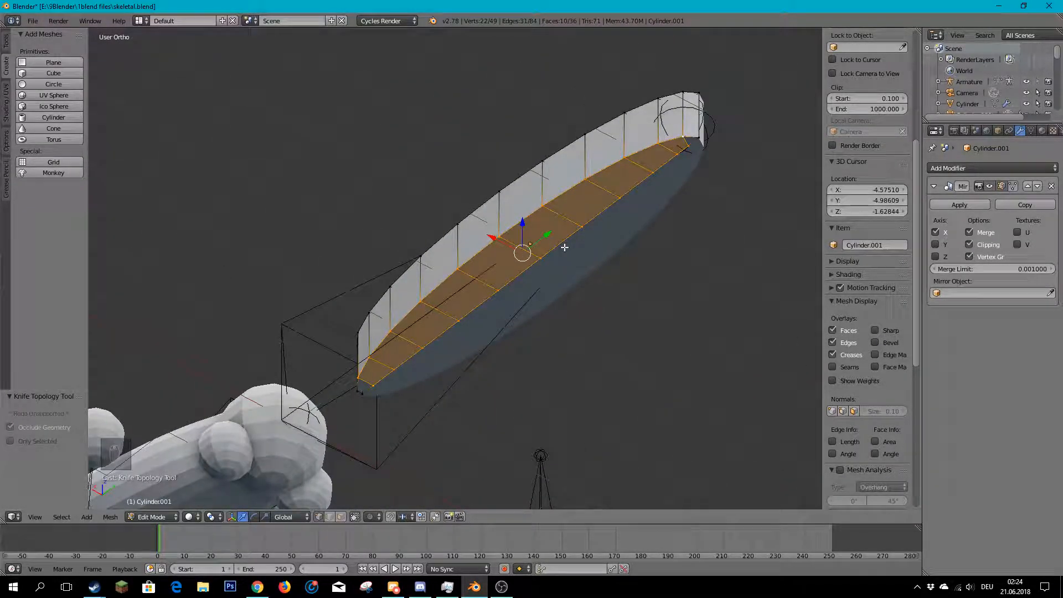
- Switch to face selection, select the small end face at the near tip and inspect it
{"action": "left_click", "coordinate": [341, 517]}
{"action": "right_click", "coordinate": [364, 387]}
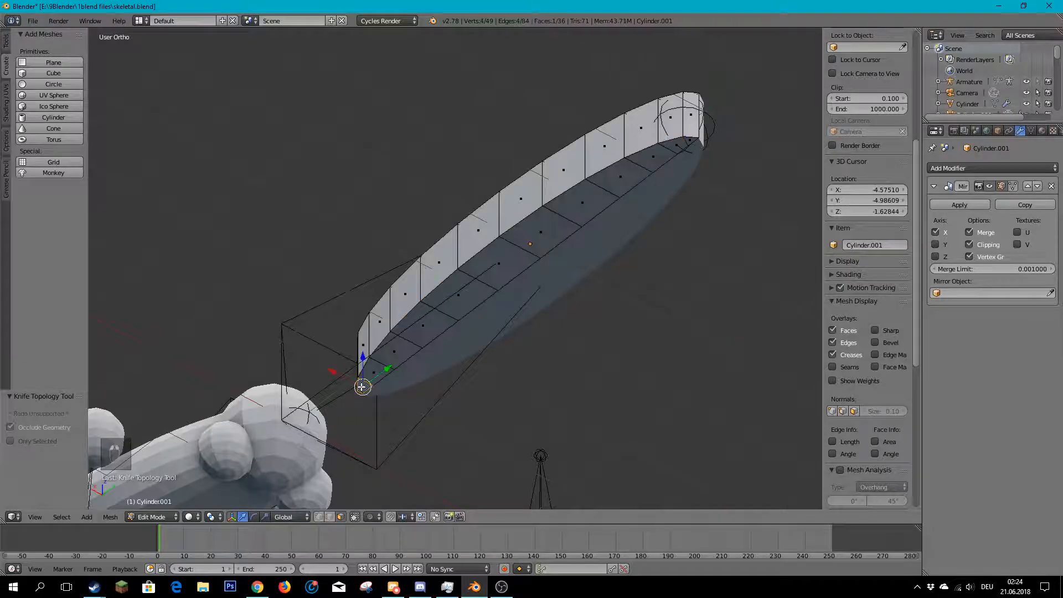
{"action": "scroll", "coordinate": [499, 347], "scroll_direction": "down", "scroll_amount": 2}
{"action": "middle_click_drag", "start_coordinate": [499, 347], "coordinate": [505, 304]}
{"action": "scroll", "coordinate": [534, 328], "scroll_direction": "up", "scroll_amount": 2}
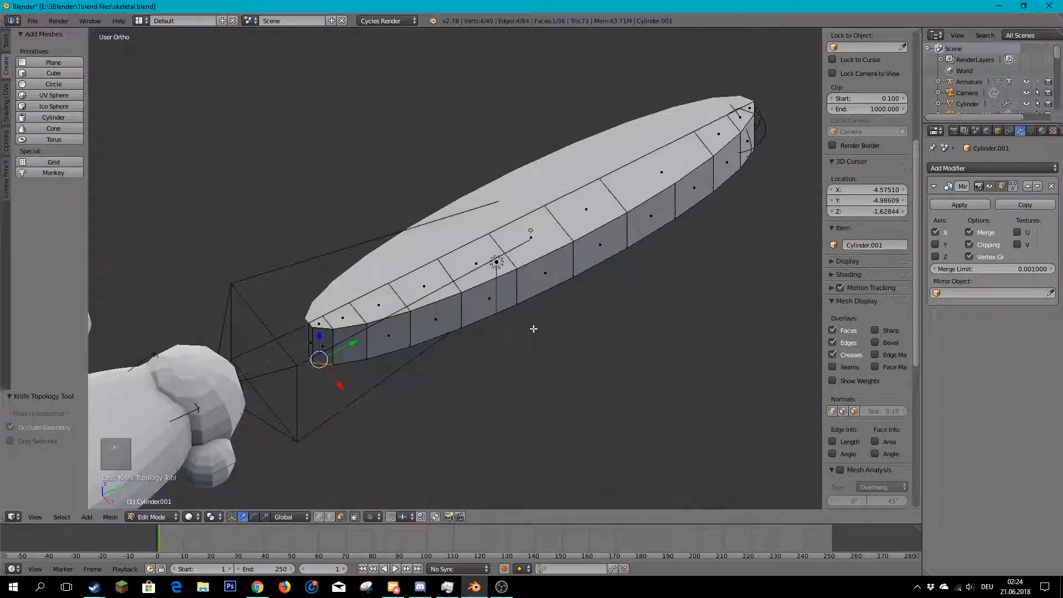
- Return to Object Mode and add a Subdivision Surface modifier to the oval section
{"action": "key", "text": "Tab"}
{"action": "middle_click_drag", "start_coordinate": [612, 328], "coordinate": [554, 327]}
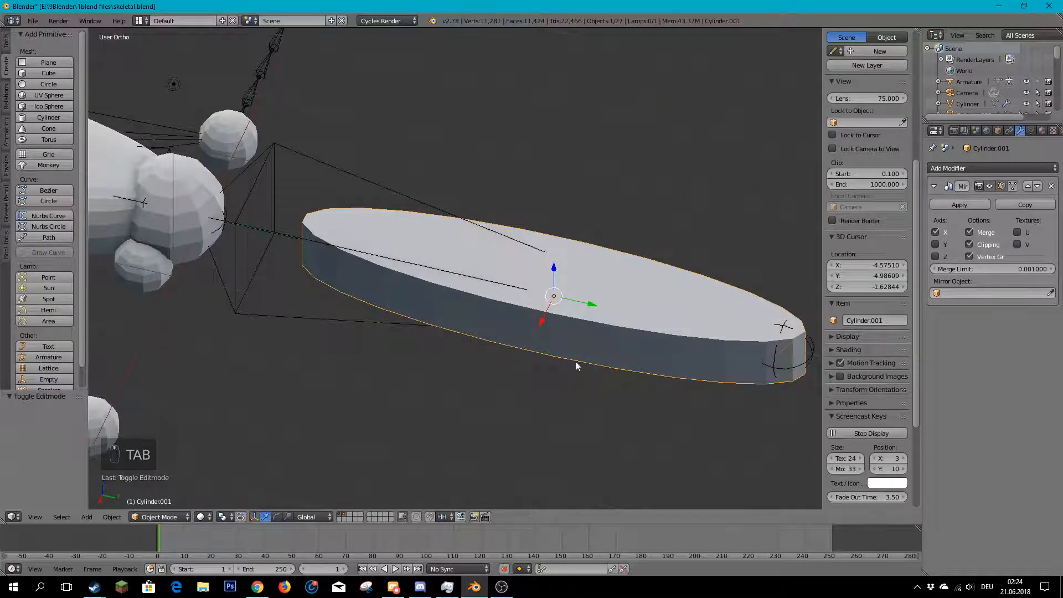
{"action": "scroll", "coordinate": [594, 381], "scroll_direction": "down", "scroll_amount": 4}
{"action": "middle_click_drag", "start_coordinate": [593, 381], "coordinate": [586, 346]}
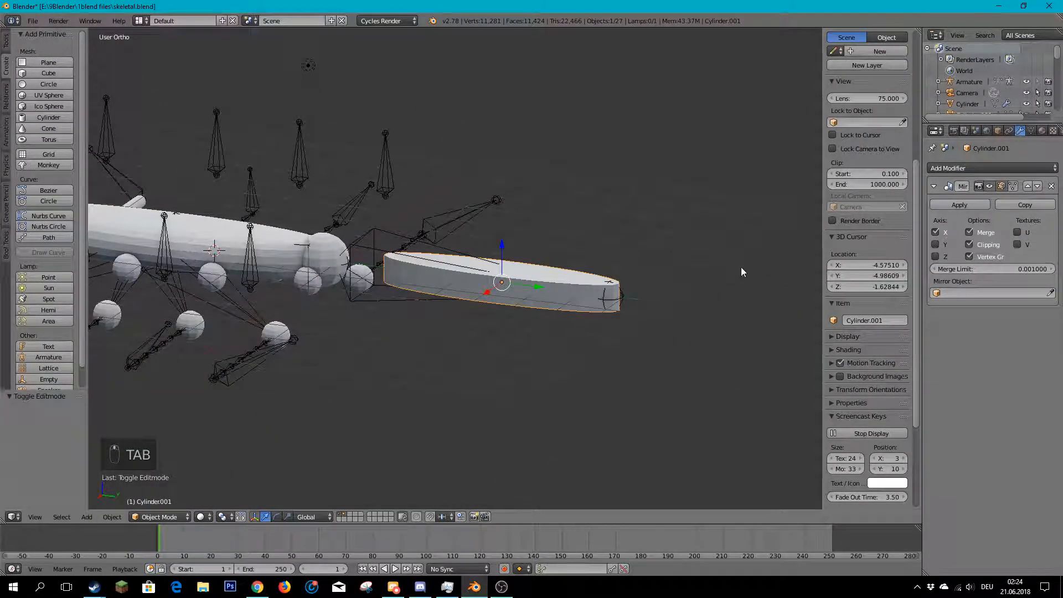
{"action": "left_click", "coordinate": [969, 168]}
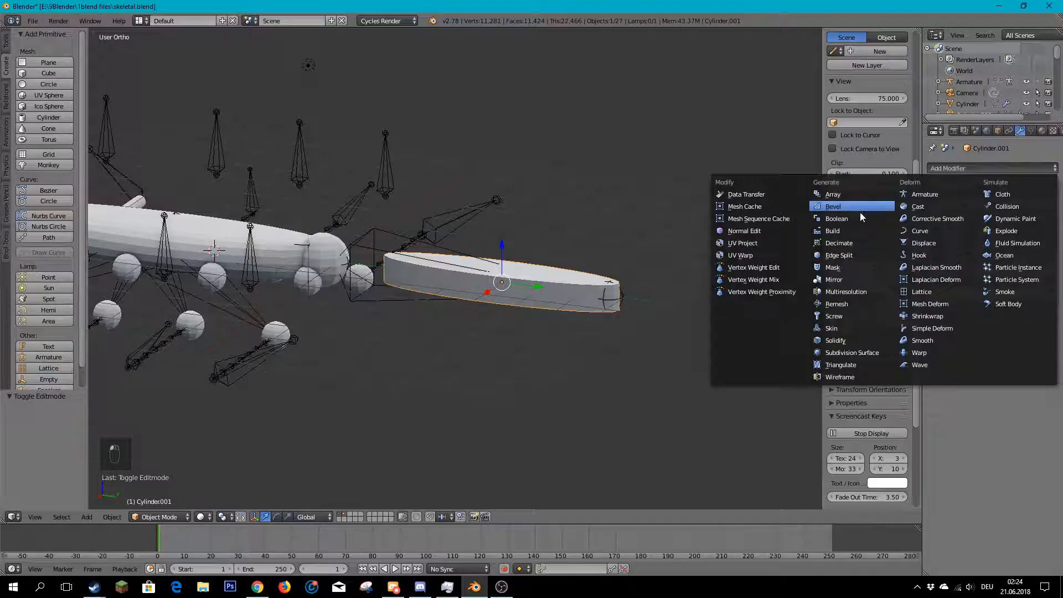
{"action": "left_click", "coordinate": [857, 354]}
- Set the Subdivision Surface modifier's view subdivisions to 2 and check the smoothed section
{"action": "scroll", "coordinate": [531, 269], "scroll_direction": "down", "scroll_amount": 2}
{"action": "middle_click_drag", "start_coordinate": [532, 269], "coordinate": [483, 274]}
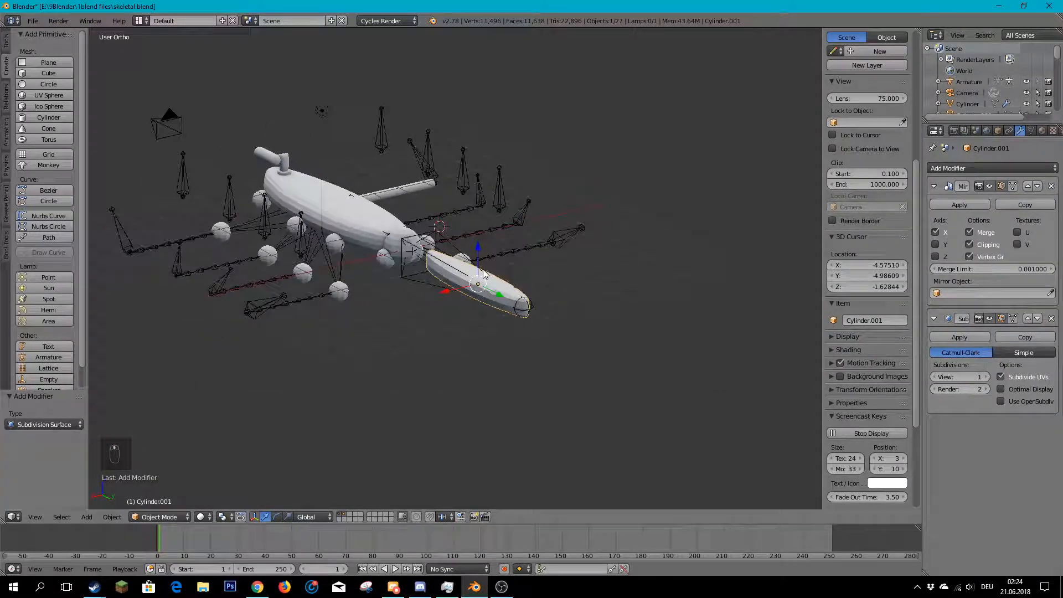
{"action": "scroll", "coordinate": [484, 273], "scroll_direction": "up", "scroll_amount": 7}
{"action": "left_click", "coordinate": [985, 376]}
{"action": "middle_click_drag", "start_coordinate": [665, 355], "coordinate": [575, 376]}
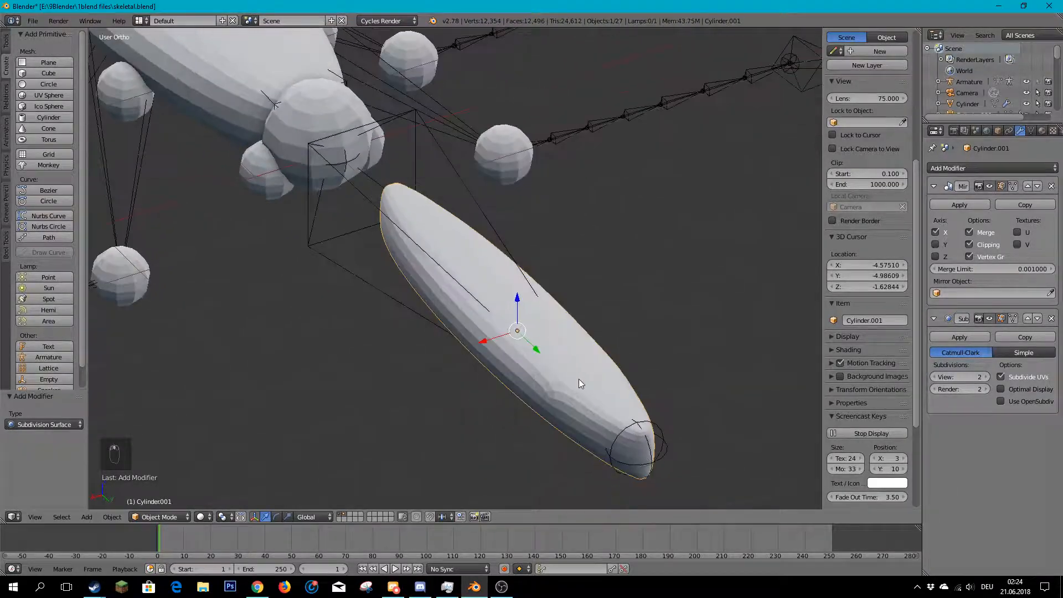
- In vertex select mode, knife-cut the oval section's upper face from the unconnected side vertex near the outer tip to the centre line
{"action": "key", "text": "Tab"}
{"action": "right_click", "coordinate": [550, 389]}
{"action": "left_click", "coordinate": [319, 517]}
{"action": "right_click", "coordinate": [548, 389]}
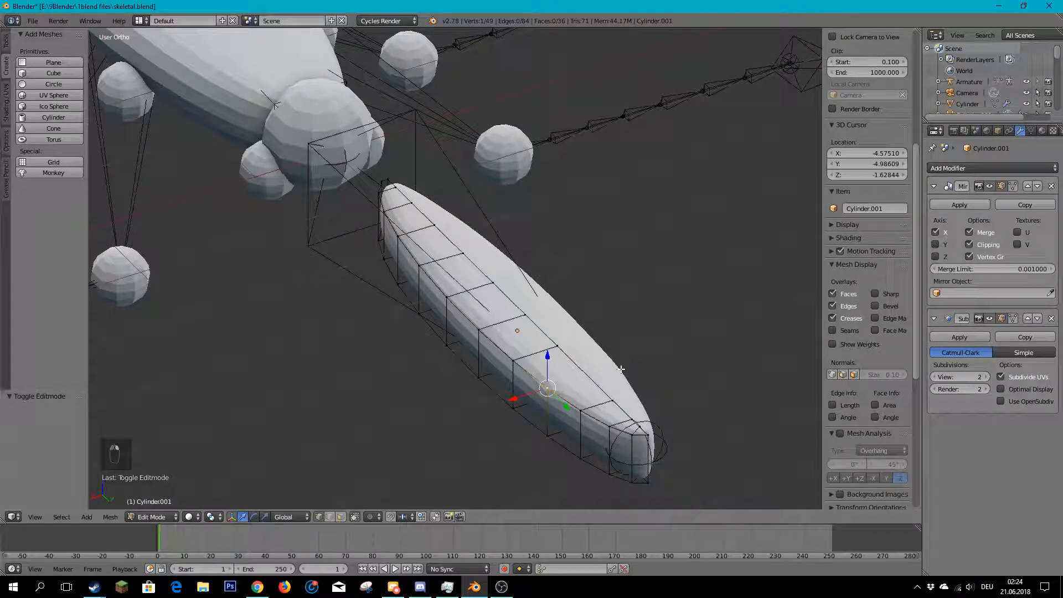
{"action": "key", "text": "KP_Decimal"}
{"action": "middle_click_drag", "start_coordinate": [516, 197], "coordinate": [528, 260]}
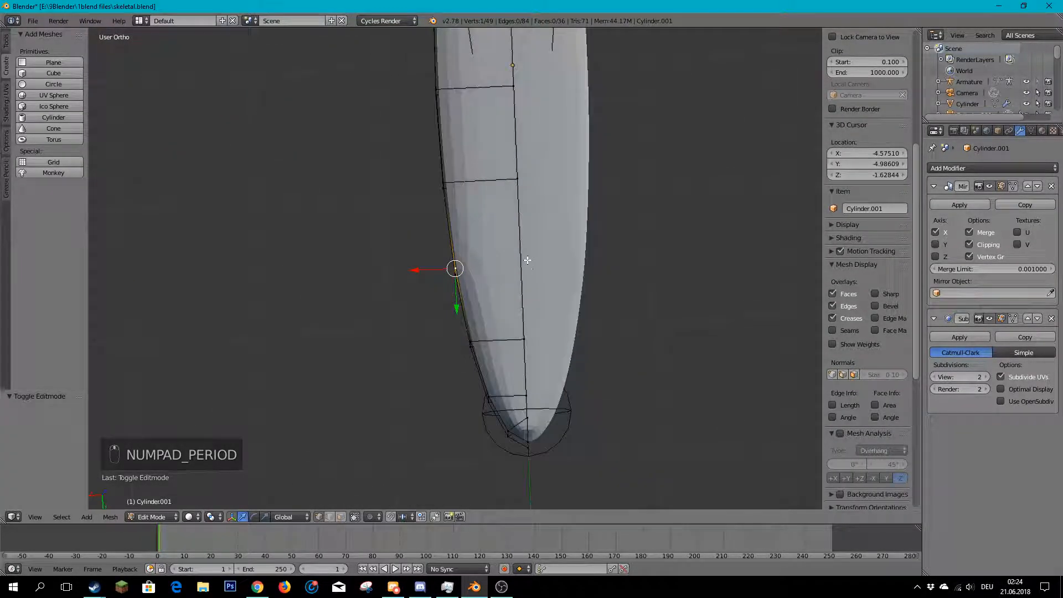
{"action": "key", "text": "k"}
{"action": "middle_click_drag", "start_coordinate": [482, 266], "coordinate": [474, 254]}
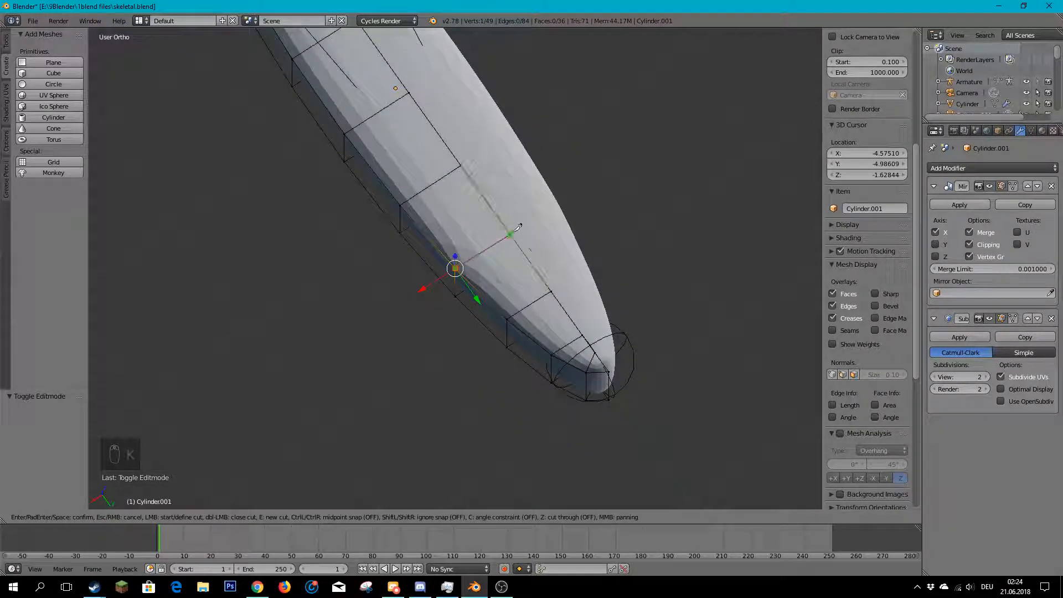
{"action": "left_click", "coordinate": [510, 235]}
{"action": "key", "text": "Return"}
- Examine the section's crosswise cuts and its smoothed shape from above, below and the side, in both Edit and Object Mode
{"action": "scroll", "coordinate": [449, 250], "scroll_direction": "down", "scroll_amount": 1}
{"action": "middle_click_drag", "start_coordinate": [449, 249], "coordinate": [498, 145]}
{"action": "scroll", "coordinate": [463, 282], "scroll_direction": "down", "scroll_amount": 2}
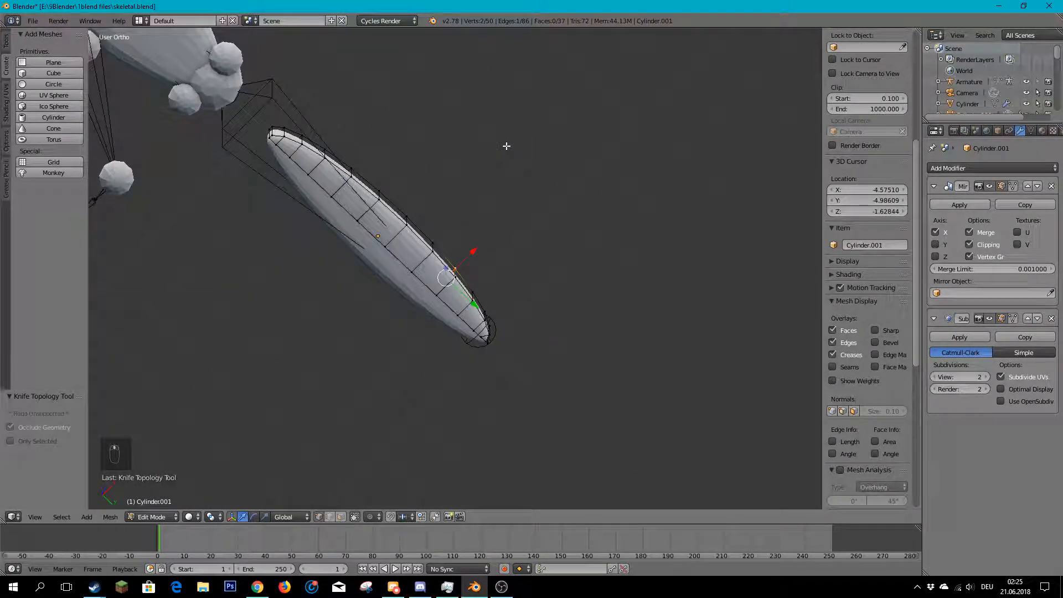
{"action": "middle_click_drag", "start_coordinate": [527, 220], "coordinate": [381, 316]}
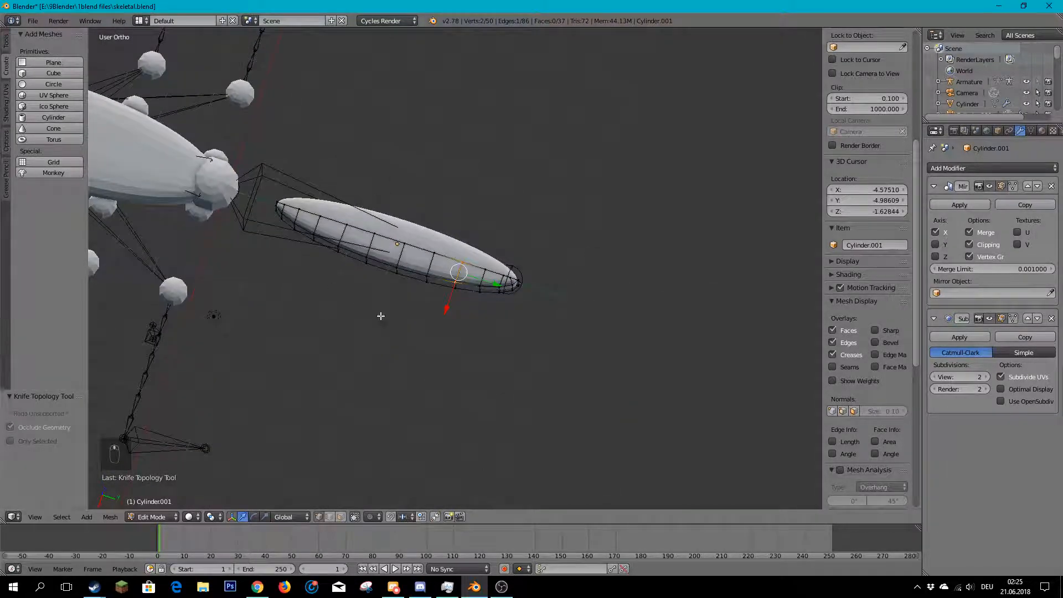
{"action": "middle_click_drag", "start_coordinate": [340, 276], "coordinate": [372, 308], "text": "shift"}
{"action": "scroll", "coordinate": [373, 309], "scroll_direction": "up", "scroll_amount": 8}
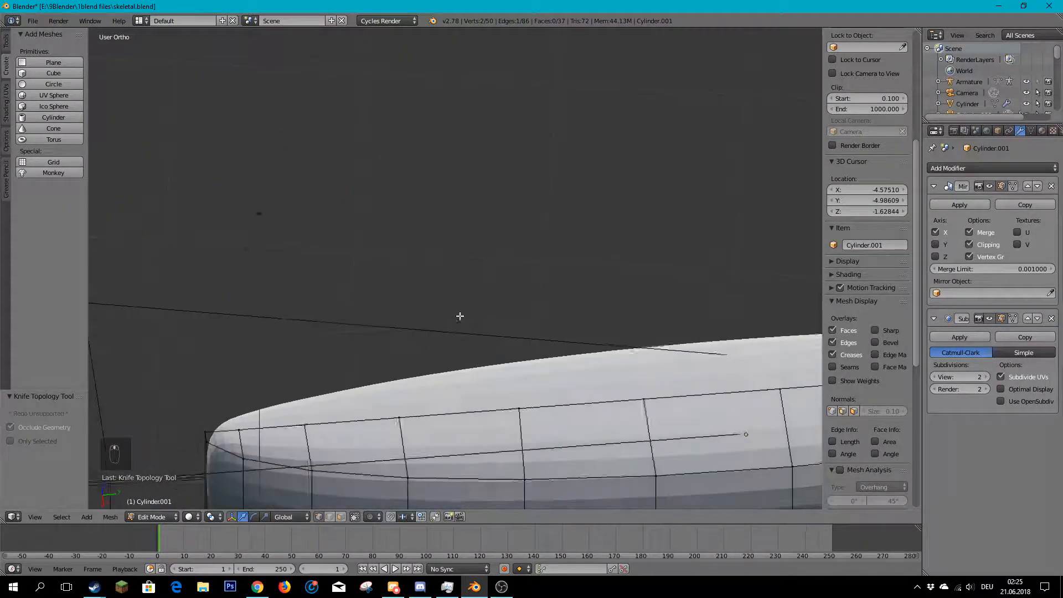
{"action": "scroll", "coordinate": [479, 263], "scroll_direction": "down", "scroll_amount": 10}
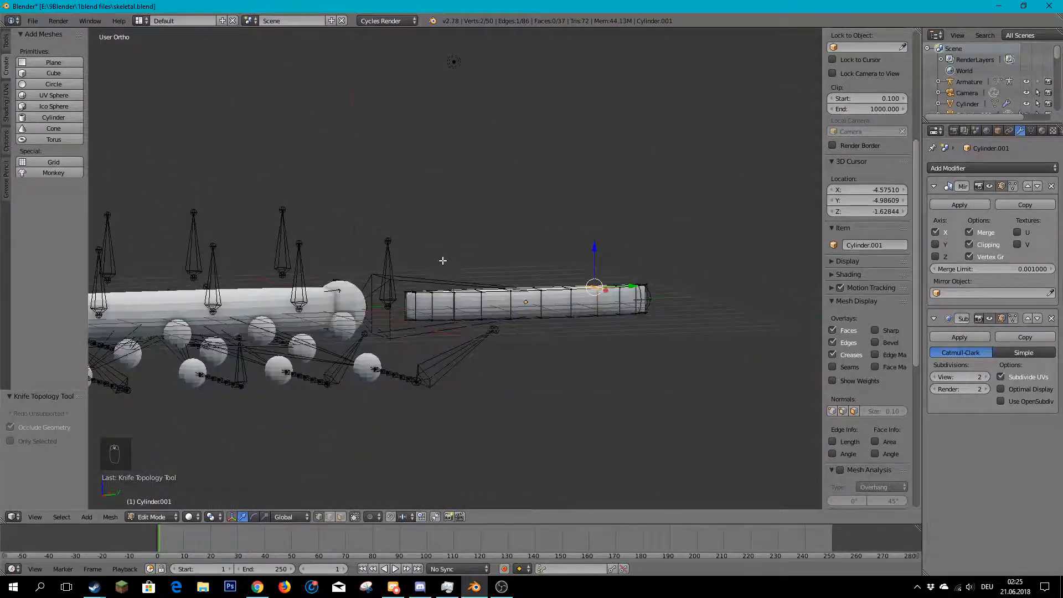
{"action": "key", "text": "Tab"}
{"action": "middle_click_drag", "start_coordinate": [412, 348], "coordinate": [404, 323]}
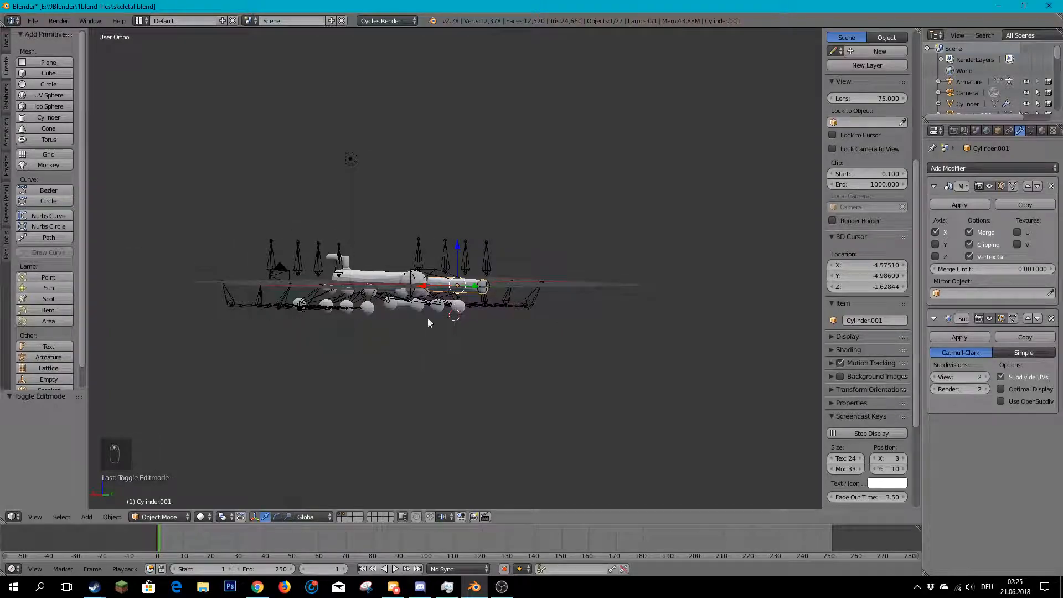
{"action": "key", "text": "Tab"}
{"action": "middle_click_drag", "start_coordinate": [492, 331], "coordinate": [375, 268]}
{"action": "scroll", "coordinate": [375, 268], "scroll_direction": "up", "scroll_amount": 4}
{"action": "middle_click_drag", "start_coordinate": [425, 161], "coordinate": [438, 187]}
- Select the underside vertices at the section's outer tip and move them -0.253 along Y to slant the end
{"action": "right_click", "coordinate": [498, 273]}
{"action": "mouse_move", "coordinate": [515, 301]}
{"action": "middle_mouse_down"}
{"action": "mouse_move", "coordinate": [570, 291]}
{"action": "mouse_move", "coordinate": [529, 295]}
{"action": "middle_mouse_up"}
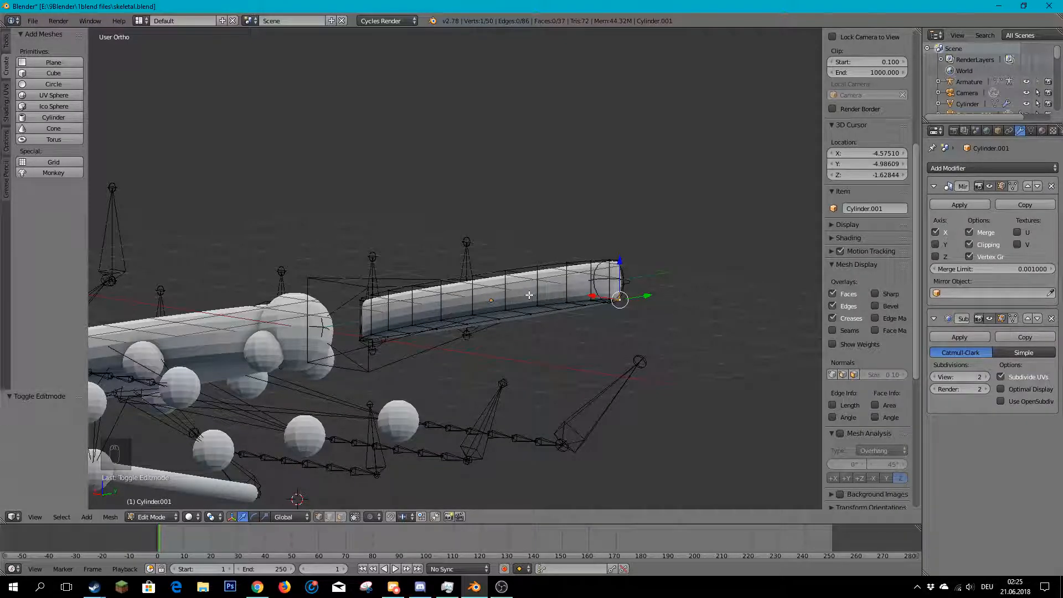
{"action": "key", "text": "KP_Decimal"}
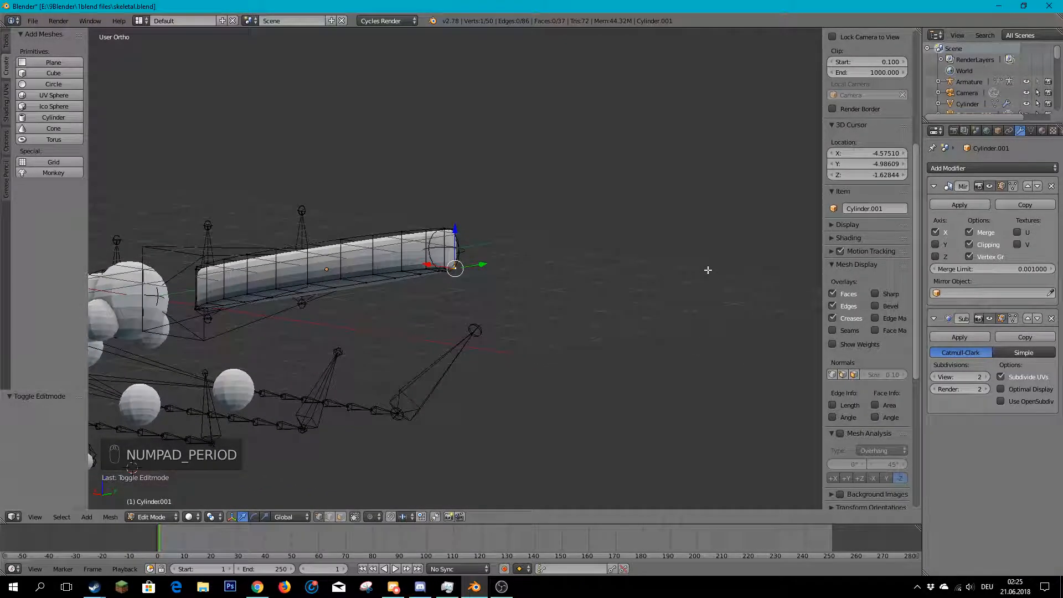
{"action": "middle_click_drag", "start_coordinate": [475, 229], "coordinate": [395, 296]}
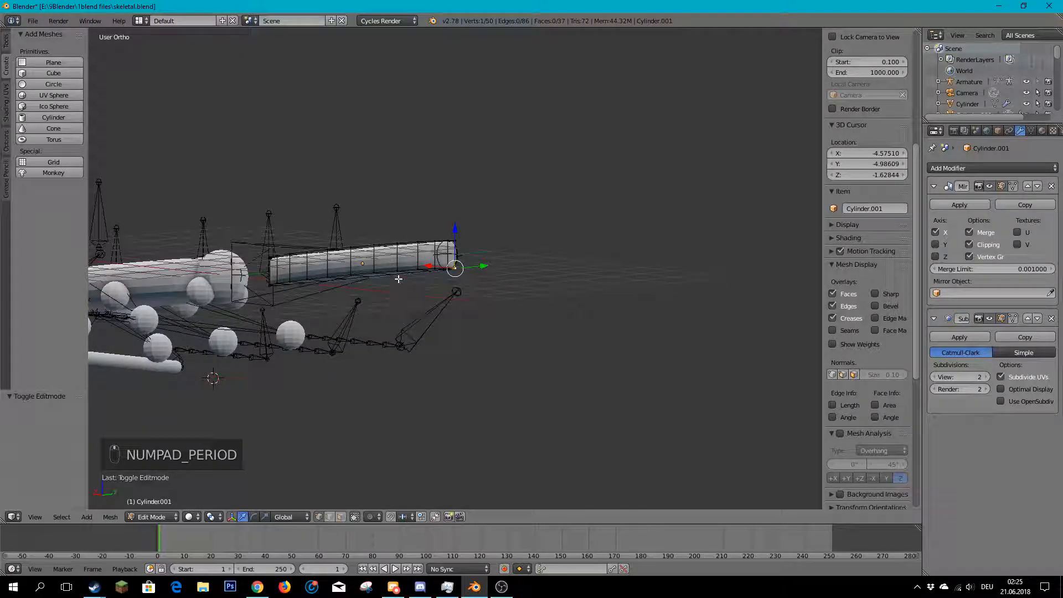
{"action": "scroll", "coordinate": [458, 277], "scroll_direction": "up", "scroll_amount": 9}
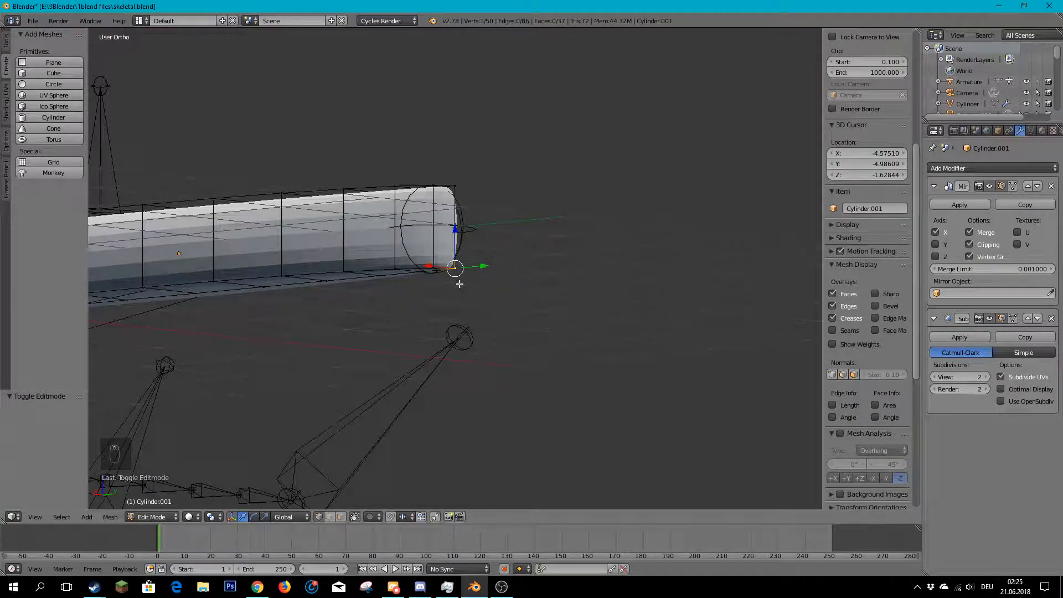
{"action": "middle_click_drag", "start_coordinate": [471, 273], "coordinate": [445, 123]}
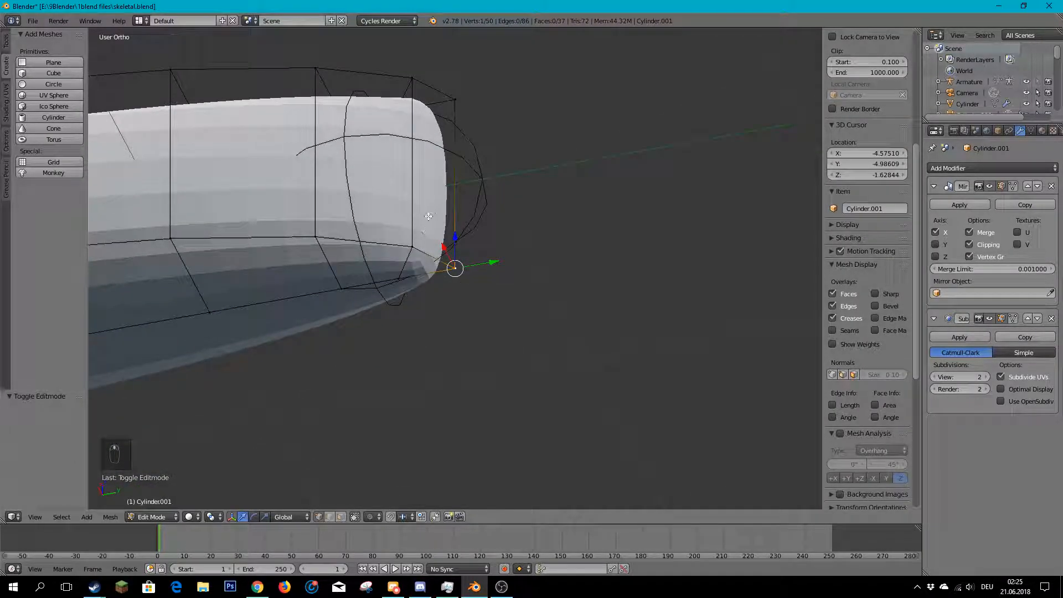
{"action": "right_click", "coordinate": [401, 276], "text": "shift"}
{"action": "right_click", "coordinate": [412, 248], "text": "shift"}
{"action": "scroll", "coordinate": [382, 255], "scroll_direction": "down", "scroll_amount": 2}
{"action": "middle_click_drag", "start_coordinate": [357, 261], "coordinate": [487, 245]}
{"action": "right_click", "coordinate": [361, 240], "text": "shift"}
{"action": "left_click_drag", "start_coordinate": [453, 249], "coordinate": [445, 251]}
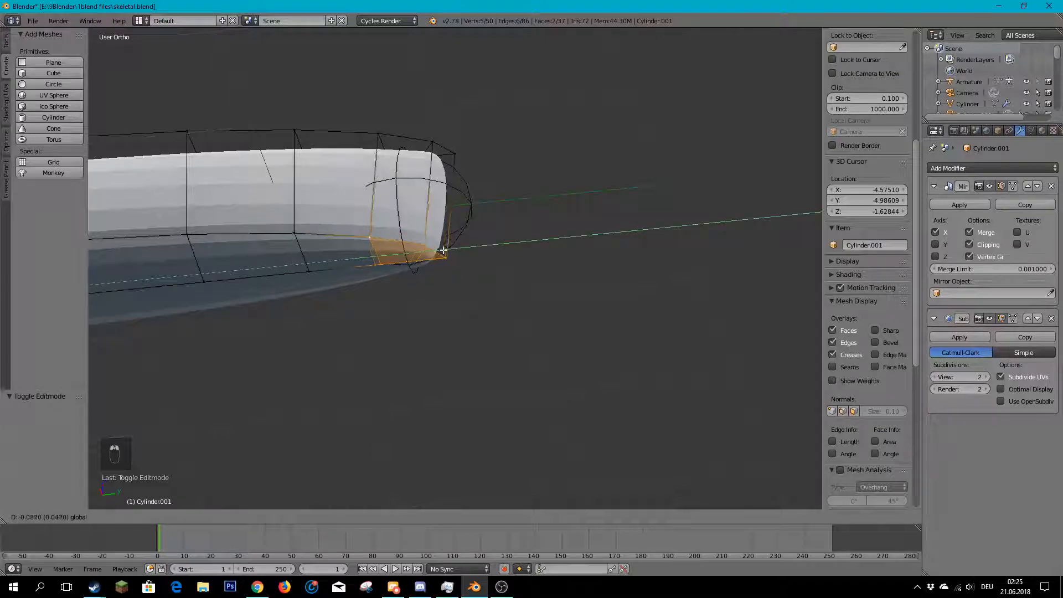
{"action": "left_click", "coordinate": [406, 250]}
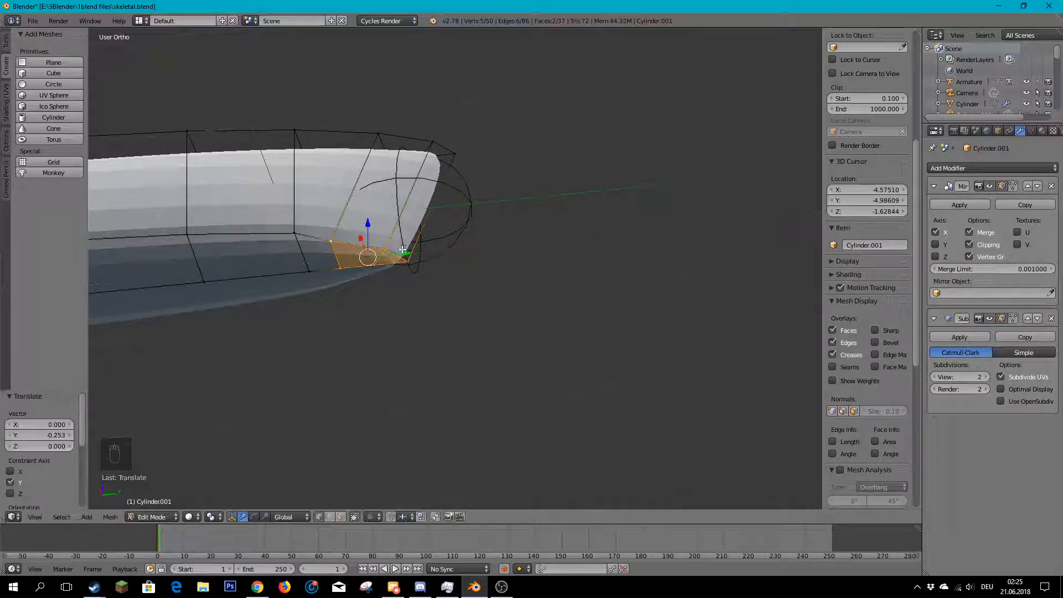
- Move the adjacent crosswise edge on the section's underside -0.208 along Y and return to Object Mode
{"action": "right_click", "coordinate": [307, 268]}
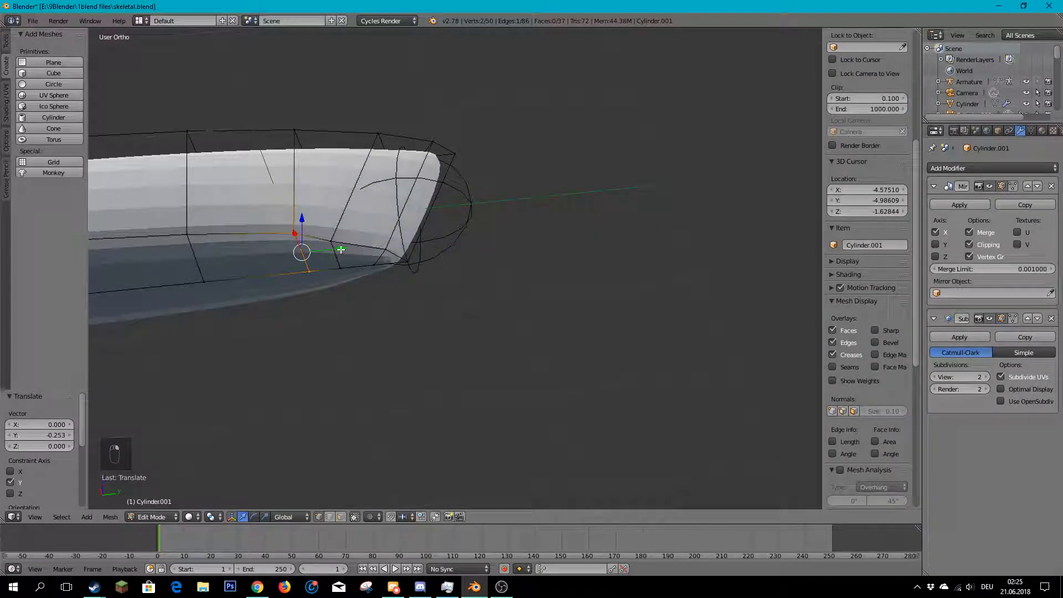
{"action": "key", "text": "g"}
{"action": "key", "text": "y"}
{"action": "left_click", "coordinate": [300, 251]}
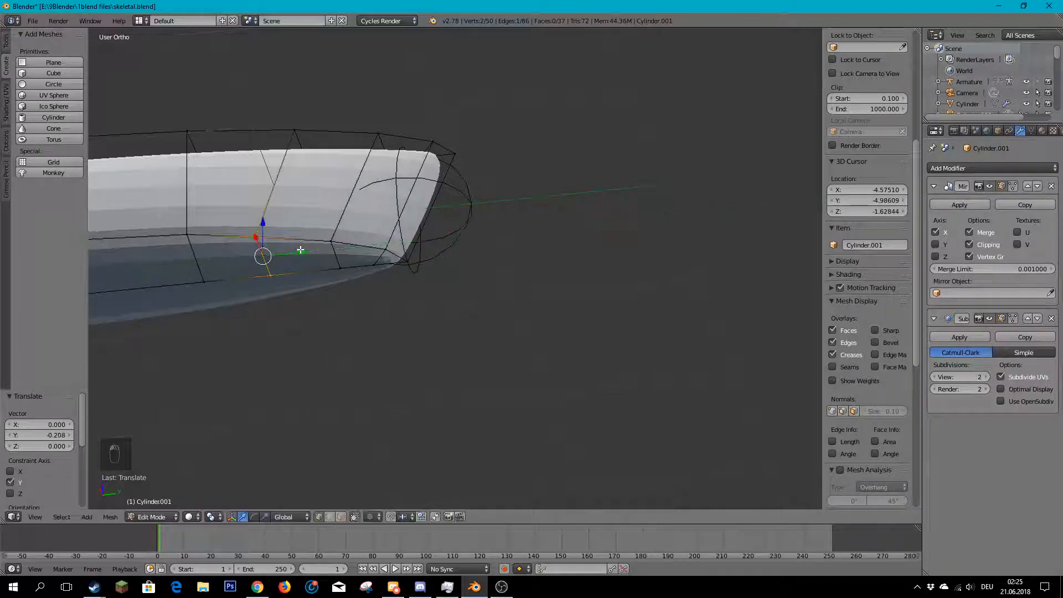
{"action": "scroll", "coordinate": [307, 253], "scroll_direction": "down", "scroll_amount": 3}
{"action": "middle_click_drag", "start_coordinate": [312, 258], "coordinate": [355, 341]}
{"action": "middle_click_drag", "start_coordinate": [428, 253], "coordinate": [363, 258]}
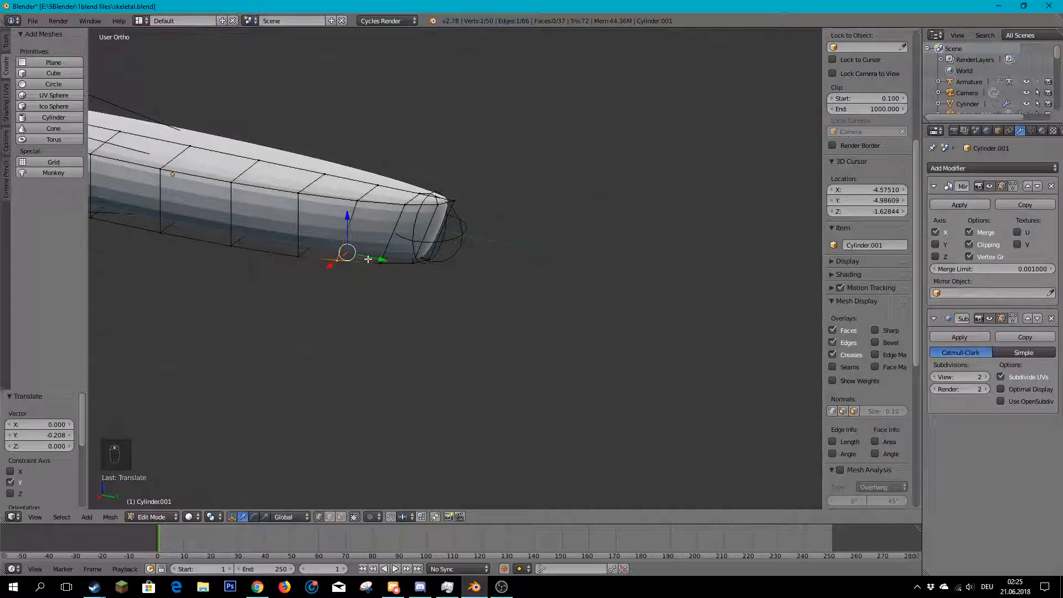
{"action": "middle_click_drag", "start_coordinate": [532, 277], "coordinate": [553, 200]}
{"action": "scroll", "coordinate": [323, 164], "scroll_direction": "down", "scroll_amount": 7}
{"action": "scroll", "coordinate": [425, 254], "scroll_direction": "up", "scroll_amount": 5}
{"action": "key", "text": "Tab"}
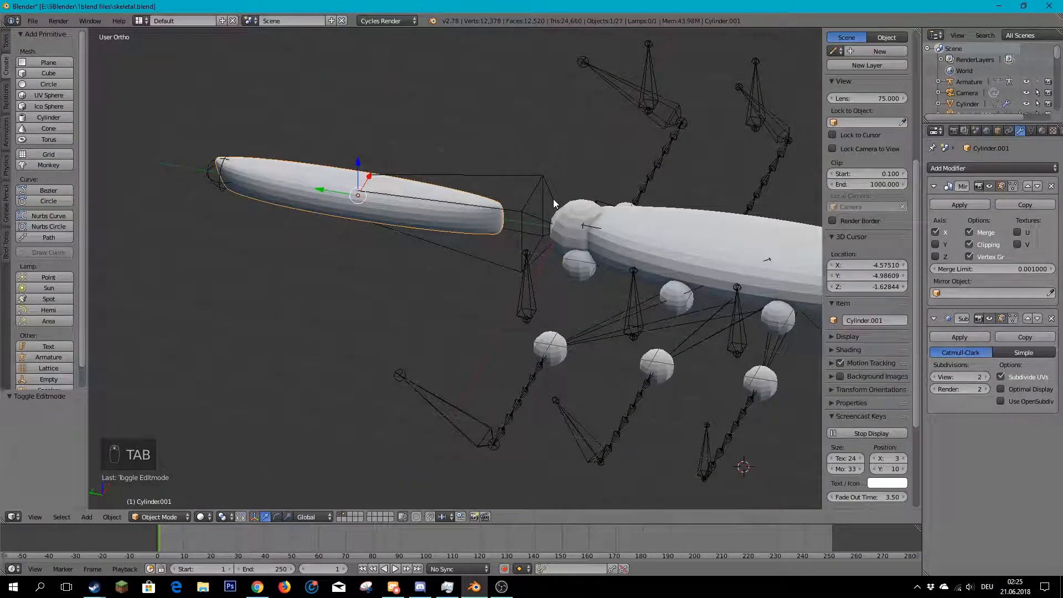
- Unhide the hidden sphere at the section's inner end and switch to a perspective view of the creature
{"action": "key", "text": "alt+h"}
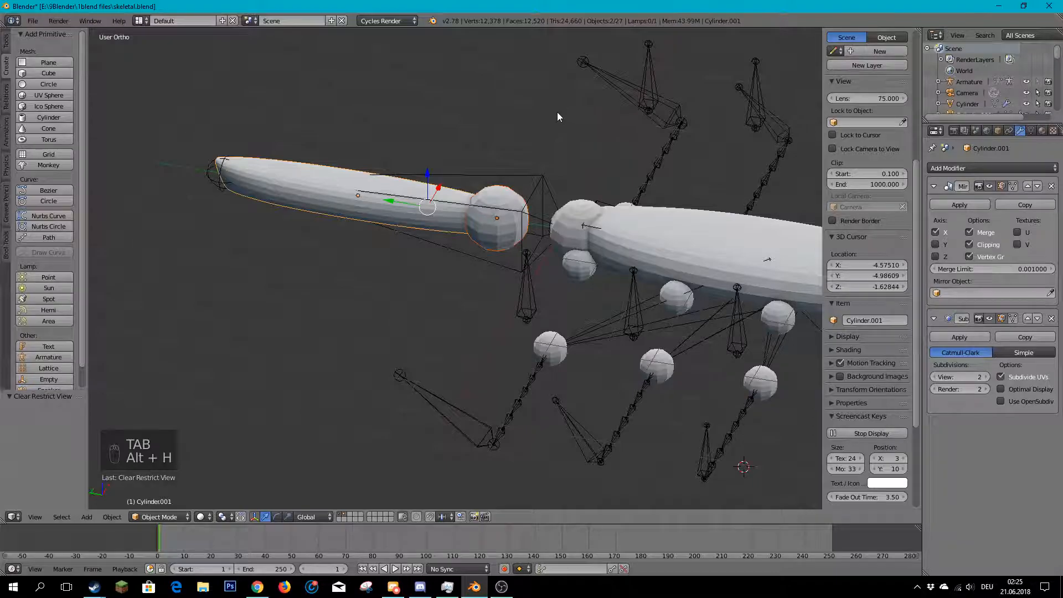
{"action": "middle_click_drag", "start_coordinate": [557, 112], "coordinate": [478, 228], "text": "shift"}
{"action": "scroll", "coordinate": [467, 344], "scroll_direction": "up", "scroll_amount": 5}
{"action": "middle_click_drag", "start_coordinate": [467, 345], "coordinate": [470, 290]}
{"action": "scroll", "coordinate": [574, 319], "scroll_direction": "down", "scroll_amount": 6}
{"action": "key", "text": "KP_Decimal"}
{"action": "key", "text": "KP_5"}
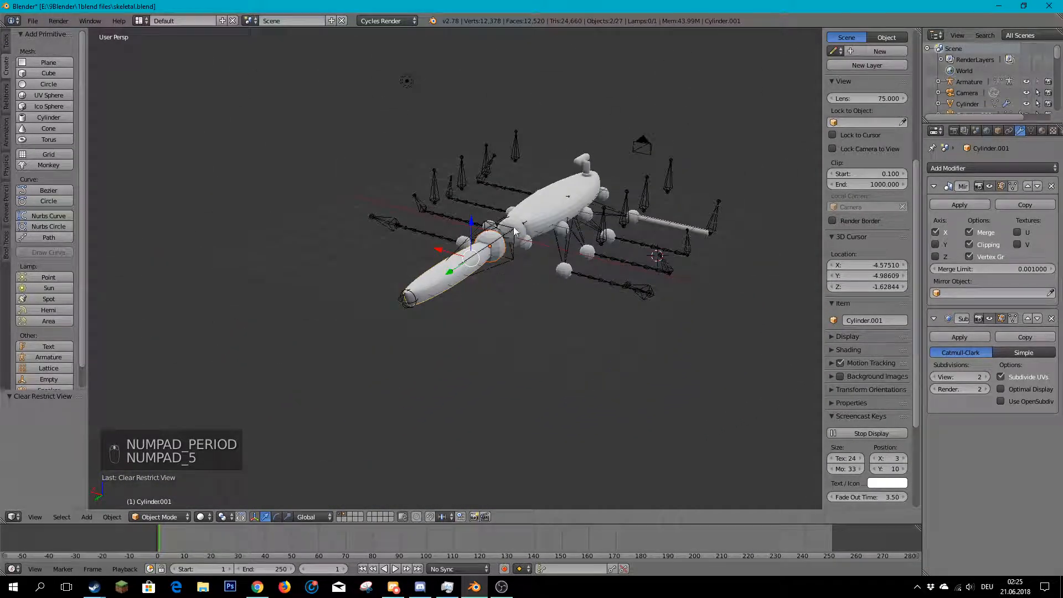
{"action": "middle_click_drag", "start_coordinate": [358, 287], "coordinate": [453, 202]}
{"action": "scroll", "coordinate": [639, 274], "scroll_direction": "up", "scroll_amount": 5}
- Select the section's inner-end sphere, preview the whole creature in rendered shading and return to solid shading
{"action": "right_click", "coordinate": [546, 210]}
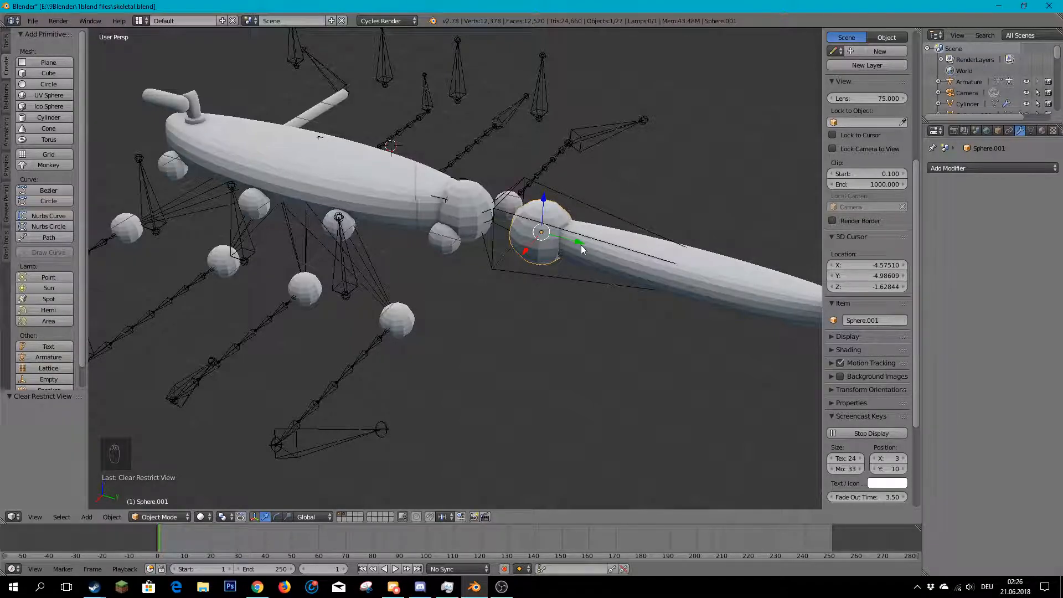
{"action": "scroll", "coordinate": [581, 245], "scroll_direction": "down", "scroll_amount": 4}
{"action": "middle_click_drag", "start_coordinate": [462, 262], "coordinate": [498, 234]}
{"action": "middle_click_drag", "start_coordinate": [556, 214], "coordinate": [563, 220]}
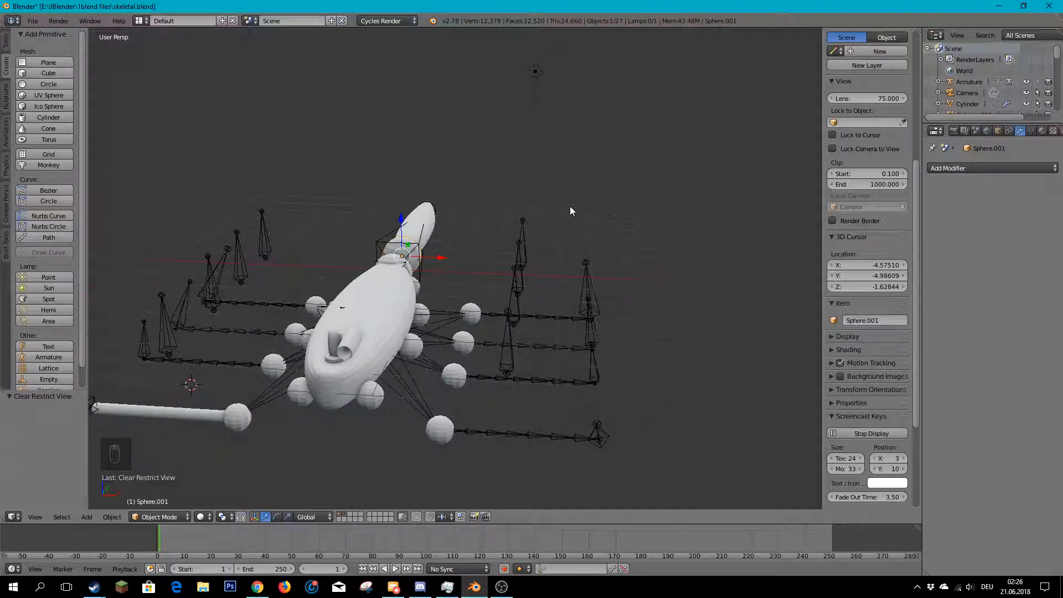
{"action": "key", "text": "shift+z"}
{"action": "mouse_move", "coordinate": [503, 285]}
{"action": "middle_mouse_down"}
{"action": "mouse_move", "coordinate": [486, 298]}
{"action": "mouse_move", "coordinate": [499, 284]}
{"action": "middle_mouse_up"}
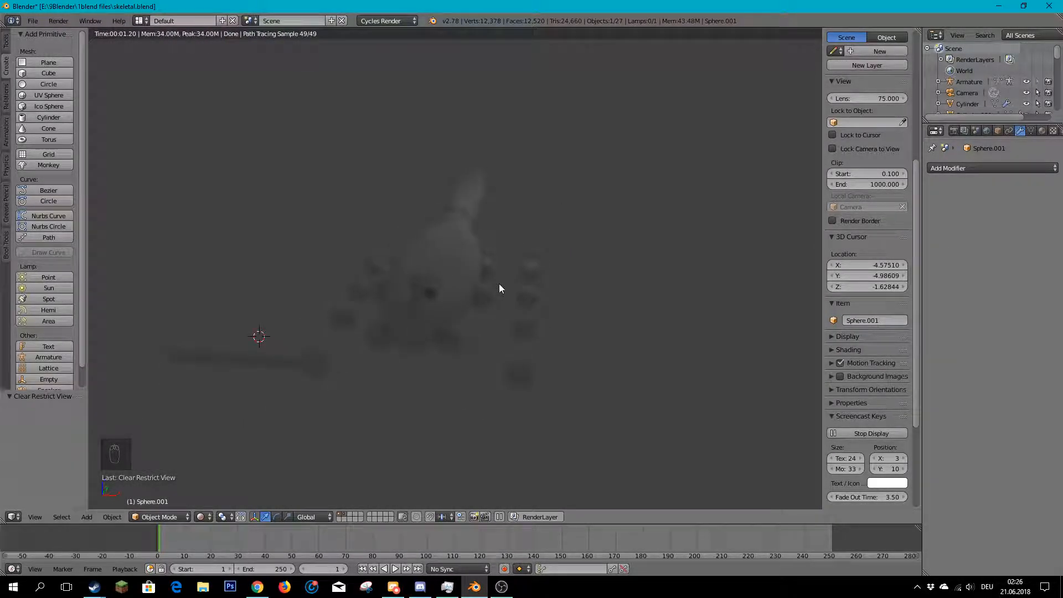
{"action": "key", "text": "shift+z"}
{"action": "mouse_move", "coordinate": [500, 284]}
{"action": "middle_mouse_down"}
{"action": "mouse_move", "coordinate": [476, 298]}
{"action": "mouse_move", "coordinate": [507, 279]}
{"action": "mouse_move", "coordinate": [514, 293]}
{"action": "middle_mouse_up"}
{"action": "scroll", "coordinate": [507, 285], "scroll_direction": "up", "scroll_amount": 2}
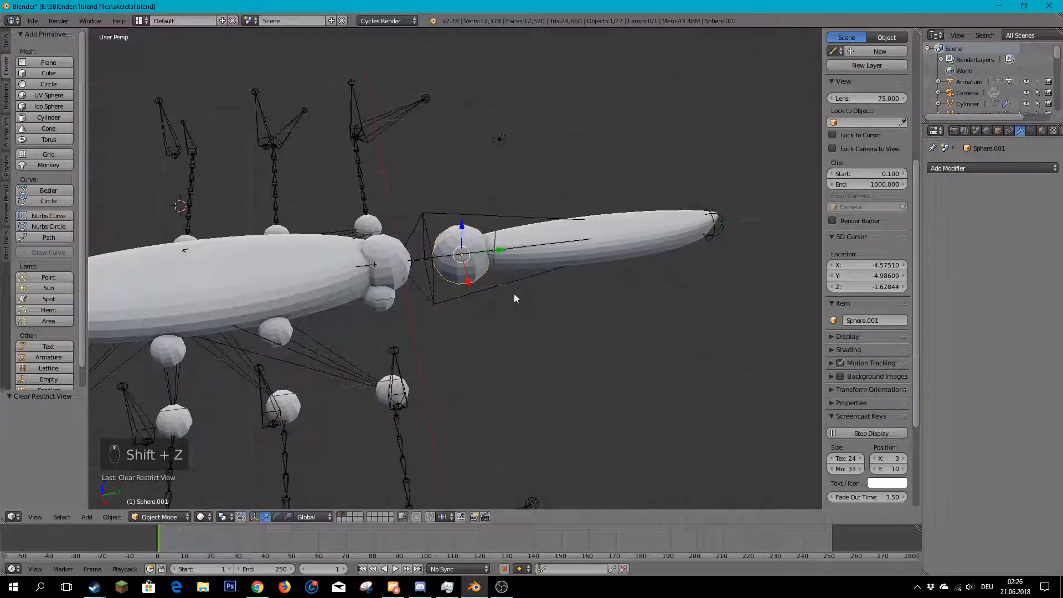
- Add a Subdivision Surface modifier to the sphere at the oval section's inner end
{"action": "scroll", "coordinate": [384, 260], "scroll_direction": "up", "scroll_amount": 4}
{"action": "right_click", "coordinate": [373, 255]}
{"action": "key", "text": "ctrl+z"}
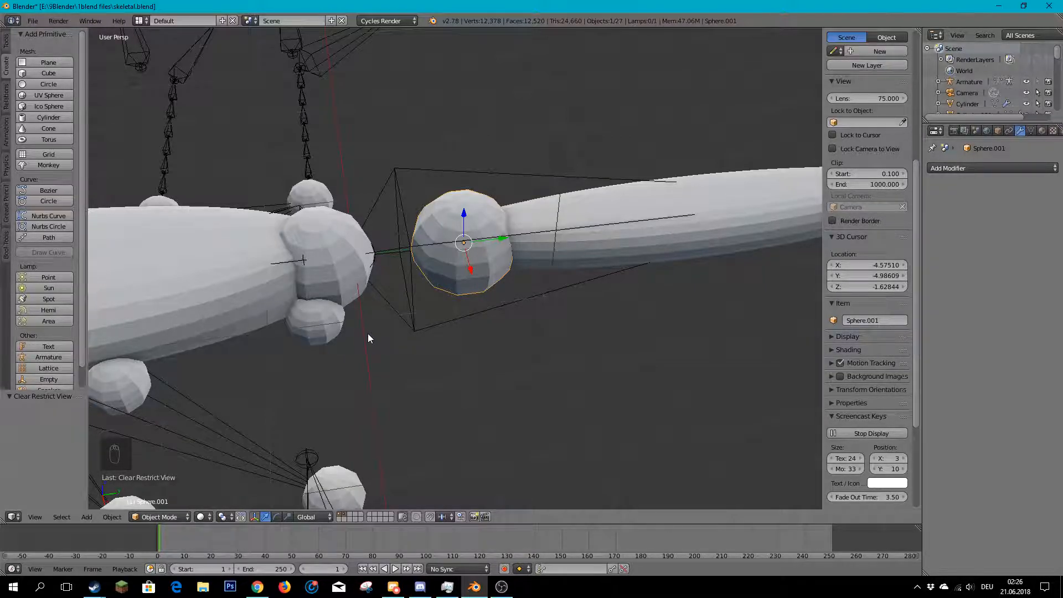
{"action": "left_click", "coordinate": [1029, 169]}
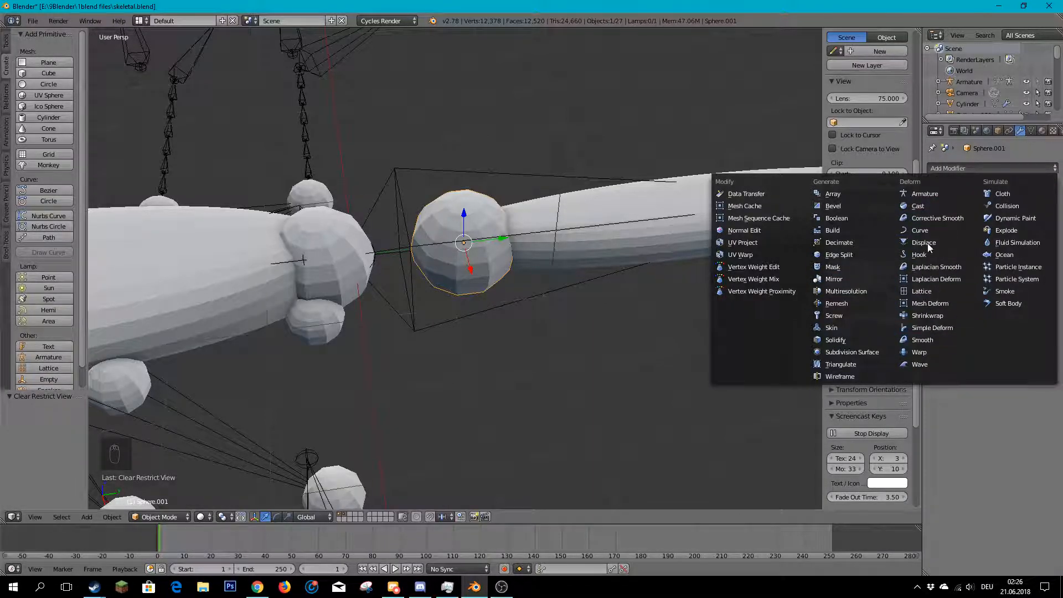
{"action": "left_click", "coordinate": [991, 167]}
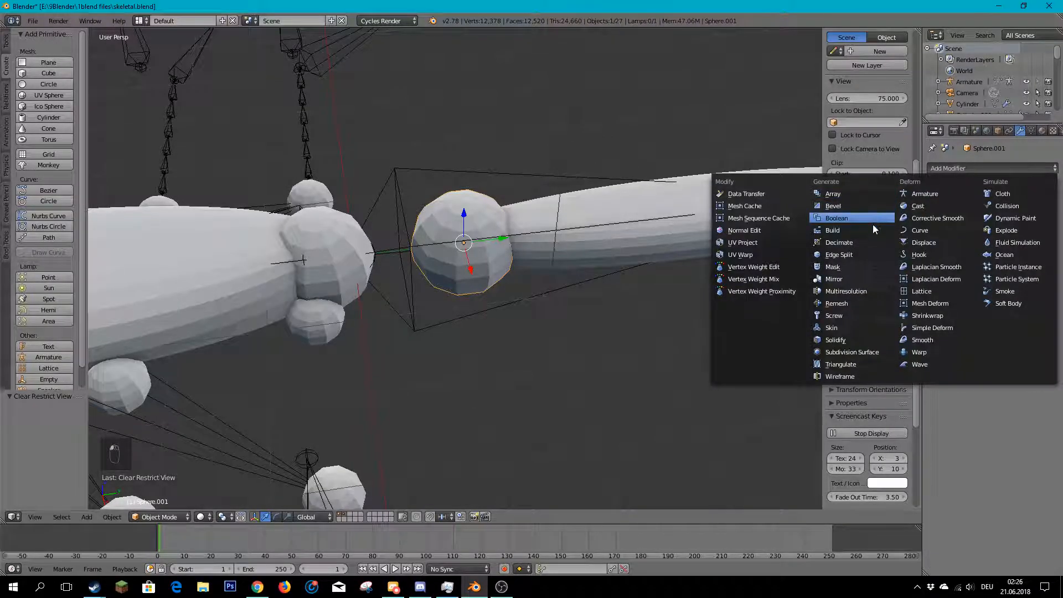
{"action": "left_click", "coordinate": [863, 357]}
- Add a Subdivision Surface modifier to the large sphere at the end of the body, facing the oval section
{"action": "right_click", "coordinate": [361, 255]}
{"action": "left_click", "coordinate": [1006, 169]}
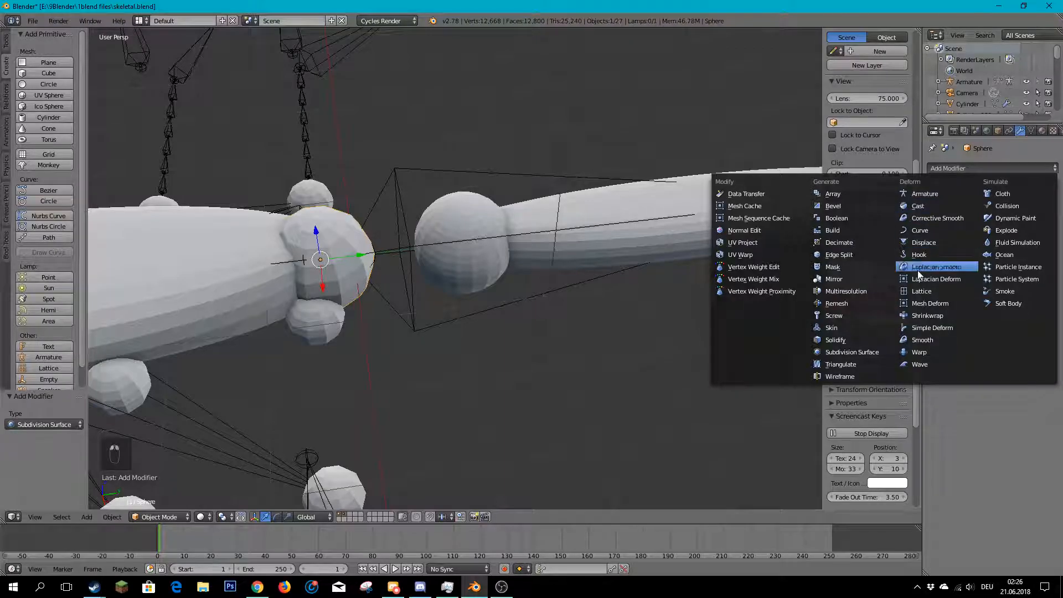
{"action": "left_click", "coordinate": [851, 352]}
{"action": "middle_click_drag", "start_coordinate": [686, 454], "coordinate": [532, 299]}
{"action": "scroll", "coordinate": [476, 304], "scroll_direction": "down", "scroll_amount": 3}
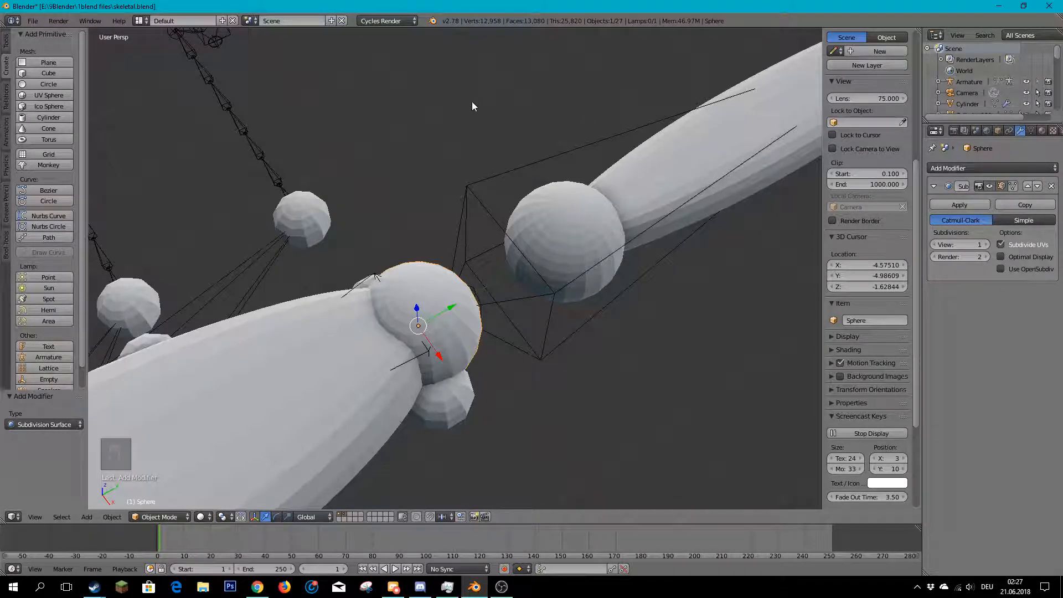
{"action": "middle_click_drag", "start_coordinate": [479, 280], "coordinate": [503, 275]}
- Select the oval section's sphere, add a new screen layout and split the 3D view to make one half a Node Editor
{"action": "right_click", "coordinate": [503, 275]}
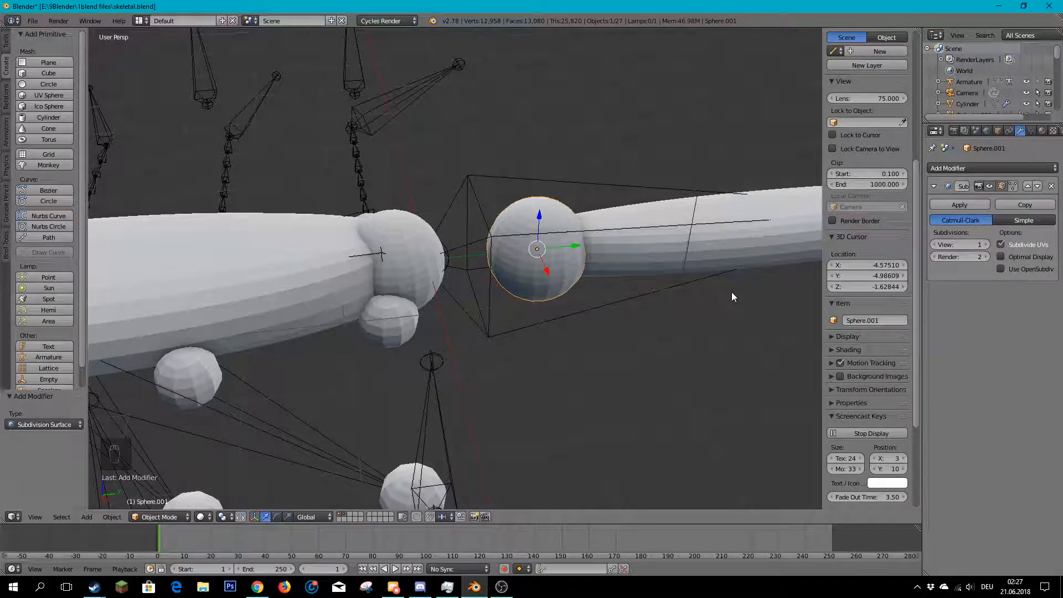
{"action": "left_click", "coordinate": [222, 20]}
{"action": "left_click_drag", "start_coordinate": [918, 28], "coordinate": [530, 332]}
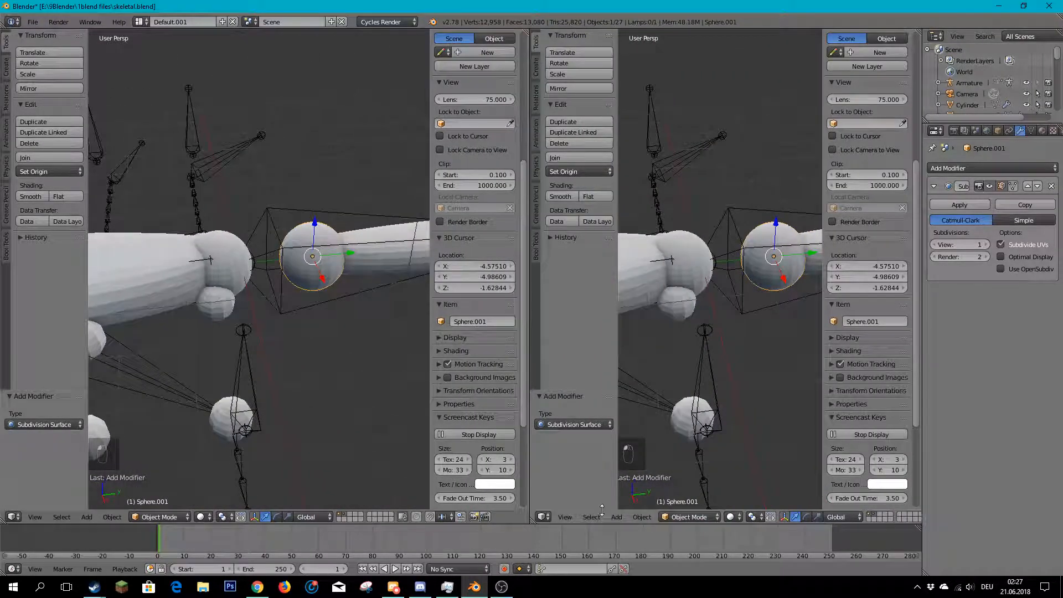
{"action": "left_click", "coordinate": [542, 517]}
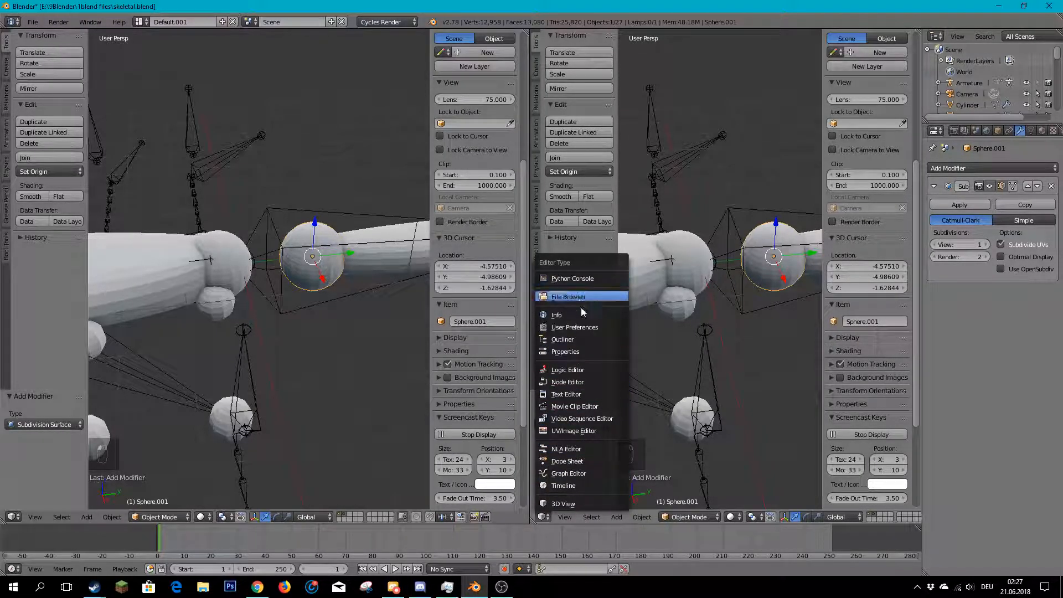
{"action": "left_click", "coordinate": [579, 381]}
- Create a new material for the selected sphere and replace its Diffuse BSDF with a Glass BSDF linked to the output's Surface
{"action": "left_click", "coordinate": [781, 518]}
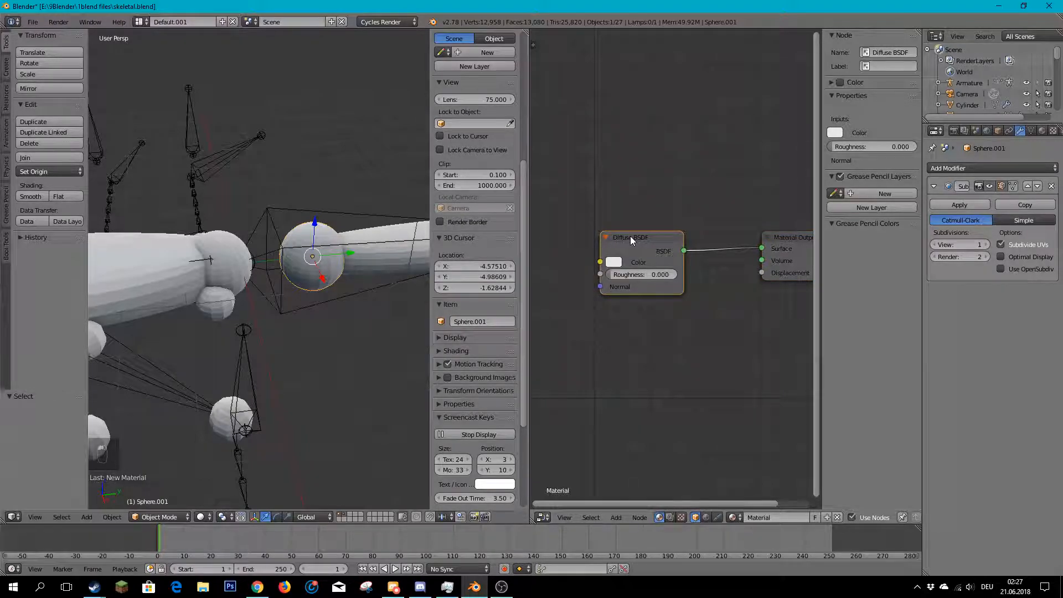
{"action": "key", "text": "x"}
{"action": "key", "text": "shift+a"}
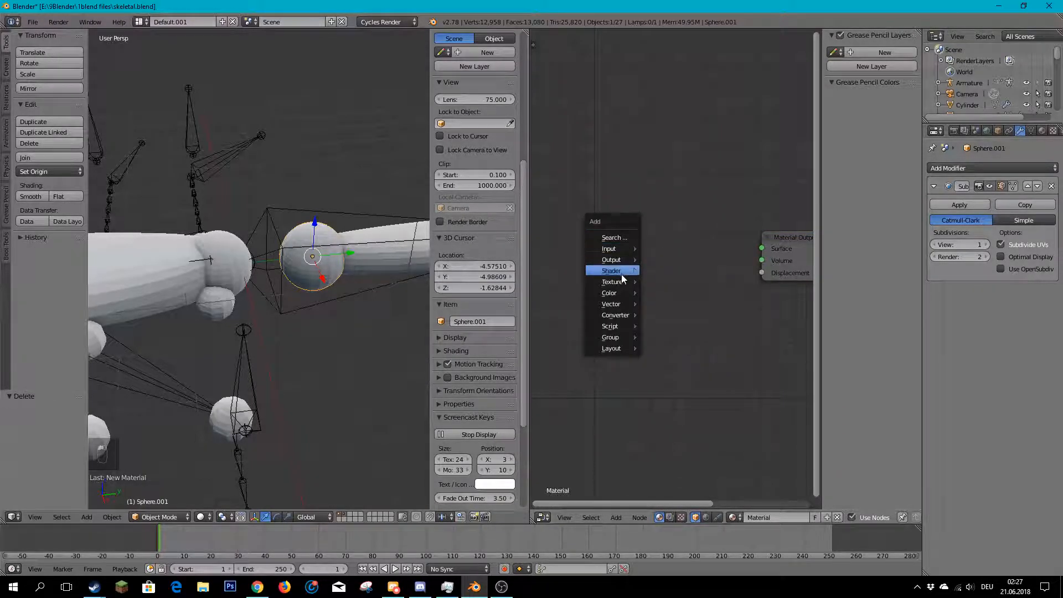
{"action": "mouse_move", "coordinate": [621, 274]}
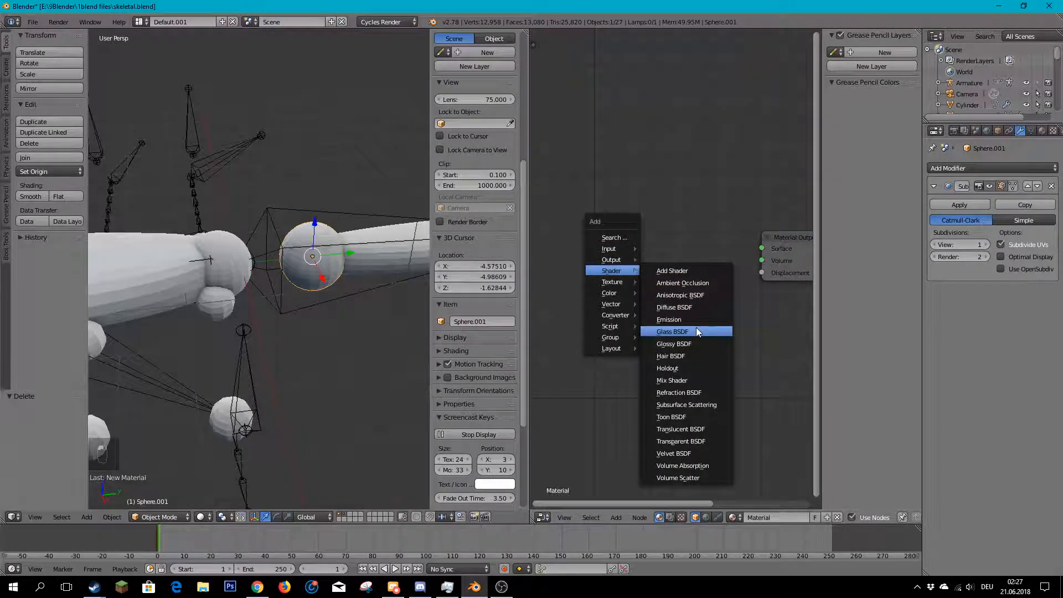
{"action": "left_click", "coordinate": [673, 331]}
{"action": "left_click", "coordinate": [624, 216]}
{"action": "left_click_drag", "start_coordinate": [709, 236], "coordinate": [762, 249]}
{"action": "left_click_drag", "start_coordinate": [684, 220], "coordinate": [688, 235]}
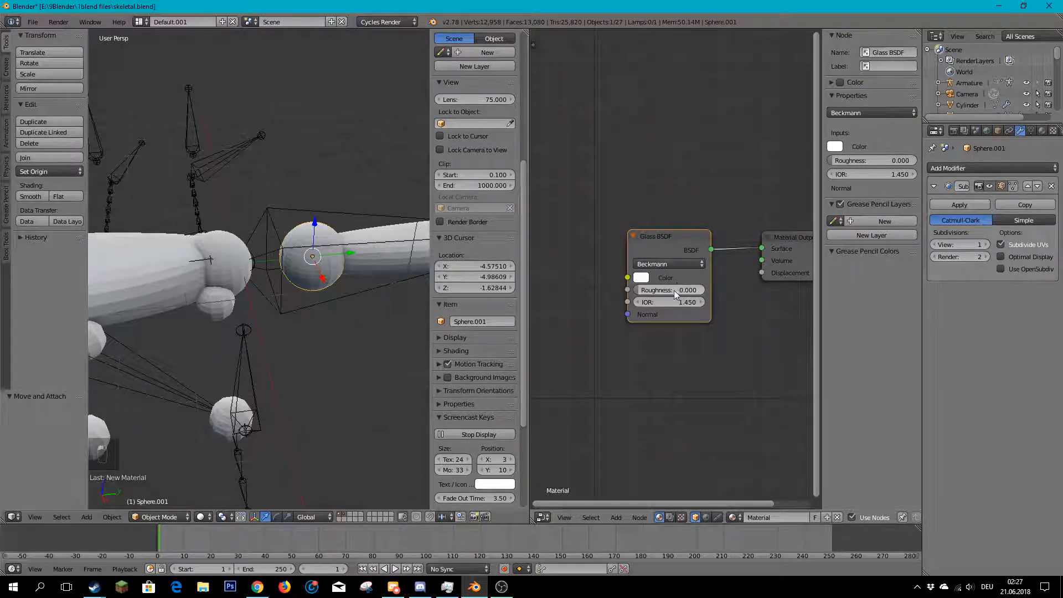
{"action": "scroll", "coordinate": [699, 246], "scroll_direction": "down", "scroll_amount": 1}
{"action": "middle_click_drag", "start_coordinate": [652, 178], "coordinate": [570, 187]}
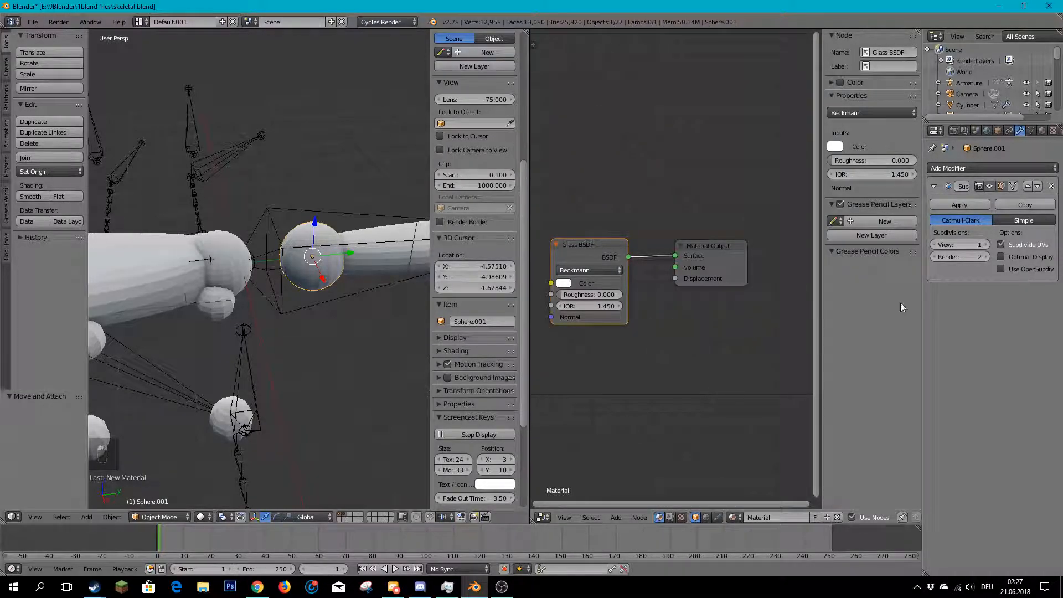
- Rename the sphere's material as Ballglass and set its glass roughness to 0.175
{"action": "left_click", "coordinate": [1043, 131]}
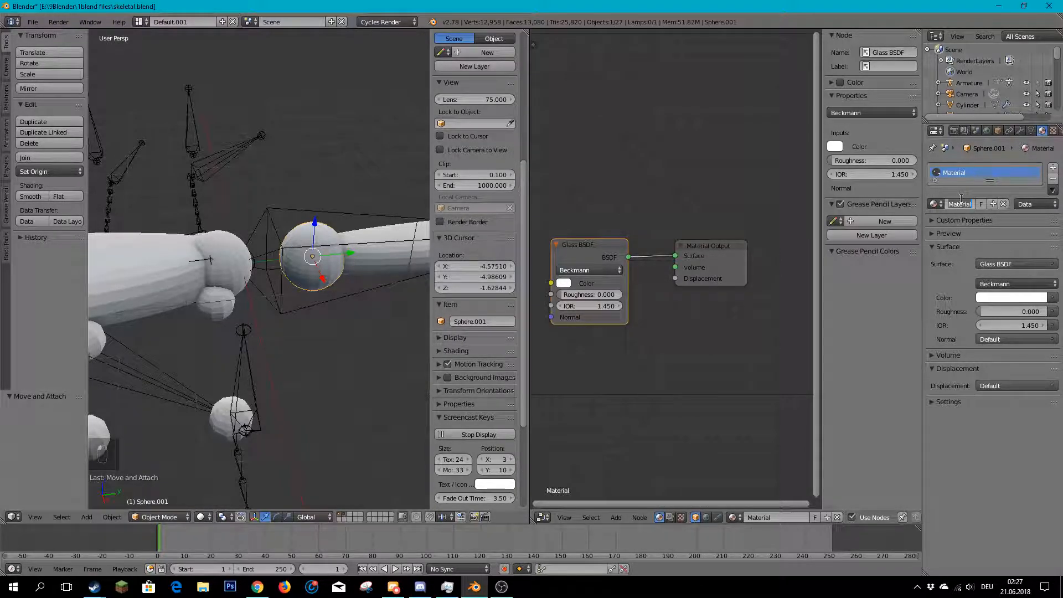
{"action": "type", "text": "Ballglass"}
{"action": "left_click", "coordinate": [962, 198]}
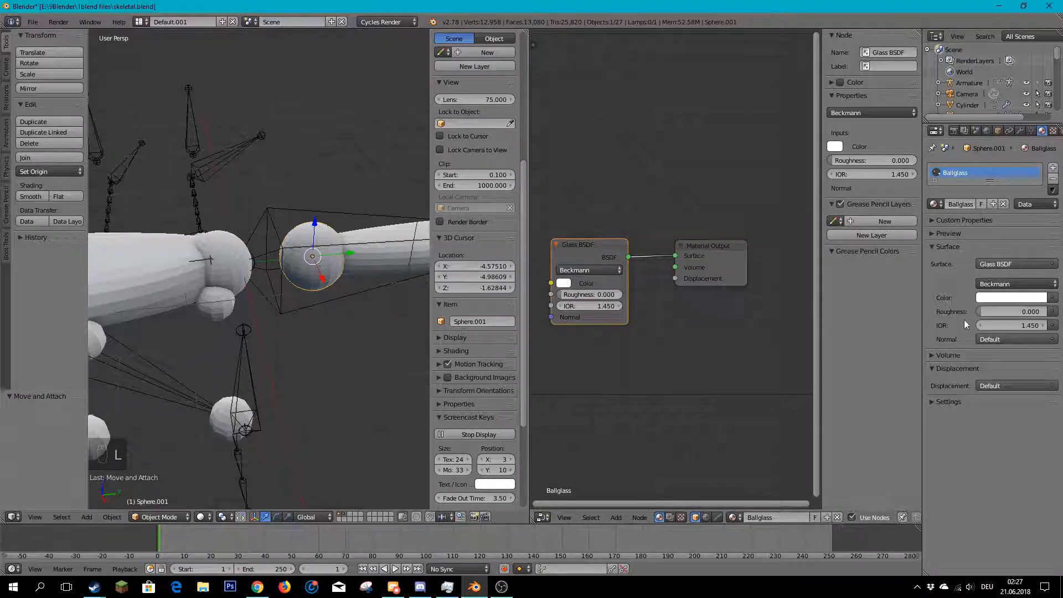
{"action": "left_click_drag", "start_coordinate": [1011, 312], "coordinate": [1025, 313]}
{"action": "scroll", "coordinate": [323, 247], "scroll_direction": "up", "scroll_amount": 3}
{"action": "middle_click_drag", "start_coordinate": [323, 247], "coordinate": [335, 254]}
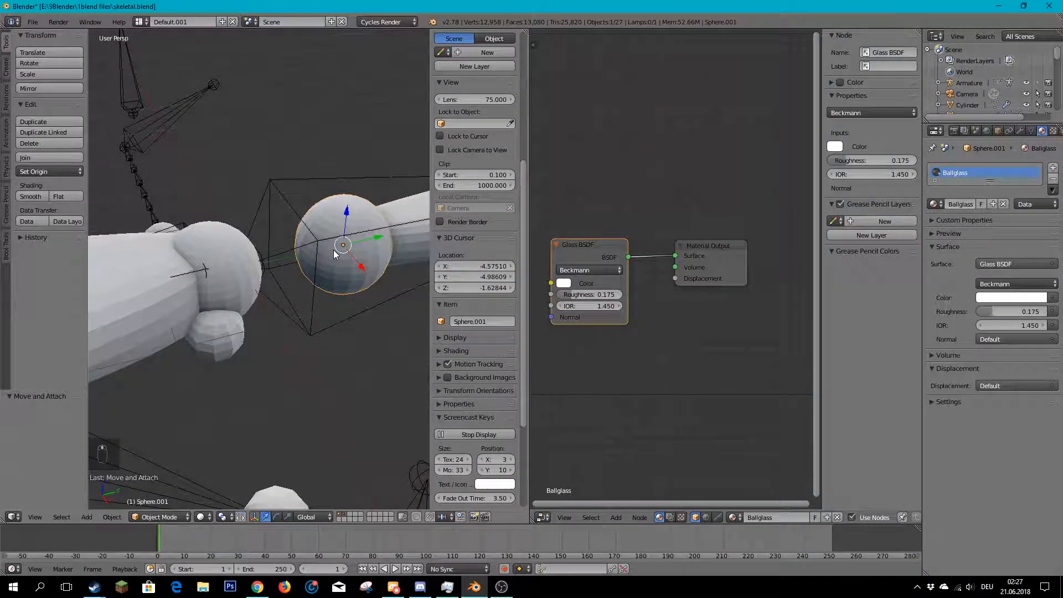
{"action": "scroll", "coordinate": [334, 254], "scroll_direction": "down", "scroll_amount": 3}
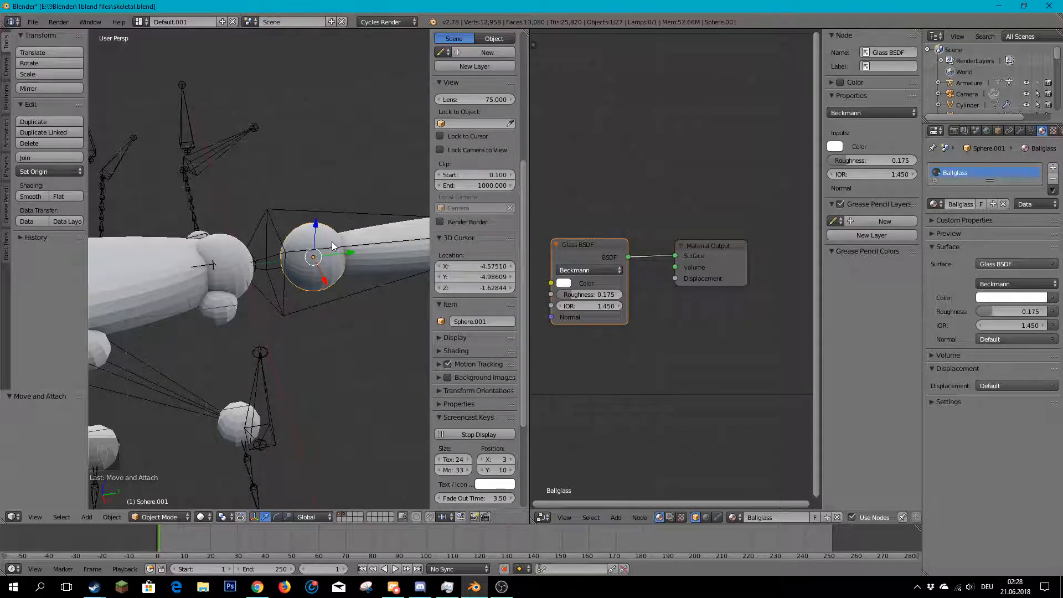
- Try to add an ico sphere at the current 3D cursor position, and undo the addition
{"action": "key", "text": "shift+a"}
{"action": "mouse_move", "coordinate": [333, 247]}
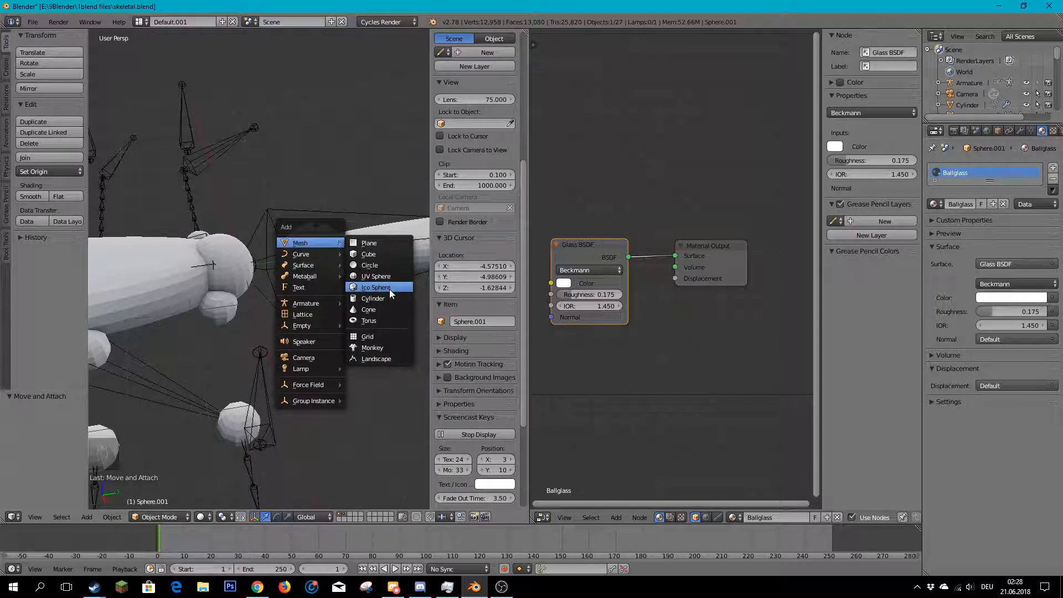
{"action": "left_click", "coordinate": [376, 287]}
{"action": "scroll", "coordinate": [326, 263], "scroll_direction": "down", "scroll_amount": 5}
{"action": "middle_click_drag", "start_coordinate": [251, 242], "coordinate": [214, 245]}
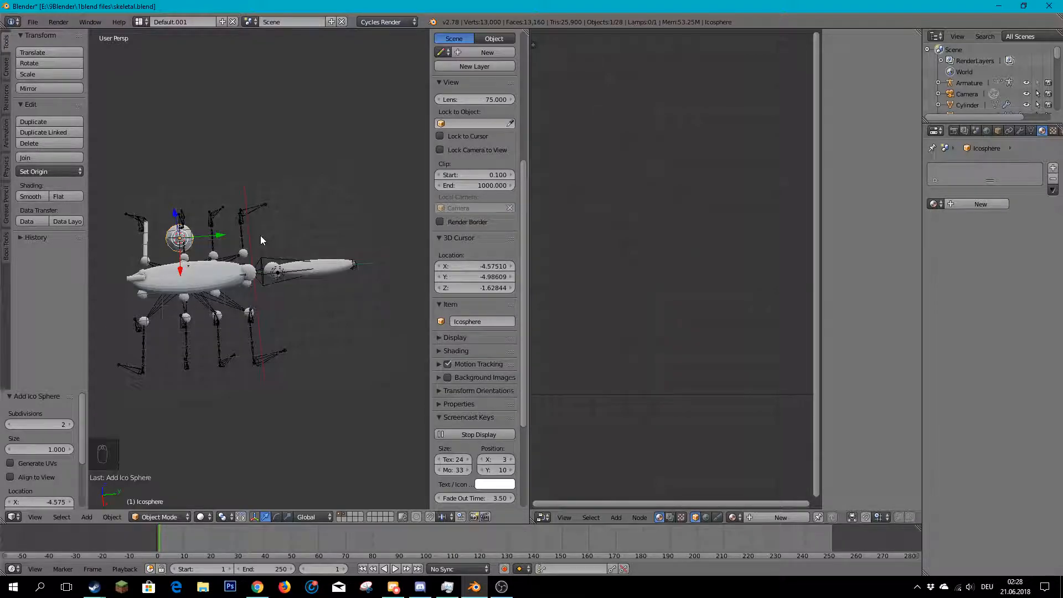
{"action": "key", "text": "ctrl+z"}
{"action": "scroll", "coordinate": [267, 241], "scroll_direction": "up", "scroll_amount": 3}
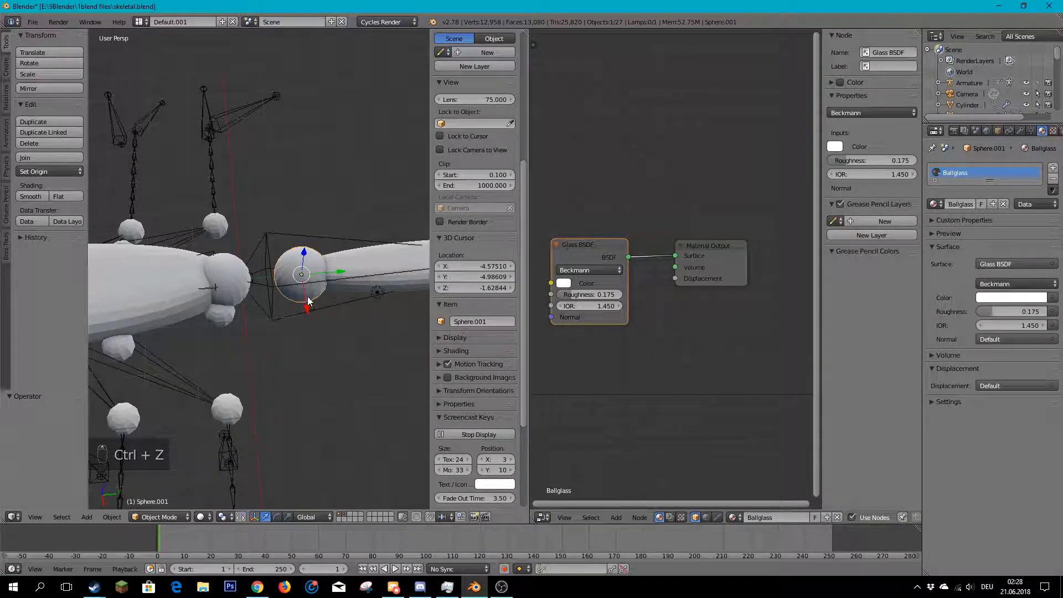
- Place the 3D cursor by eye on the sphere at the oval section's inner end
{"action": "middle_click_drag", "start_coordinate": [305, 310], "coordinate": [274, 262]}
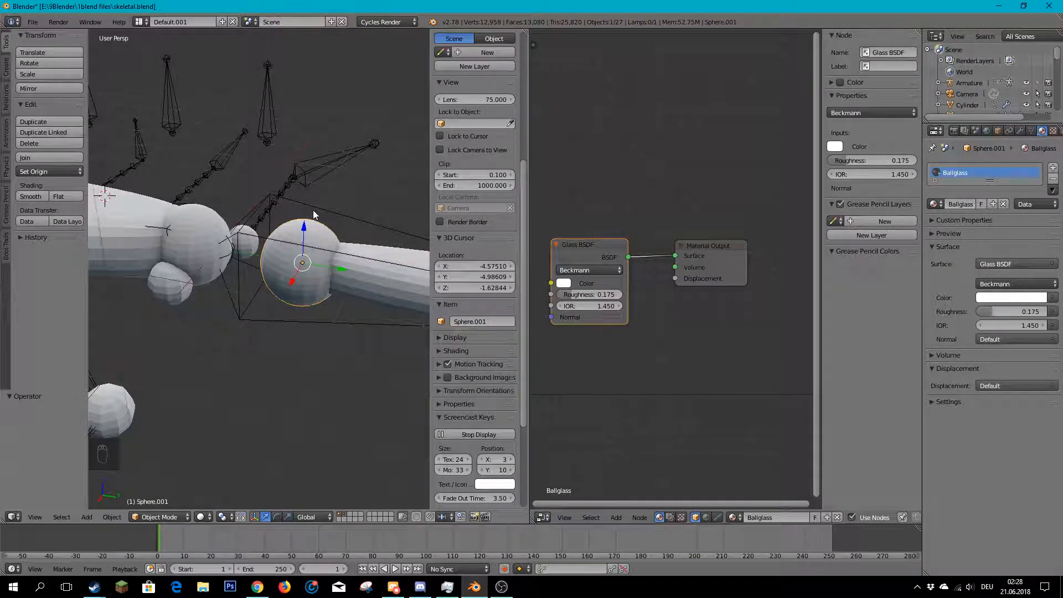
{"action": "middle_click_drag", "start_coordinate": [314, 215], "coordinate": [311, 214]}
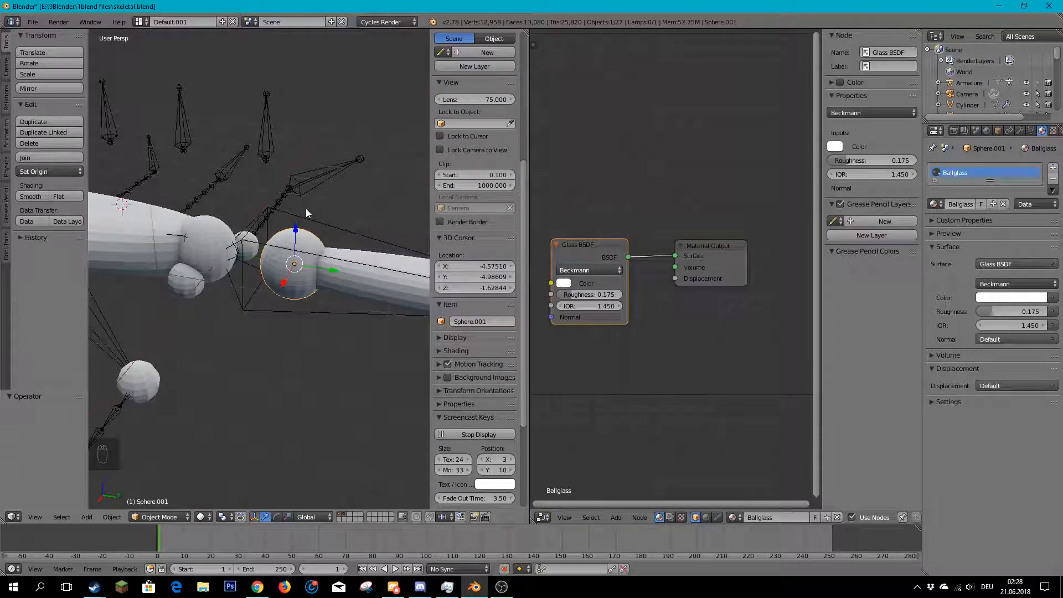
{"action": "scroll", "coordinate": [273, 230], "scroll_direction": "up", "scroll_amount": 2}
{"action": "middle_click_drag", "start_coordinate": [273, 231], "coordinate": [236, 260]}
{"action": "scroll", "coordinate": [278, 200], "scroll_direction": "down", "scroll_amount": 4}
{"action": "scroll", "coordinate": [236, 260], "scroll_direction": "up", "scroll_amount": 3}
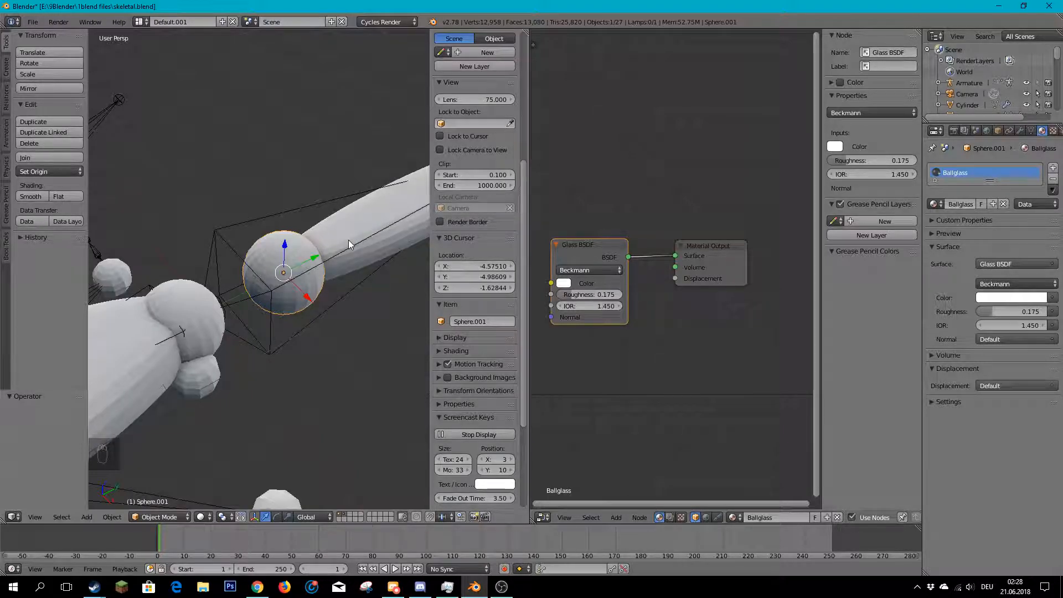
{"action": "key", "text": "shift+a"}
{"action": "left_click", "coordinate": [272, 284]}
{"action": "middle_click_drag", "start_coordinate": [295, 289], "coordinate": [436, 280]}
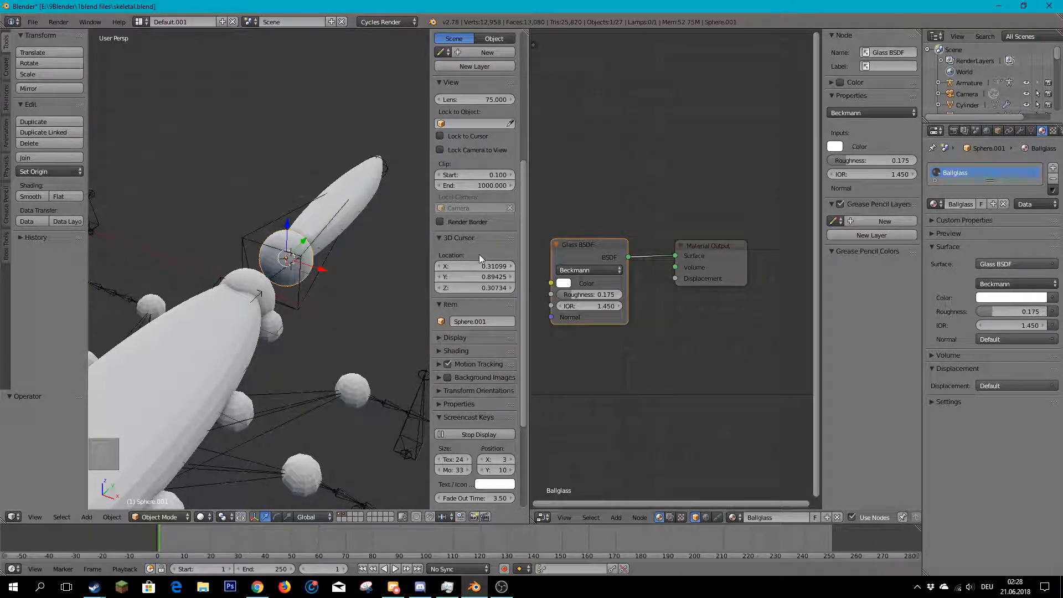
- Set the 3D cursor's Y and X location to 0
{"action": "left_click", "coordinate": [480, 276]}
{"action": "type", "text": "0"}
{"action": "key", "text": "Return"}
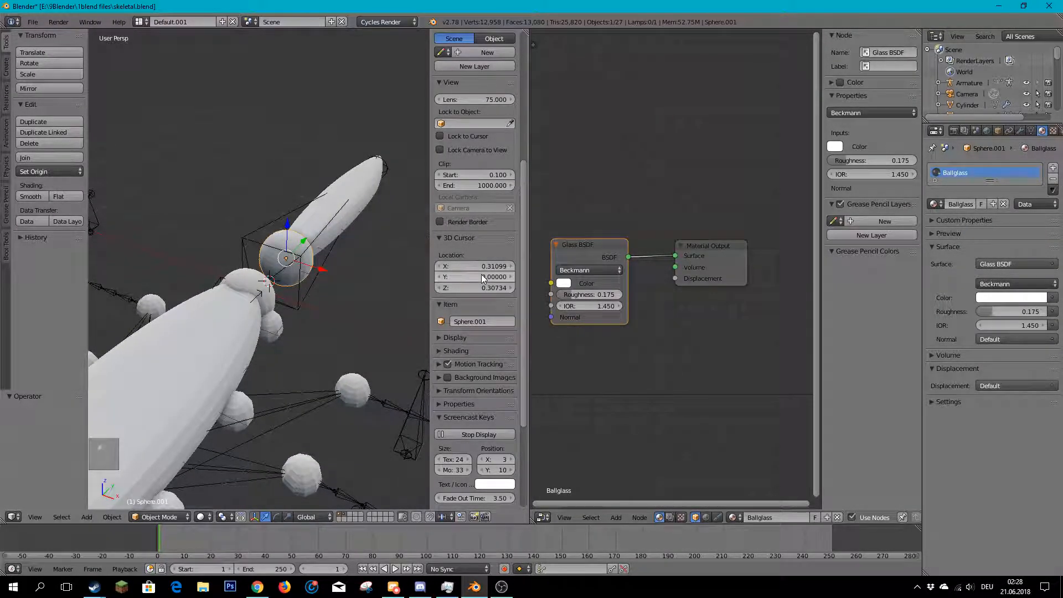
{"action": "middle_click_drag", "start_coordinate": [354, 288], "coordinate": [261, 283]}
{"action": "left_click", "coordinate": [471, 260]}
{"action": "type", "text": "0"}
{"action": "key", "text": "Return"}
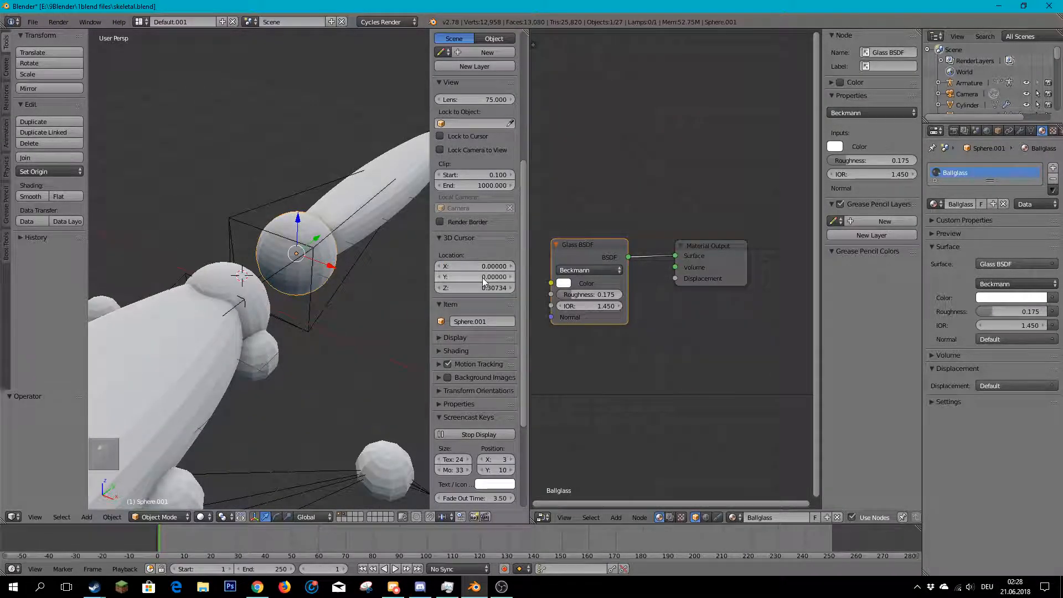
- Set the 3D cursor's Y location to 1.28 and its Z location to 0 to centre it on the sphere
{"action": "left_click_drag", "start_coordinate": [471, 277], "coordinate": [476, 277]}
{"action": "scroll", "coordinate": [343, 254], "scroll_direction": "down", "scroll_amount": 3}
{"action": "middle_click_drag", "start_coordinate": [343, 255], "coordinate": [233, 192]}
{"action": "scroll", "coordinate": [234, 181], "scroll_direction": "up", "scroll_amount": 4}
{"action": "left_click", "coordinate": [478, 287]}
{"action": "type", "text": "0"}
{"action": "key", "text": "Return"}
{"action": "scroll", "coordinate": [239, 159], "scroll_direction": "up", "scroll_amount": 4}
{"action": "scroll", "coordinate": [239, 214], "scroll_direction": "down", "scroll_amount": 3}
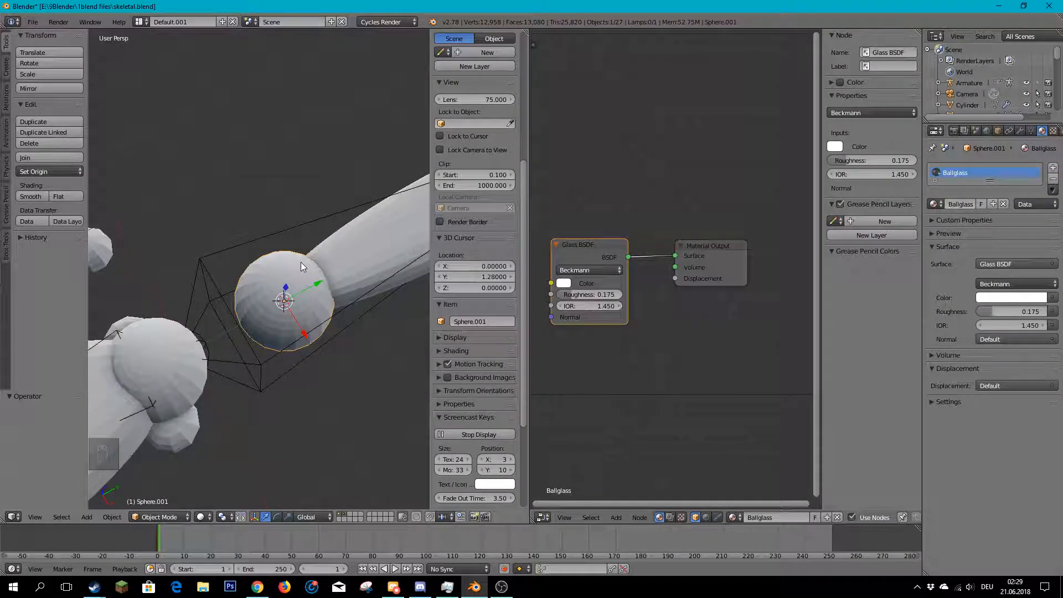
- Snap the 3D cursor to the selected sphere and add an ico sphere there, scaled to about 0.176
{"action": "key", "text": "shift+s"}
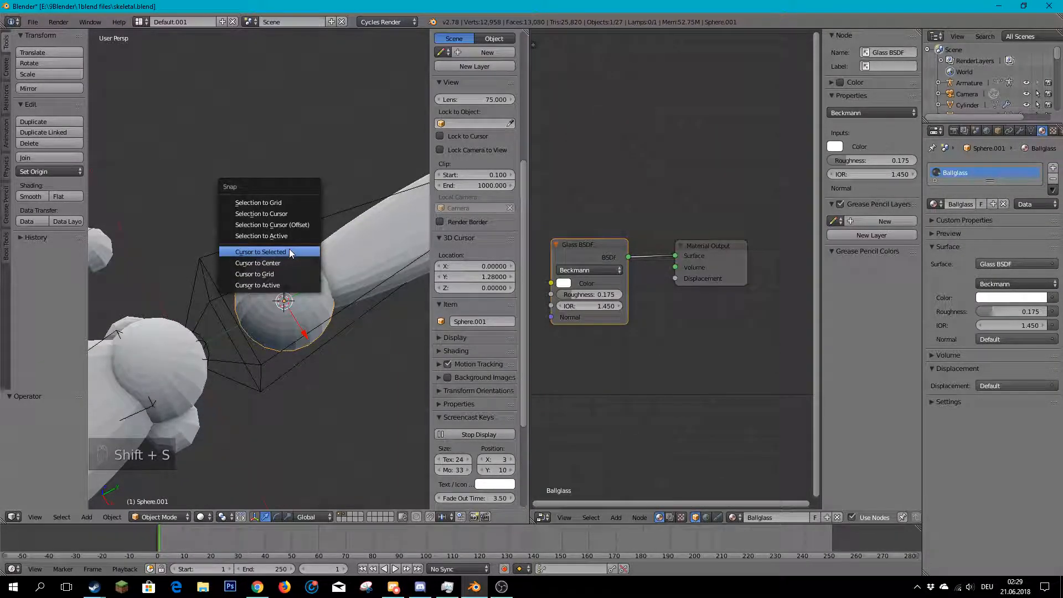
{"action": "left_click", "coordinate": [289, 251]}
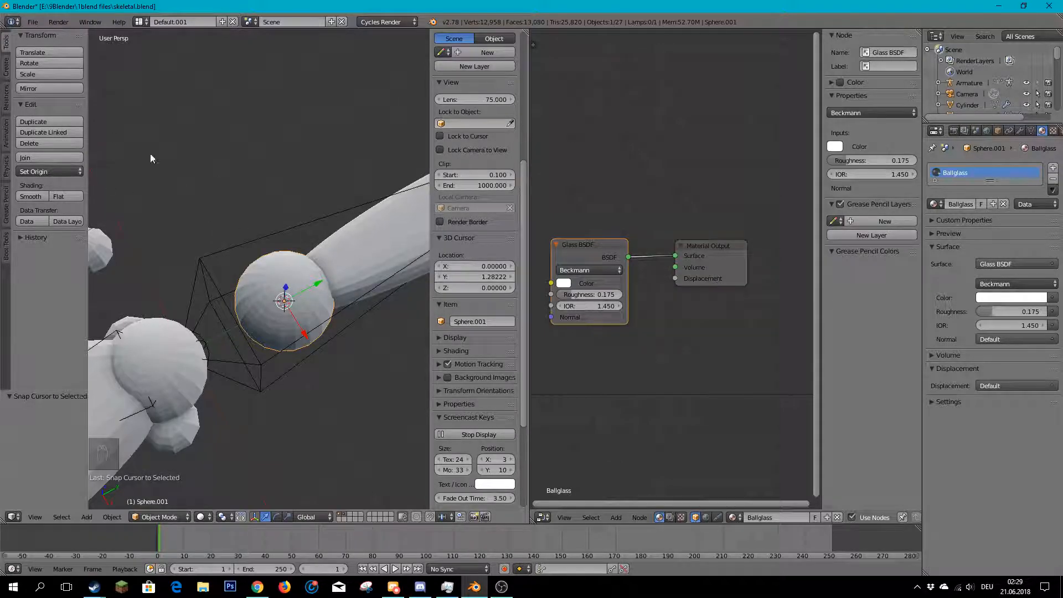
{"action": "left_click", "coordinate": [5, 65]}
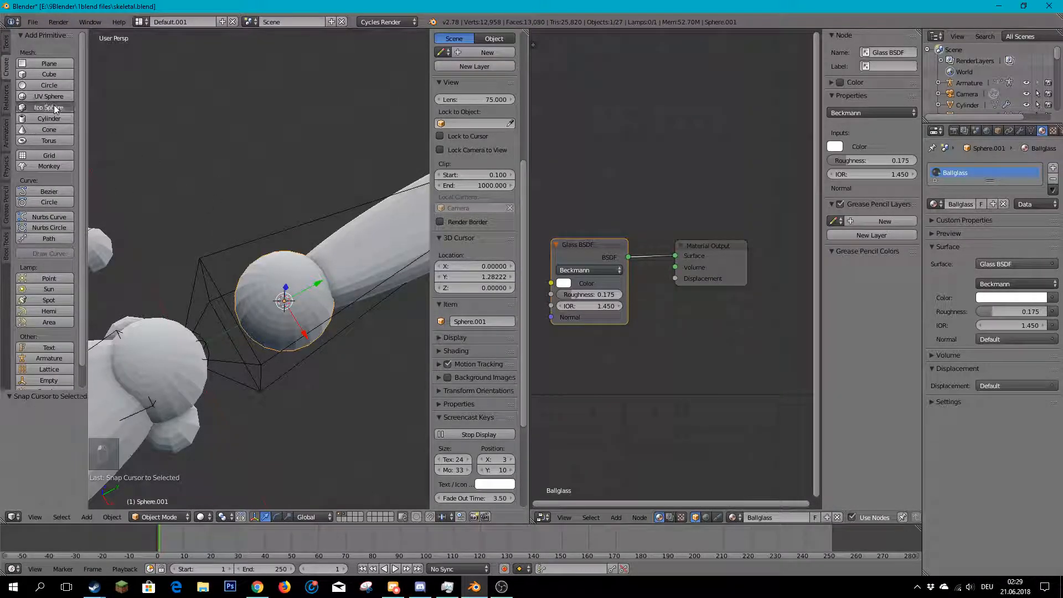
{"action": "left_click", "coordinate": [54, 104]}
{"action": "key", "text": "s"}
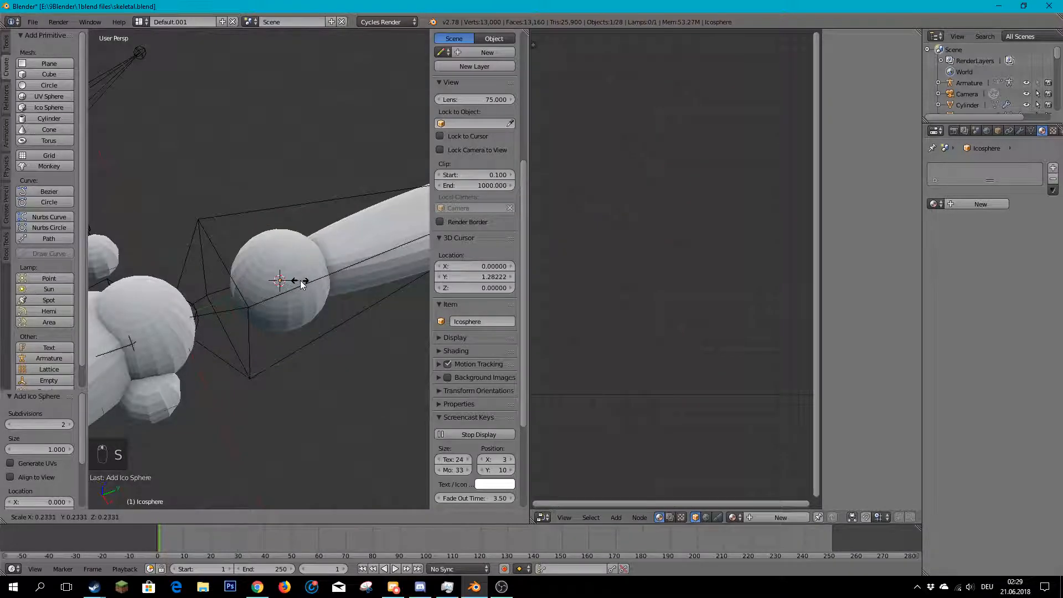
{"action": "left_click", "coordinate": [294, 281]}
- Examine the fit of the small ico sphere inside the joint sphere from close up
{"action": "scroll", "coordinate": [294, 283], "scroll_direction": "up", "scroll_amount": 10}
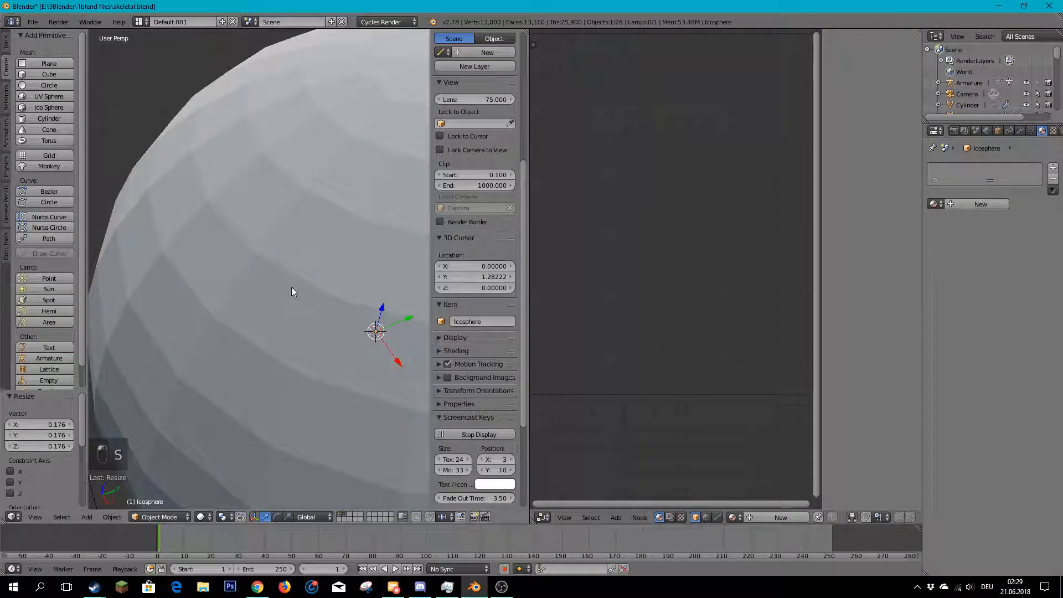
{"action": "mouse_move", "coordinate": [267, 265]}
{"action": "middle_mouse_down"}
{"action": "mouse_move", "coordinate": [252, 267]}
{"action": "mouse_move", "coordinate": [272, 277]}
{"action": "mouse_move", "coordinate": [251, 263]}
{"action": "middle_mouse_up"}
{"action": "scroll", "coordinate": [254, 264], "scroll_direction": "down", "scroll_amount": 2}
{"action": "scroll", "coordinate": [254, 264], "scroll_direction": "up", "scroll_amount": 2}
{"action": "scroll", "coordinate": [271, 277], "scroll_direction": "down", "scroll_amount": 2}
{"action": "scroll", "coordinate": [251, 264], "scroll_direction": "up", "scroll_amount": 2}
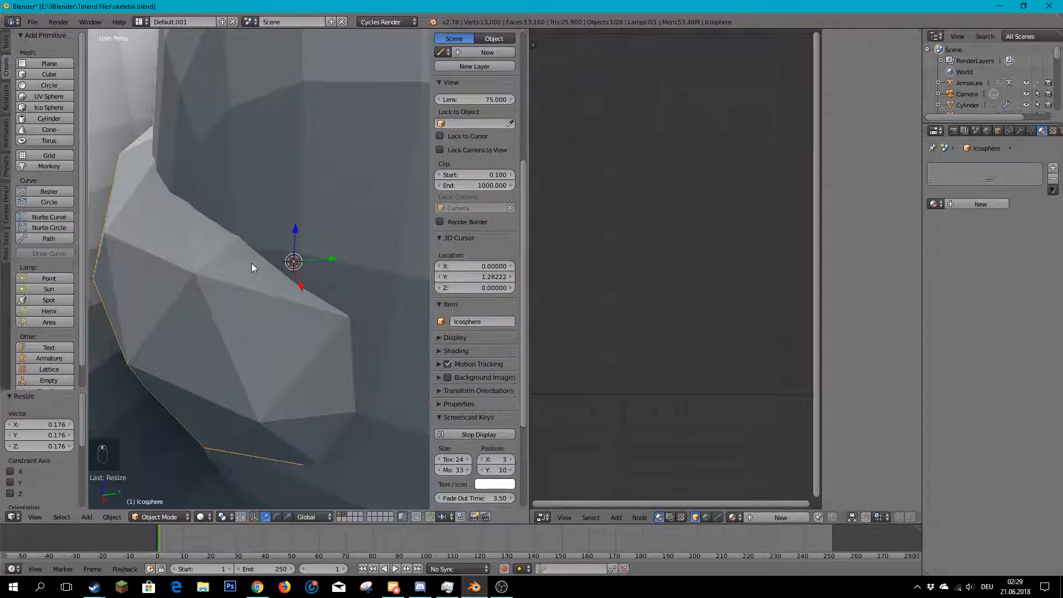
{"action": "scroll", "coordinate": [251, 264], "scroll_direction": "up", "scroll_amount": 3}
{"action": "scroll", "coordinate": [247, 262], "scroll_direction": "down", "scroll_amount": 1}
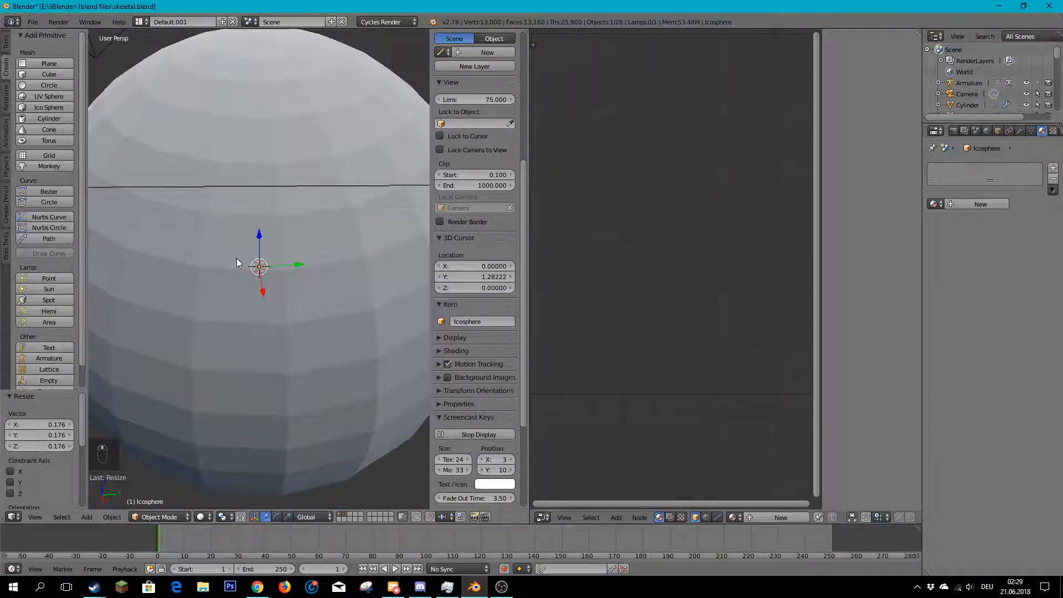
{"action": "scroll", "coordinate": [237, 258], "scroll_direction": "up", "scroll_amount": 1}
{"action": "scroll", "coordinate": [237, 258], "scroll_direction": "down", "scroll_amount": 1}
{"action": "scroll", "coordinate": [245, 248], "scroll_direction": "up", "scroll_amount": 5}
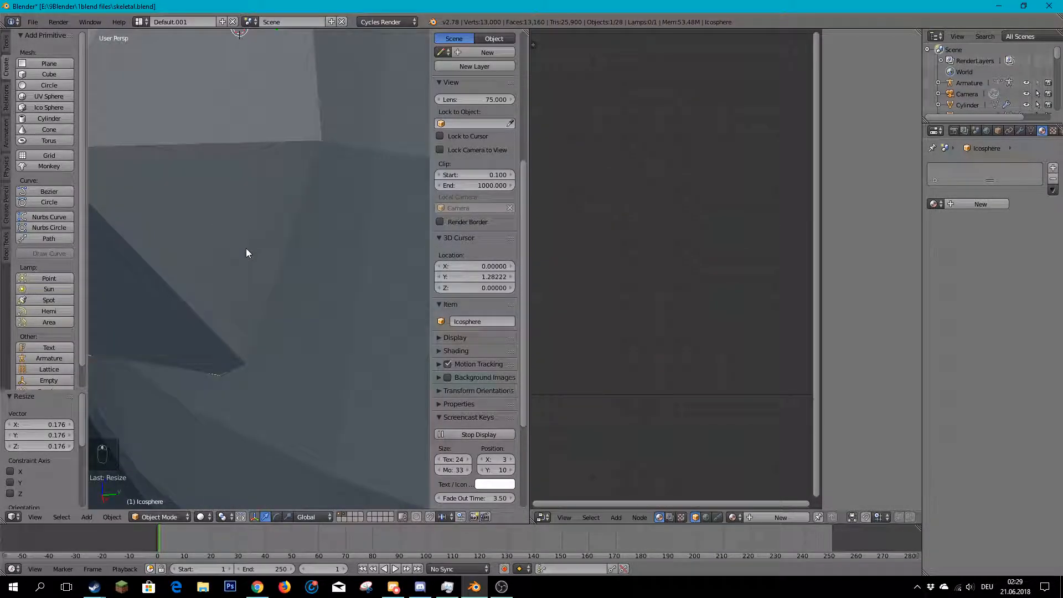
{"action": "middle_click_drag", "start_coordinate": [246, 248], "coordinate": [236, 281]}
{"action": "scroll", "coordinate": [236, 281], "scroll_direction": "down", "scroll_amount": 2}
{"action": "scroll", "coordinate": [235, 285], "scroll_direction": "down", "scroll_amount": 1}
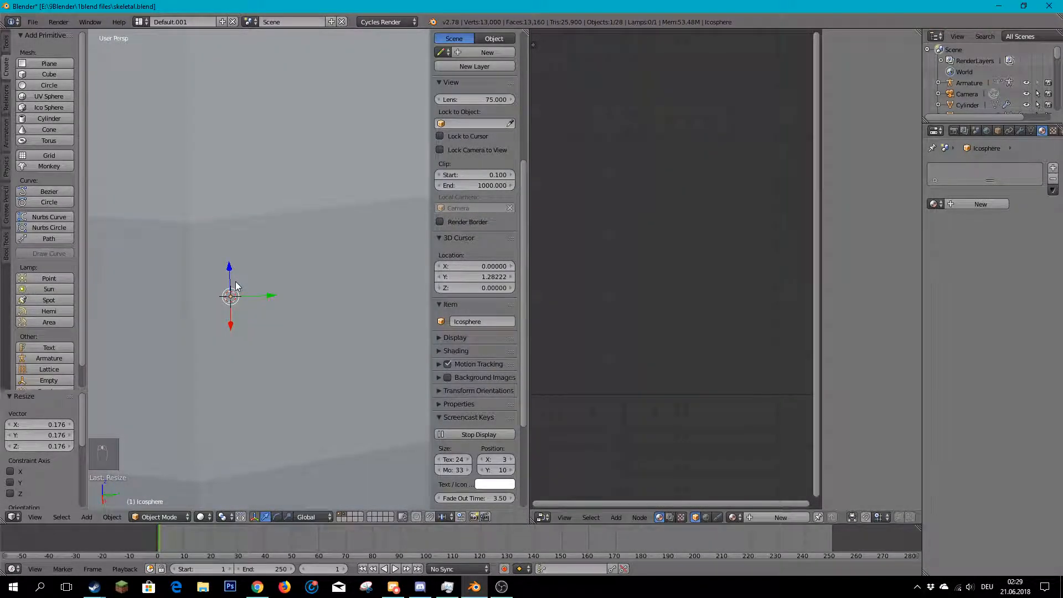
- Select the oval section and move it about 0.497 along the Y axis, away from the joint sphere
{"action": "scroll", "coordinate": [236, 284], "scroll_direction": "down", "scroll_amount": 2}
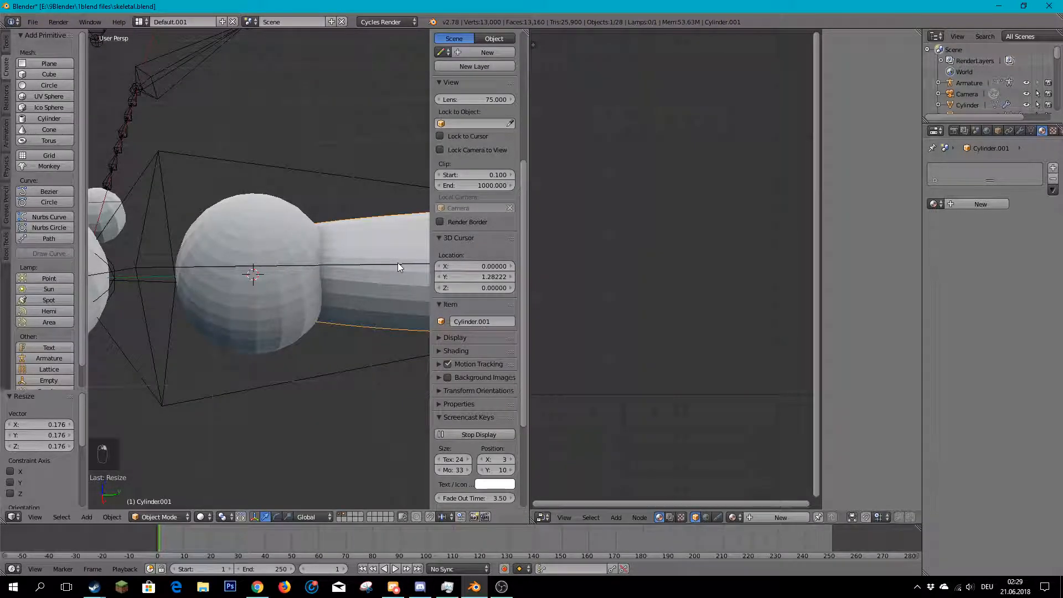
{"action": "scroll", "coordinate": [382, 264], "scroll_direction": "down", "scroll_amount": 5}
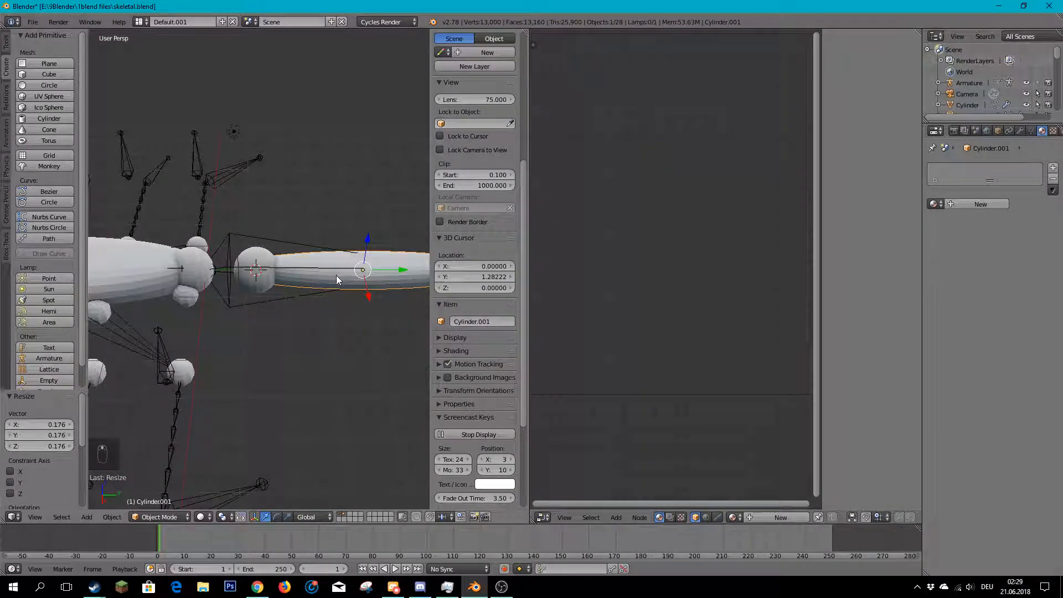
{"action": "middle_click_drag", "start_coordinate": [337, 274], "coordinate": [362, 287]}
{"action": "key", "text": "g"}
{"action": "key", "text": "y"}
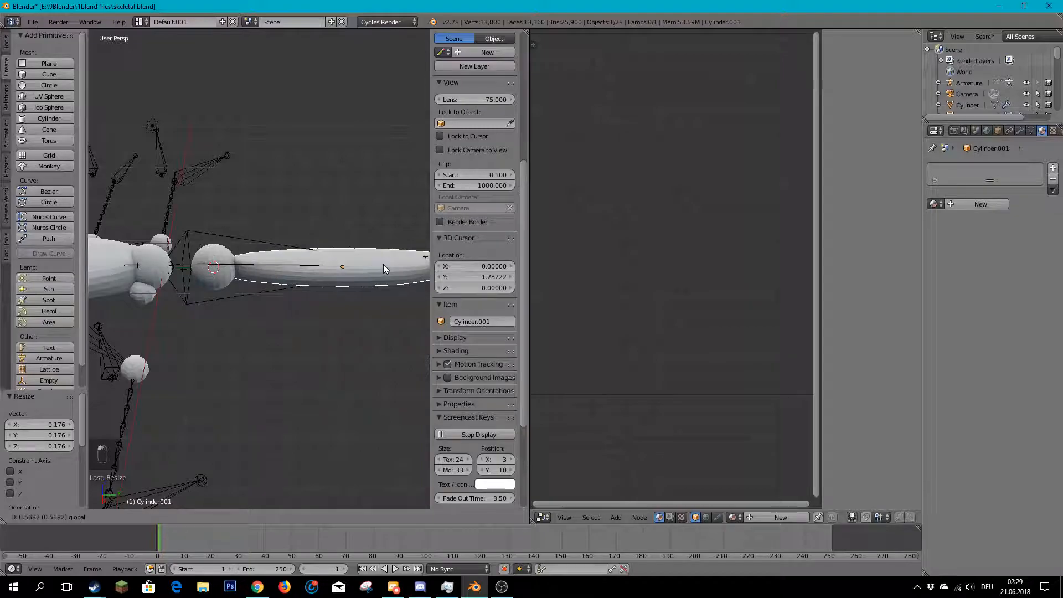
{"action": "left_click", "coordinate": [380, 265]}
- Focus the view inside the joint sphere, select the inner ico sphere and scale it by about 0.441
{"action": "middle_click_drag", "start_coordinate": [164, 280], "coordinate": [183, 283]}
{"action": "right_click", "coordinate": [186, 283]}
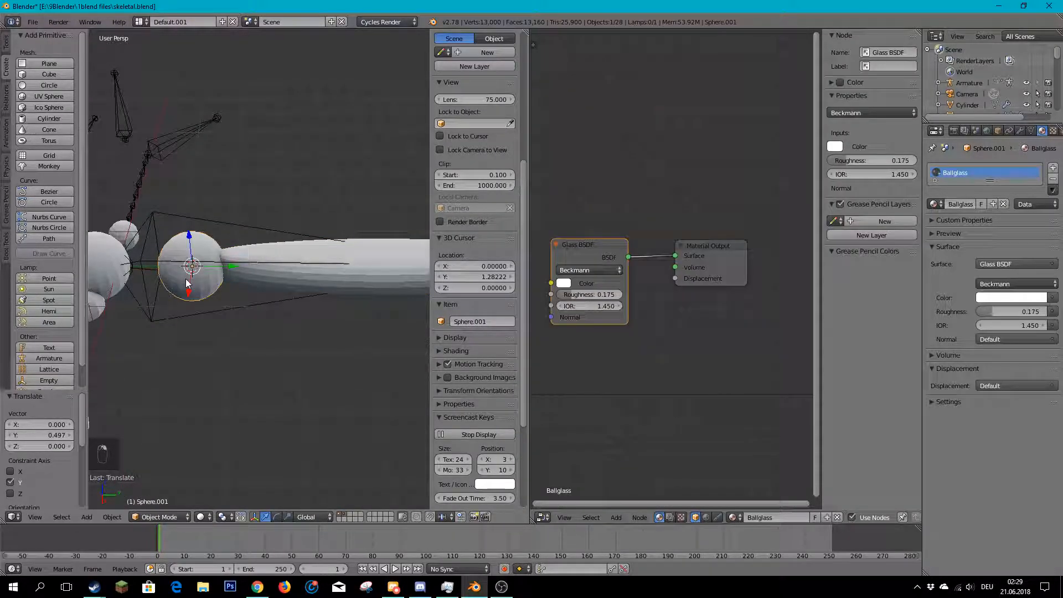
{"action": "key", "text": "KP_Decimal"}
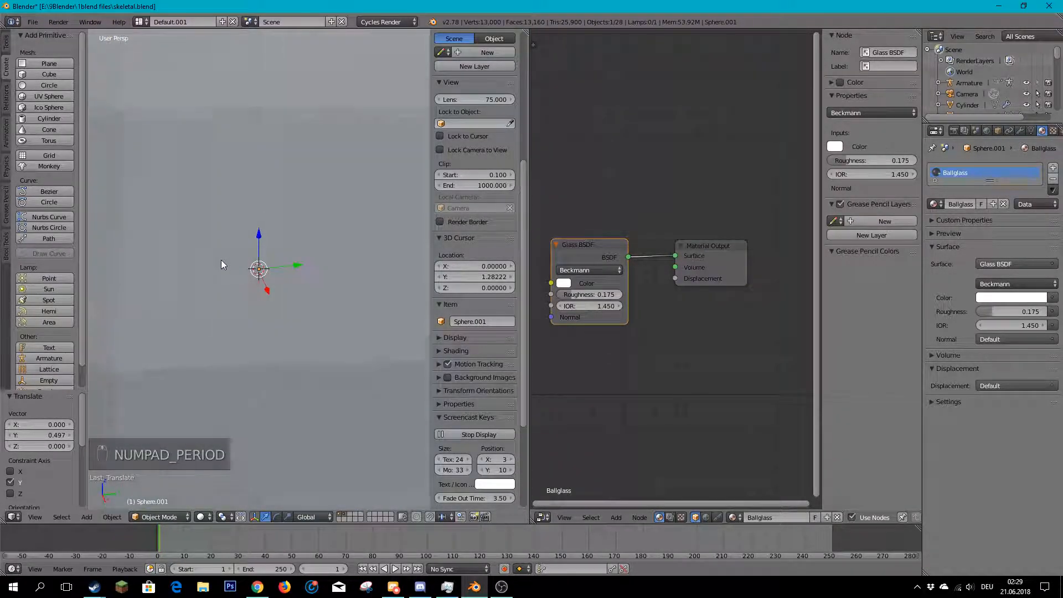
{"action": "middle_click_drag", "start_coordinate": [241, 250], "coordinate": [332, 222]}
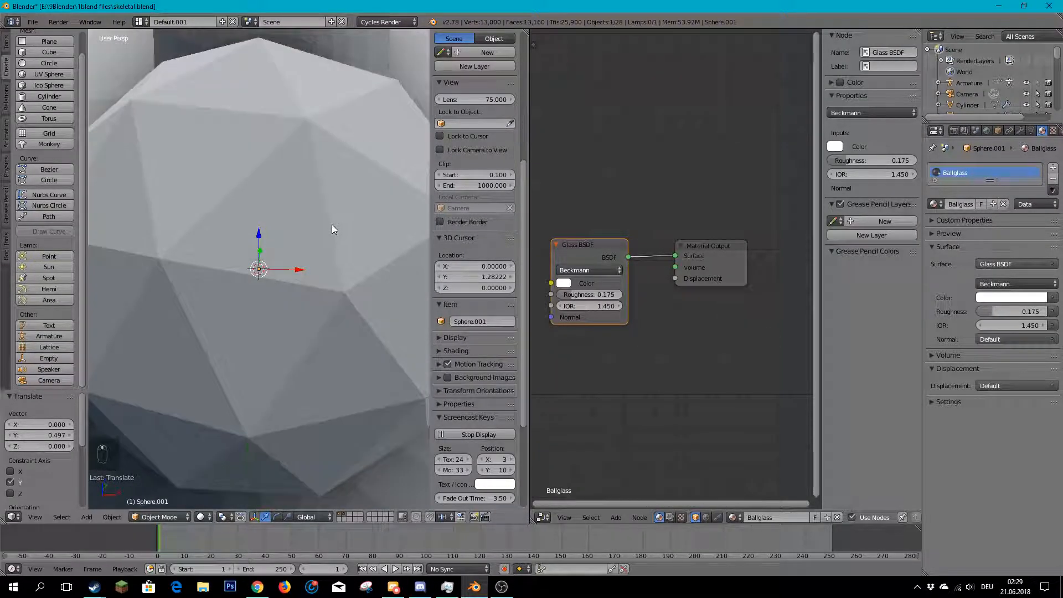
{"action": "right_click", "coordinate": [333, 223]}
{"action": "key", "text": "s"}
{"action": "left_click", "coordinate": [313, 265]}
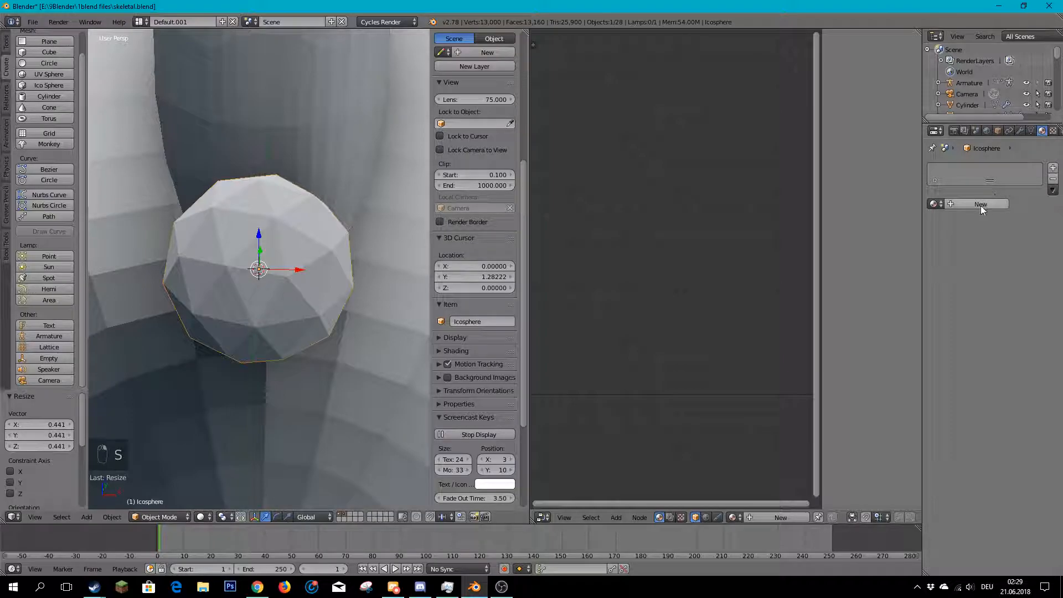
- Create a new material for the inner ico sphere and name it Glowything
{"action": "left_click", "coordinate": [980, 204]}
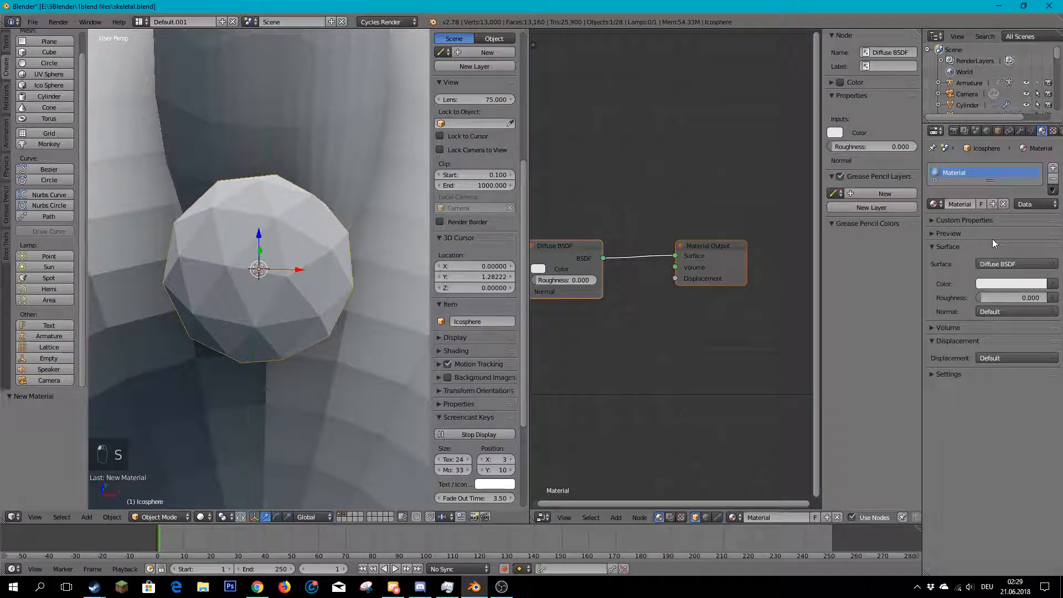
{"action": "left_click", "coordinate": [959, 205]}
{"action": "type", "text": "Glory"}
{"action": "key", "text": "Return"}
- Give the Glowything material an Emission surface with a cyan colour of R 0.000, G 0.784, B 0.800
{"action": "left_click", "coordinate": [1012, 264]}
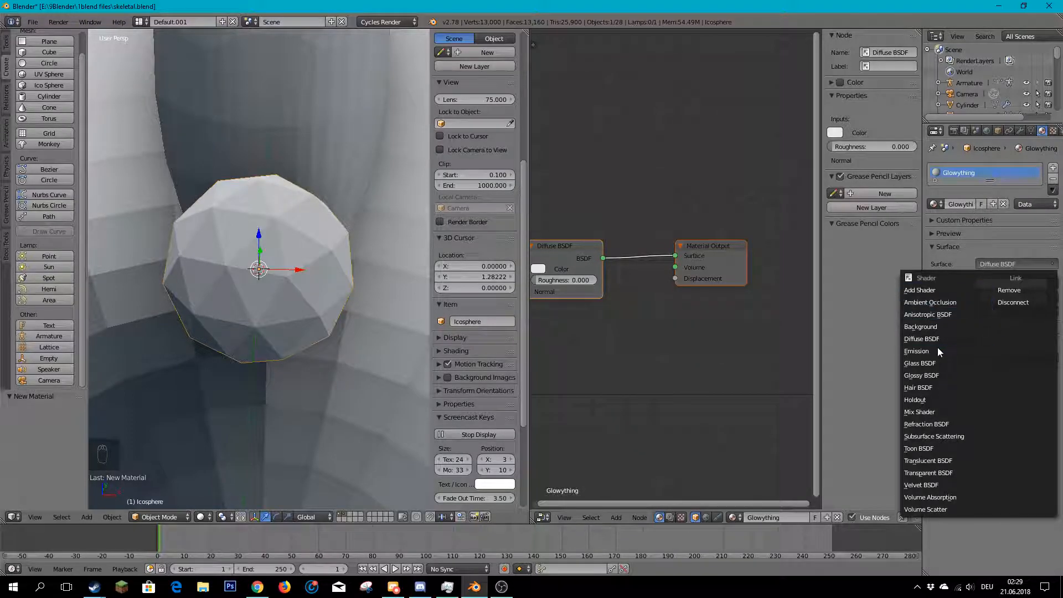
{"action": "left_click", "coordinate": [939, 351]}
{"action": "left_click", "coordinate": [1005, 285]}
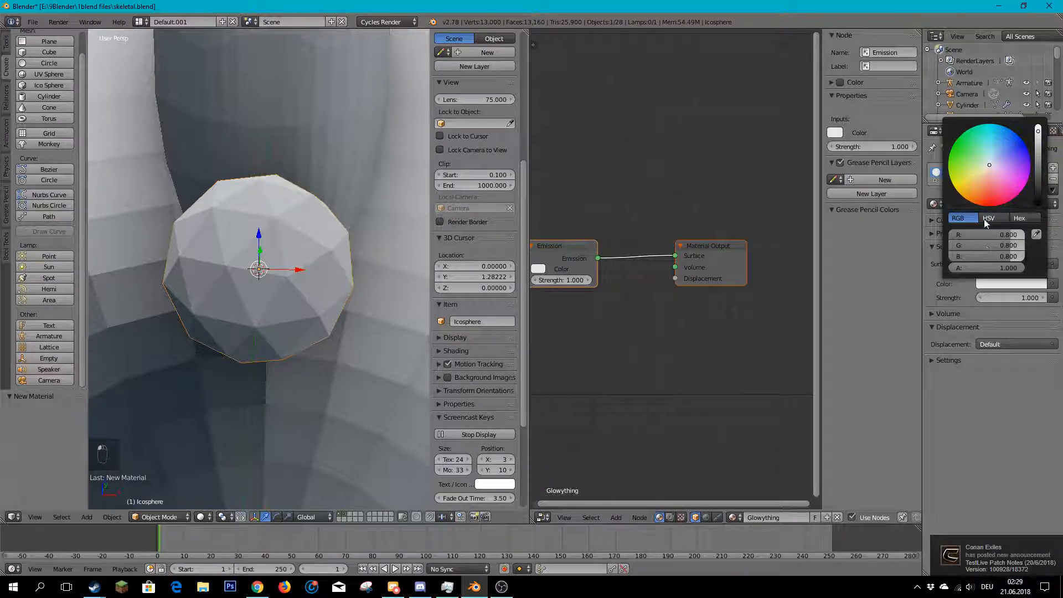
{"action": "left_click", "coordinate": [991, 147]}
{"action": "left_click_drag", "start_coordinate": [999, 145], "coordinate": [993, 123]}
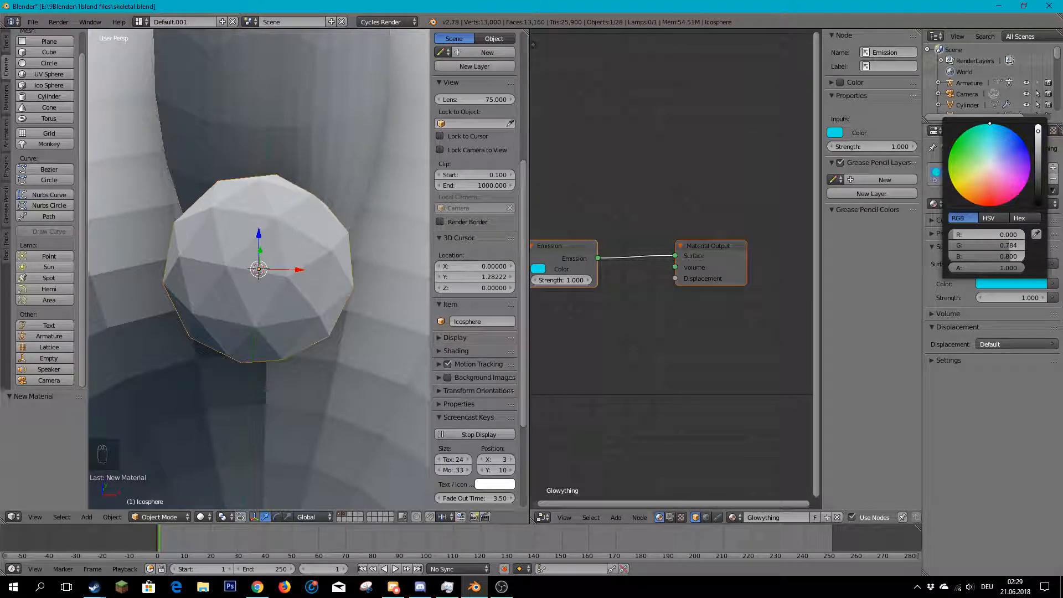
- Preview the glowing ico sphere in rendered viewport shading and select the glass joint sphere around it
{"action": "mouse_move", "coordinate": [423, 209]}
{"action": "middle_mouse_down"}
{"action": "mouse_move", "coordinate": [332, 201]}
{"action": "mouse_move", "coordinate": [335, 212]}
{"action": "middle_mouse_up"}
{"action": "scroll", "coordinate": [299, 202], "scroll_direction": "down", "scroll_amount": 5}
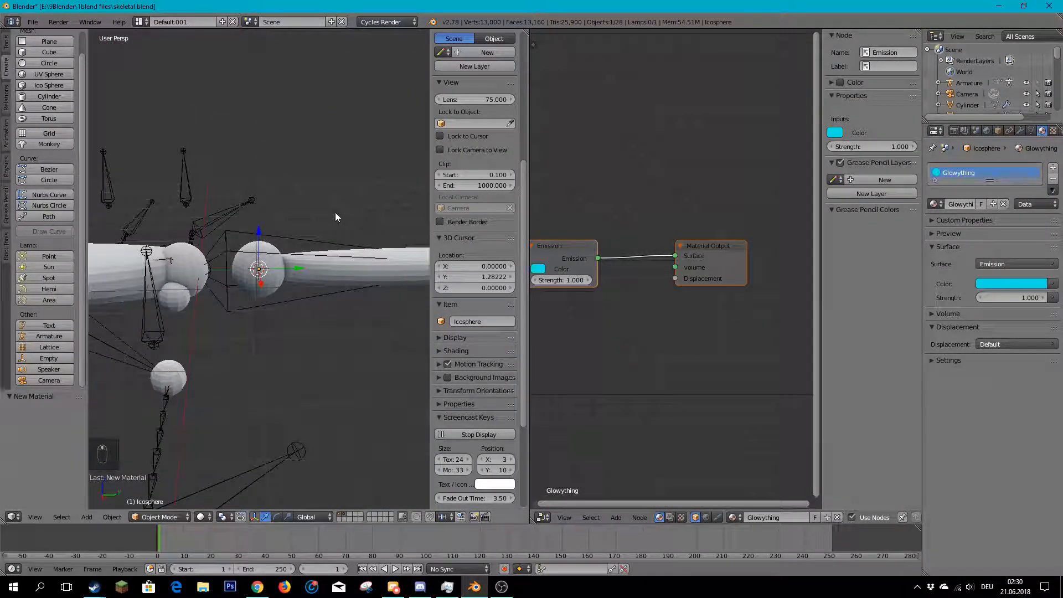
{"action": "key", "text": "shift+z"}
{"action": "scroll", "coordinate": [247, 238], "scroll_direction": "up", "scroll_amount": 6}
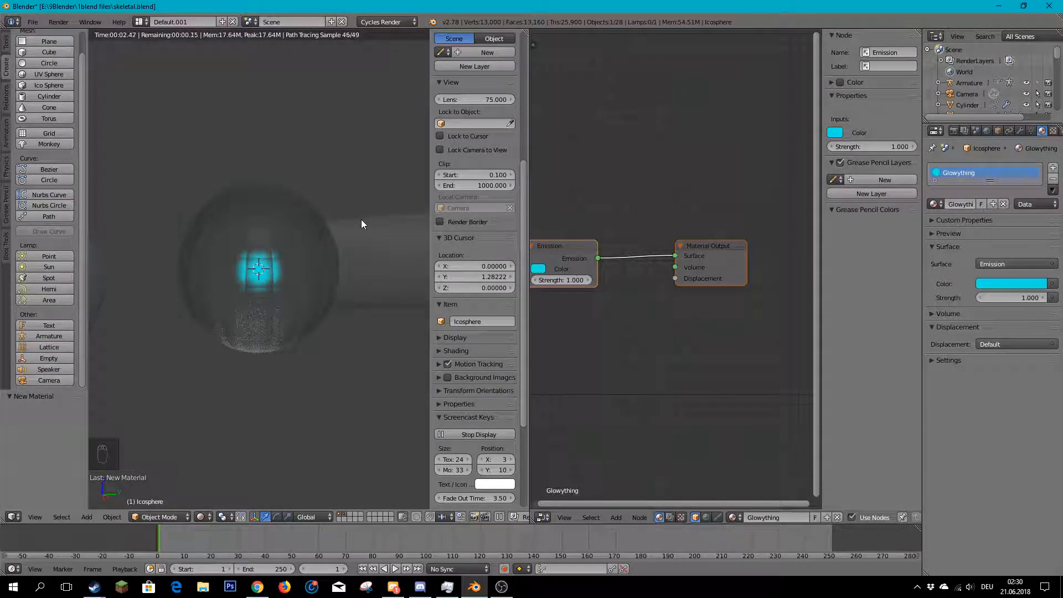
{"action": "right_click", "coordinate": [217, 199]}
- Try IOR values of 4.750 and 0.450 on the joint sphere's Glass BSDF
{"action": "mouse_move", "coordinate": [579, 294]}
{"action": "left_mouse_down"}
{"action": "mouse_move", "coordinate": [620, 295]}
{"action": "mouse_move", "coordinate": [558, 295]}
{"action": "left_mouse_up"}
{"action": "scroll", "coordinate": [386, 306], "scroll_direction": "down", "scroll_amount": 2}
{"action": "middle_click_drag", "start_coordinate": [386, 305], "coordinate": [345, 240]}
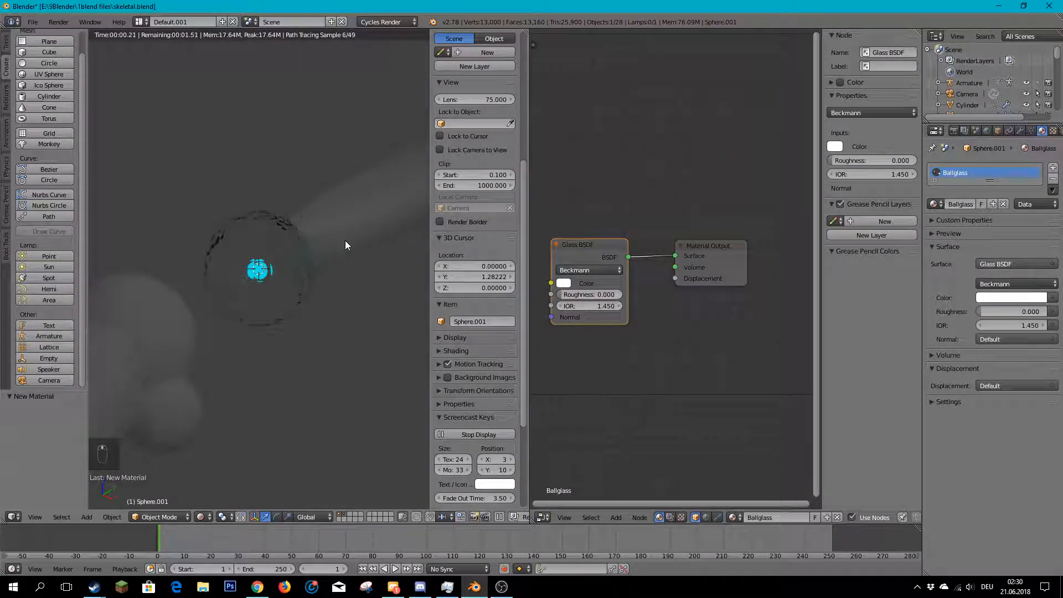
{"action": "left_click", "coordinate": [589, 305]}
{"action": "type", "text": "18.45"}
{"action": "key", "text": "Return"}
{"action": "left_click_drag", "start_coordinate": [589, 306], "coordinate": [531, 306]}
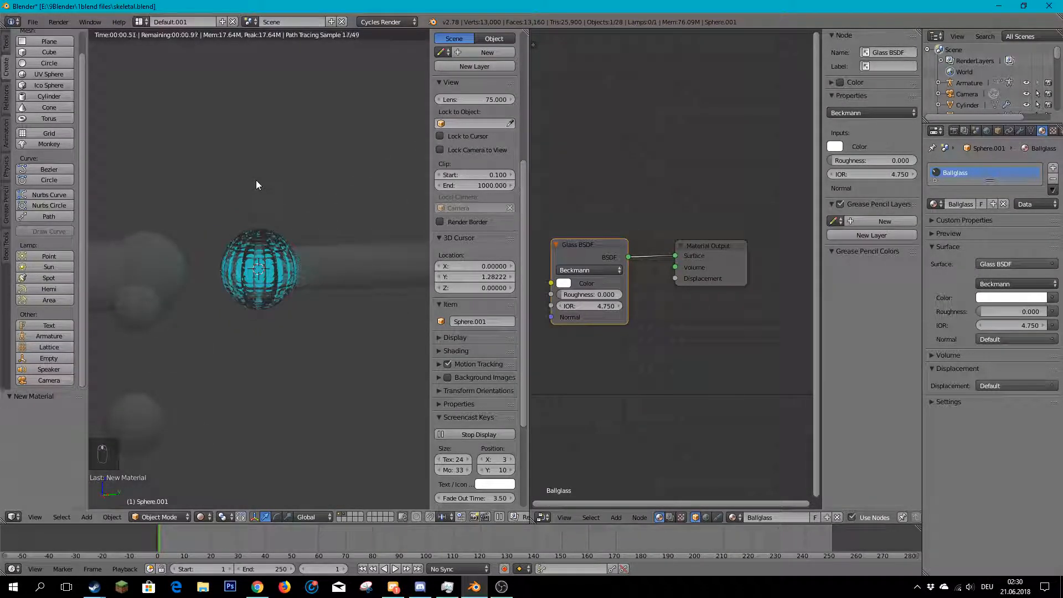
{"action": "left_click_drag", "start_coordinate": [608, 306], "coordinate": [551, 305]}
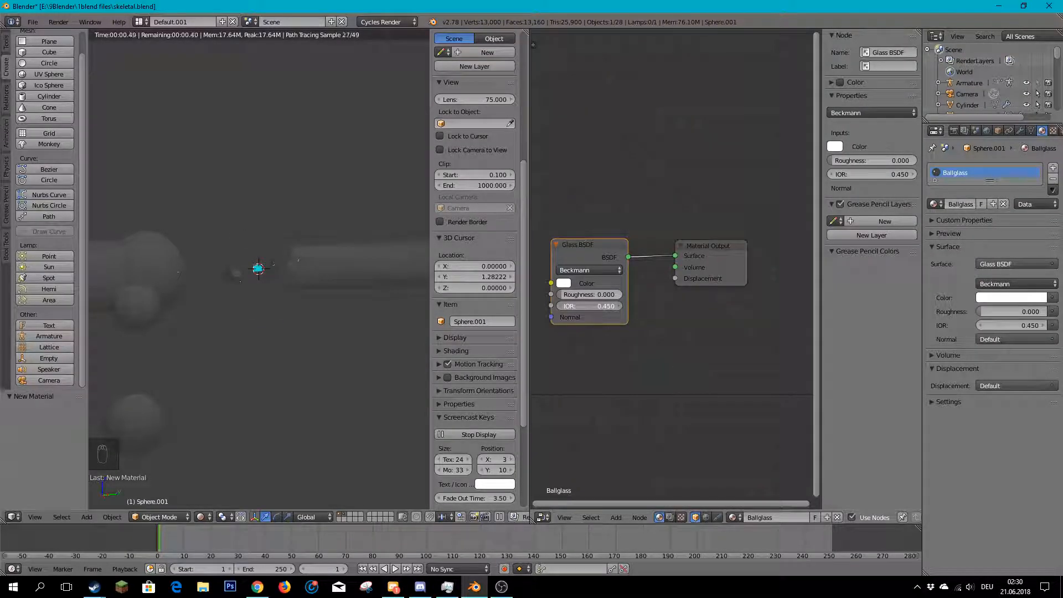
{"action": "middle_click_drag", "start_coordinate": [185, 254], "coordinate": [250, 258]}
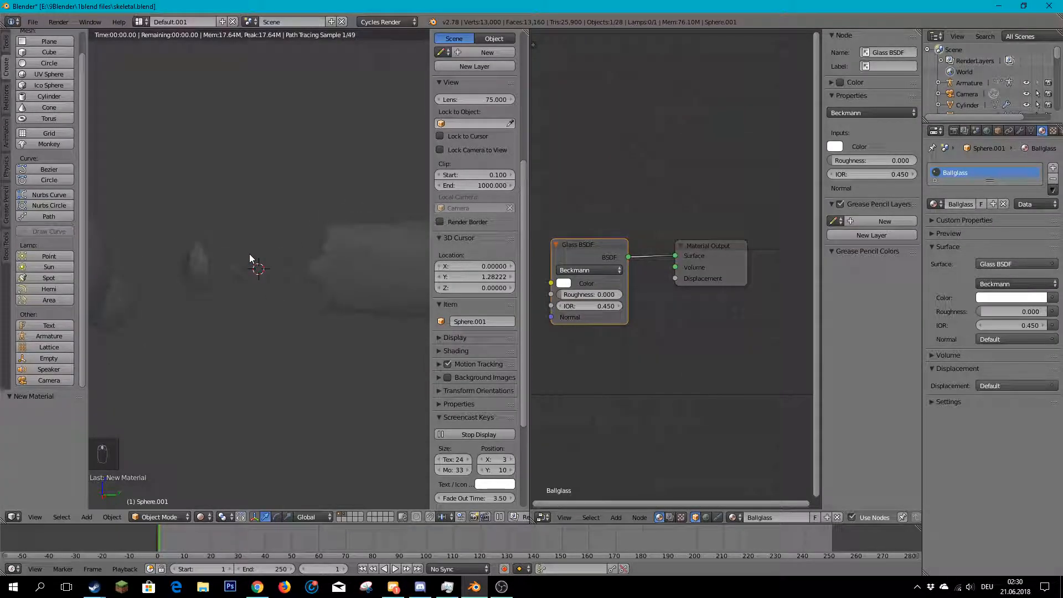
- Try very high IOR values of 123.850 and 839.850 on the Ballglass material, and bring the IOR down to 1.950
{"action": "left_click_drag", "start_coordinate": [595, 306], "coordinate": [665, 306]}
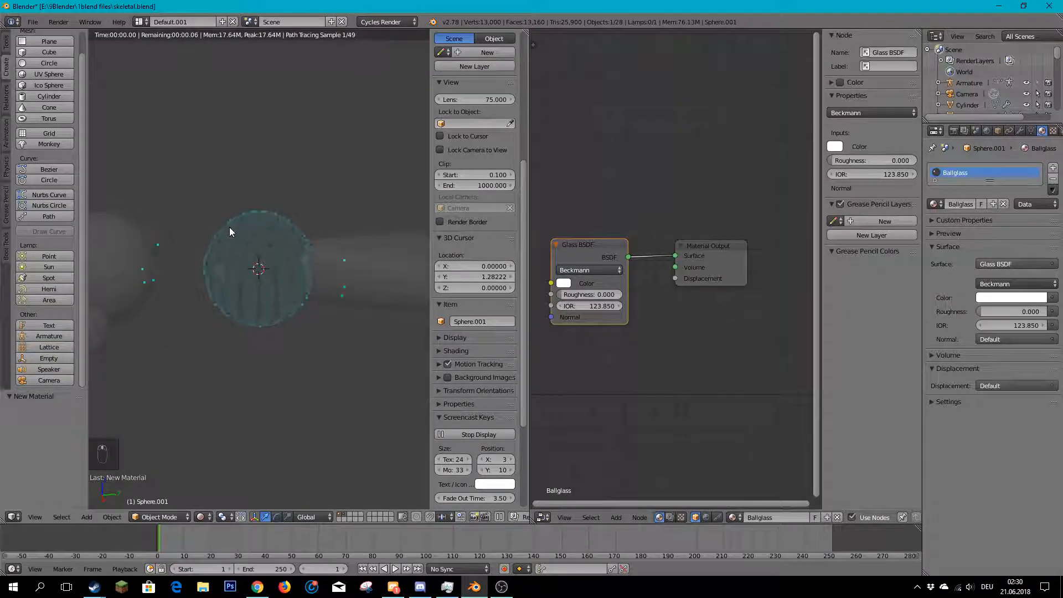
{"action": "middle_click_drag", "start_coordinate": [227, 227], "coordinate": [274, 220]}
{"action": "left_click_drag", "start_coordinate": [615, 306], "coordinate": [703, 306]}
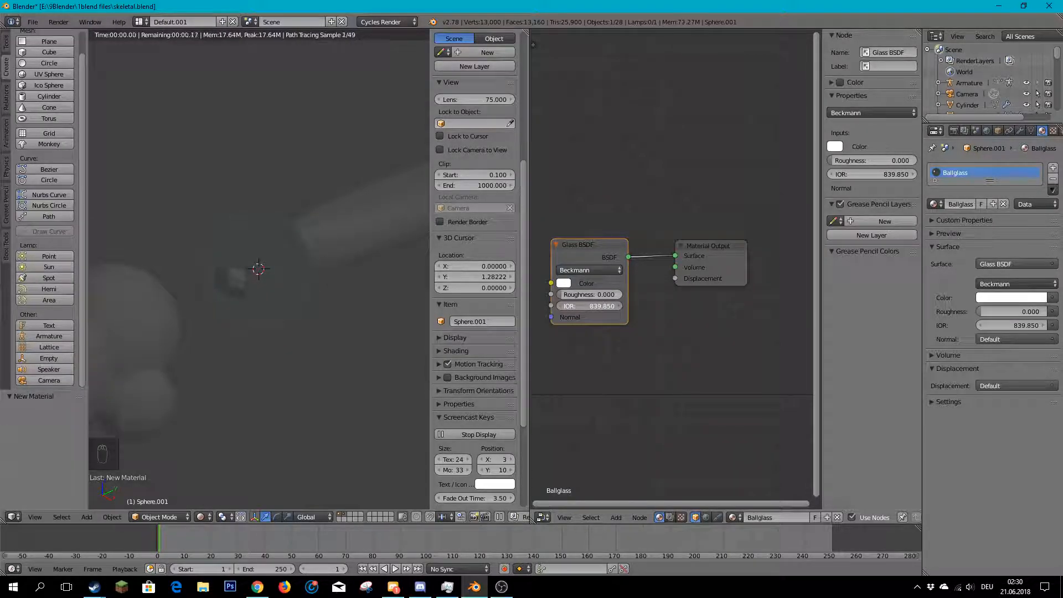
{"action": "left_click_drag", "start_coordinate": [704, 306], "coordinate": [611, 307]}
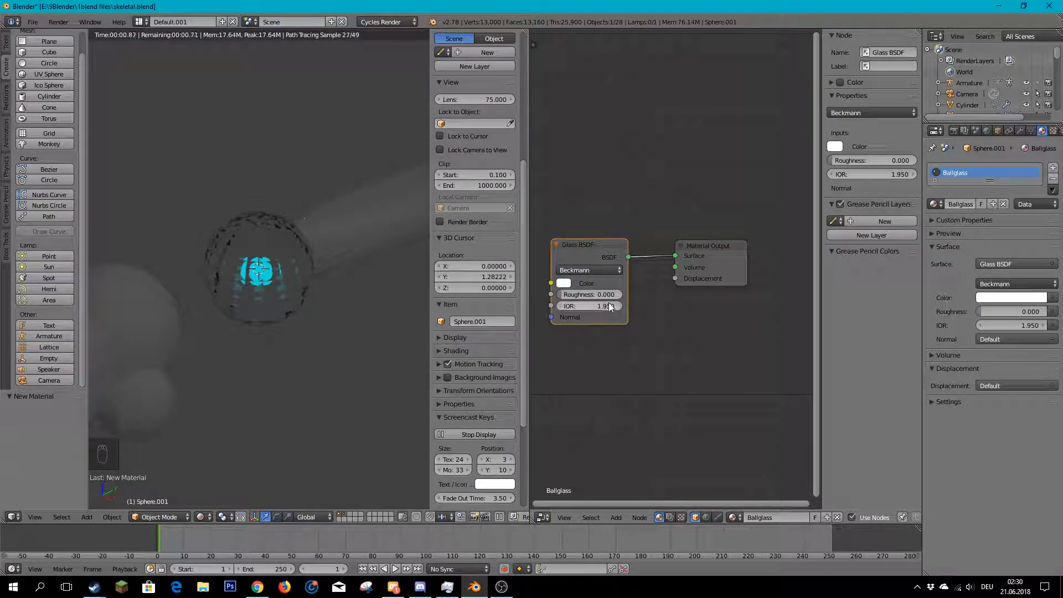
{"action": "middle_click_drag", "start_coordinate": [317, 281], "coordinate": [201, 251]}
{"action": "scroll", "coordinate": [201, 251], "scroll_direction": "up", "scroll_amount": 1}
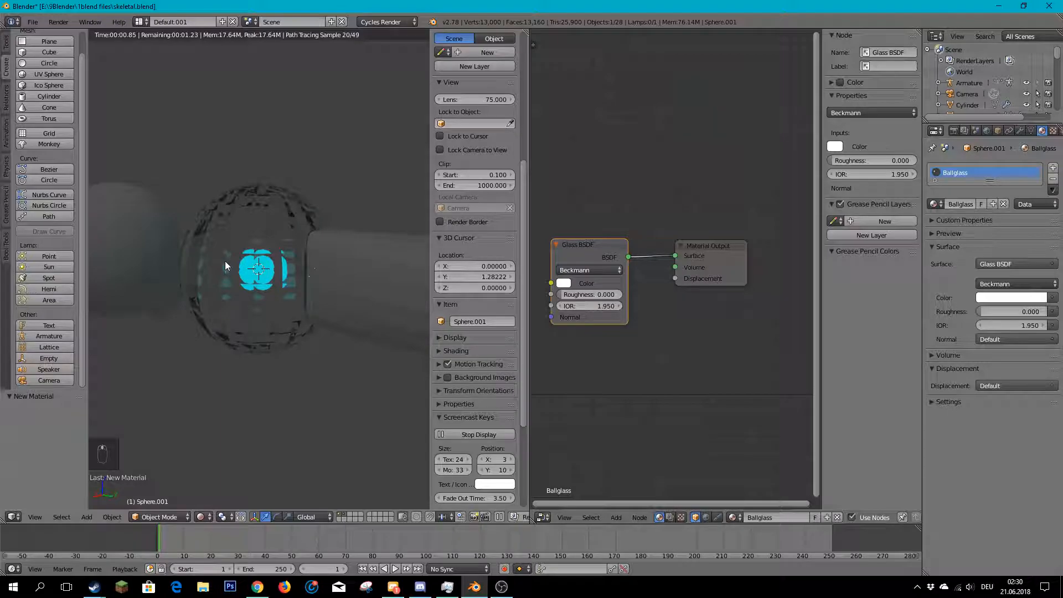
{"action": "scroll", "coordinate": [238, 265], "scroll_direction": "up", "scroll_amount": 1}
{"action": "scroll", "coordinate": [245, 265], "scroll_direction": "up", "scroll_amount": 5}
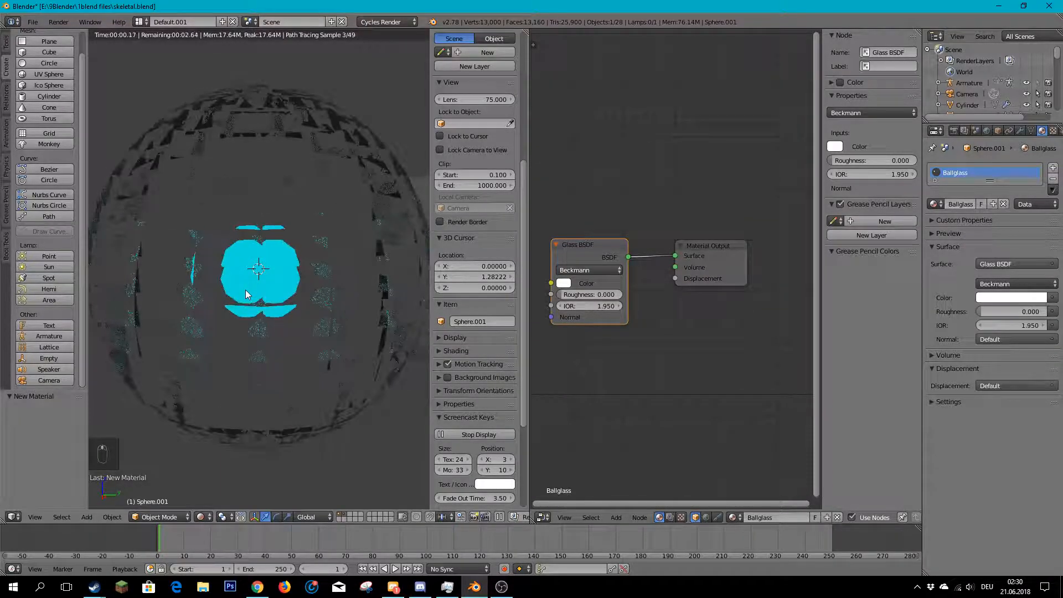
{"action": "scroll", "coordinate": [246, 291], "scroll_direction": "down", "scroll_amount": 2}
{"action": "middle_click_drag", "start_coordinate": [246, 291], "coordinate": [317, 307]}
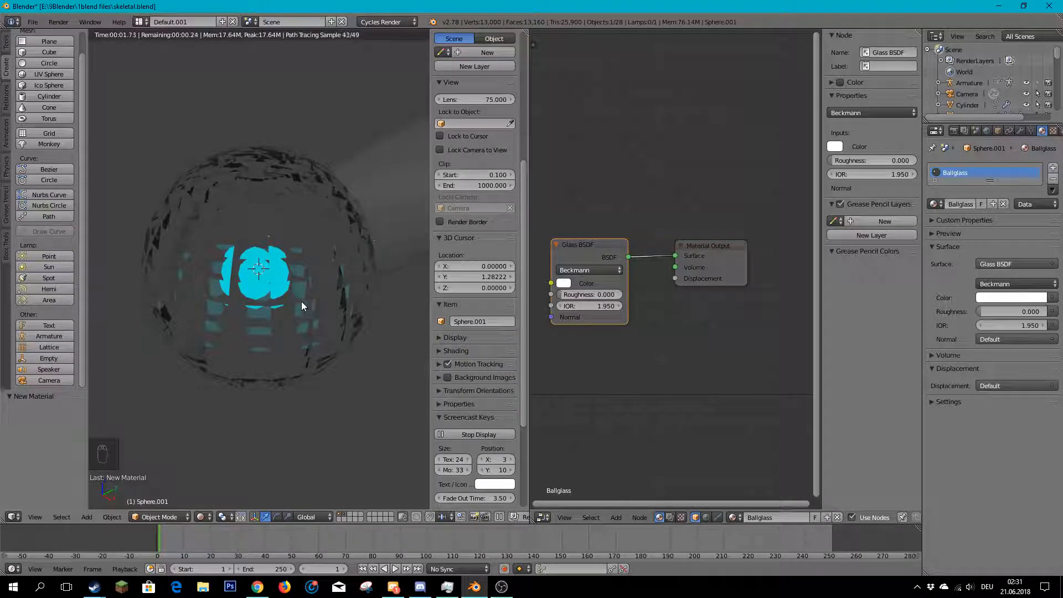
- Replace the Ballglass surface shader with Volume Scatter and set its density to 0.000
{"action": "left_click", "coordinate": [1010, 264]}
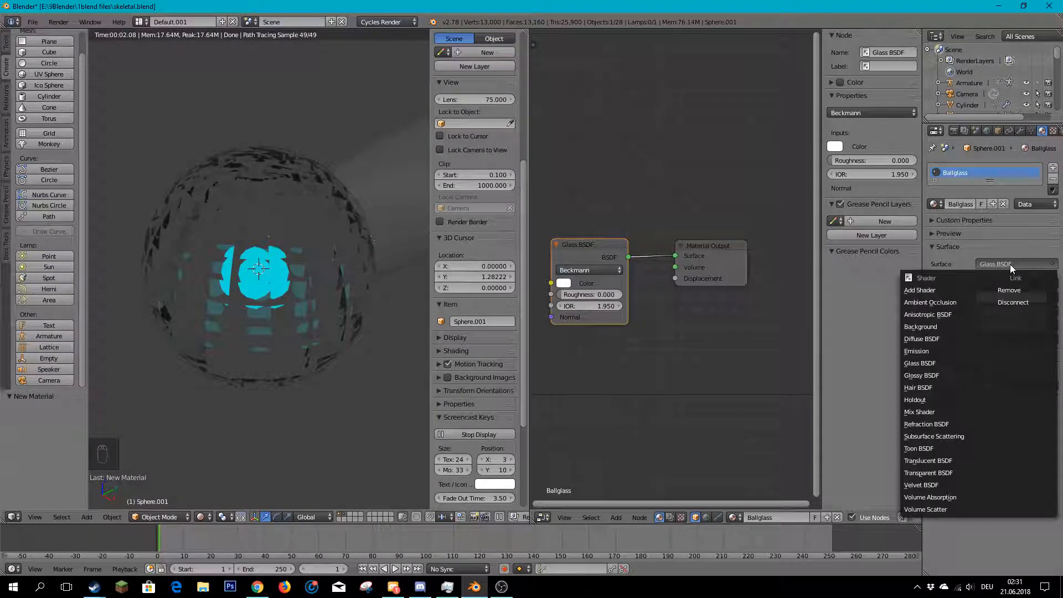
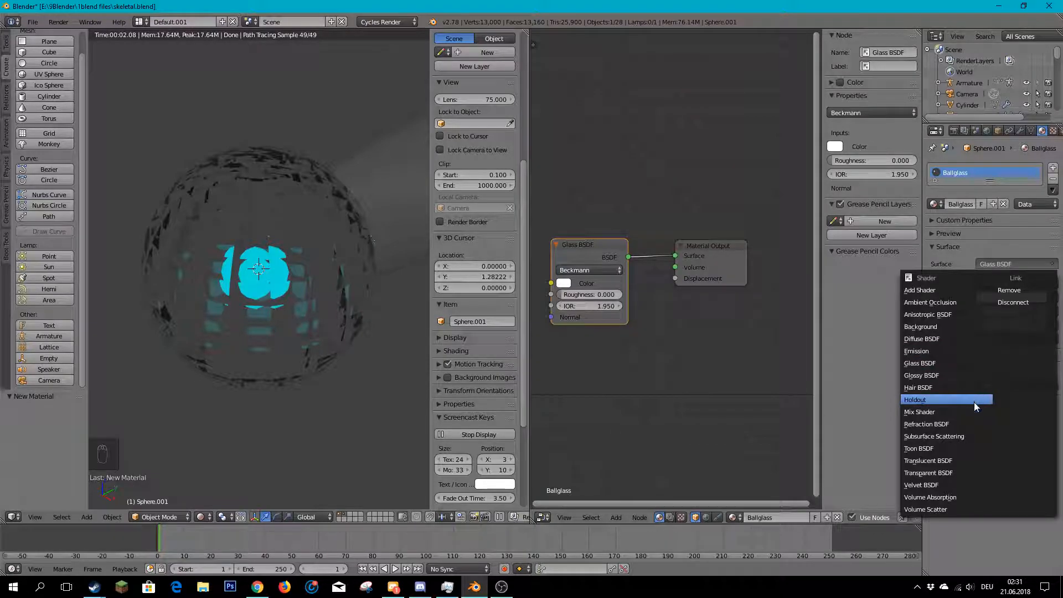
{"action": "left_click", "coordinate": [948, 509]}
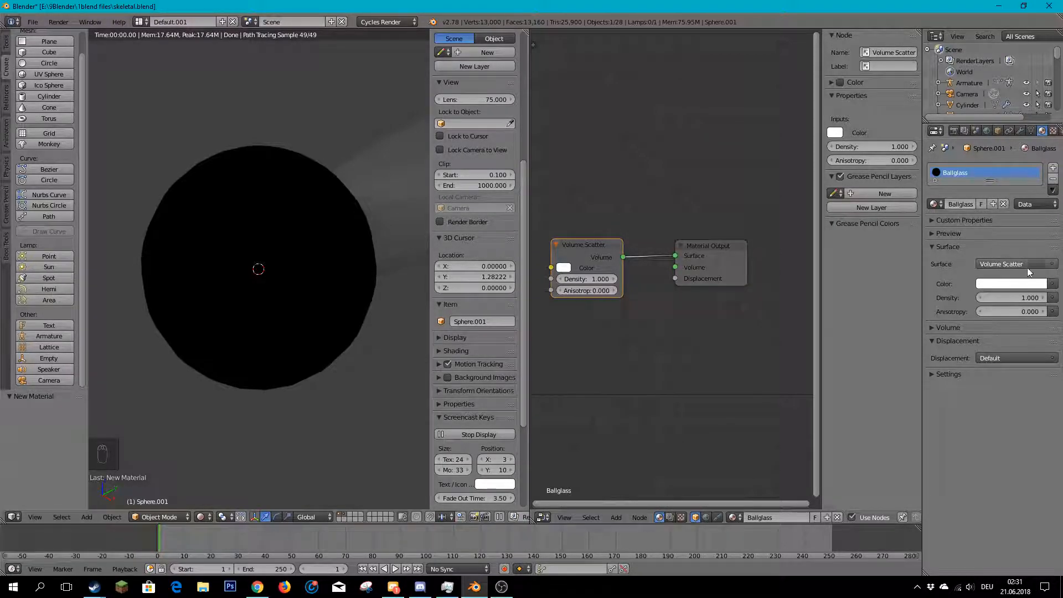
{"action": "left_click_drag", "start_coordinate": [1019, 301], "coordinate": [682, 306]}
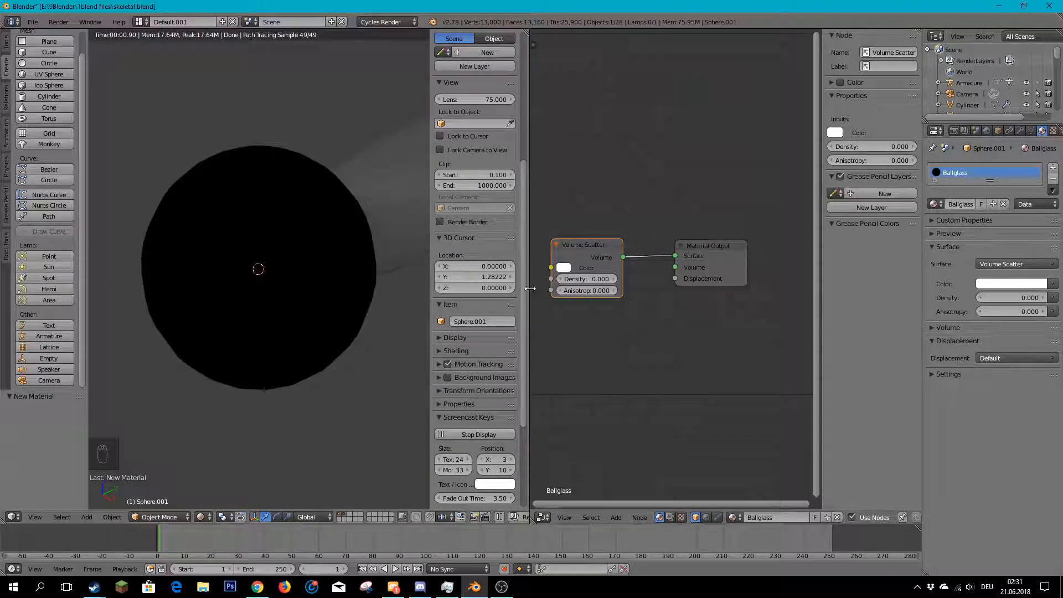
- Reconnect the Volume Scatter output to the Material Output's Volume input and raise the density to 1.900
{"action": "scroll", "coordinate": [234, 264], "scroll_direction": "down", "scroll_amount": 3}
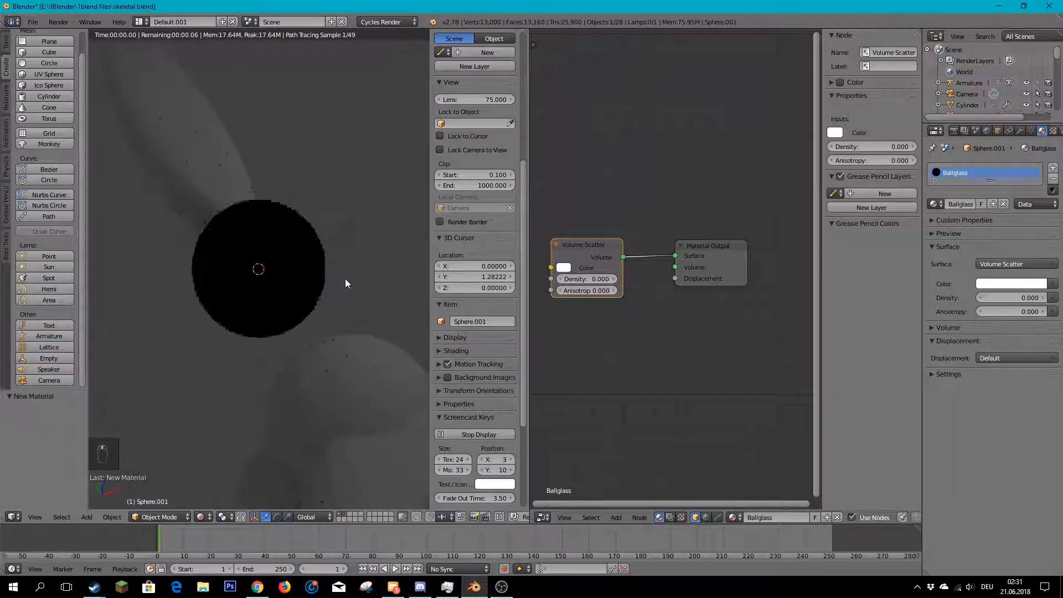
{"action": "scroll", "coordinate": [212, 255], "scroll_direction": "up", "scroll_amount": 3}
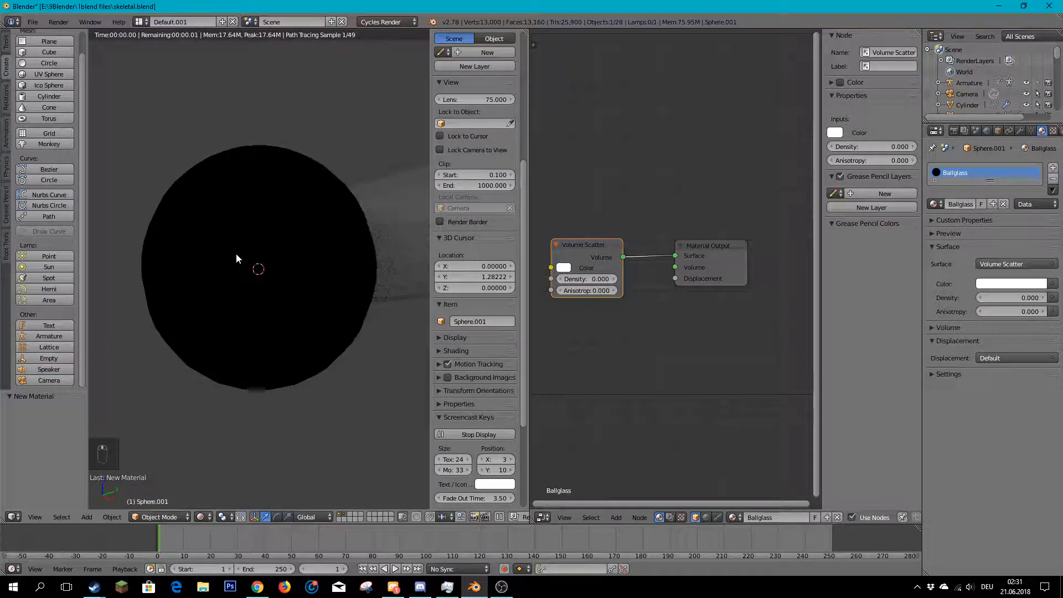
{"action": "left_click_drag", "start_coordinate": [675, 256], "coordinate": [675, 267]}
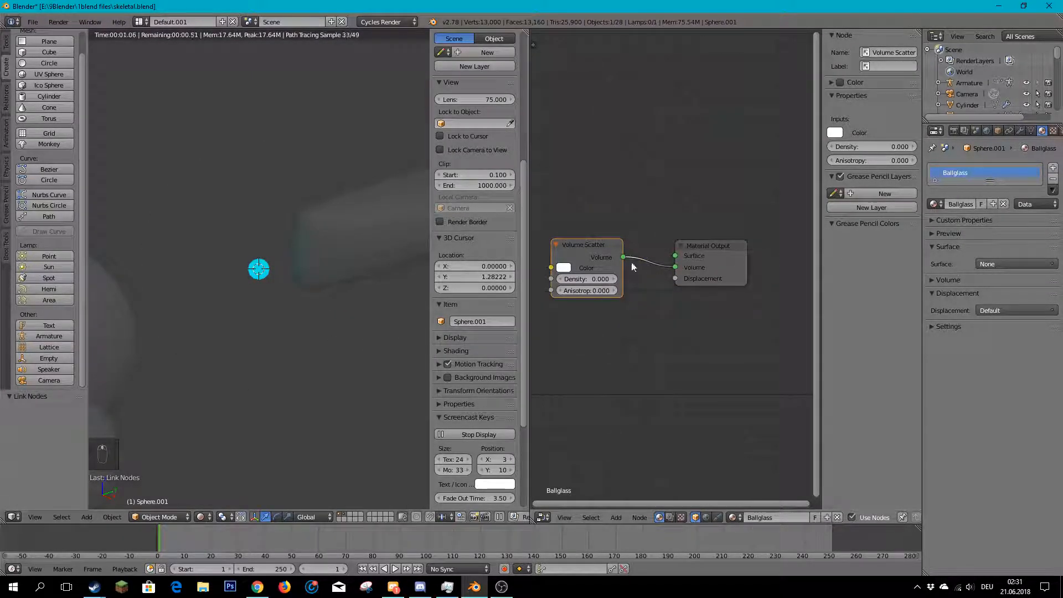
{"action": "left_click_drag", "start_coordinate": [588, 279], "coordinate": [606, 279]}
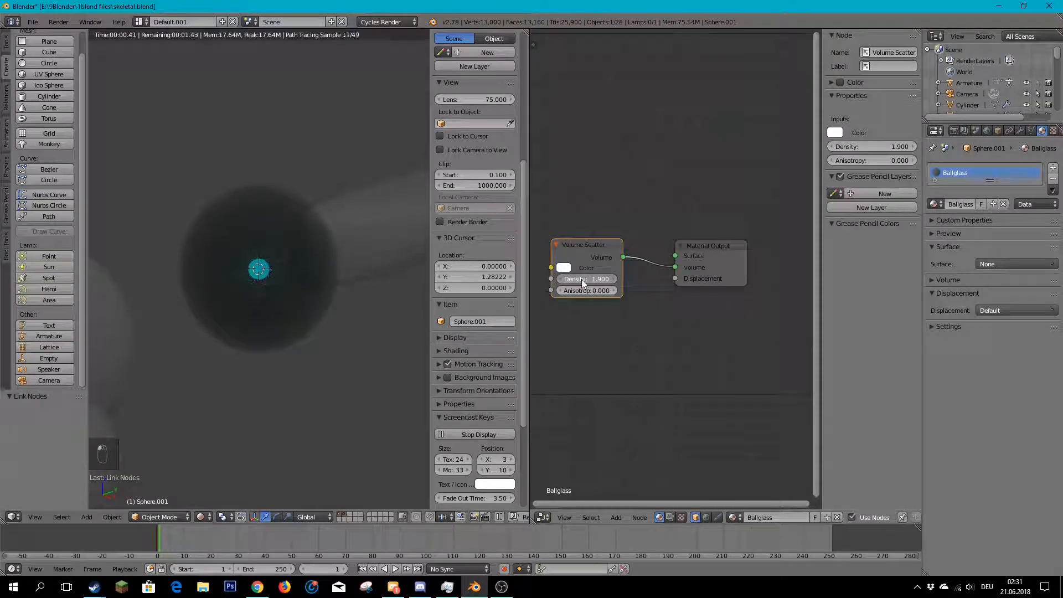
- Lower the Volume Scatter density of the Ballglass material to 0.900
{"action": "scroll", "coordinate": [329, 275], "scroll_direction": "down", "scroll_amount": 4}
{"action": "middle_click_drag", "start_coordinate": [329, 275], "coordinate": [235, 275]}
{"action": "scroll", "coordinate": [256, 379], "scroll_direction": "up", "scroll_amount": 6}
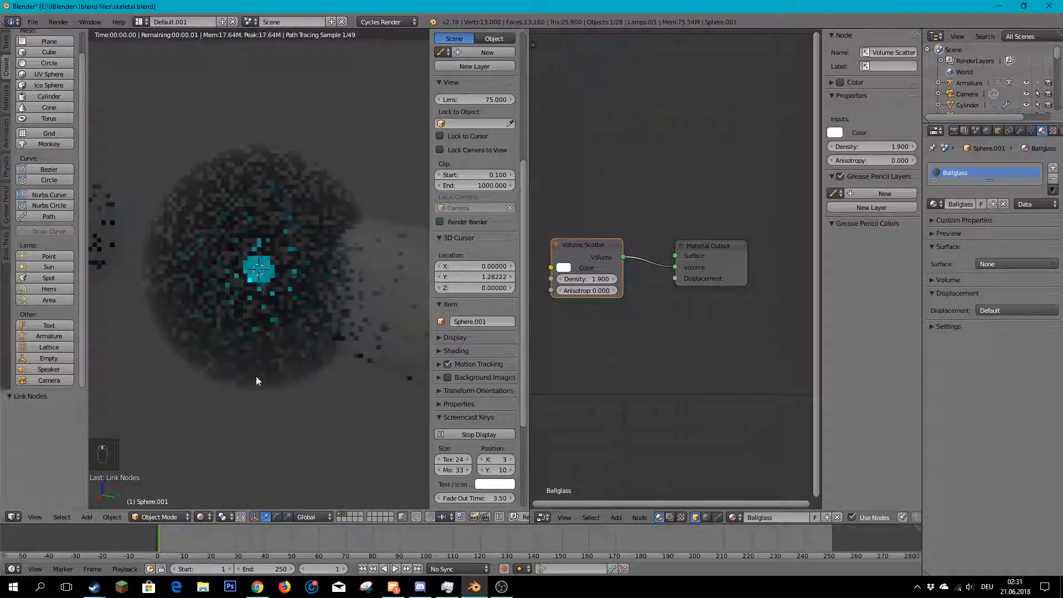
{"action": "left_click_drag", "start_coordinate": [603, 281], "coordinate": [419, 288]}
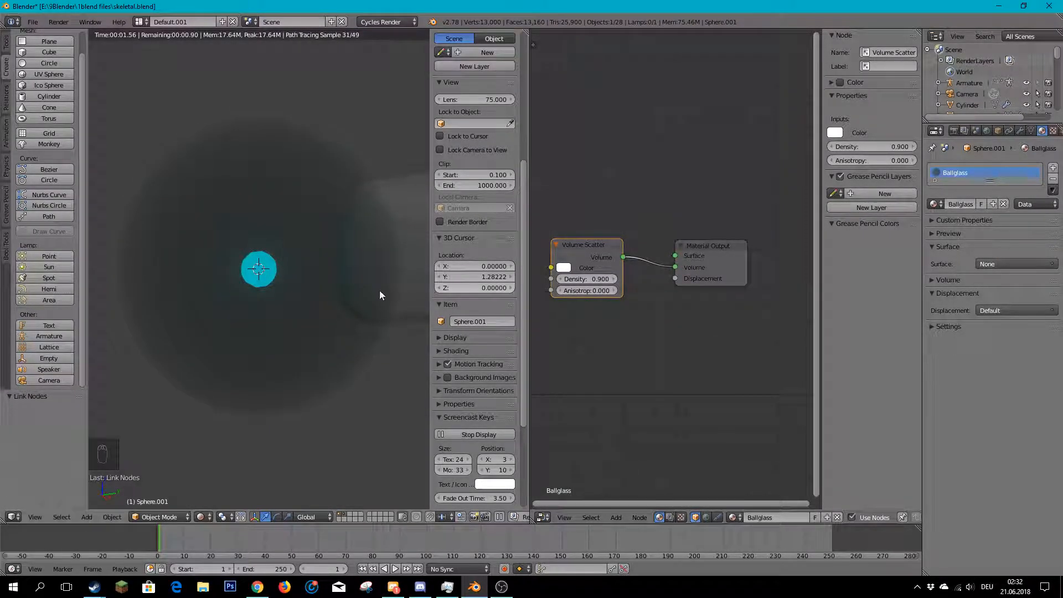
{"action": "scroll", "coordinate": [268, 270], "scroll_direction": "down", "scroll_amount": 5}
{"action": "scroll", "coordinate": [306, 269], "scroll_direction": "down", "scroll_amount": 4}
{"action": "middle_click_drag", "start_coordinate": [220, 305], "coordinate": [114, 291]}
{"action": "scroll", "coordinate": [247, 288], "scroll_direction": "up", "scroll_amount": 6}
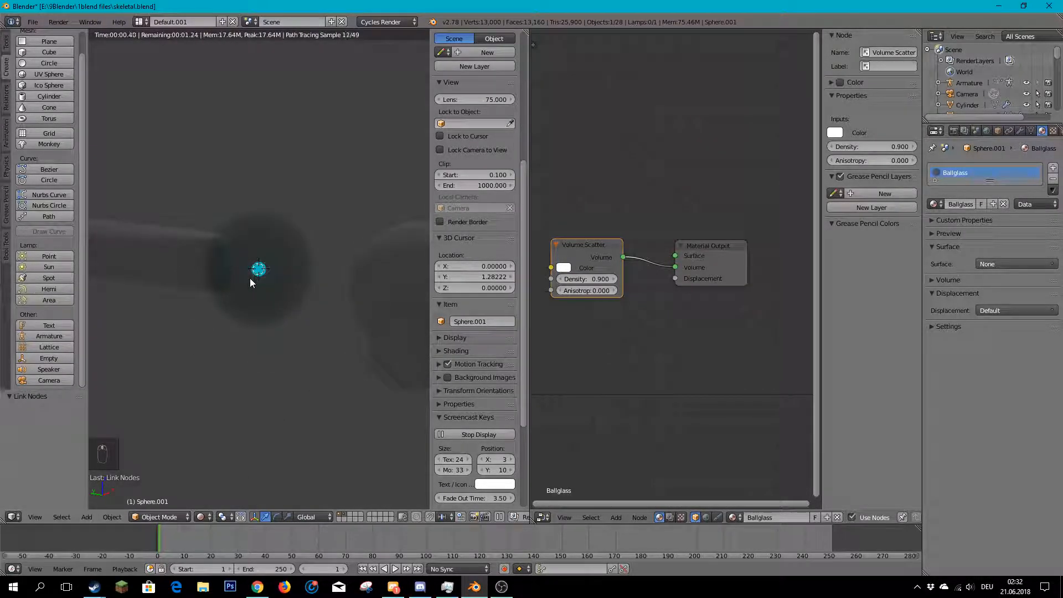
{"action": "scroll", "coordinate": [260, 285], "scroll_direction": "up", "scroll_amount": 5}
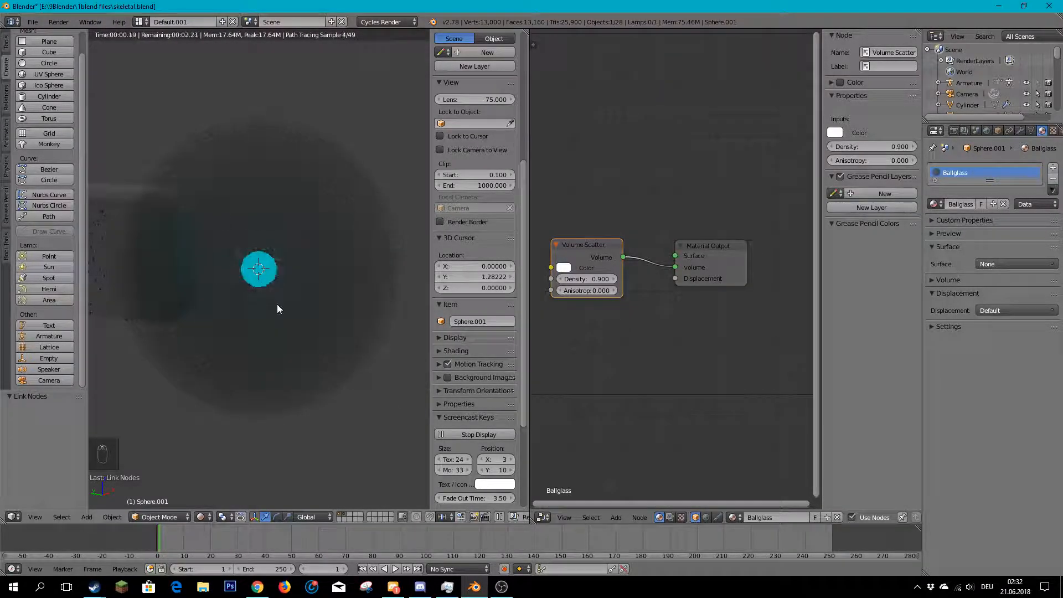
{"action": "right_click", "coordinate": [262, 272]}
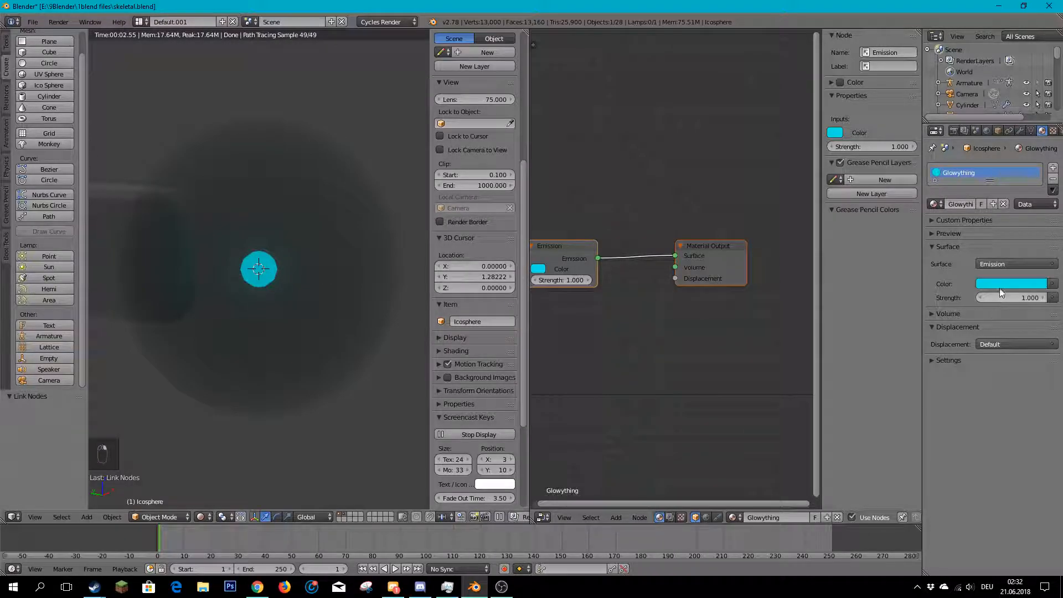
{"action": "left_click", "coordinate": [1014, 264]}
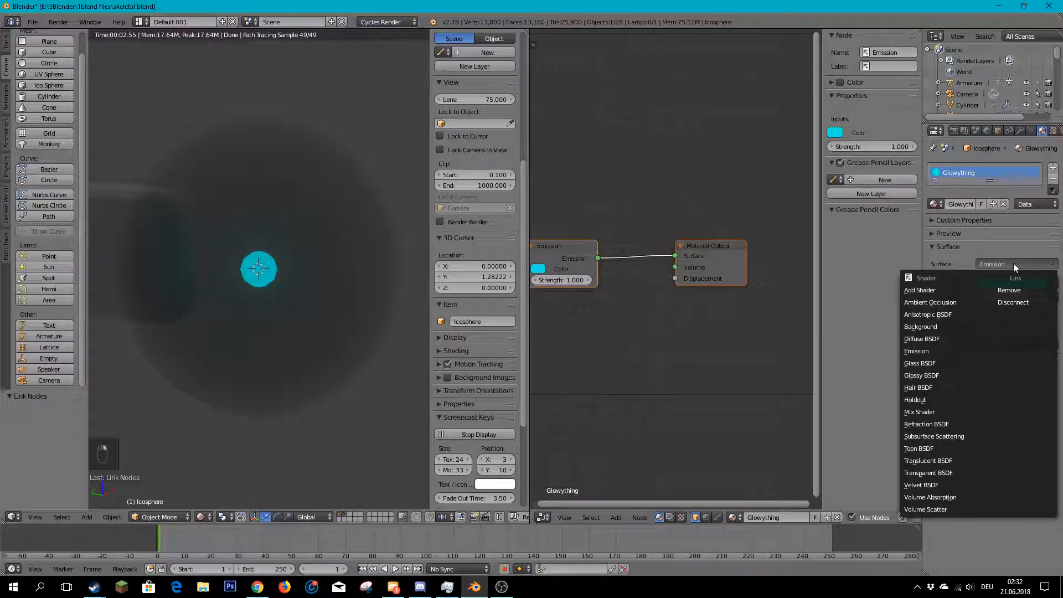
{"action": "right_click", "coordinate": [320, 334]}
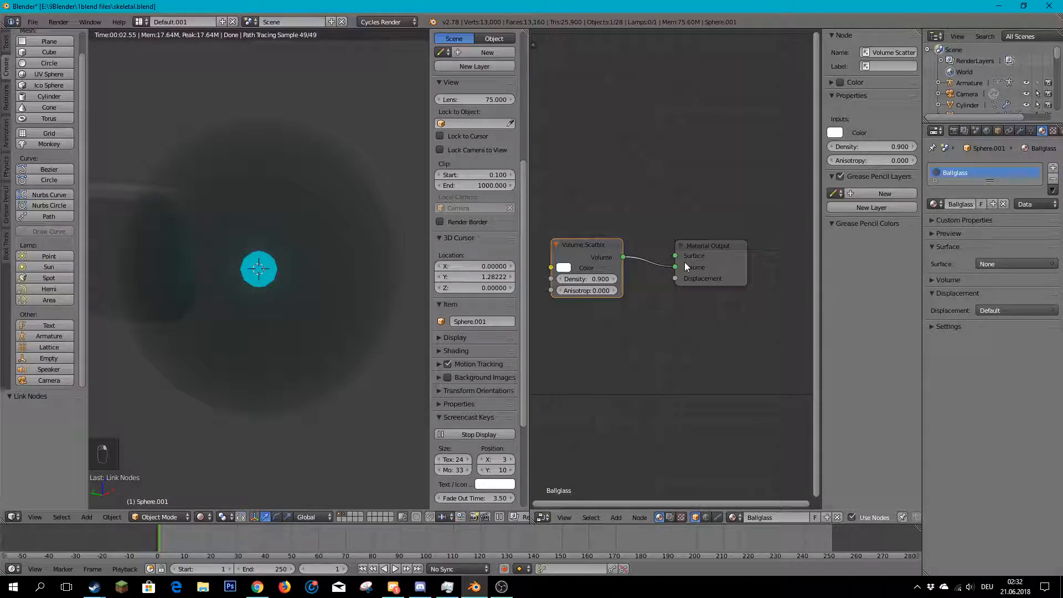
- Examine the rendered volume effect around the glowing ico sphere from several angles and distances
{"action": "middle_click_drag", "start_coordinate": [213, 296], "coordinate": [293, 312]}
{"action": "scroll", "coordinate": [291, 302], "scroll_direction": "down", "scroll_amount": 4}
{"action": "scroll", "coordinate": [293, 311], "scroll_direction": "up", "scroll_amount": 3}
{"action": "mouse_move", "coordinate": [214, 299]}
{"action": "middle_mouse_down"}
{"action": "mouse_move", "coordinate": [351, 316]}
{"action": "mouse_move", "coordinate": [318, 299]}
{"action": "mouse_move", "coordinate": [226, 287]}
{"action": "mouse_move", "coordinate": [323, 307]}
{"action": "middle_mouse_up"}
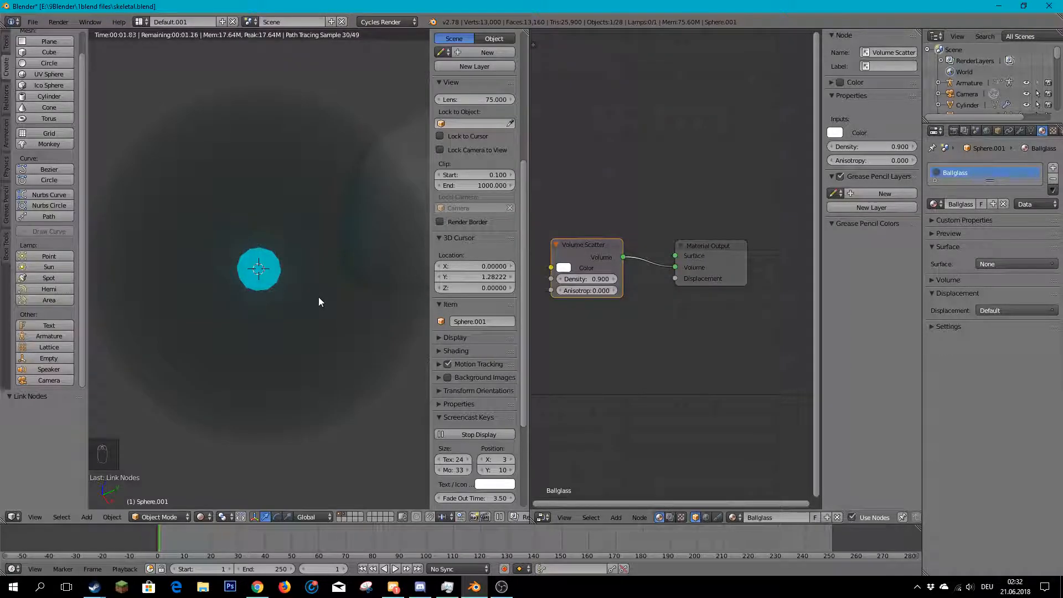
{"action": "scroll", "coordinate": [318, 297], "scroll_direction": "down", "scroll_amount": 4}
{"action": "mouse_move", "coordinate": [307, 284]}
{"action": "middle_mouse_down"}
{"action": "mouse_move", "coordinate": [231, 271]}
{"action": "mouse_move", "coordinate": [272, 300]}
{"action": "mouse_move", "coordinate": [379, 265]}
{"action": "mouse_move", "coordinate": [291, 259]}
{"action": "middle_mouse_up"}
{"action": "scroll", "coordinate": [289, 256], "scroll_direction": "up", "scroll_amount": 3}
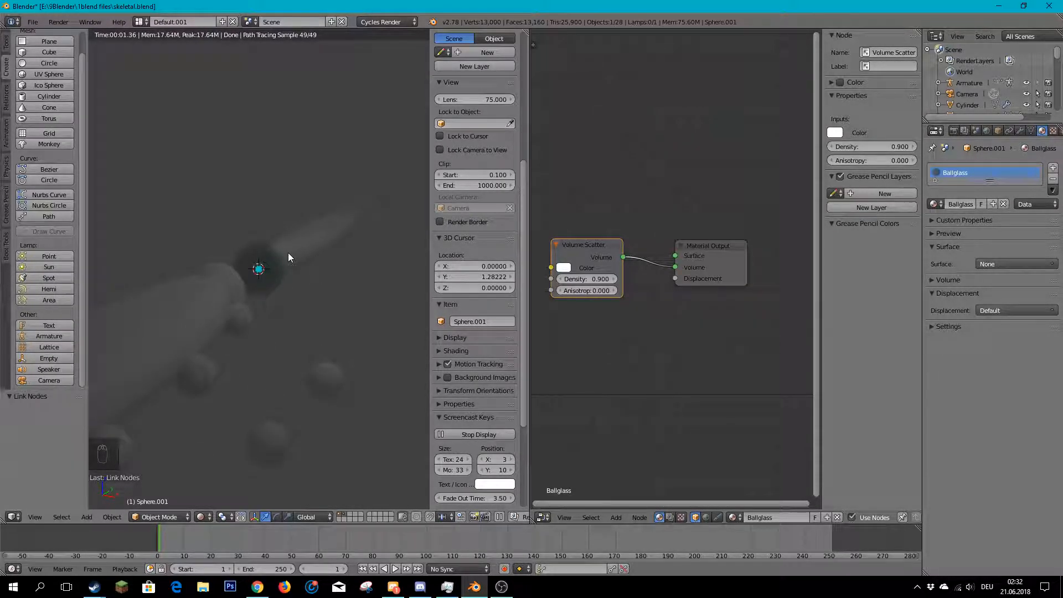
{"action": "scroll", "coordinate": [288, 252], "scroll_direction": "up", "scroll_amount": 5}
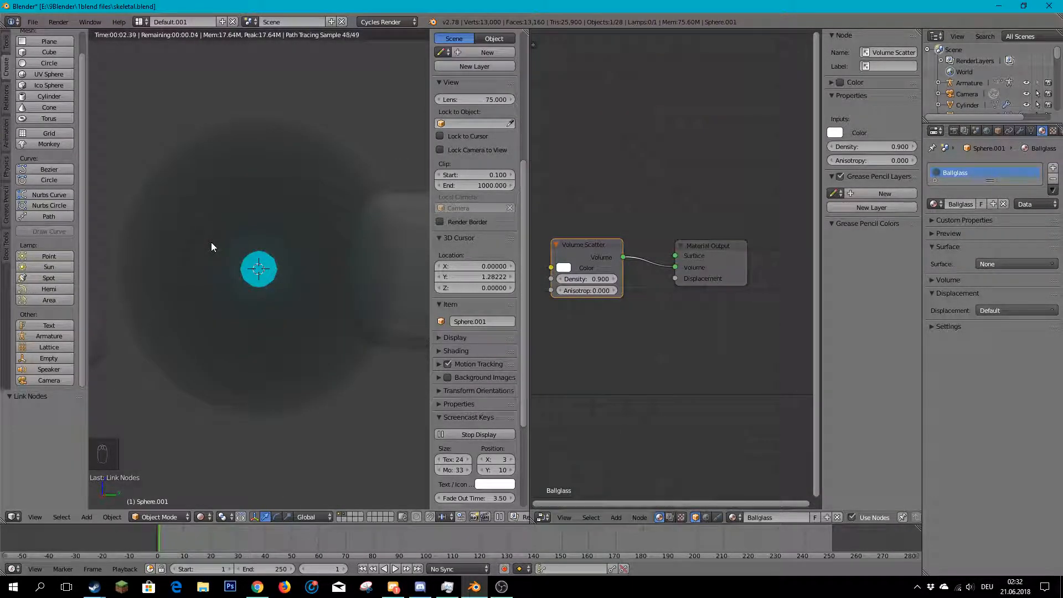
{"action": "scroll", "coordinate": [211, 241], "scroll_direction": "down", "scroll_amount": 4}
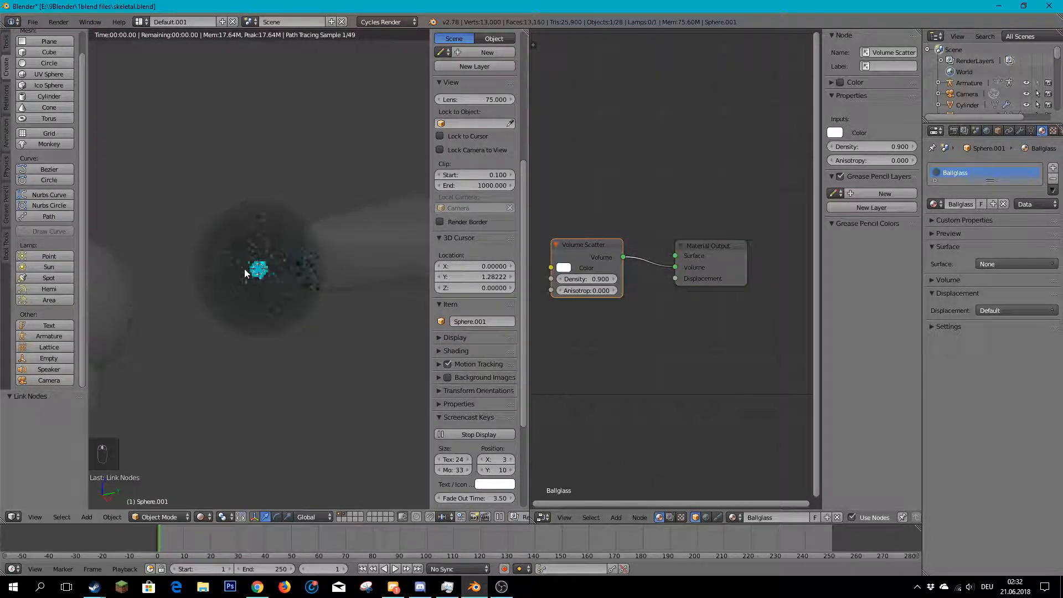
- Raise the Volume Scatter anisotropy to 1.000 and check the sphere from close up and from farther away
{"action": "middle_click_drag", "start_coordinate": [244, 268], "coordinate": [286, 258]}
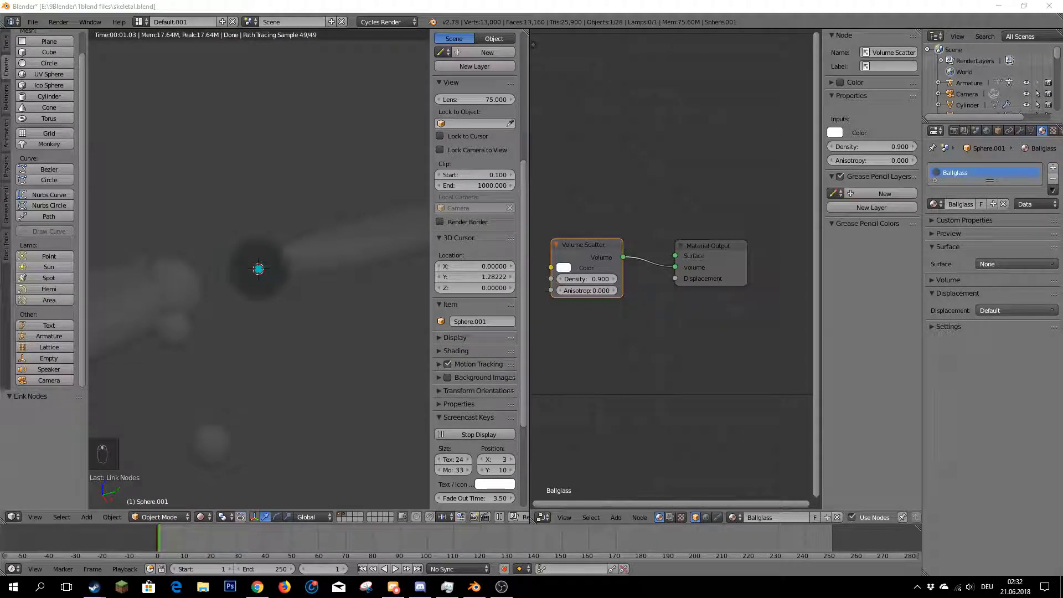
{"action": "left_click", "coordinate": [511, 5]}
{"action": "left_click_drag", "start_coordinate": [587, 291], "coordinate": [620, 291]}
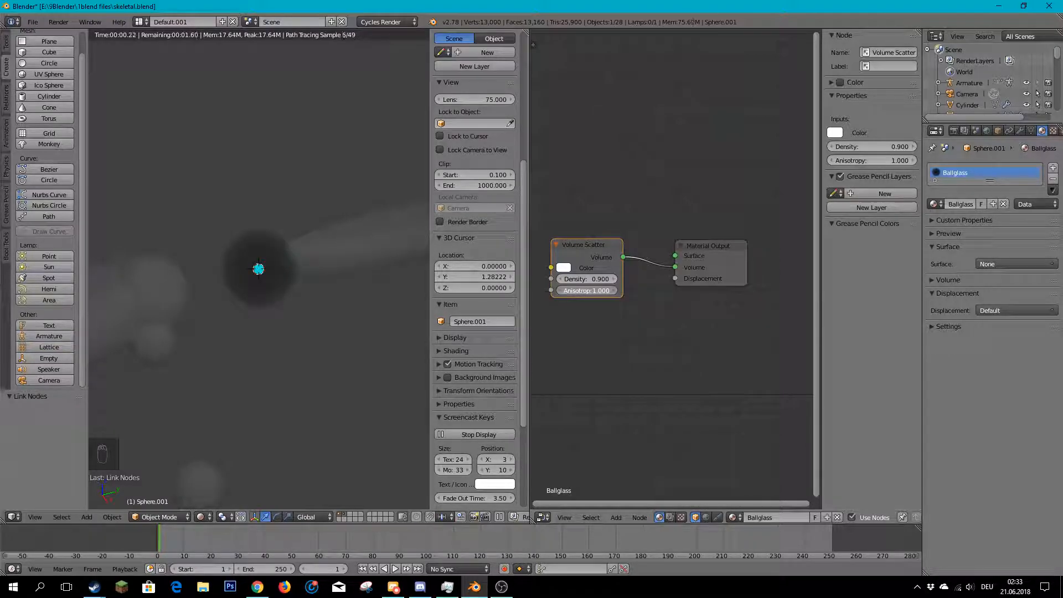
{"action": "left_click_drag", "start_coordinate": [587, 291], "coordinate": [607, 291]}
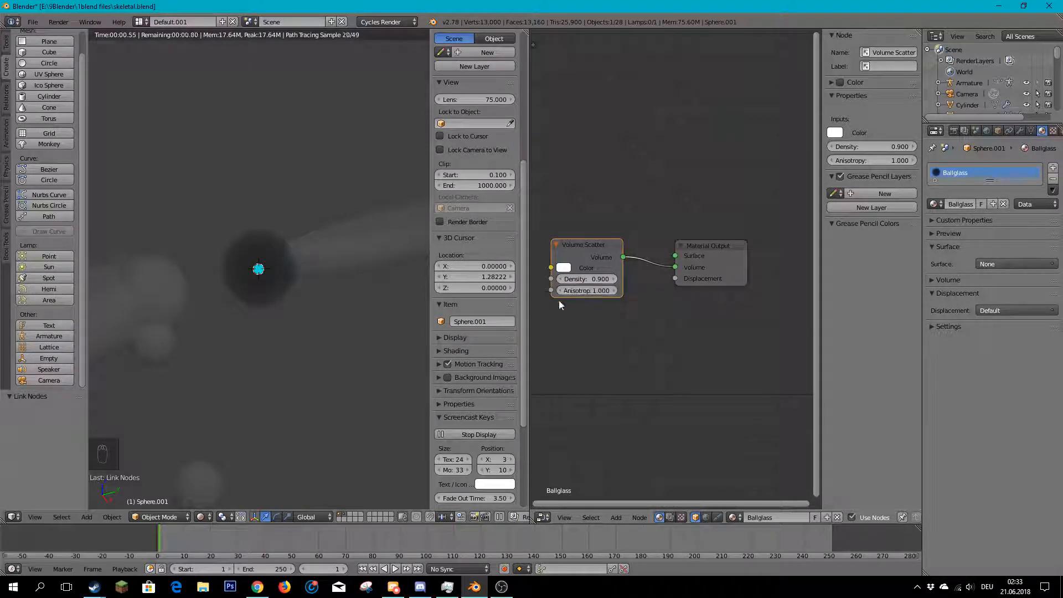
{"action": "scroll", "coordinate": [218, 331], "scroll_direction": "up", "scroll_amount": 5}
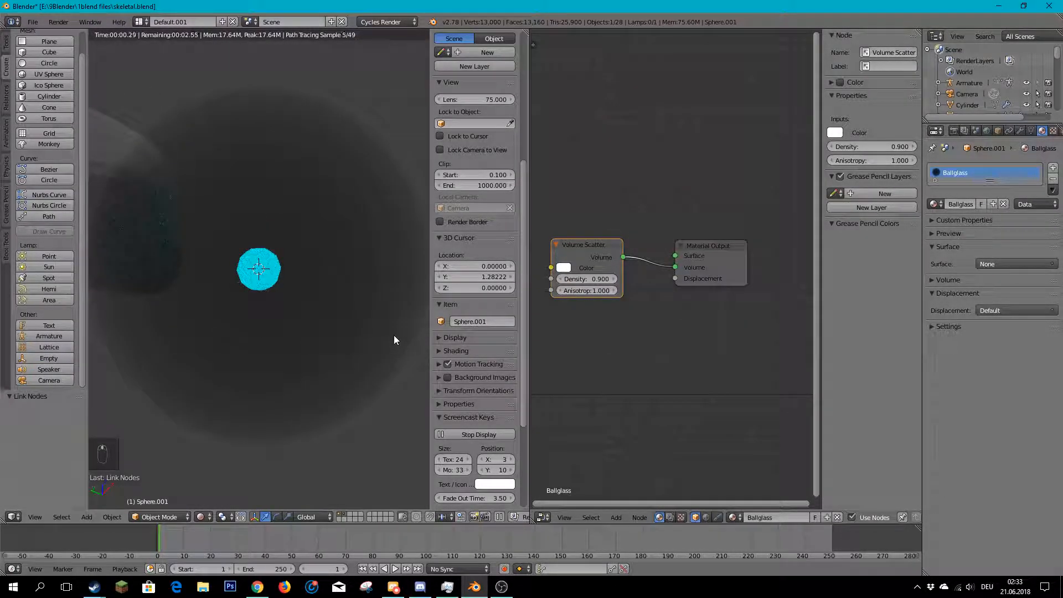
{"action": "scroll", "coordinate": [317, 314], "scroll_direction": "down", "scroll_amount": 5}
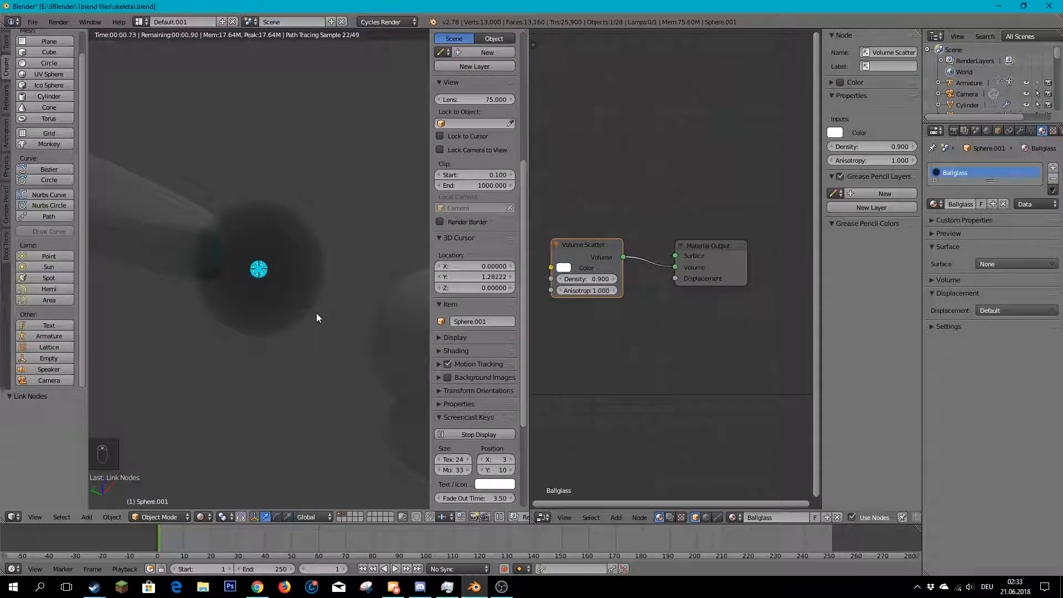
- Try a Volume Scatter density of 4.000 on the sphere, and reduce it to 1.400
{"action": "left_click_drag", "start_coordinate": [576, 282], "coordinate": [631, 279]}
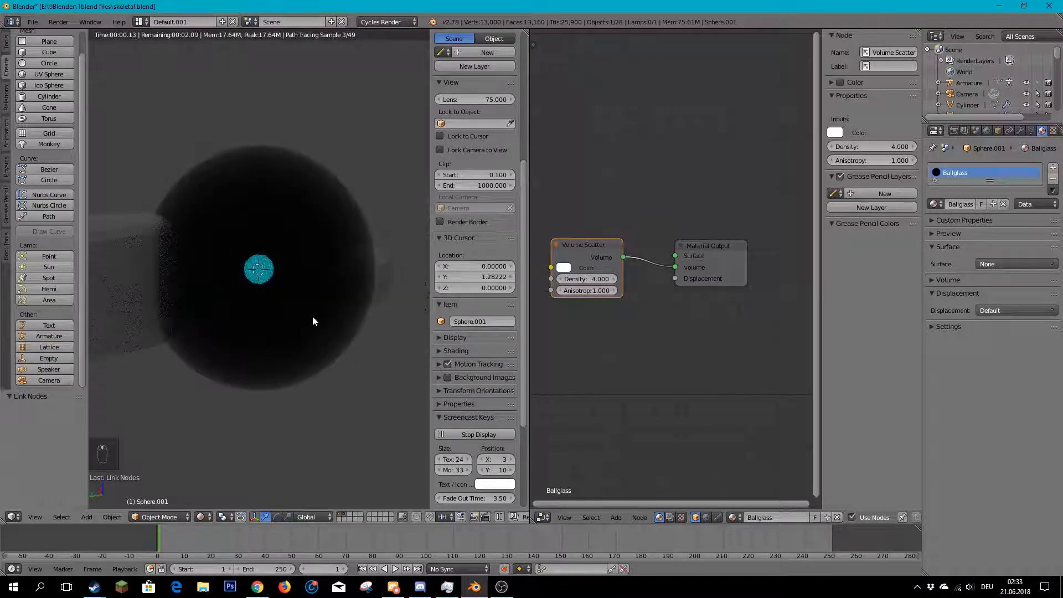
{"action": "scroll", "coordinate": [314, 298], "scroll_direction": "down", "scroll_amount": 5}
{"action": "middle_click_drag", "start_coordinate": [231, 301], "coordinate": [331, 299]}
{"action": "scroll", "coordinate": [282, 305], "scroll_direction": "up", "scroll_amount": 3}
{"action": "left_click_drag", "start_coordinate": [589, 279], "coordinate": [503, 294]}
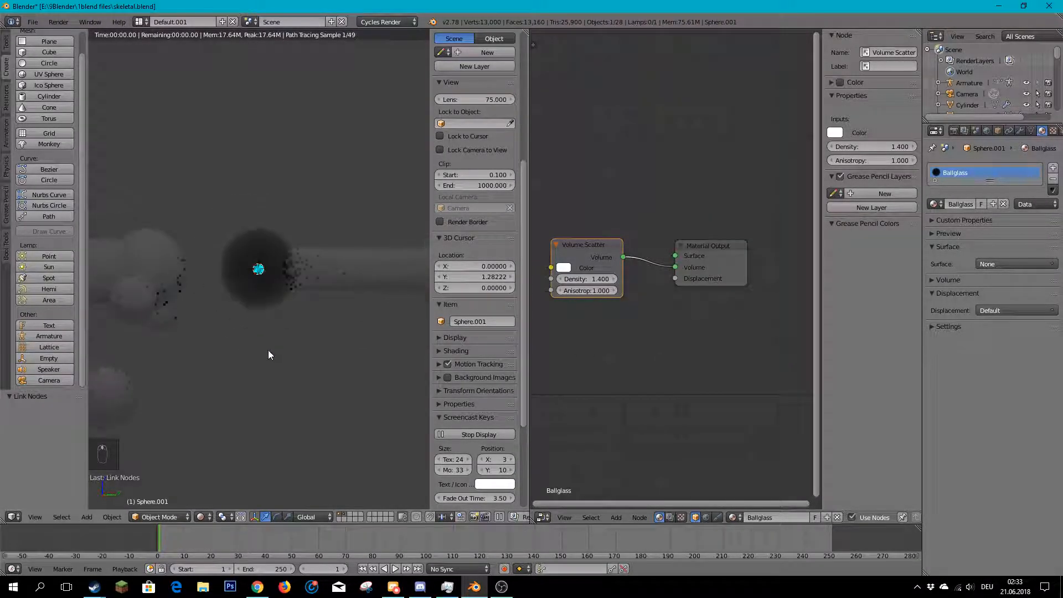
{"action": "middle_click_drag", "start_coordinate": [261, 350], "coordinate": [335, 348]}
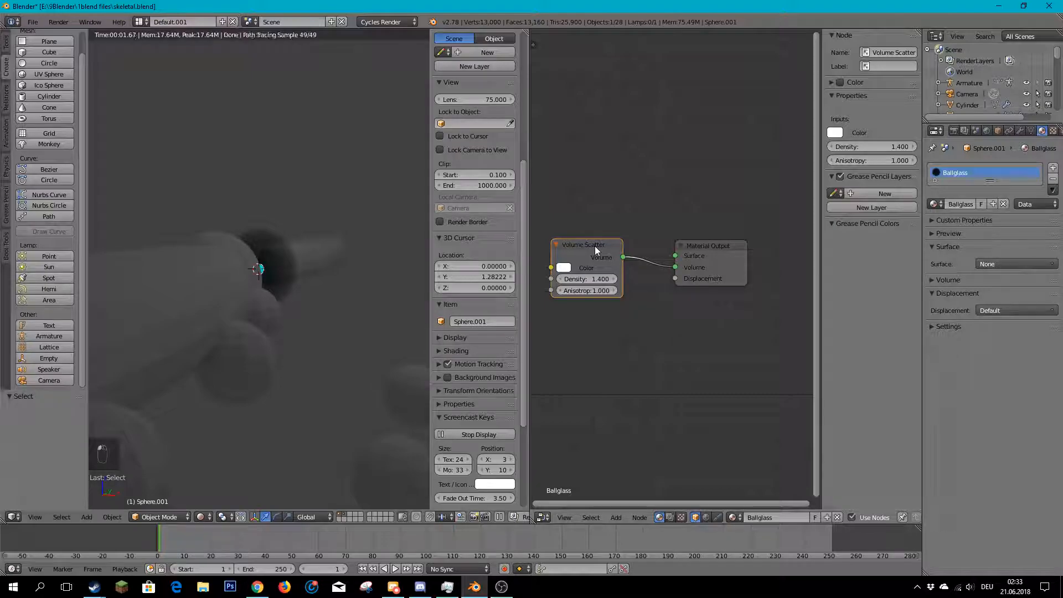
- Delete the Volume Scatter node and add a Glass BSDF in front of the Material Output
{"action": "key", "text": "Delete"}
{"action": "scroll", "coordinate": [592, 250], "scroll_direction": "up", "scroll_amount": 2}
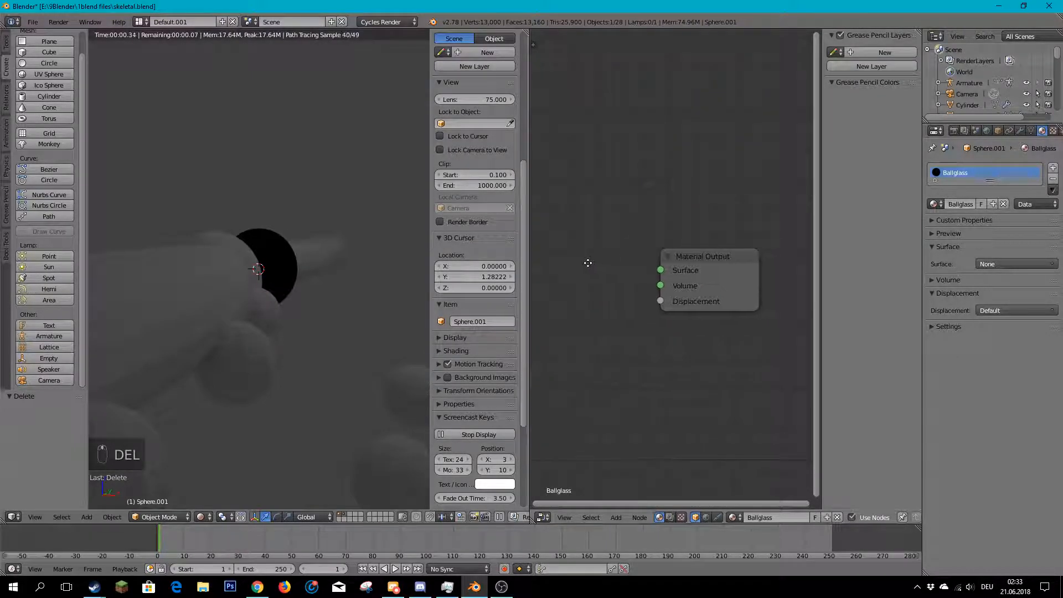
{"action": "middle_click_drag", "start_coordinate": [344, 233], "coordinate": [144, 230]}
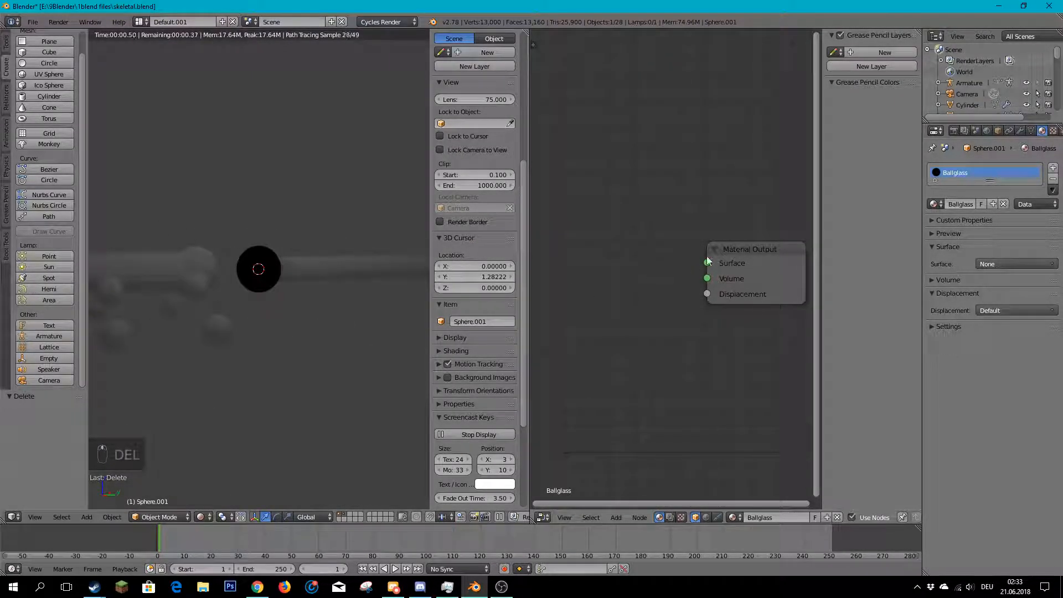
{"action": "key", "text": "shift+a"}
{"action": "mouse_move", "coordinate": [730, 251]}
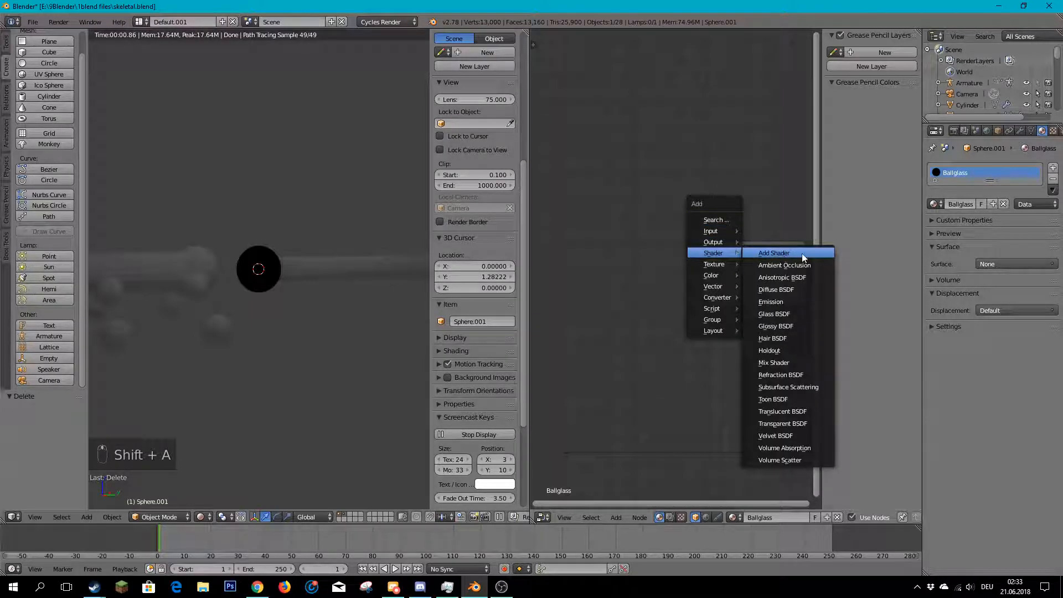
{"action": "left_click", "coordinate": [800, 314]}
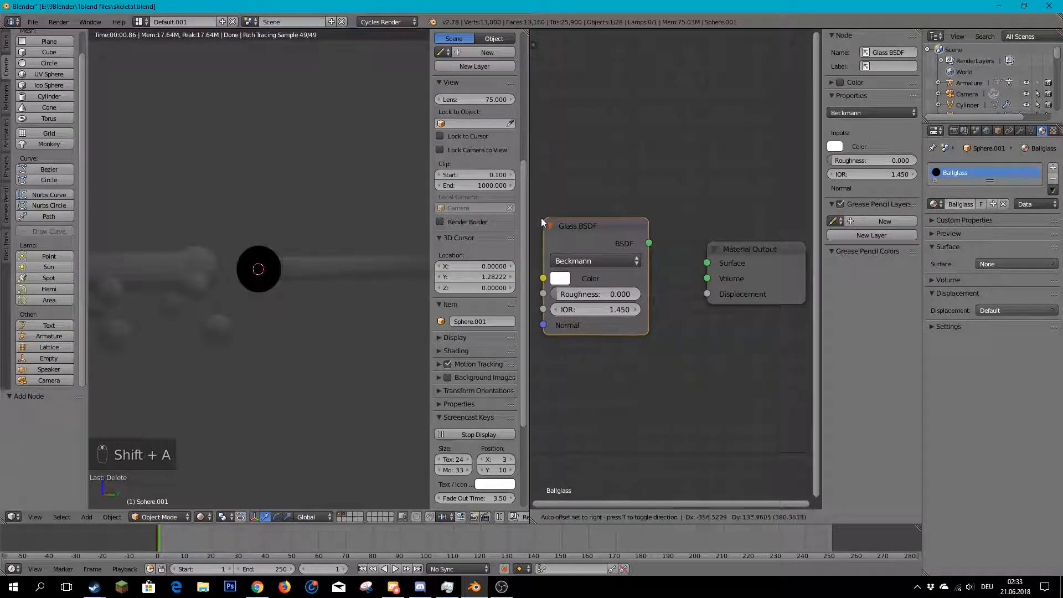
{"action": "left_click", "coordinate": [671, 327]}
- Add a Glossy BSDF below the Glass BSDF in the Ballglass material
{"action": "key", "text": "shift+a"}
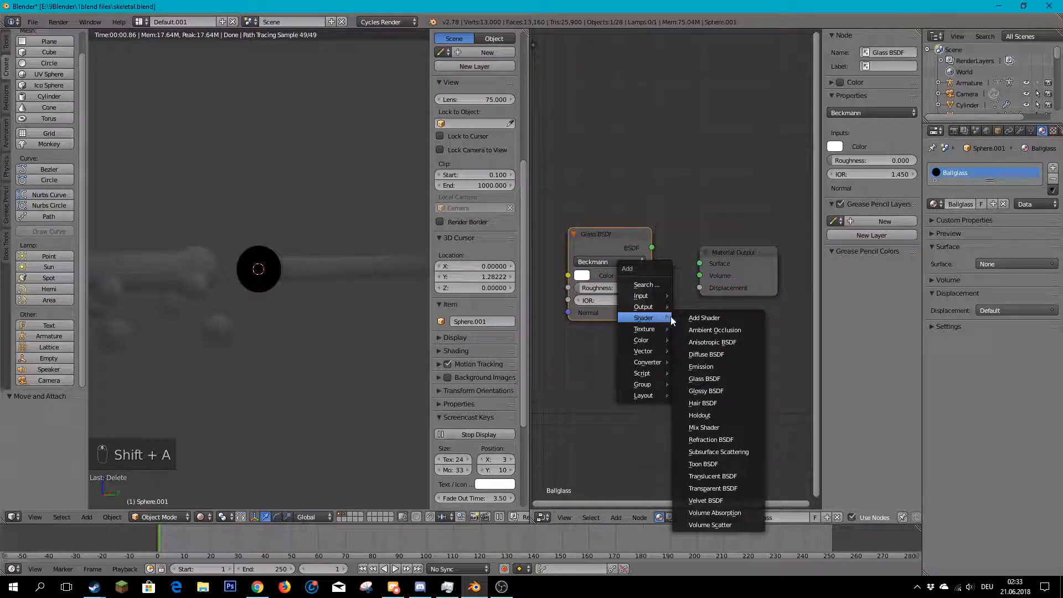
{"action": "left_click", "coordinate": [714, 391]}
{"action": "left_click", "coordinate": [572, 332]}
- Add a Mix Shader before the Material Output and link it to the Surface input
{"action": "key", "text": "shift+a"}
{"action": "left_click", "coordinate": [690, 255]}
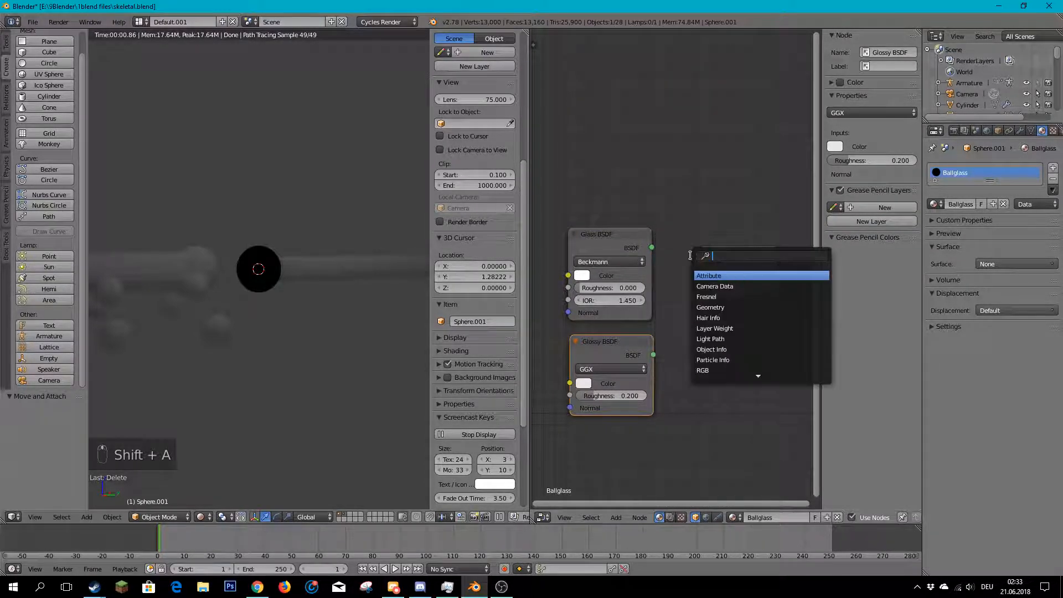
{"action": "type", "text": "mix"}
{"action": "key", "text": "Return"}
{"action": "left_click", "coordinate": [676, 255]}
{"action": "left_click_drag", "start_coordinate": [781, 255], "coordinate": [828, 257]}
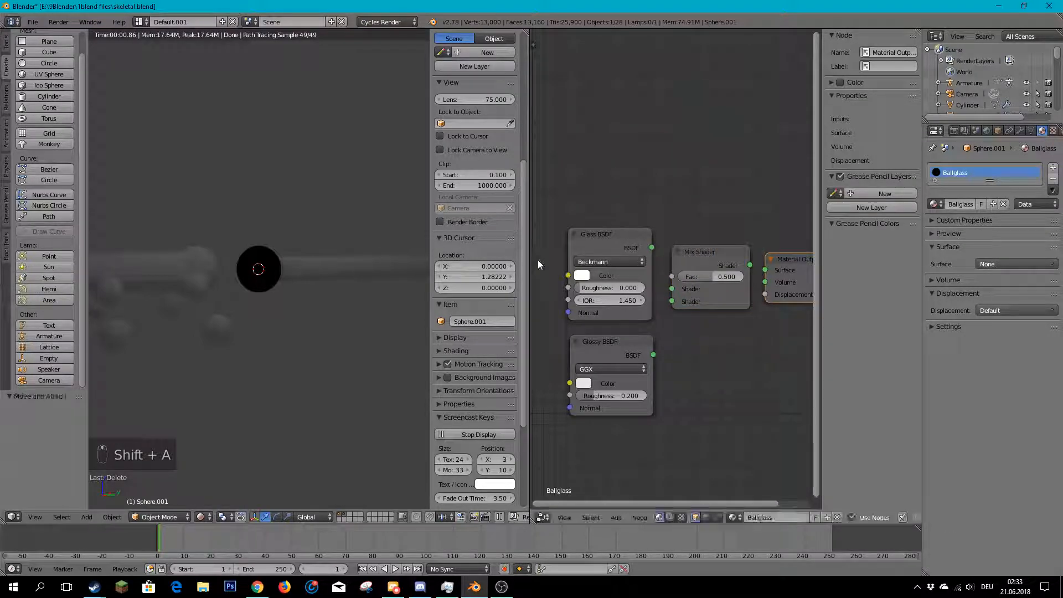
{"action": "scroll", "coordinate": [727, 269], "scroll_direction": "down", "scroll_amount": 1}
{"action": "left_click_drag", "start_coordinate": [739, 266], "coordinate": [752, 271]}
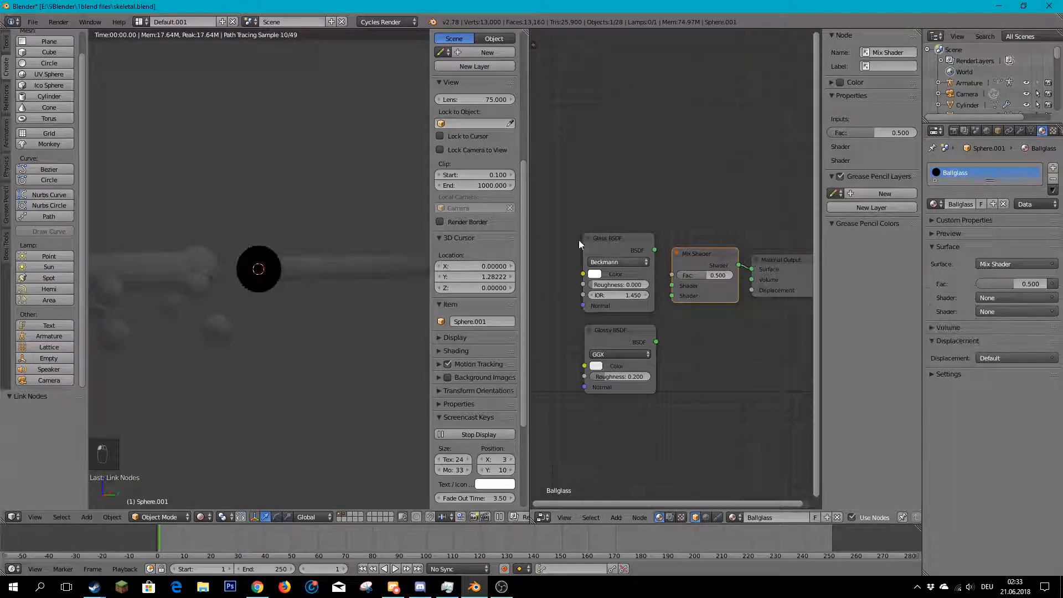
- Line up the two BSDF nodes and connect Glass to the Mix Shader's first shader input and Glossy to its second
{"action": "left_click_drag", "start_coordinate": [610, 237], "coordinate": [594, 234]}
{"action": "left_click_drag", "start_coordinate": [615, 330], "coordinate": [672, 296]}
{"action": "left_click_drag", "start_coordinate": [637, 247], "coordinate": [673, 286]}
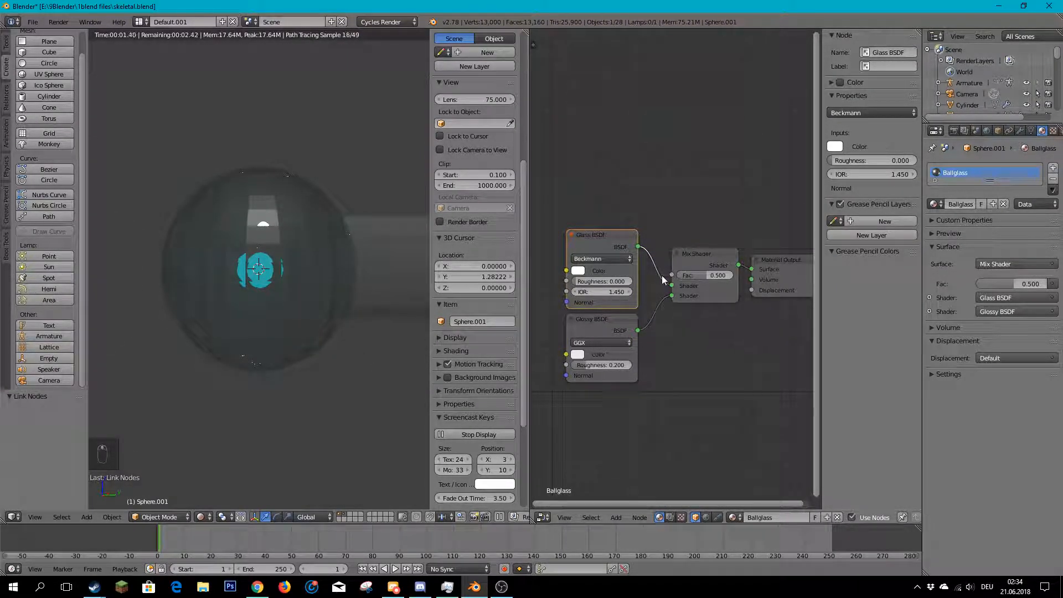
- Set the Glossy and Glass BSDF roughness to 0.000 and the Mix Shader factor to 0.582
{"action": "mouse_move", "coordinate": [591, 281]}
{"action": "left_mouse_down"}
{"action": "mouse_move", "coordinate": [603, 281]}
{"action": "mouse_move", "coordinate": [593, 284]}
{"action": "left_mouse_up"}
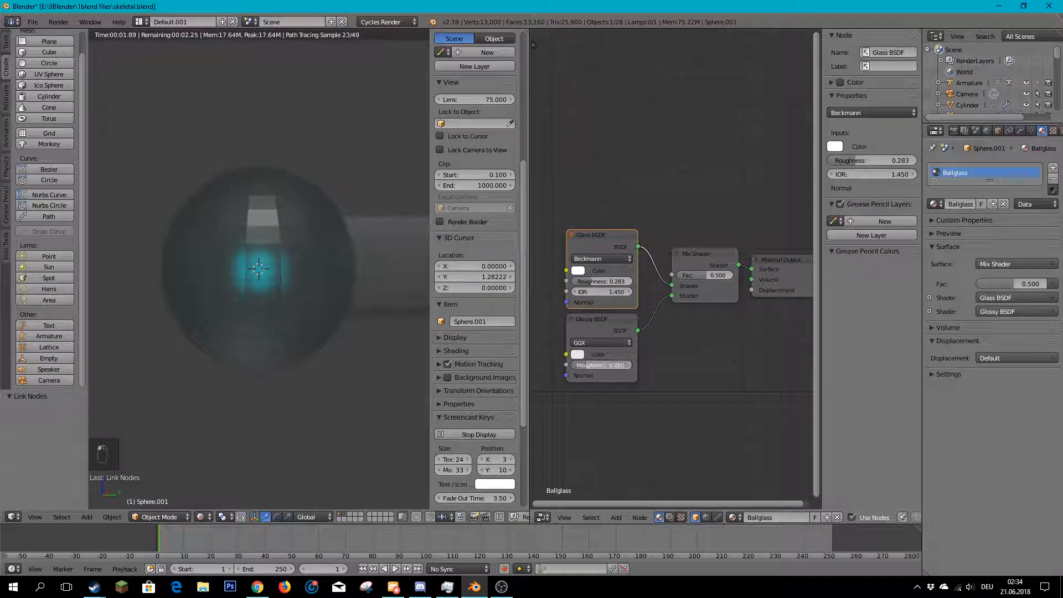
{"action": "left_click_drag", "start_coordinate": [598, 365], "coordinate": [587, 365]}
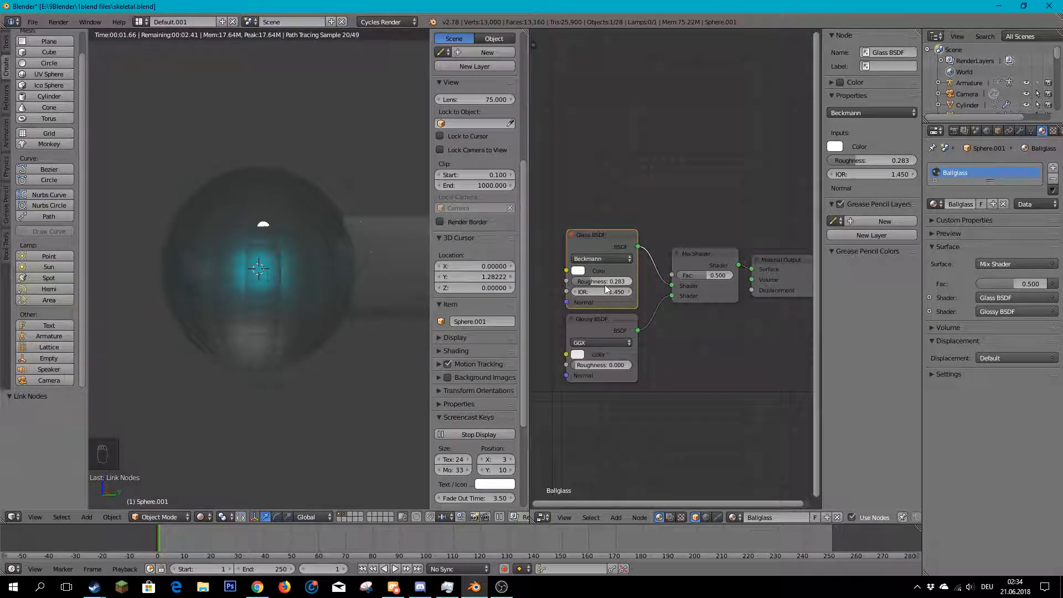
{"action": "left_click_drag", "start_coordinate": [613, 283], "coordinate": [582, 283]}
{"action": "mouse_move", "coordinate": [714, 275]}
{"action": "left_mouse_down"}
{"action": "mouse_move", "coordinate": [742, 275]}
{"action": "mouse_move", "coordinate": [687, 276]}
{"action": "mouse_move", "coordinate": [708, 277]}
{"action": "left_mouse_up"}
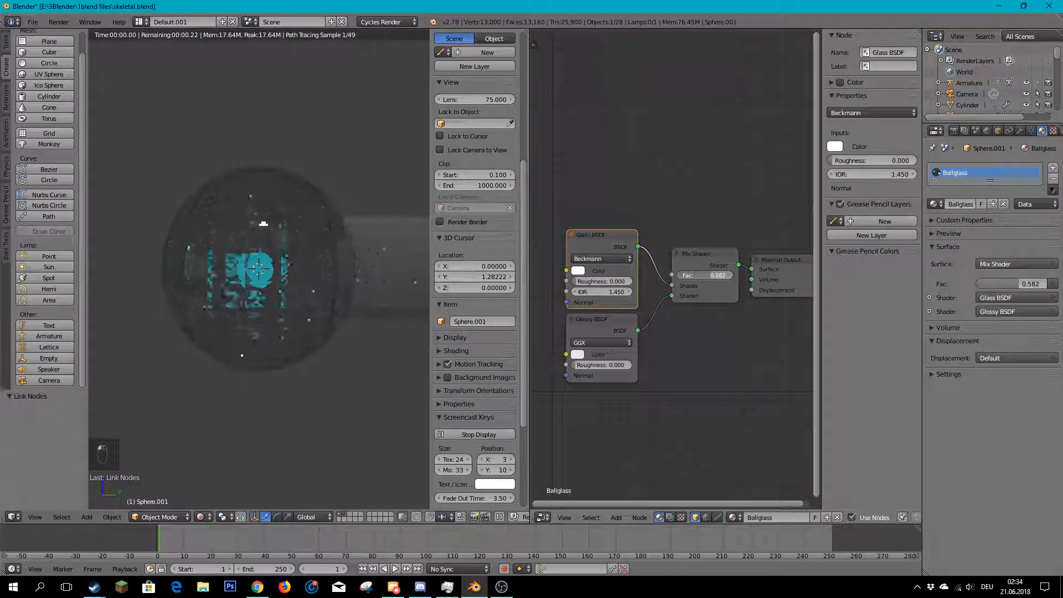
{"action": "scroll", "coordinate": [250, 283], "scroll_direction": "down", "scroll_amount": 4}
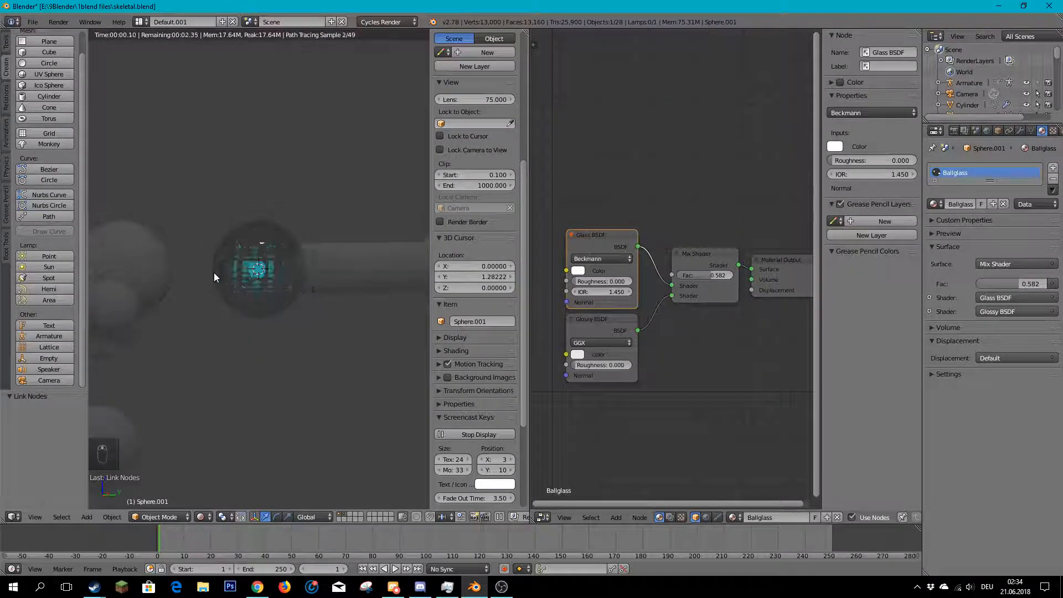
{"action": "scroll", "coordinate": [273, 282], "scroll_direction": "up", "scroll_amount": 1}
- Shift the Glass BSDF node slightly away from the Glossy BSDF and relink the Mix Shader to the Material Output's Surface input
{"action": "key", "text": "g"}
{"action": "left_click", "coordinate": [751, 270]}
{"action": "key", "text": "g"}
{"action": "left_click", "coordinate": [752, 260]}
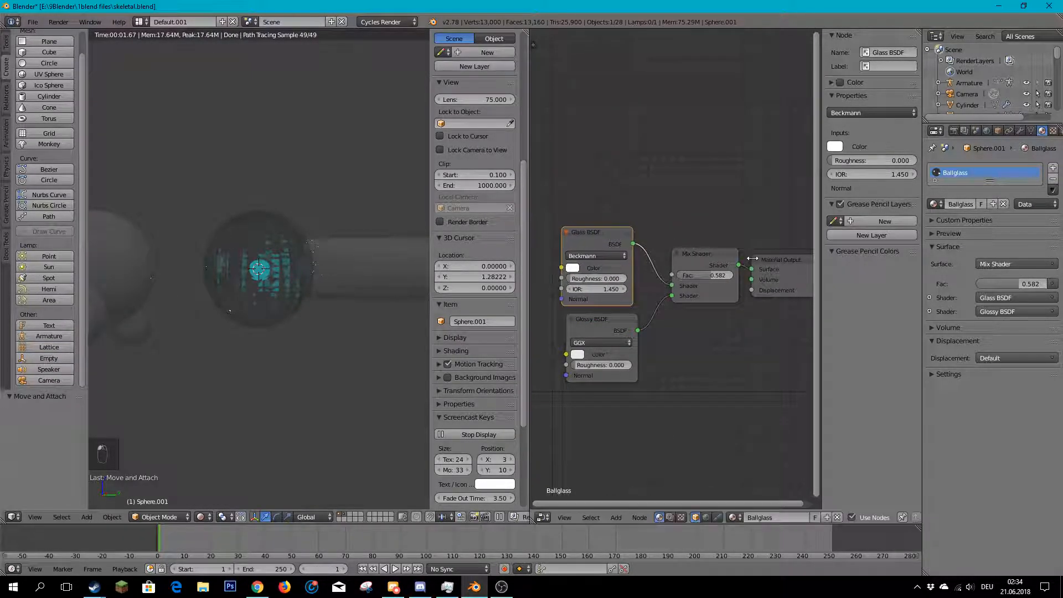
{"action": "key", "text": "g"}
{"action": "left_click", "coordinate": [752, 263]}
{"action": "left_click", "coordinate": [784, 263]}
{"action": "mouse_move", "coordinate": [752, 270]}
{"action": "left_mouse_down"}
{"action": "mouse_move", "coordinate": [745, 282]}
{"action": "mouse_move", "coordinate": [751, 269]}
{"action": "left_mouse_up"}
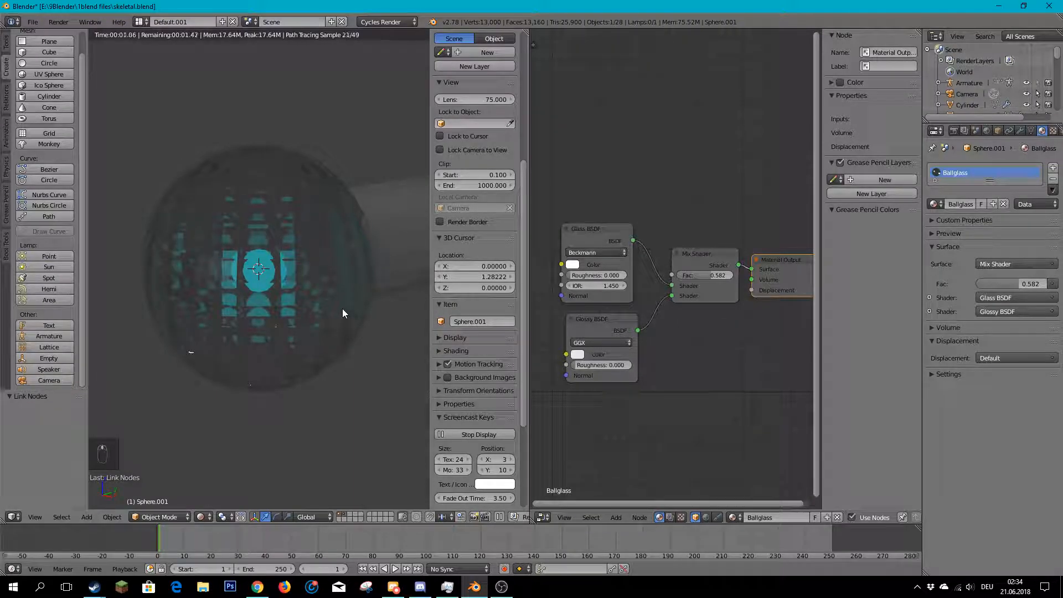
- Examine the rendered glass sphere and its glowing core from several angles and distances
{"action": "scroll", "coordinate": [290, 194], "scroll_direction": "down", "scroll_amount": 4}
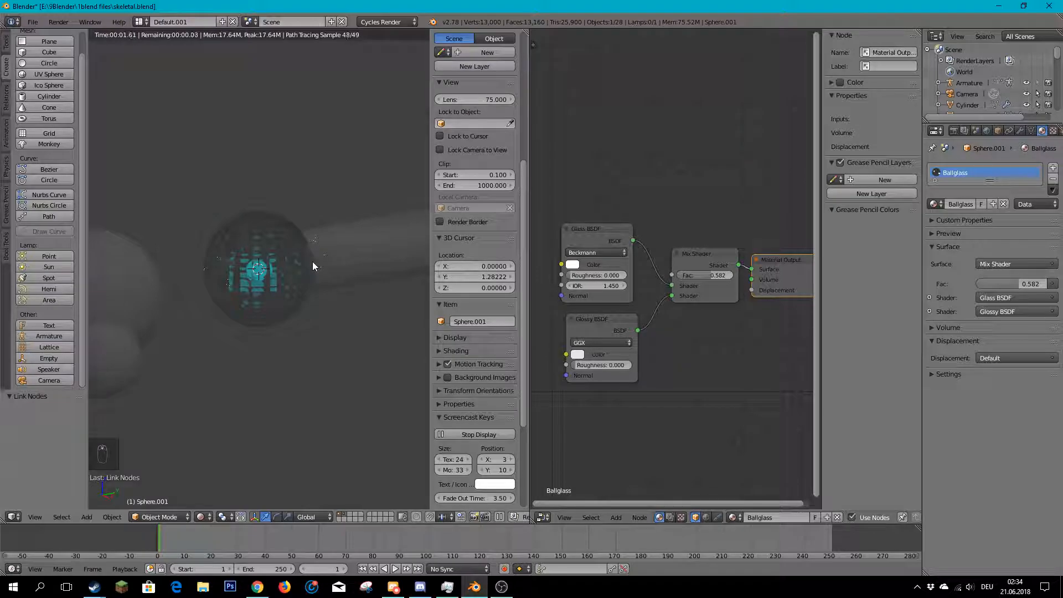
{"action": "scroll", "coordinate": [335, 269], "scroll_direction": "up", "scroll_amount": 3}
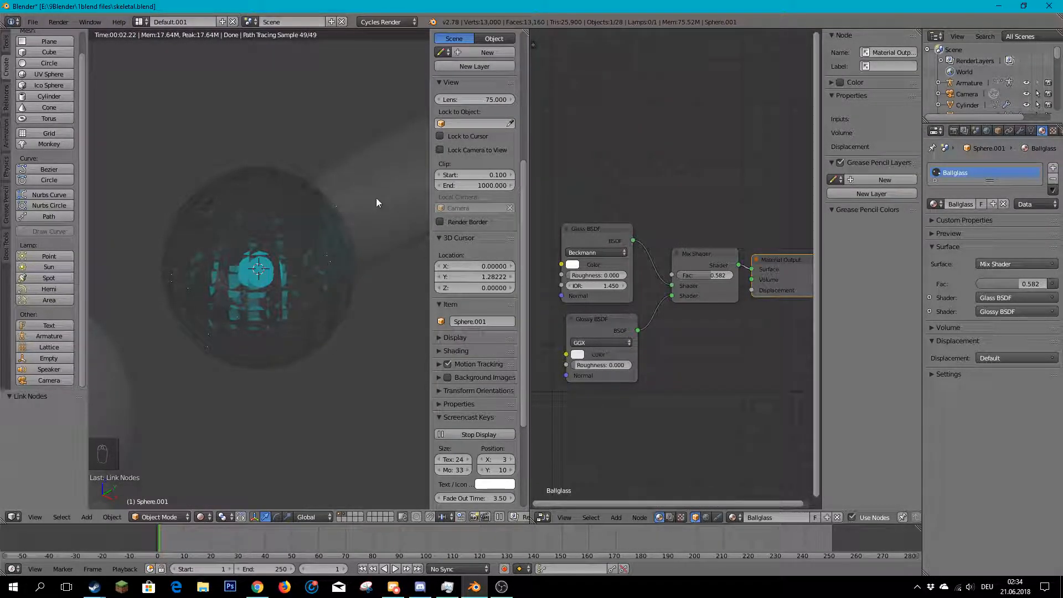
{"action": "scroll", "coordinate": [265, 241], "scroll_direction": "down", "scroll_amount": 3}
{"action": "middle_click_drag", "start_coordinate": [265, 241], "coordinate": [327, 254]}
{"action": "scroll", "coordinate": [310, 255], "scroll_direction": "up", "scroll_amount": 3}
{"action": "middle_click_drag", "start_coordinate": [199, 257], "coordinate": [330, 312]}
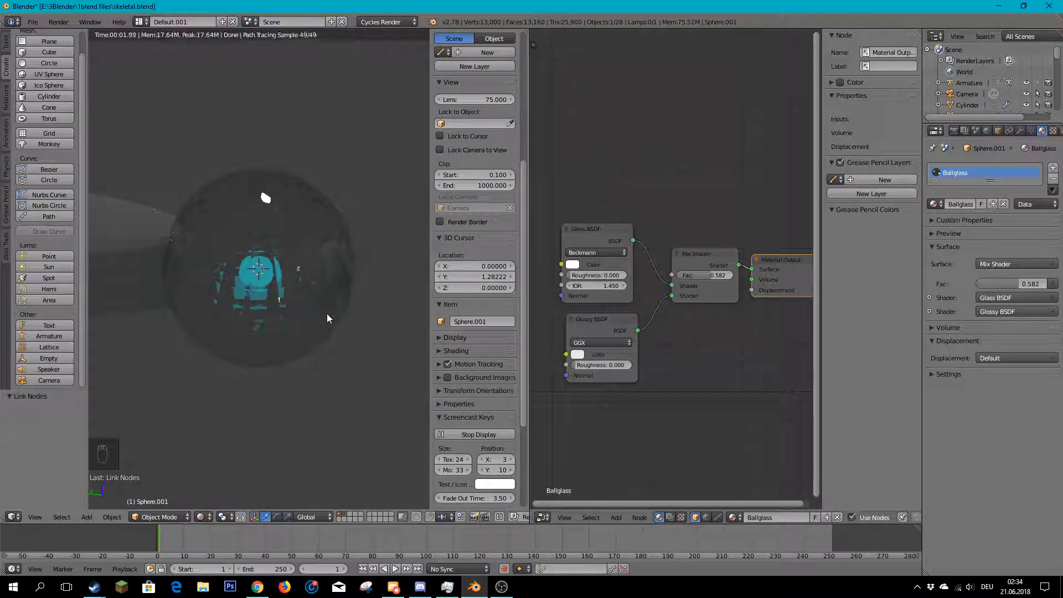
{"action": "scroll", "coordinate": [294, 325], "scroll_direction": "up", "scroll_amount": 1}
{"action": "scroll", "coordinate": [294, 325], "scroll_direction": "up", "scroll_amount": 2}
{"action": "middle_click_drag", "start_coordinate": [294, 325], "coordinate": [211, 347]}
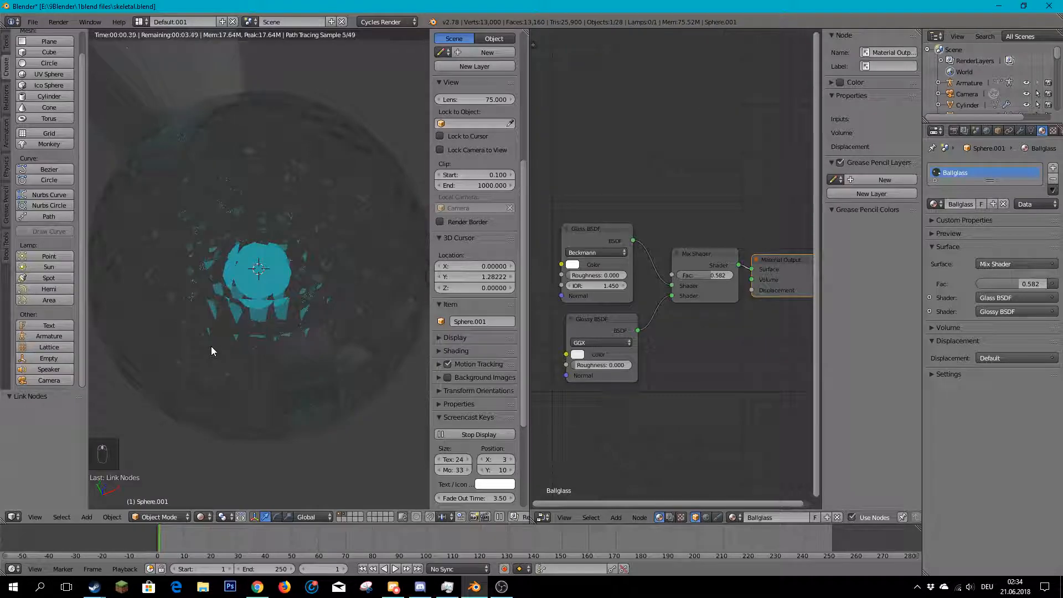
- Try a different IOR on the Glass BSDF, return it to 1.450 and compare the refraction in the sphere
{"action": "left_click_drag", "start_coordinate": [596, 286], "coordinate": [605, 286]}
{"action": "scroll", "coordinate": [234, 327], "scroll_direction": "down", "scroll_amount": 2}
{"action": "middle_click_drag", "start_coordinate": [234, 327], "coordinate": [396, 258]}
{"action": "left_click_drag", "start_coordinate": [601, 286], "coordinate": [594, 287]}
{"action": "scroll", "coordinate": [303, 354], "scroll_direction": "down", "scroll_amount": 3}
{"action": "scroll", "coordinate": [247, 326], "scroll_direction": "up", "scroll_amount": 3}
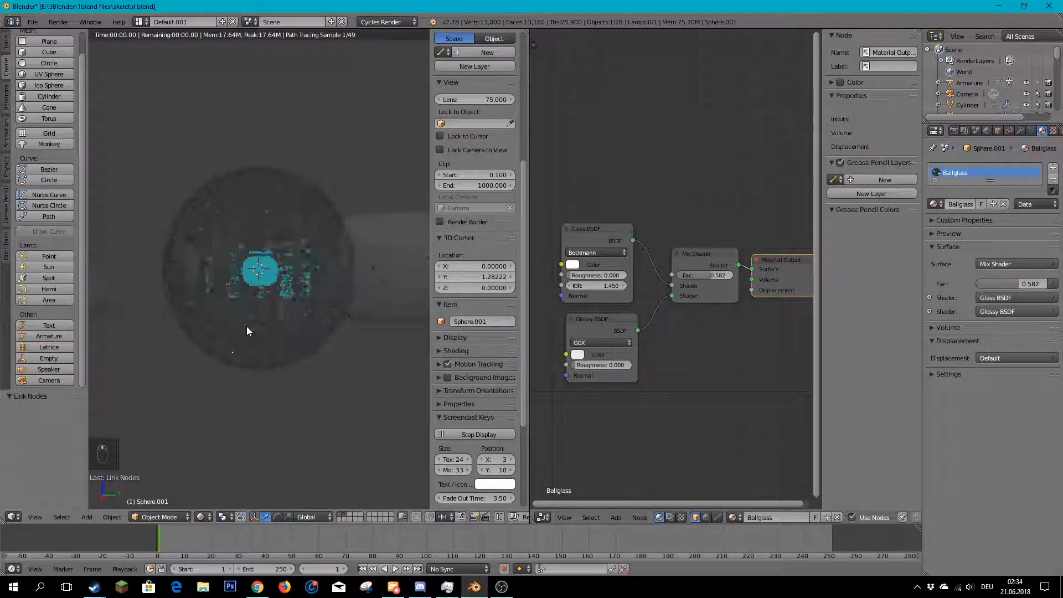
- Compare the GGX and Multiscatter GGX distributions on the Glass BSDF, and set it to Sharp
{"action": "left_click", "coordinate": [596, 236]}
{"action": "left_click", "coordinate": [595, 318]}
{"action": "left_click", "coordinate": [597, 252]}
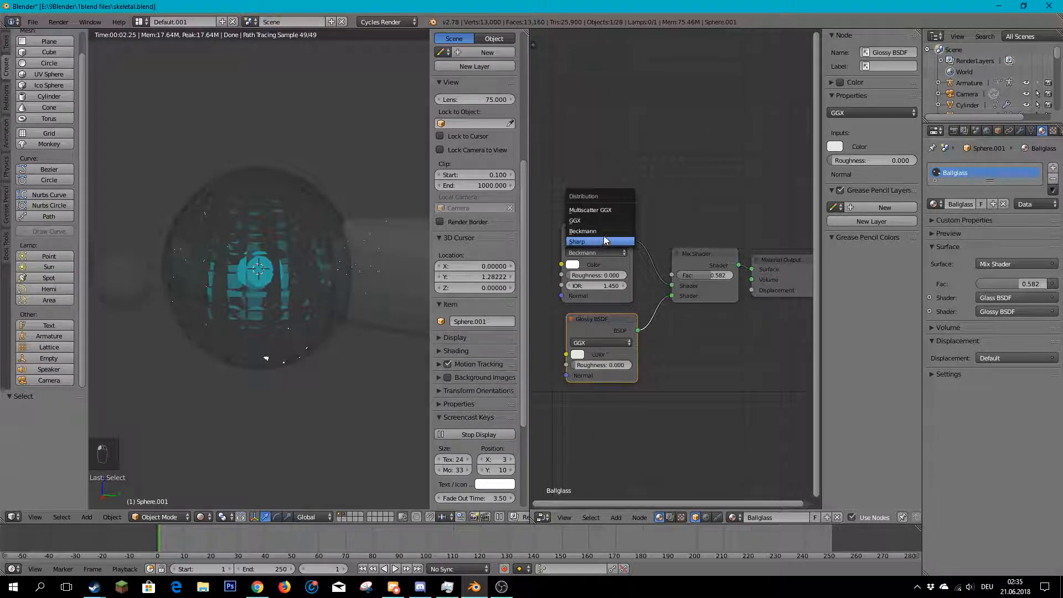
{"action": "left_click", "coordinate": [612, 221]}
{"action": "left_click", "coordinate": [606, 253]}
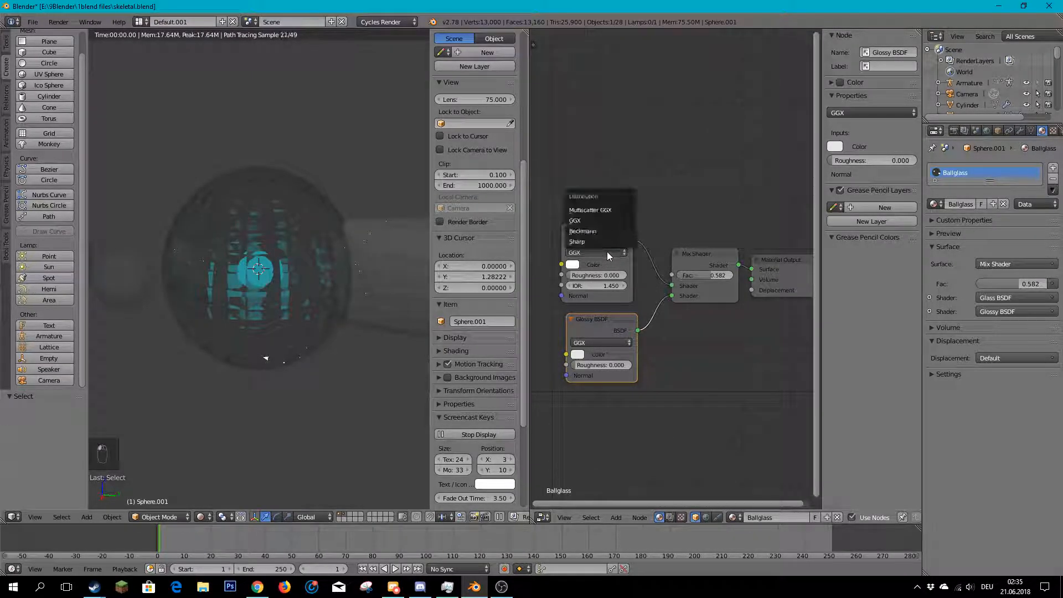
{"action": "left_click", "coordinate": [611, 211]}
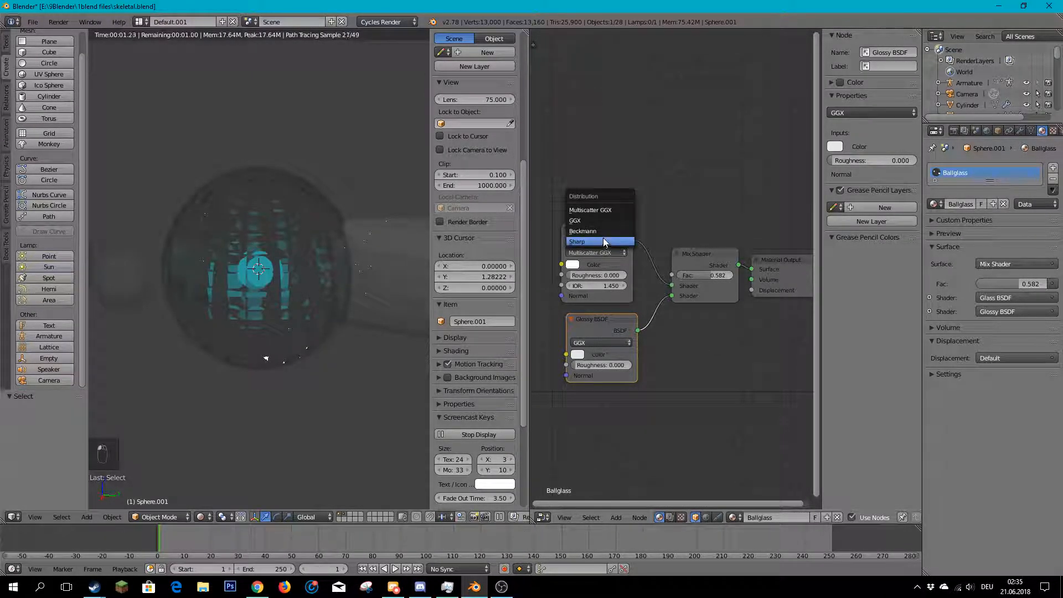
{"action": "left_click", "coordinate": [604, 242]}
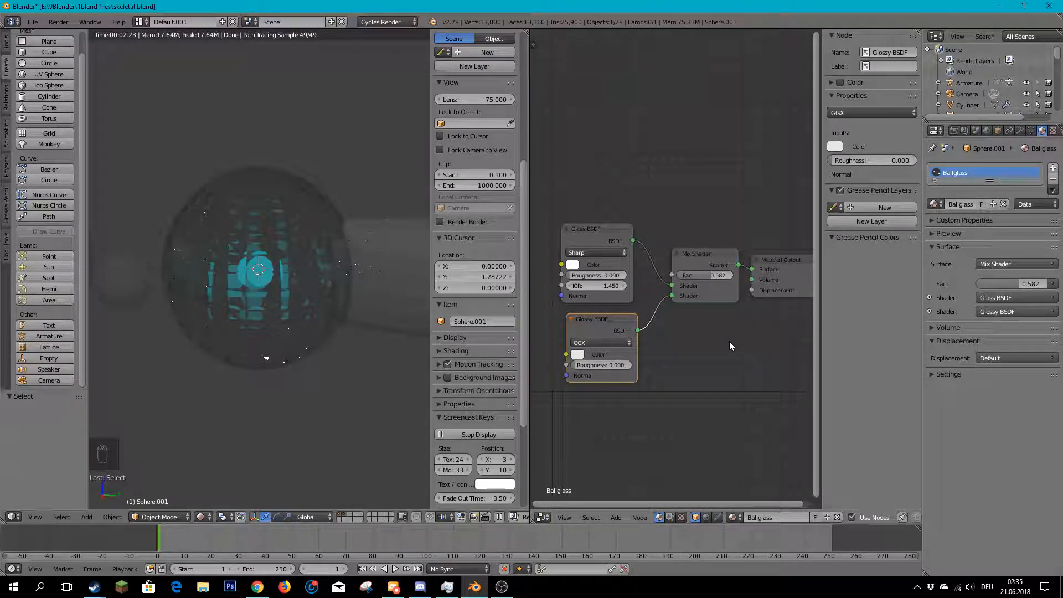
- Add a Volume Scatter node below the Mix Shader and connect it to the Material Output's Volume input
{"action": "key", "text": "shift+a"}
{"action": "mouse_move", "coordinate": [734, 370]}
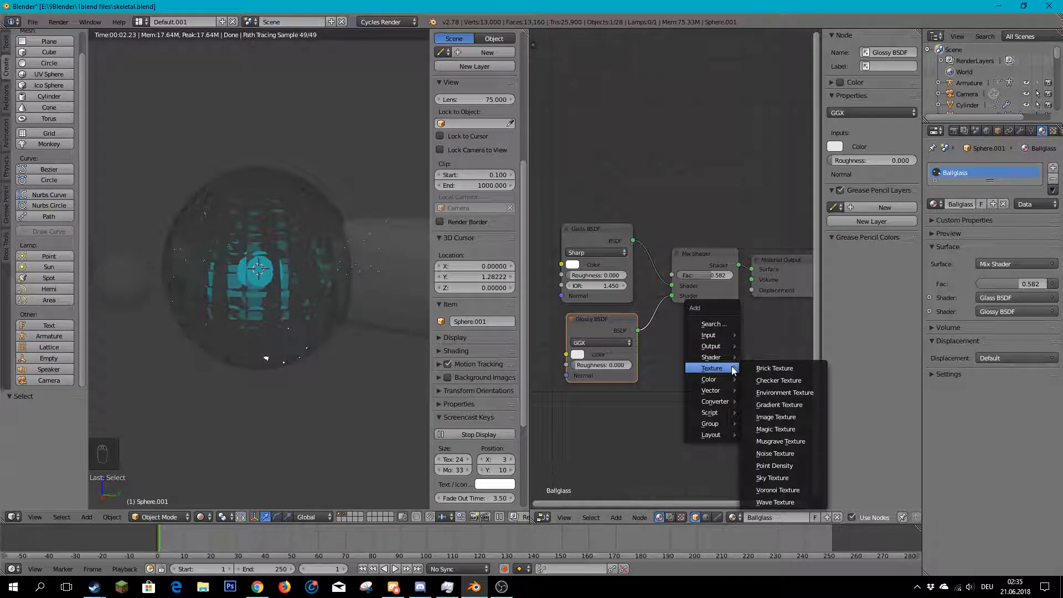
{"action": "mouse_move", "coordinate": [715, 404]}
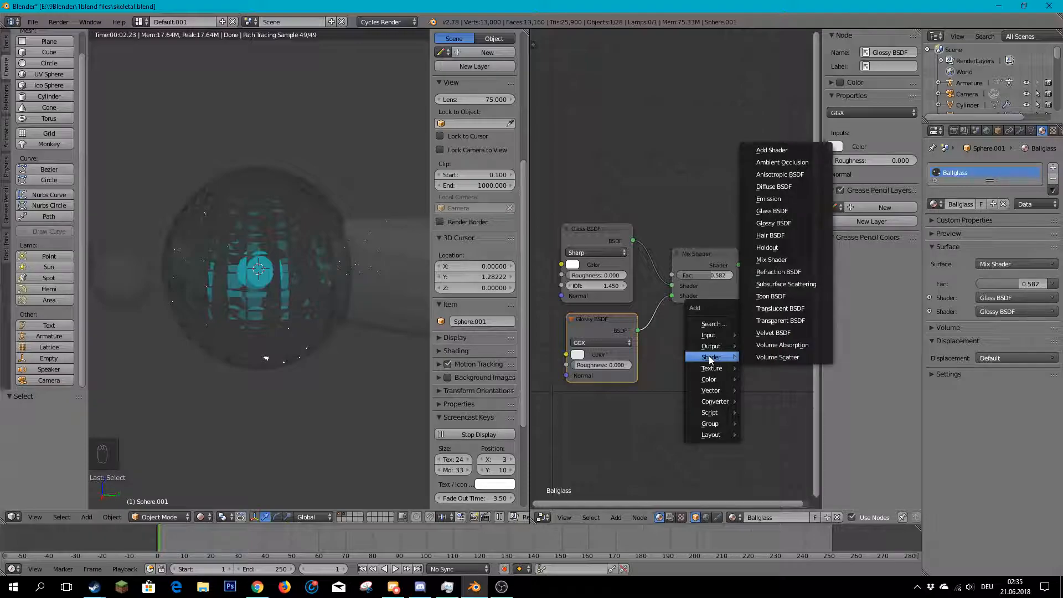
{"action": "left_click", "coordinate": [795, 358]}
{"action": "left_click", "coordinate": [680, 314]}
{"action": "left_click_drag", "start_coordinate": [742, 329], "coordinate": [752, 279]}
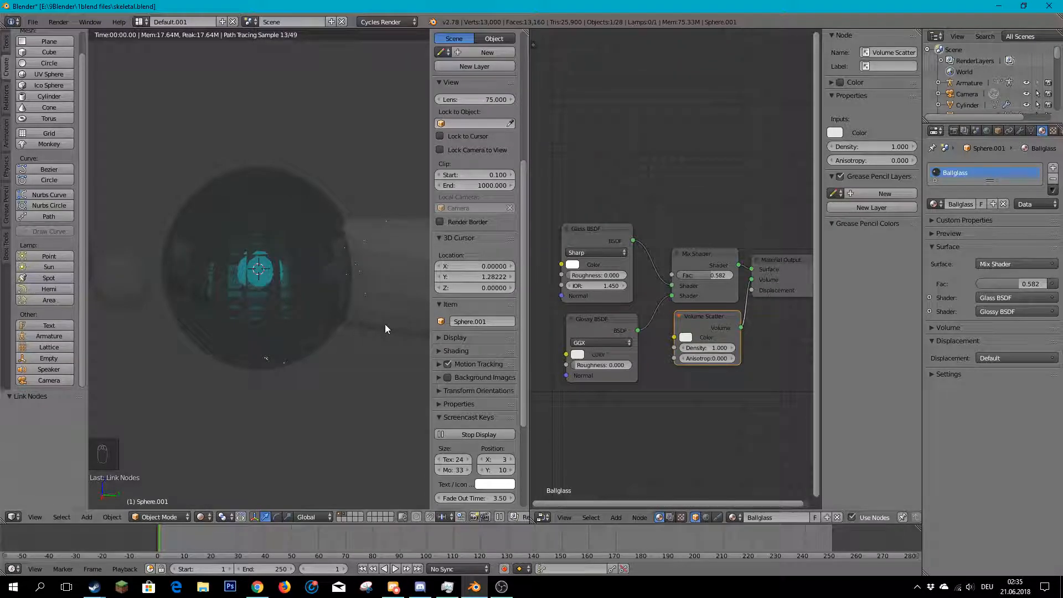
- Try a density of 0.500 on the Volume Scatter node, and delete the node from the material
{"action": "left_click", "coordinate": [707, 357]}
{"action": "left_click", "coordinate": [766, 340]}
{"action": "left_click_drag", "start_coordinate": [709, 347], "coordinate": [707, 347]}
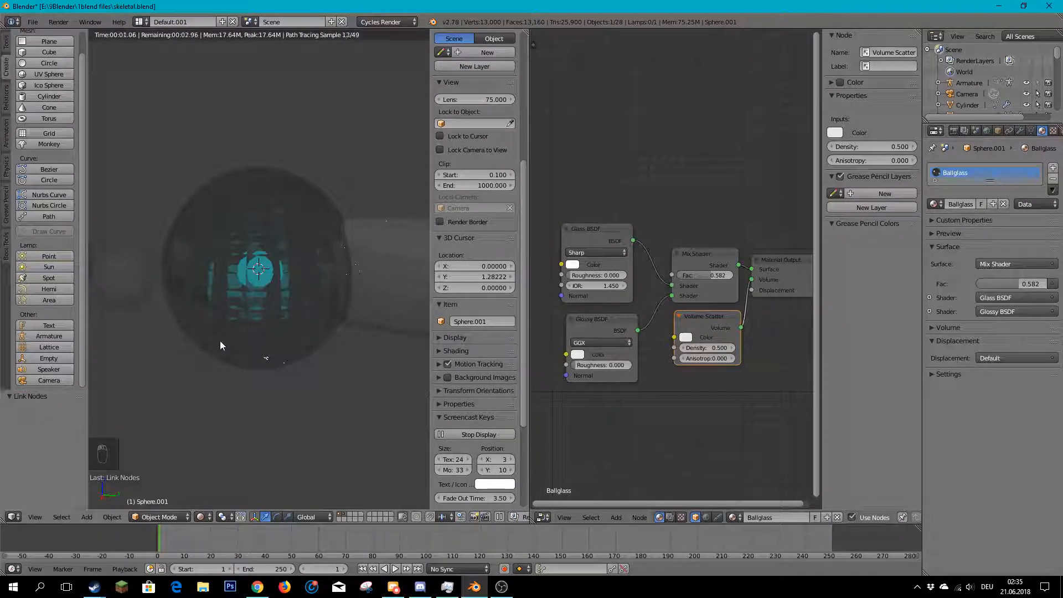
{"action": "left_click", "coordinate": [706, 315]}
{"action": "key", "text": "Delete"}
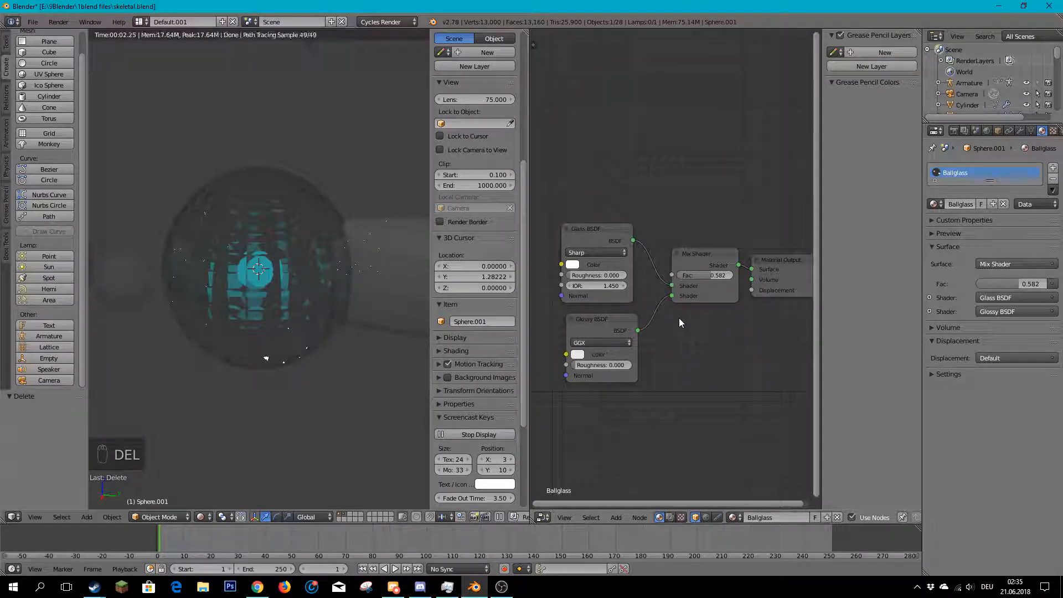
- Apply smooth shading to the joint sphere with the glass material
{"action": "scroll", "coordinate": [324, 329], "scroll_direction": "down", "scroll_amount": 1}
{"action": "middle_click_drag", "start_coordinate": [308, 325], "coordinate": [429, 355]}
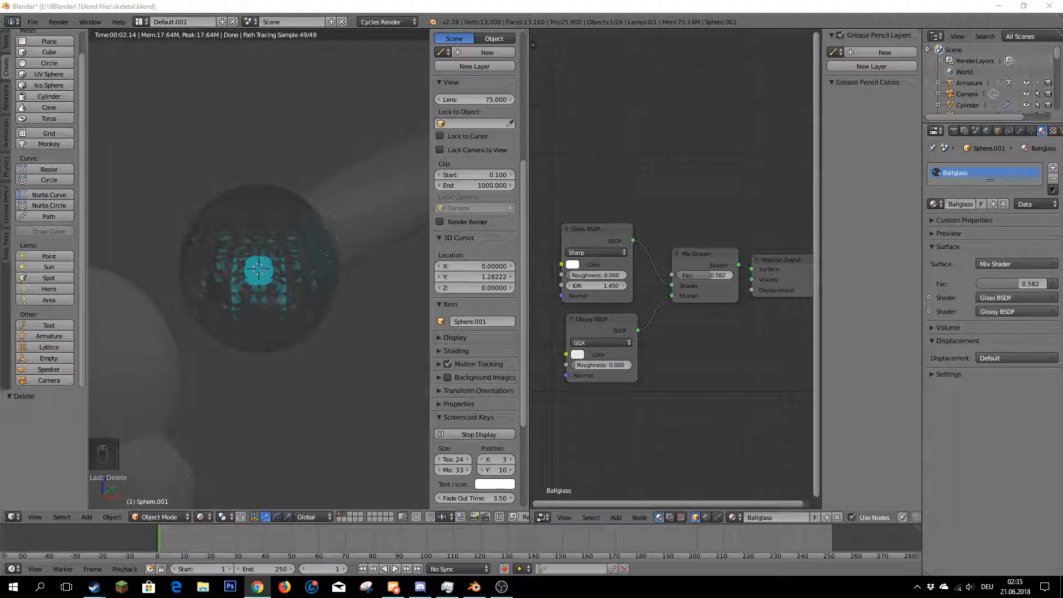
{"action": "left_click", "coordinate": [467, 4]}
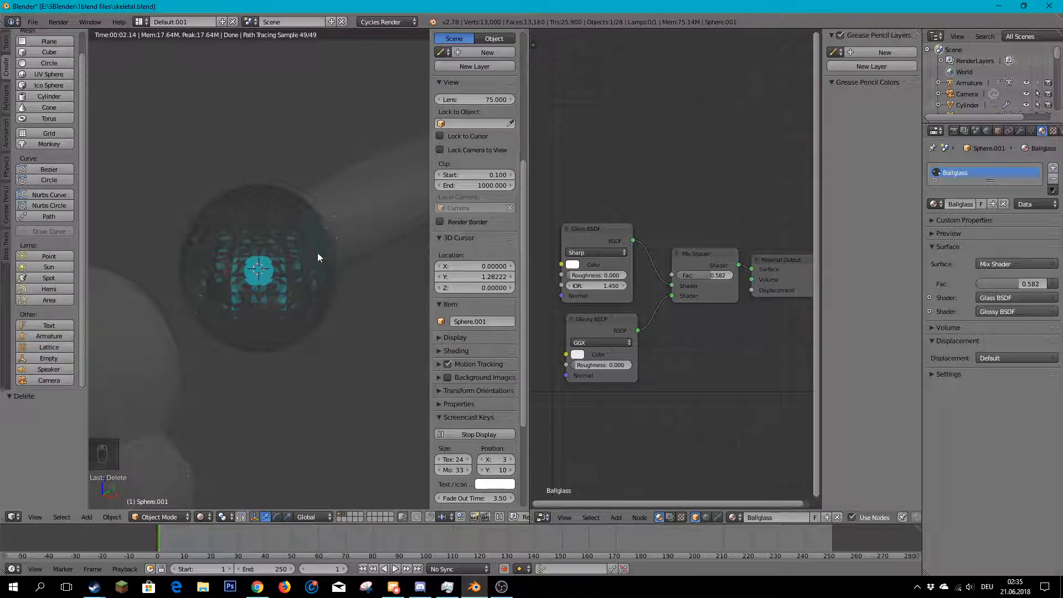
{"action": "middle_click_drag", "start_coordinate": [323, 254], "coordinate": [389, 294]}
{"action": "scroll", "coordinate": [600, 274], "scroll_direction": "up", "scroll_amount": 1}
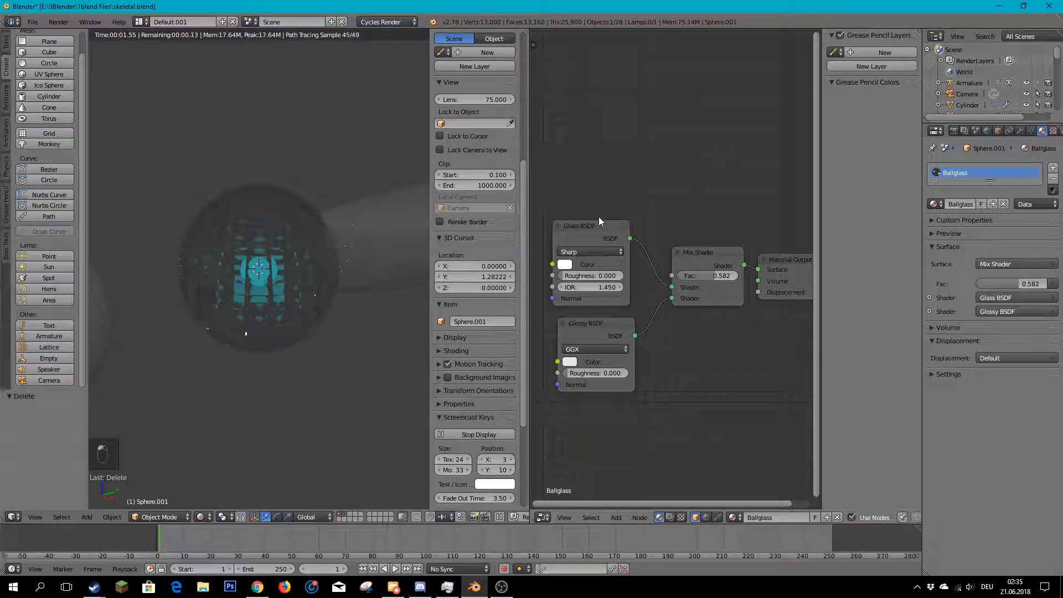
{"action": "left_click", "coordinate": [599, 222]}
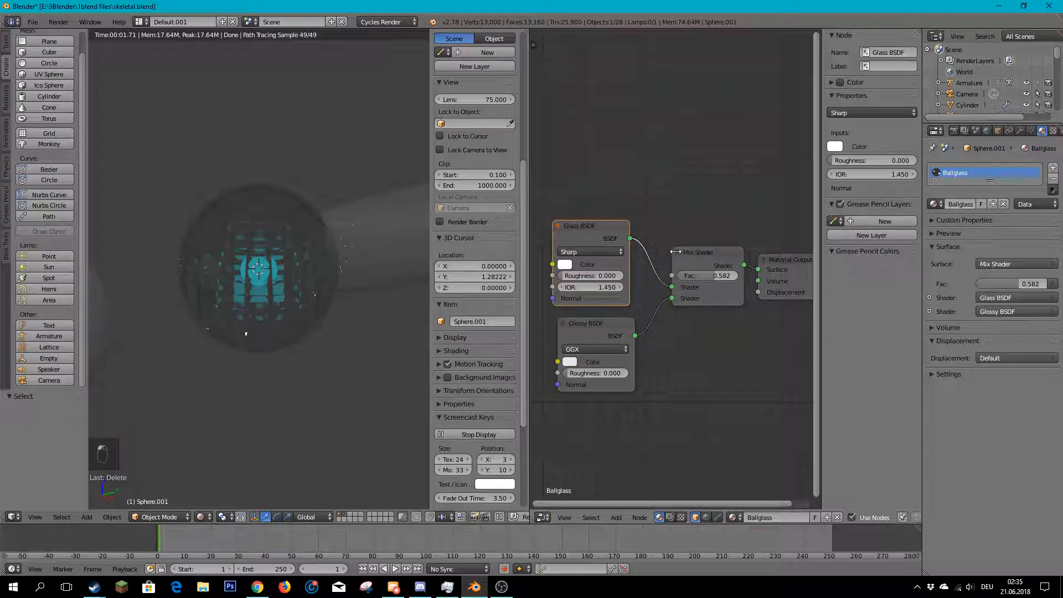
{"action": "left_click", "coordinate": [695, 250]}
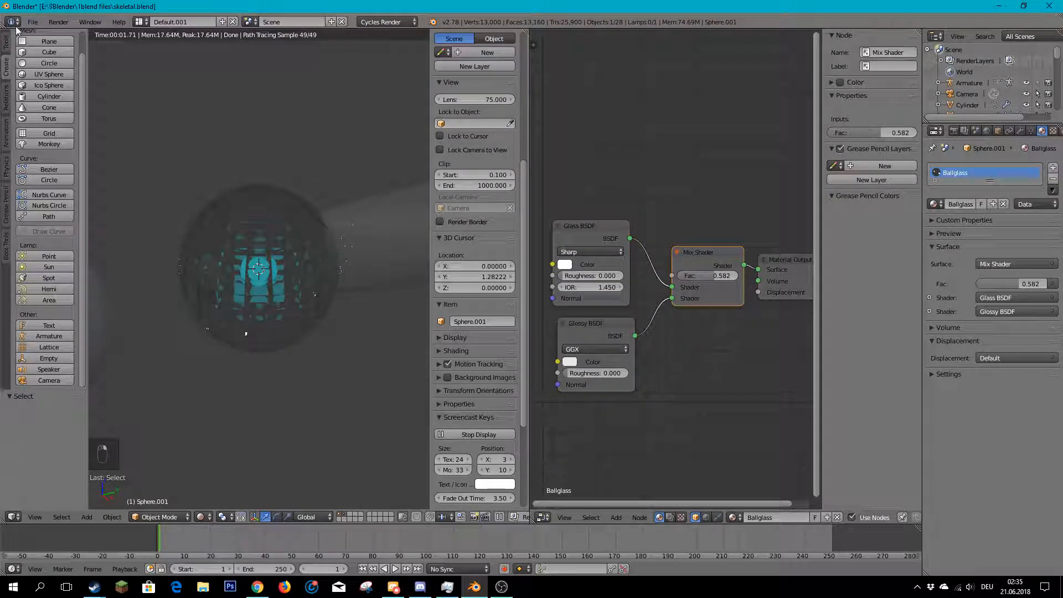
{"action": "left_click", "coordinate": [6, 43]}
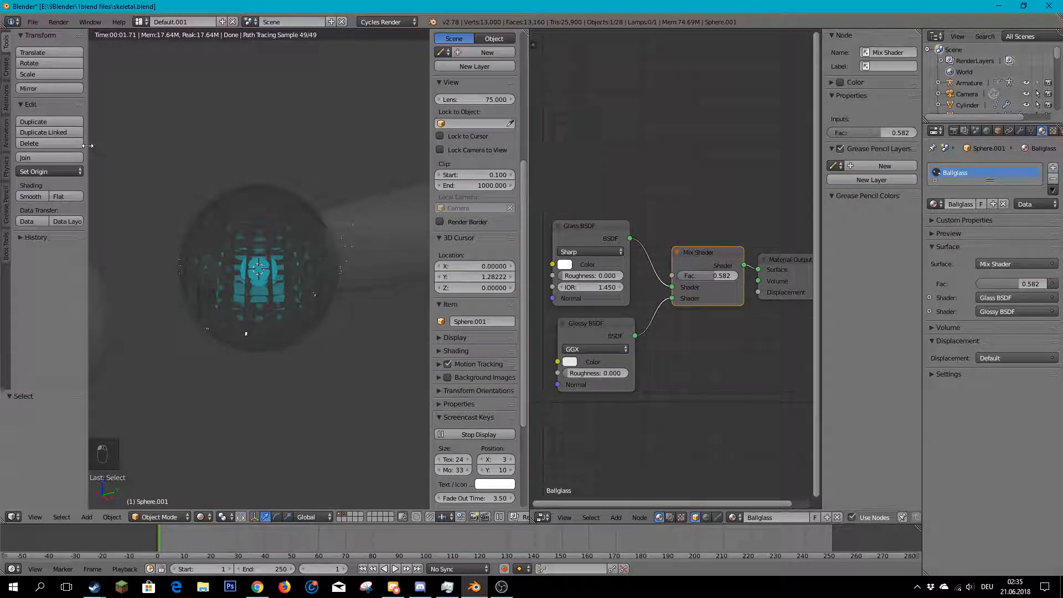
{"action": "left_click", "coordinate": [39, 192]}
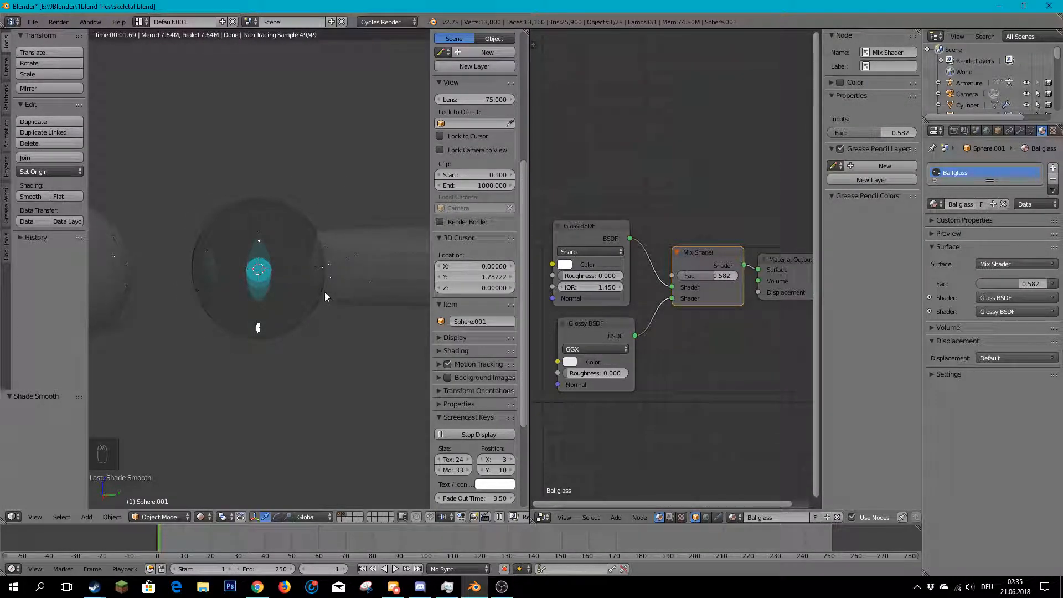
- Set the roughness to 0.425 on the Glass BSDF and to 0.183 on the Glossy BSDF
{"action": "mouse_move", "coordinate": [596, 274]}
{"action": "left_mouse_down"}
{"action": "mouse_move", "coordinate": [629, 275]}
{"action": "mouse_move", "coordinate": [616, 275]}
{"action": "left_mouse_up"}
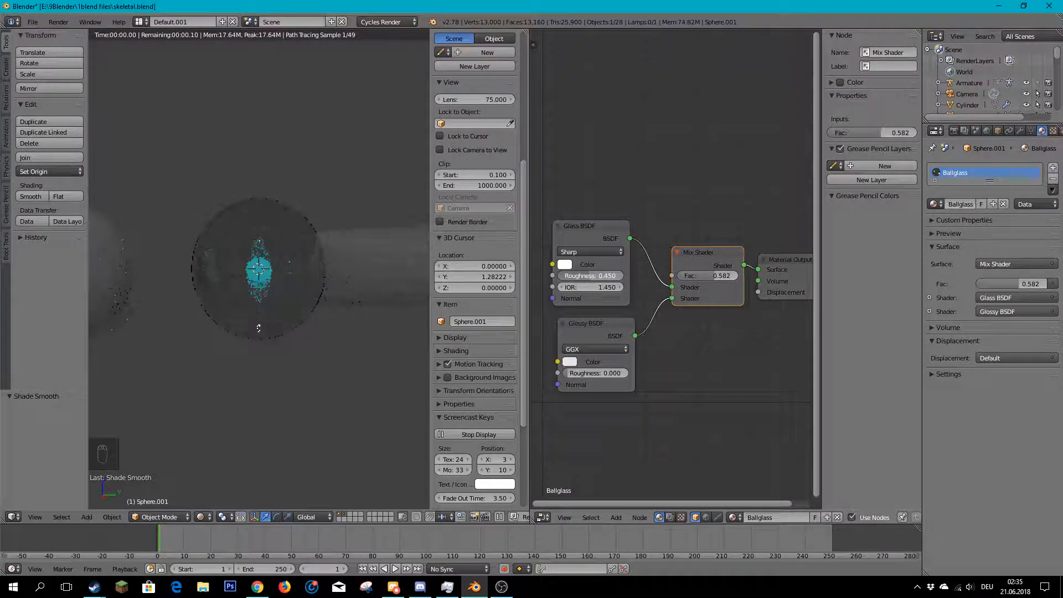
{"action": "scroll", "coordinate": [275, 300], "scroll_direction": "up", "scroll_amount": 5}
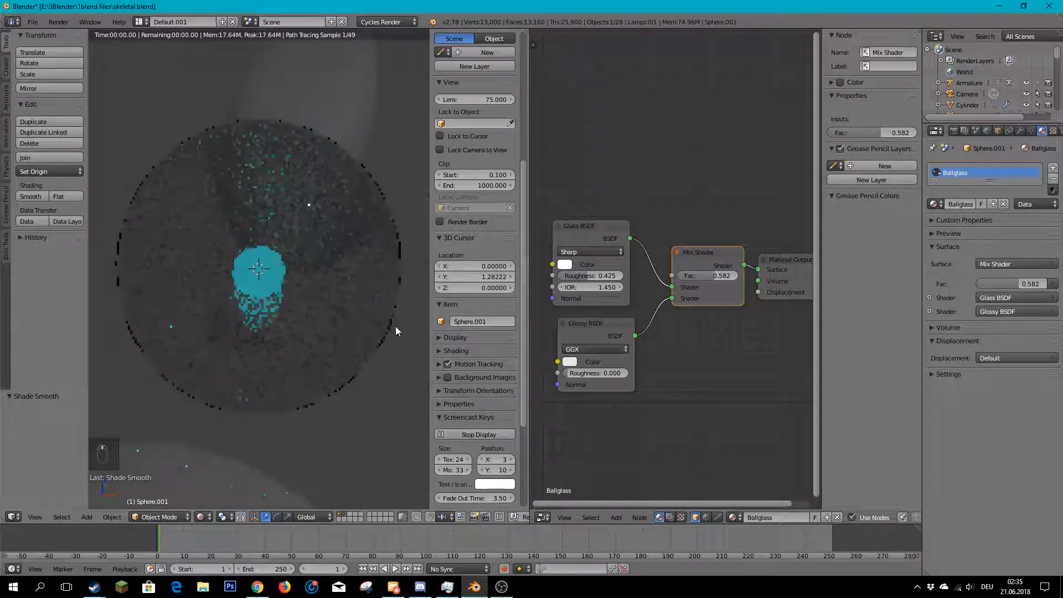
{"action": "middle_click_drag", "start_coordinate": [231, 330], "coordinate": [354, 328]}
{"action": "left_click_drag", "start_coordinate": [596, 372], "coordinate": [620, 372]}
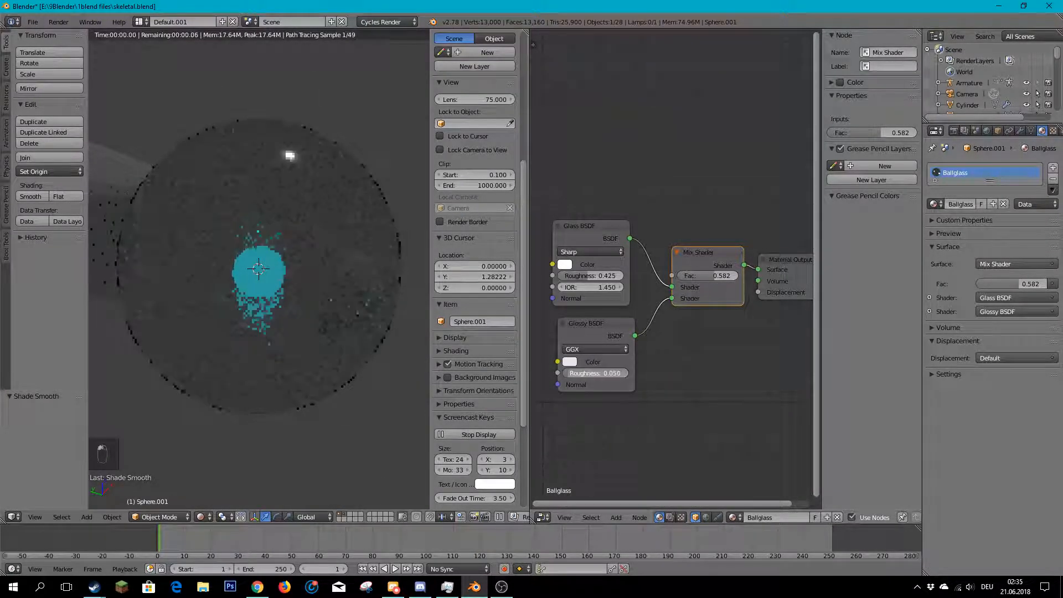
{"action": "left_click", "coordinate": [611, 321]}
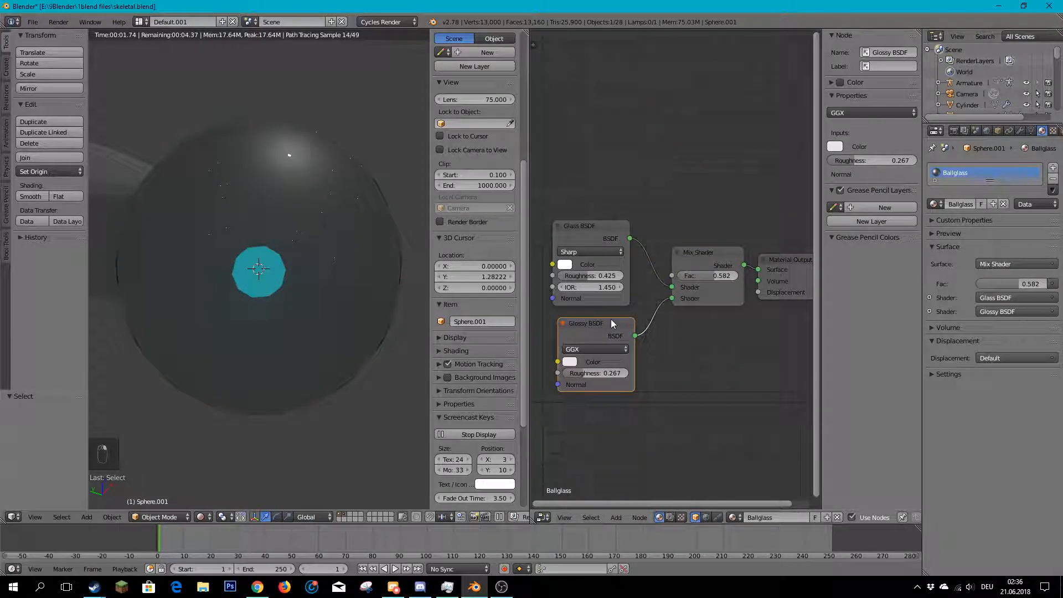
{"action": "scroll", "coordinate": [357, 287], "scroll_direction": "down", "scroll_amount": 2}
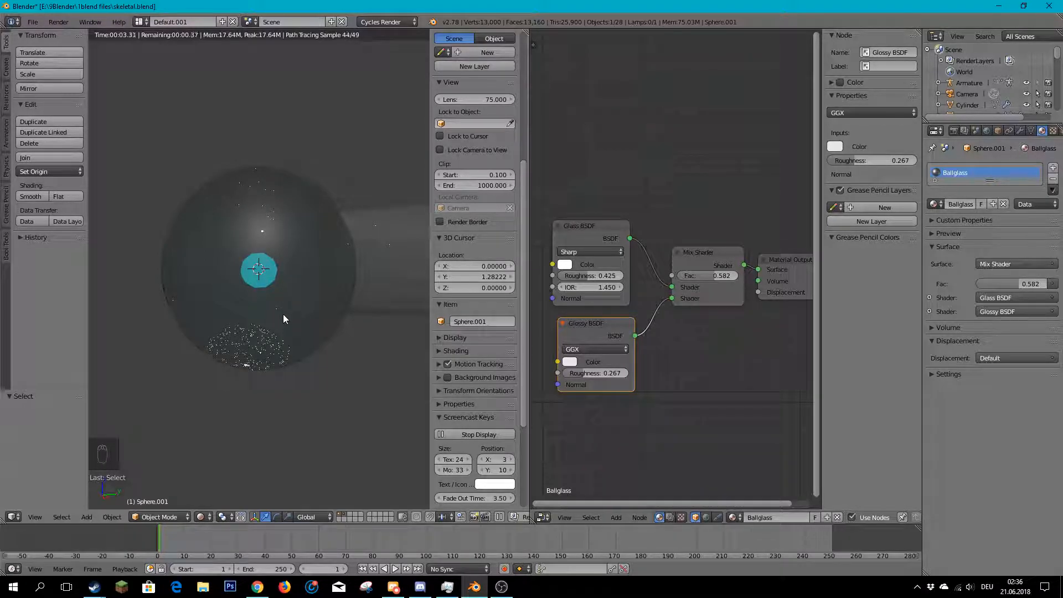
{"action": "scroll", "coordinate": [283, 314], "scroll_direction": "down", "scroll_amount": 1}
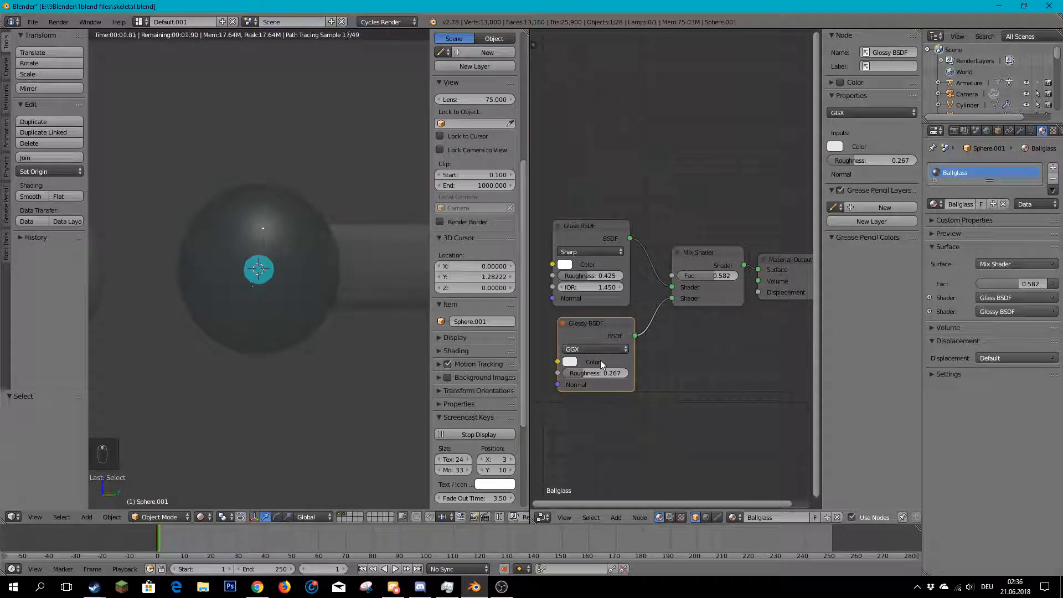
{"action": "mouse_move", "coordinate": [587, 373]}
{"action": "left_mouse_down"}
{"action": "mouse_move", "coordinate": [636, 373]}
{"action": "mouse_move", "coordinate": [576, 374]}
{"action": "left_mouse_up"}
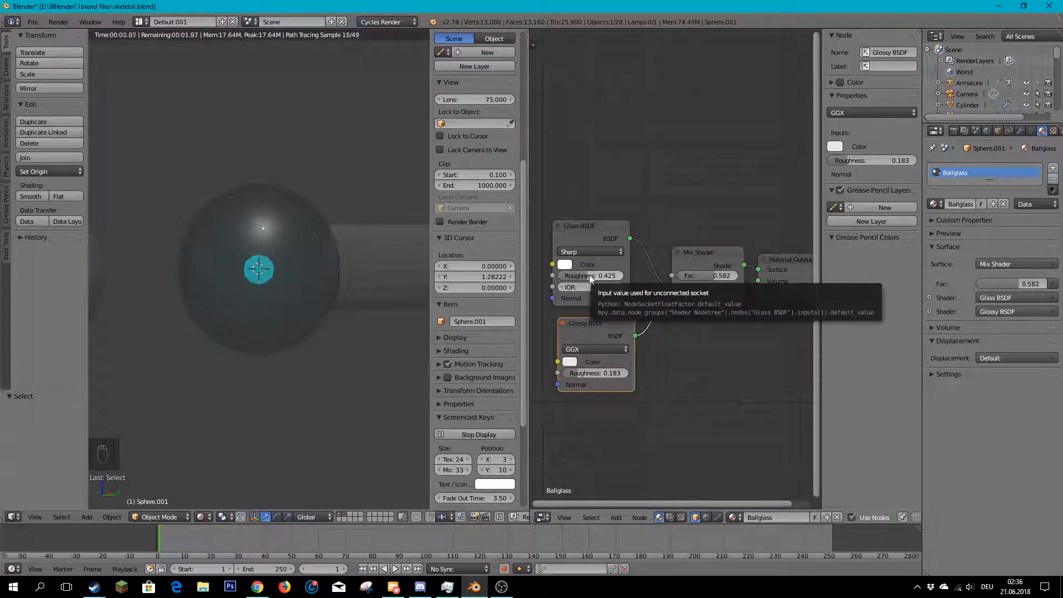
- Brighten the world background color to light grey to see the glass sphere in a lit environment
{"action": "scroll", "coordinate": [272, 330], "scroll_direction": "down", "scroll_amount": 4}
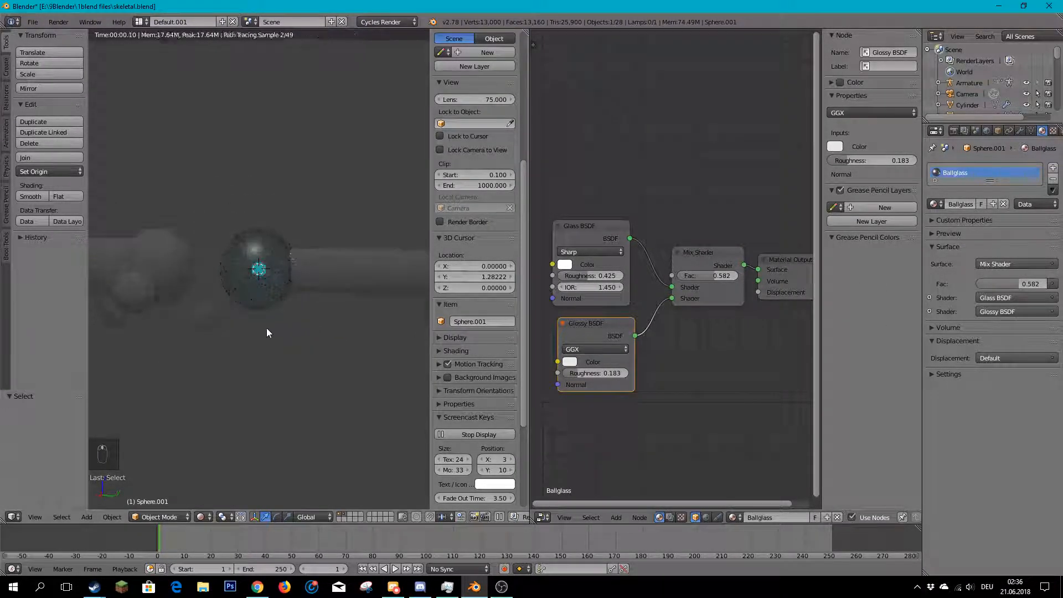
{"action": "middle_click_drag", "start_coordinate": [272, 330], "coordinate": [388, 315]}
{"action": "left_click", "coordinate": [986, 131]}
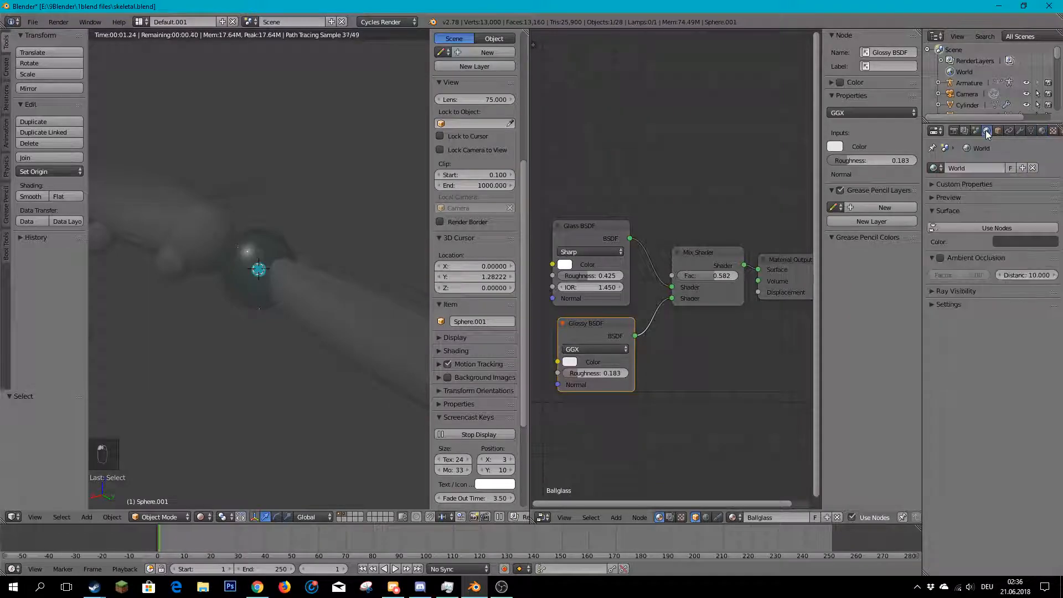
{"action": "left_click", "coordinate": [995, 242]}
{"action": "left_click_drag", "start_coordinate": [1048, 149], "coordinate": [1049, 100]}
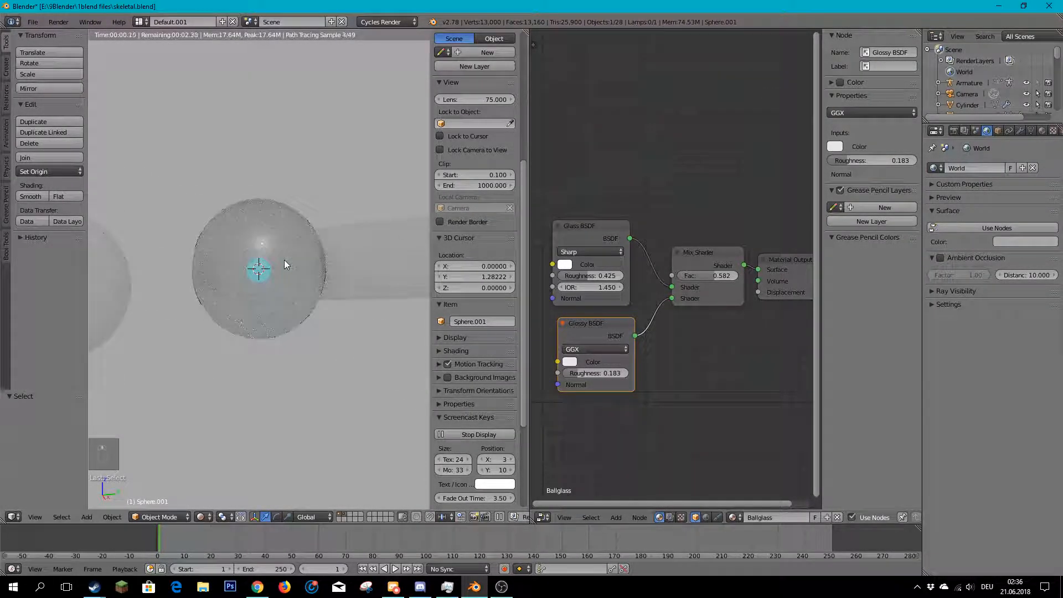
- Switch the viewport out of rendered shading and delete the lamp above the creature
{"action": "left_click", "coordinate": [200, 516]}
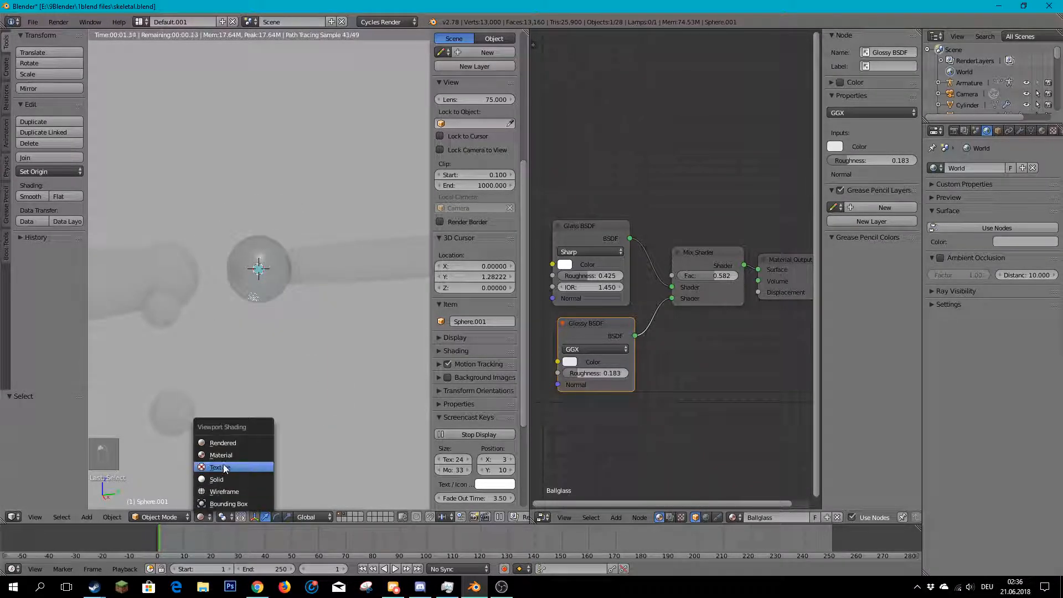
{"action": "left_click", "coordinate": [231, 451]}
{"action": "scroll", "coordinate": [310, 317], "scroll_direction": "down", "scroll_amount": 6}
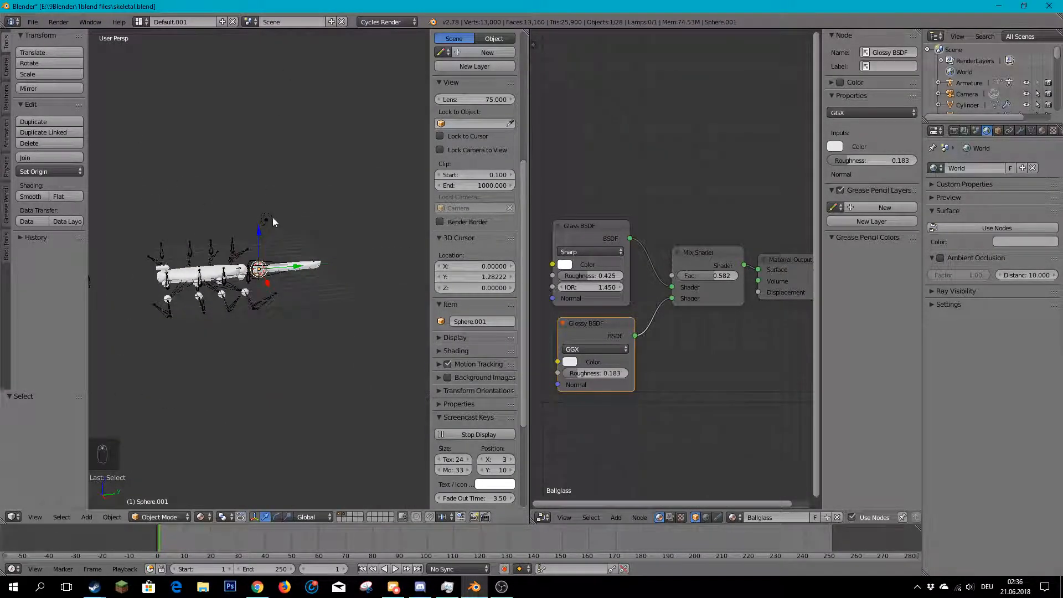
{"action": "right_click", "coordinate": [273, 218]}
{"action": "key", "text": "Delete"}
{"action": "left_click", "coordinate": [273, 220]}
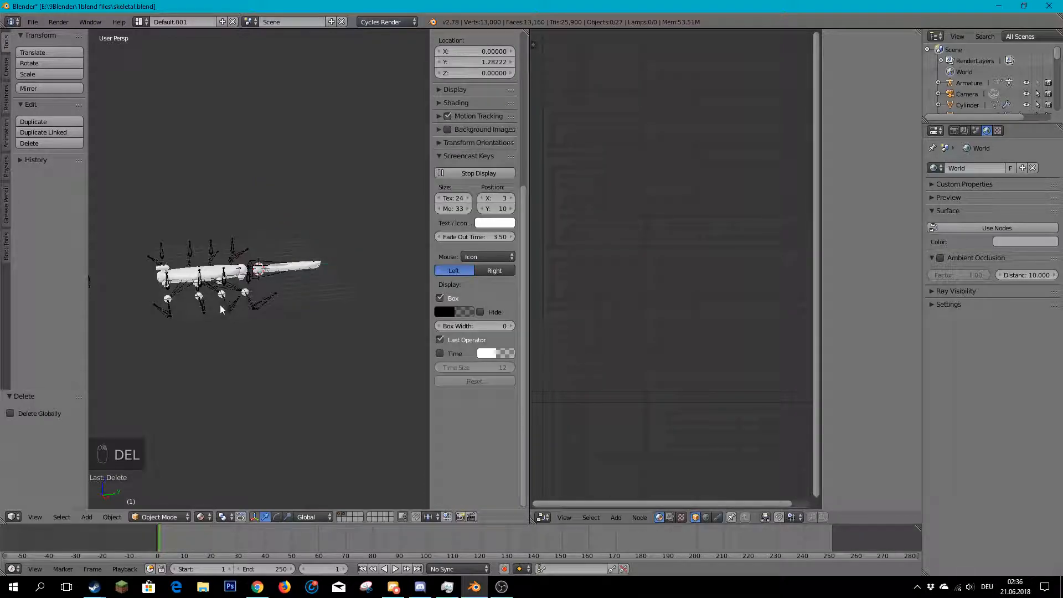
- Reselect and frame the joint sphere, and inspect it in rendered shading without the lamp
{"action": "scroll", "coordinate": [255, 269], "scroll_direction": "up", "scroll_amount": 6}
{"action": "right_click", "coordinate": [263, 281]}
{"action": "key", "text": "KP_Decimal"}
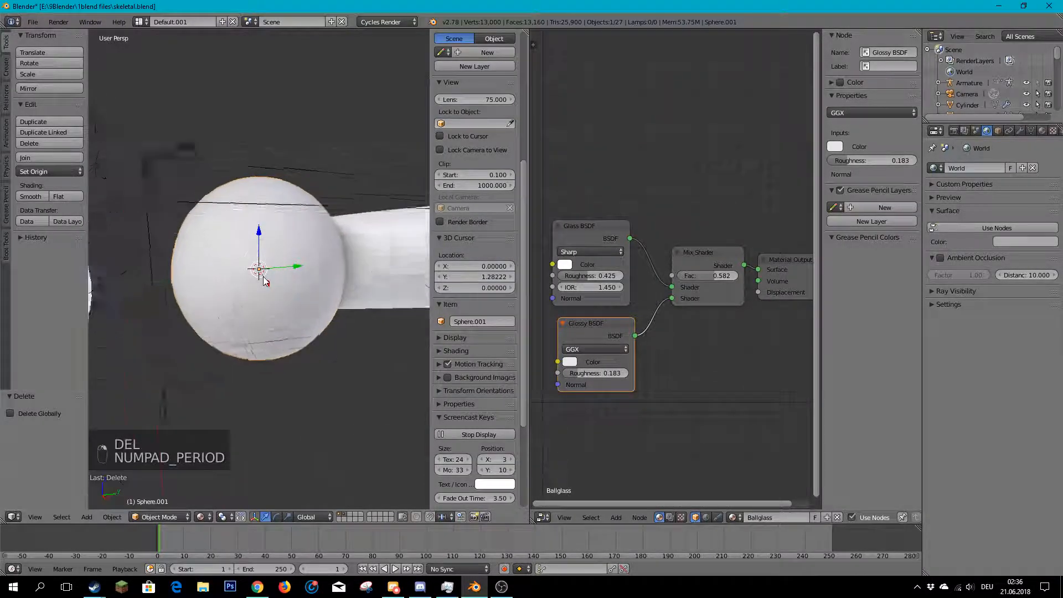
{"action": "key", "text": "shift+z"}
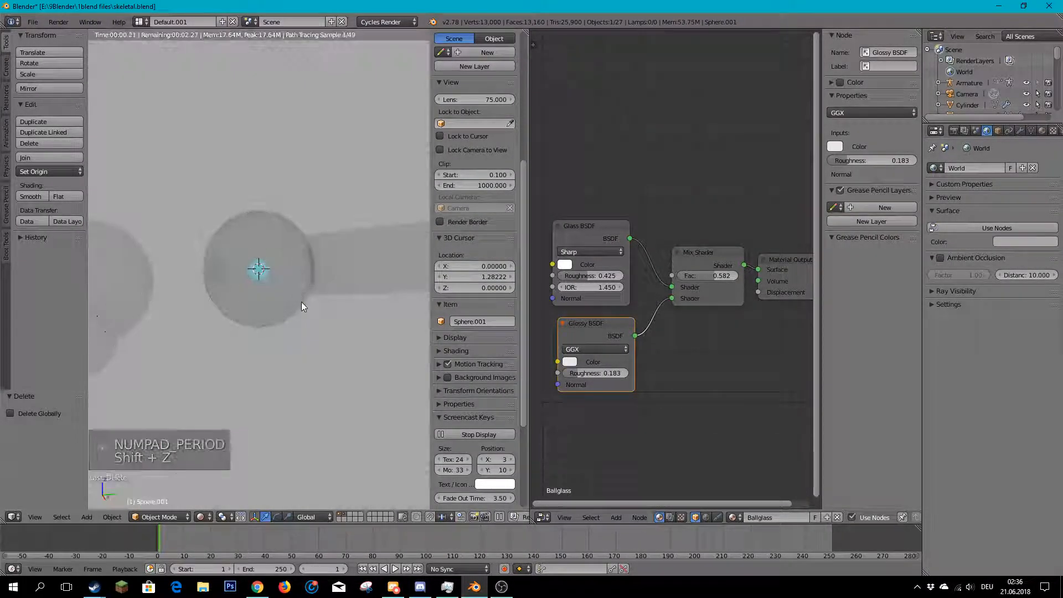
{"action": "scroll", "coordinate": [227, 261], "scroll_direction": "up", "scroll_amount": 1}
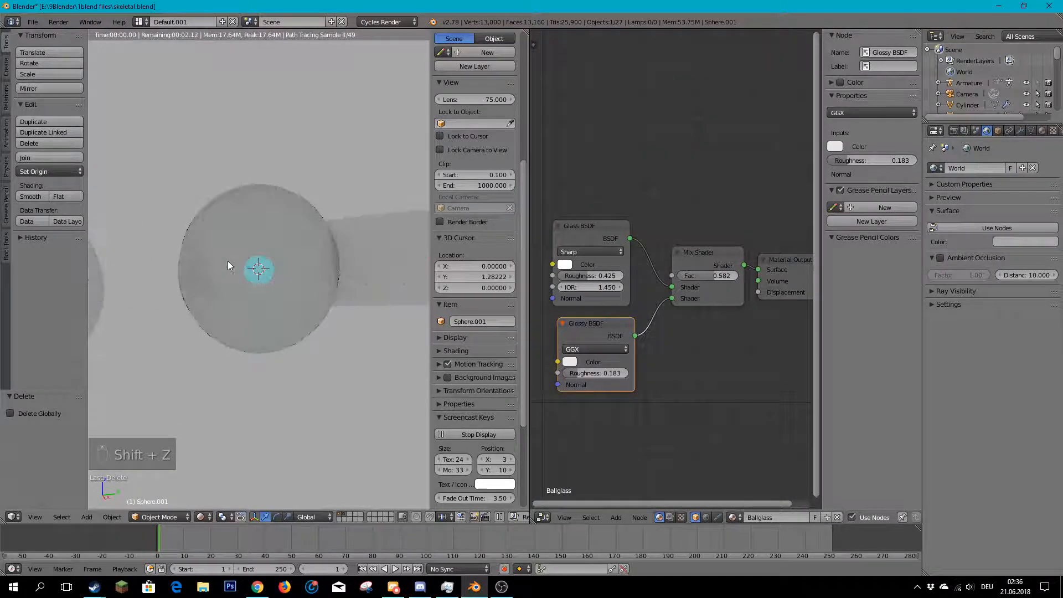
{"action": "middle_click_drag", "start_coordinate": [354, 283], "coordinate": [249, 265]}
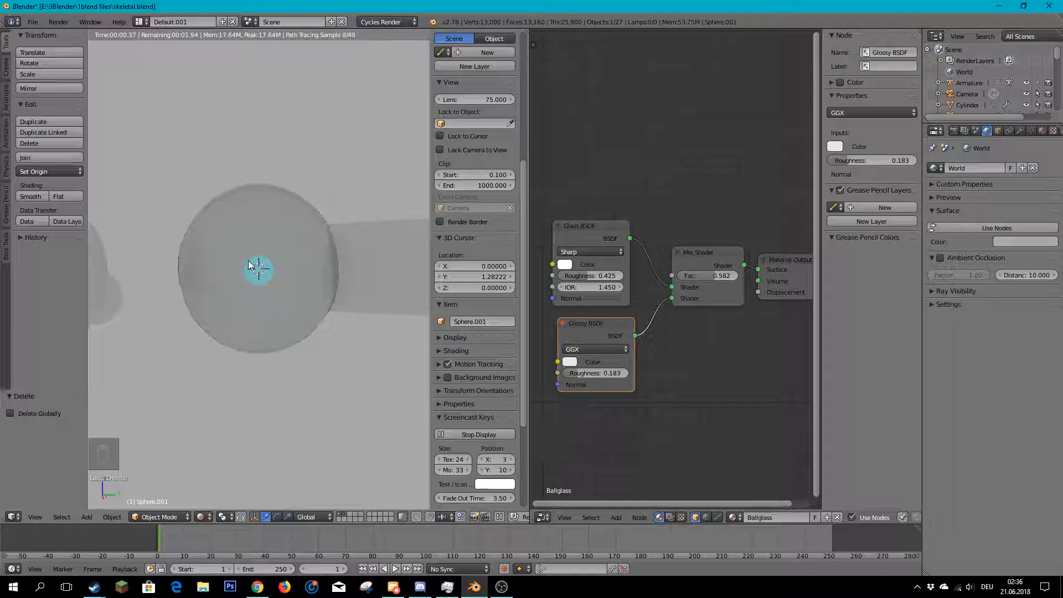
- Darken the world background color to dark grey
{"action": "left_click", "coordinate": [1044, 131]}
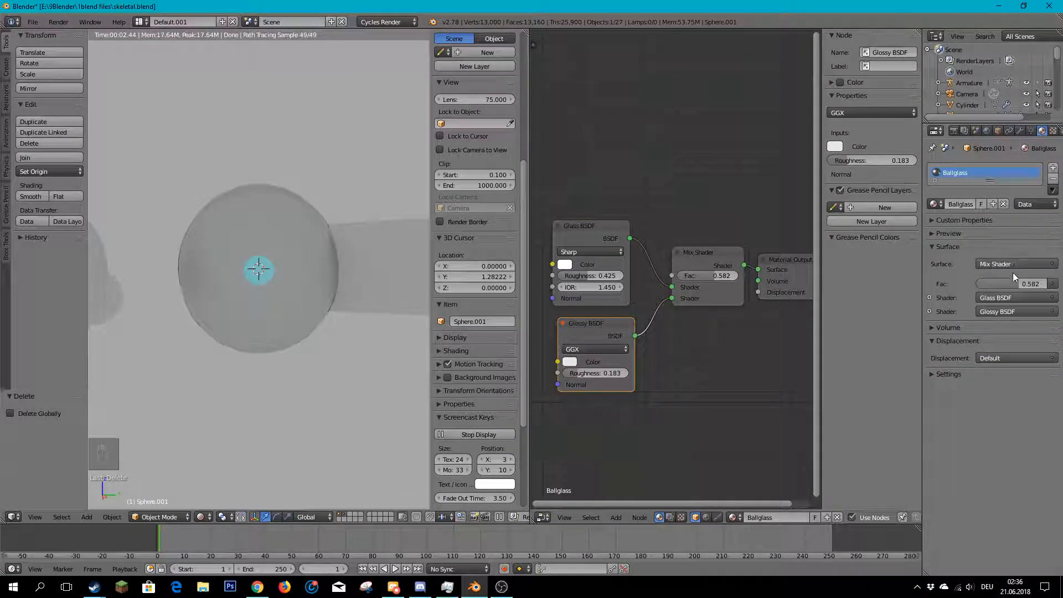
{"action": "left_click", "coordinate": [986, 132]}
{"action": "left_click", "coordinate": [1031, 242]}
{"action": "mouse_move", "coordinate": [1049, 132]}
{"action": "left_mouse_down"}
{"action": "mouse_move", "coordinate": [1048, 161]}
{"action": "mouse_move", "coordinate": [1048, 153]}
{"action": "left_mouse_up"}
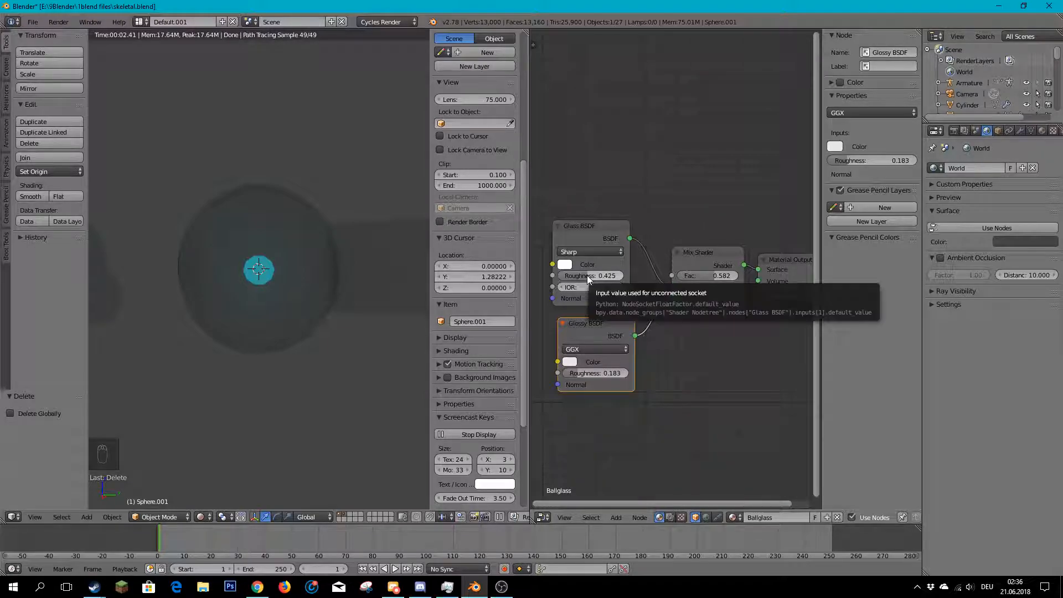
- Try the GGX distribution on the Glass BSDF, and set it to Multiscatter GGX with a roughness of 0.225
{"action": "left_click", "coordinate": [611, 253]}
{"action": "left_click", "coordinate": [603, 217]}
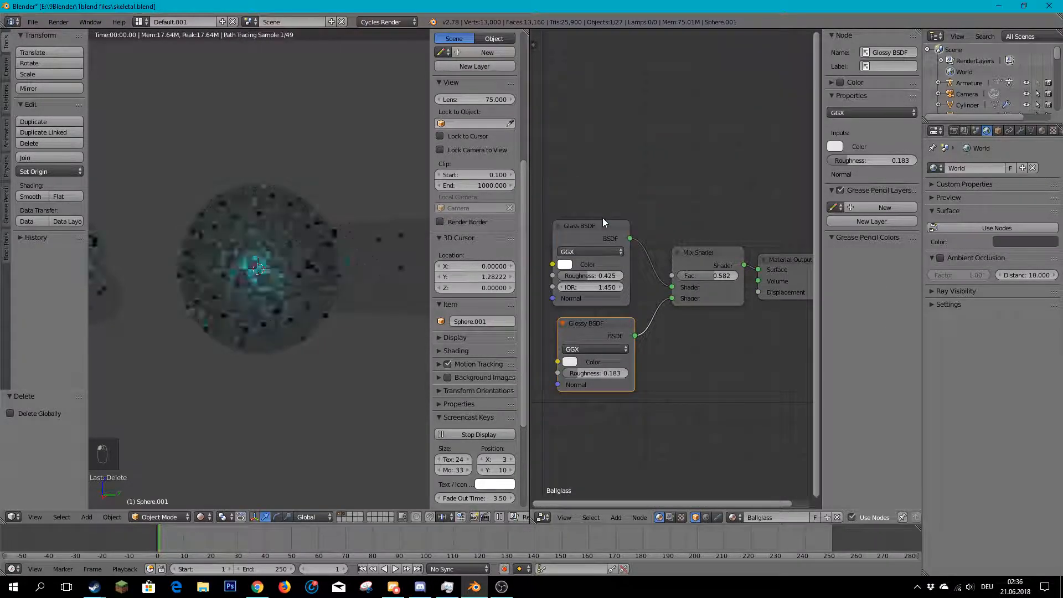
{"action": "left_click", "coordinate": [602, 252]}
{"action": "left_click", "coordinate": [595, 204]}
{"action": "mouse_move", "coordinate": [590, 275]}
{"action": "left_mouse_down"}
{"action": "mouse_move", "coordinate": [557, 275]}
{"action": "mouse_move", "coordinate": [576, 274]}
{"action": "left_mouse_up"}
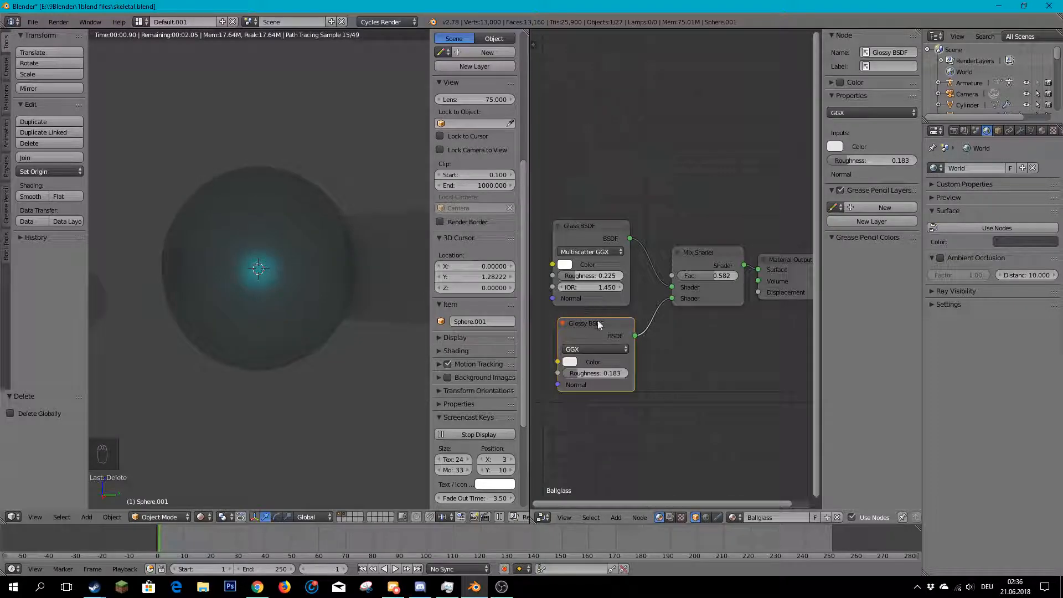
- Try a roughness of 0.000 on the Glossy BSDF, and set it to 0.092
{"action": "left_click_drag", "start_coordinate": [589, 375], "coordinate": [568, 375]}
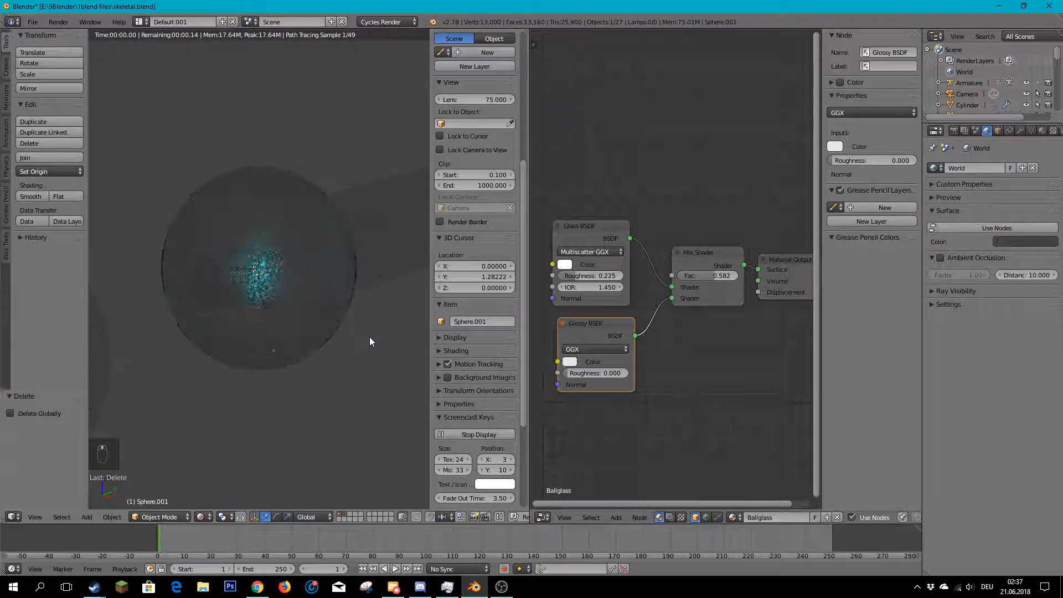
{"action": "left_click_drag", "start_coordinate": [580, 372], "coordinate": [589, 373]}
{"action": "left_click", "coordinate": [595, 326]}
- Set the Mix Shader's factor to 0.000 and inspect the sphere's glow from several angles and distances
{"action": "left_click_drag", "start_coordinate": [712, 277], "coordinate": [687, 278]}
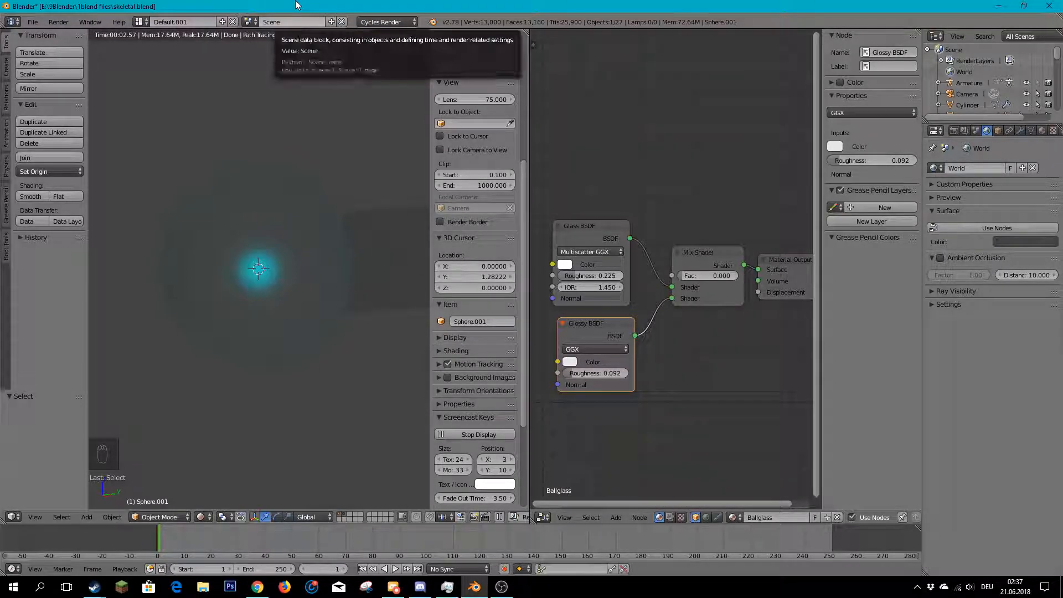
{"action": "scroll", "coordinate": [257, 213], "scroll_direction": "down", "scroll_amount": 1}
{"action": "middle_click_drag", "start_coordinate": [257, 213], "coordinate": [290, 221]}
{"action": "scroll", "coordinate": [290, 222], "scroll_direction": "up", "scroll_amount": 2}
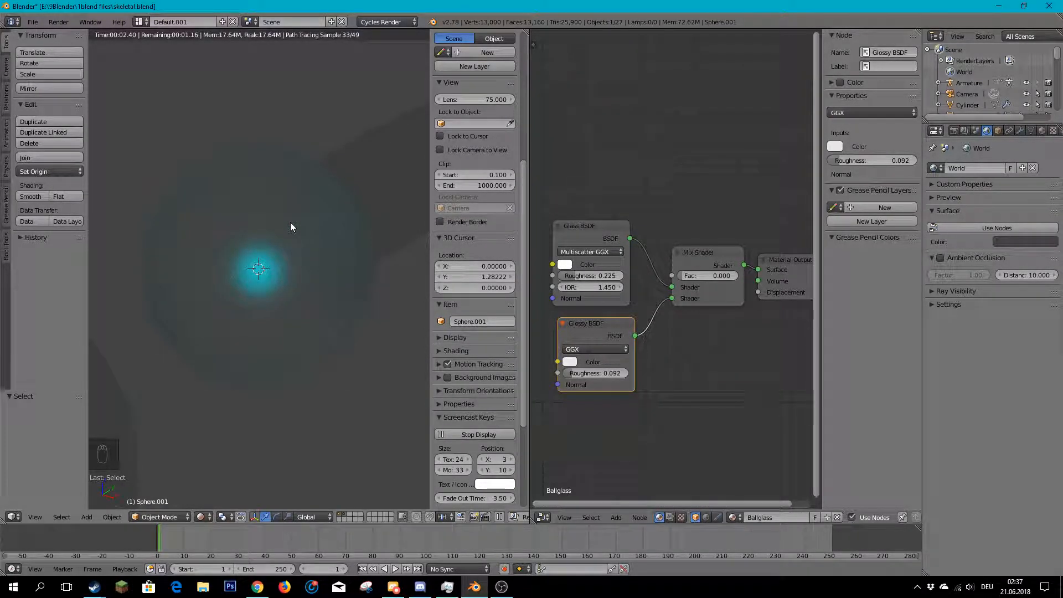
{"action": "middle_click_drag", "start_coordinate": [290, 222], "coordinate": [154, 251]}
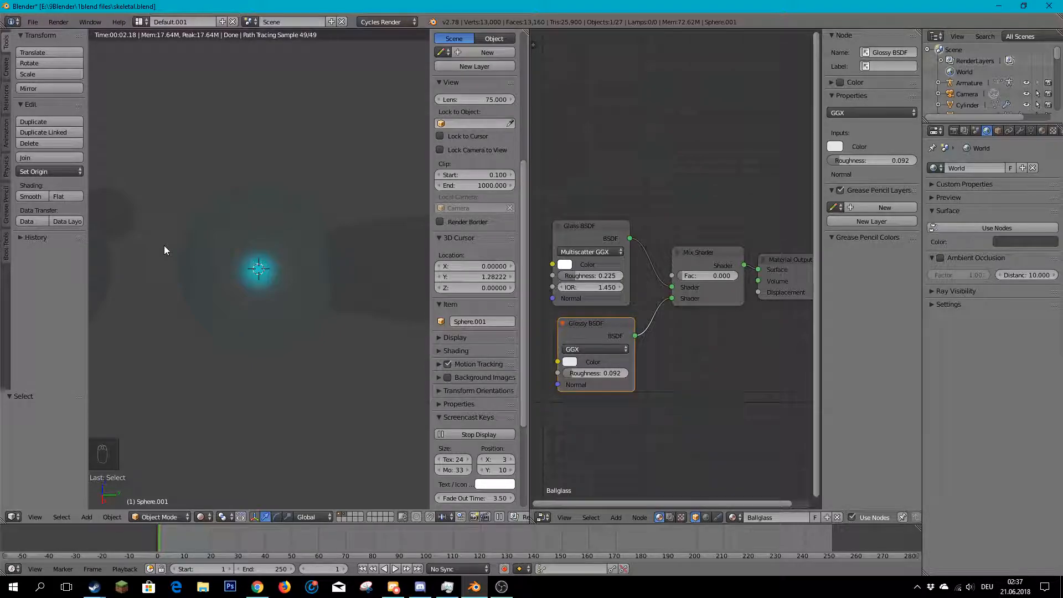
{"action": "scroll", "coordinate": [217, 236], "scroll_direction": "down", "scroll_amount": 12}
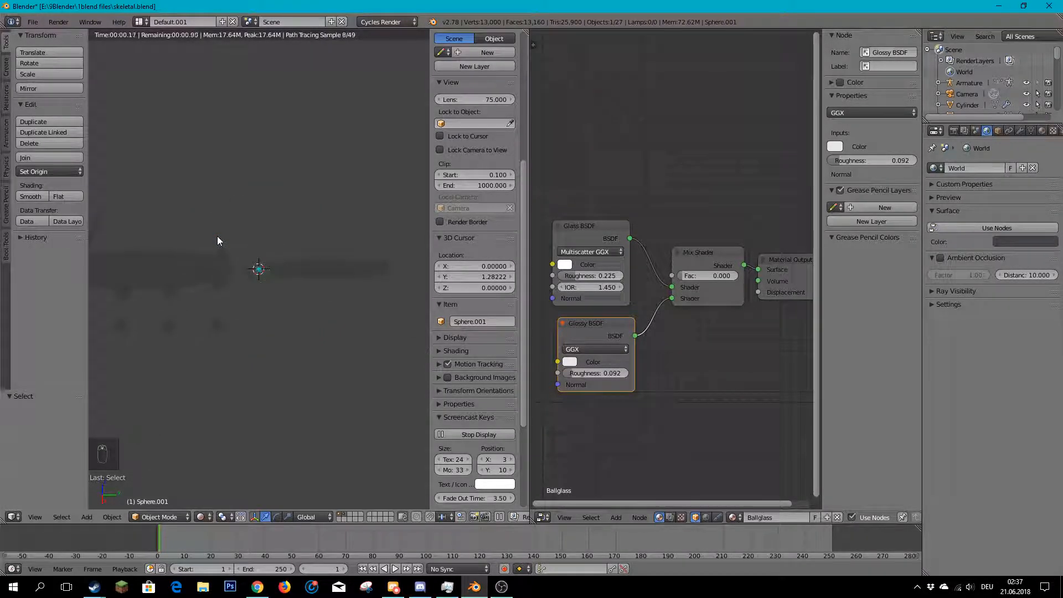
- Open the joint sphere's mesh in Edit Mode and display it as a wireframe
{"action": "mouse_move", "coordinate": [249, 324]}
{"action": "middle_mouse_down"}
{"action": "mouse_move", "coordinate": [230, 315]}
{"action": "mouse_move", "coordinate": [294, 276]}
{"action": "middle_mouse_up"}
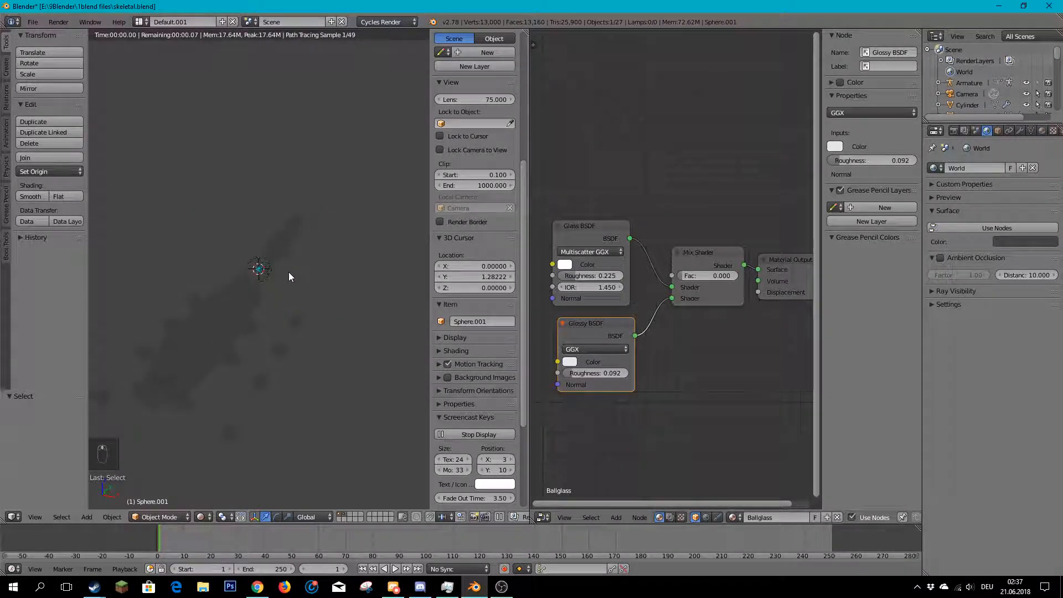
{"action": "scroll", "coordinate": [284, 280], "scroll_direction": "up", "scroll_amount": 10}
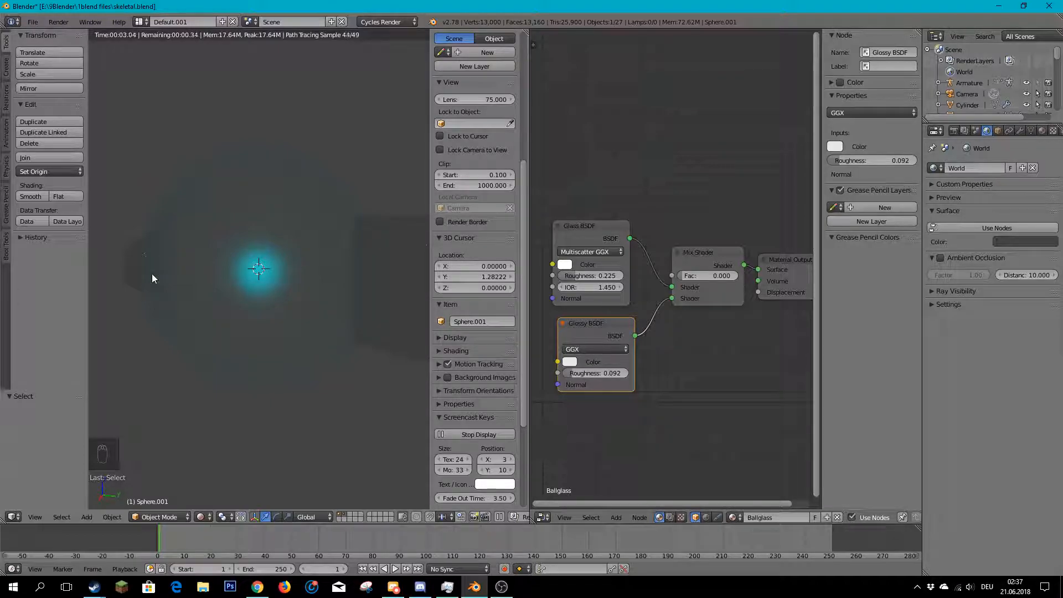
{"action": "middle_click_drag", "start_coordinate": [206, 338], "coordinate": [241, 347]}
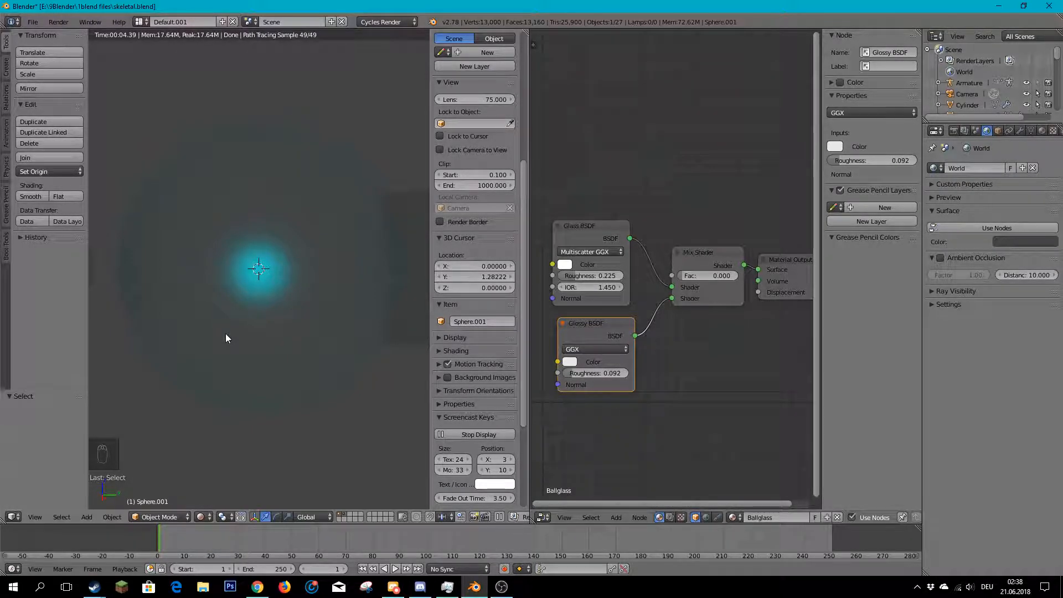
{"action": "key", "text": "Tab"}
{"action": "left_click", "coordinate": [190, 518]}
{"action": "left_click", "coordinate": [219, 457]}
{"action": "scroll", "coordinate": [205, 294], "scroll_direction": "down", "scroll_amount": 3}
{"action": "scroll", "coordinate": [205, 294], "scroll_direction": "down", "scroll_amount": 2}
{"action": "middle_click_drag", "start_coordinate": [205, 294], "coordinate": [254, 320]}
{"action": "scroll", "coordinate": [233, 302], "scroll_direction": "up", "scroll_amount": 4}
{"action": "scroll", "coordinate": [299, 252], "scroll_direction": "up", "scroll_amount": 3}
{"action": "scroll", "coordinate": [254, 321], "scroll_direction": "down", "scroll_amount": 4}
{"action": "key", "text": "z"}
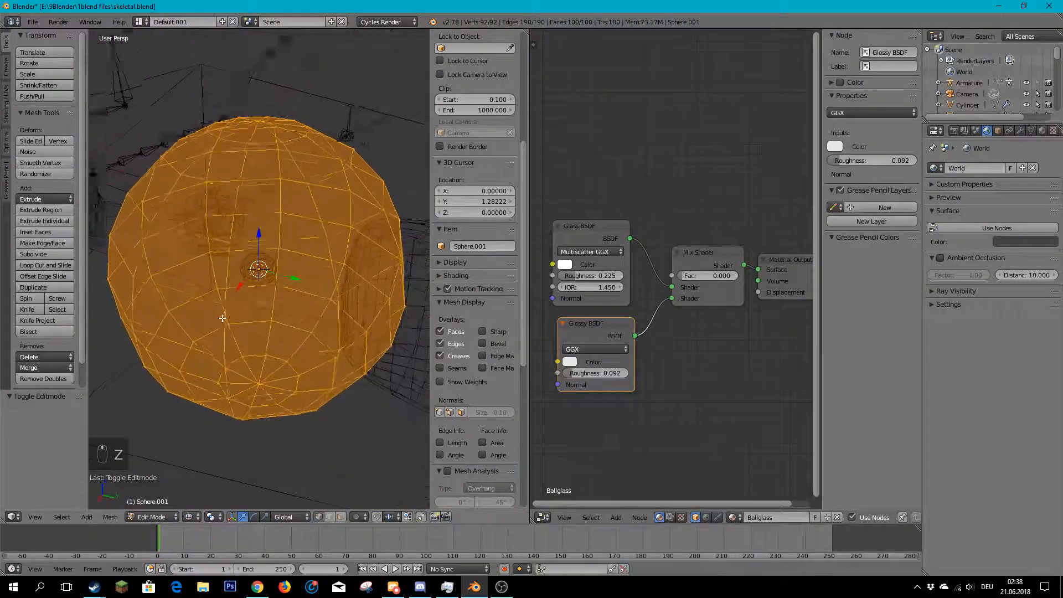
{"action": "scroll", "coordinate": [223, 320], "scroll_direction": "down", "scroll_amount": 3}
{"action": "middle_click_drag", "start_coordinate": [222, 320], "coordinate": [279, 280]}
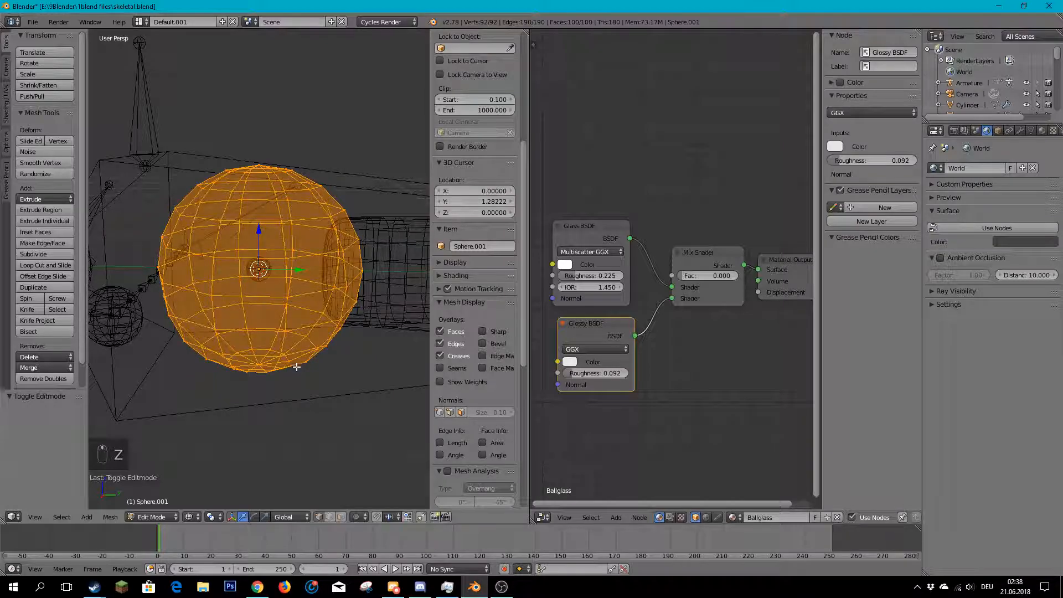
{"action": "middle_click_drag", "start_coordinate": [324, 373], "coordinate": [257, 344]}
{"action": "scroll", "coordinate": [266, 346], "scroll_direction": "down", "scroll_amount": 1}
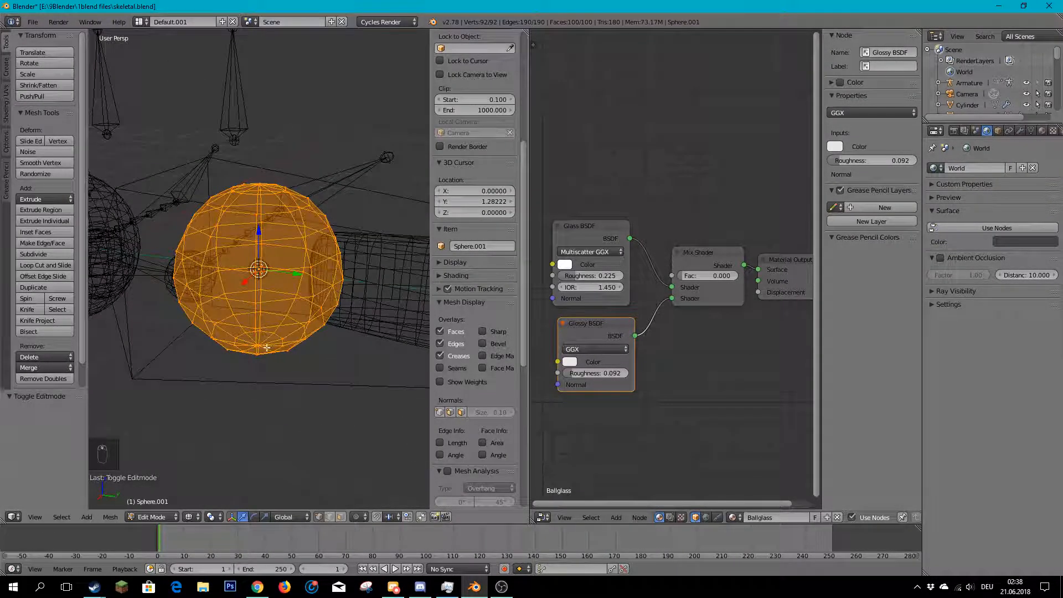
- Copy the joint sphere, paste the duplicate in Object Mode and scale it down by about 0.813
{"action": "key", "text": "ctrl+c"}
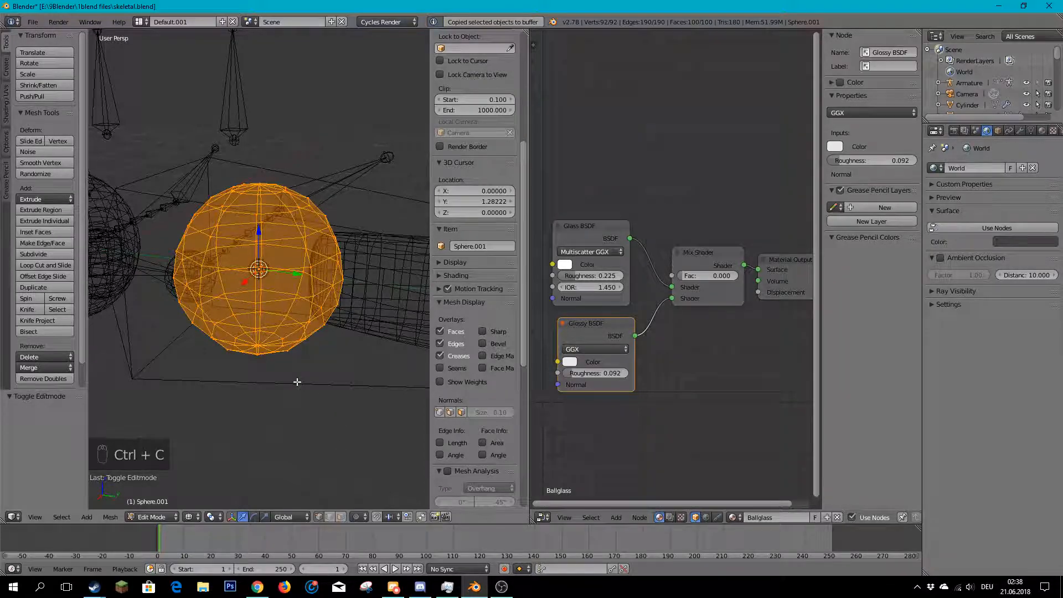
{"action": "key", "text": "Tab"}
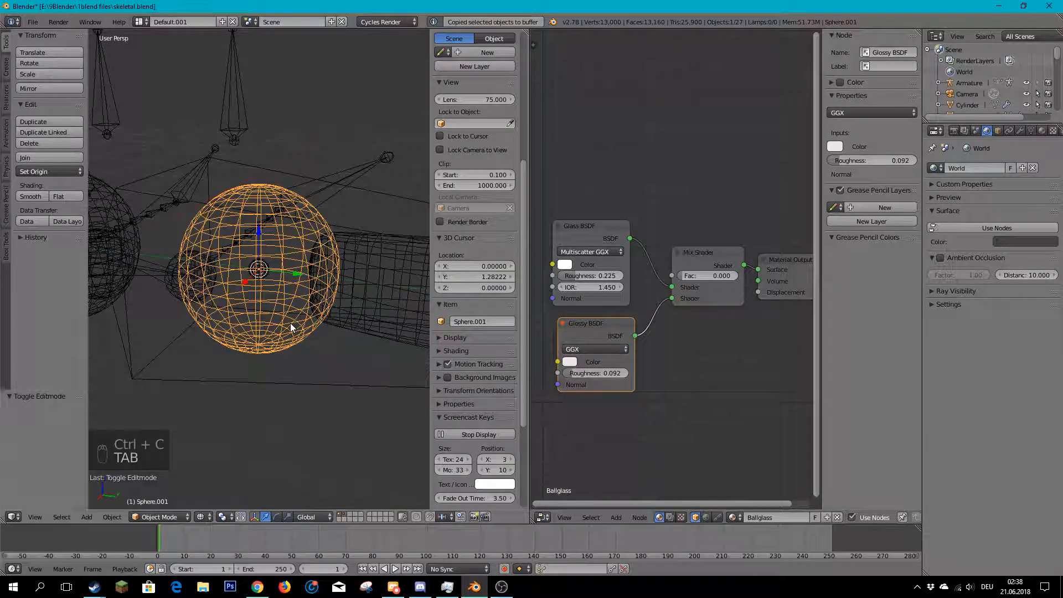
{"action": "key", "text": "ctrl+v"}
{"action": "key", "text": "s"}
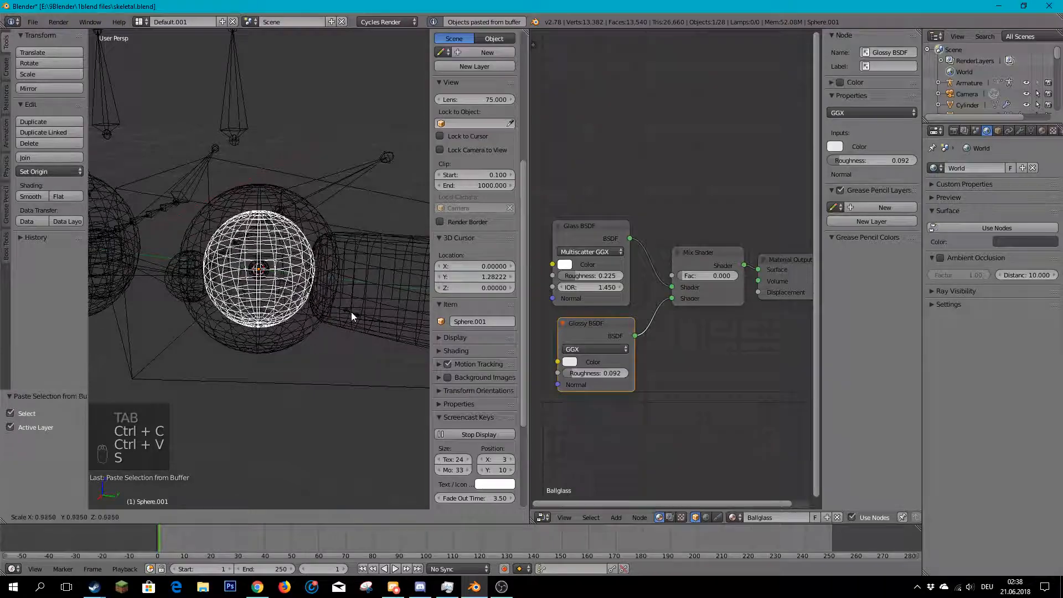
{"action": "left_click", "coordinate": [339, 302]}
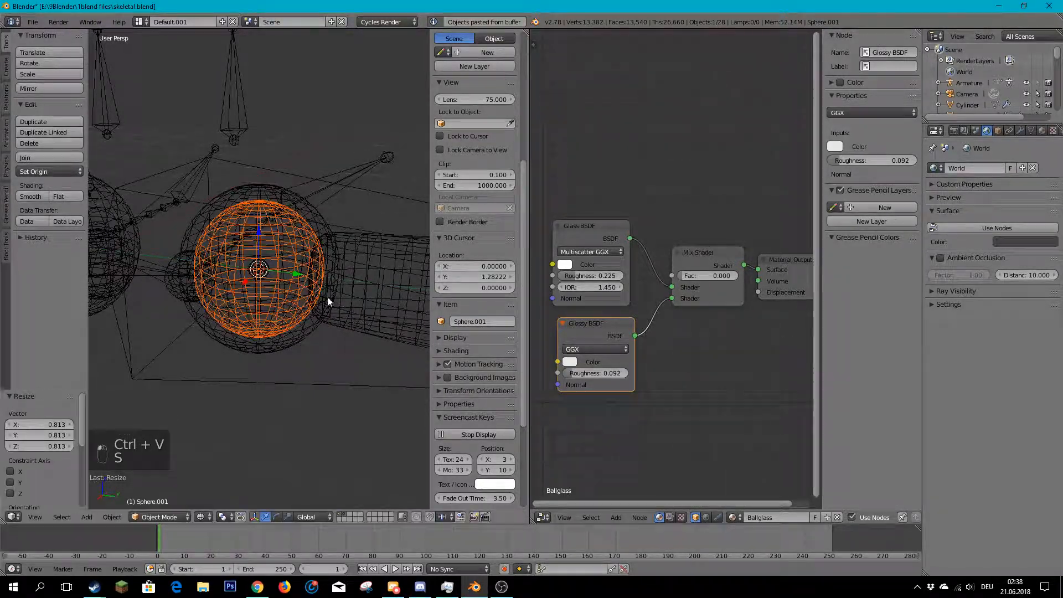
- Hollow out the joint sphere by subtracting the smaller sphere with an Auto Boolean Difference, and briefly preview it rendered
{"action": "scroll", "coordinate": [262, 285], "scroll_direction": "up", "scroll_amount": 3}
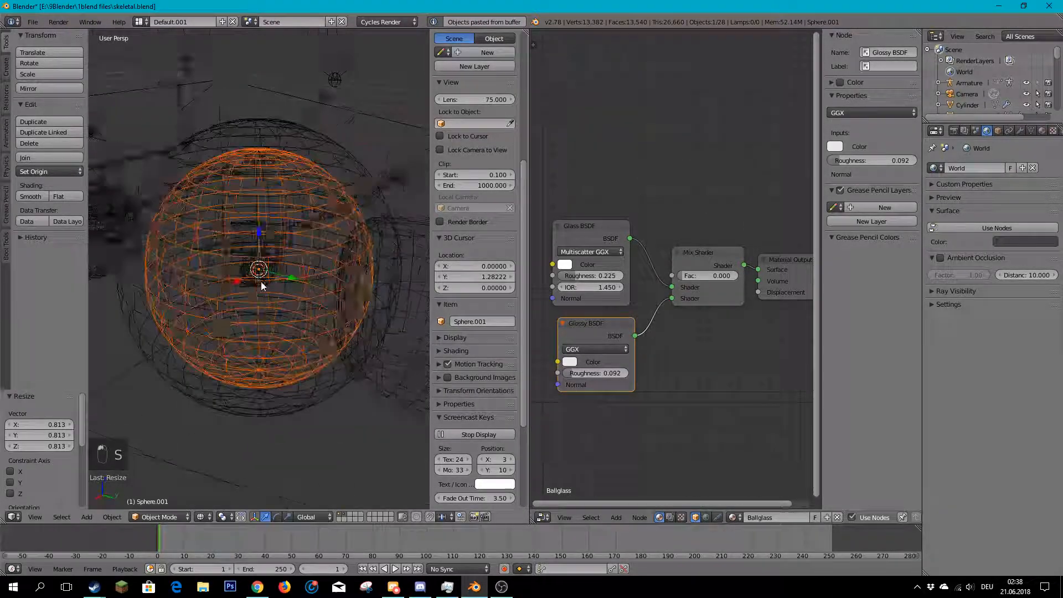
{"action": "right_click", "coordinate": [249, 347]}
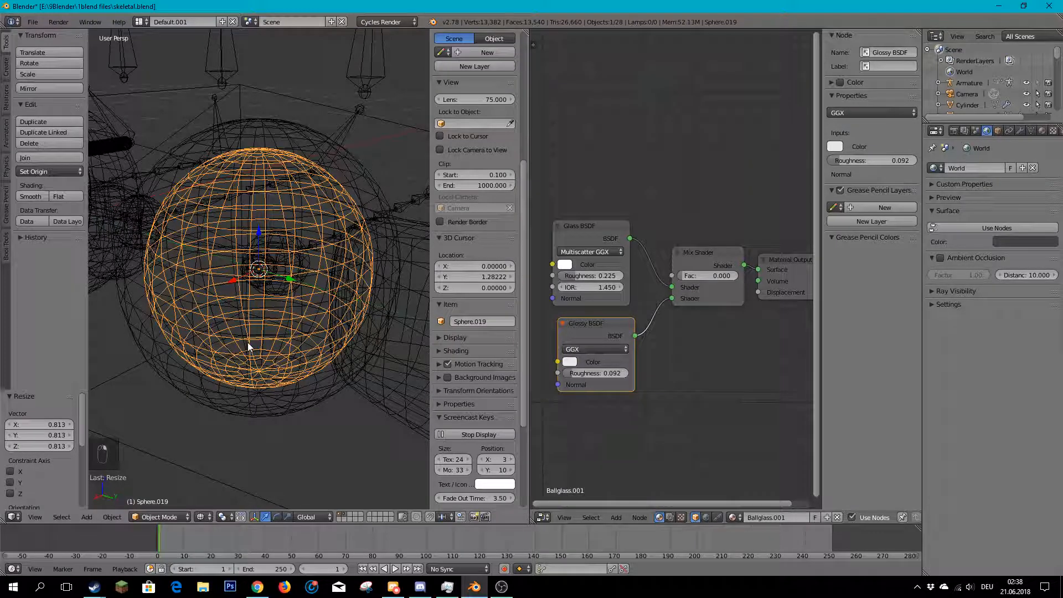
{"action": "right_click", "coordinate": [238, 385], "text": "shift"}
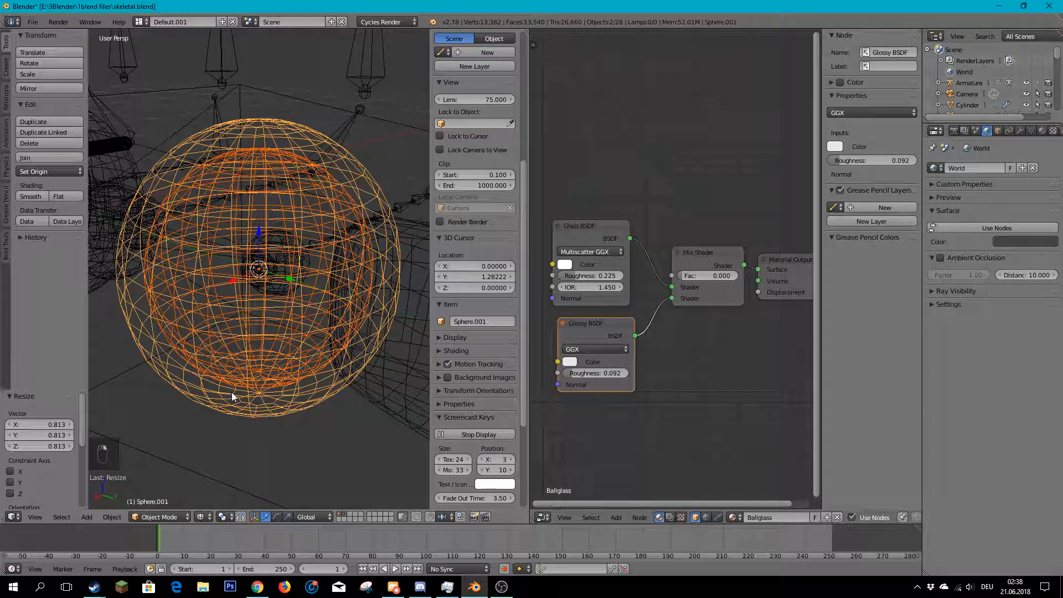
{"action": "left_click", "coordinate": [7, 253]}
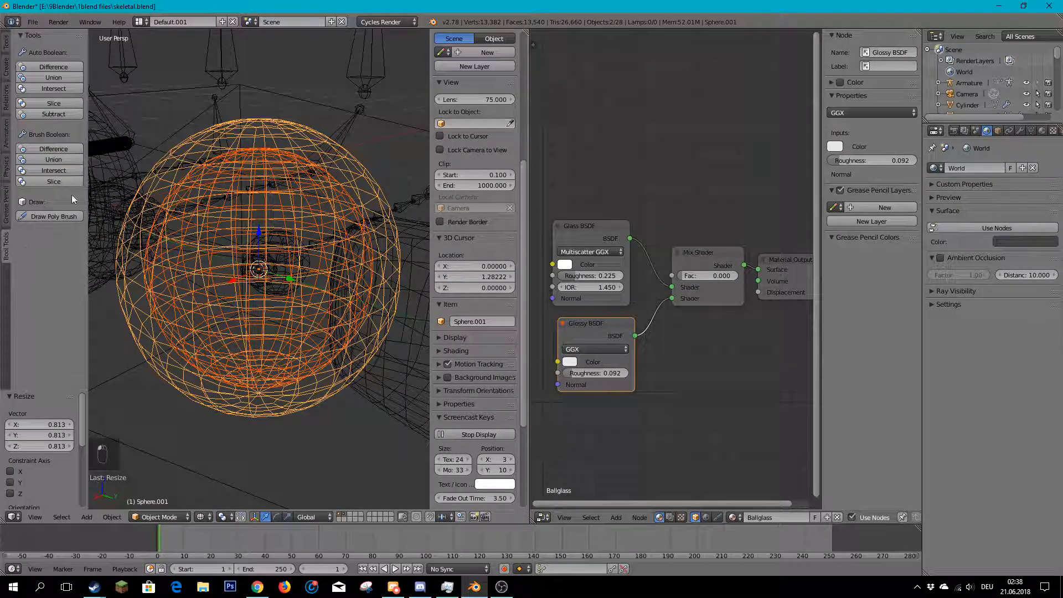
{"action": "left_click", "coordinate": [56, 68]}
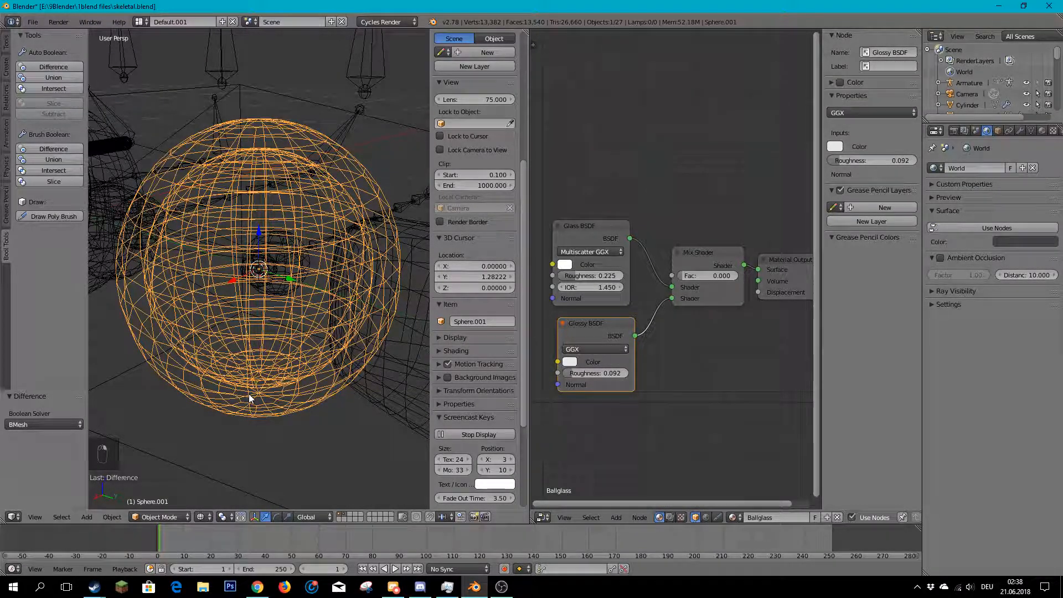
{"action": "key", "text": "shift+z"}
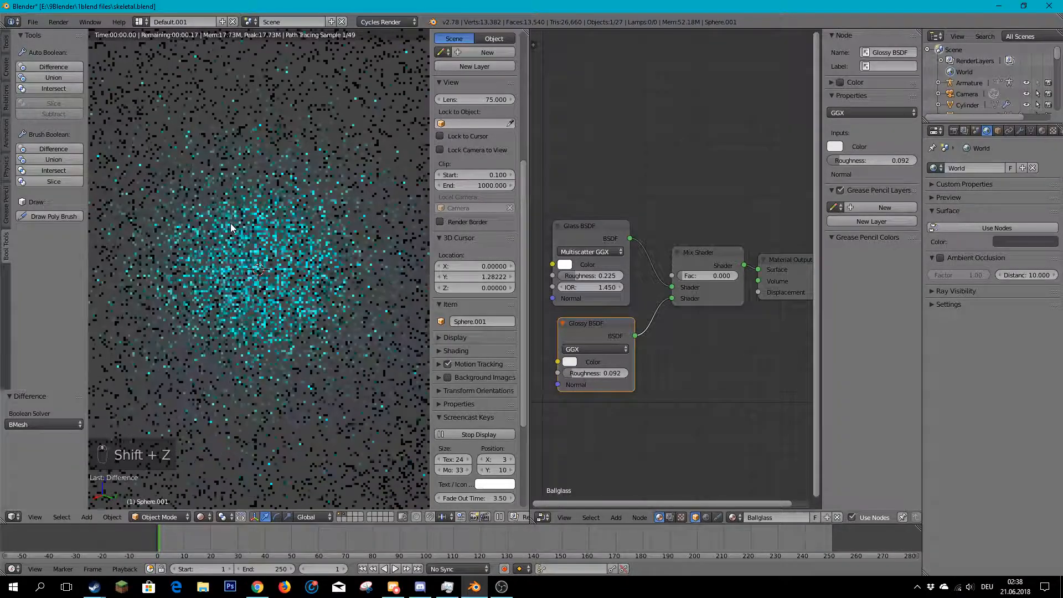
{"action": "key", "text": "shift+z"}
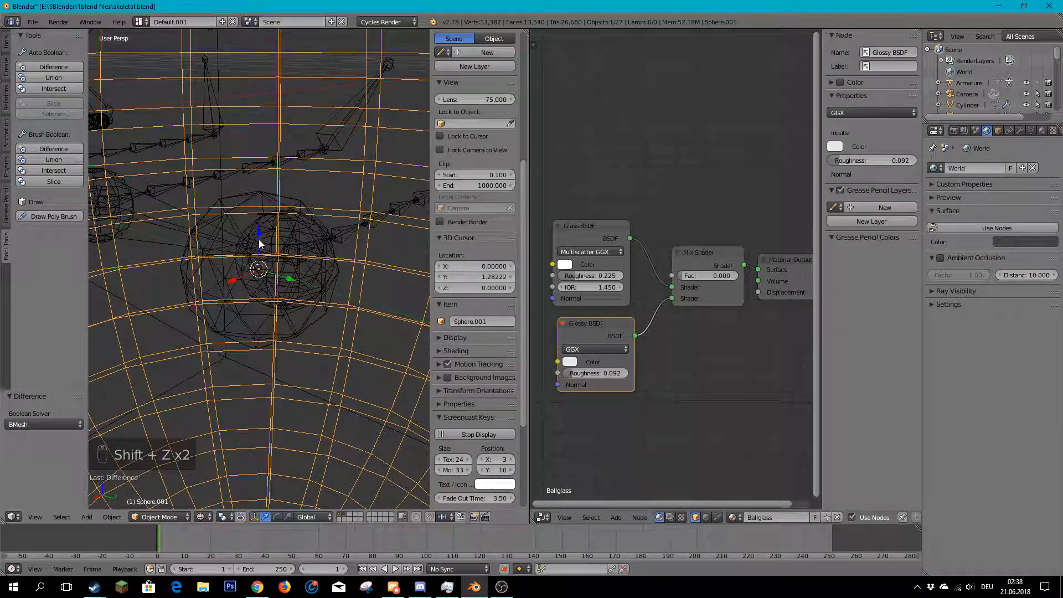
- Paste another copy of the sphere and move it about 0.67 along the Y axis, towards the cylinder
{"action": "scroll", "coordinate": [194, 238], "scroll_direction": "down", "scroll_amount": 6}
{"action": "mouse_move", "coordinate": [195, 238]}
{"action": "middle_mouse_down"}
{"action": "mouse_move", "coordinate": [122, 231]}
{"action": "mouse_move", "coordinate": [214, 237]}
{"action": "mouse_move", "coordinate": [181, 249]}
{"action": "mouse_move", "coordinate": [207, 230]}
{"action": "middle_mouse_up"}
{"action": "scroll", "coordinate": [222, 238], "scroll_direction": "down", "scroll_amount": 3}
{"action": "key", "text": "ctrl+v"}
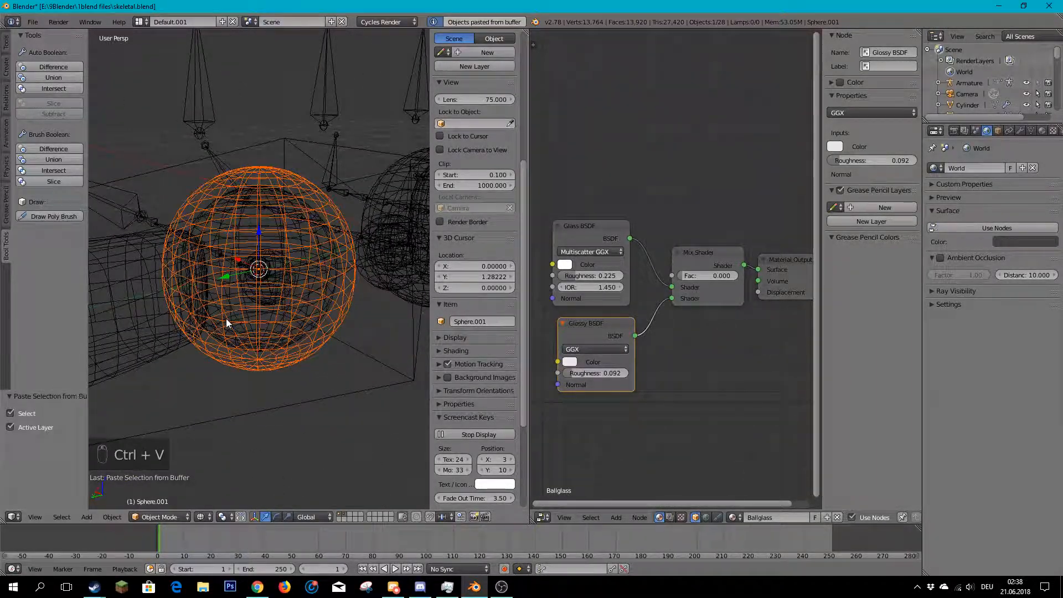
{"action": "scroll", "coordinate": [290, 270], "scroll_direction": "down", "scroll_amount": 3}
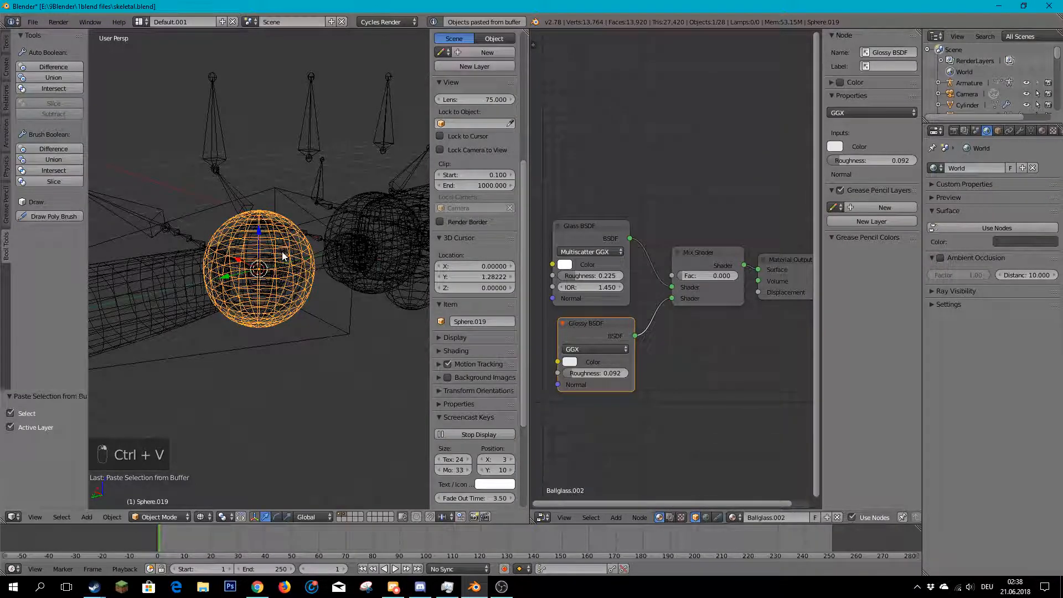
{"action": "right_click", "coordinate": [303, 247]}
{"action": "right_click", "coordinate": [302, 256]}
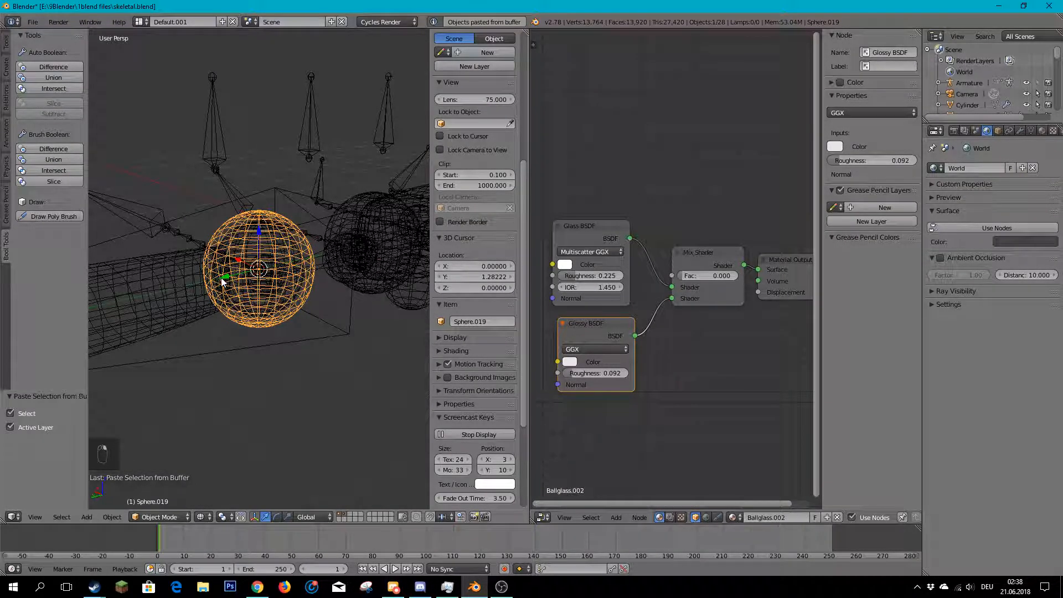
{"action": "key", "text": "g"}
{"action": "key", "text": "y"}
{"action": "left_click", "coordinate": [147, 305]}
{"action": "scroll", "coordinate": [147, 305], "scroll_direction": "up", "scroll_amount": 3}
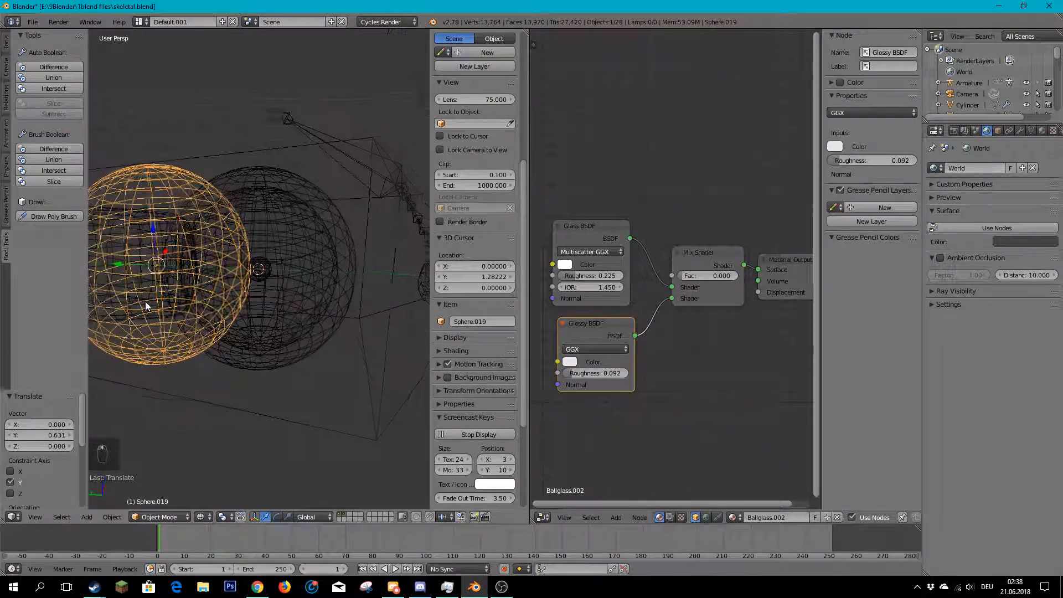
{"action": "key", "text": "g"}
{"action": "key", "text": "y"}
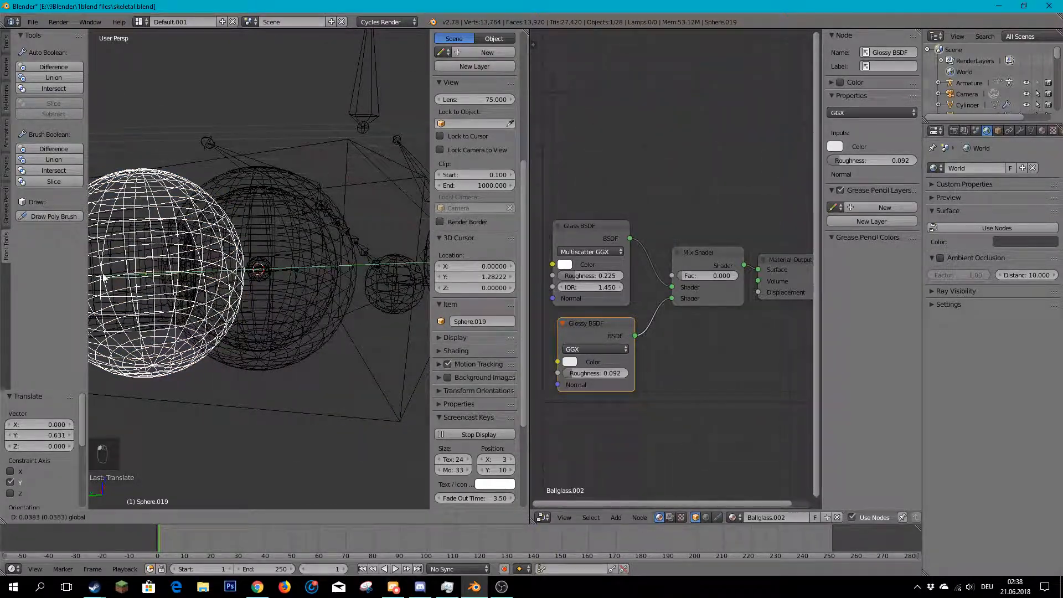
{"action": "left_click", "coordinate": [103, 277]}
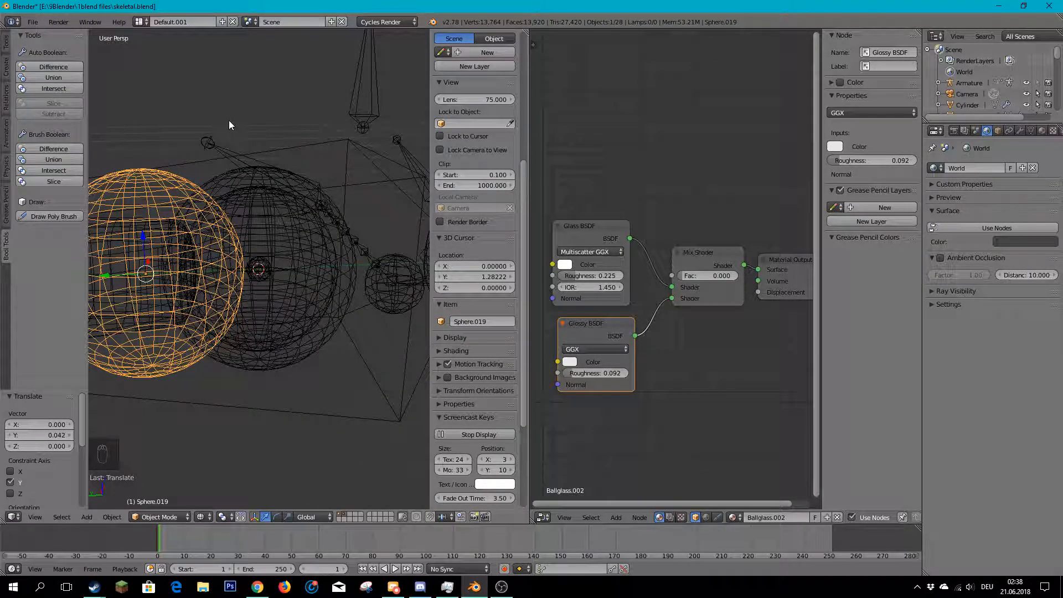
- Shrink the pasted sphere to about 0.69 of its size and reposition it along Y to overlap the joint sphere's side
{"action": "key", "text": "s"}
{"action": "left_click", "coordinate": [154, 254]}
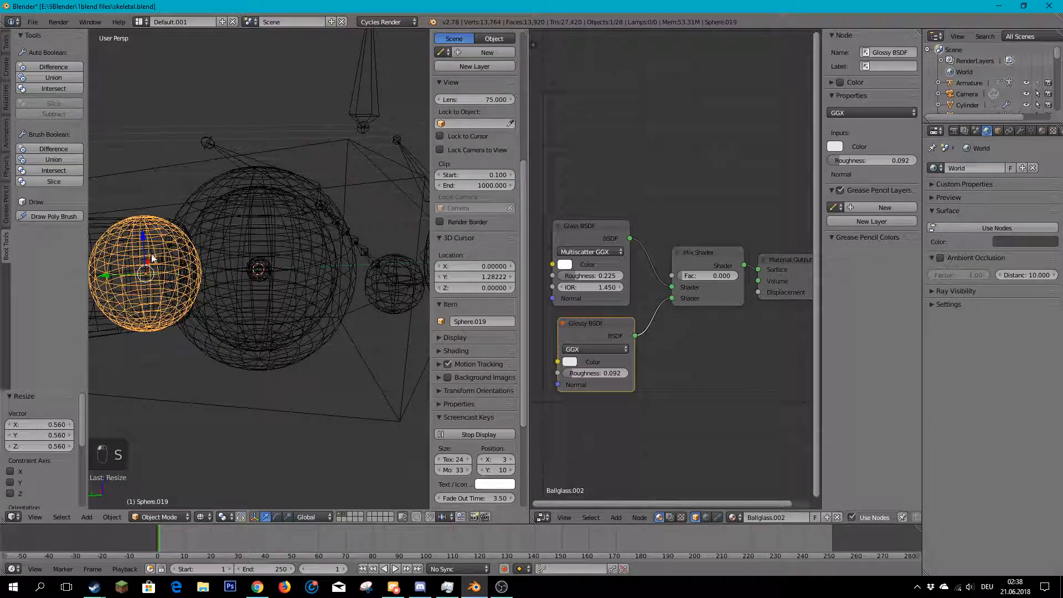
{"action": "key", "text": "g"}
{"action": "key", "text": "y"}
{"action": "left_click", "coordinate": [294, 299]}
{"action": "key", "text": "s"}
{"action": "left_click", "coordinate": [382, 280]}
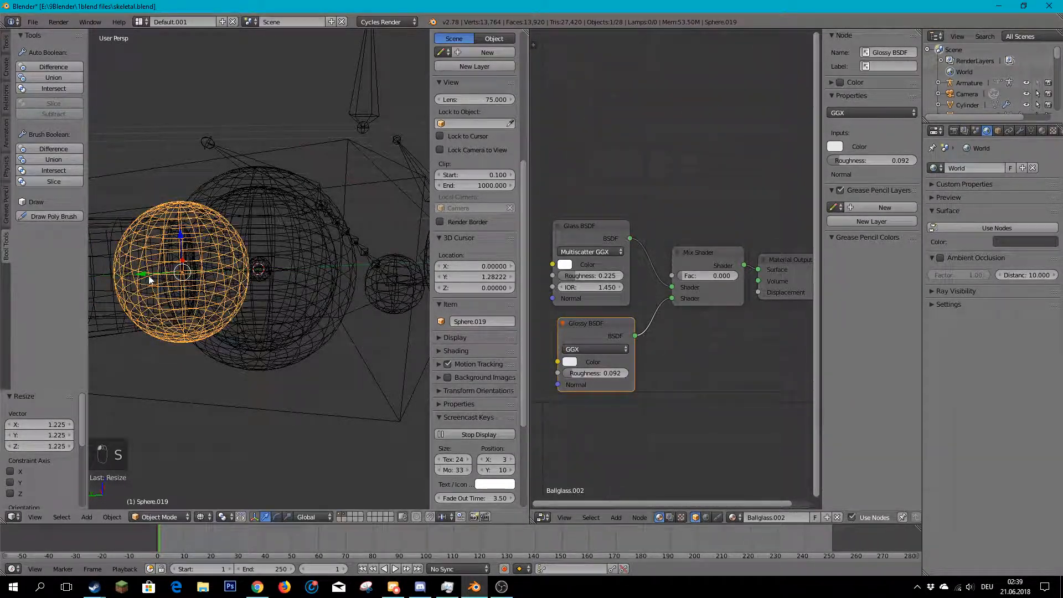
{"action": "key", "text": "g"}
{"action": "key", "text": "y"}
{"action": "left_click", "coordinate": [258, 277]}
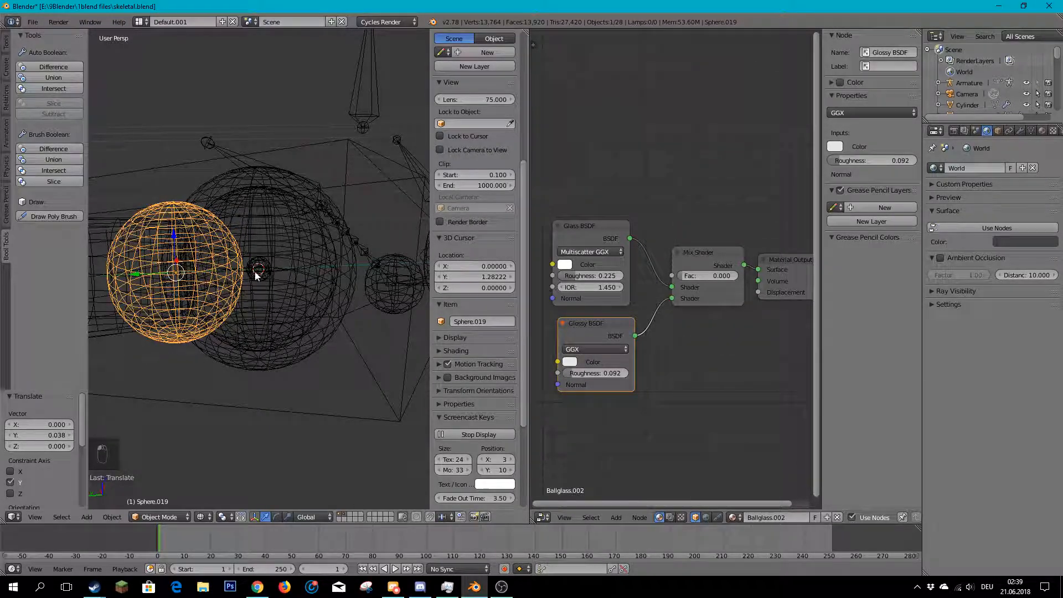
- Subtract the overlapping sphere from the hollow joint sphere with an Auto Boolean Difference
{"action": "right_click", "coordinate": [264, 219], "text": "shift"}
{"action": "middle_click_drag", "start_coordinate": [206, 231], "coordinate": [377, 246]}
{"action": "left_click", "coordinate": [68, 68]}
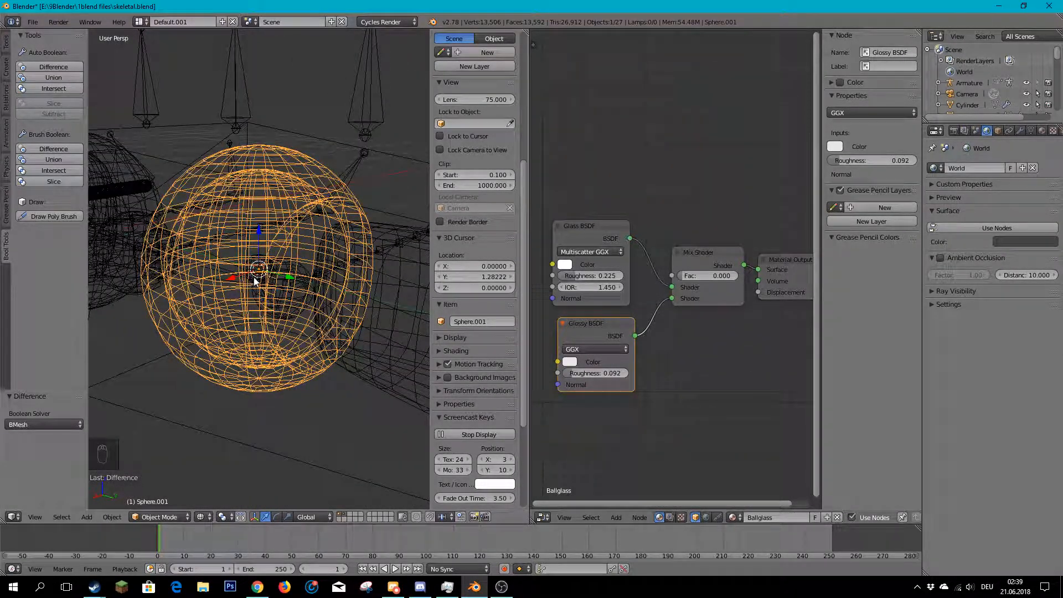
- Inspect the cut joint sphere and its glowing core in the rendered view from several distances, and save the file
{"action": "key", "text": "shift+z"}
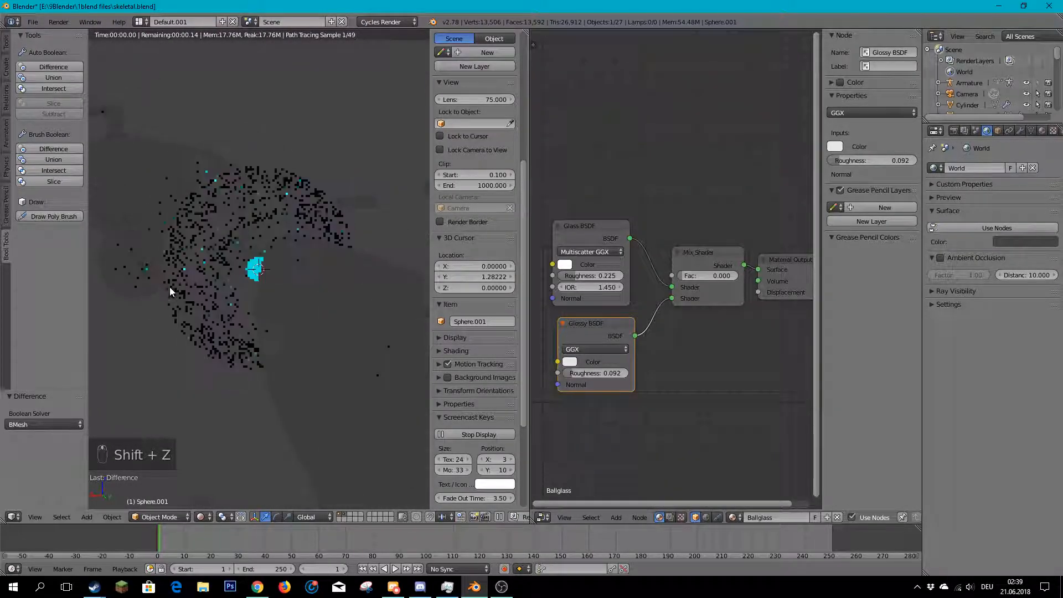
{"action": "scroll", "coordinate": [221, 267], "scroll_direction": "up", "scroll_amount": 6}
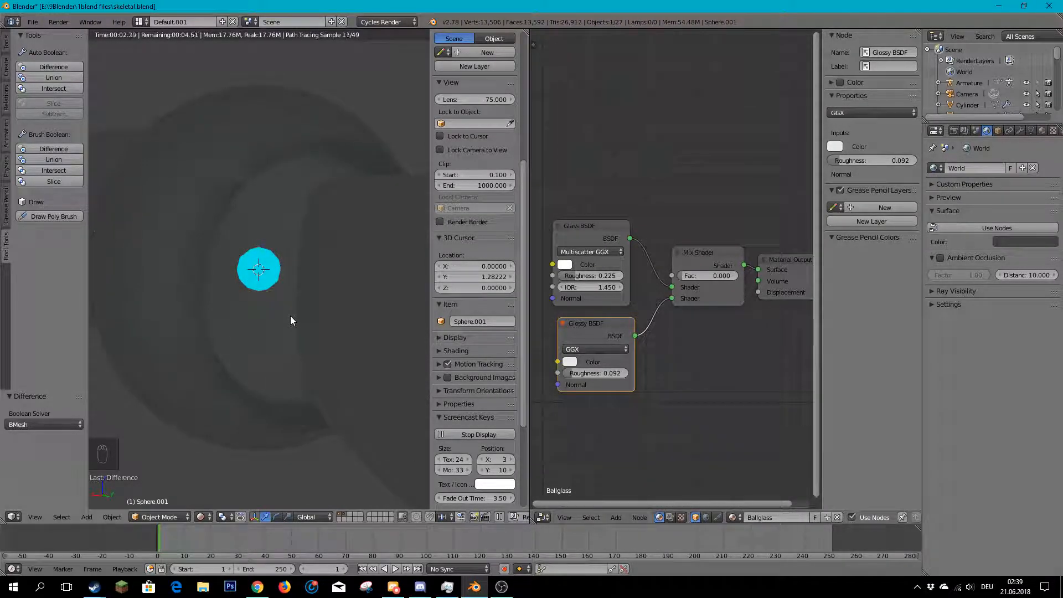
{"action": "scroll", "coordinate": [286, 307], "scroll_direction": "down", "scroll_amount": 3}
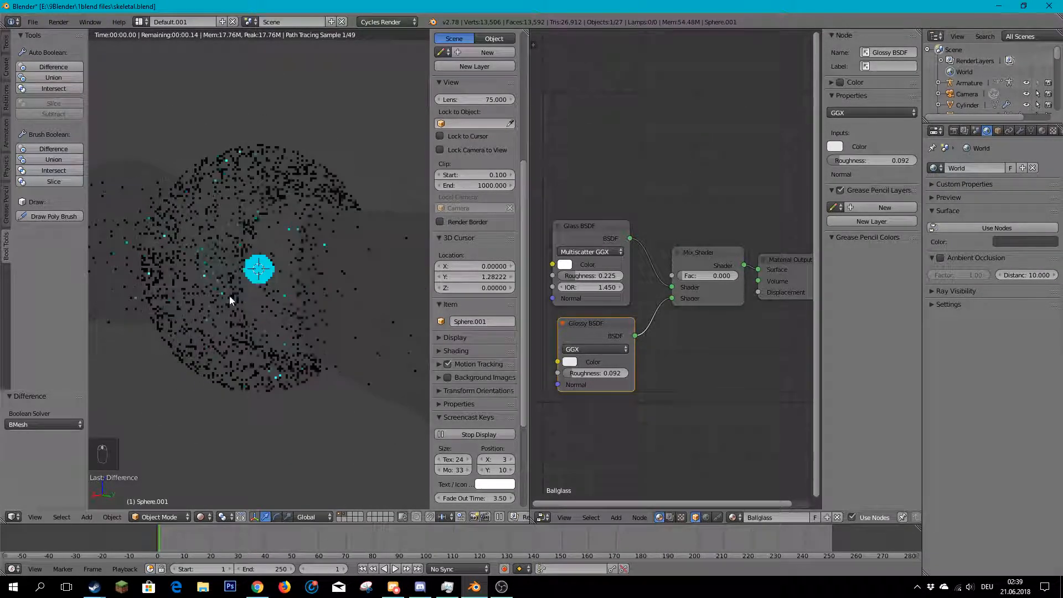
{"action": "scroll", "coordinate": [320, 283], "scroll_direction": "down", "scroll_amount": 2}
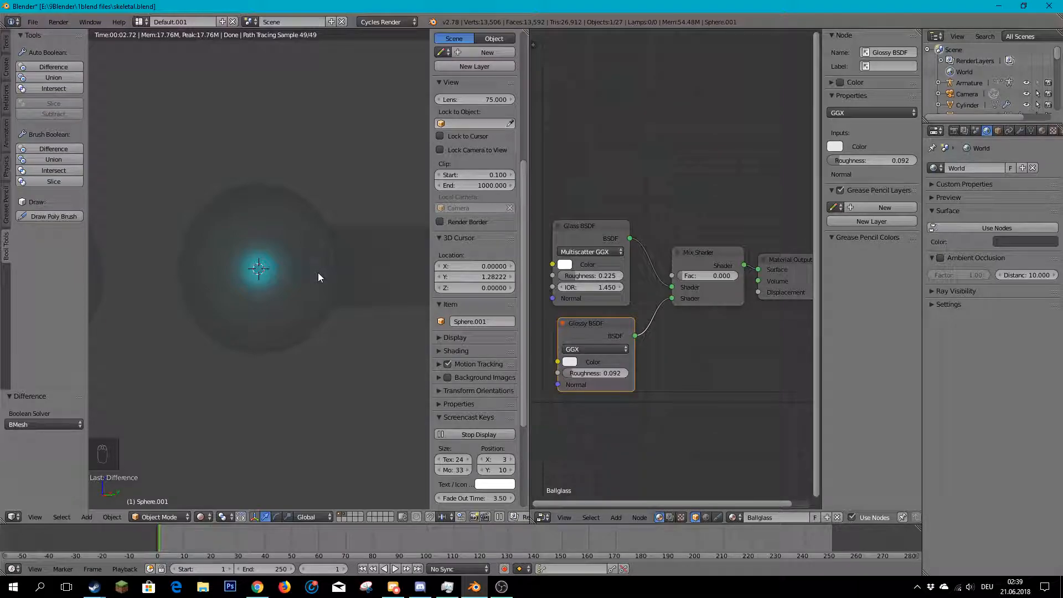
{"action": "scroll", "coordinate": [318, 272], "scroll_direction": "down", "scroll_amount": 2}
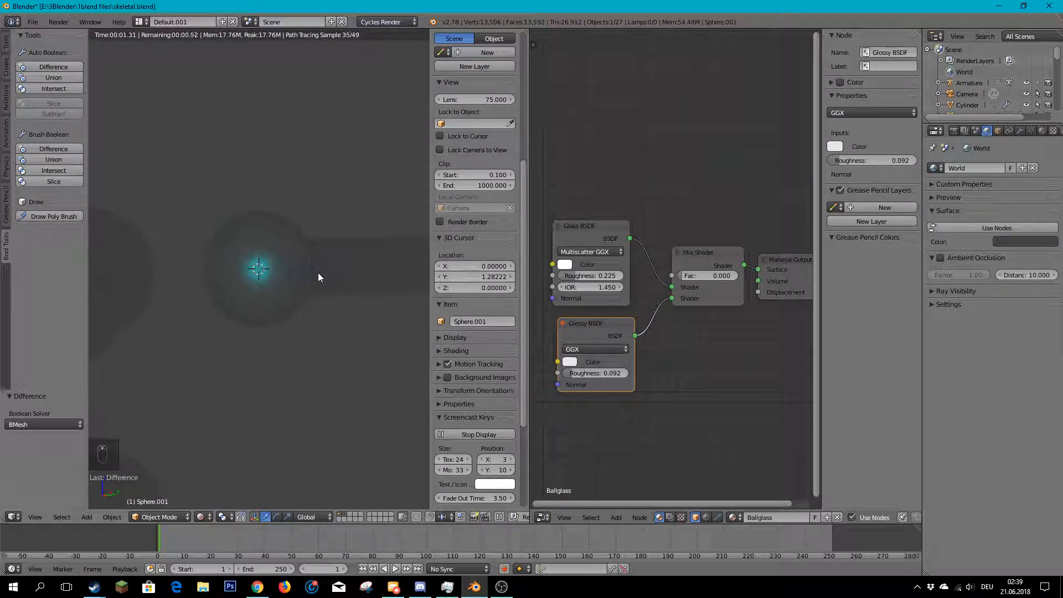
{"action": "key", "text": "ctrl+s"}
- Try the Ashikhmin-Shirley, Multiscatter GGX, Sharp and Beckmann distributions on the Glossy BSDF, and return it to GGX
{"action": "scroll", "coordinate": [314, 270], "scroll_direction": "up", "scroll_amount": 4}
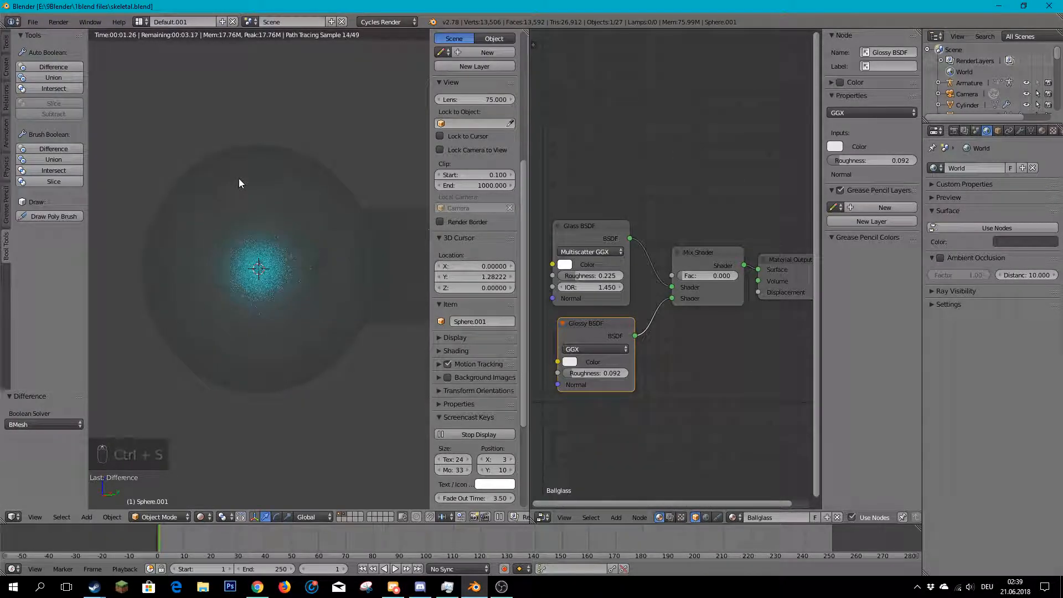
{"action": "left_click", "coordinate": [591, 252]}
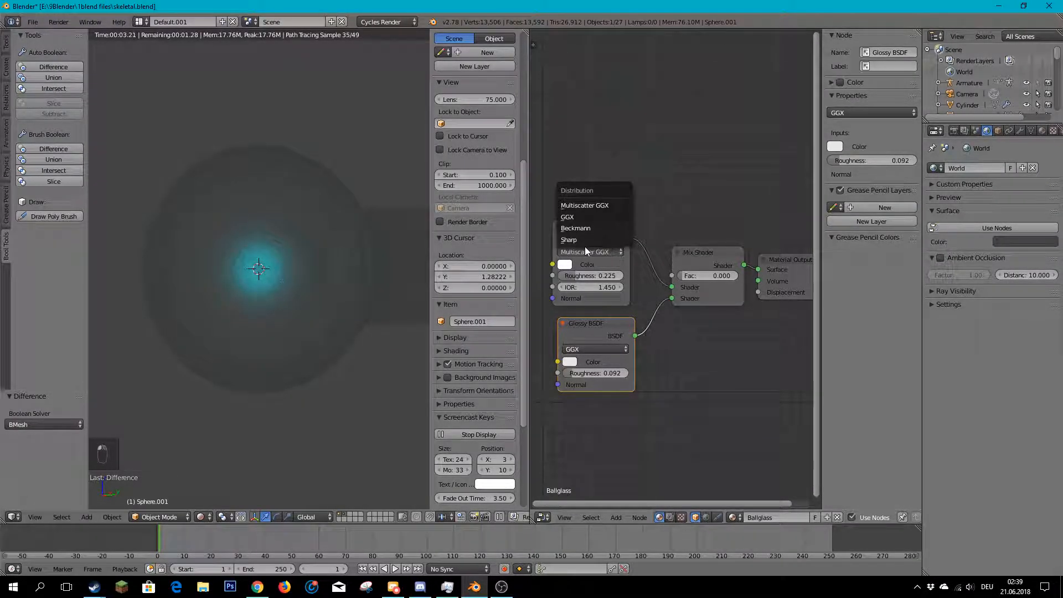
{"action": "left_click", "coordinate": [589, 346]}
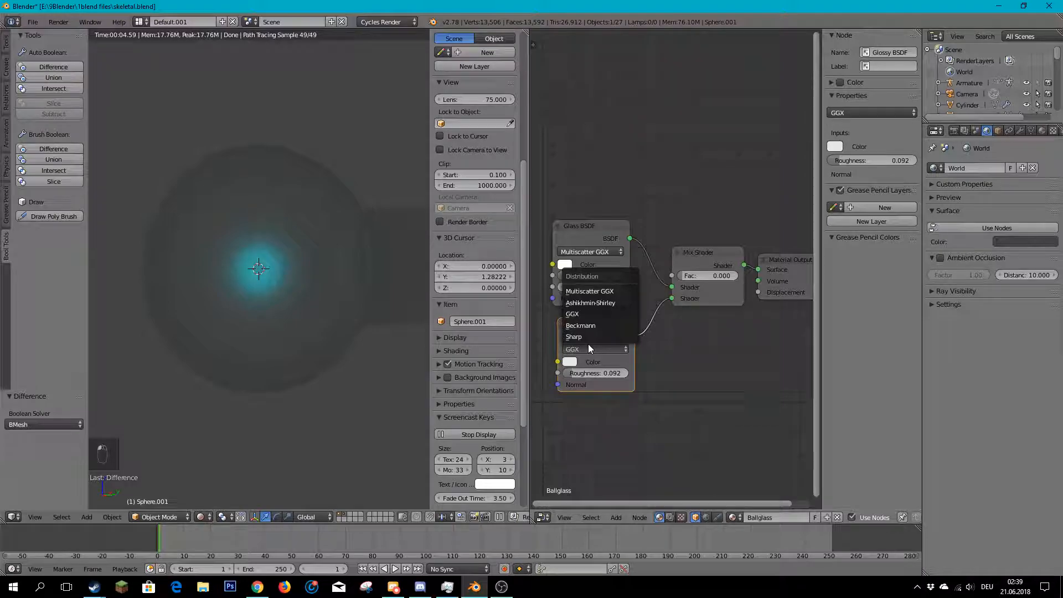
{"action": "left_click", "coordinate": [616, 302]}
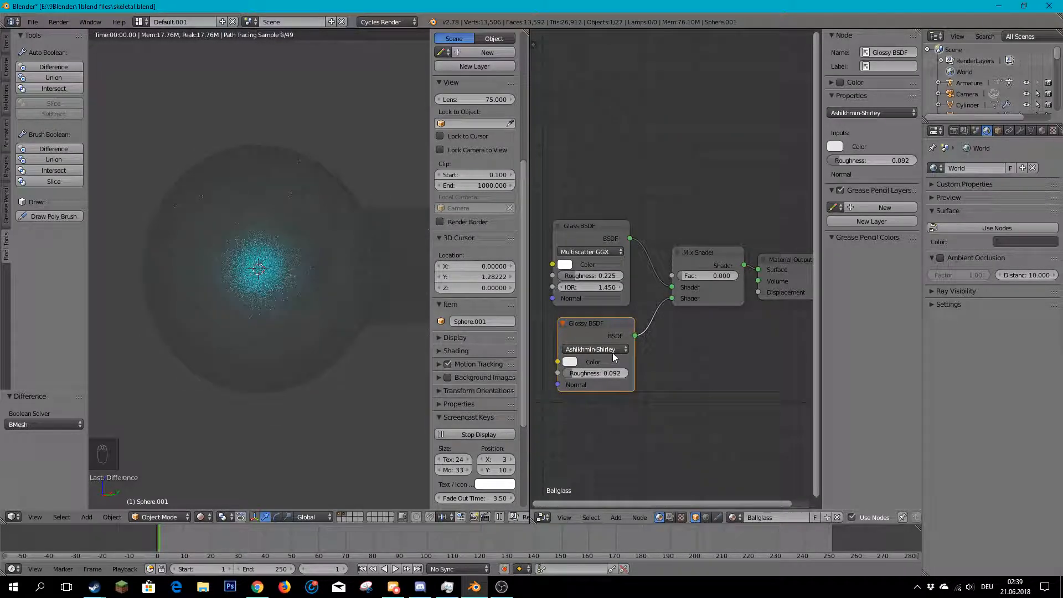
{"action": "left_click", "coordinate": [613, 351]}
{"action": "left_click", "coordinate": [612, 291]}
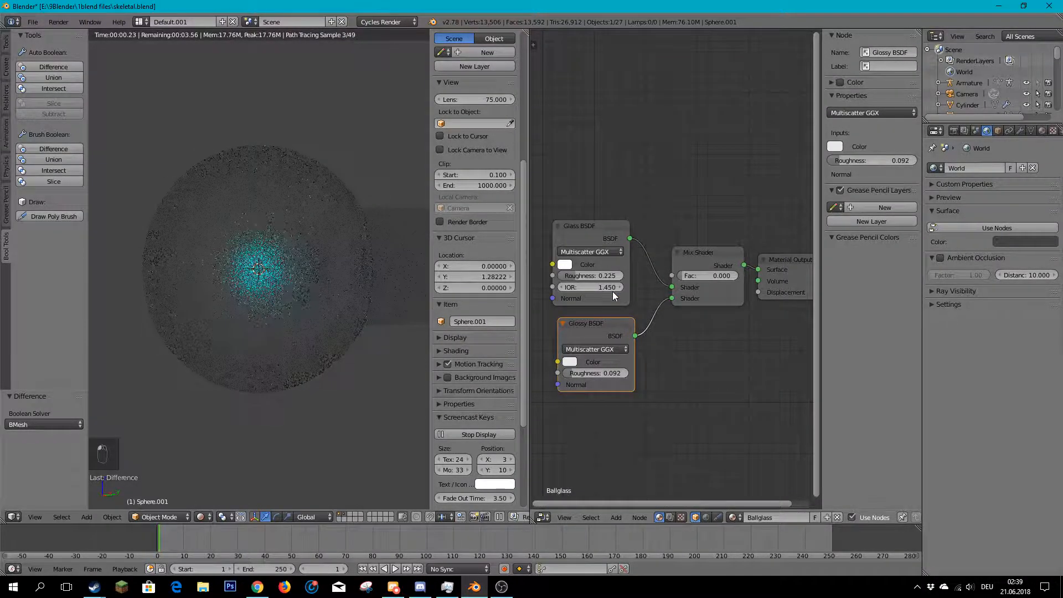
{"action": "left_click", "coordinate": [604, 350]}
{"action": "left_click", "coordinate": [604, 338]}
{"action": "left_click", "coordinate": [604, 350]}
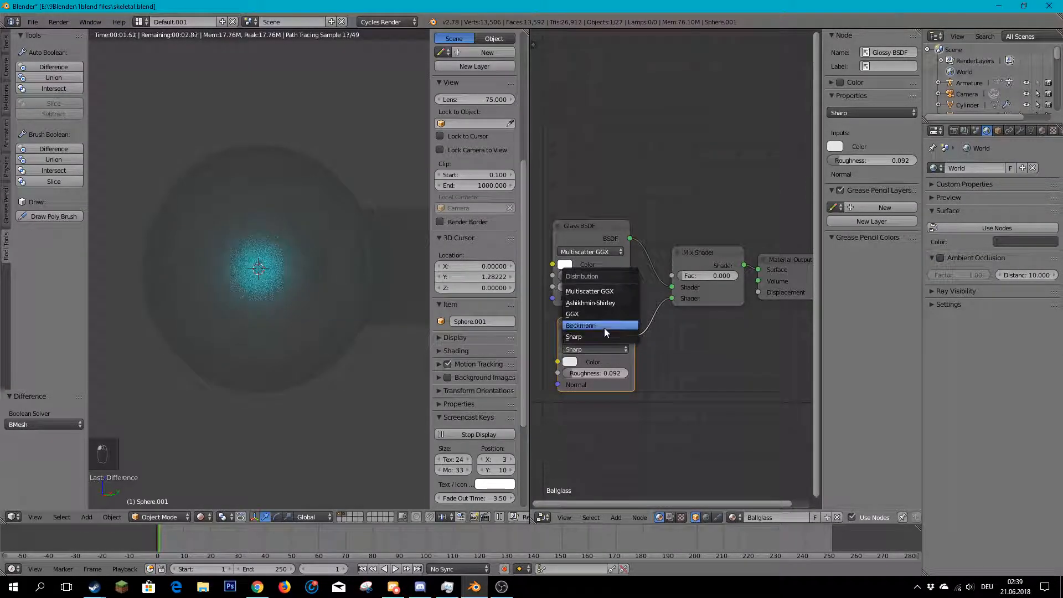
{"action": "left_click", "coordinate": [604, 327]}
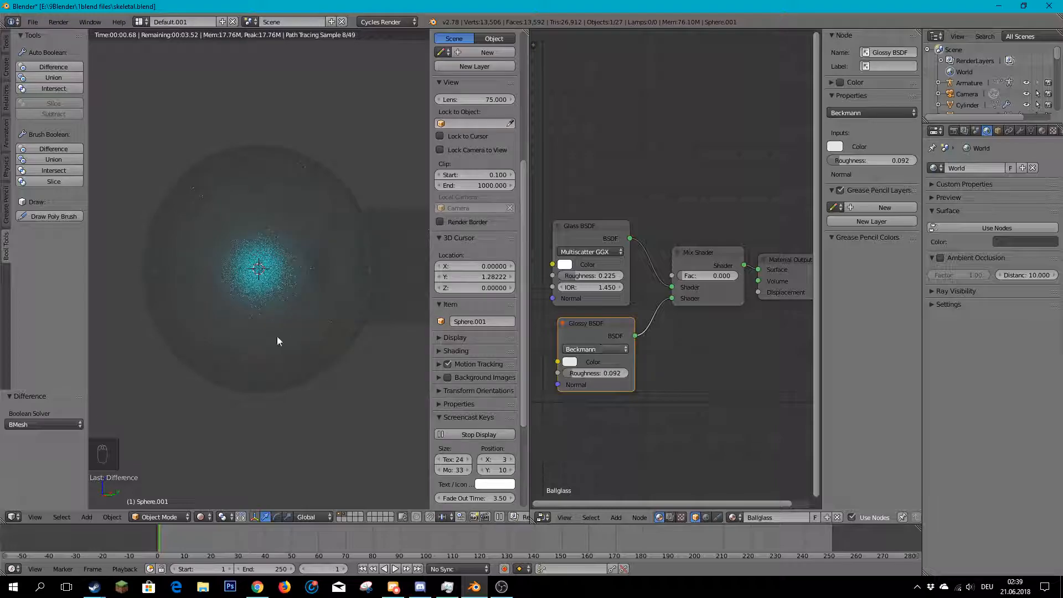
{"action": "left_click", "coordinate": [586, 350]}
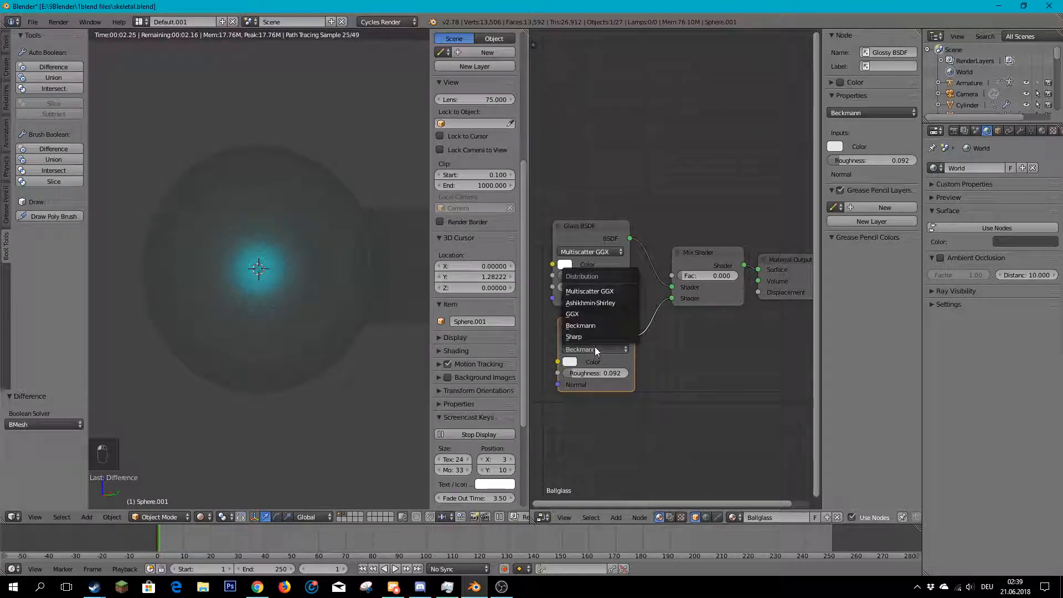
{"action": "left_click", "coordinate": [595, 314]}
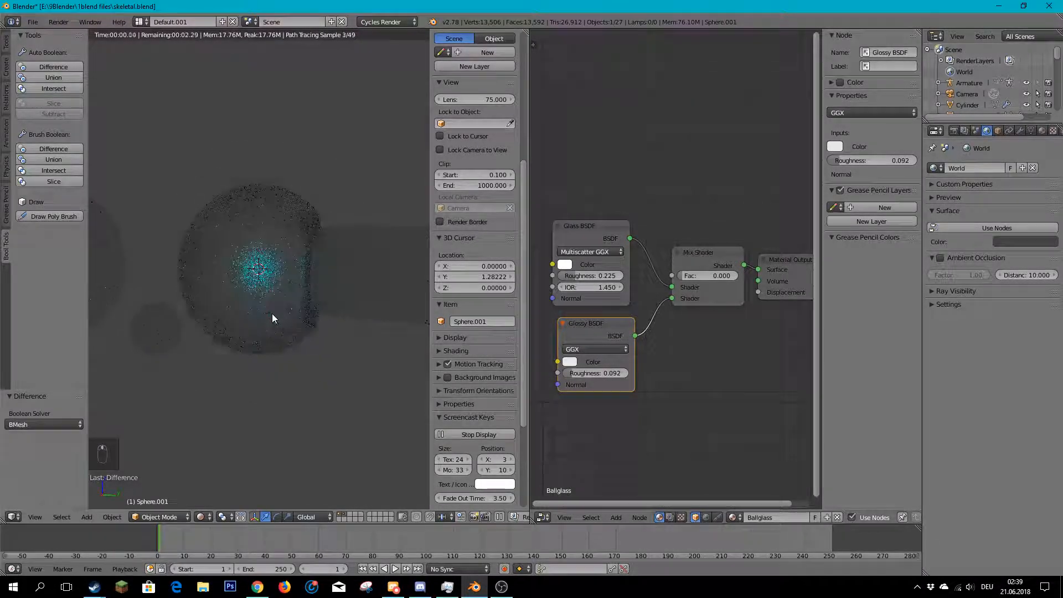
- Select the glowing core inside the joint sphere and raise its emission strength to 14.3
{"action": "middle_click_drag", "start_coordinate": [271, 313], "coordinate": [197, 324]}
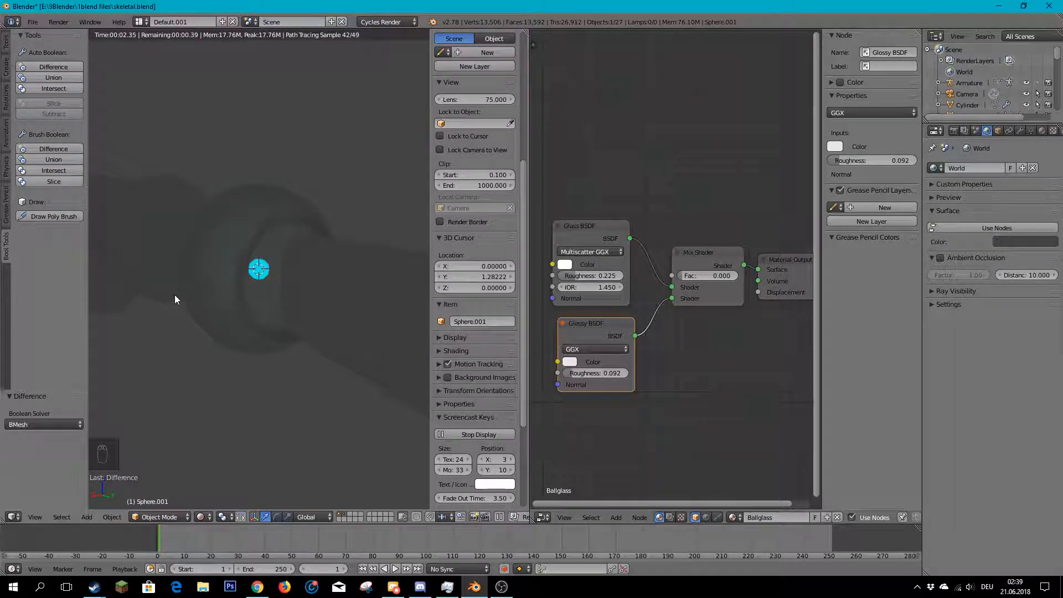
{"action": "right_click", "coordinate": [266, 269]}
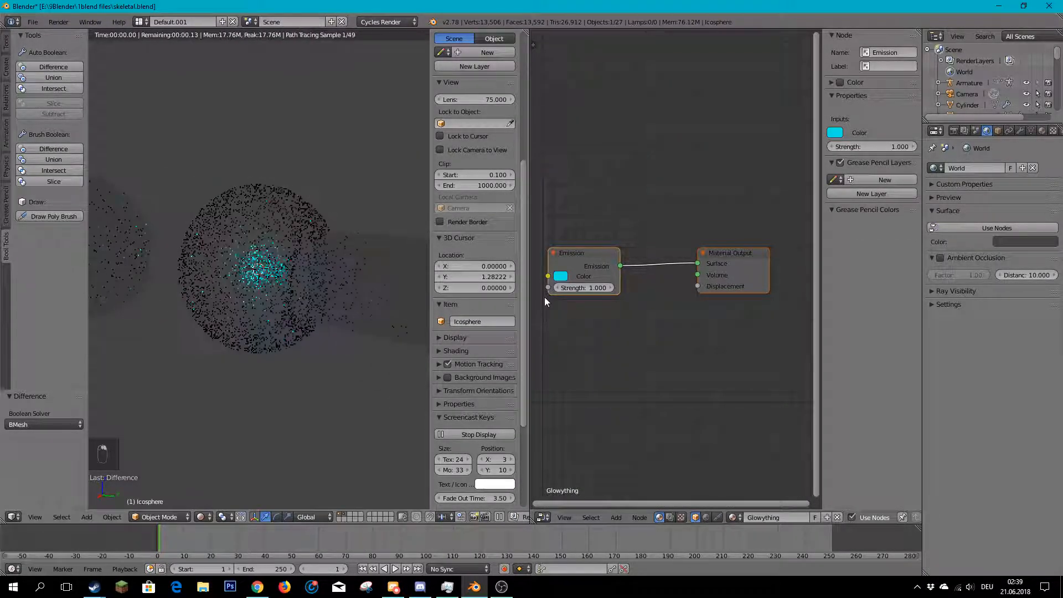
{"action": "left_click_drag", "start_coordinate": [583, 287], "coordinate": [615, 287]}
{"action": "middle_click_drag", "start_coordinate": [188, 333], "coordinate": [257, 337]}
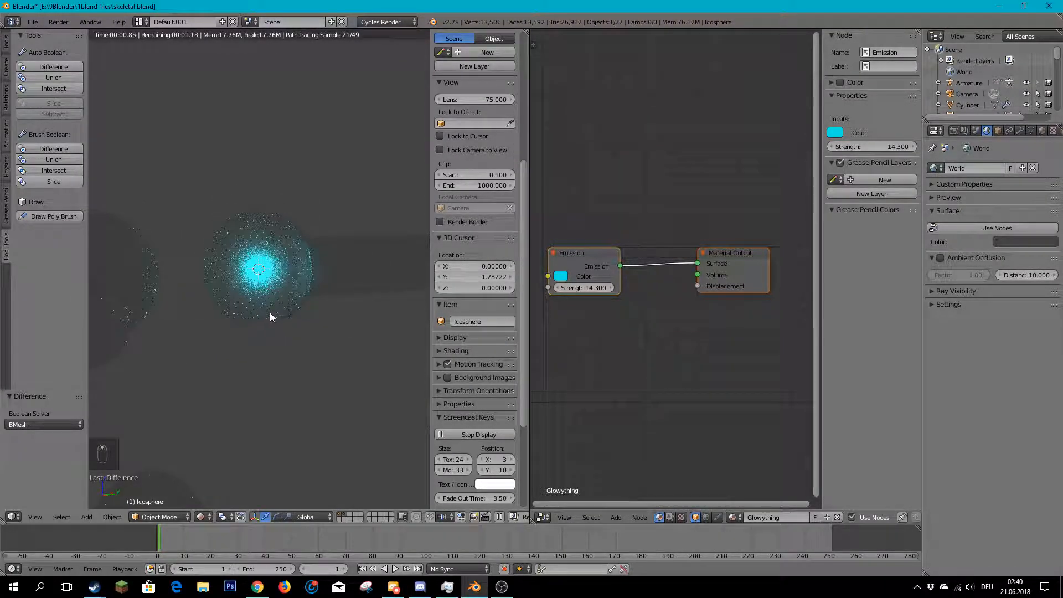
- Set the joint sphere's Glossy BSDF roughness to 0.033 and its Glass BSDF roughness to 0.167, after testing higher and lower values
{"action": "right_click", "coordinate": [271, 317]}
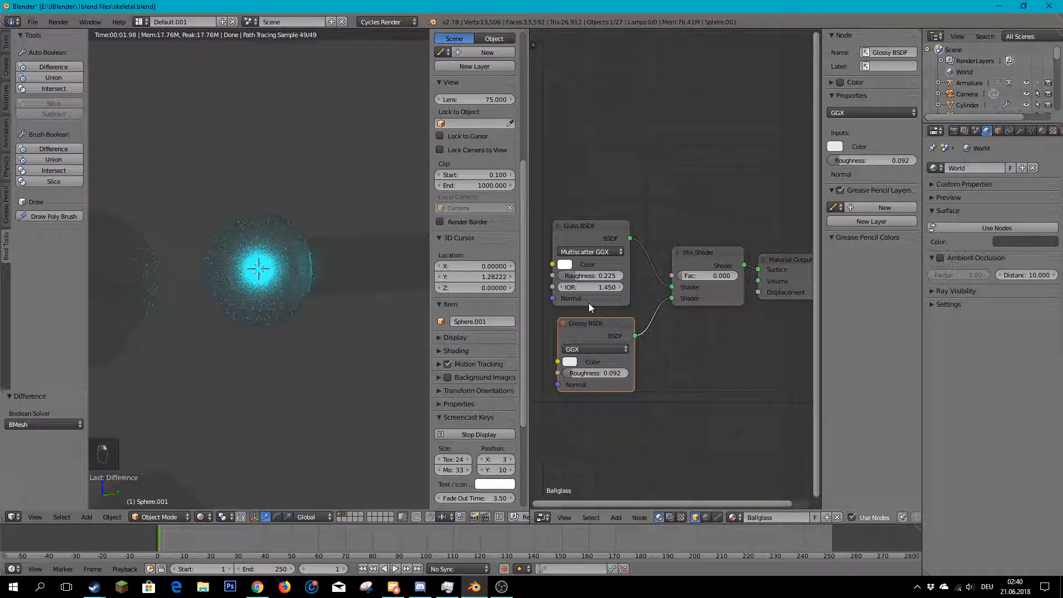
{"action": "left_click_drag", "start_coordinate": [591, 276], "coordinate": [614, 279]}
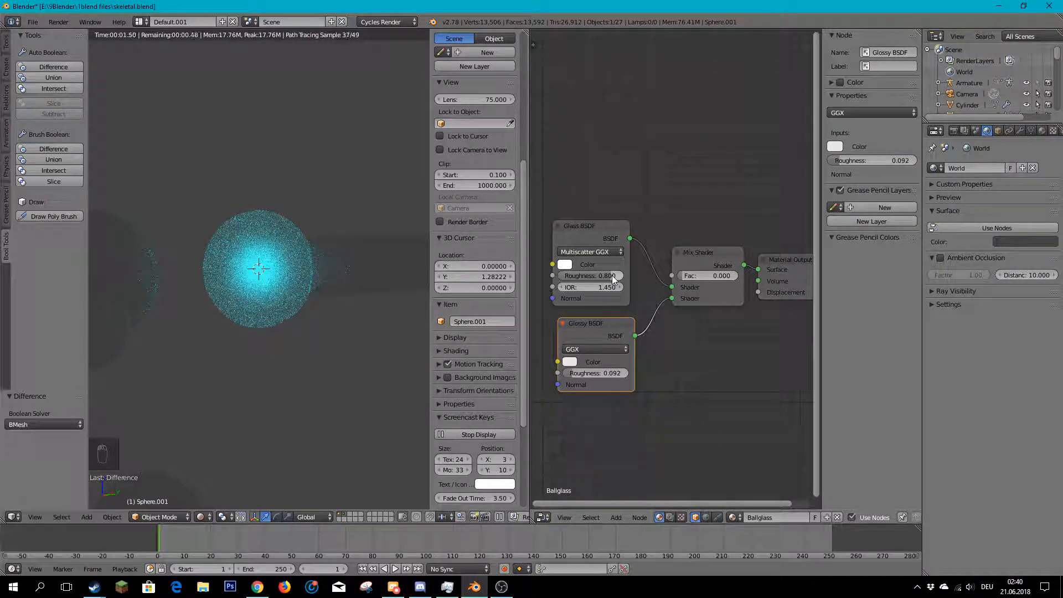
{"action": "left_click_drag", "start_coordinate": [613, 277], "coordinate": [575, 276]}
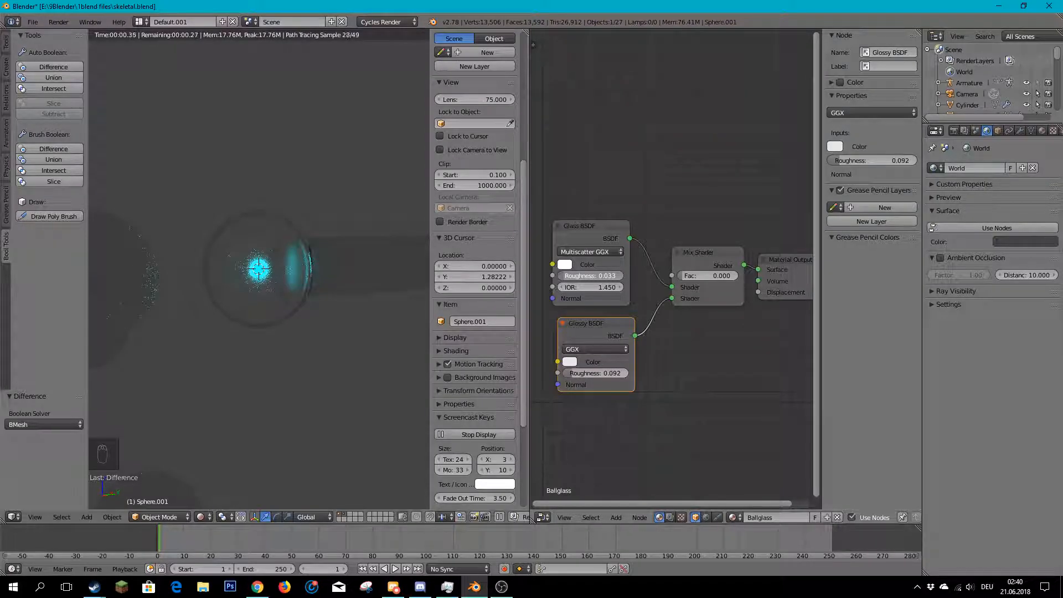
{"action": "left_click_drag", "start_coordinate": [576, 374], "coordinate": [637, 375]}
{"action": "type", "text": "0.033"}
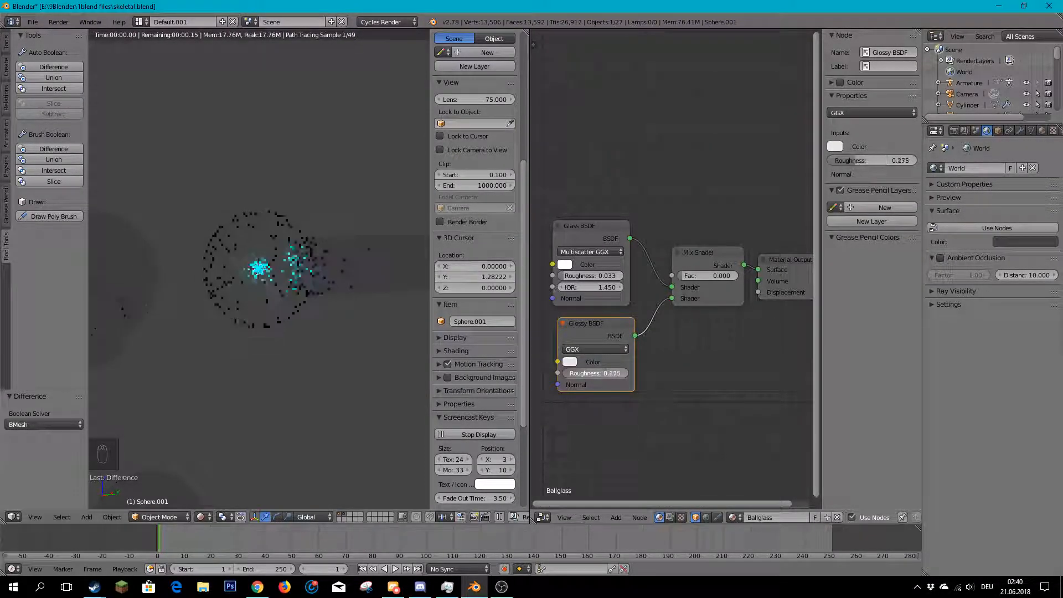
{"action": "mouse_move", "coordinate": [586, 276]}
{"action": "left_mouse_down"}
{"action": "mouse_move", "coordinate": [629, 276]}
{"action": "mouse_move", "coordinate": [560, 275]}
{"action": "mouse_move", "coordinate": [570, 276]}
{"action": "left_mouse_up"}
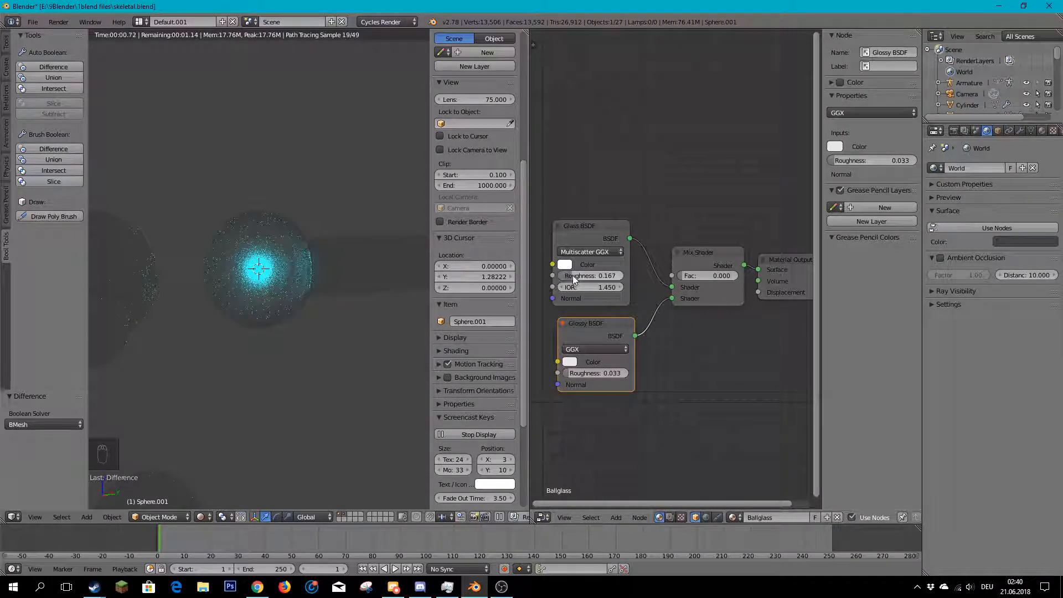
- Select the glowing core again and raise its emission strength to 68.2
{"action": "scroll", "coordinate": [266, 294], "scroll_direction": "down", "scroll_amount": 1}
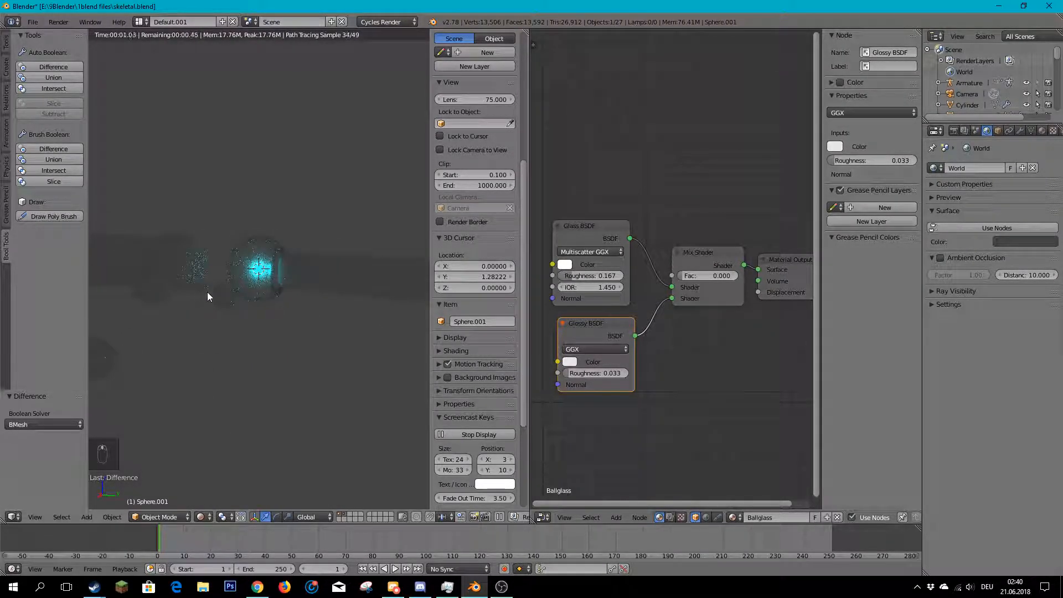
{"action": "scroll", "coordinate": [285, 277], "scroll_direction": "up", "scroll_amount": 2}
{"action": "right_click", "coordinate": [285, 277]}
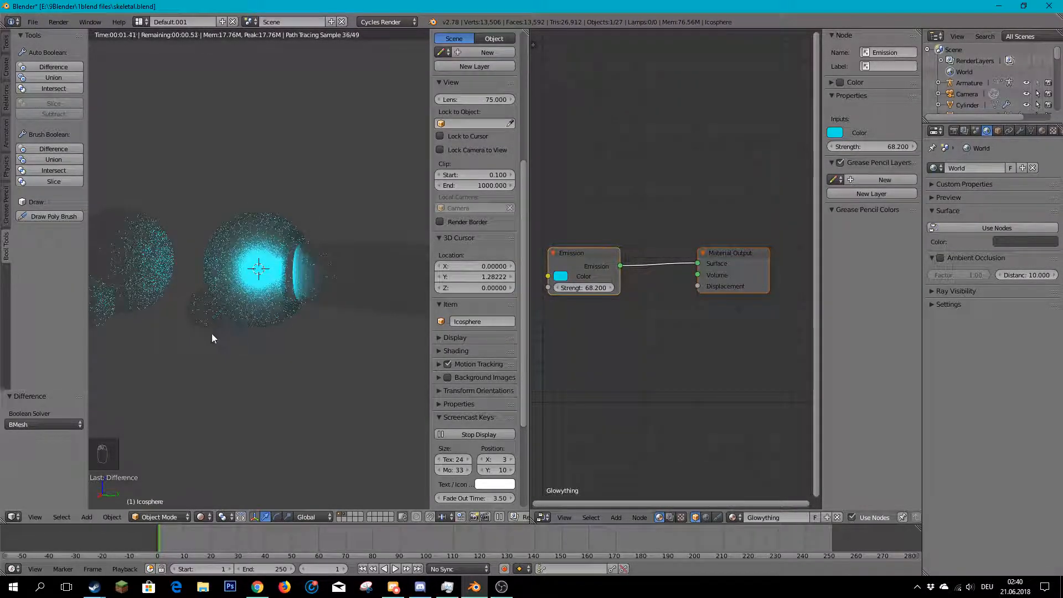
- Reselect the joint sphere's glass shell and lower its Glass BSDF roughness to 0.133
{"action": "right_click", "coordinate": [257, 294]}
{"action": "scroll", "coordinate": [244, 296], "scroll_direction": "down", "scroll_amount": 1}
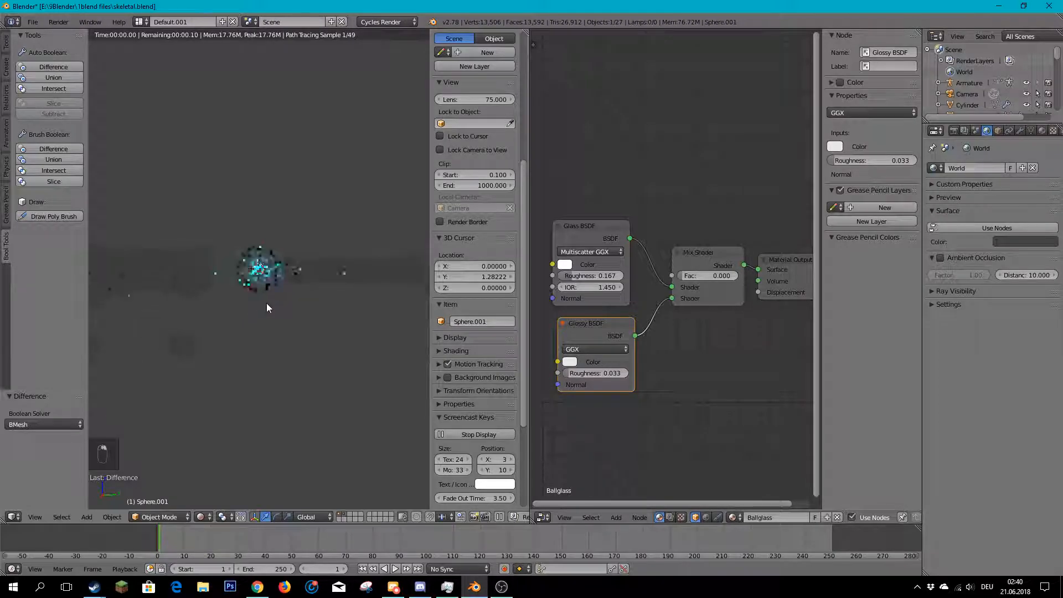
{"action": "mouse_move", "coordinate": [269, 304]}
{"action": "middle_mouse_down"}
{"action": "mouse_move", "coordinate": [318, 305]}
{"action": "mouse_move", "coordinate": [283, 289]}
{"action": "middle_mouse_up"}
{"action": "scroll", "coordinate": [283, 289], "scroll_direction": "up", "scroll_amount": 3}
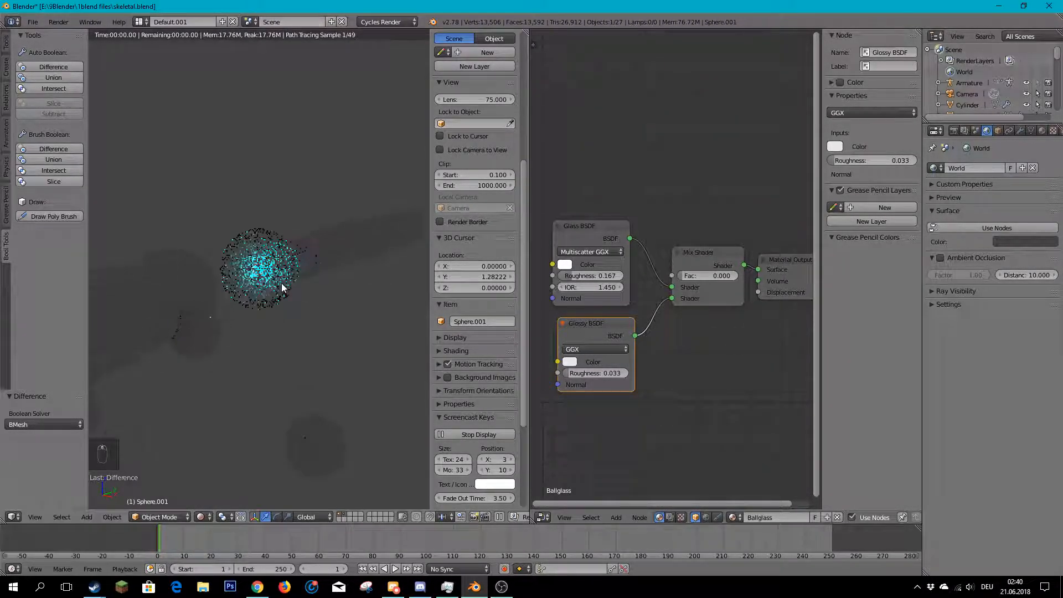
{"action": "mouse_move", "coordinate": [586, 277]}
{"action": "left_mouse_down"}
{"action": "mouse_move", "coordinate": [596, 275]}
{"action": "mouse_move", "coordinate": [572, 277]}
{"action": "left_mouse_up"}
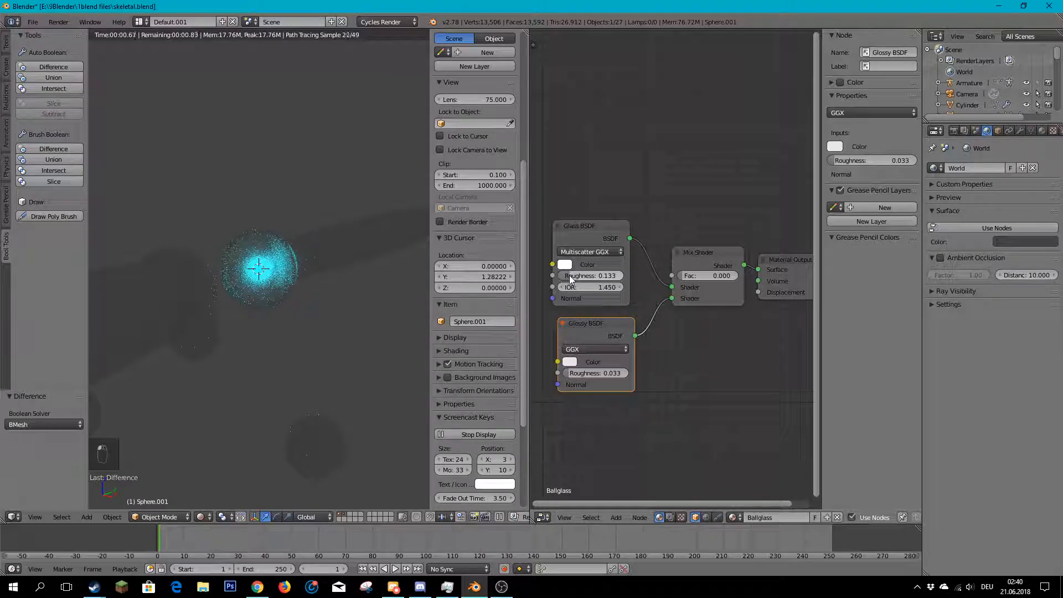
- Inspect the glass shell, its side cut and the brighter core in the rendered view from several angles and distances
{"action": "scroll", "coordinate": [318, 289], "scroll_direction": "up", "scroll_amount": 6}
{"action": "middle_click_drag", "start_coordinate": [180, 287], "coordinate": [167, 284]}
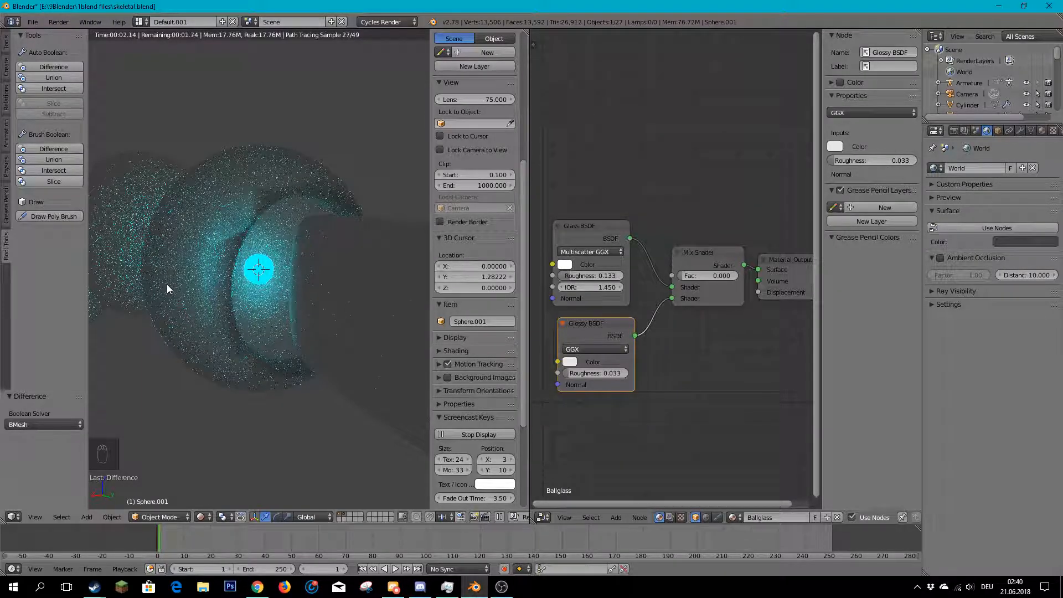
{"action": "middle_click_drag", "start_coordinate": [158, 285], "coordinate": [267, 335]}
{"action": "scroll", "coordinate": [267, 336], "scroll_direction": "down", "scroll_amount": 10}
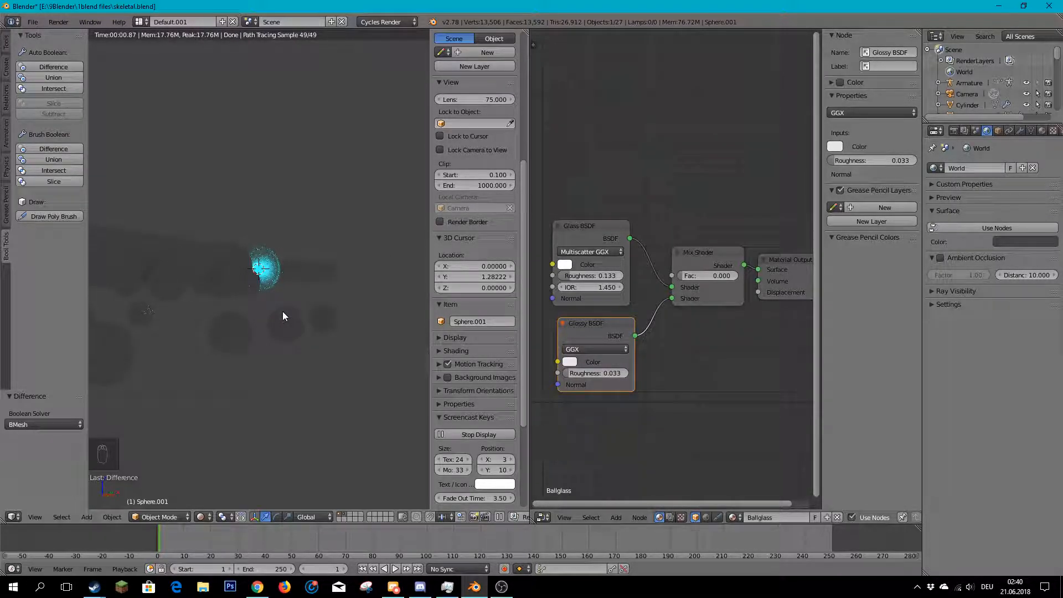
{"action": "scroll", "coordinate": [281, 312], "scroll_direction": "up", "scroll_amount": 5}
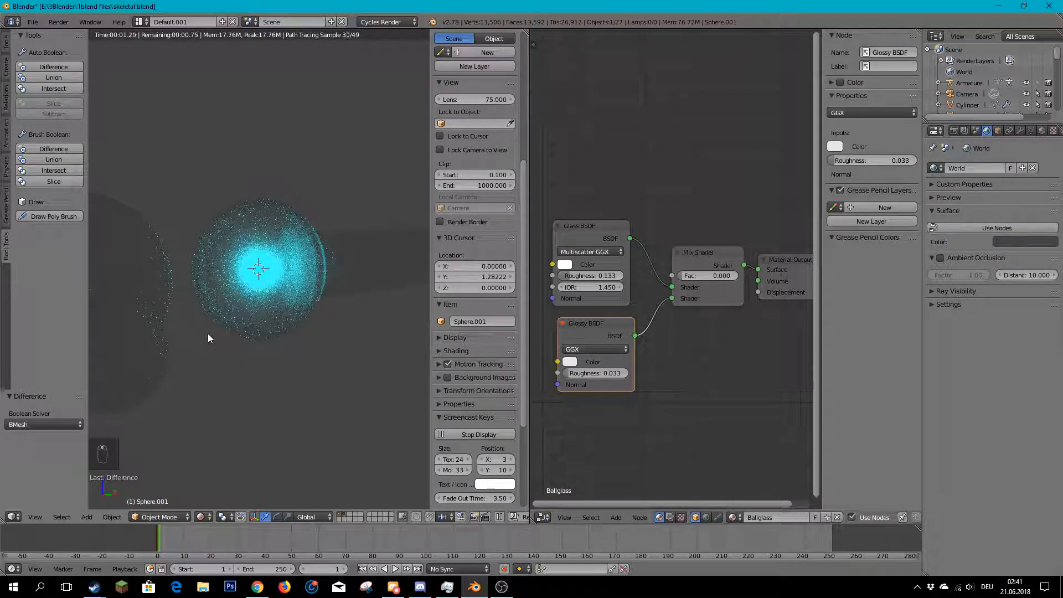
{"action": "scroll", "coordinate": [224, 337], "scroll_direction": "up", "scroll_amount": 1}
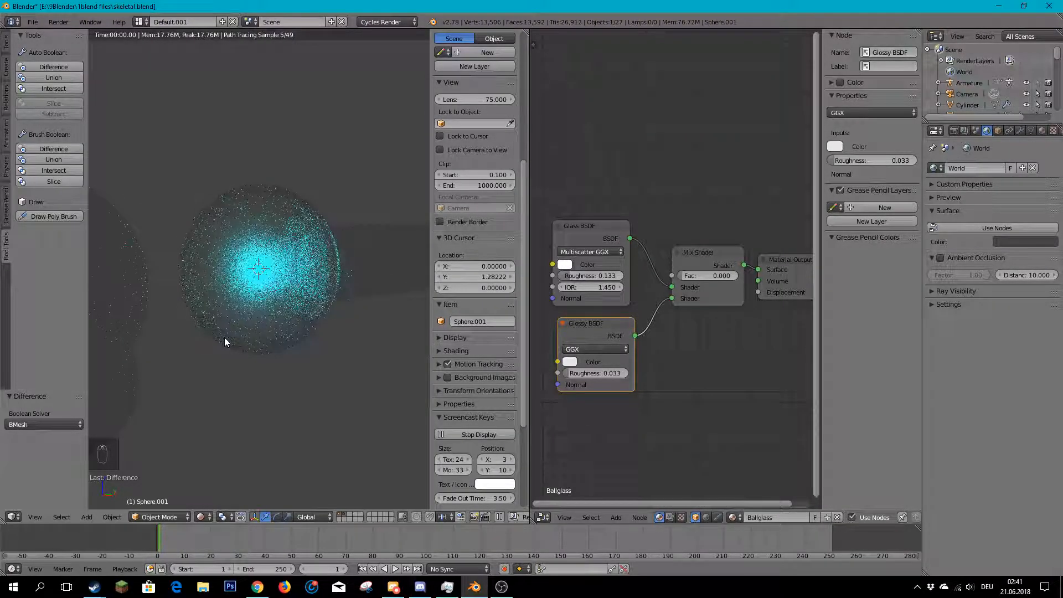
- Enter Edit Mode on the joint sphere in wireframe view and scale the selected geometry of its side cut
{"action": "key", "text": "Tab"}
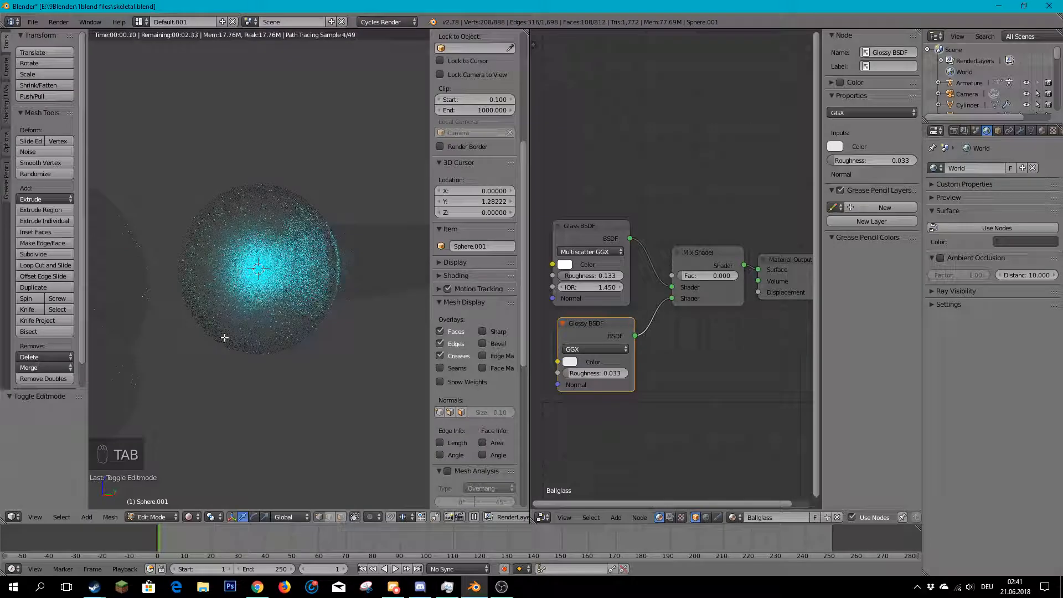
{"action": "key", "text": "shift+z"}
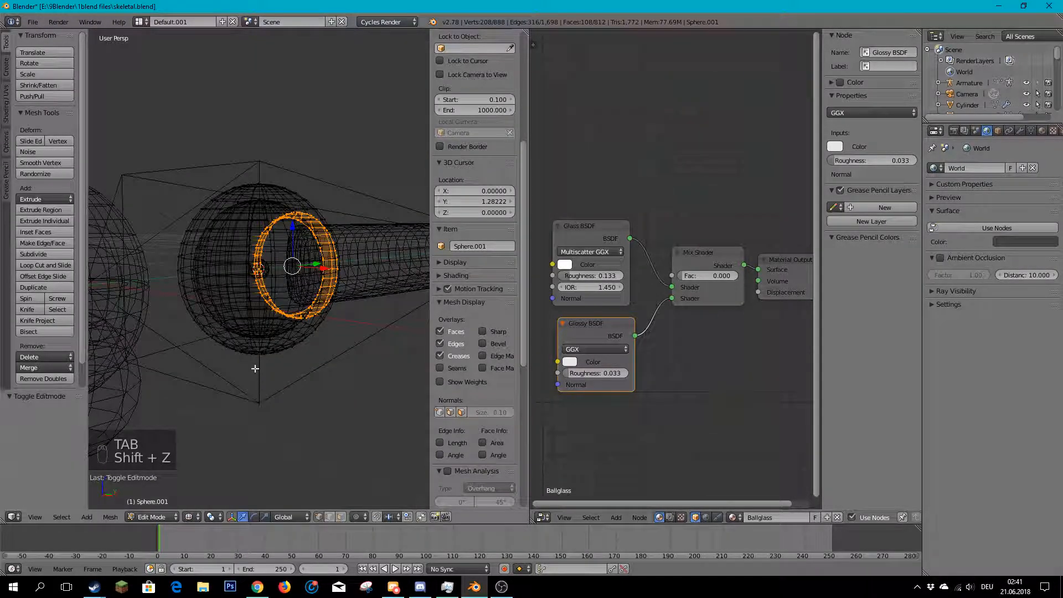
{"action": "middle_click_drag", "start_coordinate": [227, 368], "coordinate": [363, 332]}
{"action": "key", "text": "s"}
{"action": "left_click", "coordinate": [339, 314]}
{"action": "key", "text": "s"}
{"action": "left_click", "coordinate": [330, 340]}
- Select the joint sphere's entire mesh and move it about 0.153 along the Y axis
{"action": "key", "text": "a"}
{"action": "key", "text": "a"}
{"action": "key", "text": "a"}
{"action": "left_click_drag", "start_coordinate": [309, 273], "coordinate": [318, 275]}
{"action": "scroll", "coordinate": [315, 285], "scroll_direction": "up", "scroll_amount": 5}
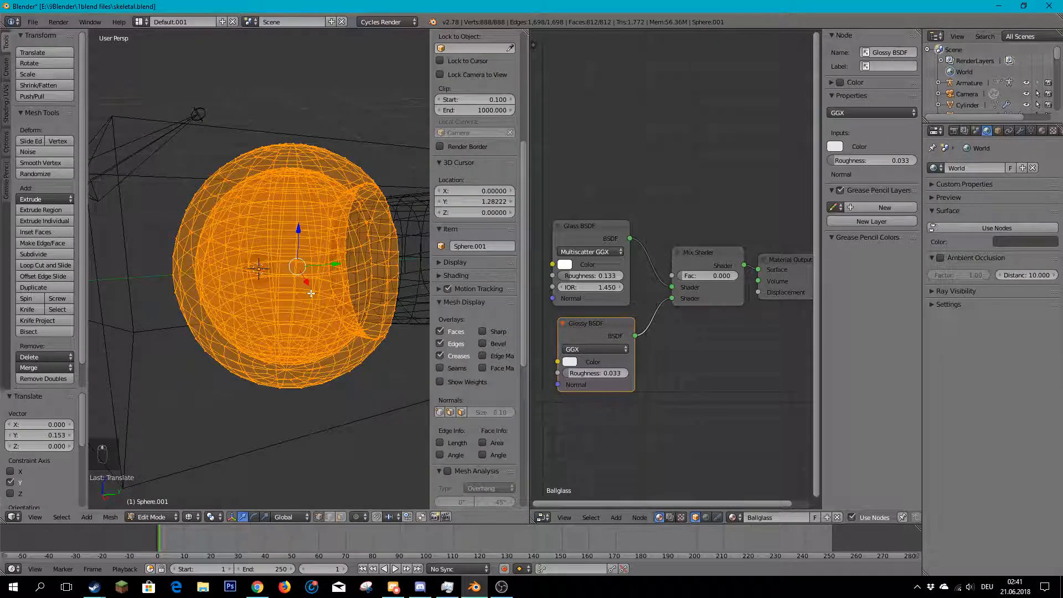
- Check the shifted shell around the glowing core in the rendered view and save the file over skeletal.blend
{"action": "key", "text": "shift+z"}
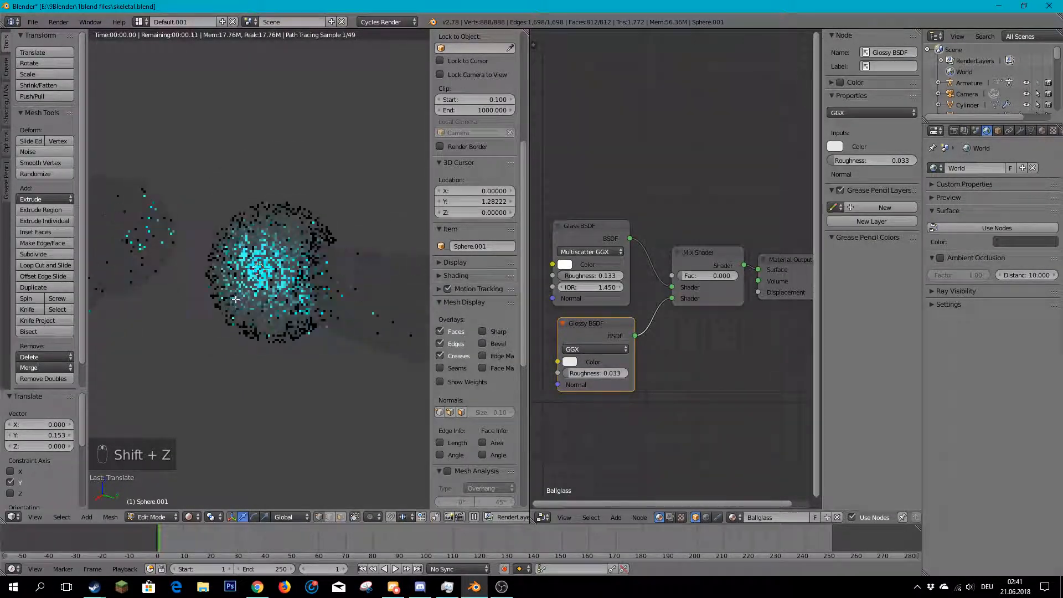
{"action": "middle_click_drag", "start_coordinate": [226, 297], "coordinate": [192, 295]}
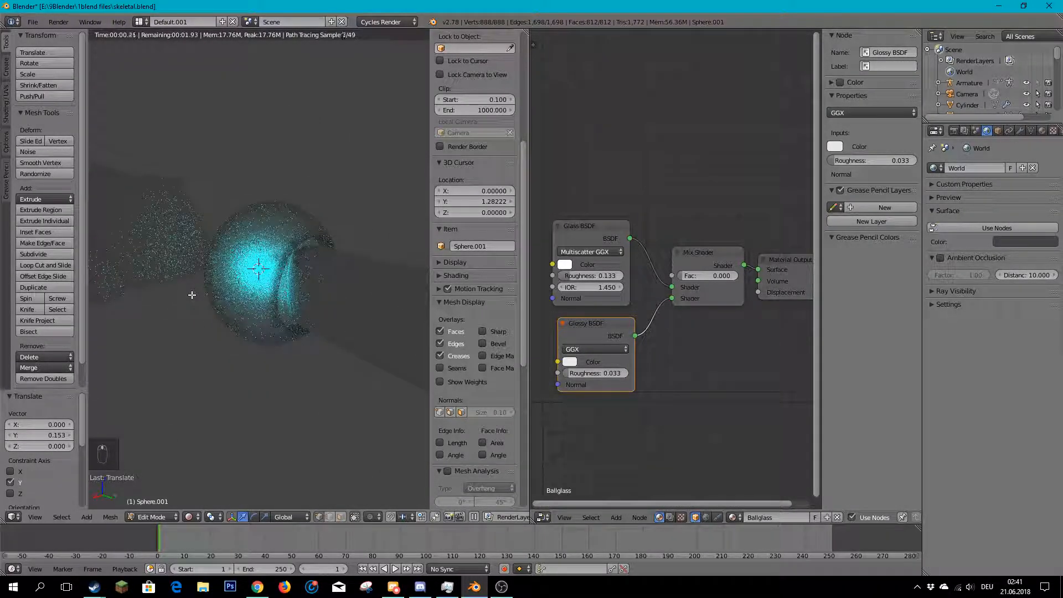
{"action": "middle_click_drag", "start_coordinate": [366, 380], "coordinate": [339, 283]}
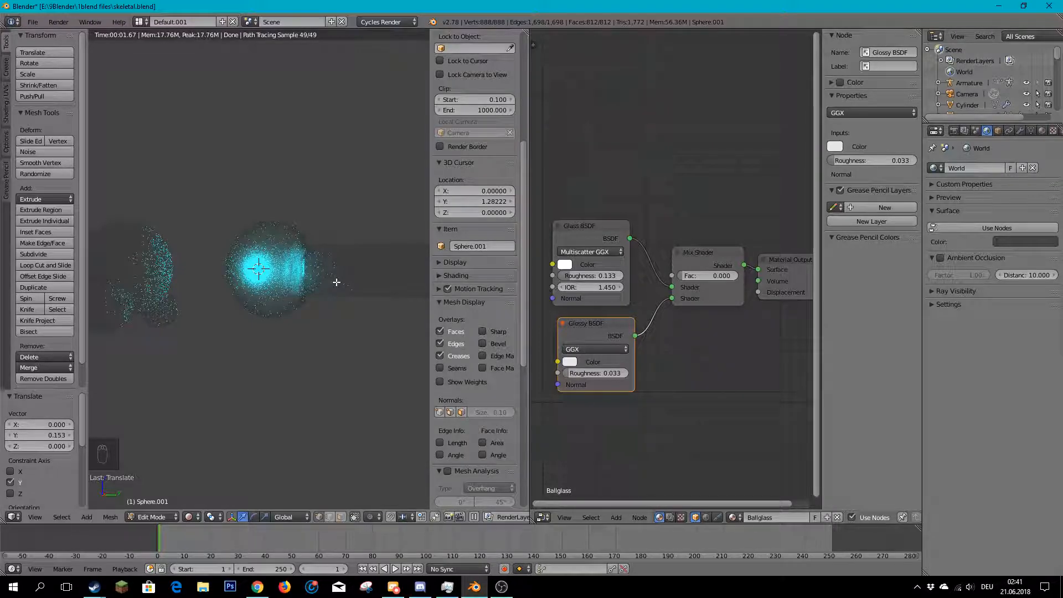
{"action": "key", "text": "ctrl+s"}
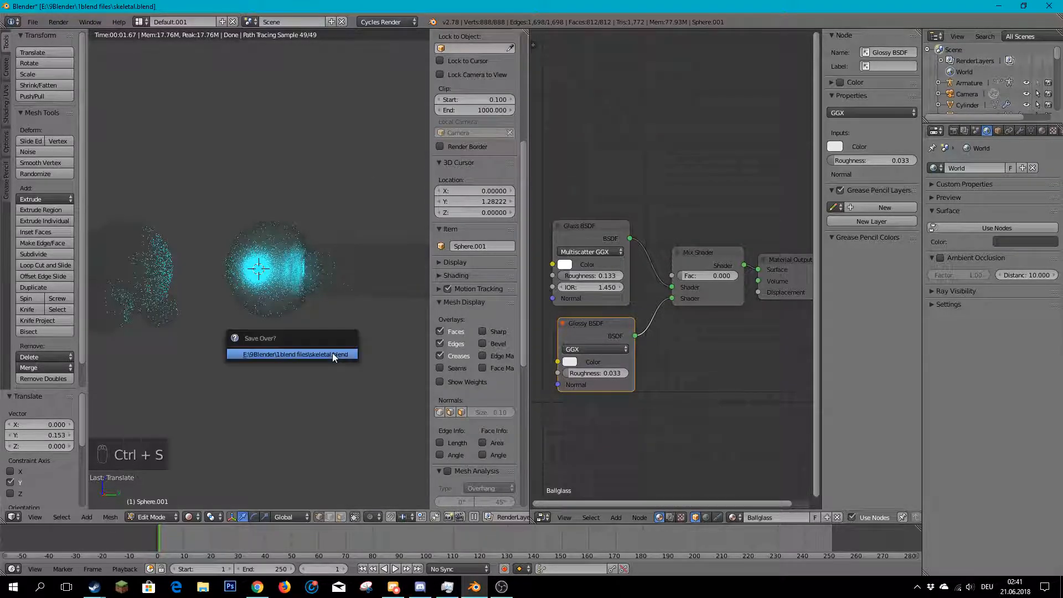
- Return to Object Mode in wireframe view and select the creature's large central body
{"action": "key", "text": "Tab"}
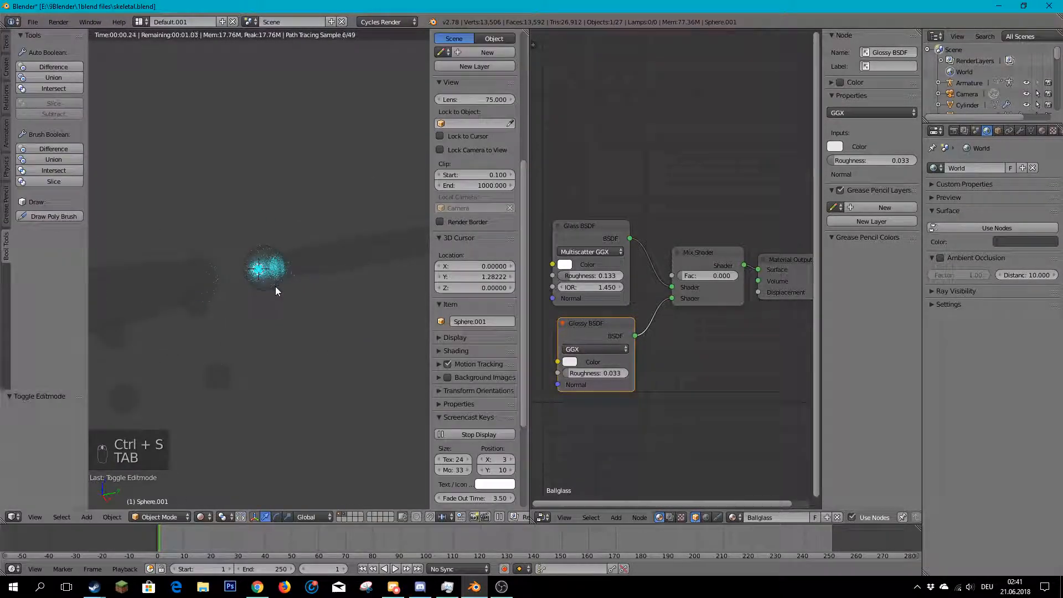
{"action": "key", "text": "shift+z"}
{"action": "middle_click_drag", "start_coordinate": [188, 362], "coordinate": [330, 318]}
{"action": "right_click", "coordinate": [285, 255]}
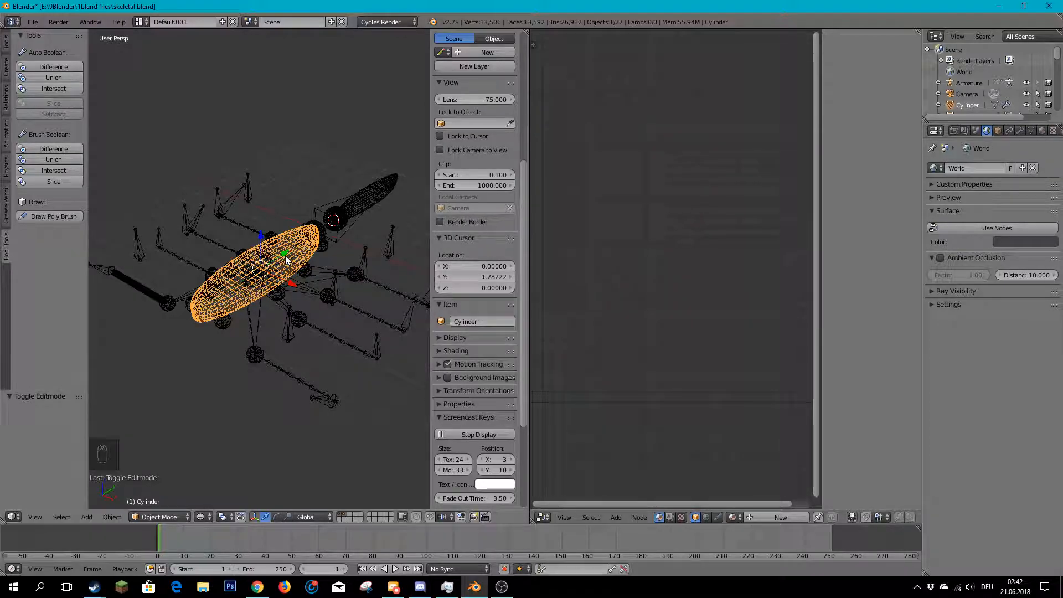
- Check the creature's central body from several angles in wireframe view and save the file over skeletal.blend
{"action": "scroll", "coordinate": [300, 229], "scroll_direction": "down", "scroll_amount": 4}
{"action": "middle_click_drag", "start_coordinate": [300, 229], "coordinate": [351, 309]}
{"action": "scroll", "coordinate": [302, 213], "scroll_direction": "up", "scroll_amount": 3}
{"action": "key", "text": "ctrl+s"}
{"action": "left_click", "coordinate": [295, 262]}
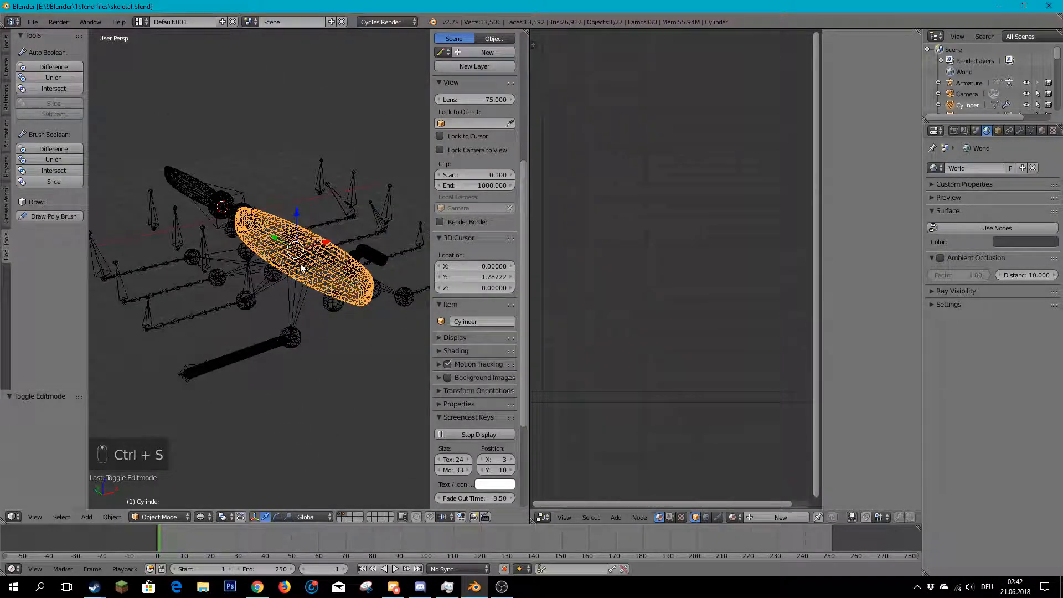
{"action": "middle_click_drag", "start_coordinate": [335, 264], "coordinate": [377, 317]}
{"action": "key", "text": "ctrl+s"}
{"action": "left_click", "coordinate": [271, 240]}
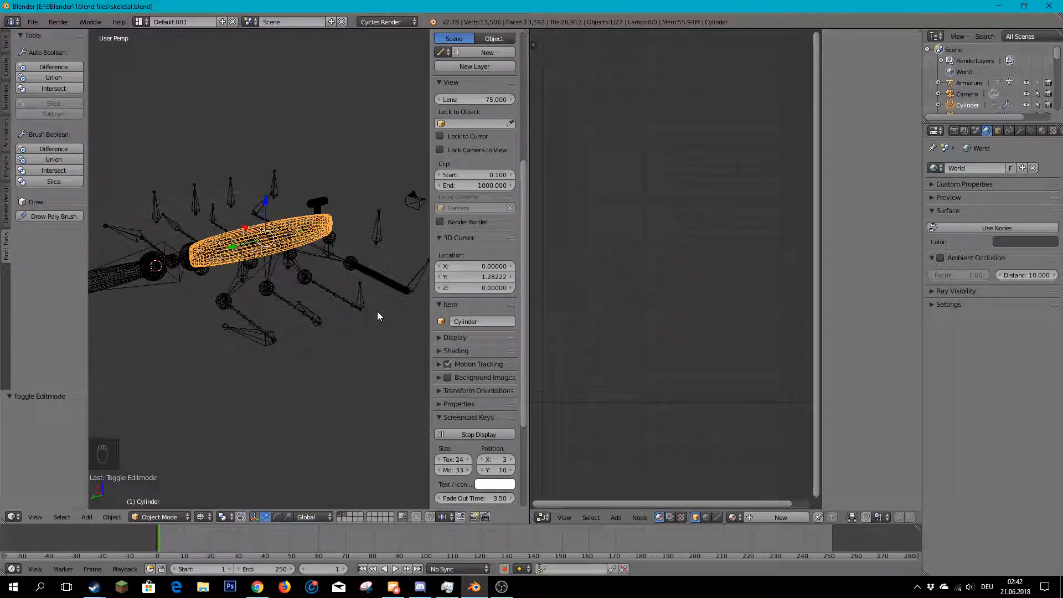
{"action": "middle_click_drag", "start_coordinate": [291, 248], "coordinate": [324, 202]}
{"action": "key", "text": "ctrl+s"}
{"action": "left_click", "coordinate": [249, 244]}
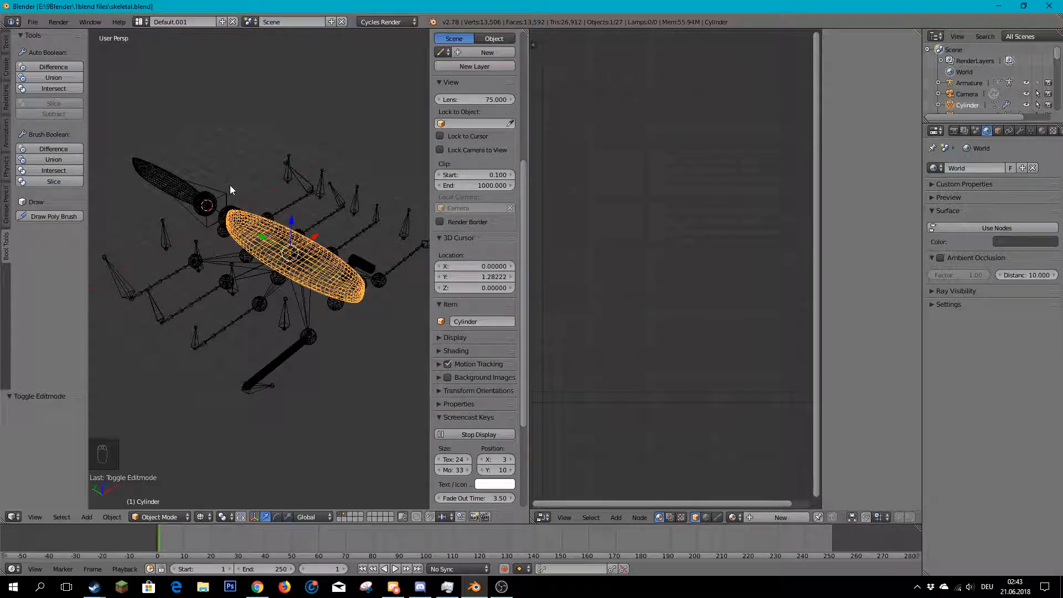
- Save skeletal.blend again and select the long thin leg cylinder attached to the joint sphere below the body
{"action": "key", "text": "ctrl+s"}
{"action": "left_click", "coordinate": [391, 347]}
{"action": "middle_click_drag", "start_coordinate": [377, 345], "coordinate": [237, 372]}
{"action": "right_click", "coordinate": [236, 373]}
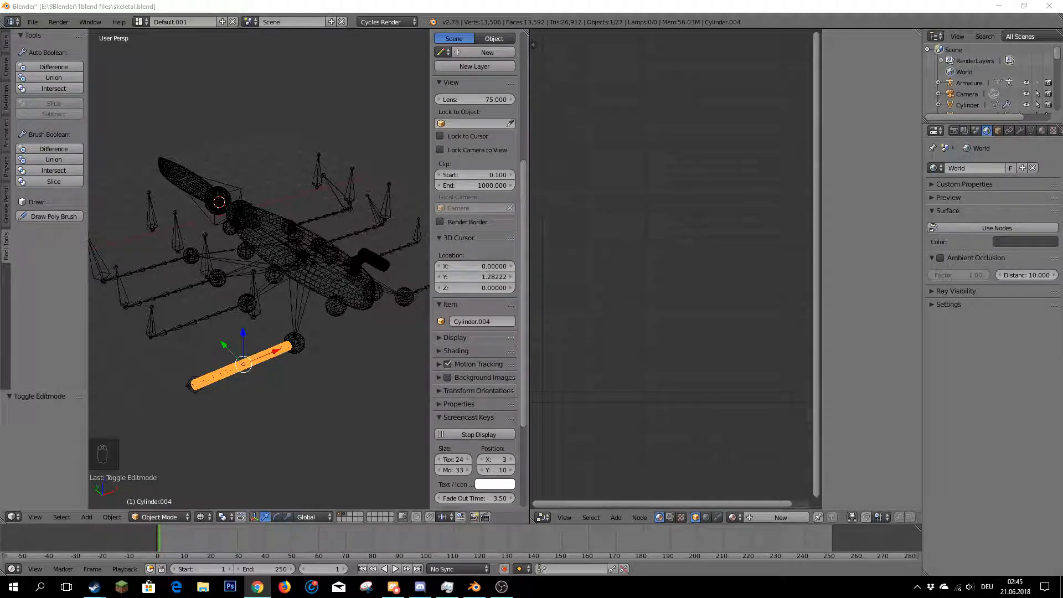
- Search Windows for "wart", open the War Thunder launcher and switch back to Blender
{"action": "left_click", "coordinate": [40, 587]}
{"action": "type", "text": "wart"}
{"action": "left_click", "coordinate": [56, 299]}
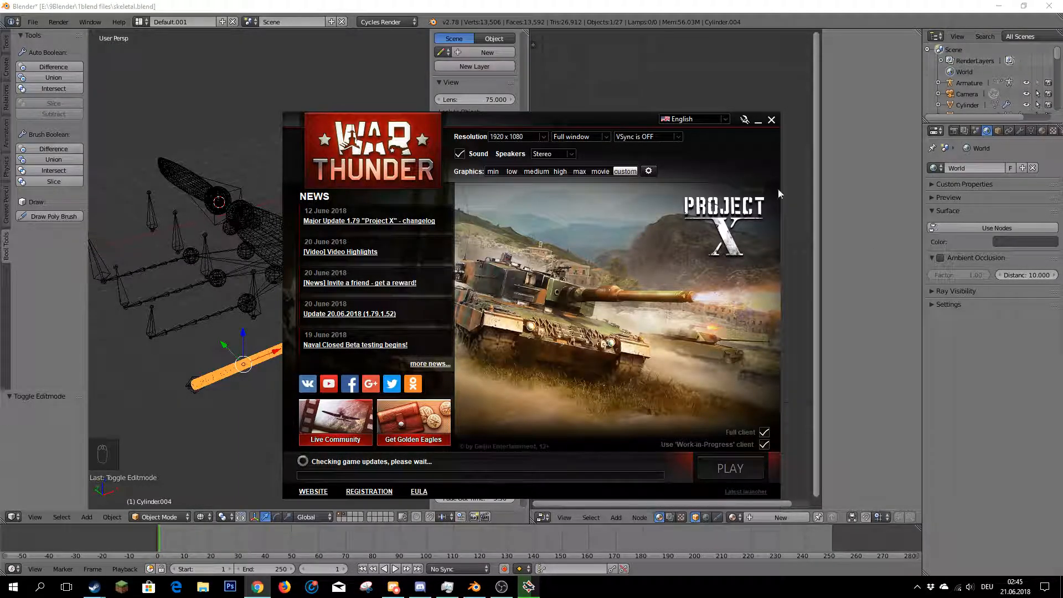
{"action": "left_click_drag", "start_coordinate": [565, 118], "coordinate": [559, 121]}
{"action": "left_click", "coordinate": [489, 100]}
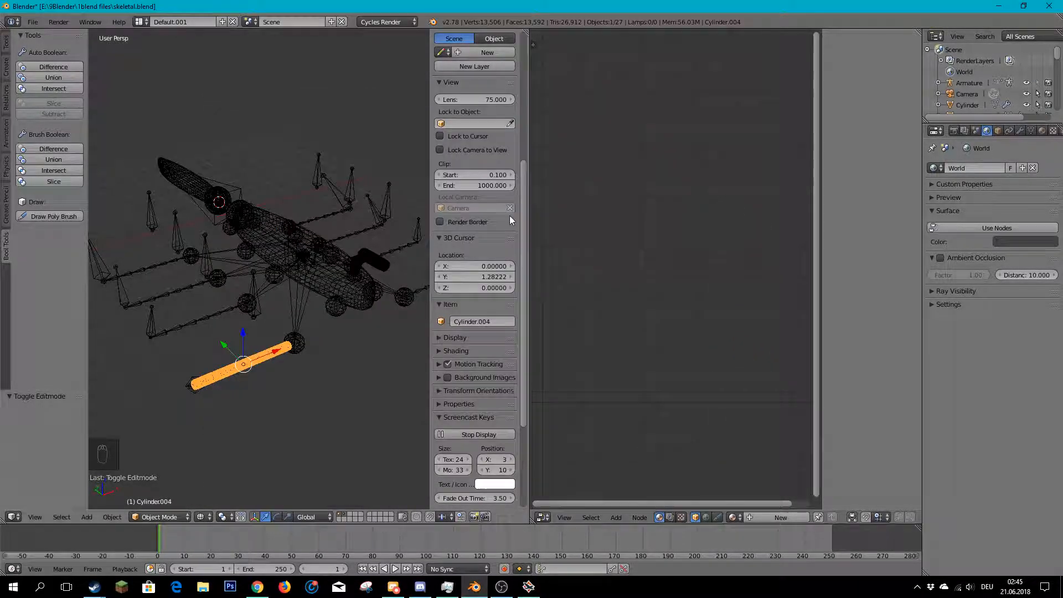
- Save the scene over skeletal.blend with the leg cylinder selected
{"action": "key", "text": "ctrl+s"}
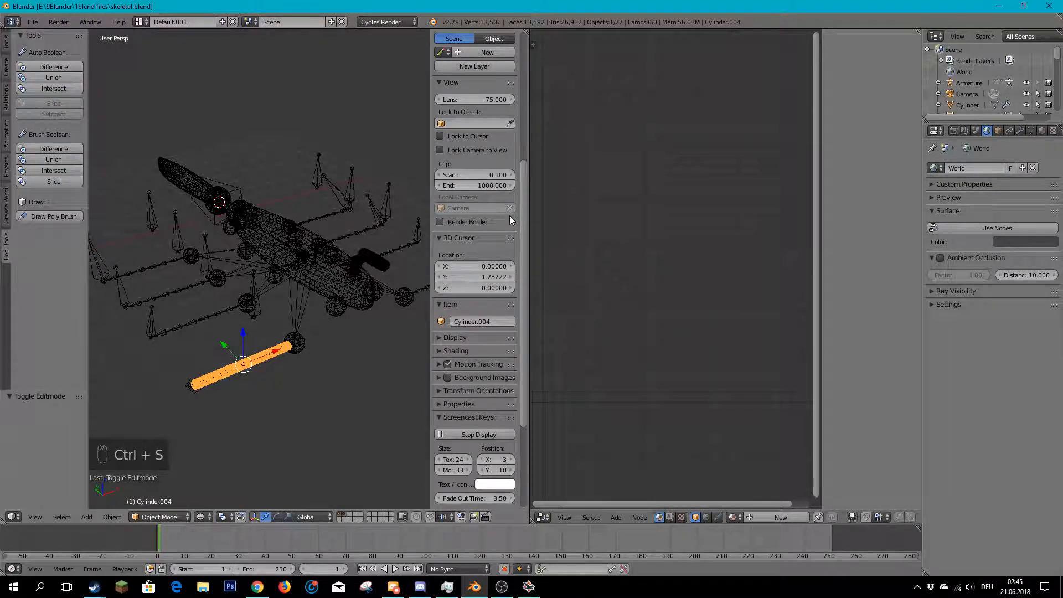